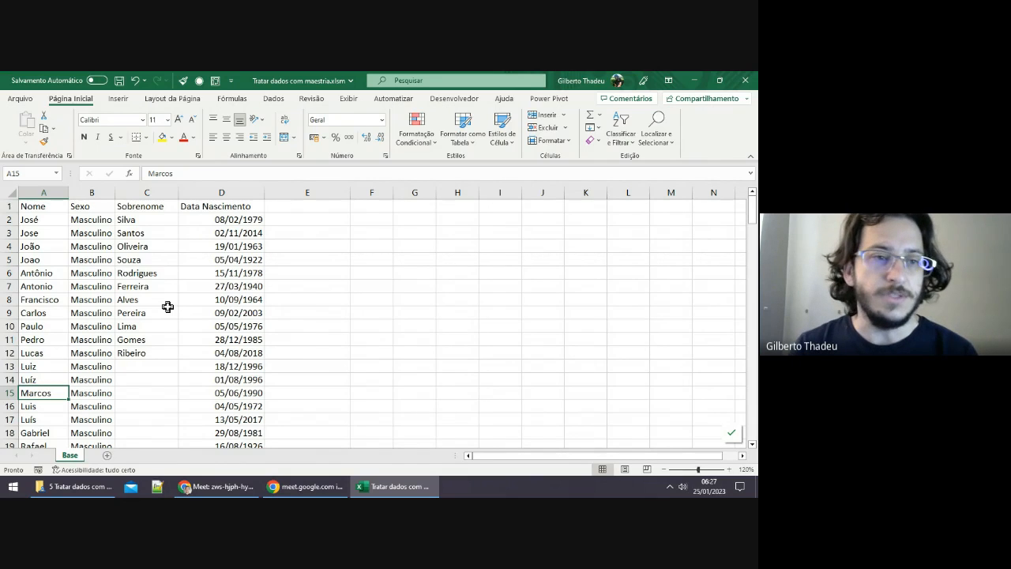
Step: Launch the ZoomIt screen zoom tool from the desktop shortcut and return to the Tratar dados com maestria workbook in Excel
{"action": "left_click", "coordinate": [54, 224]}
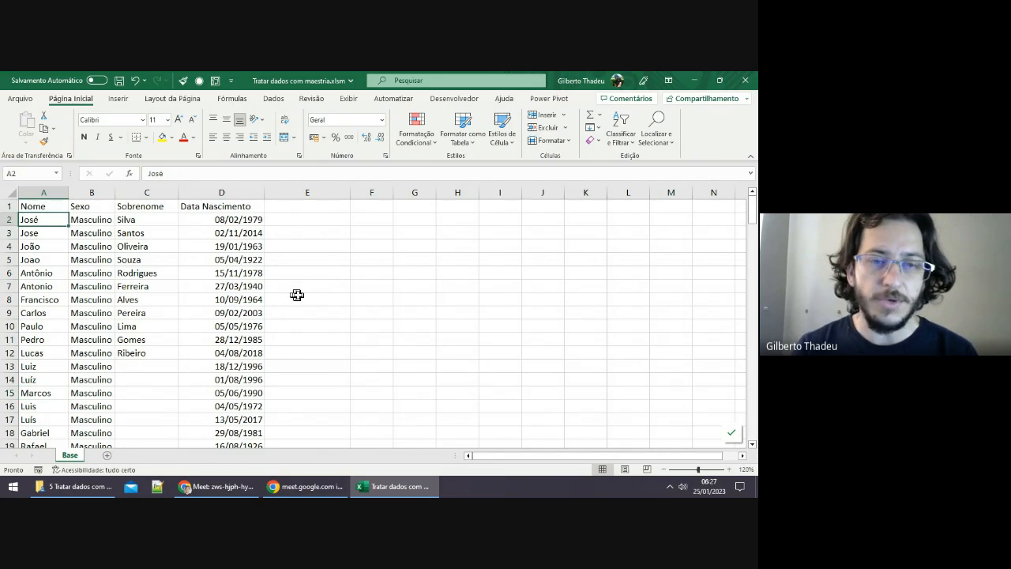
{"action": "left_click", "coordinate": [348, 245]}
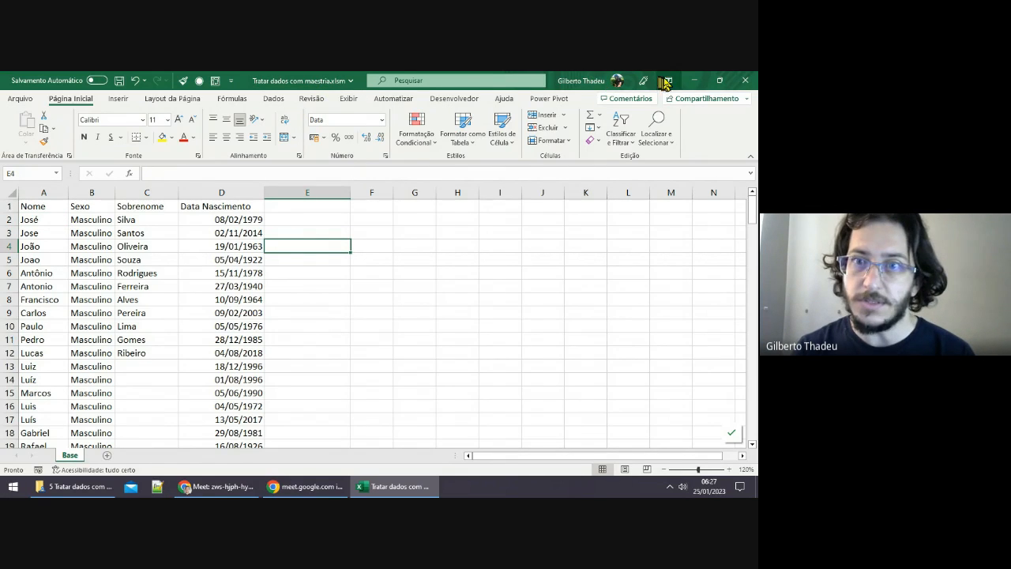
{"action": "left_click", "coordinate": [690, 81]}
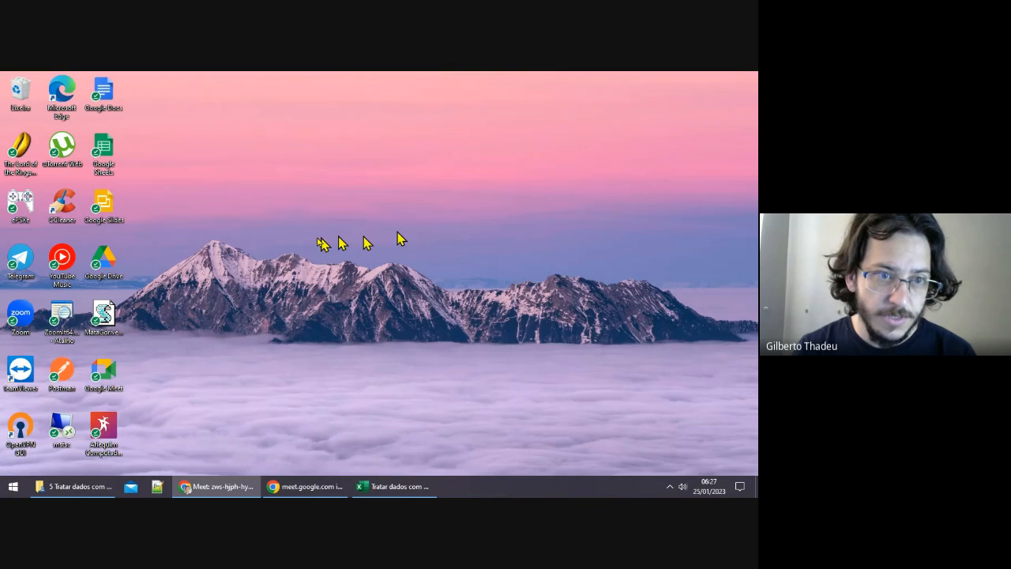
{"action": "double_click", "coordinate": [62, 314]}
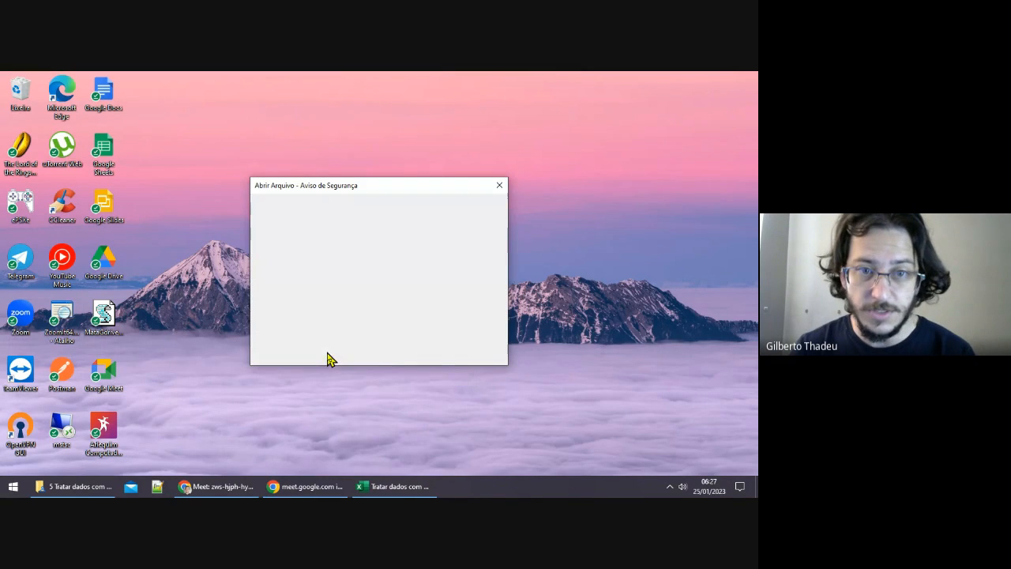
{"action": "left_click", "coordinate": [419, 294]}
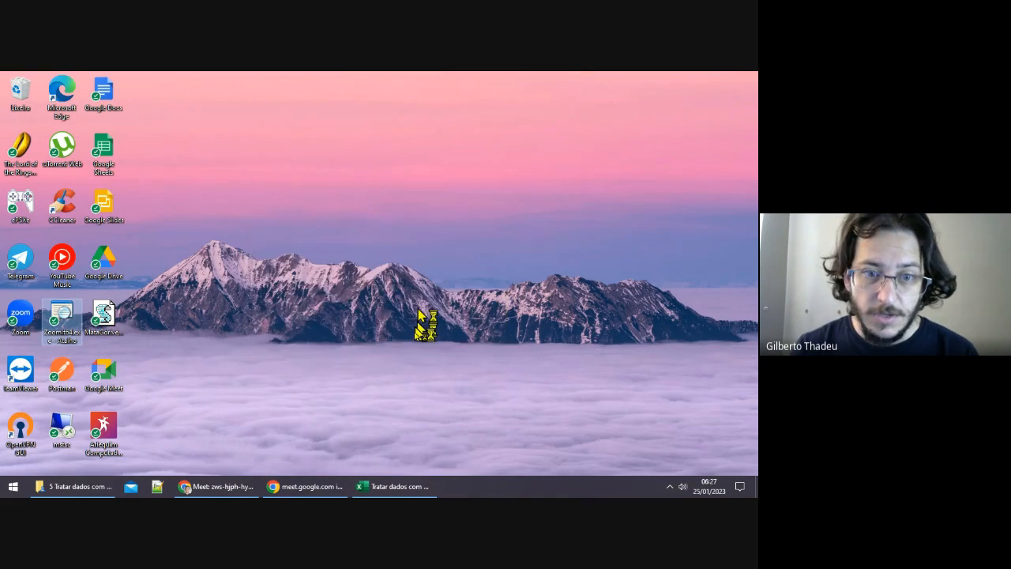
{"action": "left_click", "coordinate": [384, 488]}
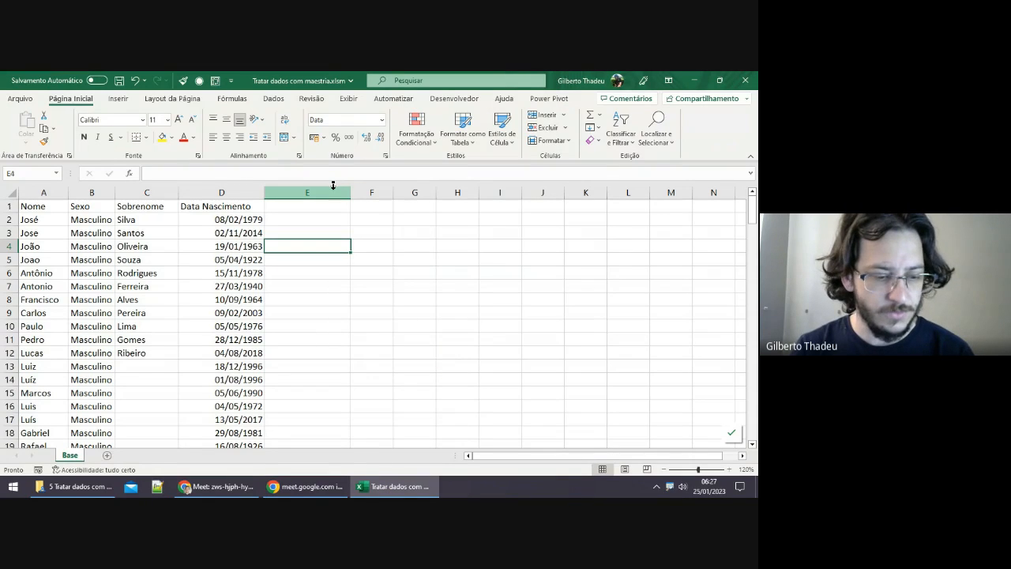
{"action": "key", "text": "ctrl+1"}
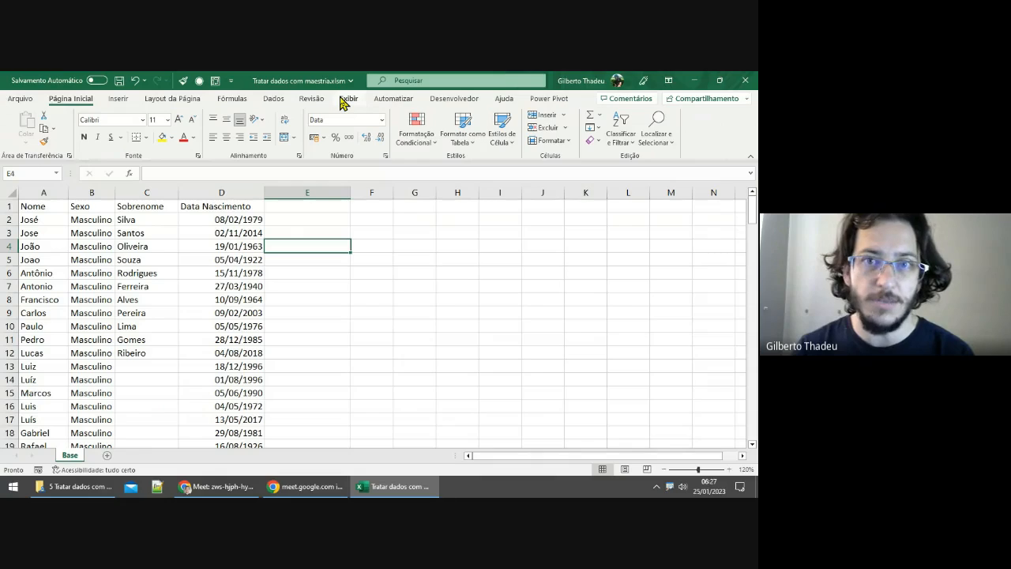
Step: Open the workbook's VBA editor and view the code window of EstaPastaDeTrabalho
{"action": "left_click", "coordinate": [335, 230]}
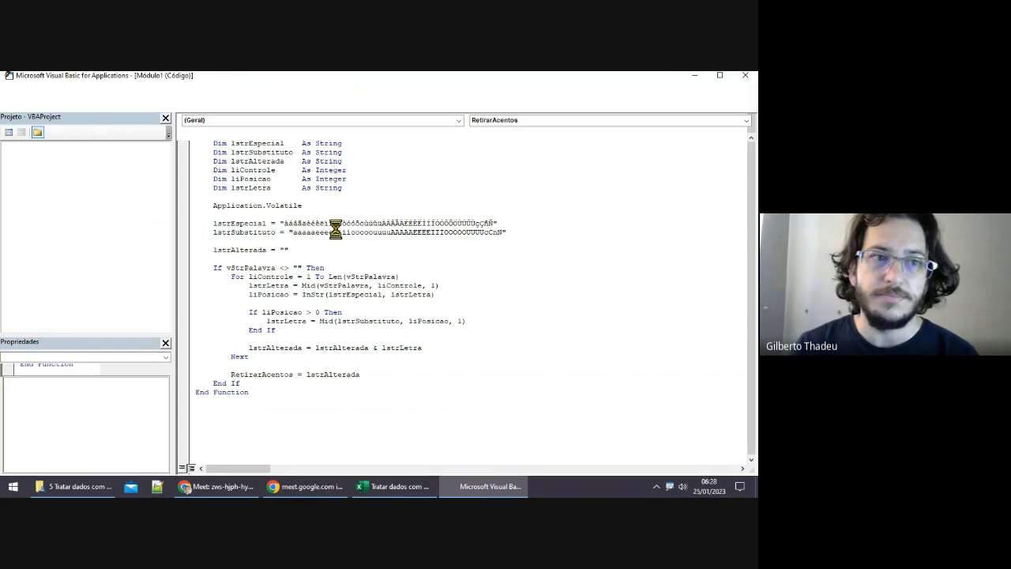
{"action": "left_click", "coordinate": [692, 78]}
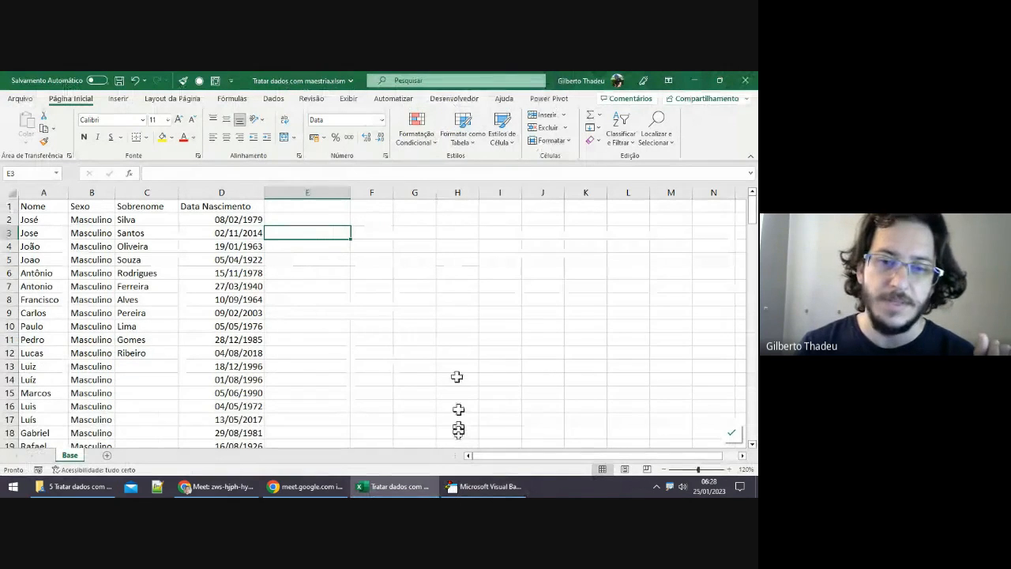
{"action": "left_click", "coordinate": [478, 489]}
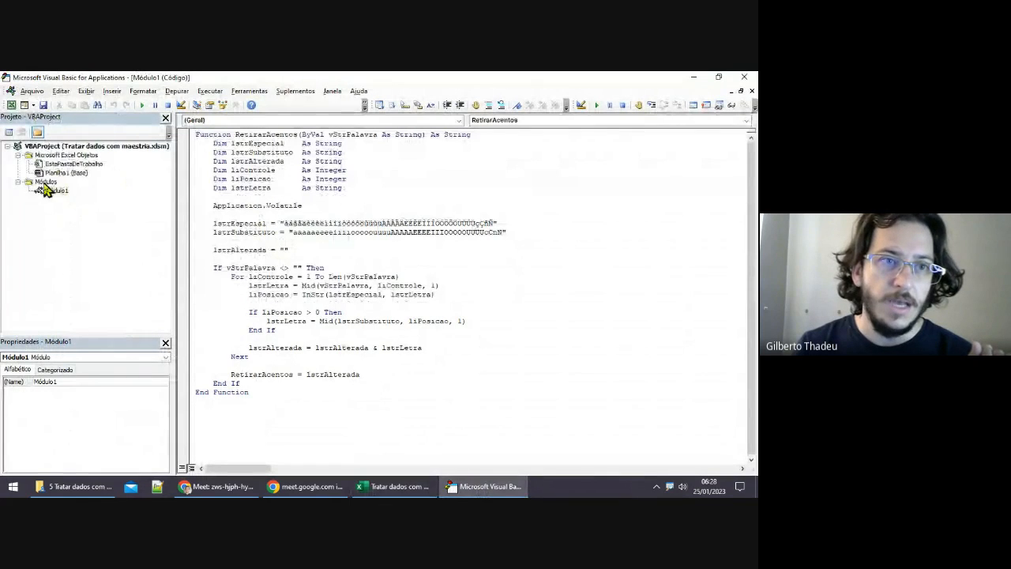
{"action": "left_click", "coordinate": [63, 163]}
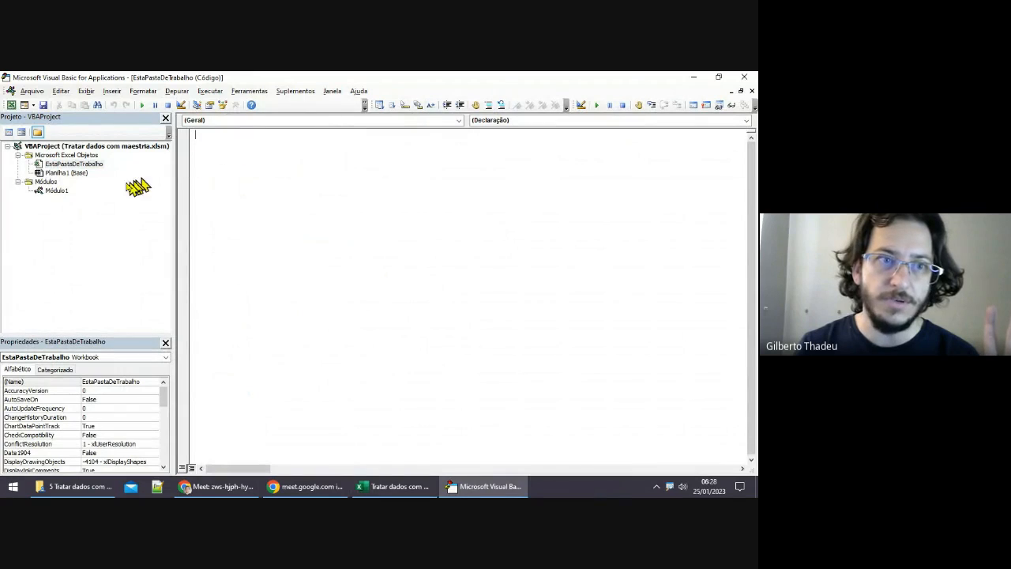
Step: Look at the VBA project's options for inserting a module, and open the existing Módulo1 code
{"action": "right_click", "coordinate": [62, 147]}
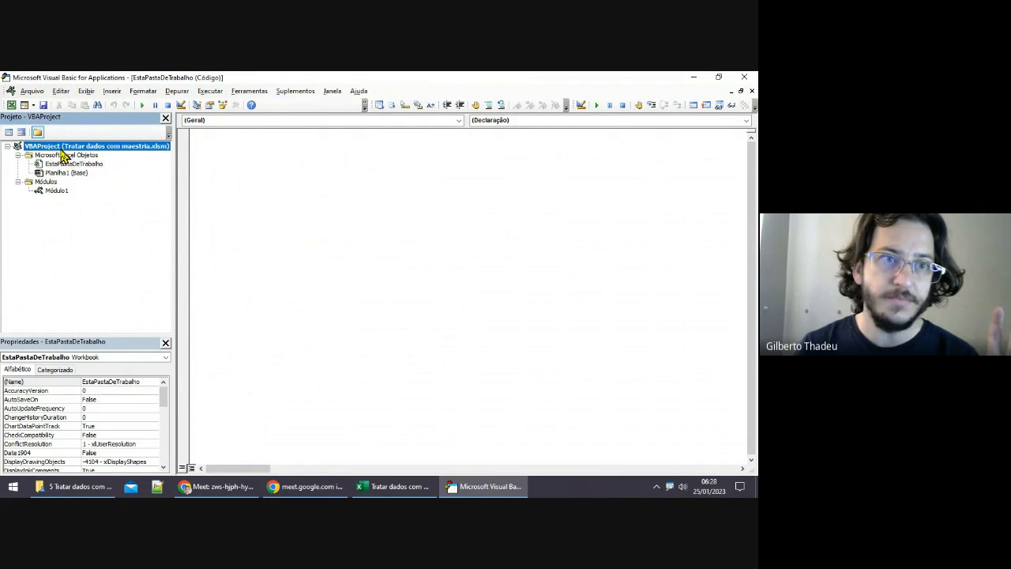
{"action": "mouse_move", "coordinate": [165, 211]}
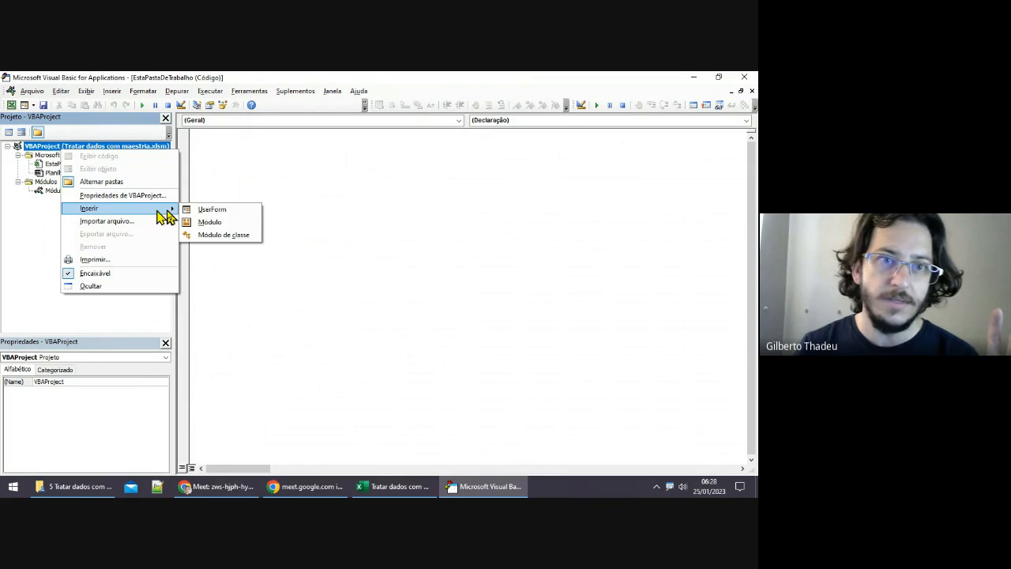
{"action": "left_click", "coordinate": [35, 221]}
{"action": "double_click", "coordinate": [56, 191]}
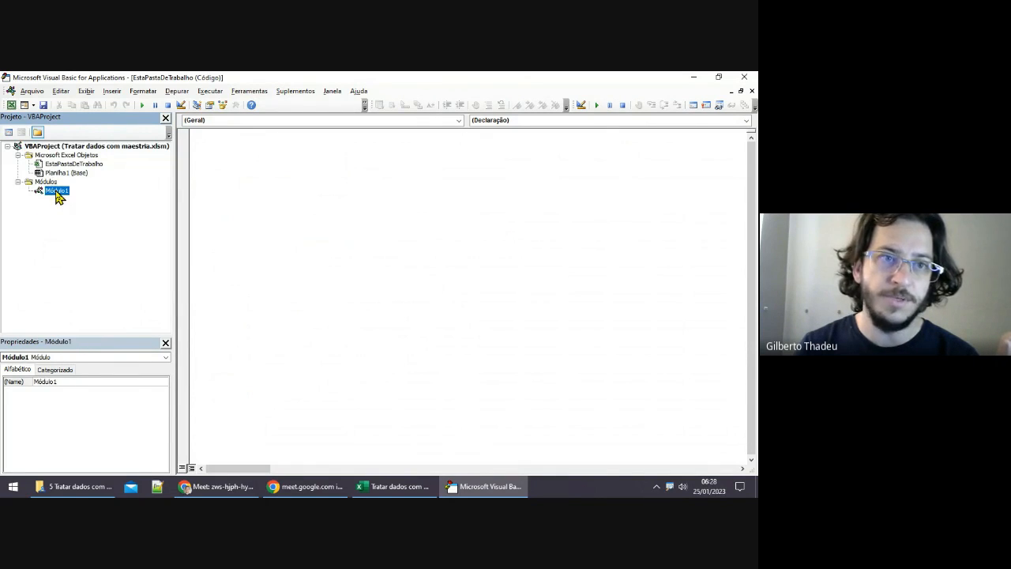
Step: Highlight the whole function code in Módulo1 and its name, RetirarAcentos, for review
{"action": "left_click_drag", "start_coordinate": [195, 134], "coordinate": [410, 391]}
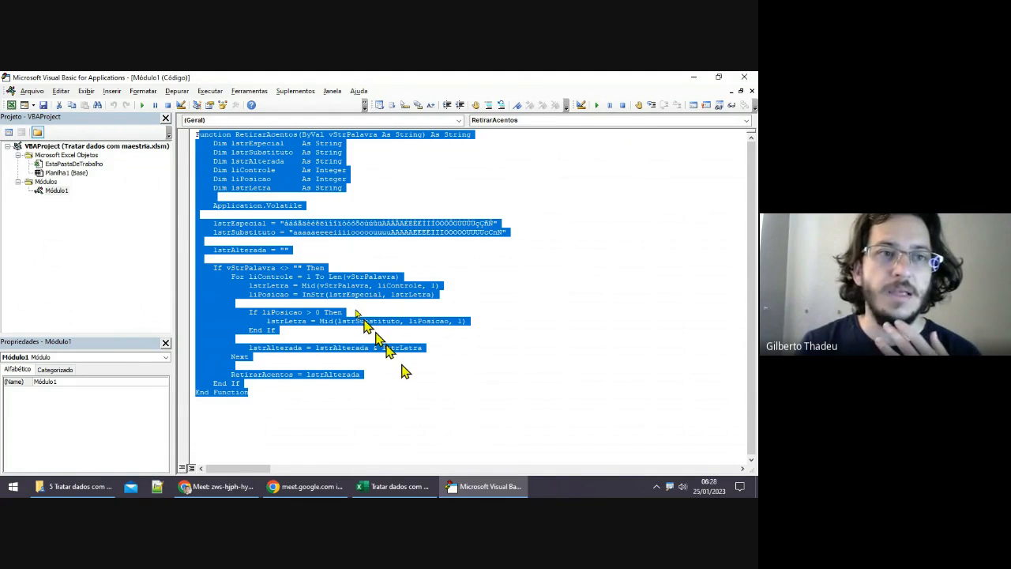
{"action": "left_click", "coordinate": [225, 168]}
{"action": "left_click_drag", "start_coordinate": [195, 134], "coordinate": [388, 388]}
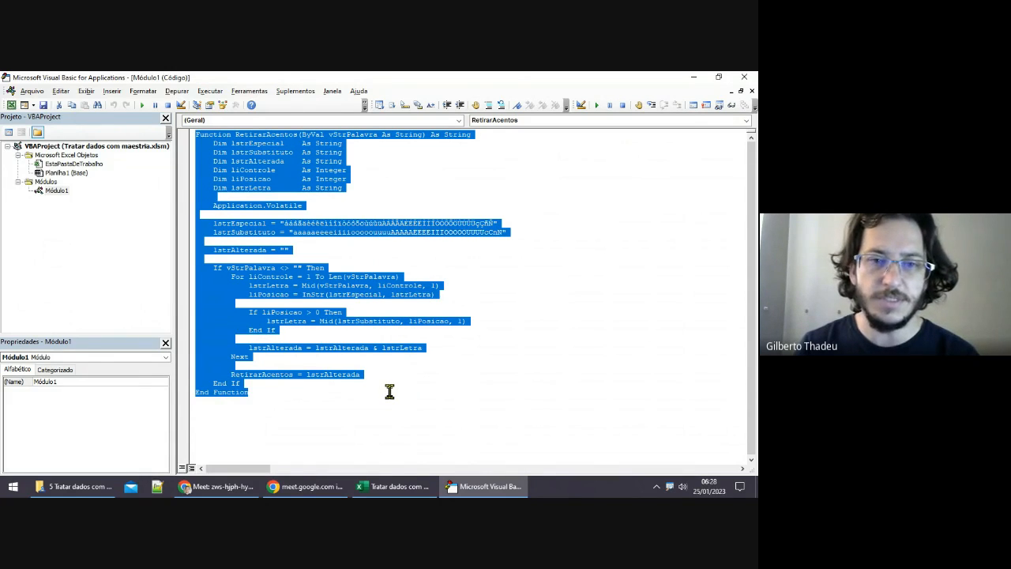
{"action": "left_click", "coordinate": [389, 391]}
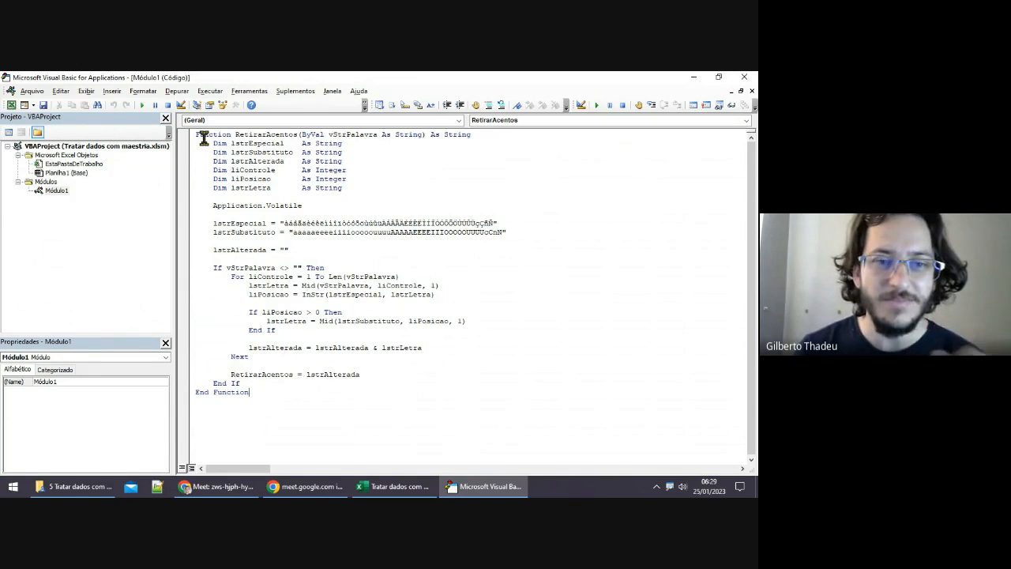
{"action": "double_click", "coordinate": [244, 134]}
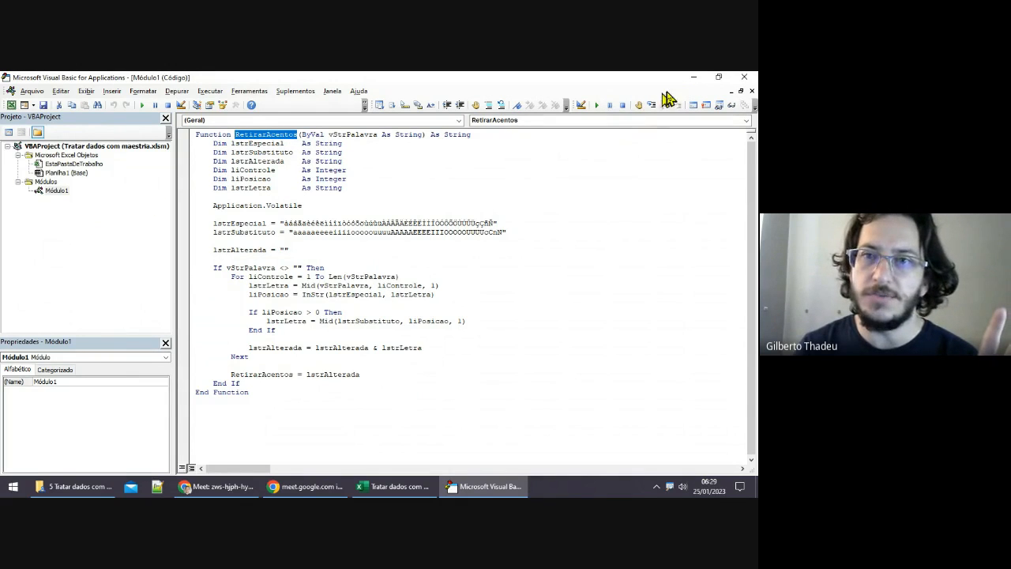
Step: Switch back to the Base worksheet, narrow column E and start a formula in cell E2
{"action": "left_click", "coordinate": [692, 78]}
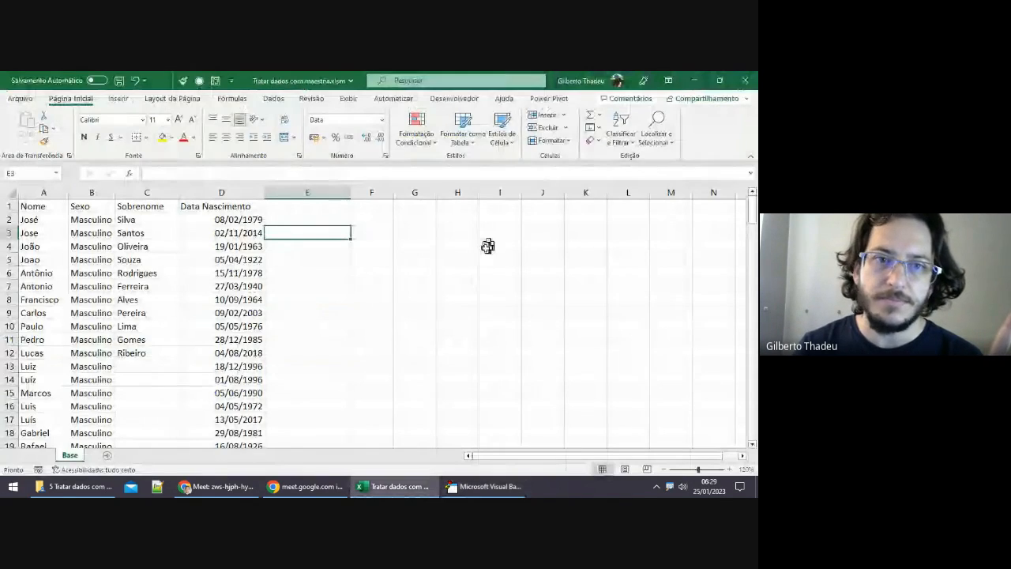
{"action": "left_click", "coordinate": [371, 219]}
{"action": "left_click", "coordinate": [332, 224]}
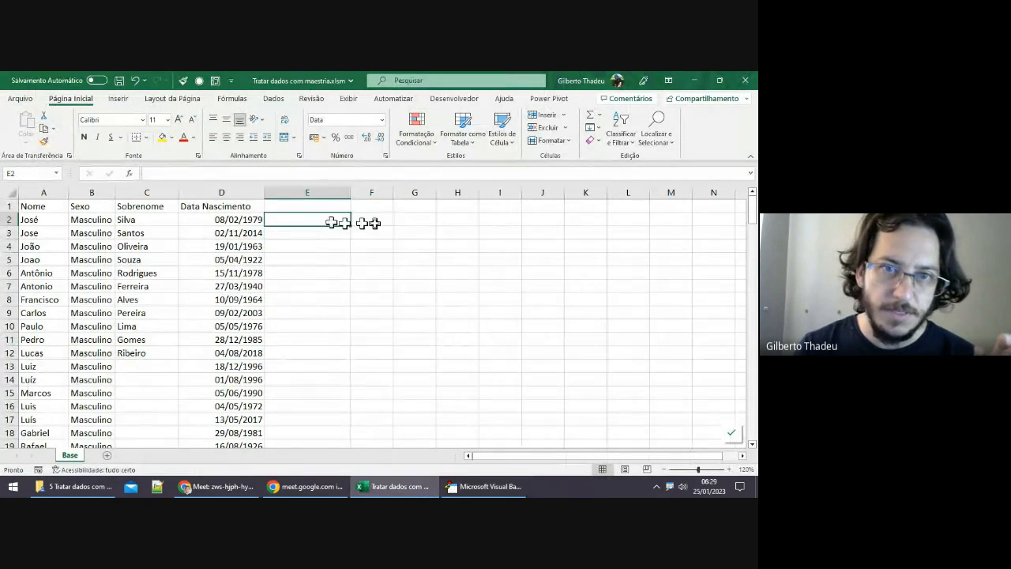
{"action": "left_click_drag", "start_coordinate": [350, 194], "coordinate": [322, 194]}
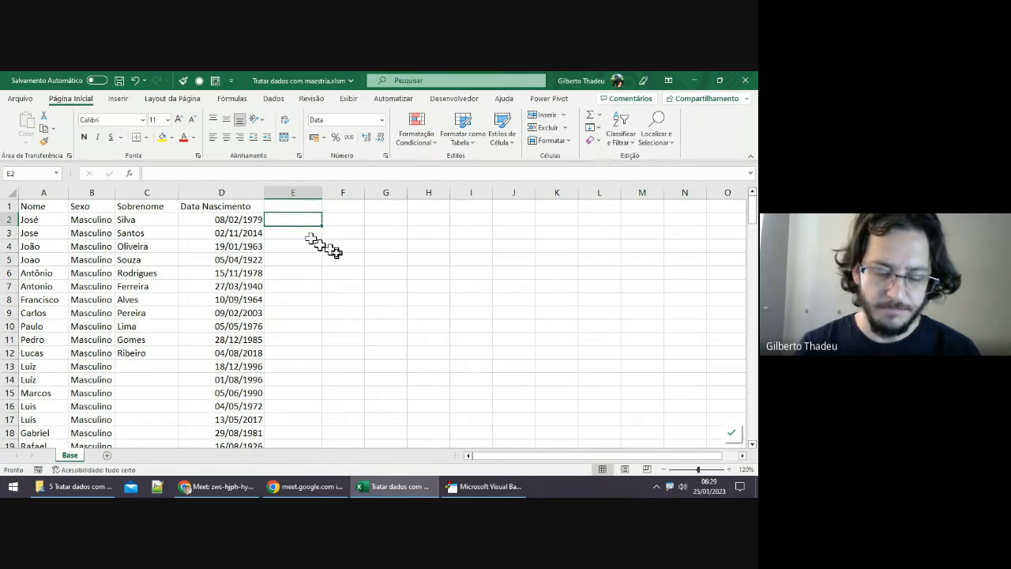
{"action": "type", "text": "="}
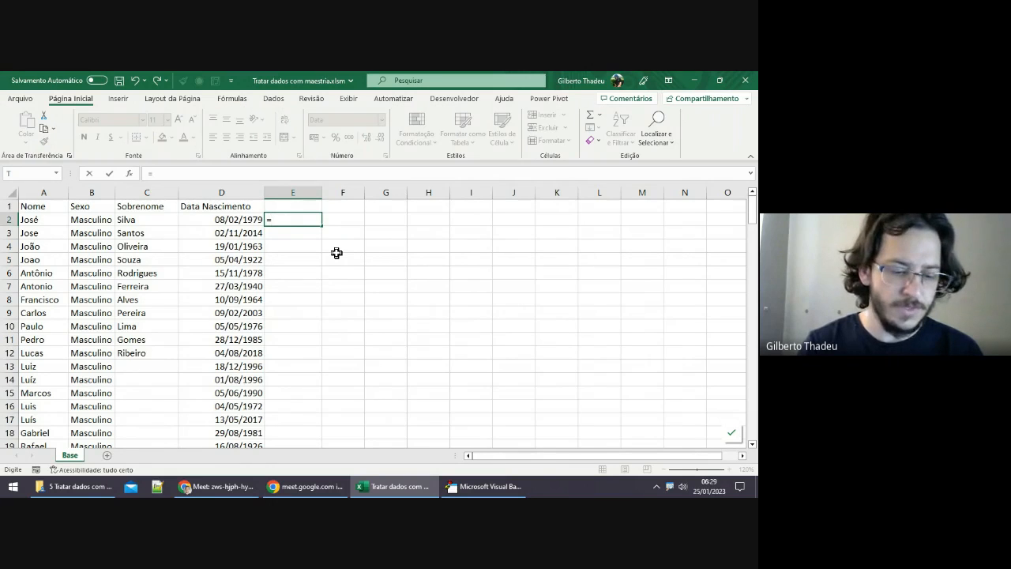
{"action": "type", "text": "som"}
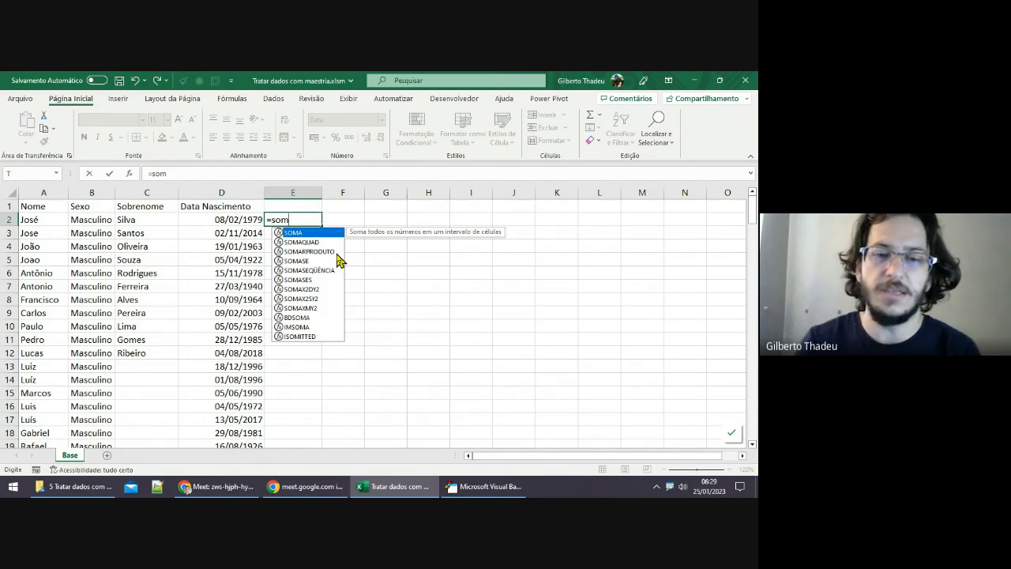
{"action": "key", "text": "BackSpace"}
{"action": "key", "text": "BackSpace"}
{"action": "key", "text": "BackSpace"}
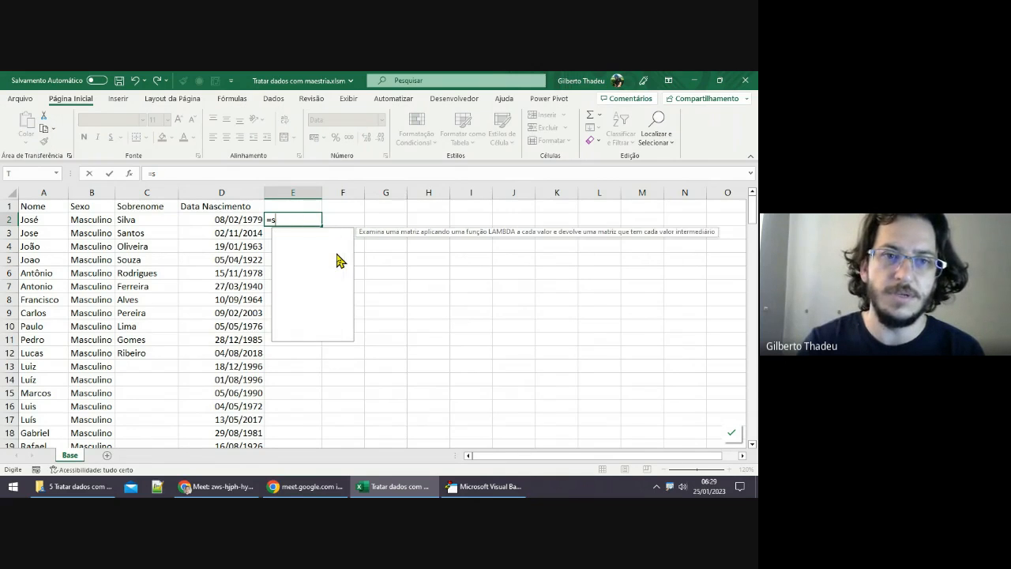
Step: Insert the custom function RetirarAcentos into the formula in cell E2
{"action": "type", "text": "re"}
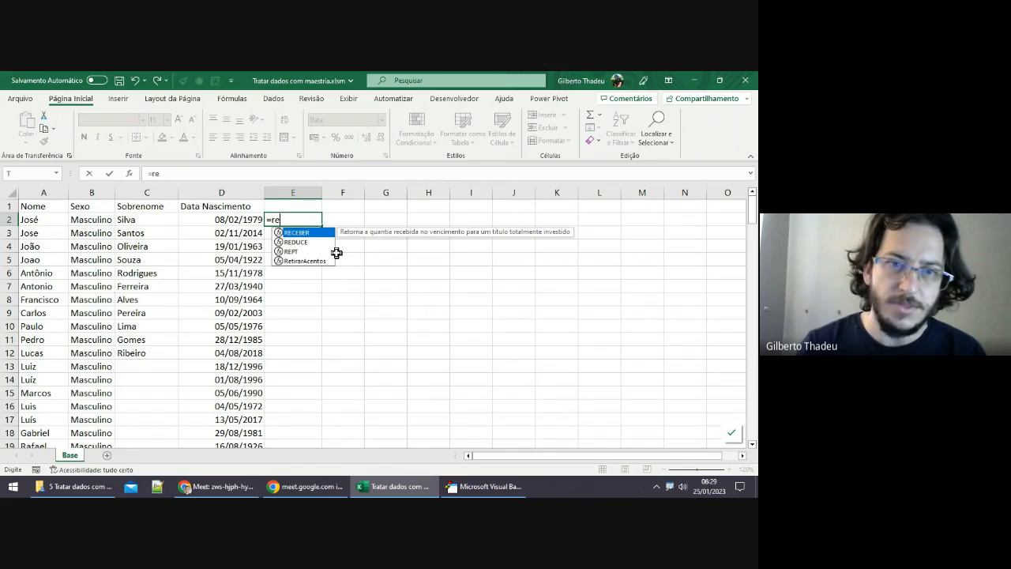
{"action": "key", "text": "Down"}
{"action": "key", "text": "Down"}
{"action": "key", "text": "Down"}
{"action": "key", "text": "Tab"}
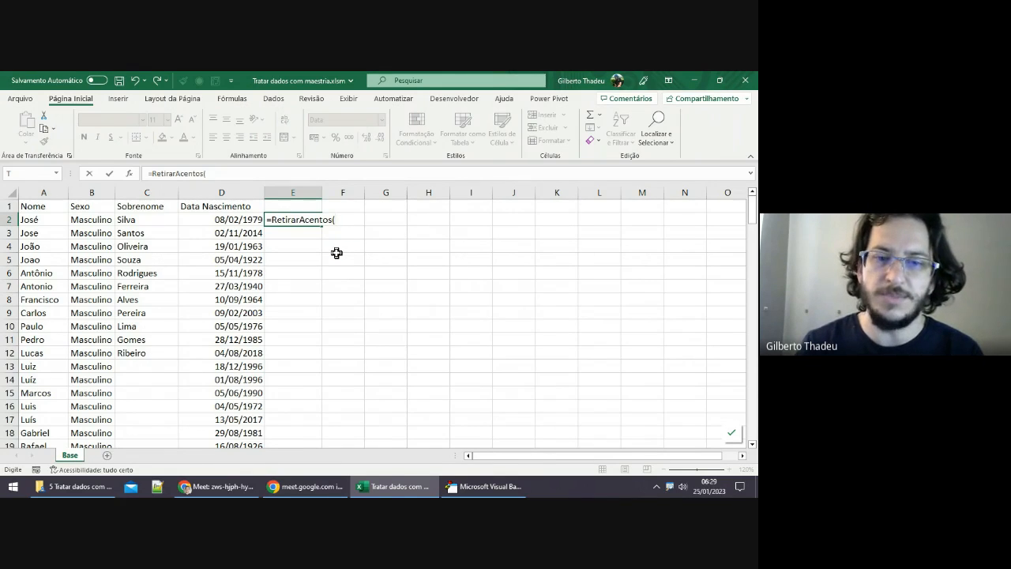
Step: Check the function's code in the VBA editor, and complete the E2 formula as =RetirarAcentos(A2)
{"action": "left_click", "coordinate": [459, 485]}
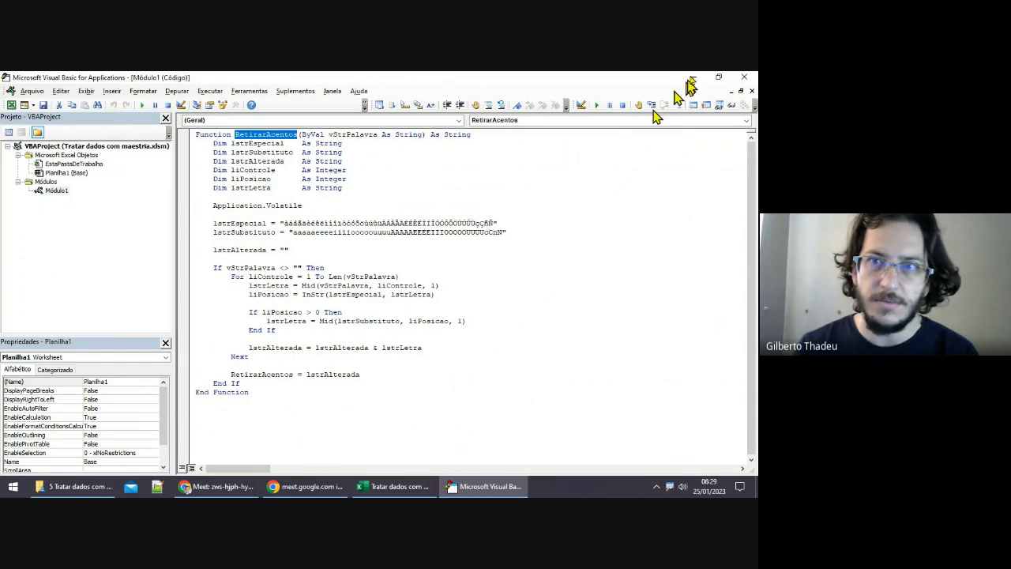
{"action": "left_click", "coordinate": [395, 485]}
{"action": "left_click", "coordinate": [344, 221]}
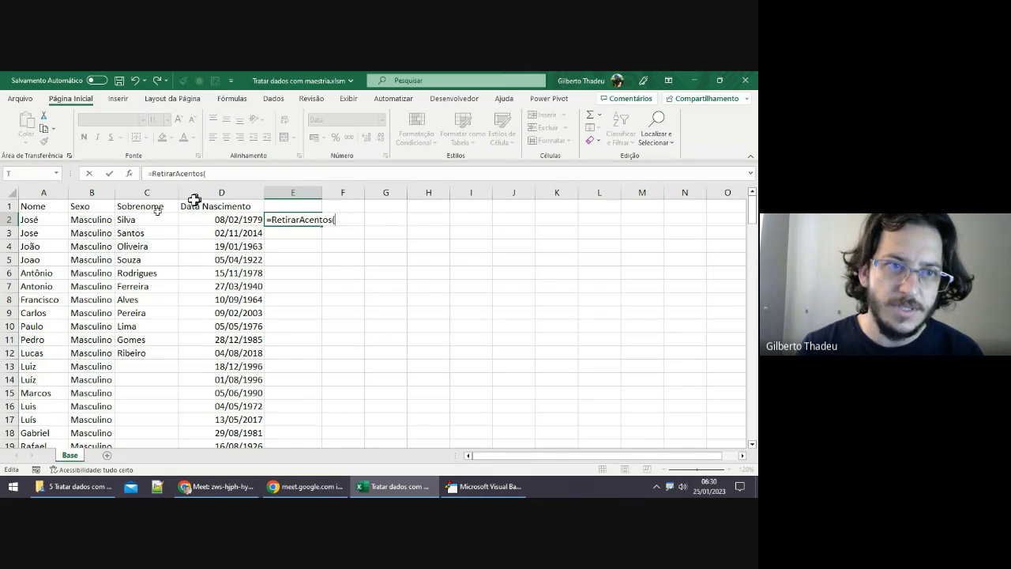
{"action": "left_click", "coordinate": [32, 221]}
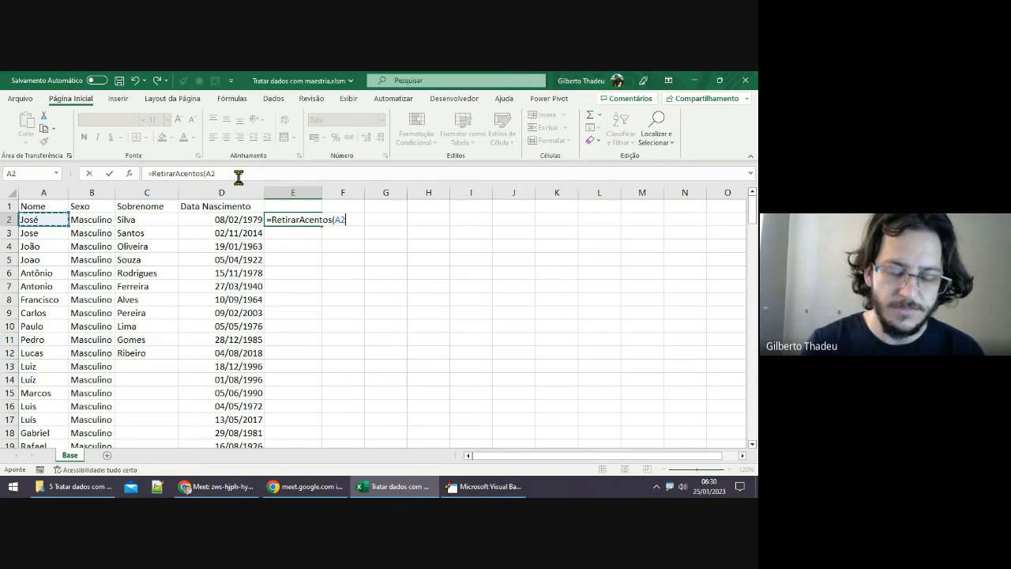
{"action": "type", "text": ")"}
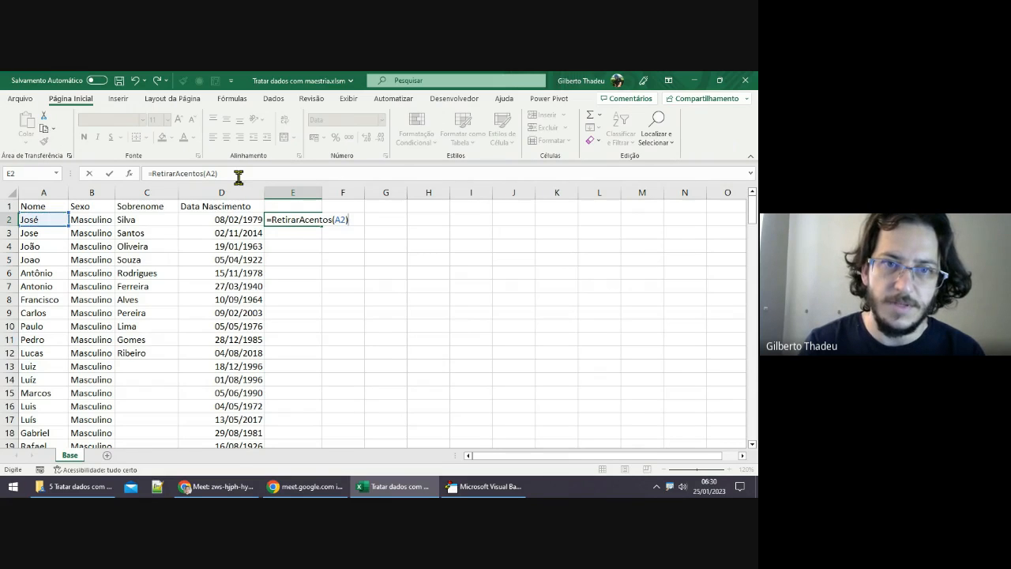
{"action": "key", "text": "ctrl+Return"}
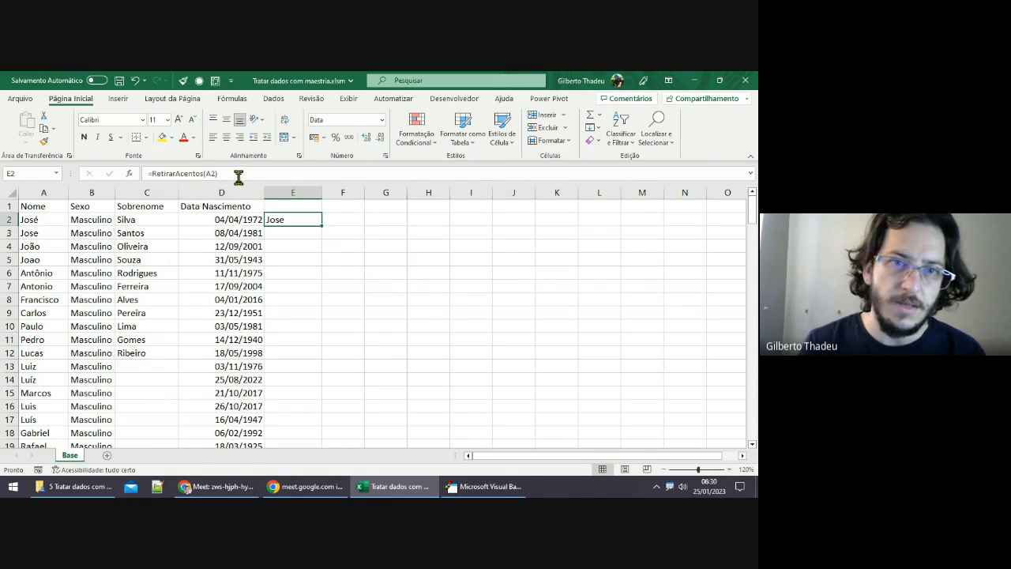
Step: Fill the RetirarAcentos formula down column E to the last data row and check both ends of the column
{"action": "double_click", "coordinate": [322, 227]}
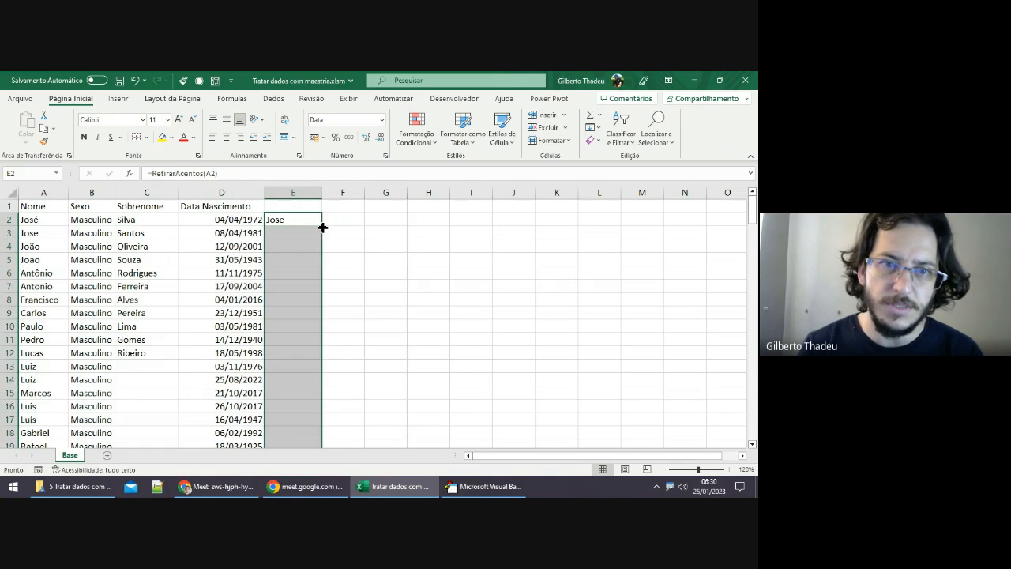
{"action": "left_click", "coordinate": [306, 261]}
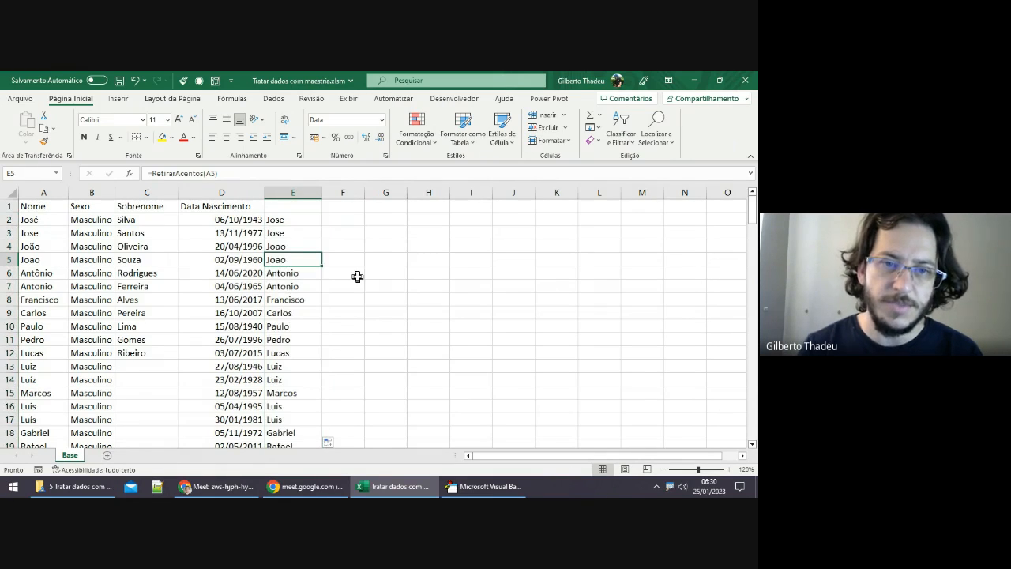
{"action": "key", "text": "ctrl+Down"}
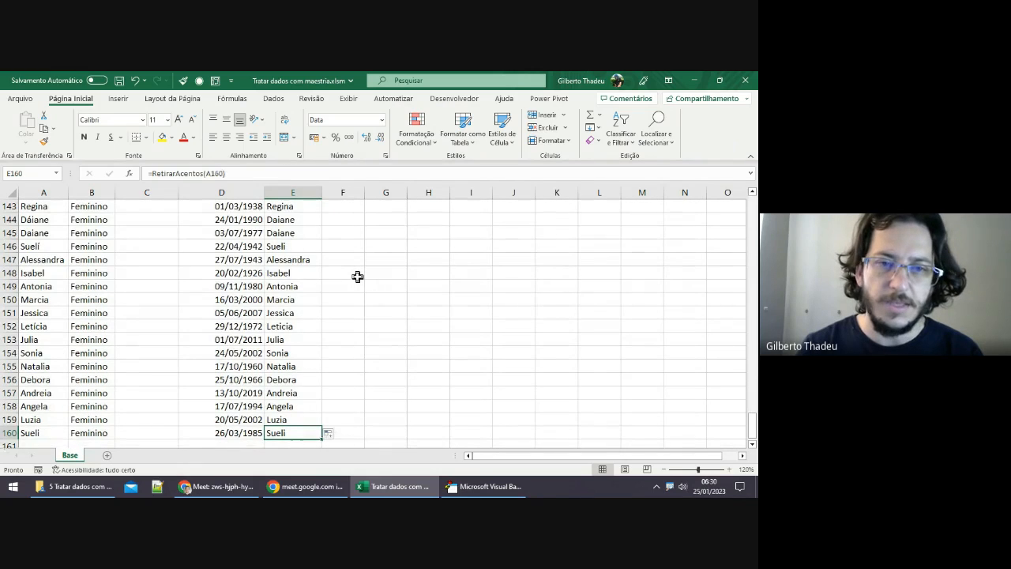
{"action": "key", "text": "ctrl+Up"}
{"action": "scroll", "coordinate": [357, 277], "scroll_direction": "up", "scroll_amount": 1}
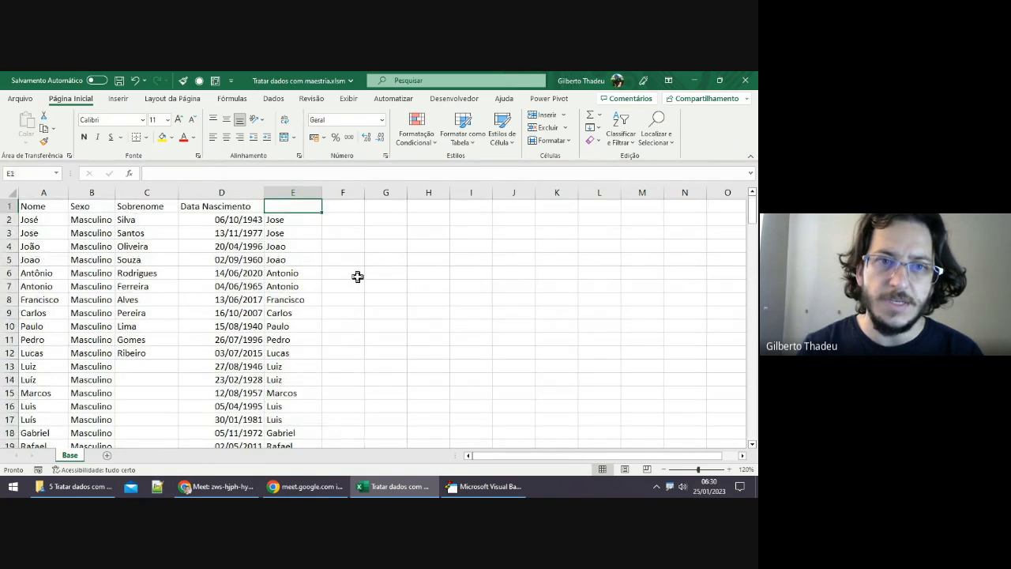
Step: Review the accent-free names in the first rows of column E against the original names in column A
{"action": "key", "text": "Down"}
{"action": "key", "text": "Up"}
{"action": "key", "text": "Down"}
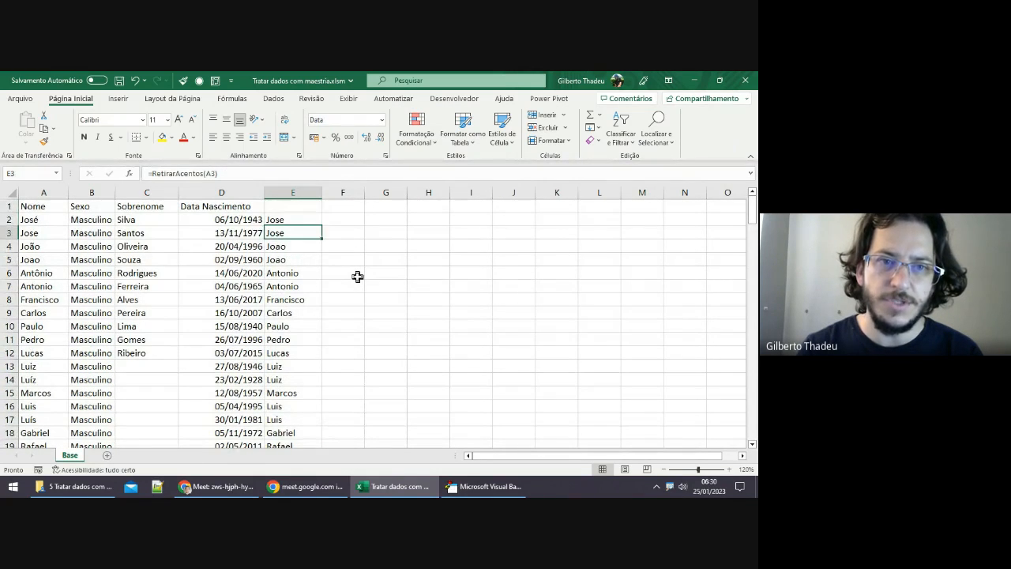
{"action": "key", "text": "Down"}
{"action": "key", "text": "Down"}
{"action": "key", "text": "Down"}
{"action": "key", "text": "Down"}
{"action": "key", "text": "Down"}
{"action": "key", "text": "Down"}
{"action": "key", "text": "Down"}
{"action": "key", "text": "Down"}
{"action": "key", "text": "Down"}
{"action": "key", "text": "Down"}
{"action": "key", "text": "Up"}
{"action": "key", "text": "Up"}
{"action": "key", "text": "Up"}
{"action": "key", "text": "Up"}
{"action": "key", "text": "Up"}
{"action": "key", "text": "Up"}
{"action": "key", "text": "Up"}
{"action": "key", "text": "Up"}
{"action": "key", "text": "Up"}
{"action": "key", "text": "Up"}
{"action": "key", "text": "Up"}
{"action": "key", "text": "Up"}
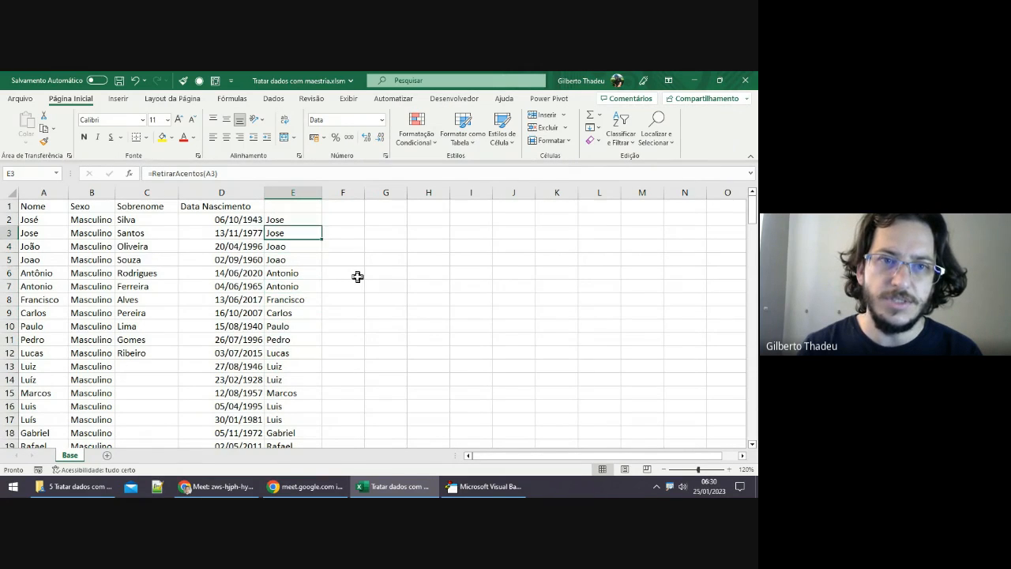
{"action": "key", "text": "Down"}
{"action": "key", "text": "Down"}
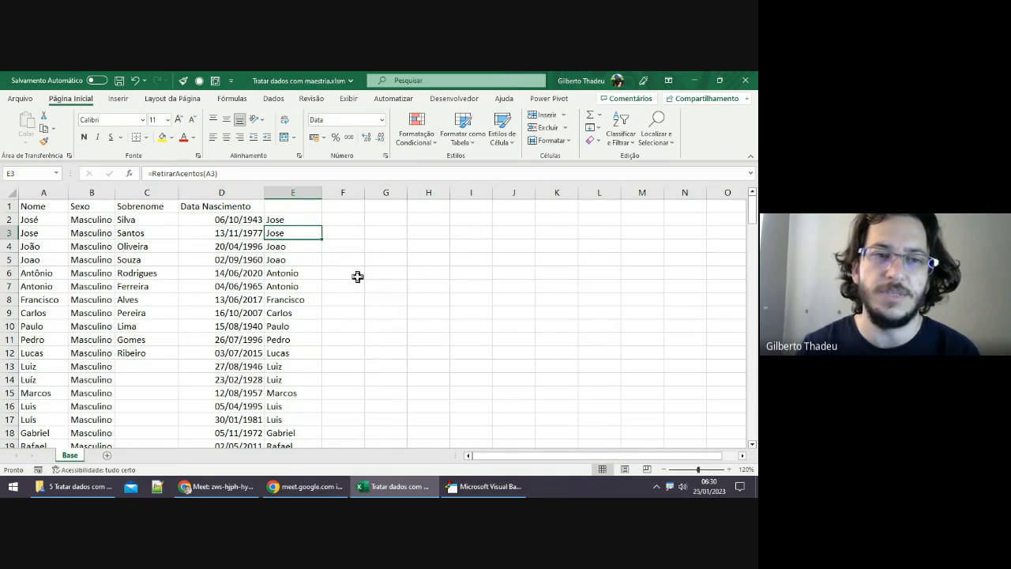
Step: Look over the Sexo entries in column B beside the first rows of original names
{"action": "key", "text": "Left"}
{"action": "key", "text": "Left"}
{"action": "key", "text": "Left"}
{"action": "key", "text": "Left"}
{"action": "key", "text": "Up"}
{"action": "key", "text": "Up"}
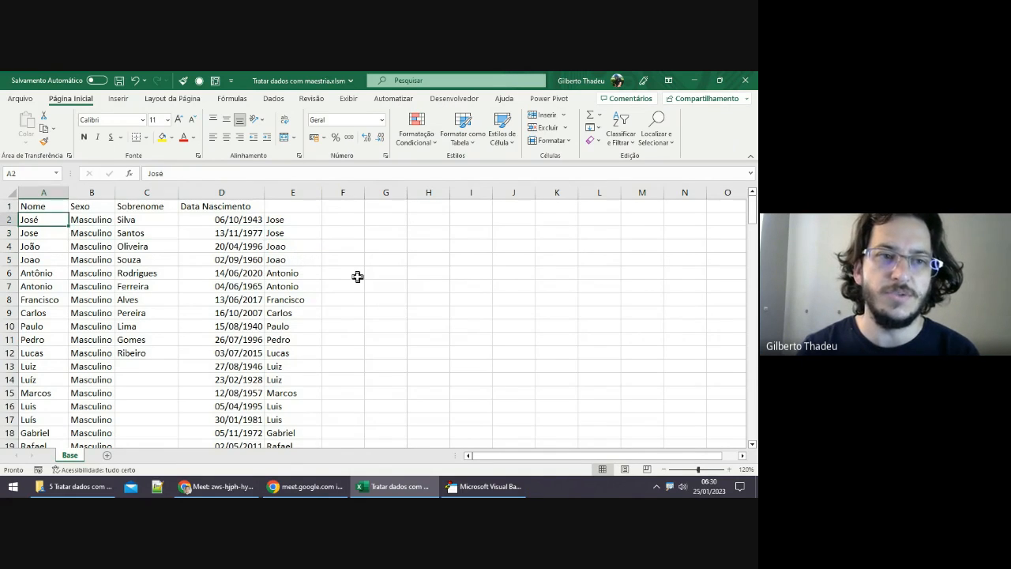
{"action": "key", "text": "Right"}
{"action": "key", "text": "Down"}
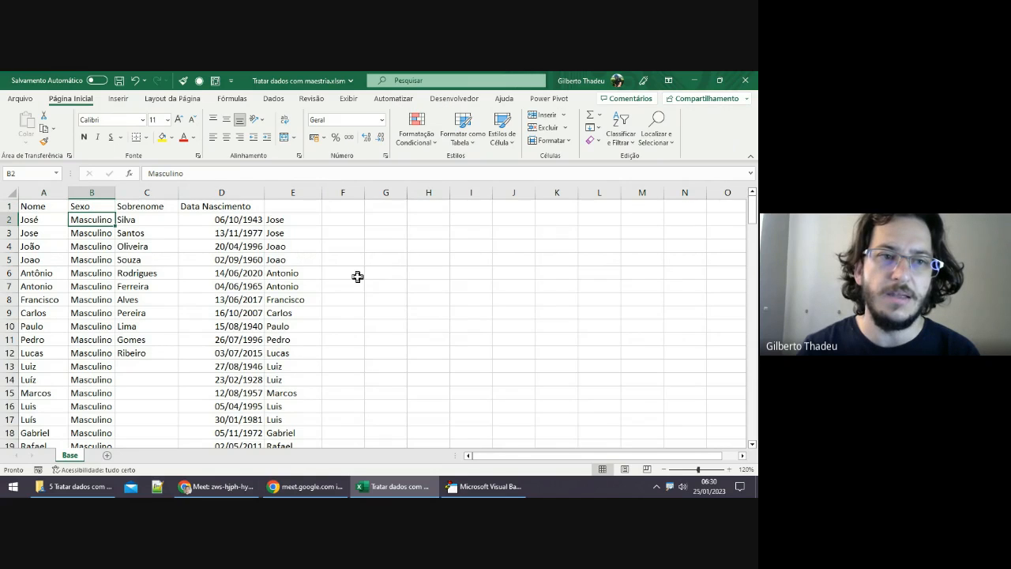
{"action": "key", "text": "Down"}
{"action": "key", "text": "Down"}
{"action": "key", "text": "Down"}
{"action": "key", "text": "Down"}
{"action": "key", "text": "Down"}
{"action": "key", "text": "Down"}
{"action": "key", "text": "Down"}
{"action": "key", "text": "Down"}
{"action": "key", "text": "Down"}
{"action": "key", "text": "Down"}
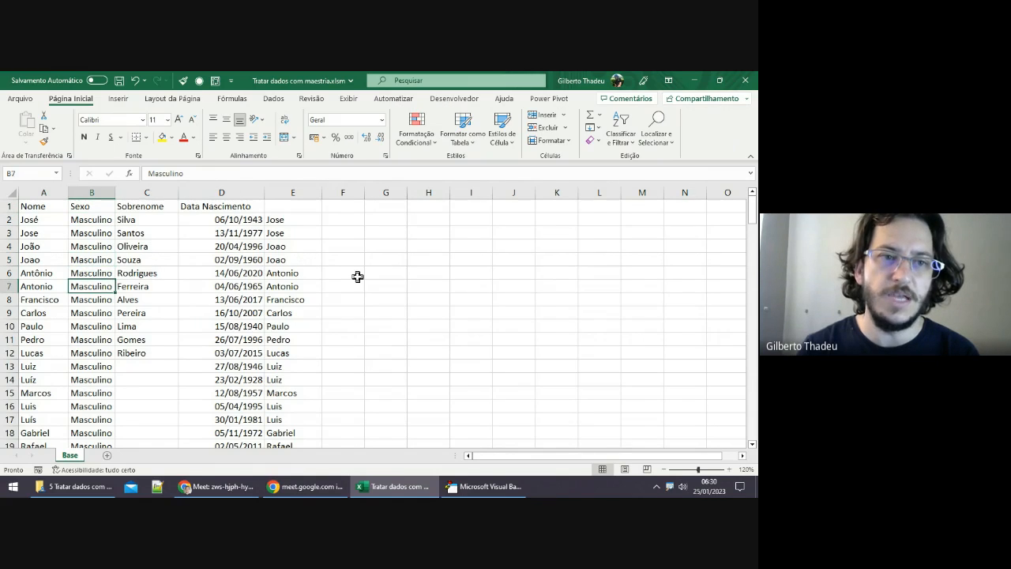
{"action": "key", "text": "Up"}
{"action": "key", "text": "Up"}
{"action": "key", "text": "Up"}
{"action": "key", "text": "Up"}
{"action": "key", "text": "Up"}
{"action": "key", "text": "Up"}
{"action": "key", "text": "Up"}
{"action": "key", "text": "Up"}
{"action": "key", "text": "Up"}
{"action": "key", "text": "Up"}
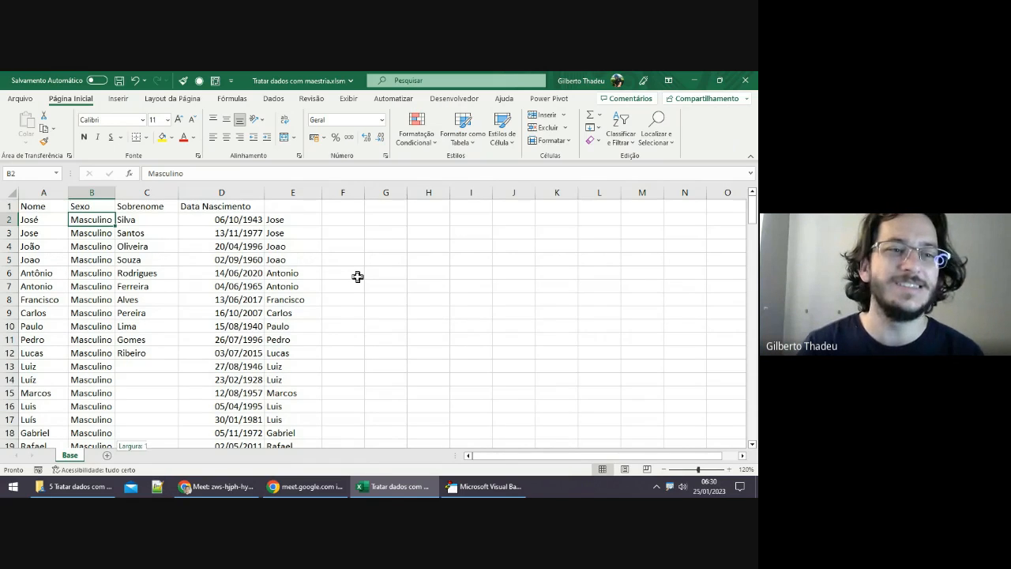
Step: Copy the Sexo values in B2:B160 and paste them beside the accent-free names, starting at F2
{"action": "key", "text": "ctrl+shift+Down"}
{"action": "key", "text": "ctrl+c"}
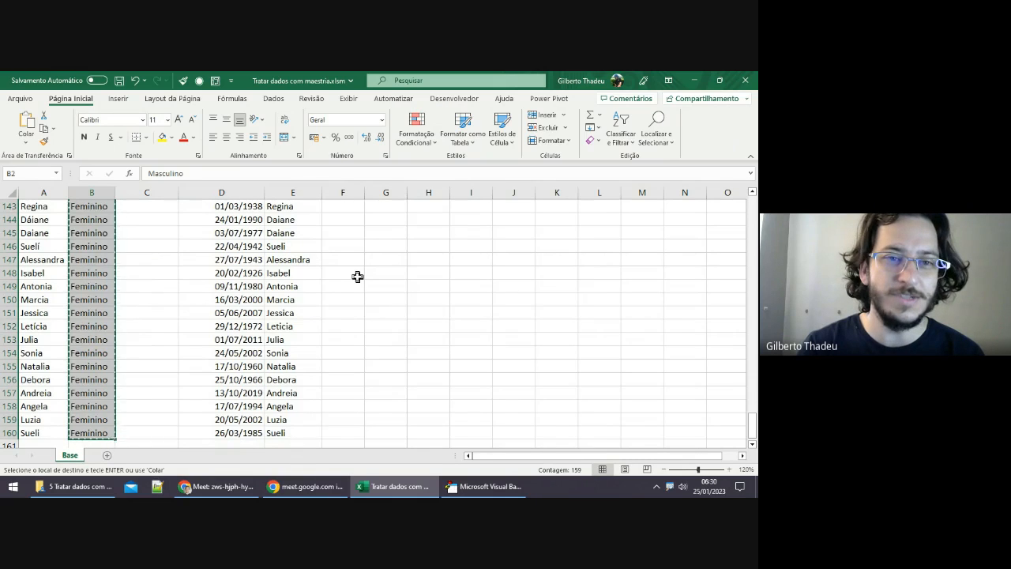
{"action": "key", "text": "Right"}
{"action": "key", "text": "ctrl+Up"}
{"action": "key", "text": "ctrl+Up"}
{"action": "key", "text": "Right"}
{"action": "key", "text": "Right"}
{"action": "key", "text": "Right"}
{"action": "key", "text": "Right"}
{"action": "key", "text": "Right"}
{"action": "key", "text": "ctrl+Up"}
{"action": "key", "text": "Left"}
{"action": "key", "text": "Left"}
{"action": "key", "text": "Down"}
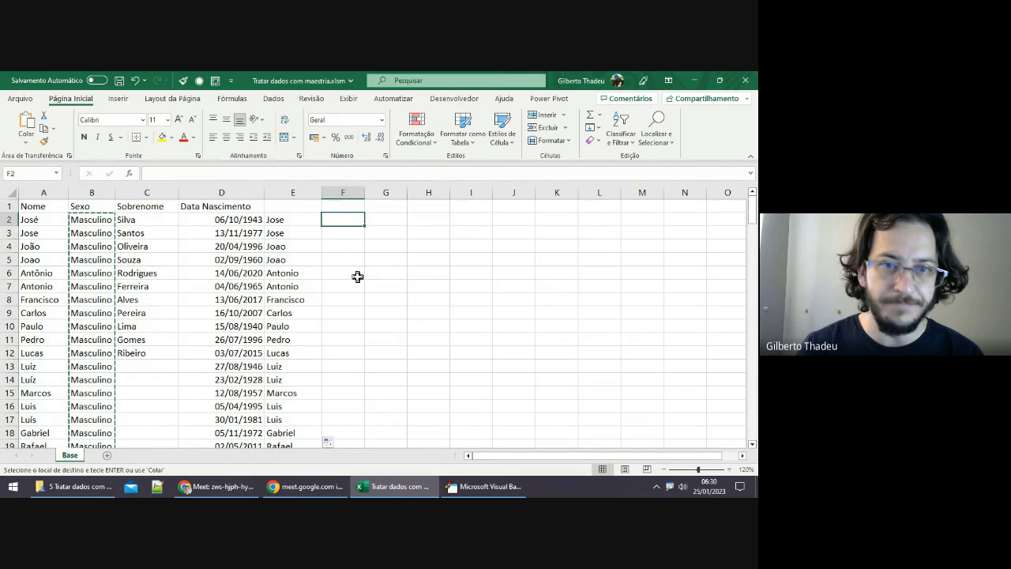
{"action": "key", "text": "ctrl+v"}
Step: Check the pasted sex values in column F against the names in column E across the male and female rows
{"action": "key", "text": "Left"}
{"action": "key", "text": "Down"}
{"action": "key", "text": "Right"}
{"action": "key", "text": "Left"}
{"action": "key", "text": "Down"}
{"action": "key", "text": "Right"}
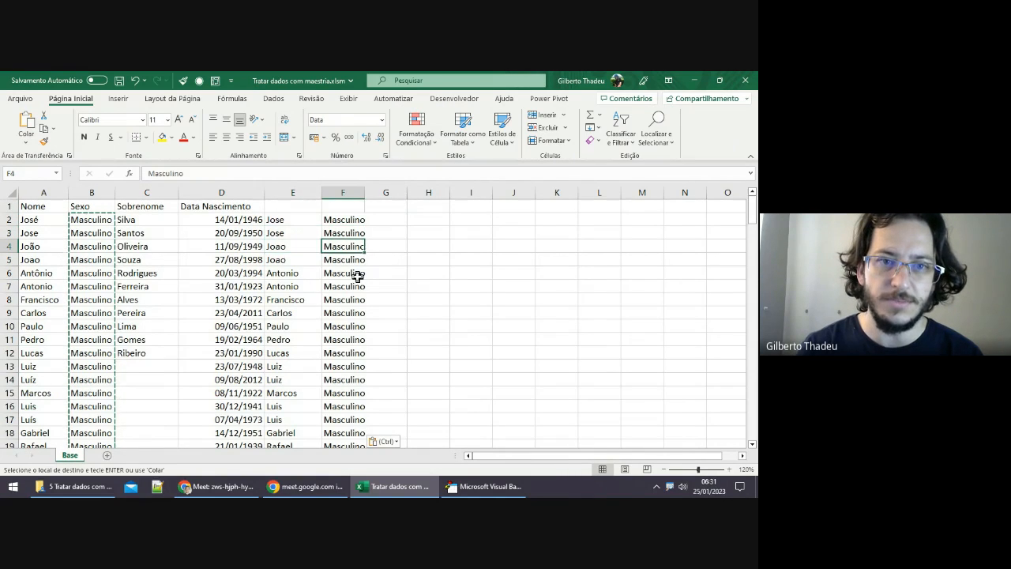
{"action": "scroll", "coordinate": [348, 305], "scroll_direction": "down", "scroll_amount": 3}
{"action": "scroll", "coordinate": [348, 305], "scroll_direction": "down", "scroll_amount": 3}
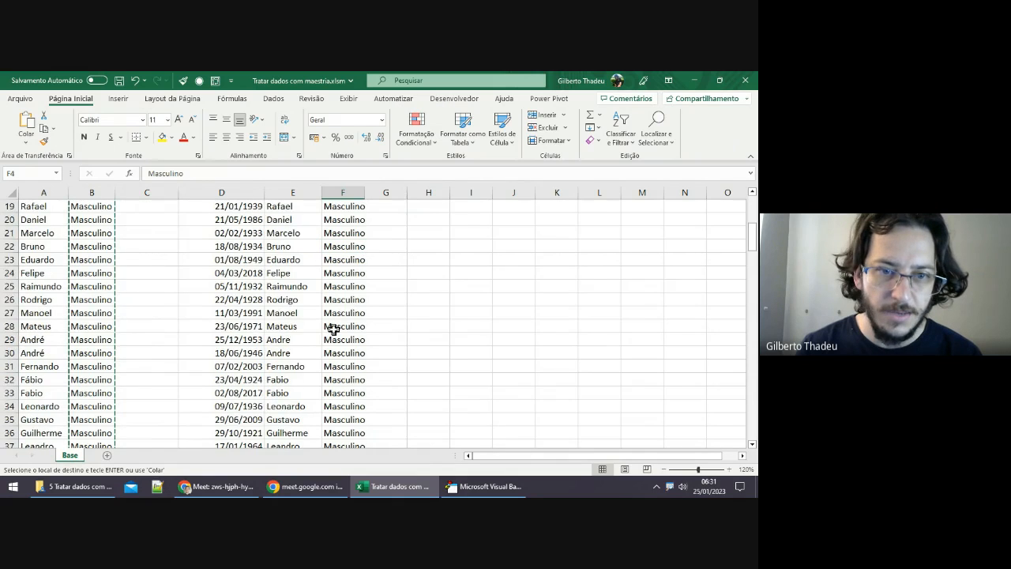
{"action": "scroll", "coordinate": [333, 328], "scroll_direction": "down", "scroll_amount": 11}
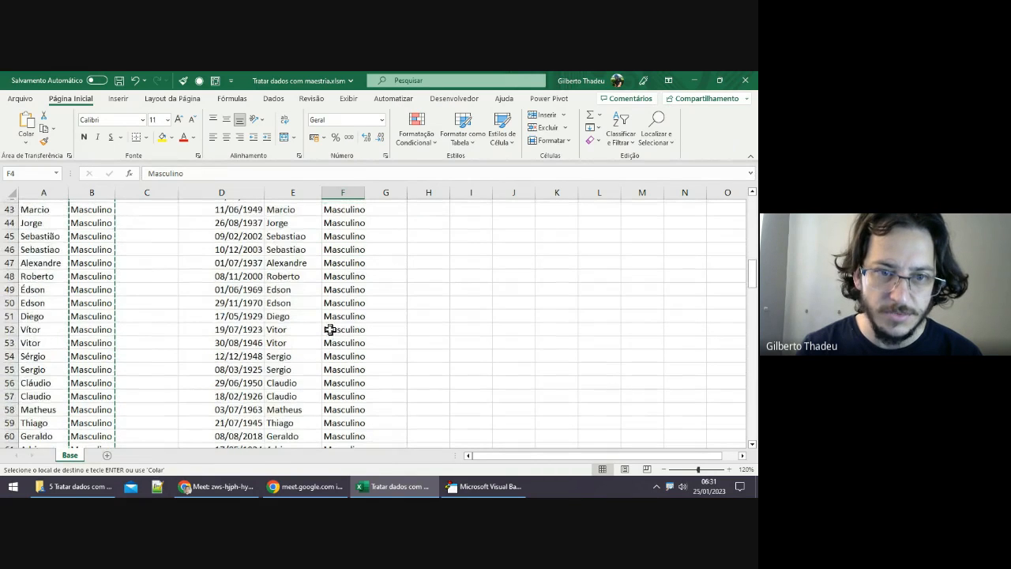
{"action": "scroll", "coordinate": [324, 330], "scroll_direction": "down", "scroll_amount": 6}
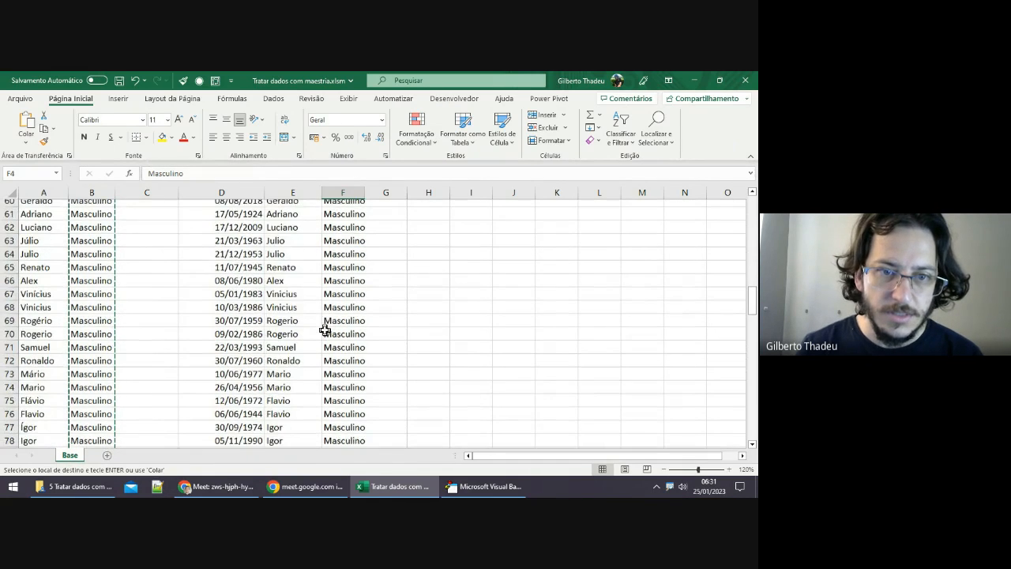
{"action": "key", "text": "ctrl+v"}
{"action": "left_click", "coordinate": [296, 393]}
{"action": "left_click", "coordinate": [338, 393]}
{"action": "scroll", "coordinate": [345, 316], "scroll_direction": "up", "scroll_amount": 4}
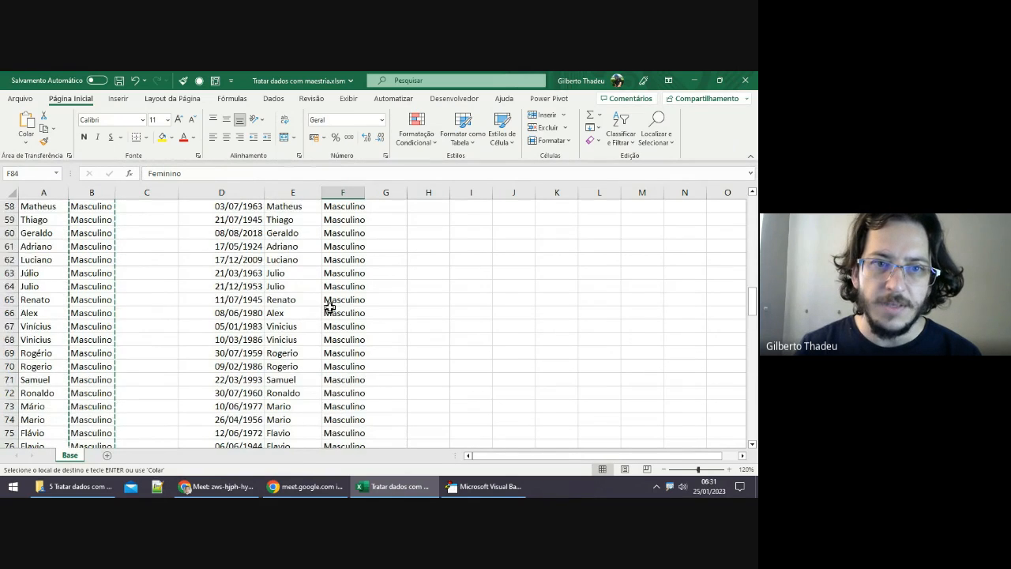
{"action": "scroll", "coordinate": [329, 306], "scroll_direction": "up", "scroll_amount": 11}
{"action": "scroll", "coordinate": [330, 306], "scroll_direction": "up", "scroll_amount": 8}
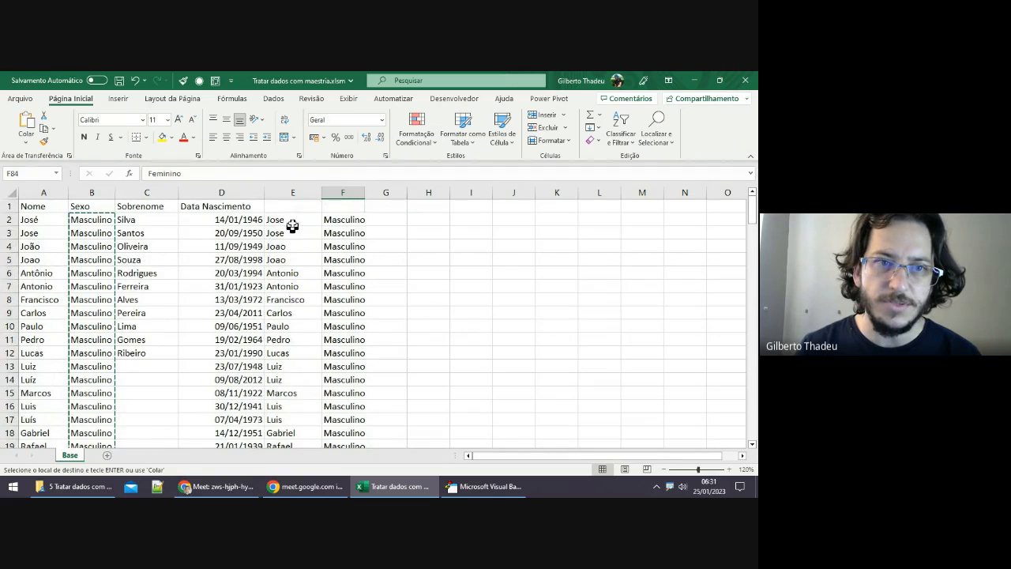
Step: Clear the copy selection and inspect the RetirarAcentos formulas in the first cells of column E
{"action": "left_click", "coordinate": [290, 221]}
{"action": "left_click", "coordinate": [292, 234]}
{"action": "left_click", "coordinate": [292, 247]}
{"action": "key", "text": "Escape"}
{"action": "left_click", "coordinate": [283, 222]}
{"action": "left_click", "coordinate": [282, 257]}
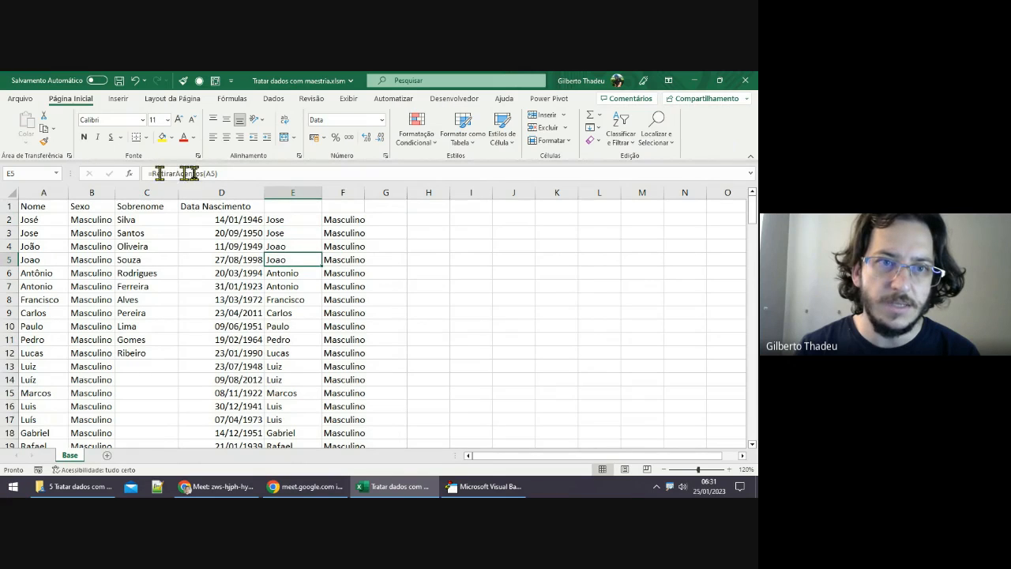
Step: Copy E2:E160 and paste it over itself with Paste Special as values (Valores), replacing the RetirarAcentos formulas
{"action": "left_click", "coordinate": [281, 222]}
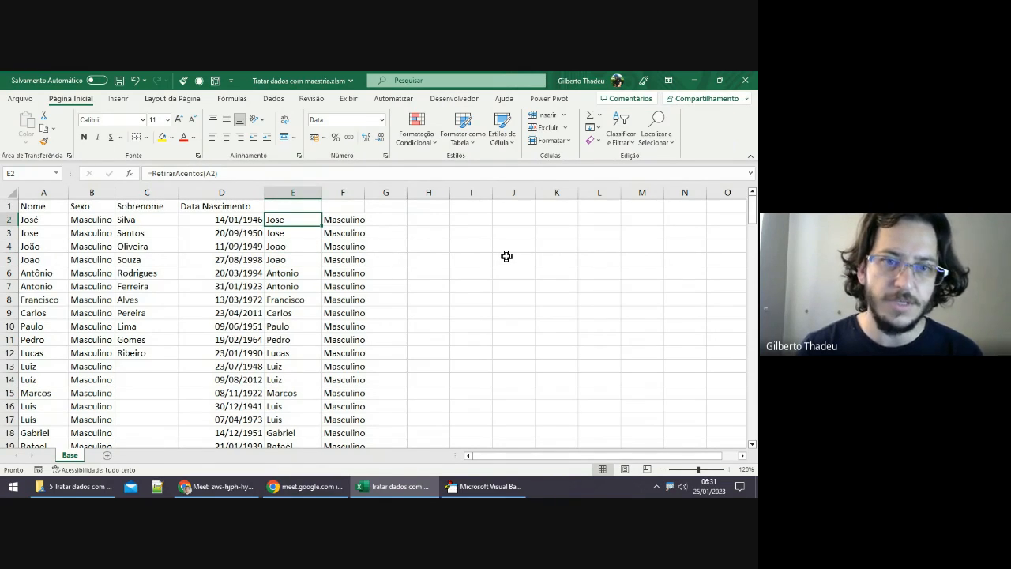
{"action": "key", "text": "ctrl+shift+Down"}
{"action": "key", "text": "ctrl+c"}
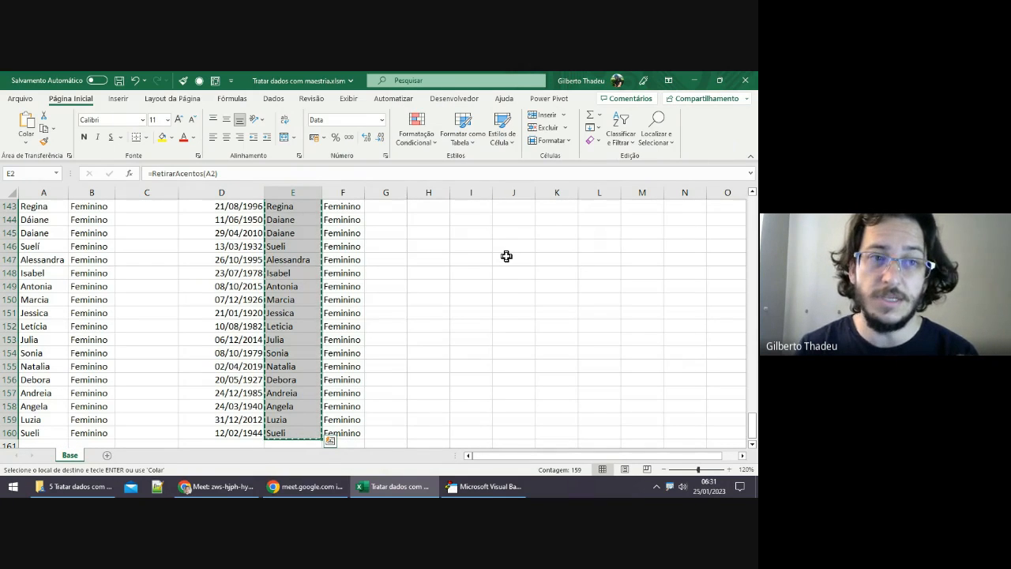
{"action": "left_click", "coordinate": [23, 147]}
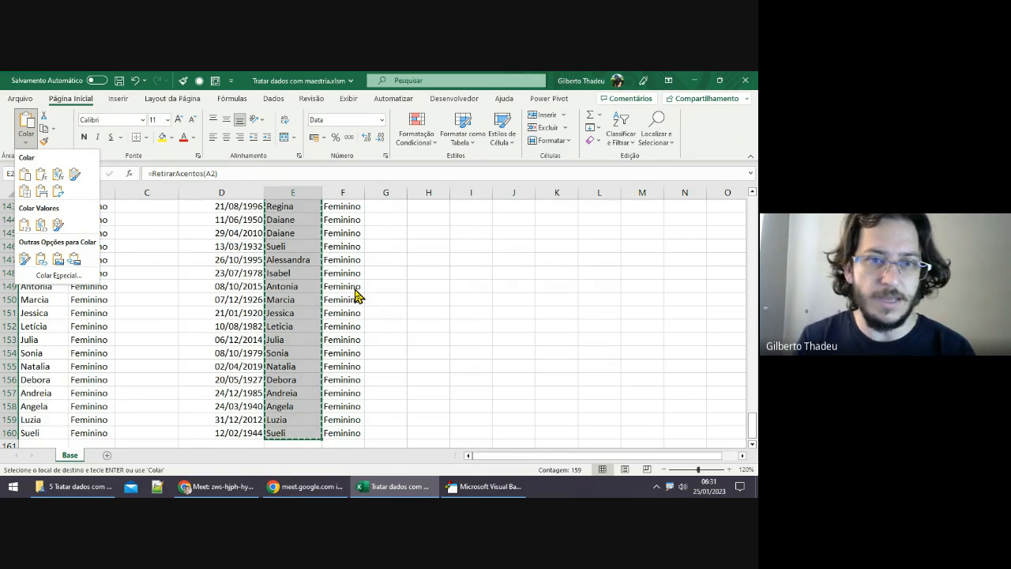
{"action": "key", "text": "v"}
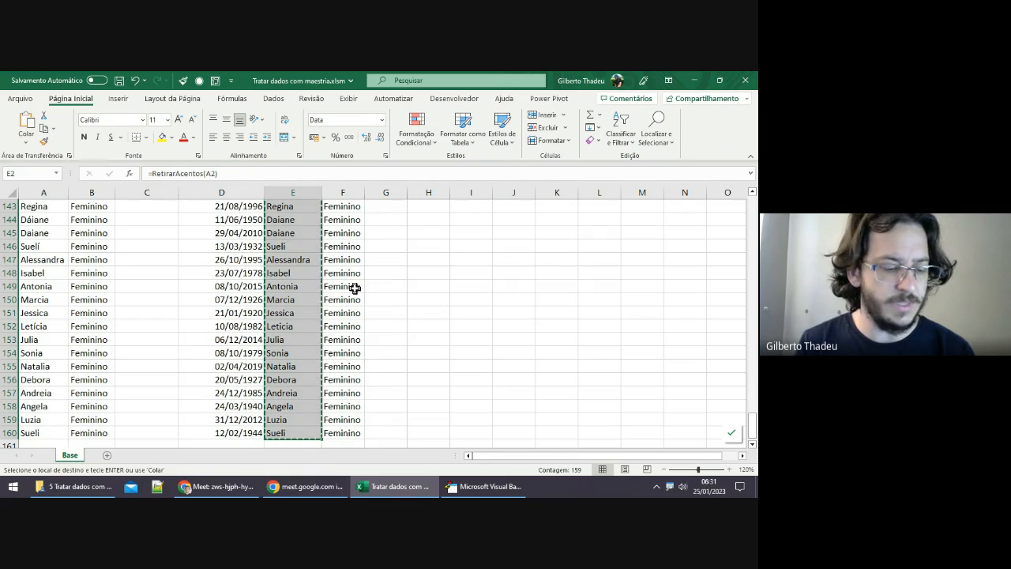
{"action": "scroll", "coordinate": [355, 293], "scroll_direction": "up", "scroll_amount": 20}
{"action": "key", "text": "ctrl+alt+v"}
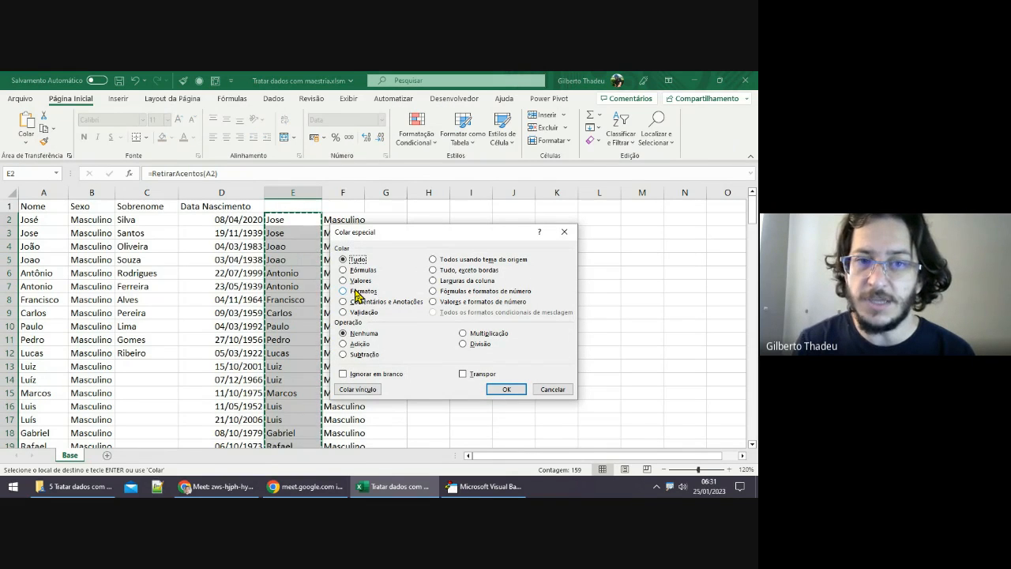
{"action": "left_click", "coordinate": [362, 281]}
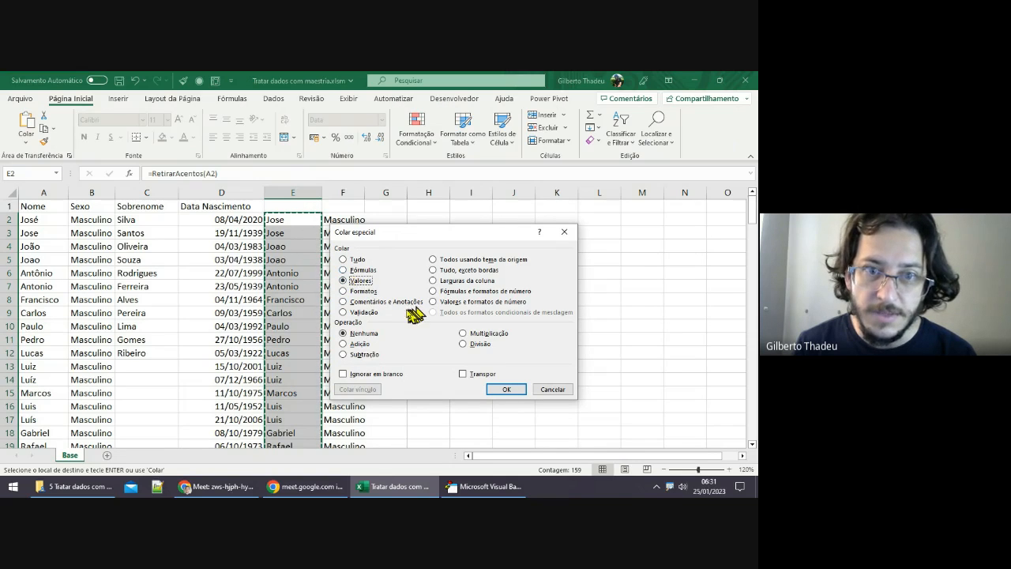
{"action": "left_click", "coordinate": [361, 314]}
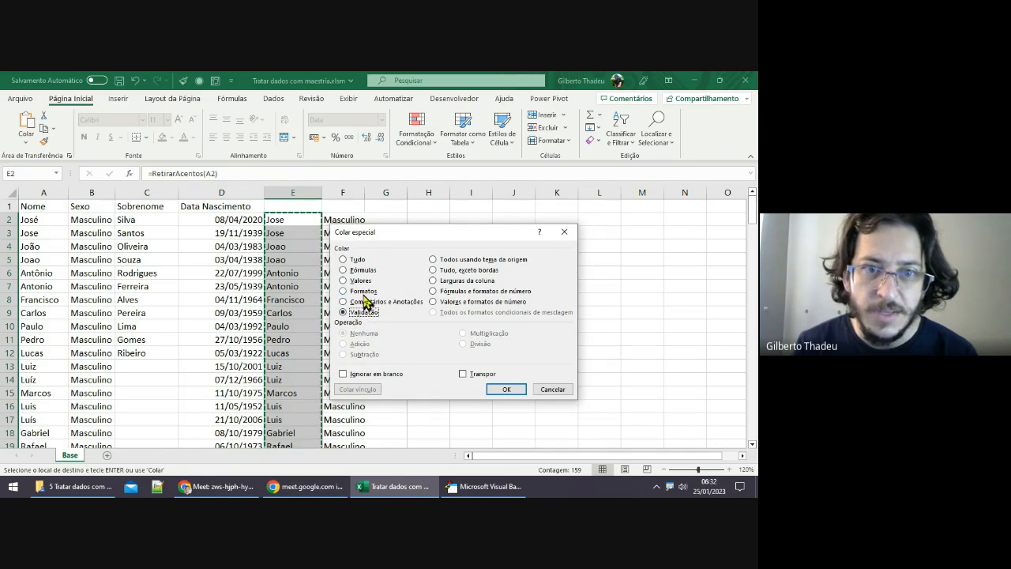
{"action": "key", "text": "v"}
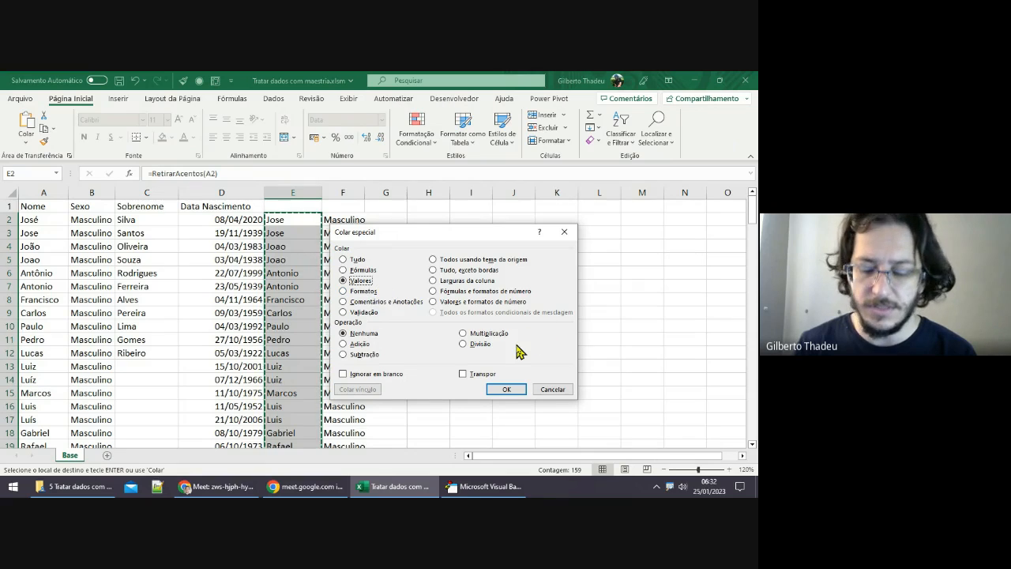
{"action": "key", "text": "Return"}
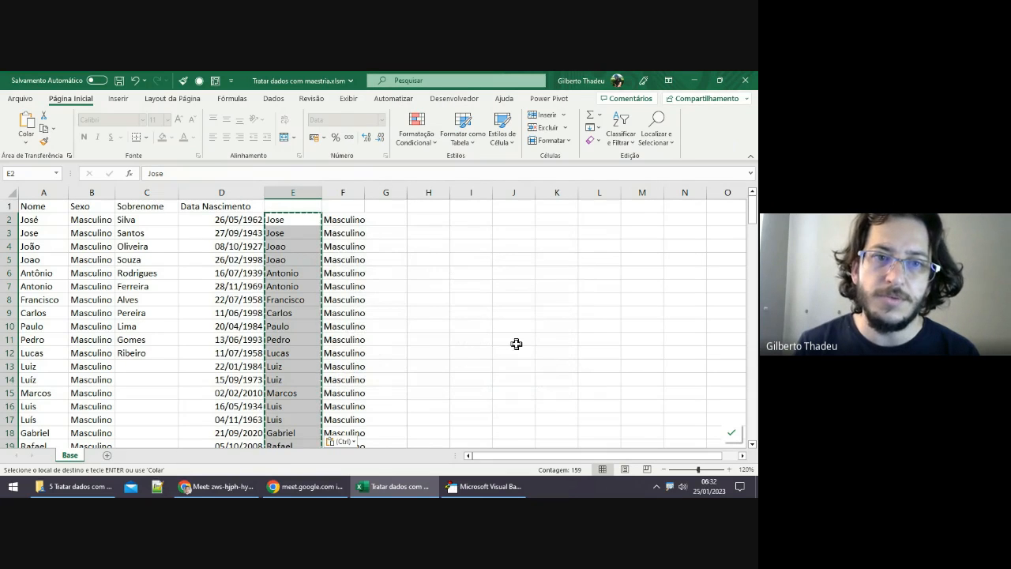
Step: Inspect several cells in columns E and F for plain values instead of formulas
{"action": "left_click", "coordinate": [287, 232]}
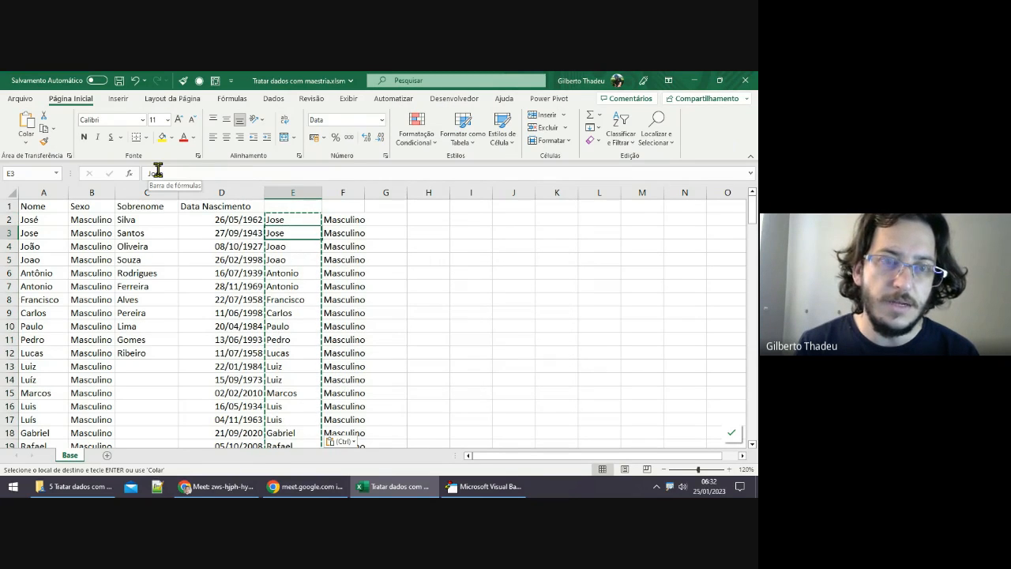
{"action": "left_click", "coordinate": [295, 314]}
{"action": "left_click", "coordinate": [289, 271]}
{"action": "left_click", "coordinate": [297, 338]}
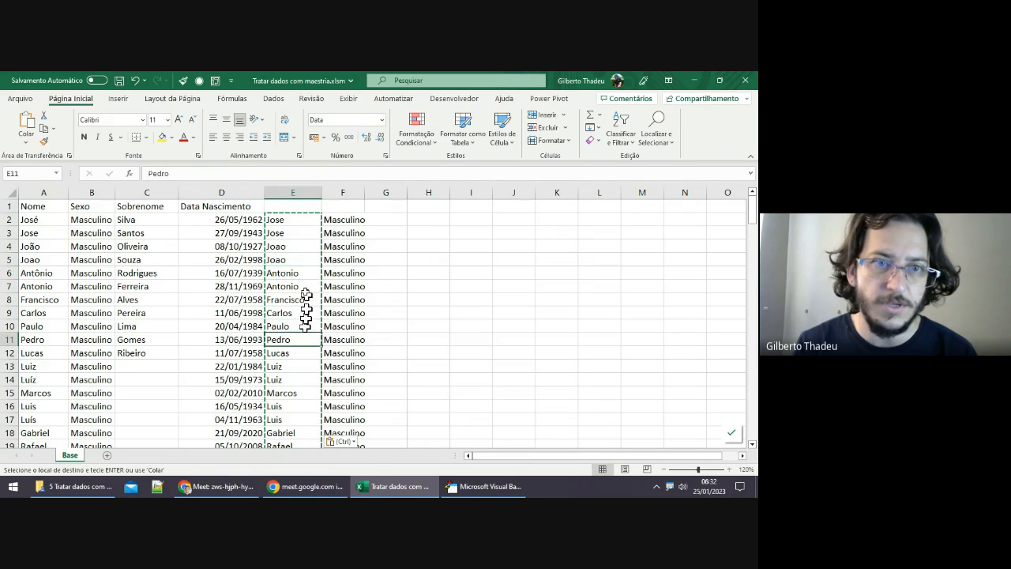
{"action": "left_click", "coordinate": [293, 286]}
{"action": "left_click", "coordinate": [293, 365]}
{"action": "left_click", "coordinate": [293, 405]}
{"action": "left_click", "coordinate": [342, 233]}
{"action": "left_click", "coordinate": [343, 285]}
{"action": "left_click", "coordinate": [343, 352]}
Step: Select the accent-free names and their sex values in E2:F160 for duplicate removal
{"action": "left_click", "coordinate": [293, 228]}
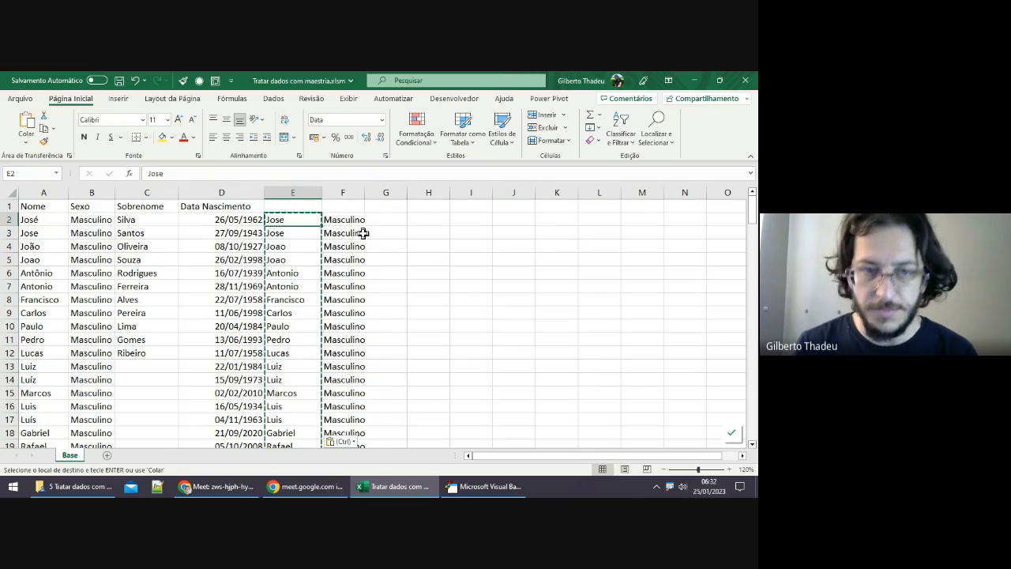
{"action": "key", "text": "shift+Right"}
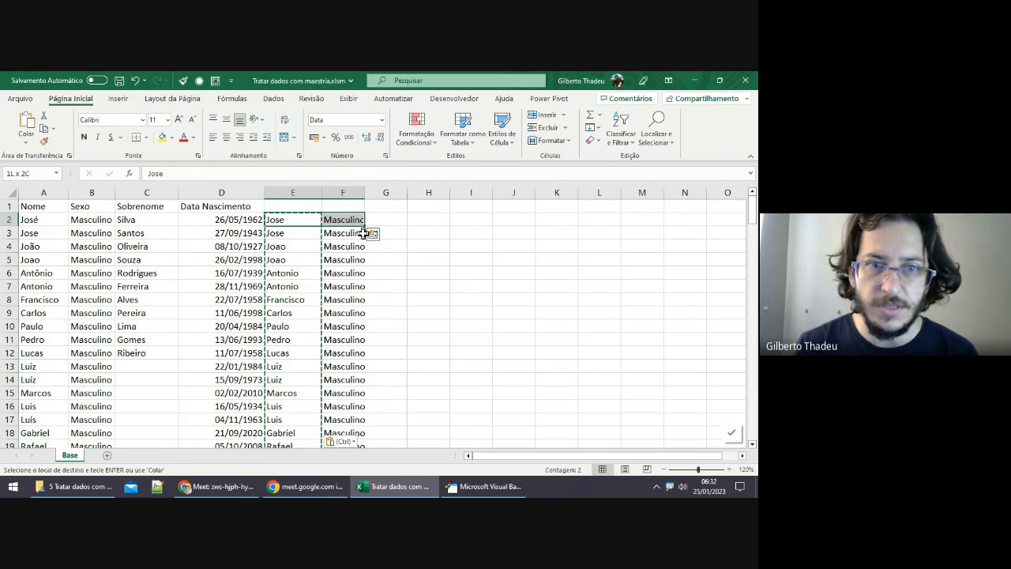
{"action": "key", "text": "ctrl+shift+Down"}
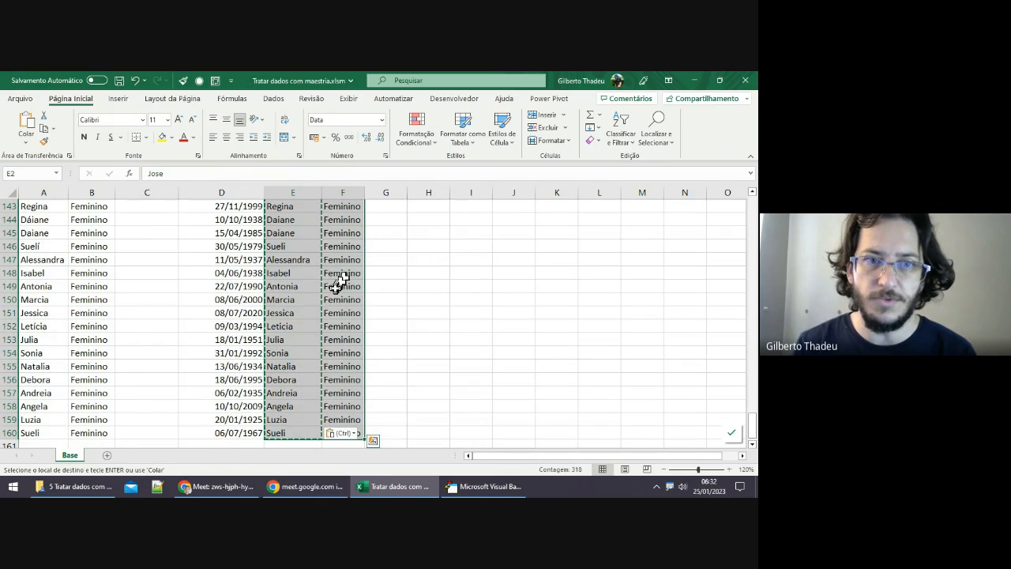
{"action": "scroll", "coordinate": [339, 276], "scroll_direction": "up", "scroll_amount": 19}
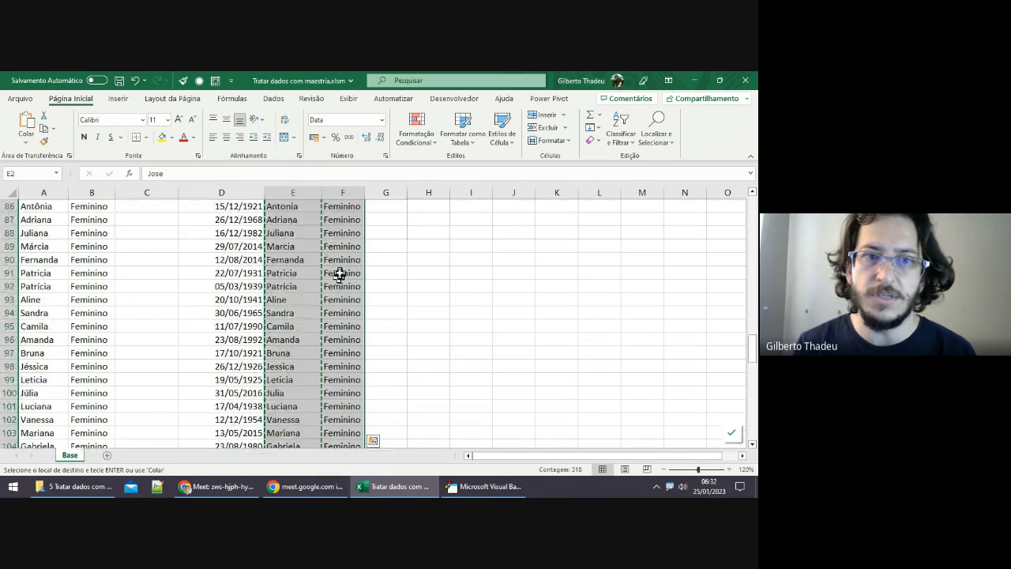
{"action": "scroll", "coordinate": [340, 275], "scroll_direction": "up", "scroll_amount": 20}
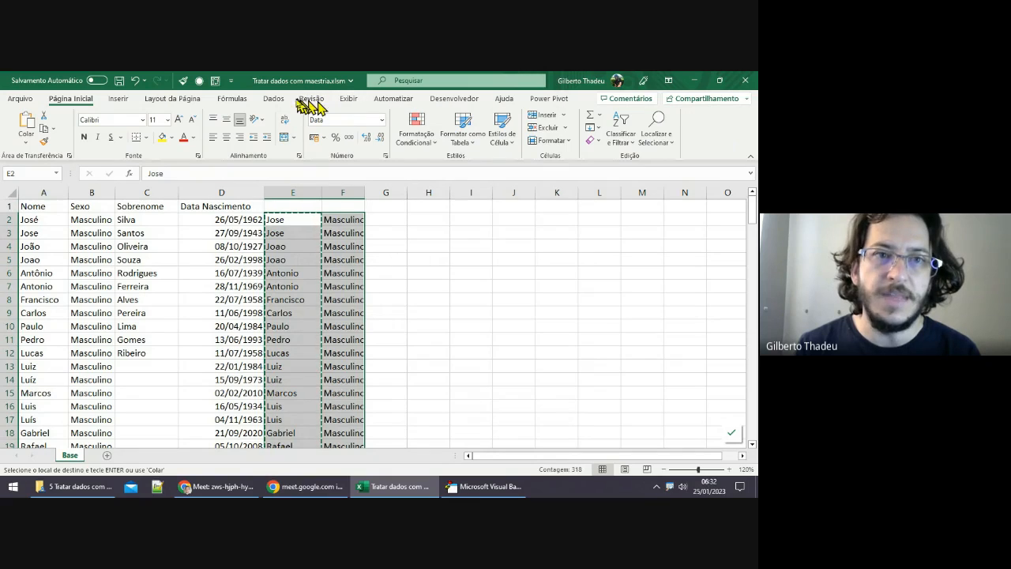
{"action": "left_click", "coordinate": [276, 100]}
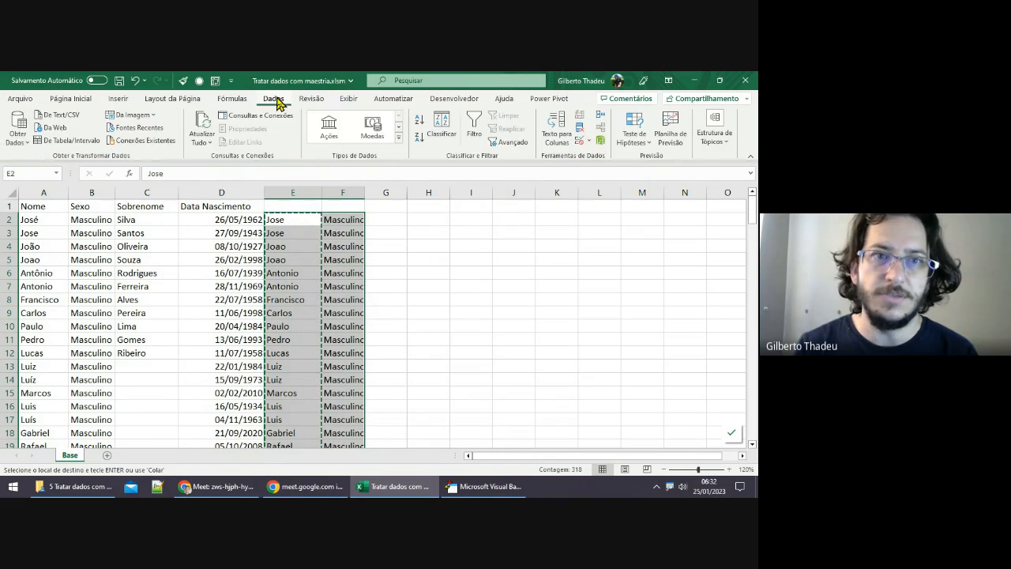
{"action": "key", "text": "ctrl+q"}
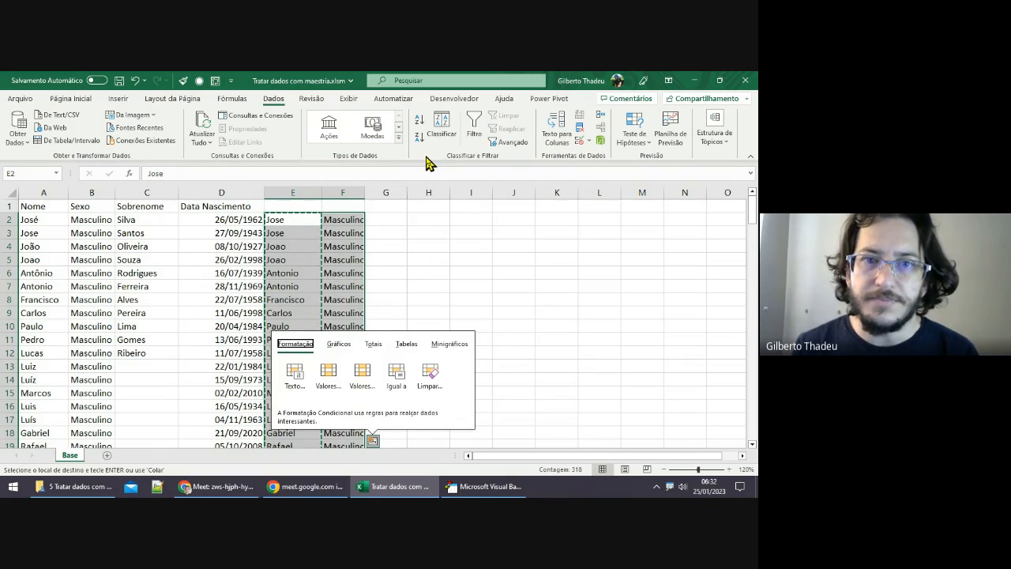
{"action": "key", "text": "Escape"}
{"action": "key", "text": "ctrl+v"}
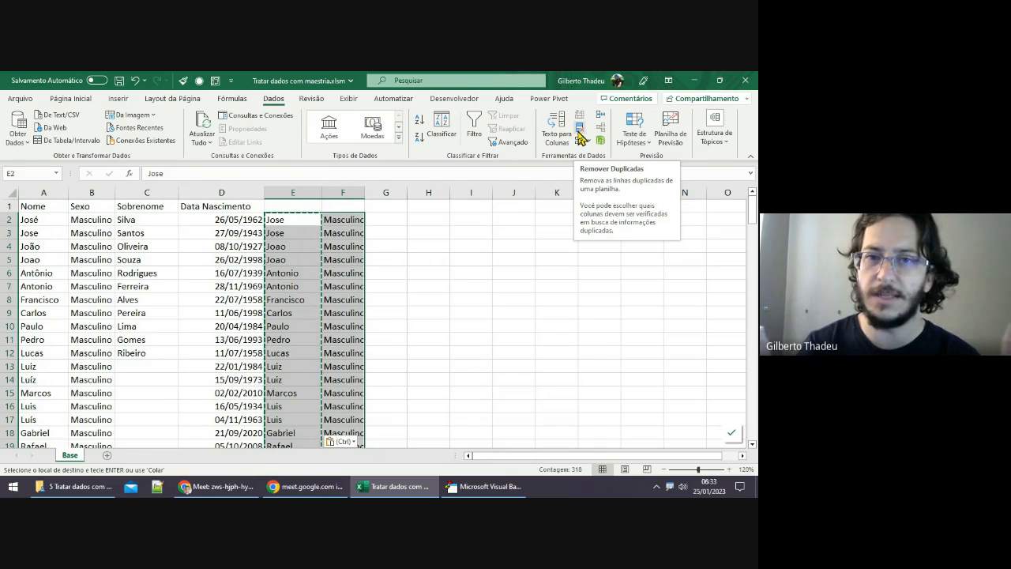
{"action": "left_click", "coordinate": [719, 80]}
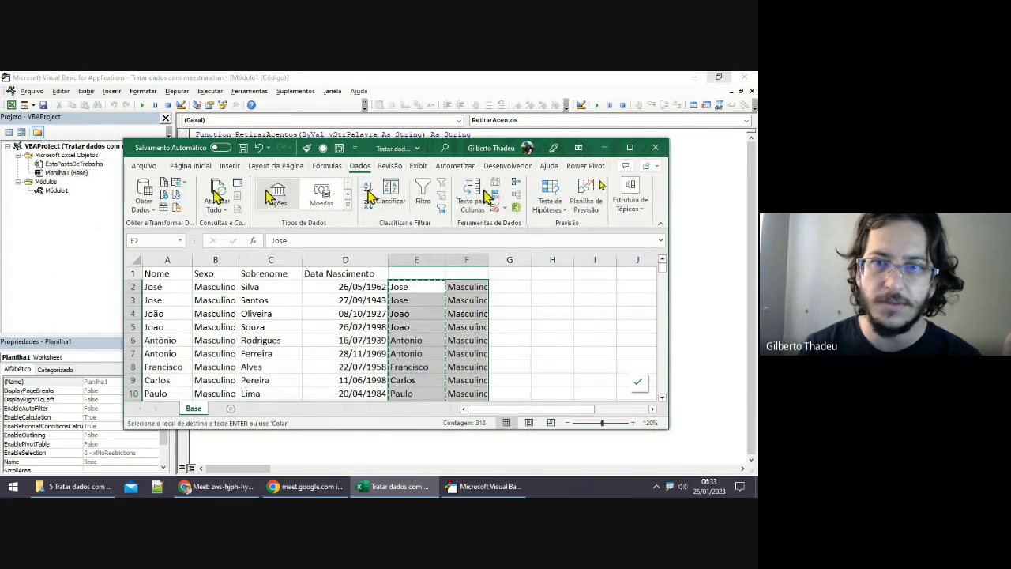
{"action": "left_click", "coordinate": [629, 148]}
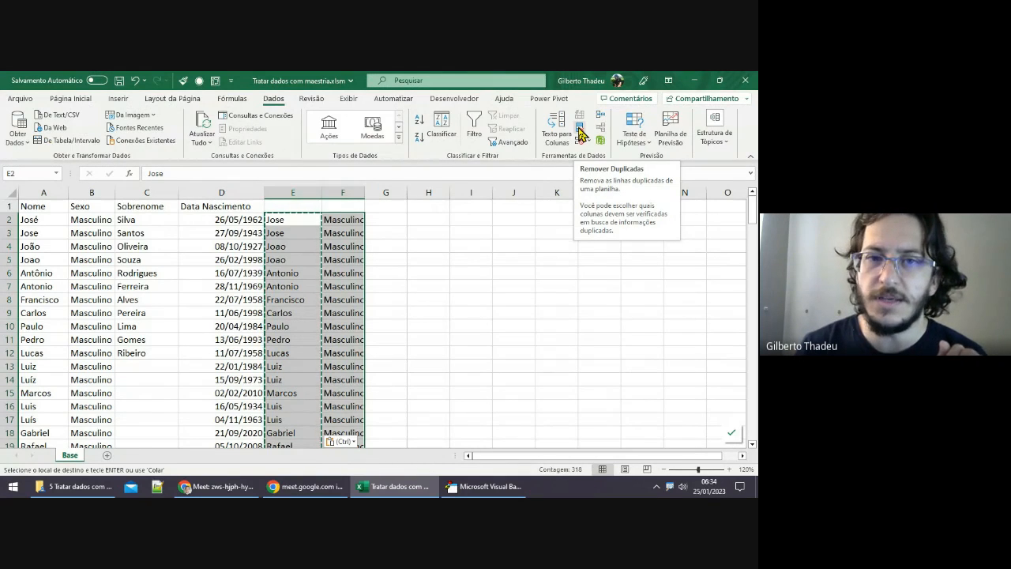
Step: Remove duplicate rows from the selected range, comparing both Coluna E and Coluna F without treating the first row as headers
{"action": "left_click", "coordinate": [580, 130]}
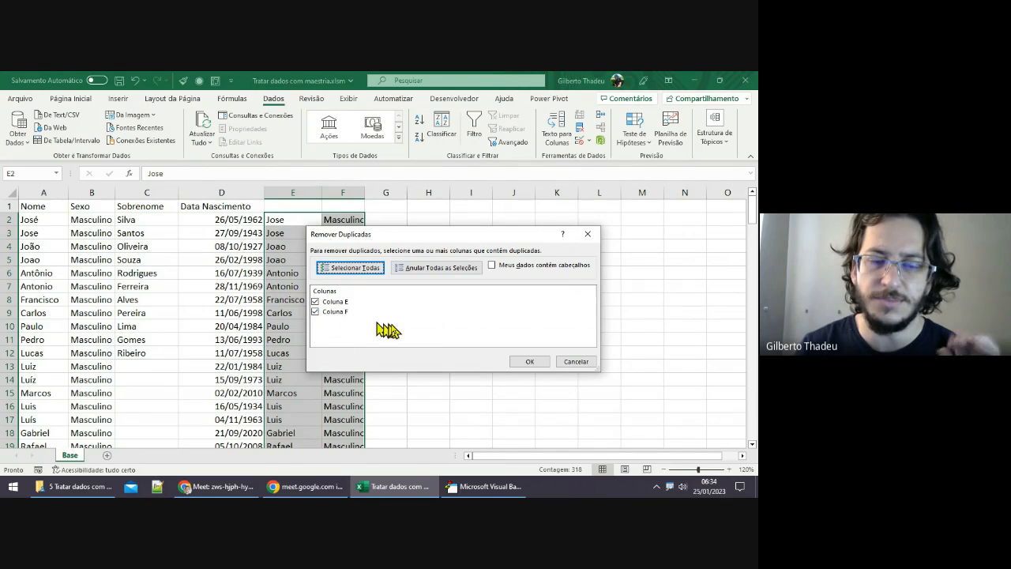
{"action": "left_click", "coordinate": [530, 361]}
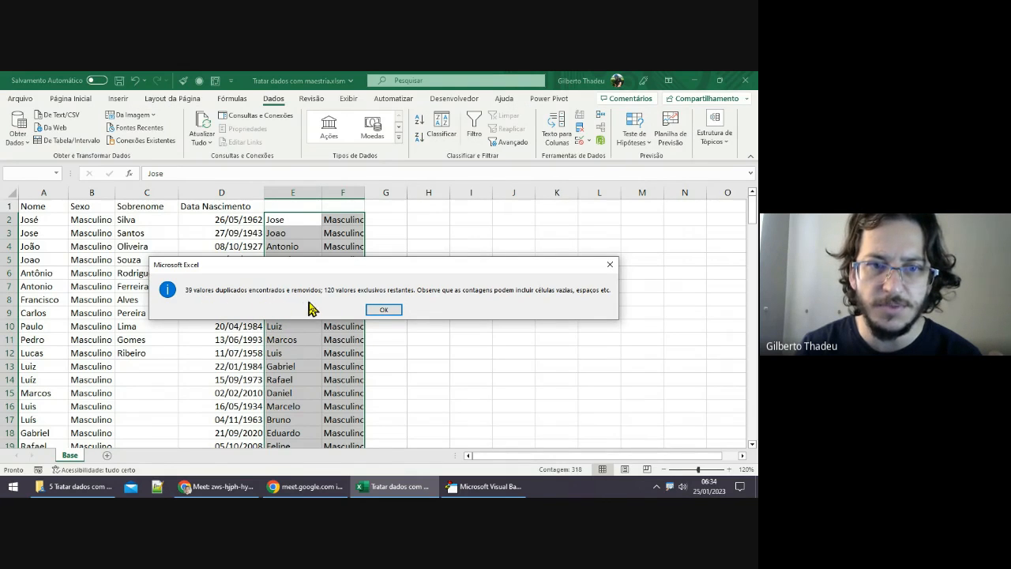
{"action": "left_click", "coordinate": [393, 309]}
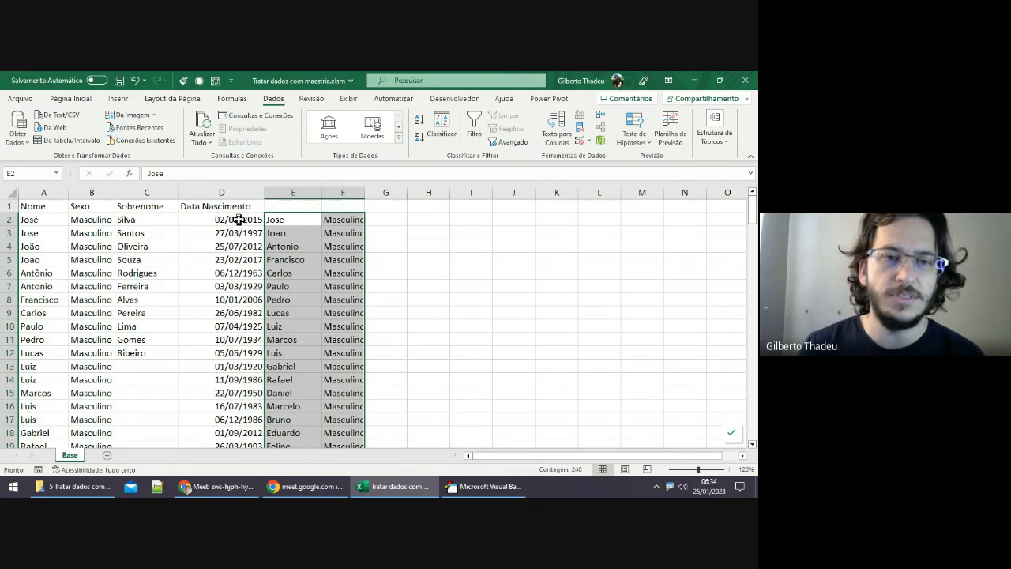
Step: Compare the deduplicated names and sexes in columns E and F with the original records in columns A to D
{"action": "left_click_drag", "start_coordinate": [239, 220], "coordinate": [26, 346]}
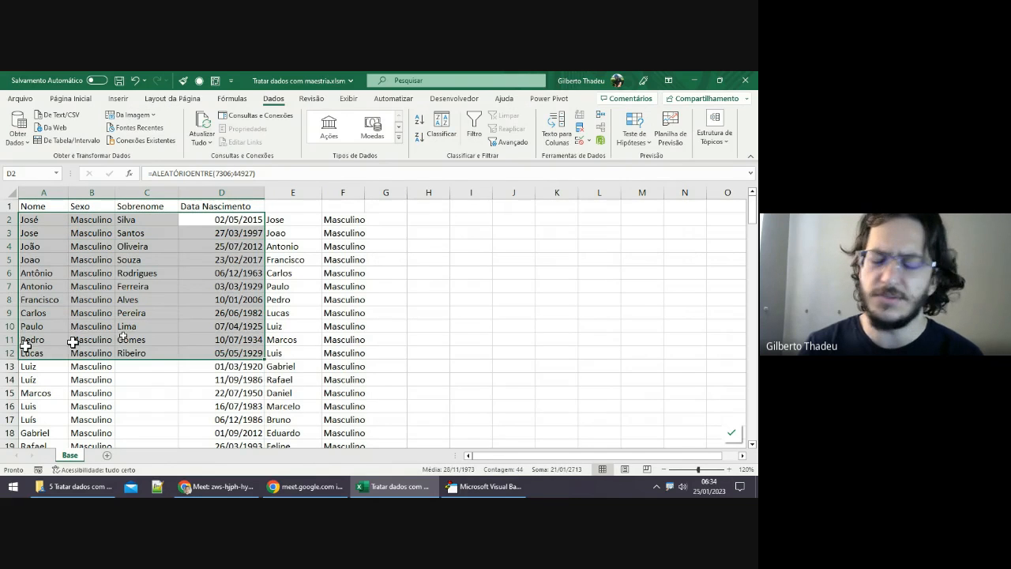
{"action": "left_click", "coordinate": [289, 221]}
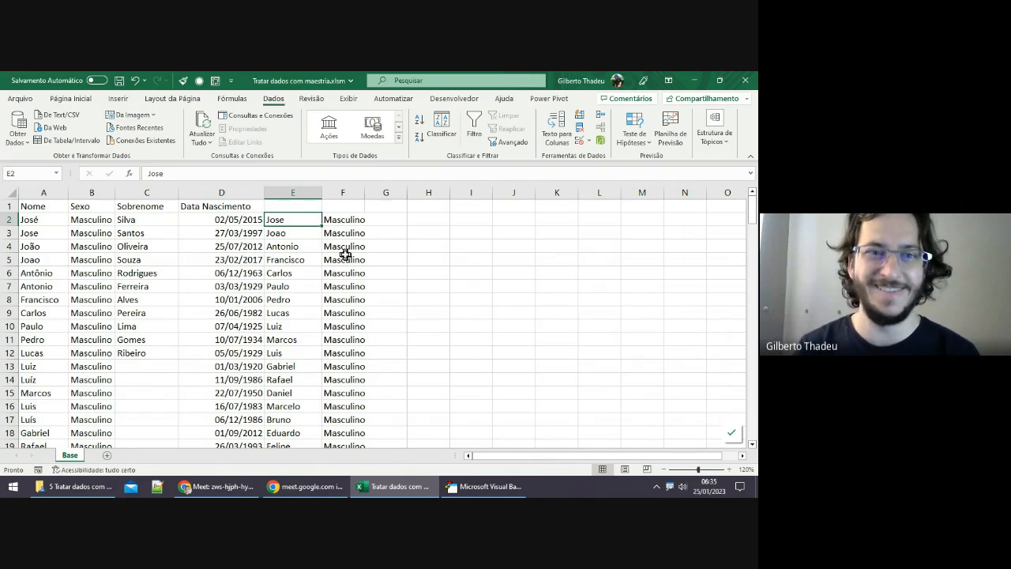
{"action": "scroll", "coordinate": [345, 254], "scroll_direction": "down", "scroll_amount": 20}
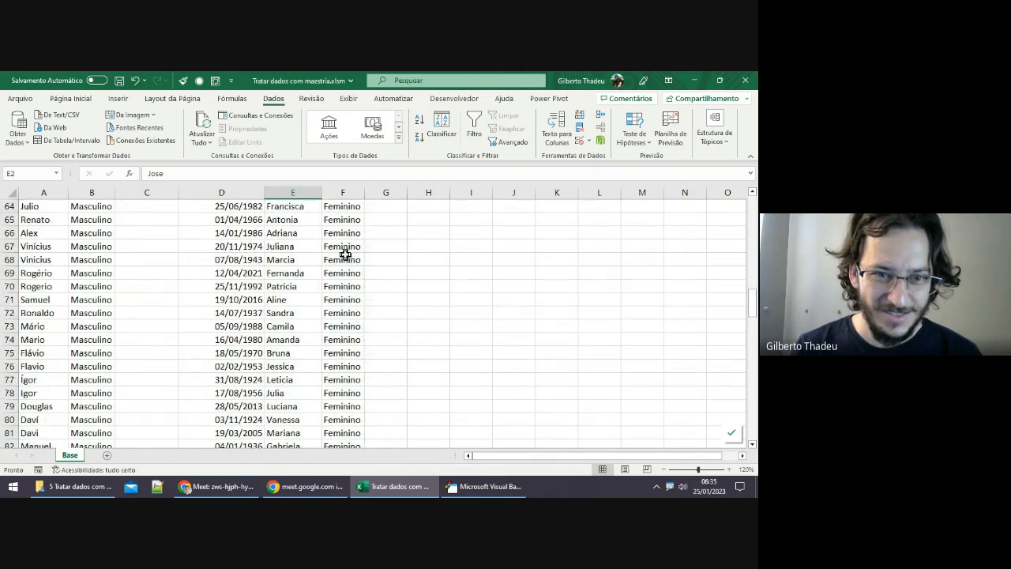
{"action": "scroll", "coordinate": [345, 253], "scroll_direction": "down", "scroll_amount": 20}
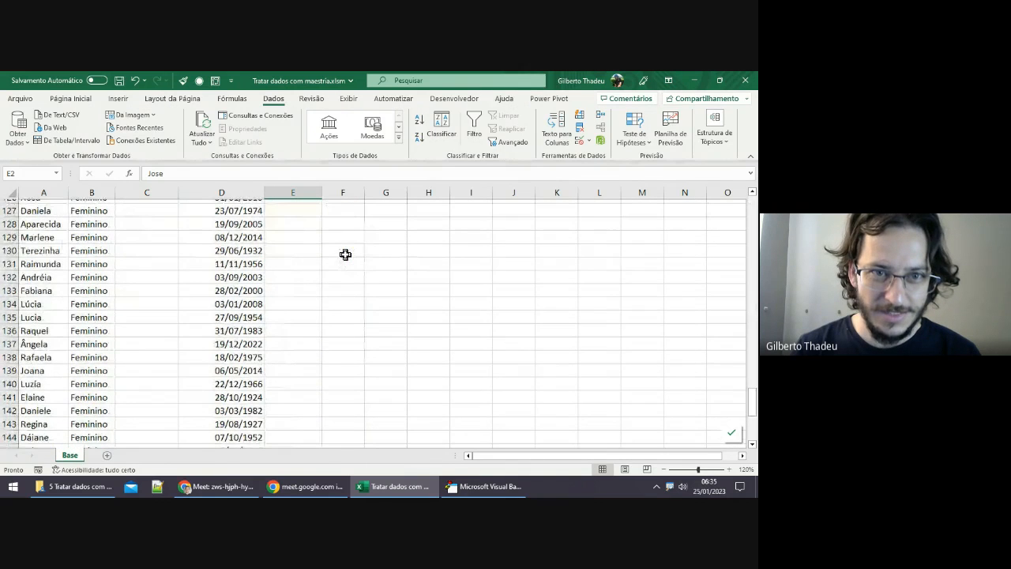
{"action": "scroll", "coordinate": [345, 254], "scroll_direction": "up", "scroll_amount": 20}
{"action": "scroll", "coordinate": [345, 254], "scroll_direction": "up", "scroll_amount": 6}
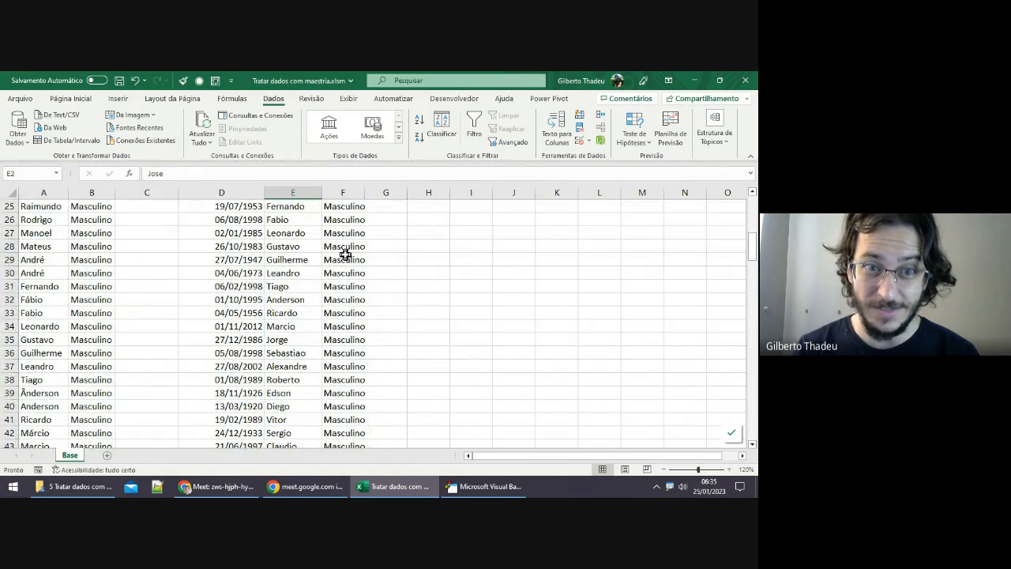
{"action": "scroll", "coordinate": [345, 253], "scroll_direction": "up", "scroll_amount": 4}
{"action": "scroll", "coordinate": [345, 253], "scroll_direction": "up", "scroll_amount": 4}
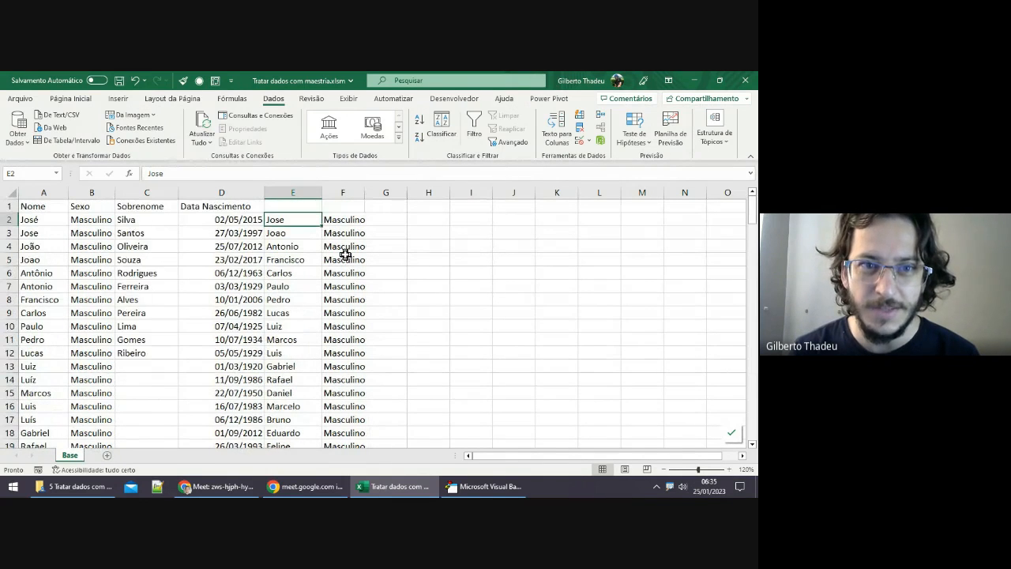
{"action": "key", "text": "Down"}
{"action": "key", "text": "Down"}
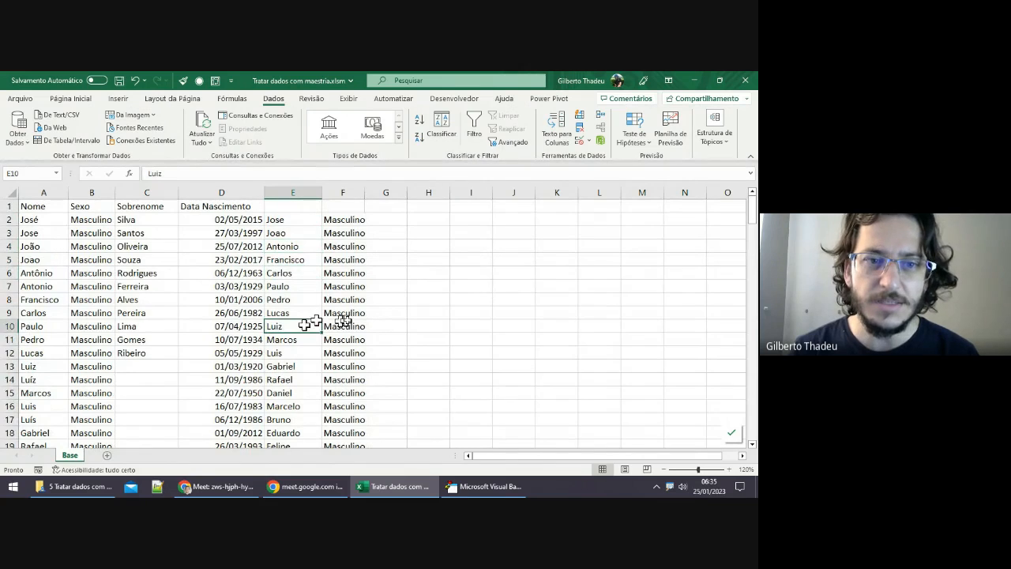
{"action": "left_click", "coordinate": [300, 325]}
{"action": "scroll", "coordinate": [316, 292], "scroll_direction": "down", "scroll_amount": 1}
{"action": "scroll", "coordinate": [312, 261], "scroll_direction": "up", "scroll_amount": 1}
{"action": "left_click", "coordinate": [289, 220]}
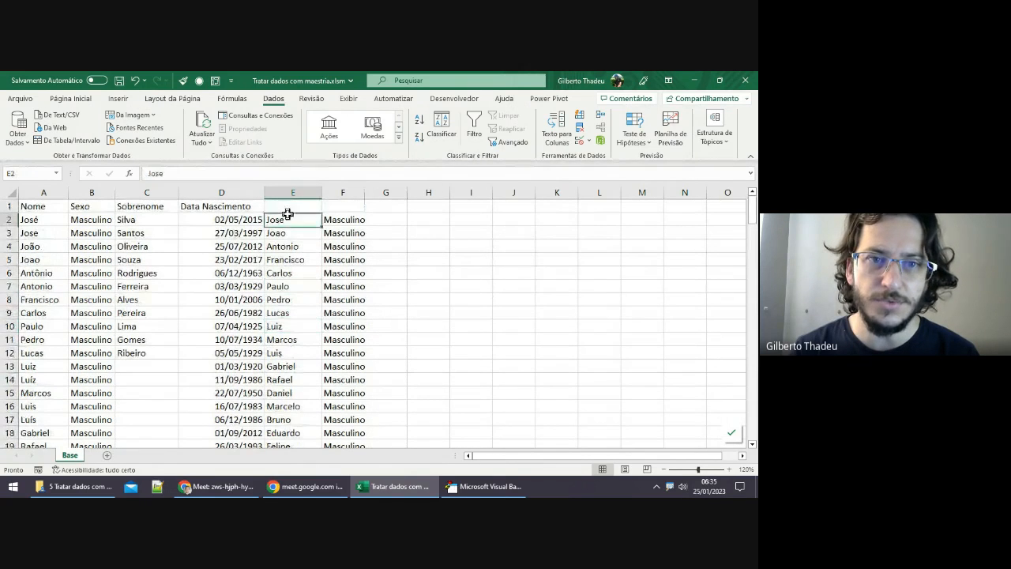
Step: Check columns E and F down to the end of the deduplicated list for repeated names and matching sex values
{"action": "key", "text": "Down"}
{"action": "key", "text": "Down"}
{"action": "key", "text": "Down"}
{"action": "key", "text": "Down"}
{"action": "key", "text": "Down"}
{"action": "key", "text": "Down"}
{"action": "key", "text": "Down"}
{"action": "key", "text": "Down"}
{"action": "key", "text": "Down"}
{"action": "key", "text": "Down"}
{"action": "key", "text": "Right"}
{"action": "left_click", "coordinate": [327, 418]}
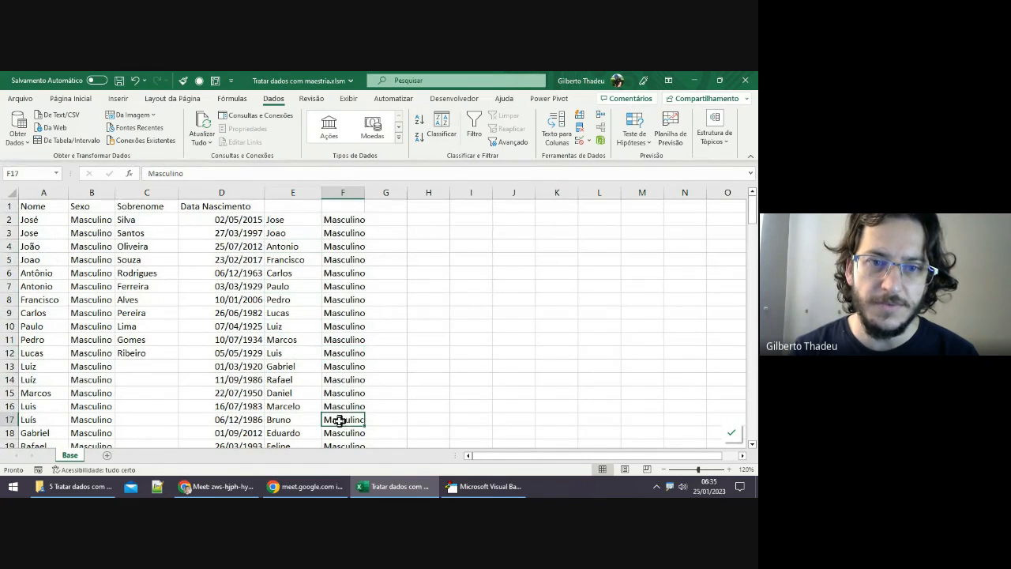
{"action": "scroll", "coordinate": [320, 417], "scroll_direction": "down", "scroll_amount": 11}
{"action": "left_click", "coordinate": [300, 406]}
{"action": "scroll", "coordinate": [302, 410], "scroll_direction": "down", "scroll_amount": 10}
{"action": "scroll", "coordinate": [302, 409], "scroll_direction": "down", "scroll_amount": 15}
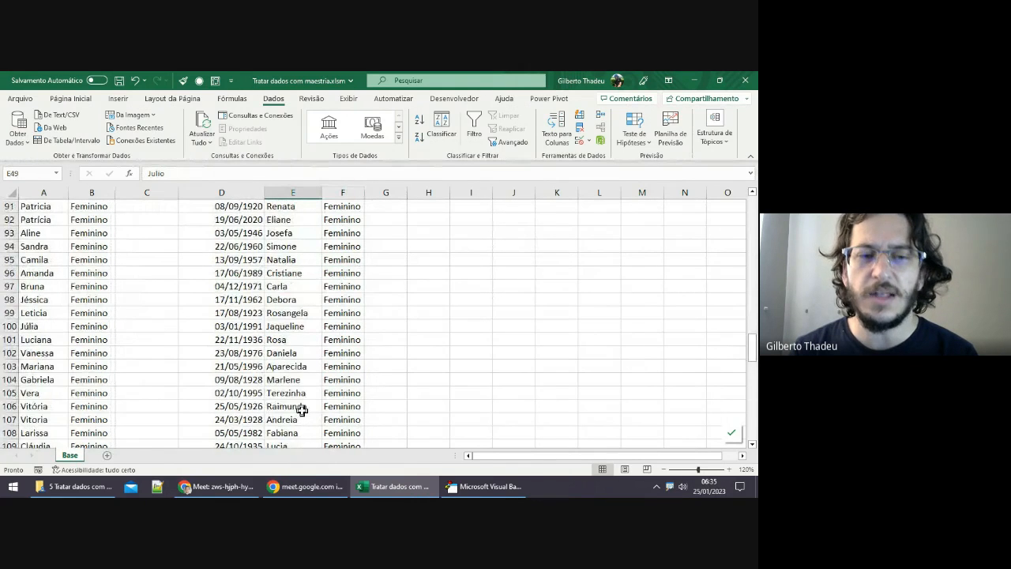
{"action": "scroll", "coordinate": [303, 408], "scroll_direction": "down", "scroll_amount": 4}
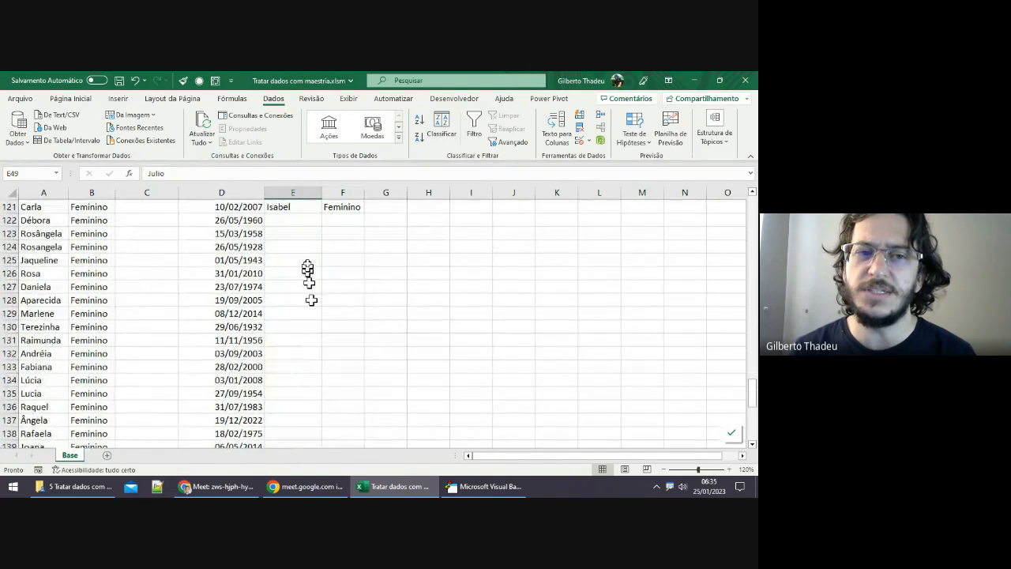
{"action": "left_click", "coordinate": [296, 218]}
{"action": "scroll", "coordinate": [299, 218], "scroll_direction": "up", "scroll_amount": 20}
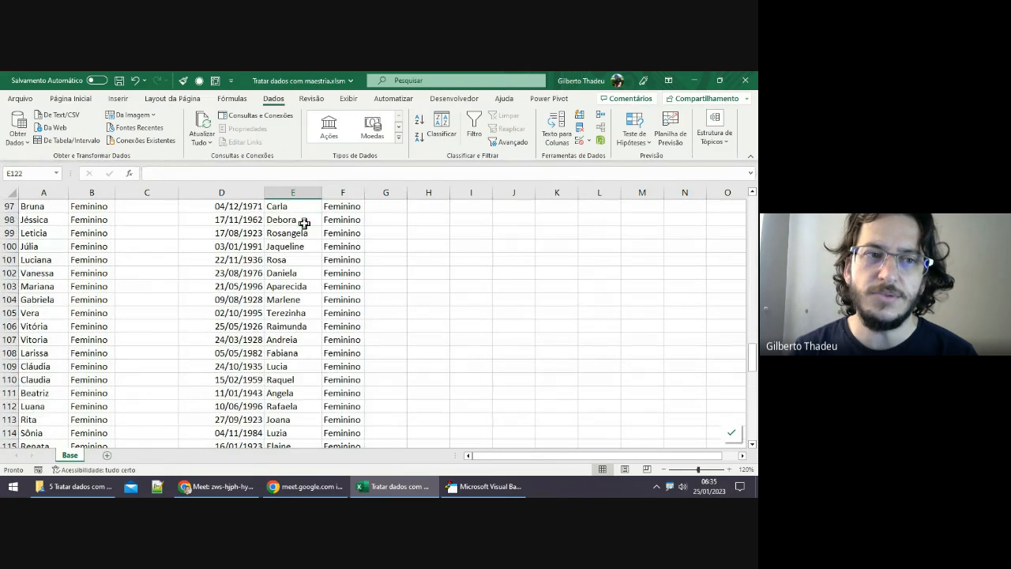
{"action": "scroll", "coordinate": [304, 224], "scroll_direction": "up", "scroll_amount": 16}
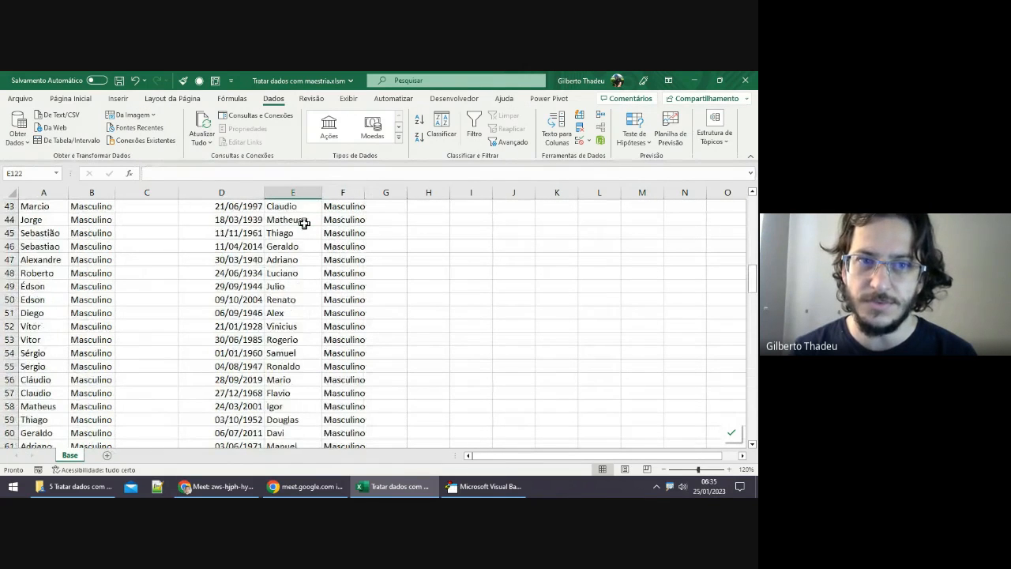
Step: Start a Portuguese (Brazil) spelling check on the deduplicated names in E2:E121
{"action": "left_click", "coordinate": [301, 225]}
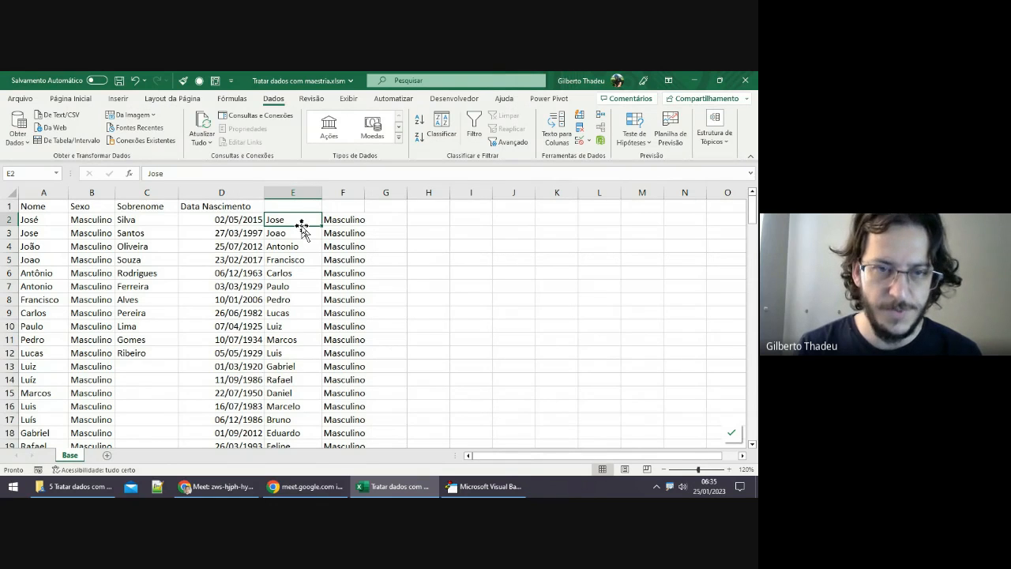
{"action": "key", "text": "ctrl+shift+Down"}
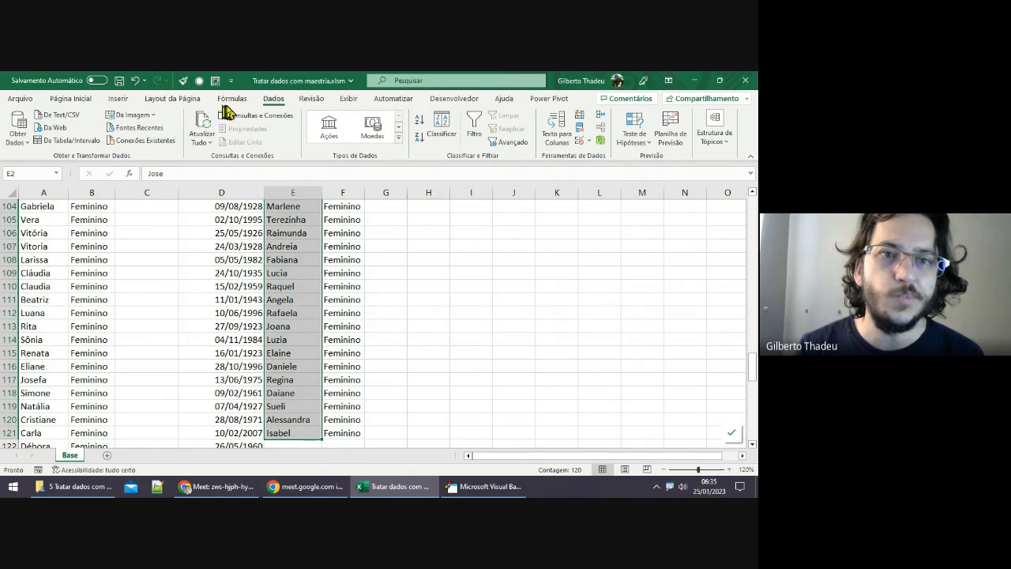
{"action": "left_click", "coordinate": [316, 100]}
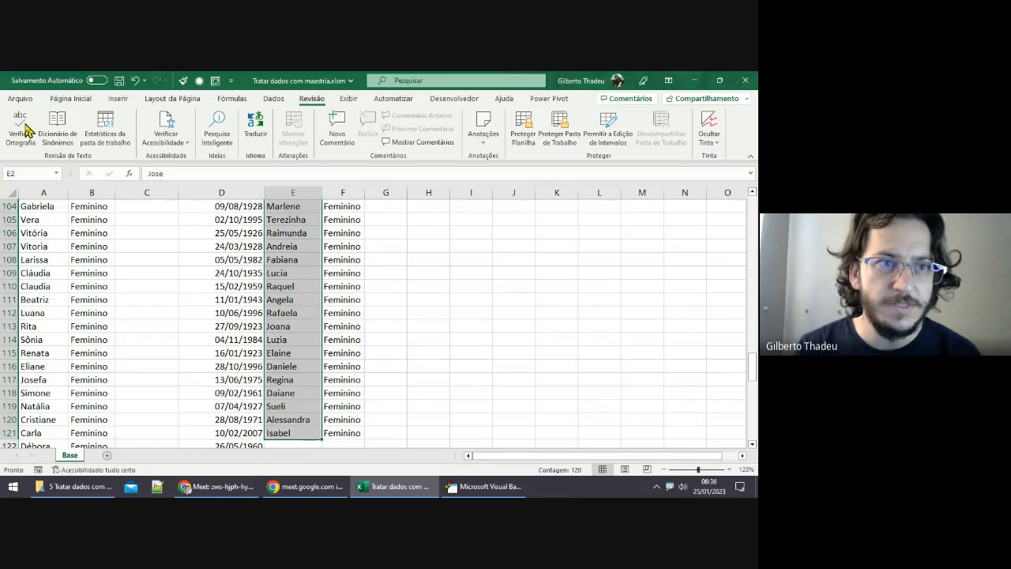
{"action": "left_click", "coordinate": [24, 130]}
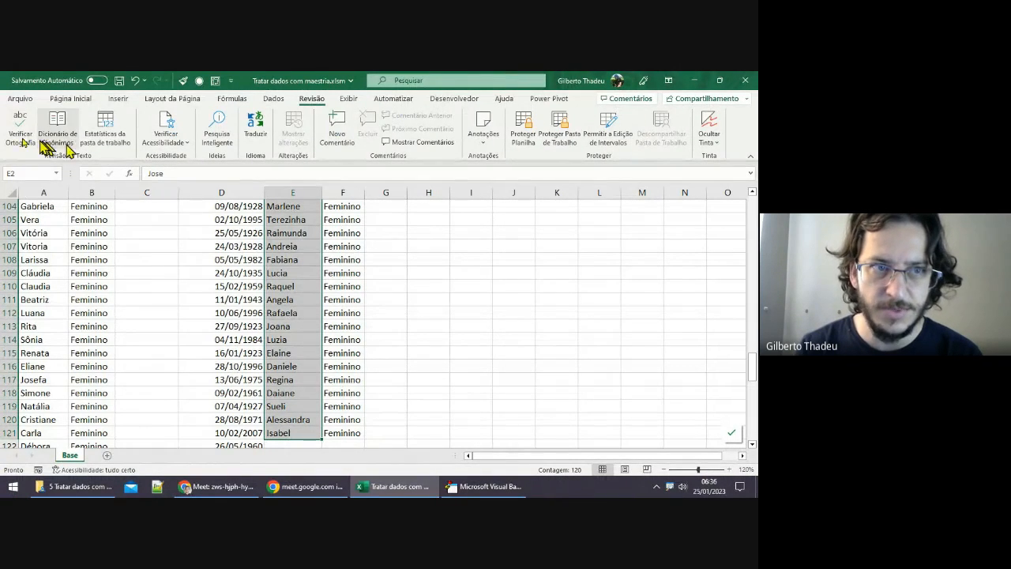
{"action": "left_click", "coordinate": [16, 139]}
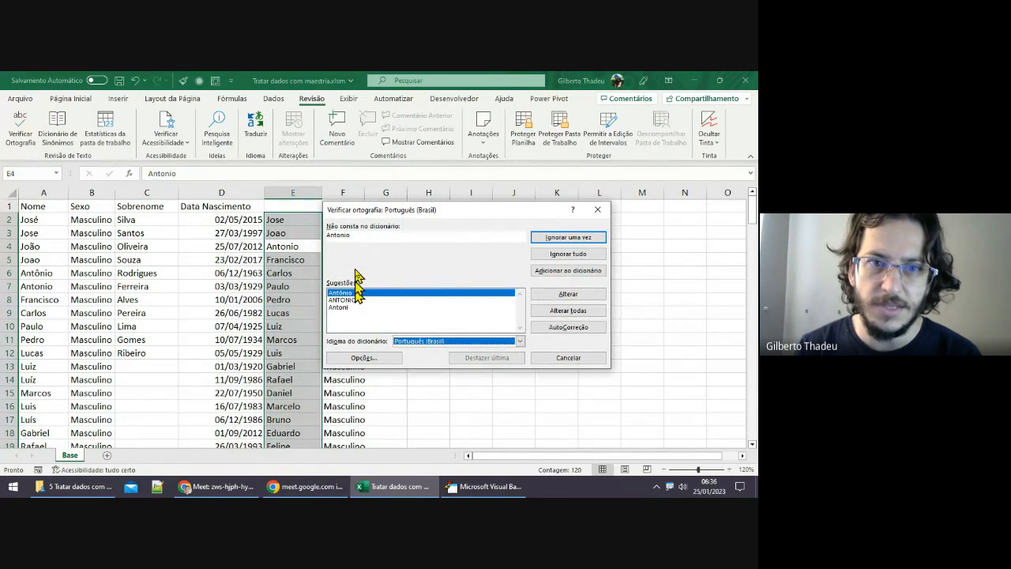
Step: Replace the names flagged by the spelling check with the suggested accented spellings until the check of E2:E121 is complete
{"action": "left_click", "coordinate": [568, 300]}
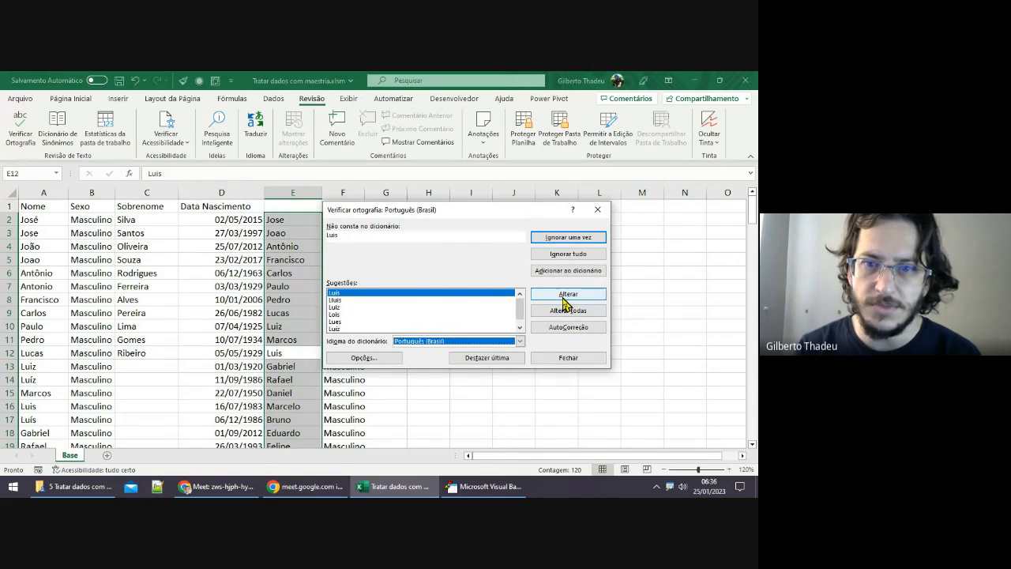
{"action": "left_click", "coordinate": [566, 300]}
{"action": "left_click", "coordinate": [566, 300]}
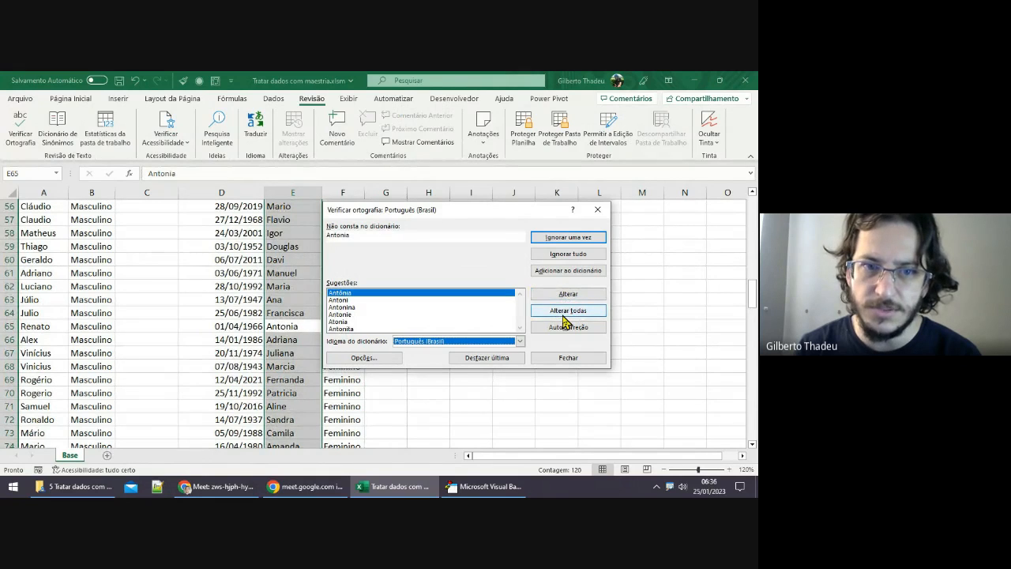
{"action": "left_click", "coordinate": [565, 310]}
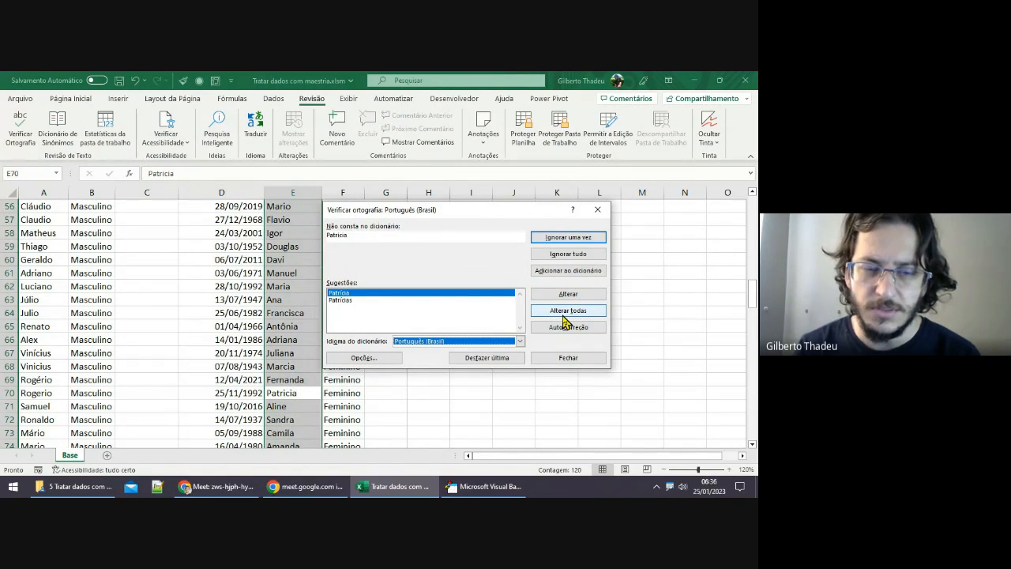
{"action": "left_click", "coordinate": [565, 312]}
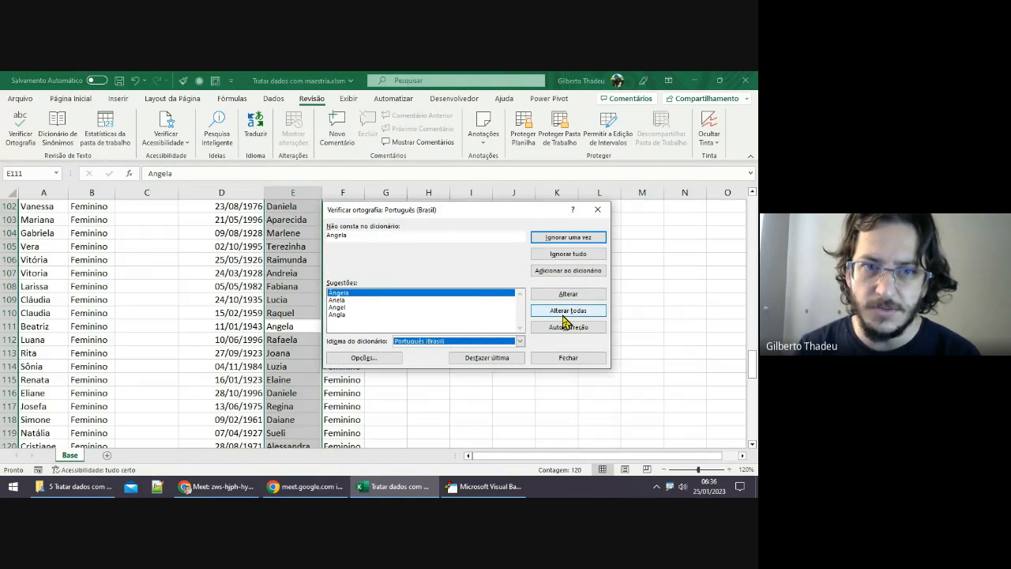
{"action": "left_click", "coordinate": [564, 312]}
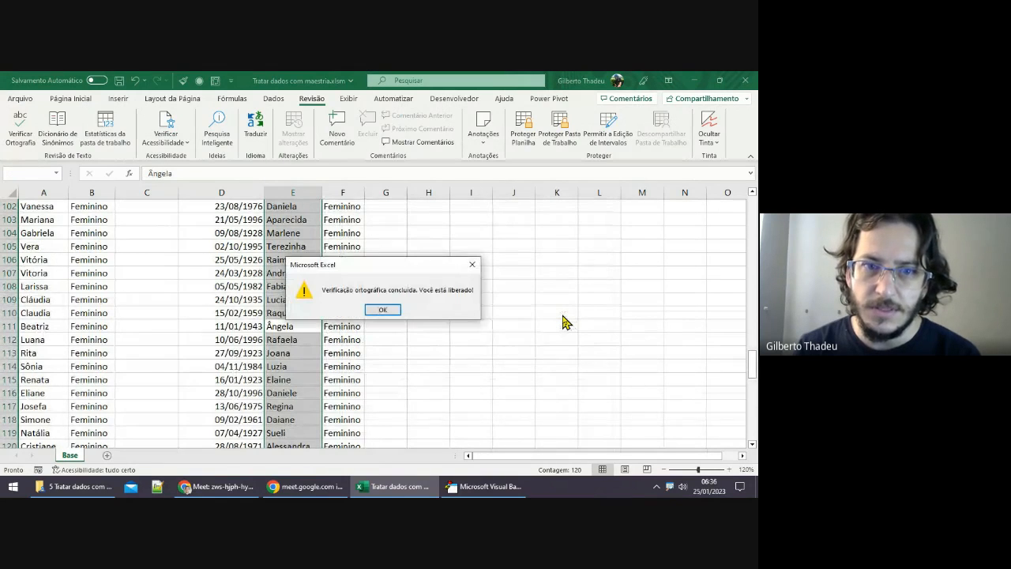
{"action": "left_click", "coordinate": [384, 309]}
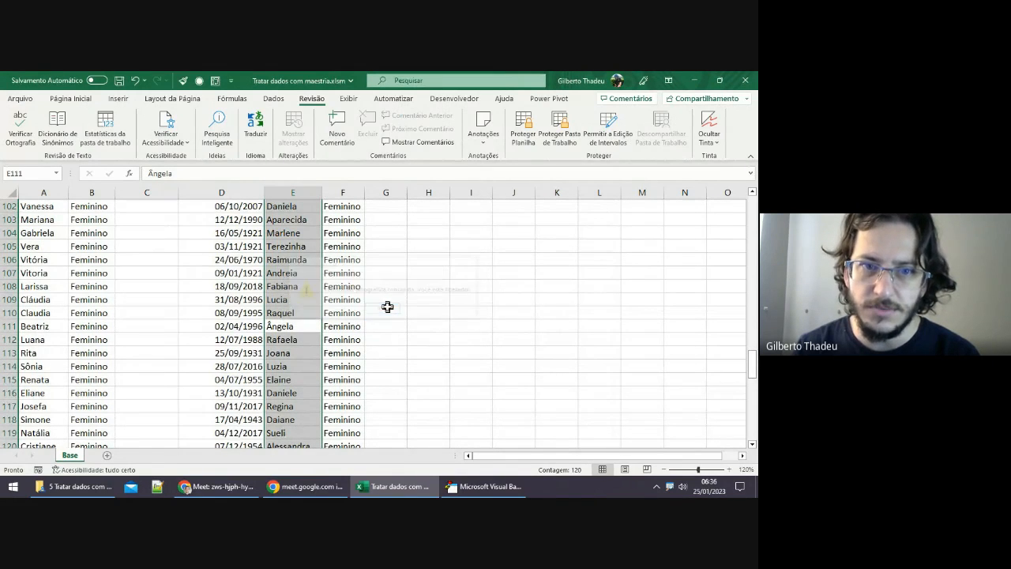
Step: Add the missing acute accent to the final e of the name in E2 and the tilde to the name in E3
{"action": "scroll", "coordinate": [354, 323], "scroll_direction": "up", "scroll_amount": 20}
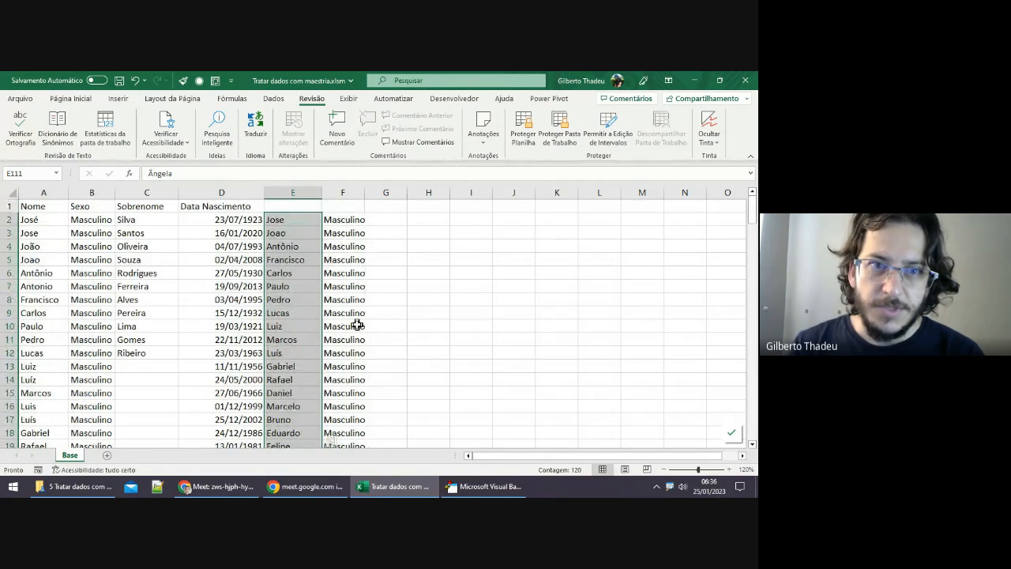
{"action": "left_click", "coordinate": [284, 220]}
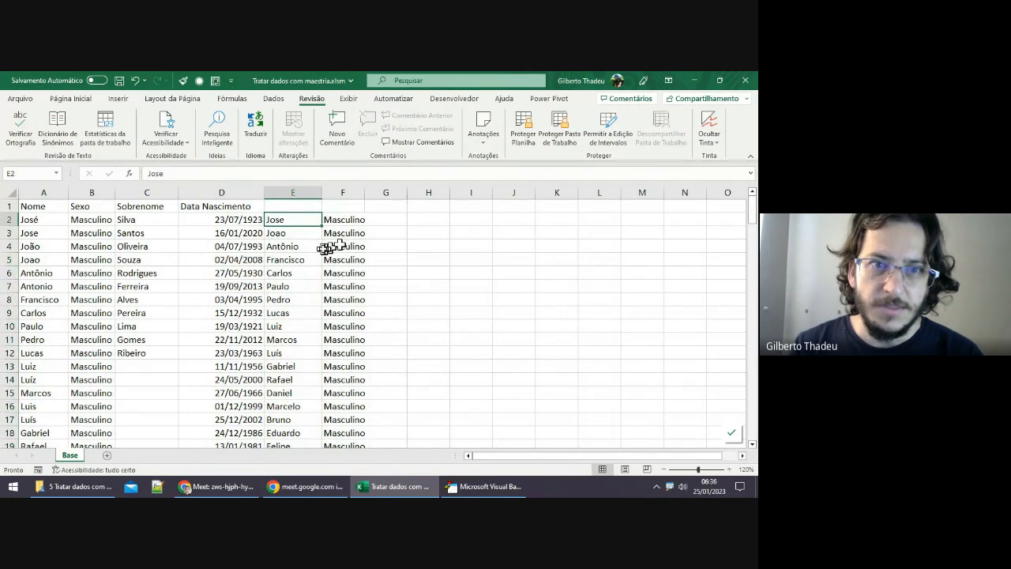
{"action": "left_click", "coordinate": [311, 235]}
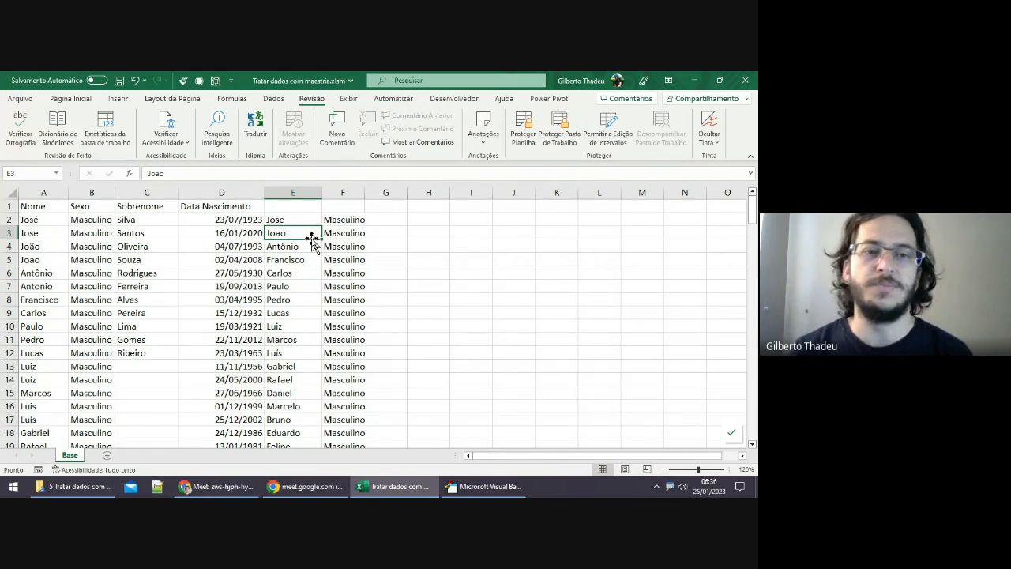
{"action": "left_click", "coordinate": [294, 221]}
{"action": "left_click", "coordinate": [199, 171]}
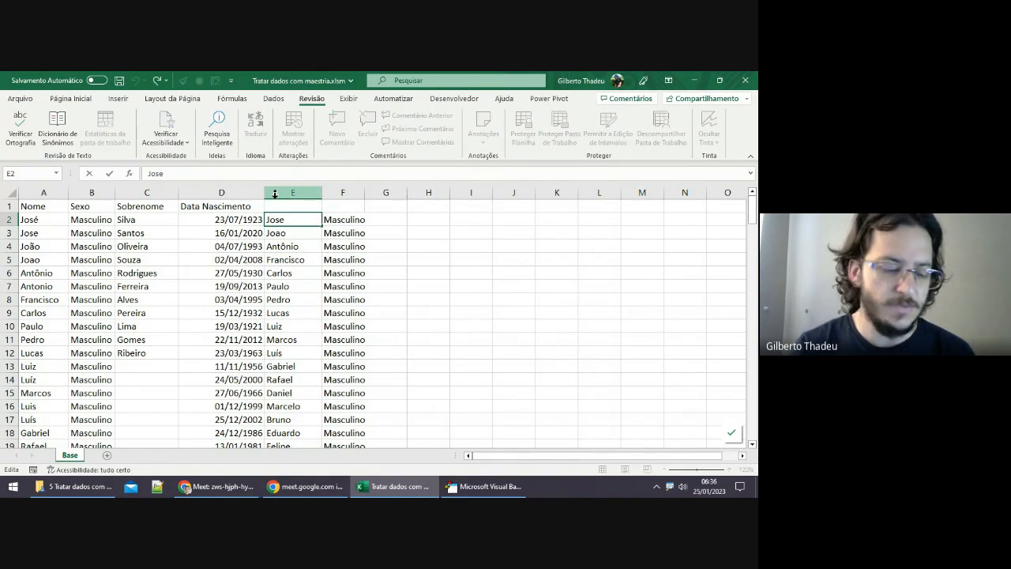
{"action": "key", "text": "Return"}
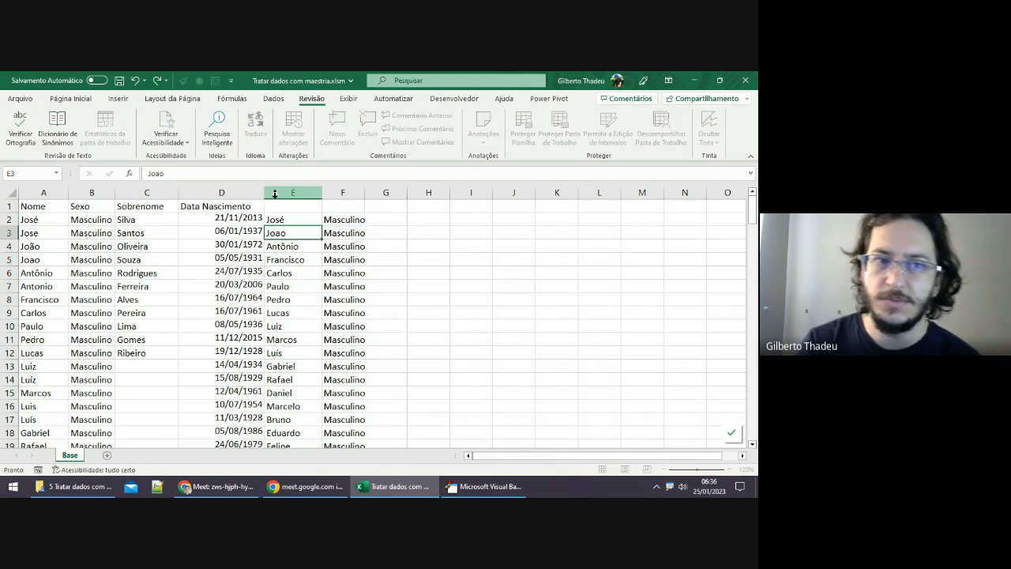
{"action": "left_click", "coordinate": [158, 172]}
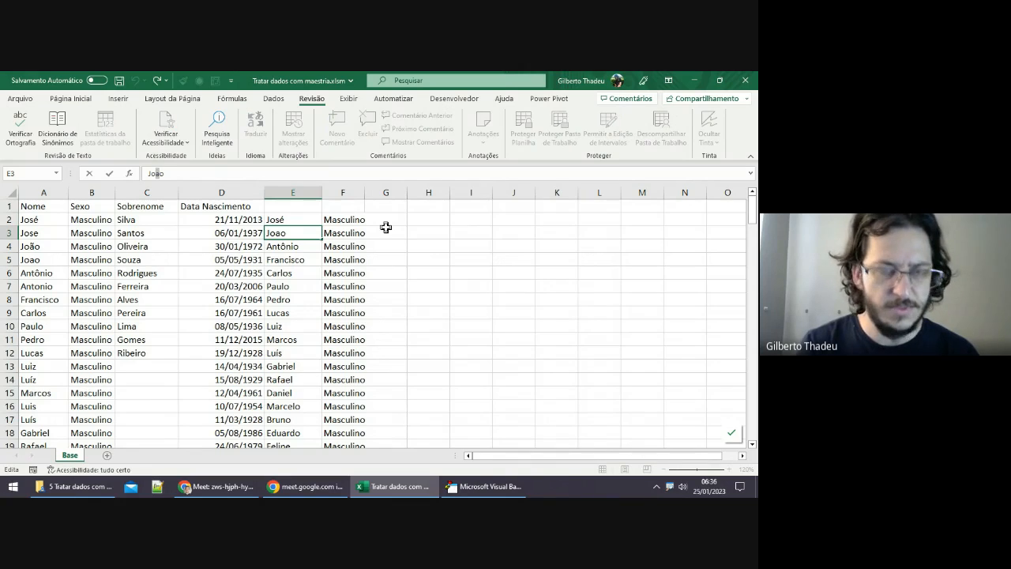
{"action": "key", "text": "Return"}
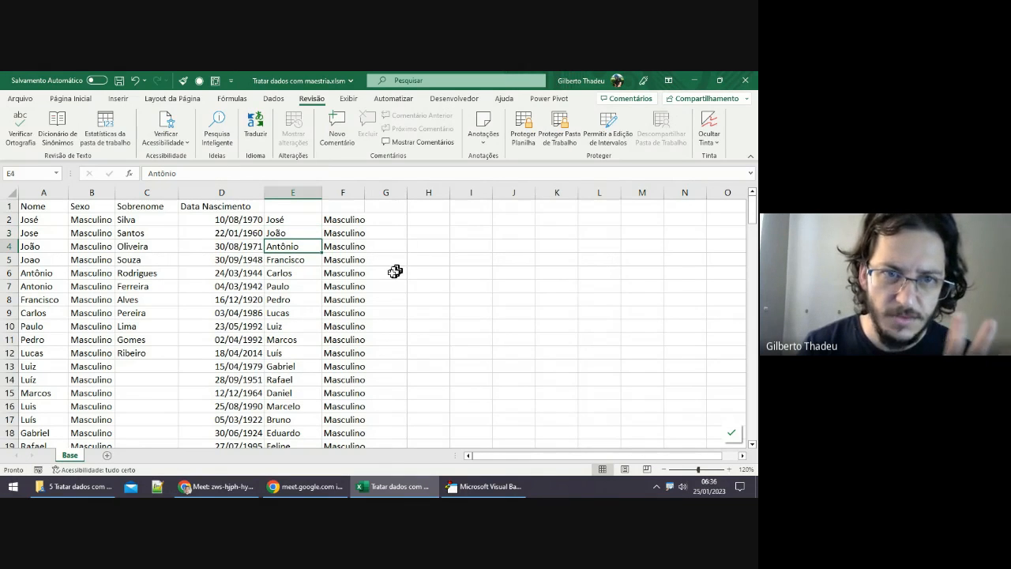
Step: Review the deduplicated names in column E down the list for accents that are still missing
{"action": "left_click", "coordinate": [293, 301]}
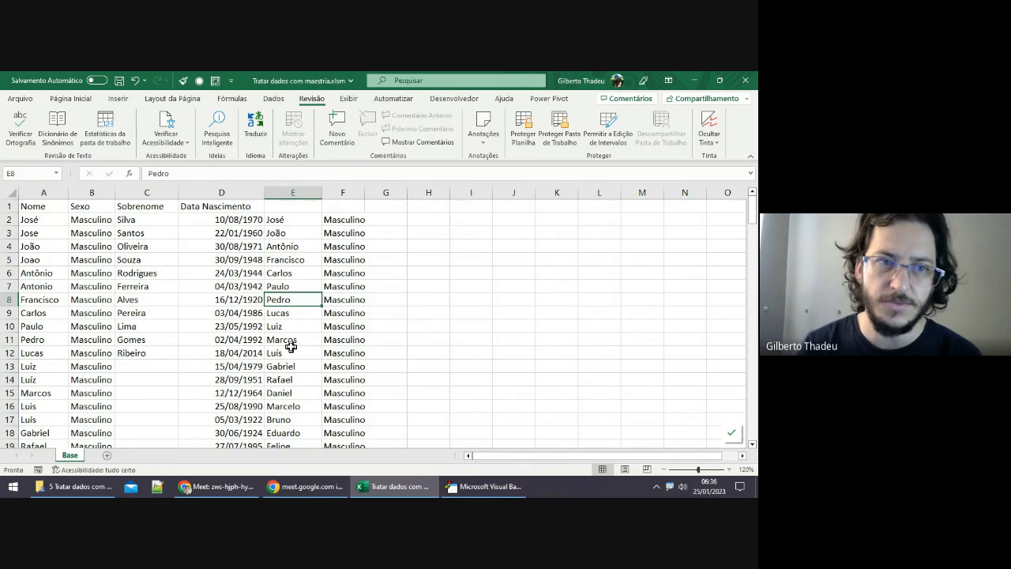
{"action": "scroll", "coordinate": [291, 351], "scroll_direction": "down", "scroll_amount": 3}
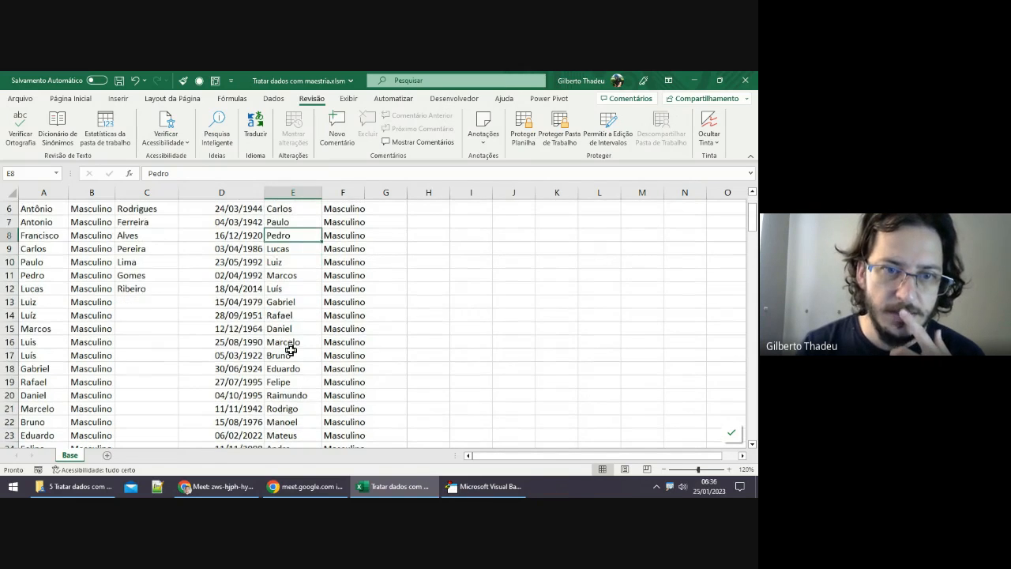
{"action": "scroll", "coordinate": [292, 348], "scroll_direction": "down", "scroll_amount": 13}
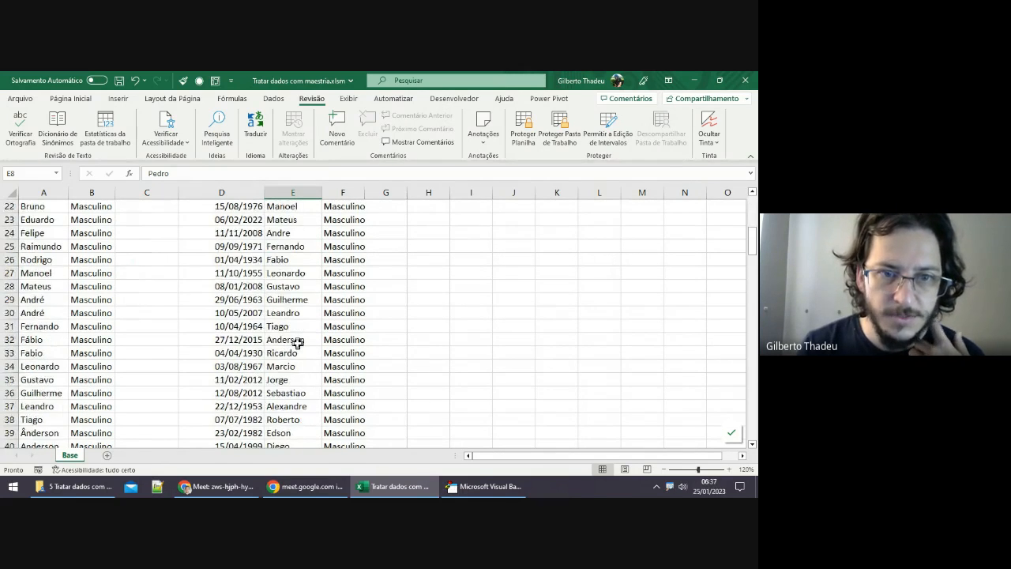
{"action": "scroll", "coordinate": [297, 343], "scroll_direction": "down", "scroll_amount": 11}
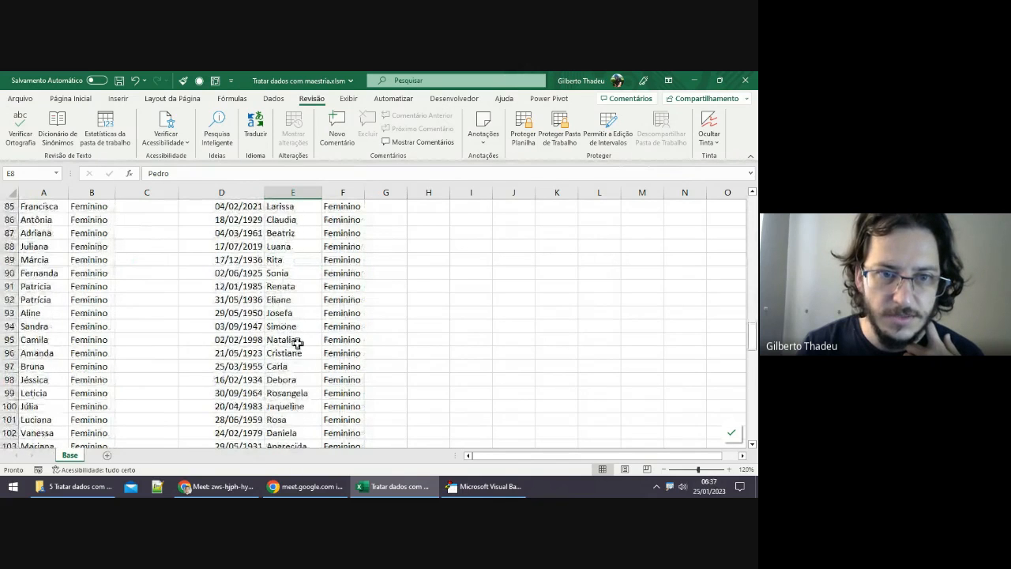
{"action": "scroll", "coordinate": [297, 343], "scroll_direction": "down", "scroll_amount": 13}
{"action": "scroll", "coordinate": [297, 343], "scroll_direction": "up", "scroll_amount": 9}
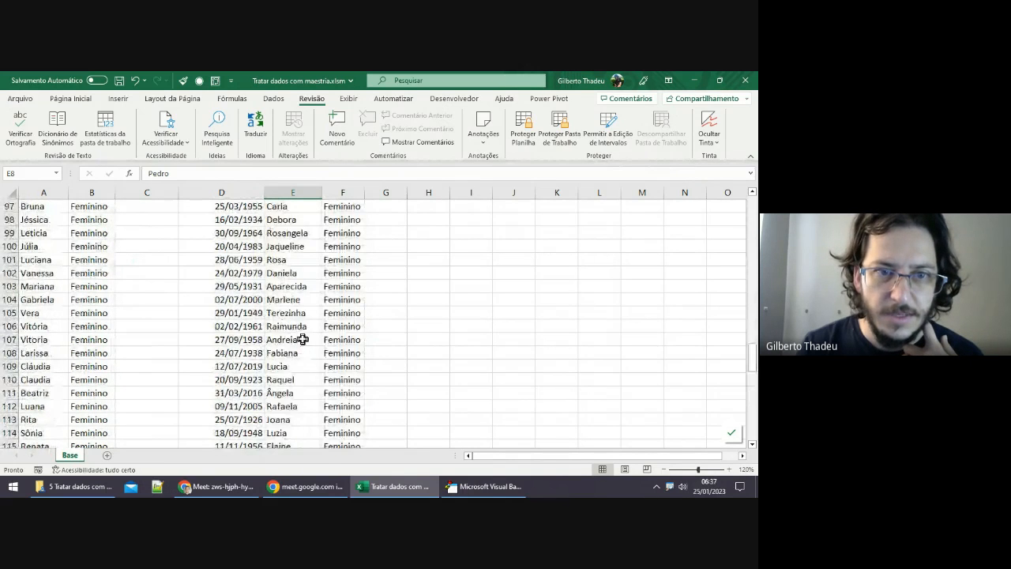
{"action": "scroll", "coordinate": [303, 337], "scroll_direction": "up", "scroll_amount": 20}
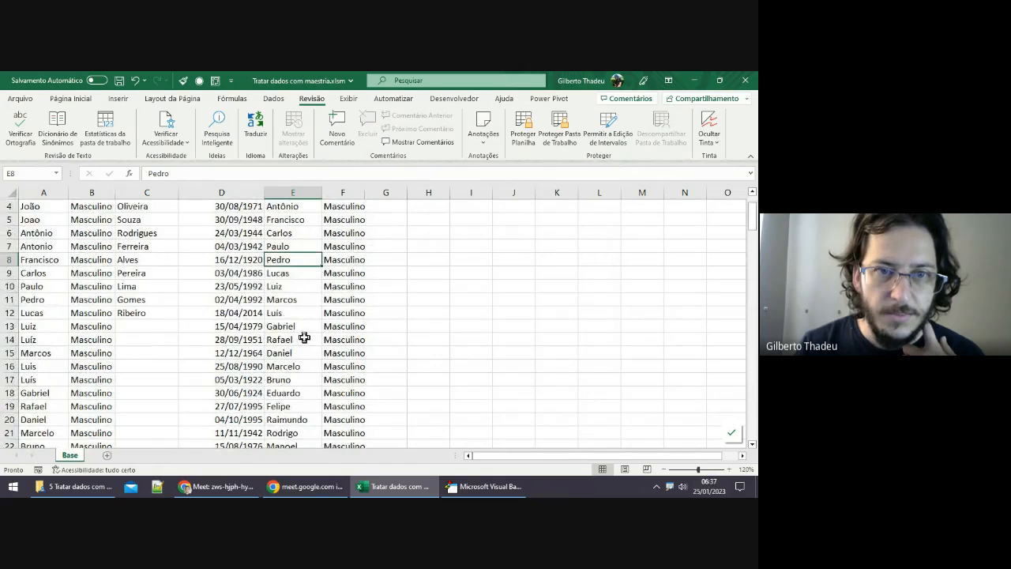
{"action": "left_click", "coordinate": [296, 222]}
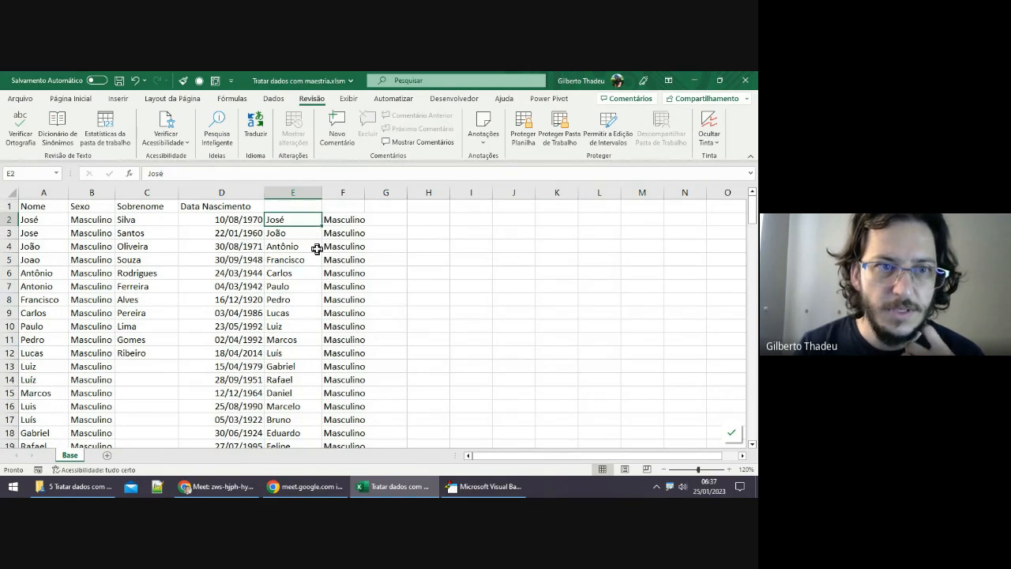
{"action": "left_click", "coordinate": [300, 207]}
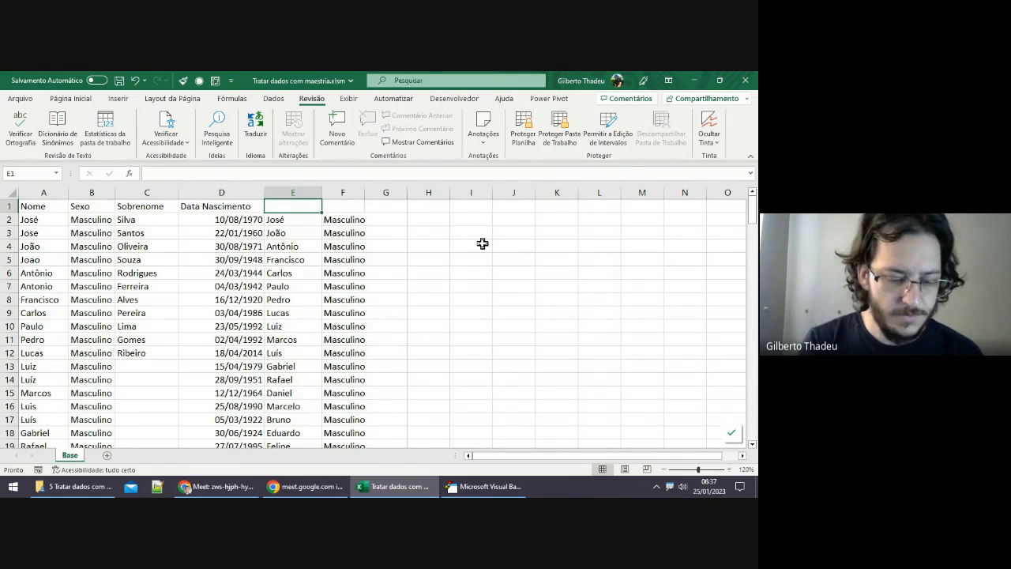
{"action": "type", "text": "Nataliaom"}
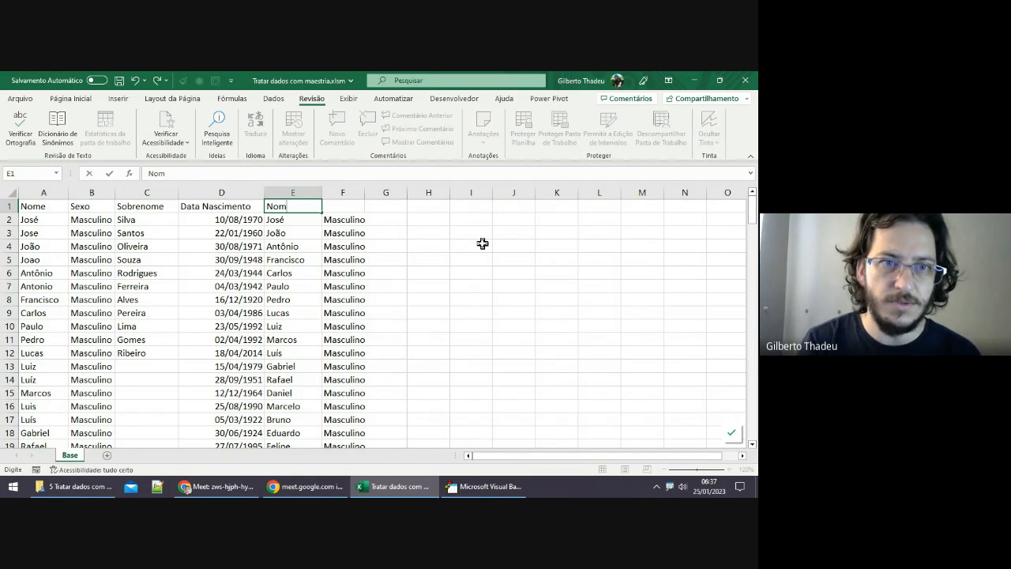
{"action": "key", "text": "Escape"}
{"action": "key", "text": "Down"}
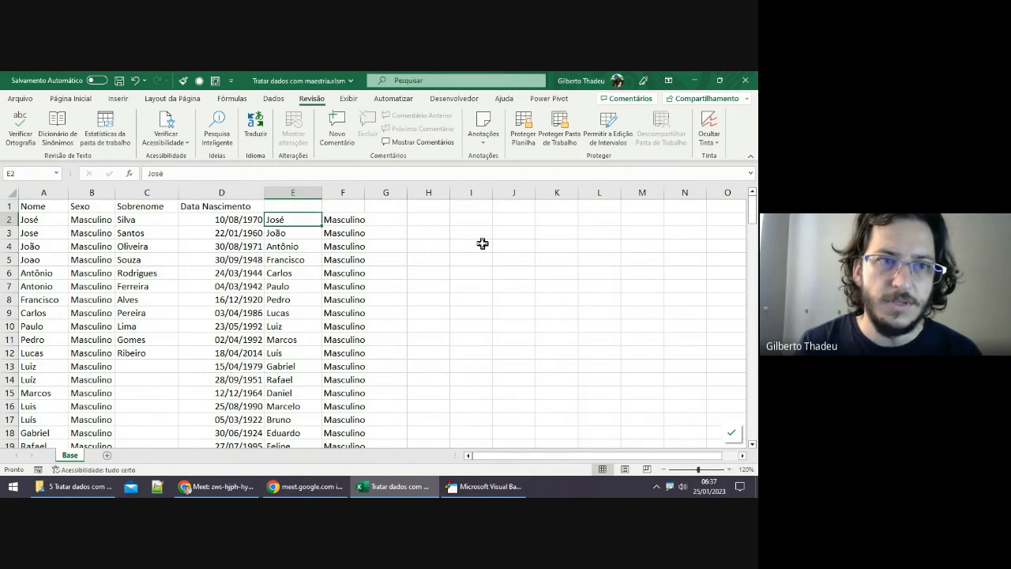
Step: Look over the original names and sexes in columns A and B beside the deduplicated list
{"action": "key", "text": "Down"}
{"action": "left_click", "coordinate": [296, 295]}
{"action": "left_click", "coordinate": [28, 272]}
{"action": "left_click", "coordinate": [41, 340]}
{"action": "left_click", "coordinate": [79, 315]}
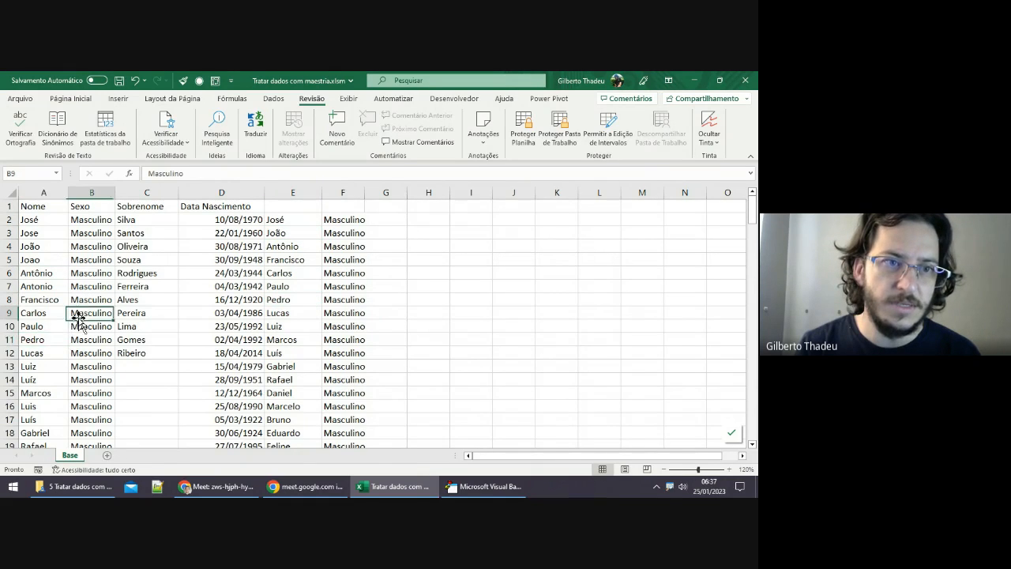
{"action": "left_click", "coordinate": [49, 340]}
{"action": "left_click", "coordinate": [79, 380]}
Step: Replace the original names and sexes in A2:B160 with the deduplicated list from columns E and F
{"action": "left_click", "coordinate": [34, 220]}
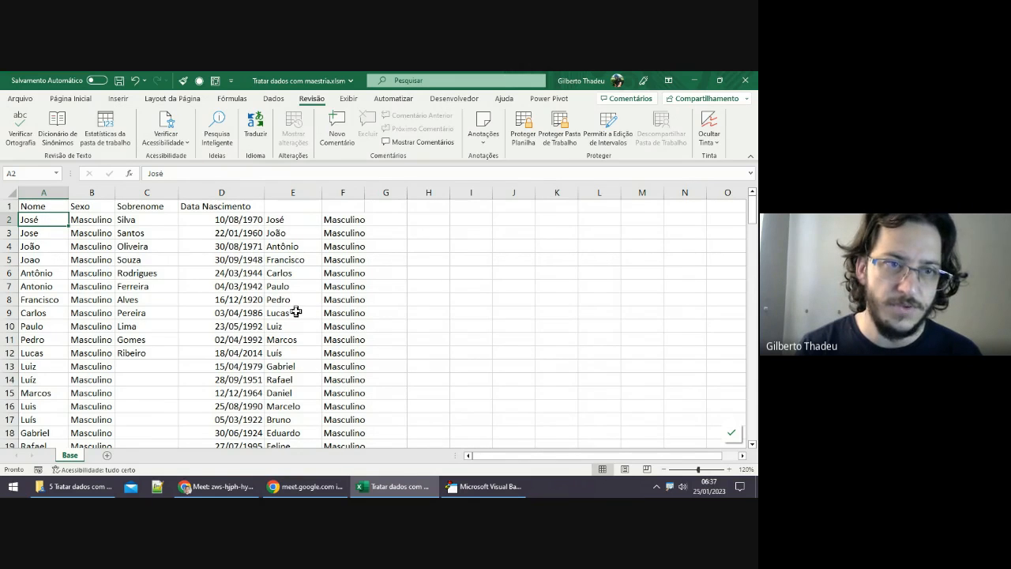
{"action": "key", "text": "ctrl+shift+Right"}
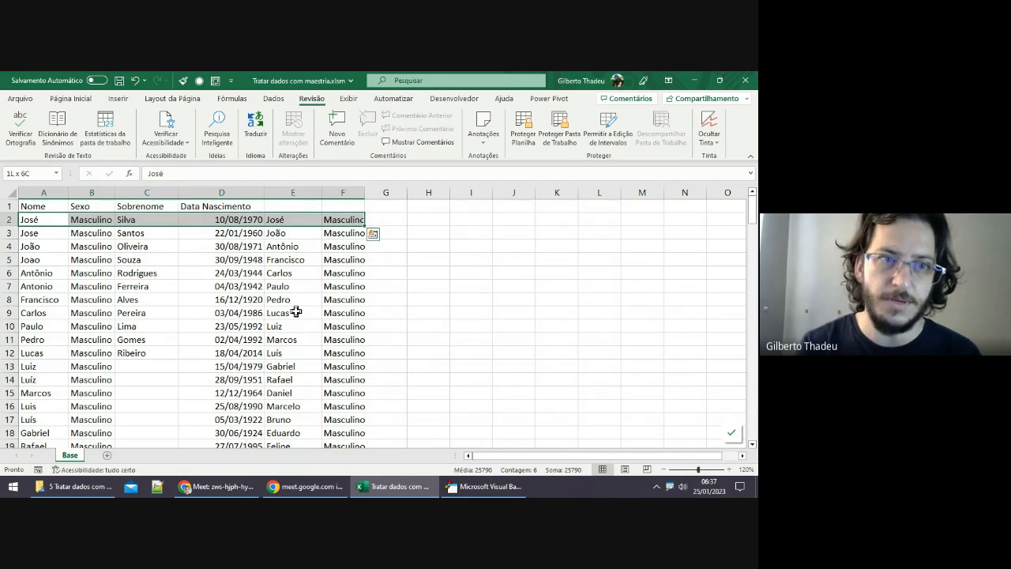
{"action": "key", "text": "ctrl+shift+Left"}
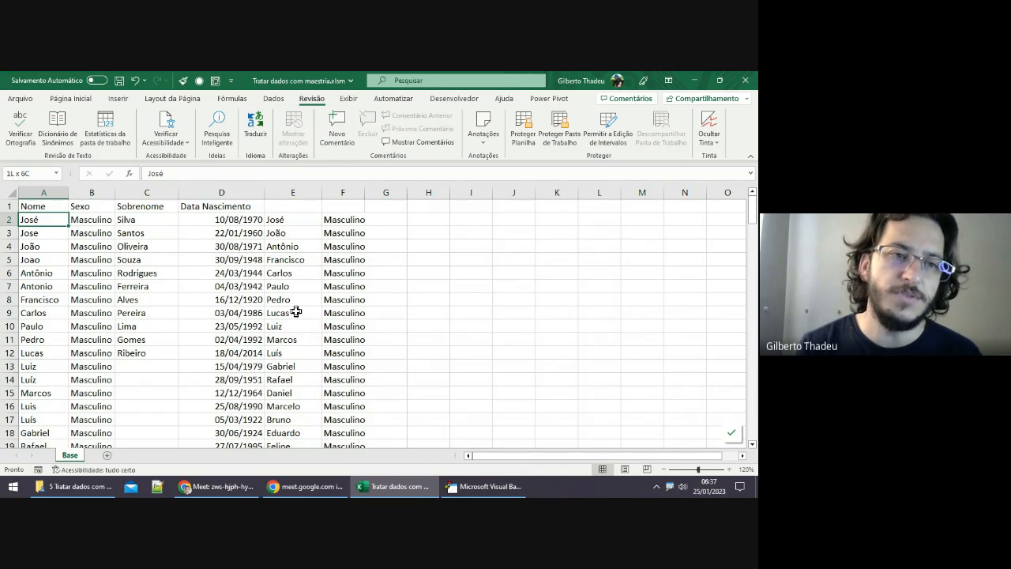
{"action": "key", "text": "ctrl+shift+Down"}
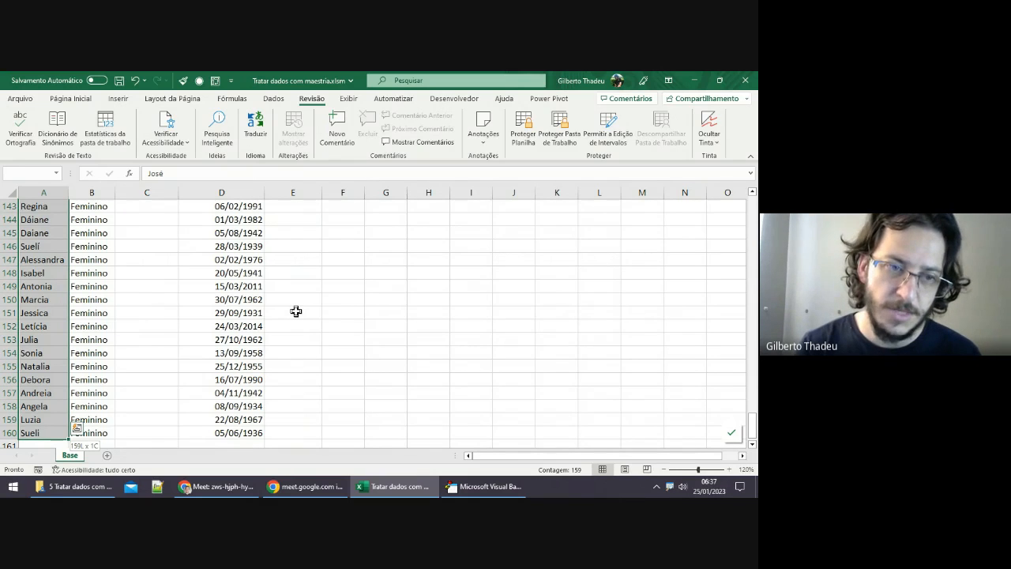
{"action": "key", "text": "shift+Right"}
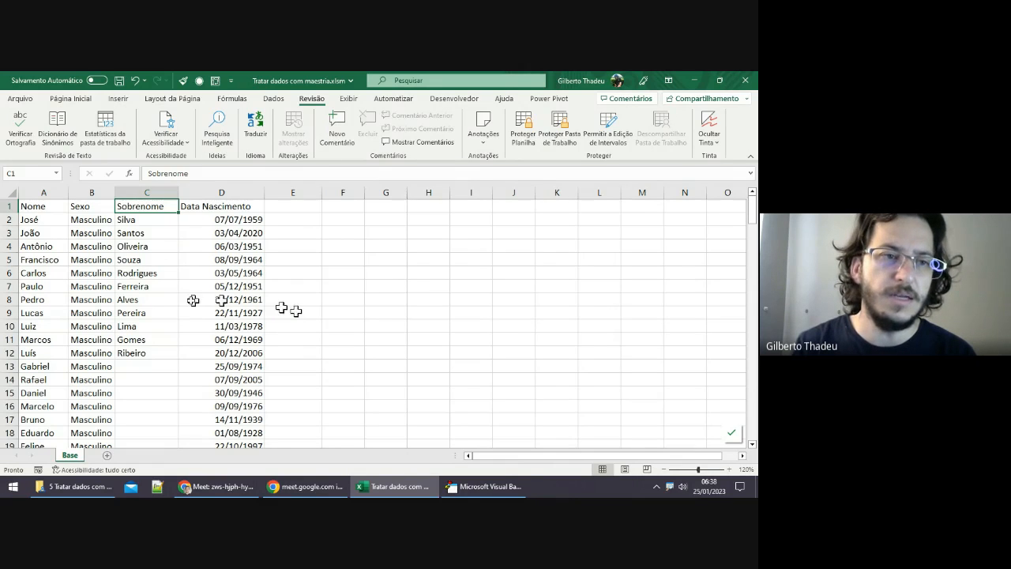
Step: Examine how the names in column A pair with the surnames in column C, down to the last surname in row 12
{"action": "left_click", "coordinate": [47, 233]}
{"action": "left_click", "coordinate": [40, 286]}
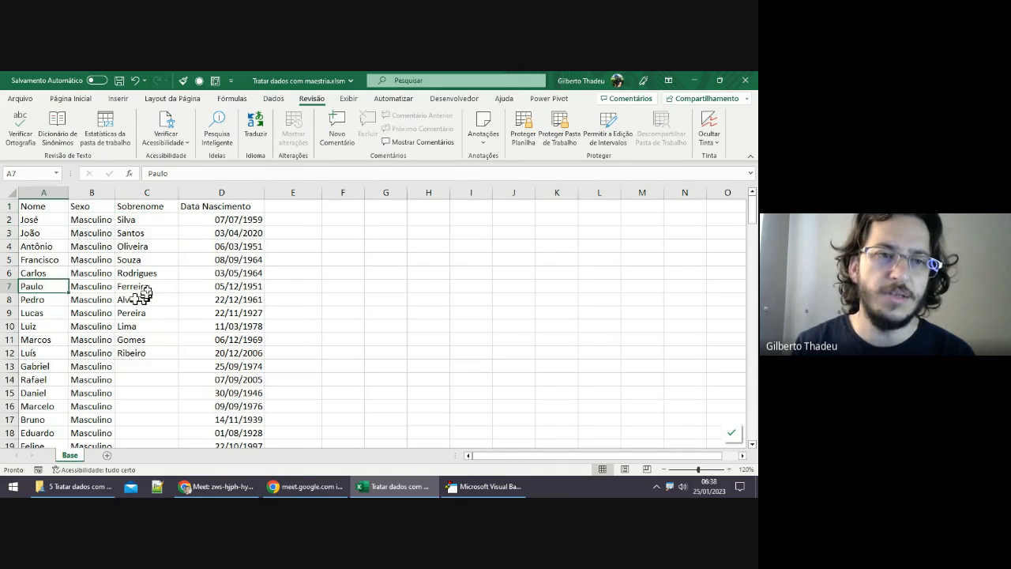
{"action": "left_click", "coordinate": [151, 242]}
{"action": "left_click_drag", "start_coordinate": [145, 286], "coordinate": [144, 316]}
{"action": "left_click", "coordinate": [137, 341]}
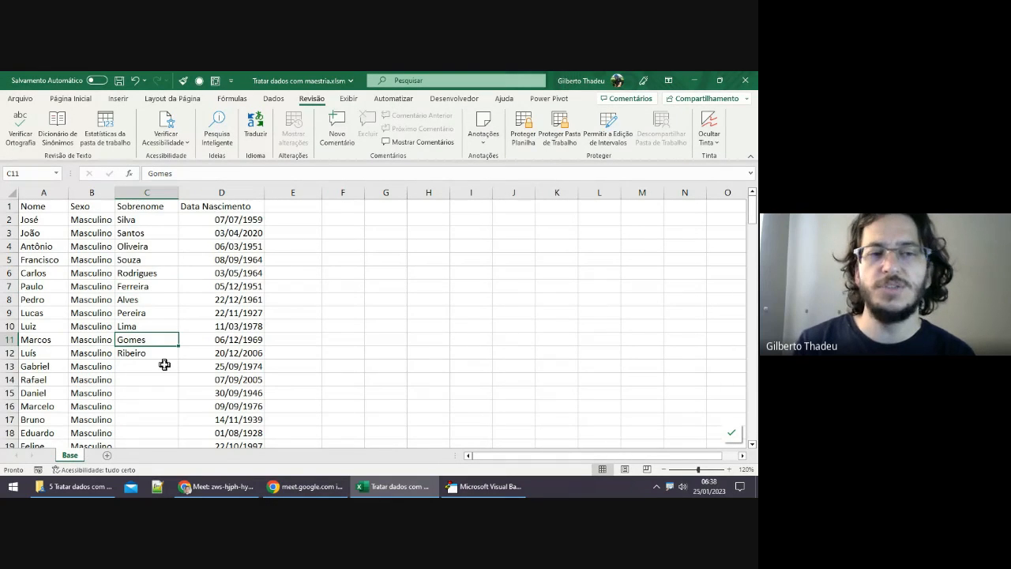
{"action": "left_click", "coordinate": [52, 220]}
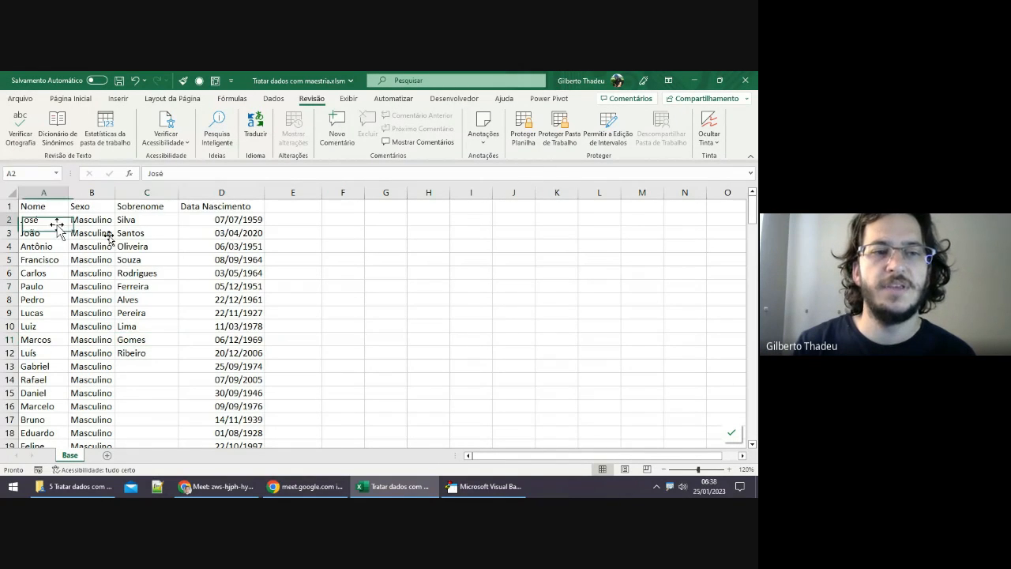
{"action": "left_click", "coordinate": [146, 220]}
{"action": "left_click", "coordinate": [45, 234]}
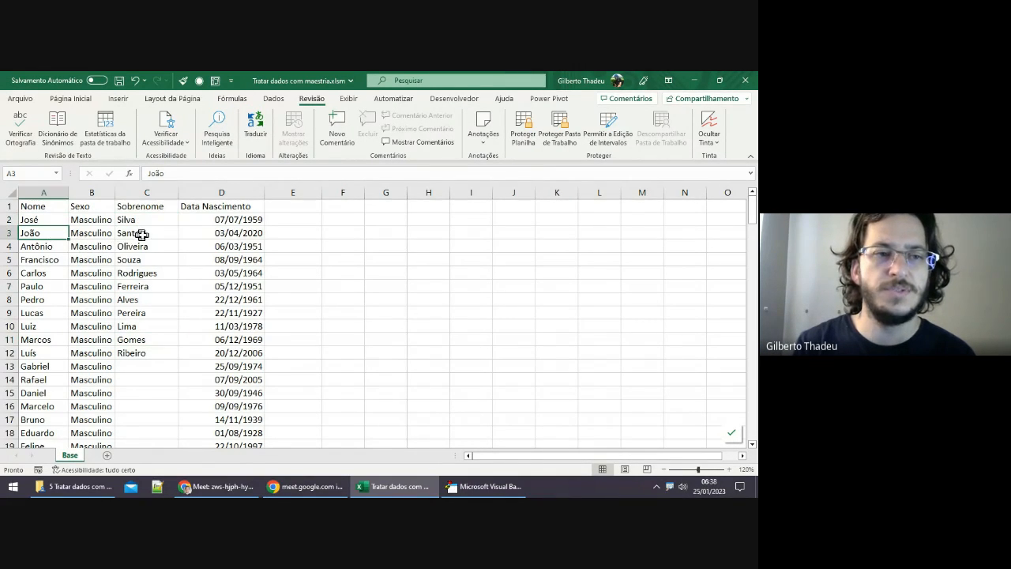
{"action": "left_click", "coordinate": [140, 233]}
{"action": "left_click", "coordinate": [43, 257]}
{"action": "left_click", "coordinate": [132, 248]}
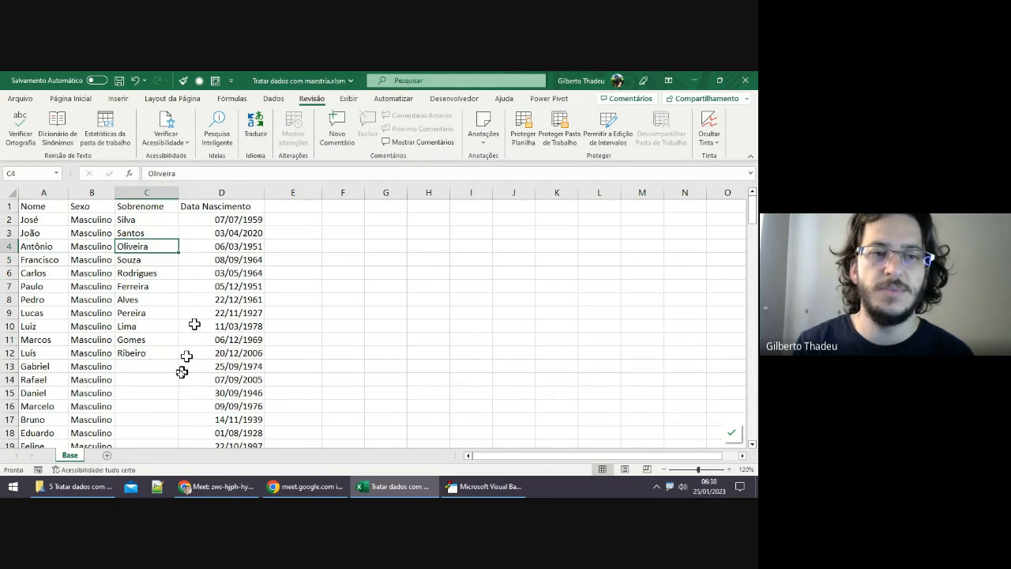
{"action": "left_click", "coordinate": [150, 352]}
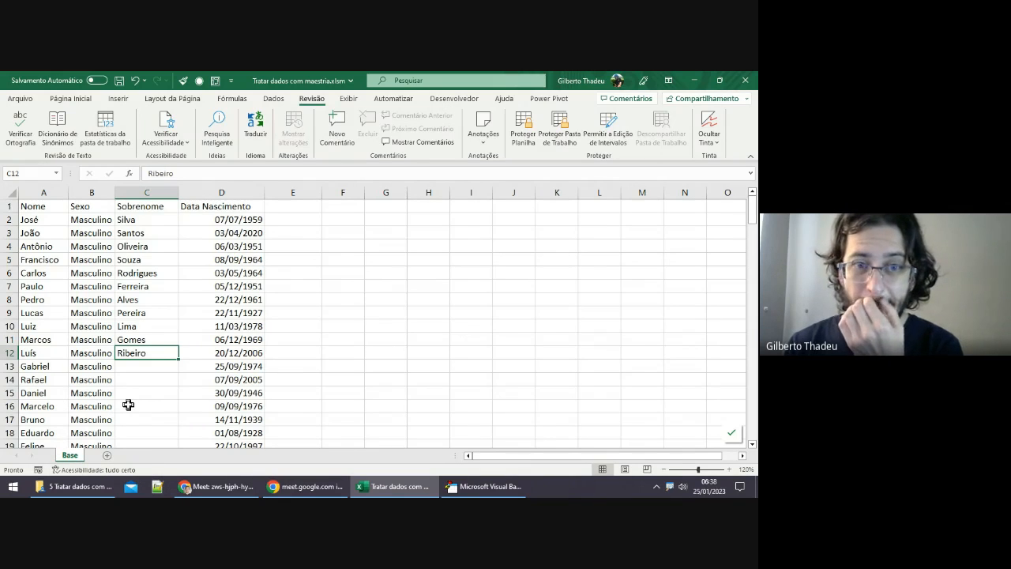
Step: Try to copy the surnames in C2:C12 into the empty cells starting at C13
{"action": "left_click_drag", "start_coordinate": [140, 222], "coordinate": [132, 352]}
{"action": "key", "text": "ctrl+c"}
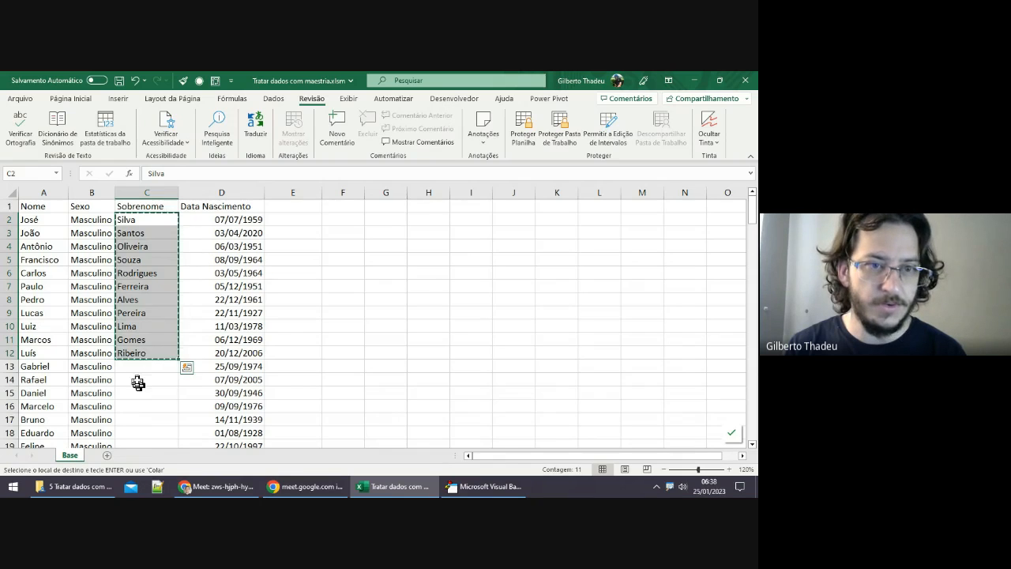
{"action": "left_click", "coordinate": [137, 369]}
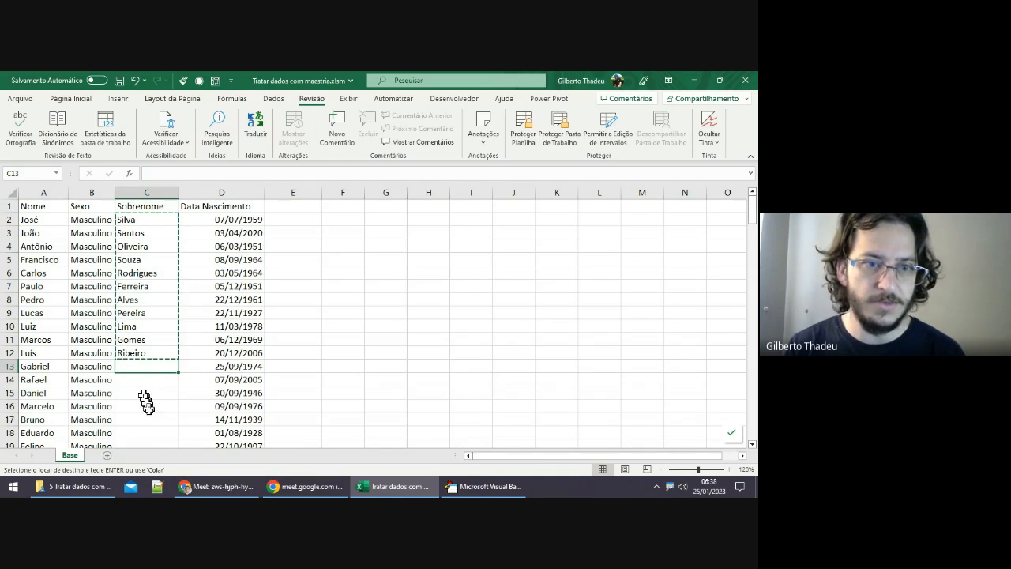
{"action": "key", "text": "Escape"}
{"action": "left_click", "coordinate": [302, 221]}
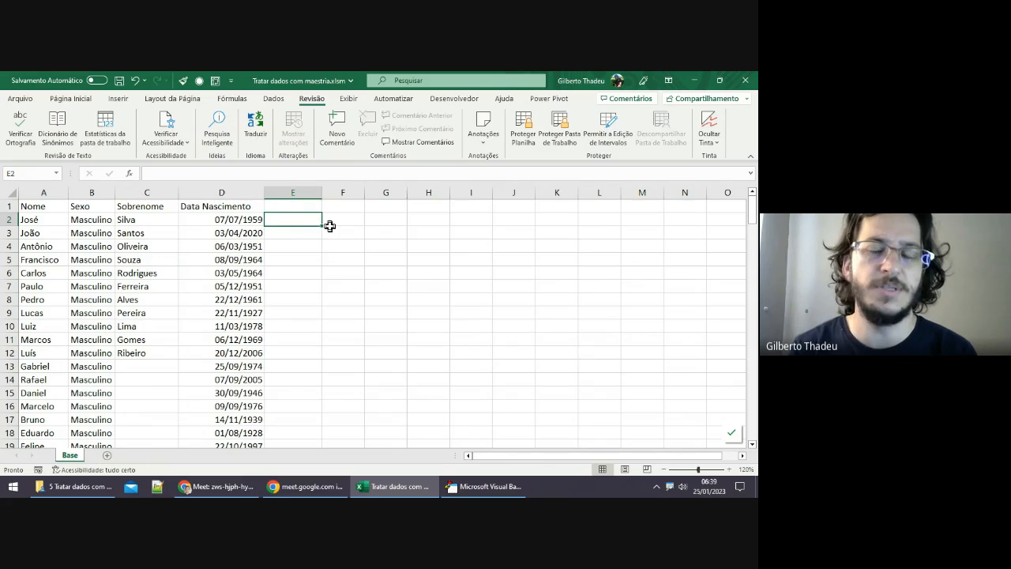
{"action": "left_click", "coordinate": [299, 247]}
{"action": "left_click", "coordinate": [140, 221]}
{"action": "left_click", "coordinate": [284, 221]}
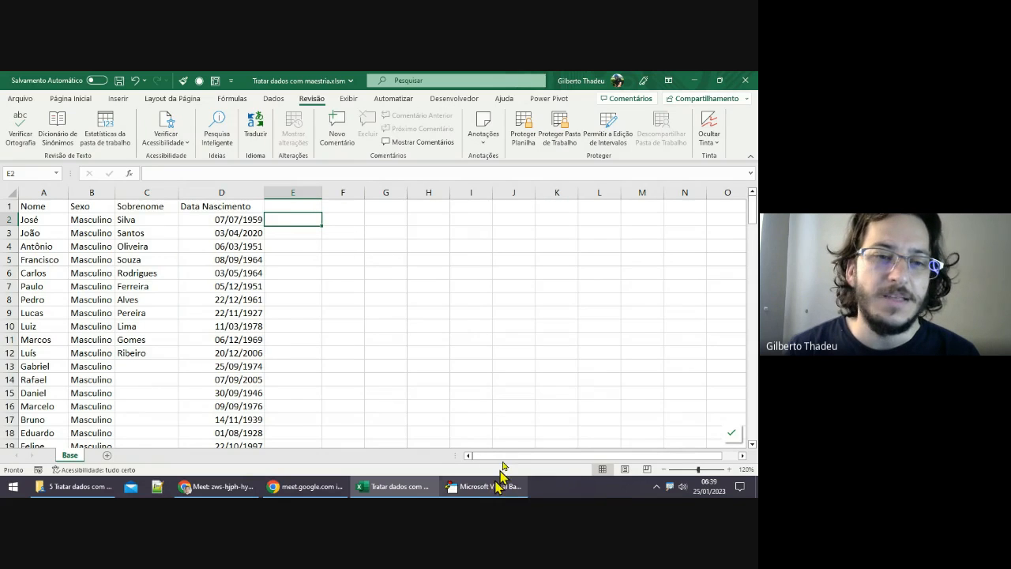
{"action": "left_click", "coordinate": [334, 232]}
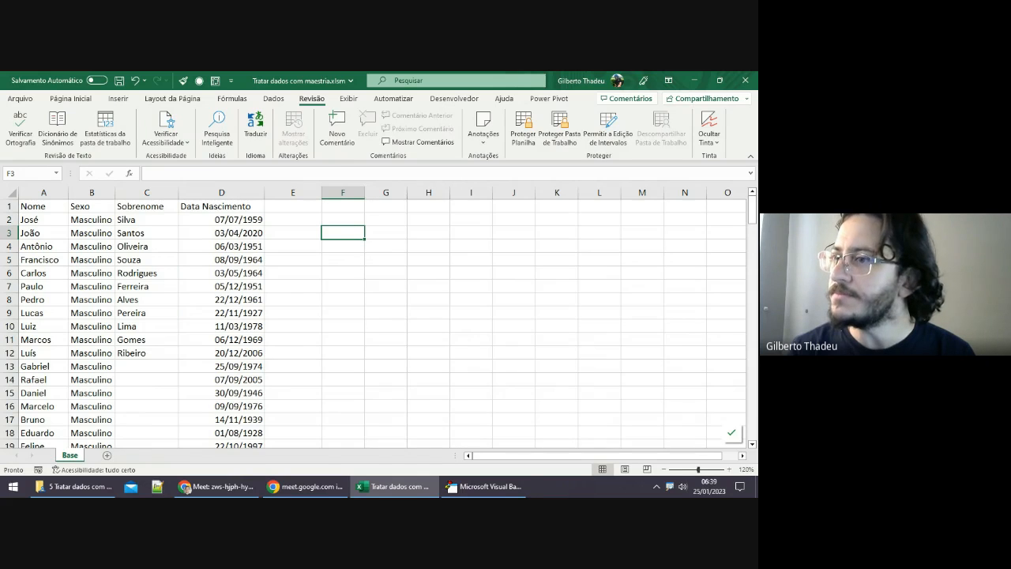
{"action": "key", "text": "alt+Tab"}
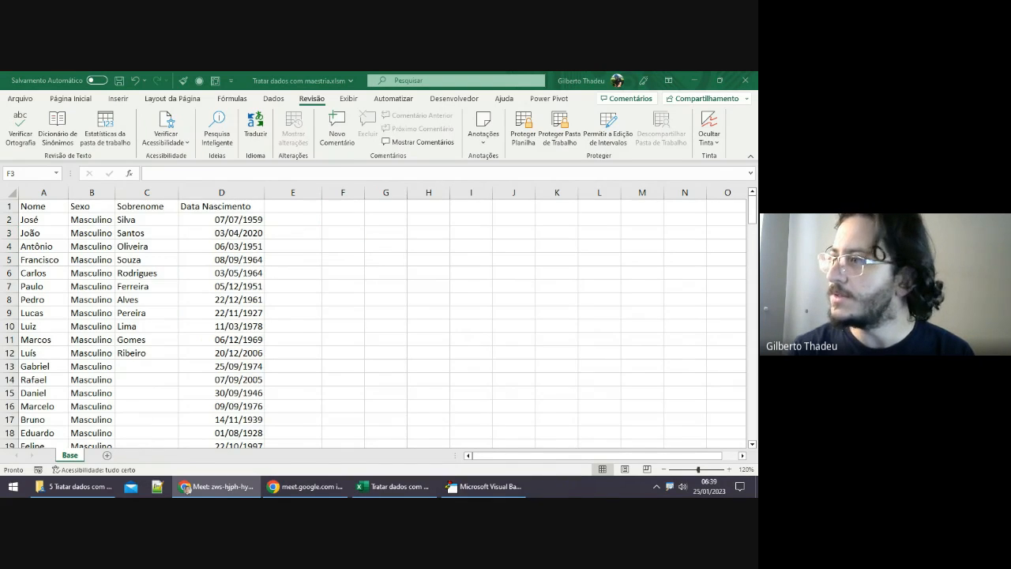
{"action": "key", "text": "alt+Tab"}
{"action": "left_click", "coordinate": [297, 210]}
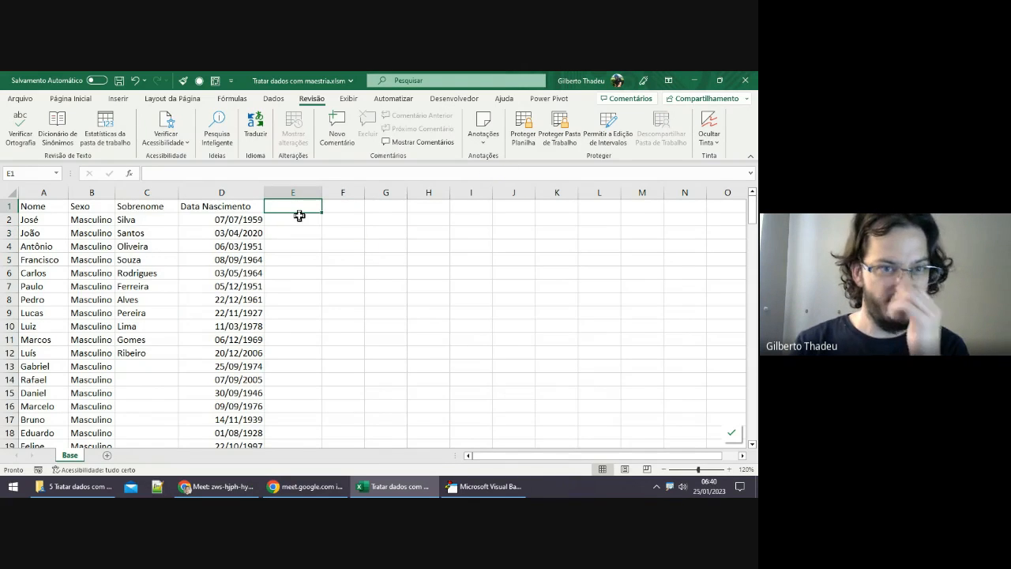
{"action": "left_click", "coordinate": [307, 223]}
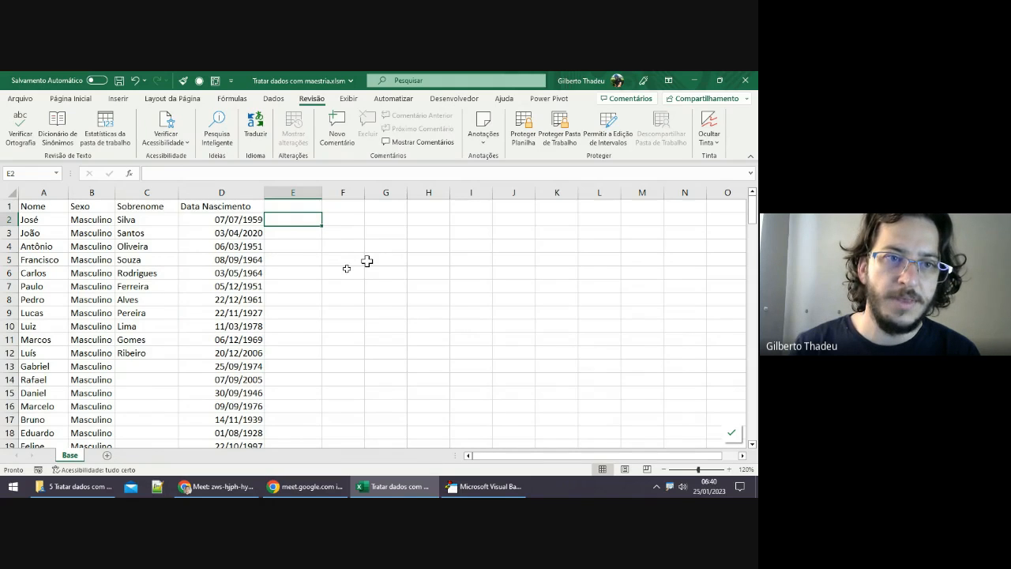
Step: Compare the surnames in C2:C12 with the longer list of names in column A
{"action": "left_click", "coordinate": [142, 225]}
{"action": "left_click", "coordinate": [140, 248]}
{"action": "left_click", "coordinate": [137, 300]}
{"action": "left_click", "coordinate": [139, 340]}
{"action": "left_click", "coordinate": [130, 352]}
{"action": "left_click", "coordinate": [37, 341]}
{"action": "left_click", "coordinate": [40, 393]}
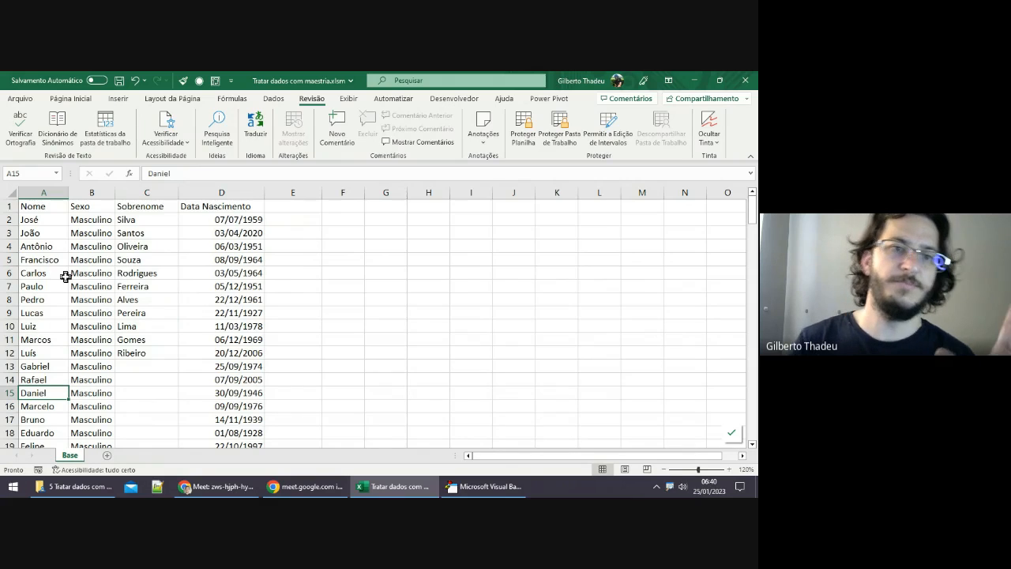
{"action": "left_click_drag", "start_coordinate": [34, 223], "coordinate": [51, 340]}
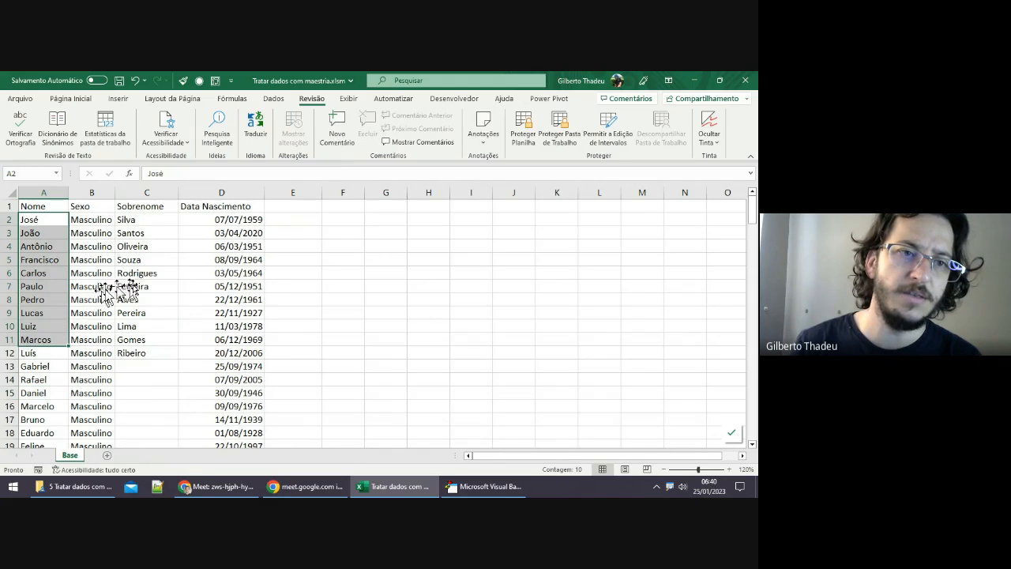
{"action": "left_click_drag", "start_coordinate": [146, 221], "coordinate": [138, 353]}
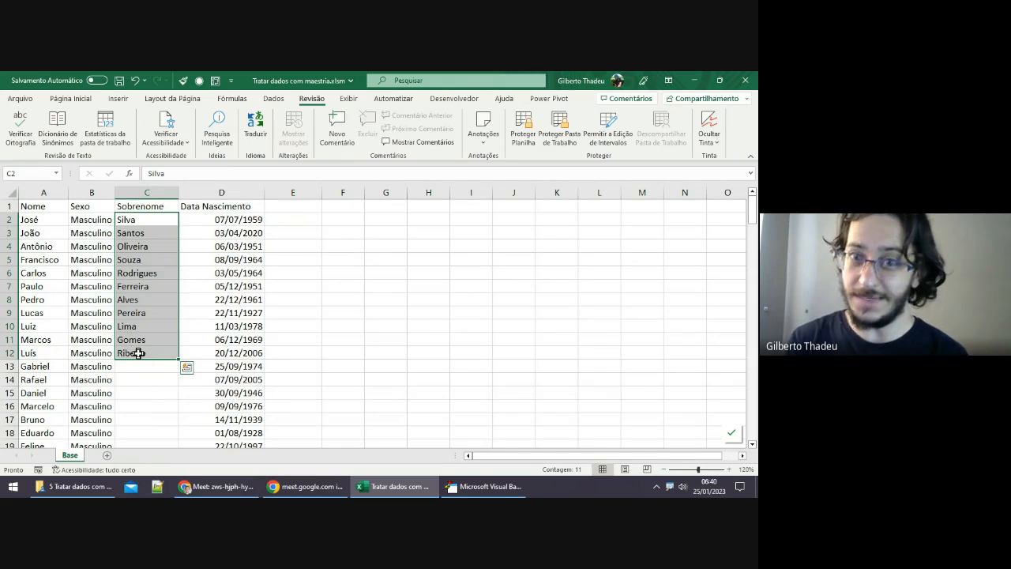
{"action": "left_click", "coordinate": [305, 222]}
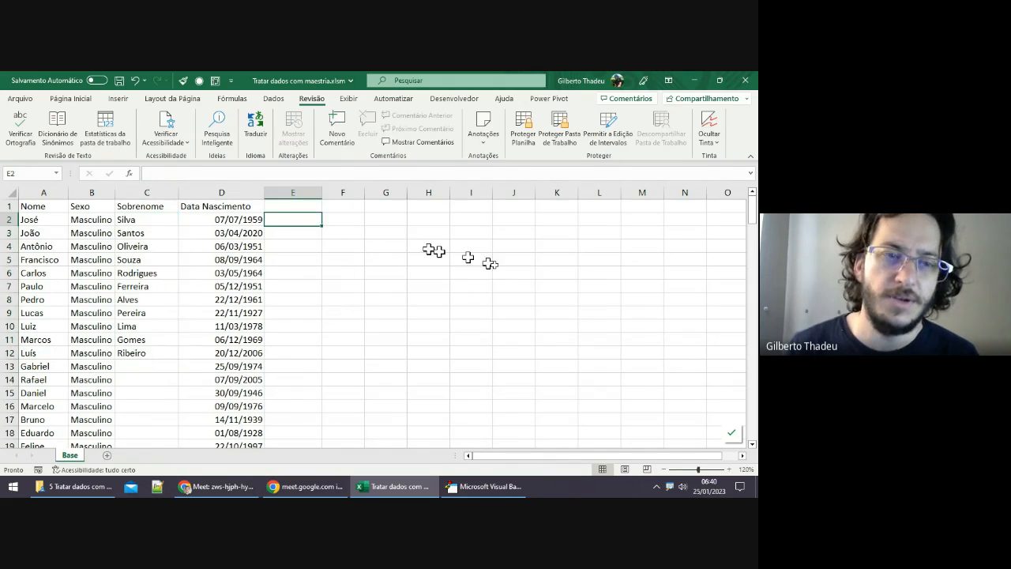
{"action": "type", "text": "="}
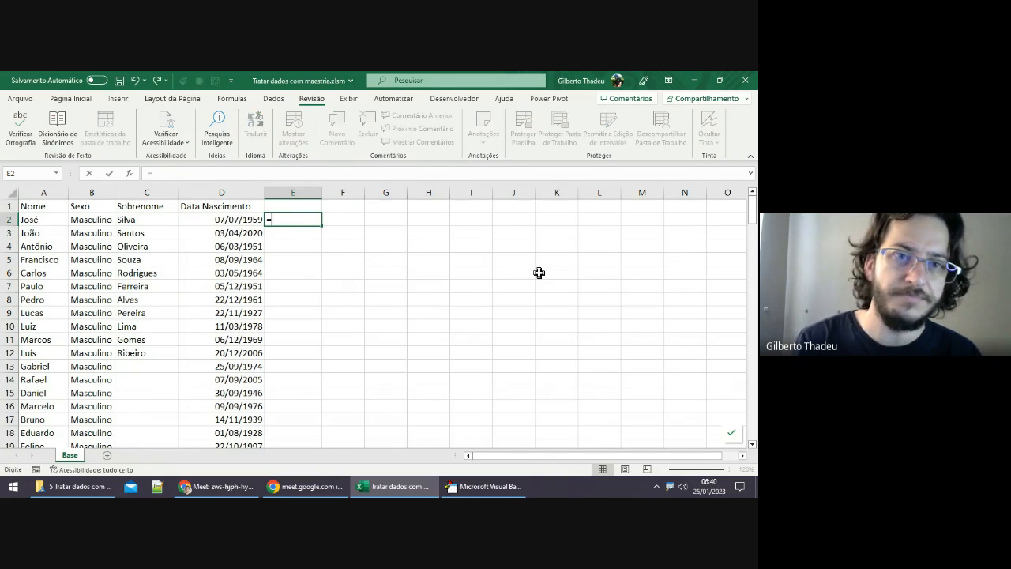
{"action": "key", "text": "Escape"}
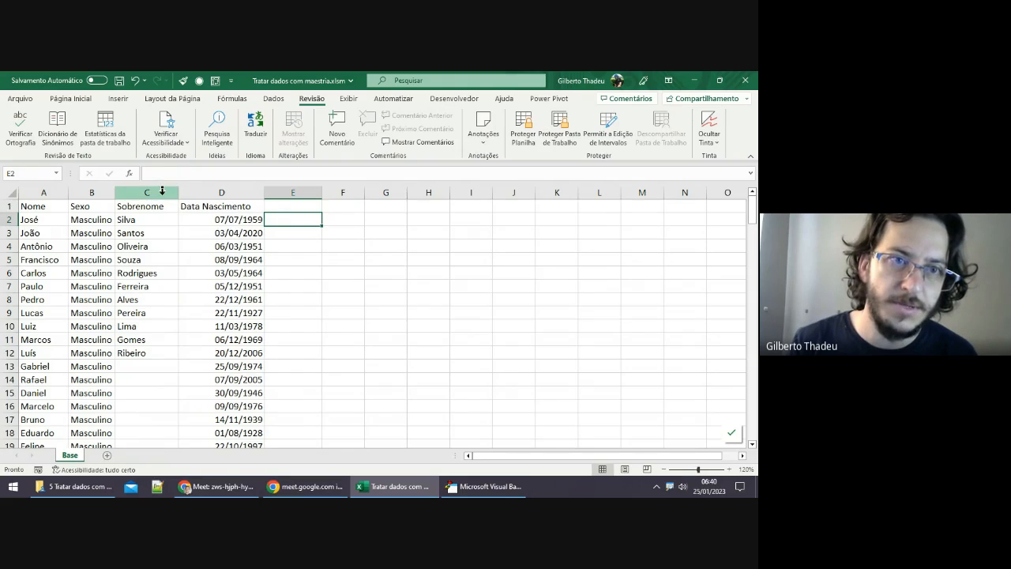
{"action": "right_click", "coordinate": [162, 192]}
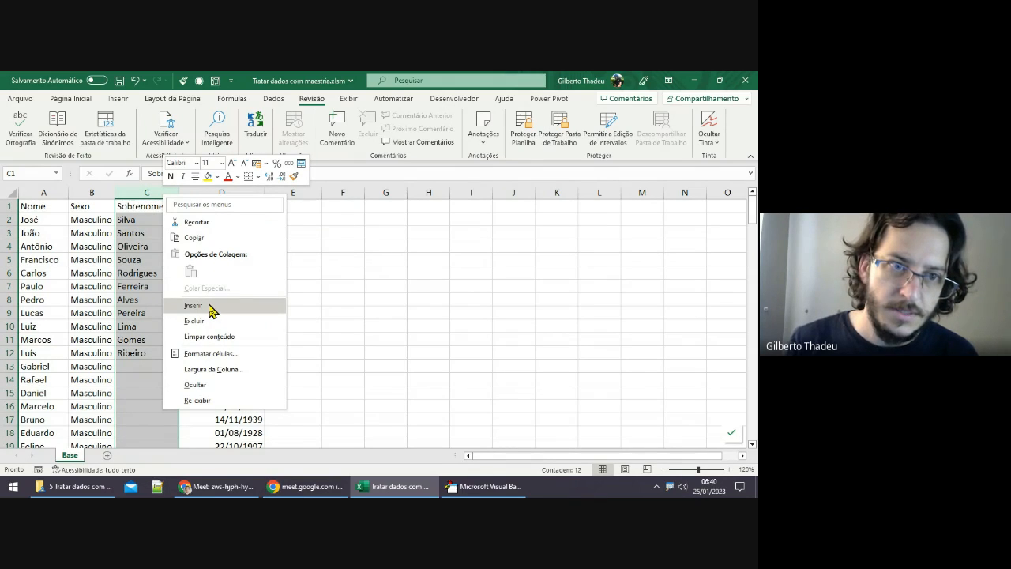
{"action": "key", "text": "Escape"}
Step: Enter the formula =ALEATÓRIOENTRE(1;11) in E2 to generate a random number between 1 and 11
{"action": "left_click", "coordinate": [294, 218]}
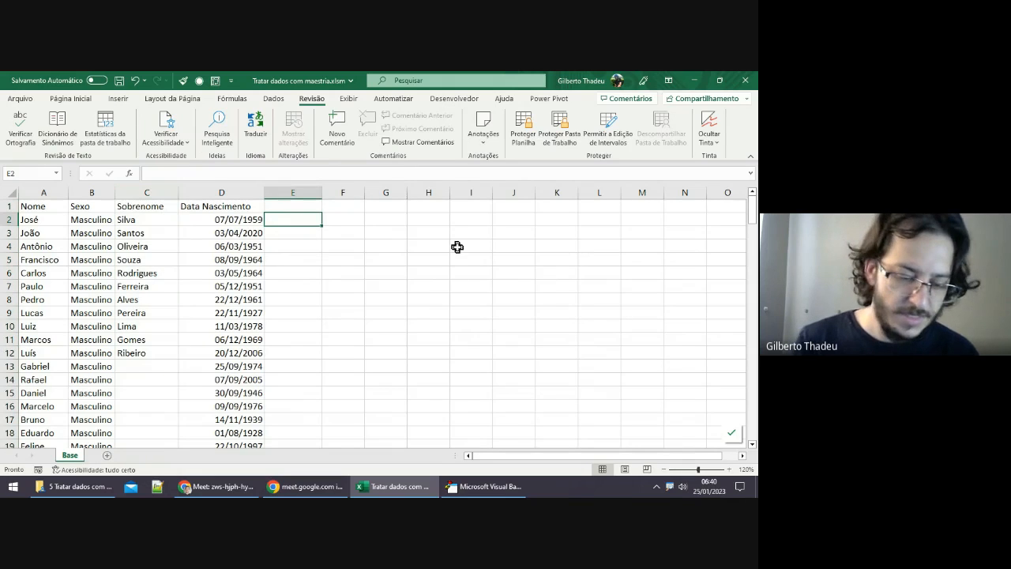
{"action": "type", "text": "="}
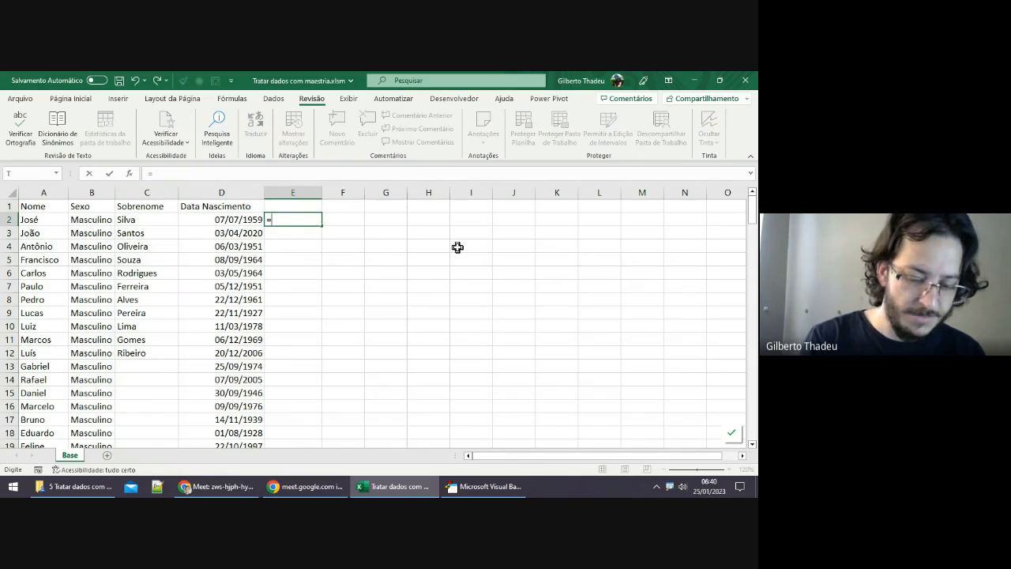
{"action": "type", "text": "ale"}
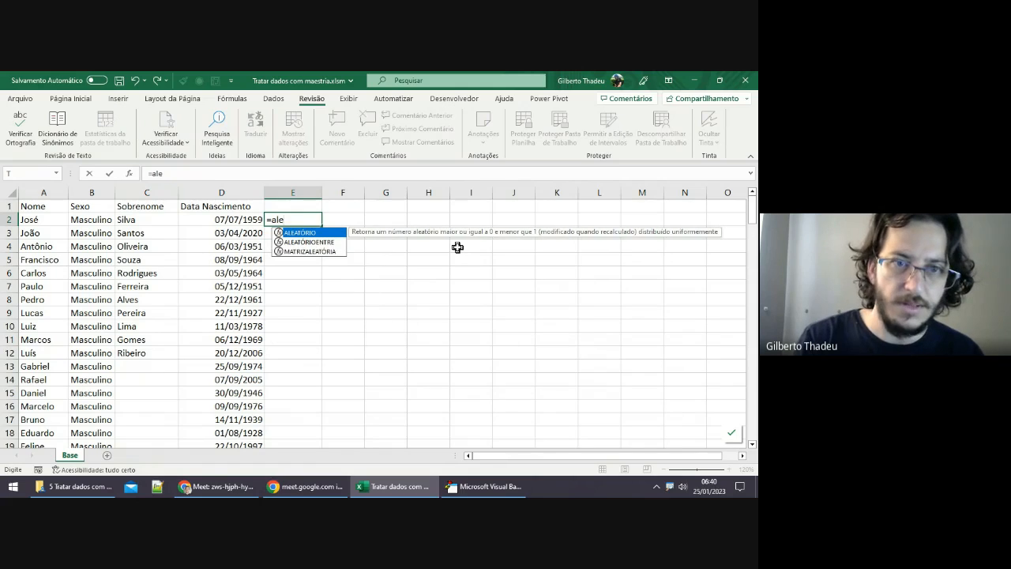
{"action": "key", "text": "Down"}
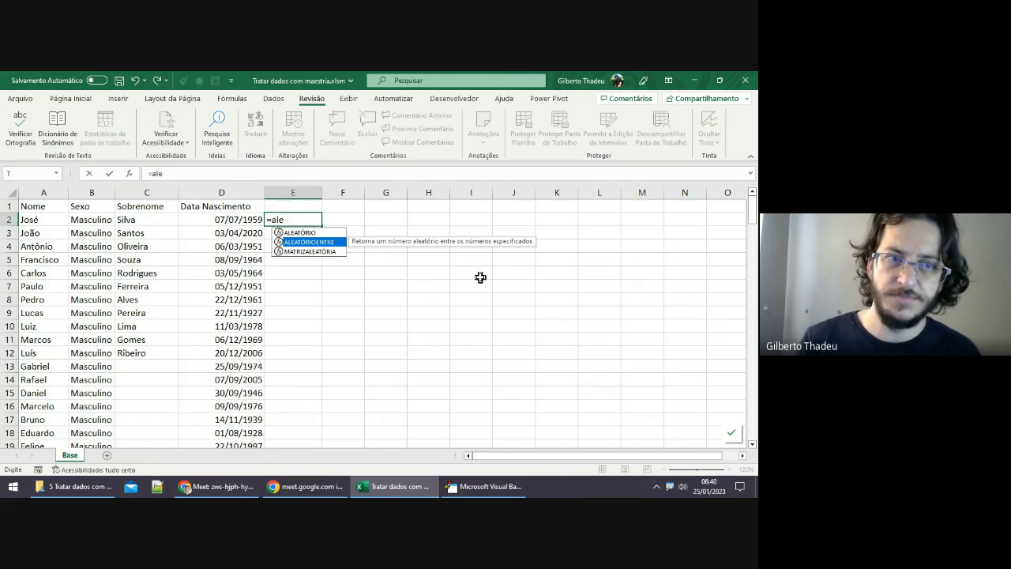
{"action": "key", "text": "Tab"}
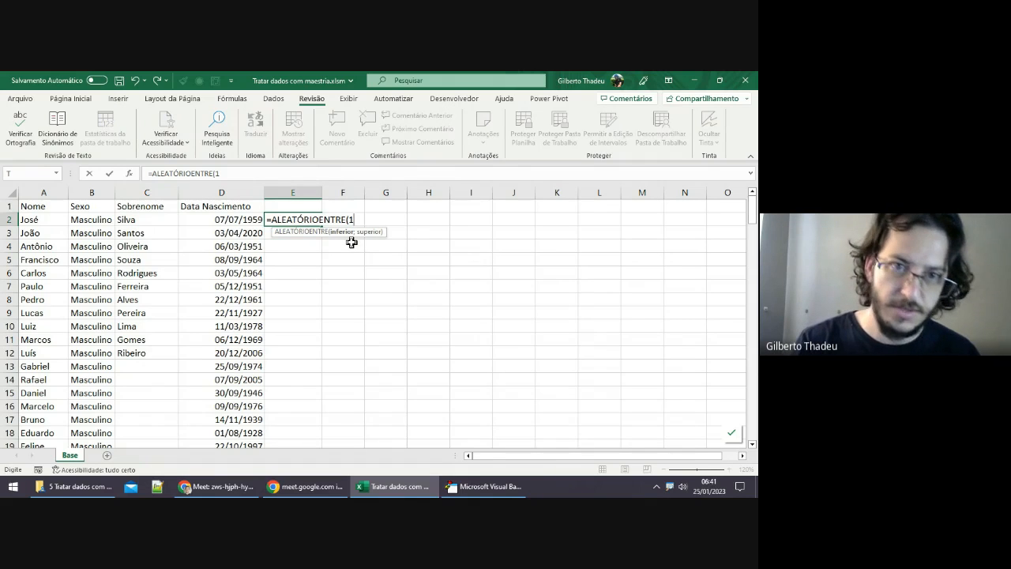
{"action": "type", "text": ";11"}
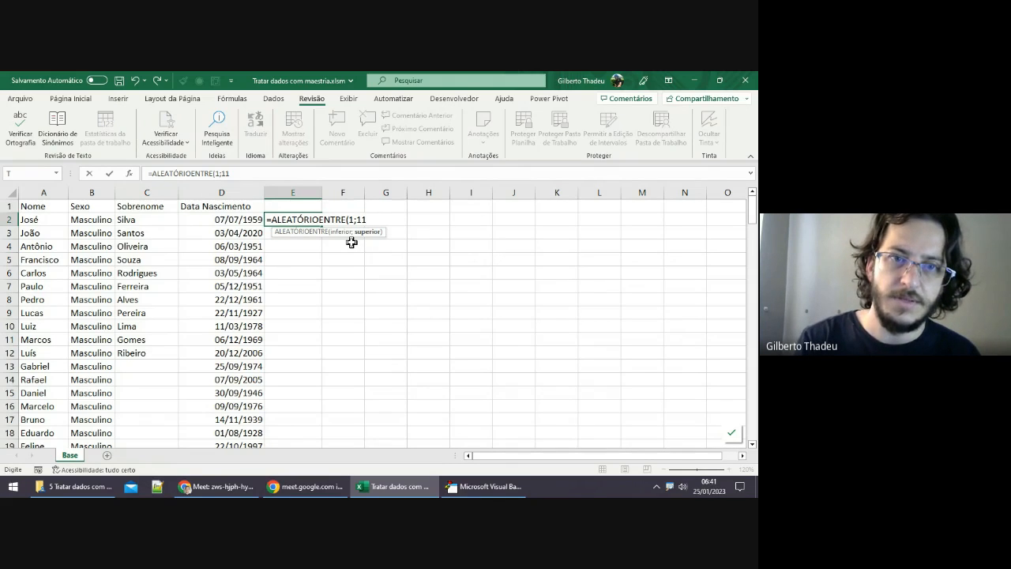
{"action": "key", "text": "Return"}
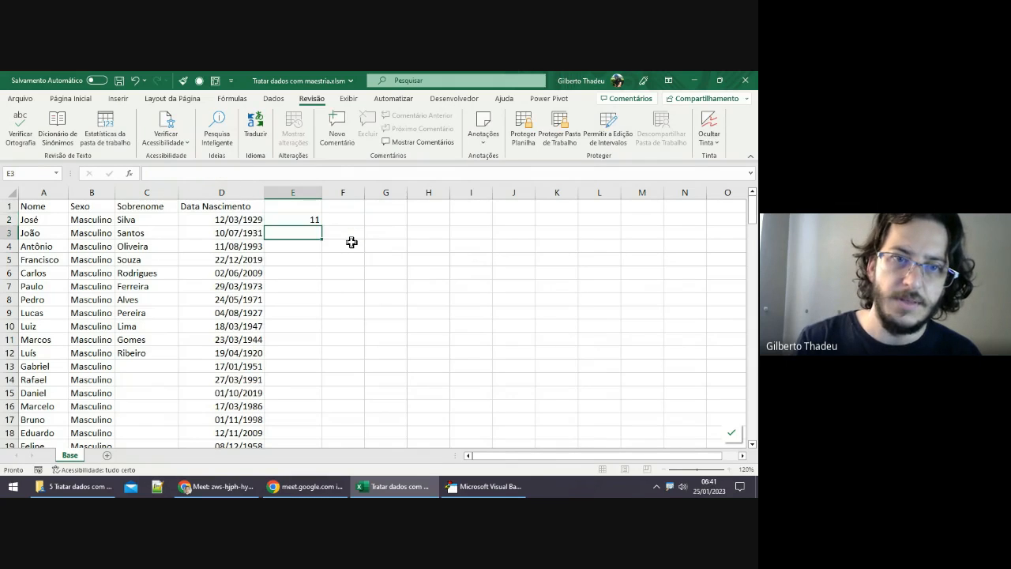
Step: Fill the random number formula from E2 down column E to the last row of birth dates
{"action": "key", "text": "Up"}
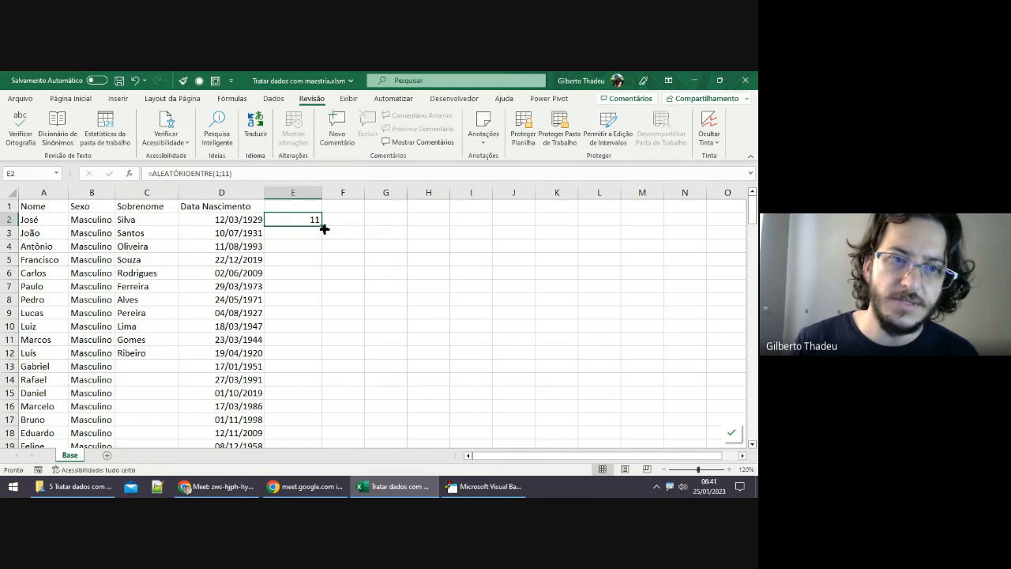
{"action": "left_click_drag", "start_coordinate": [322, 227], "coordinate": [301, 362]}
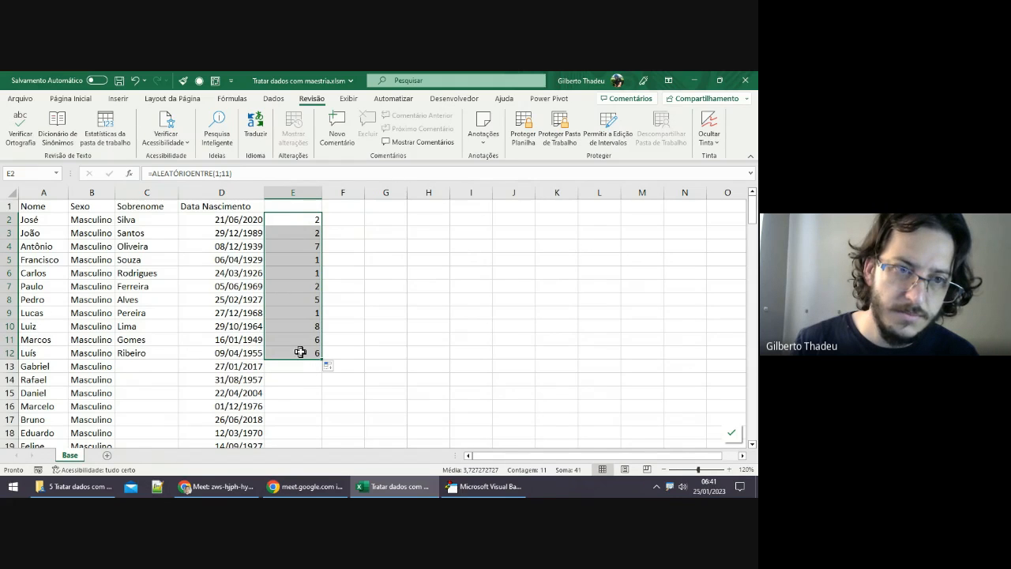
{"action": "double_click", "coordinate": [324, 360]}
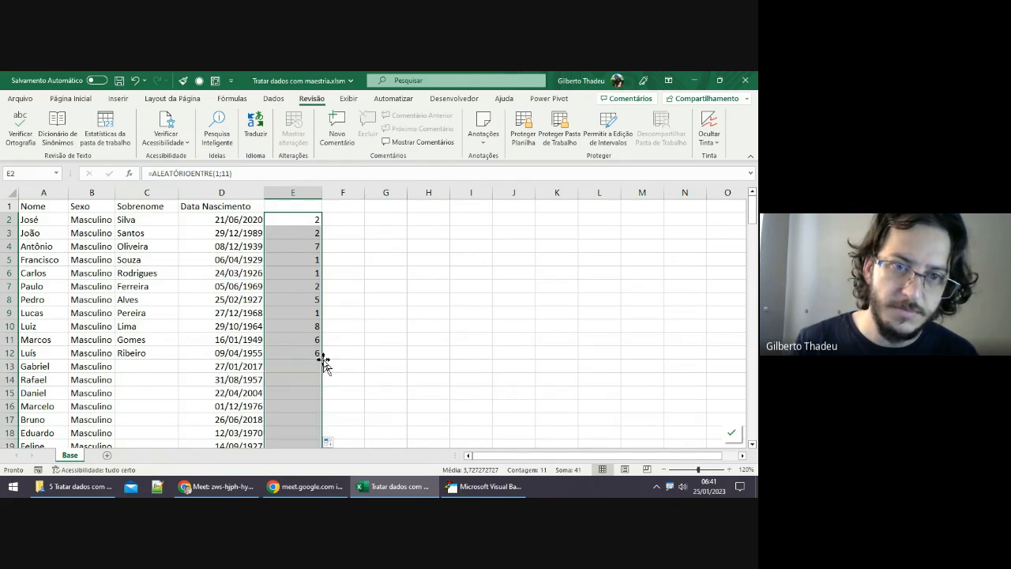
Step: Delete the birth date and random number formulas in D121:E160, from the last name's row to the end of the data
{"action": "scroll", "coordinate": [324, 357], "scroll_direction": "down", "scroll_amount": 10}
{"action": "scroll", "coordinate": [324, 357], "scroll_direction": "down", "scroll_amount": 6}
{"action": "scroll", "coordinate": [323, 358], "scroll_direction": "down", "scroll_amount": 15}
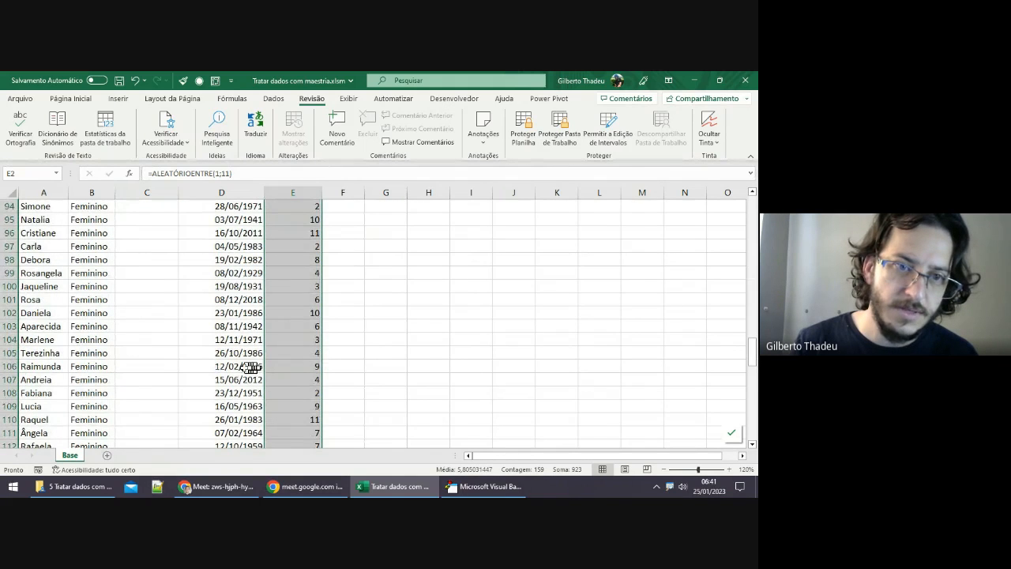
{"action": "left_click", "coordinate": [93, 380]}
{"action": "key", "text": "Right"}
{"action": "key", "text": "Down"}
{"action": "key", "text": "Down"}
{"action": "key", "text": "Down"}
{"action": "key", "text": "Down"}
{"action": "key", "text": "Down"}
{"action": "key", "text": "Down"}
{"action": "key", "text": "Down"}
{"action": "key", "text": "Down"}
{"action": "key", "text": "Down"}
{"action": "key", "text": "Down"}
{"action": "key", "text": "Down"}
{"action": "key", "text": "Down"}
{"action": "key", "text": "Down"}
{"action": "key", "text": "Down"}
{"action": "key", "text": "Down"}
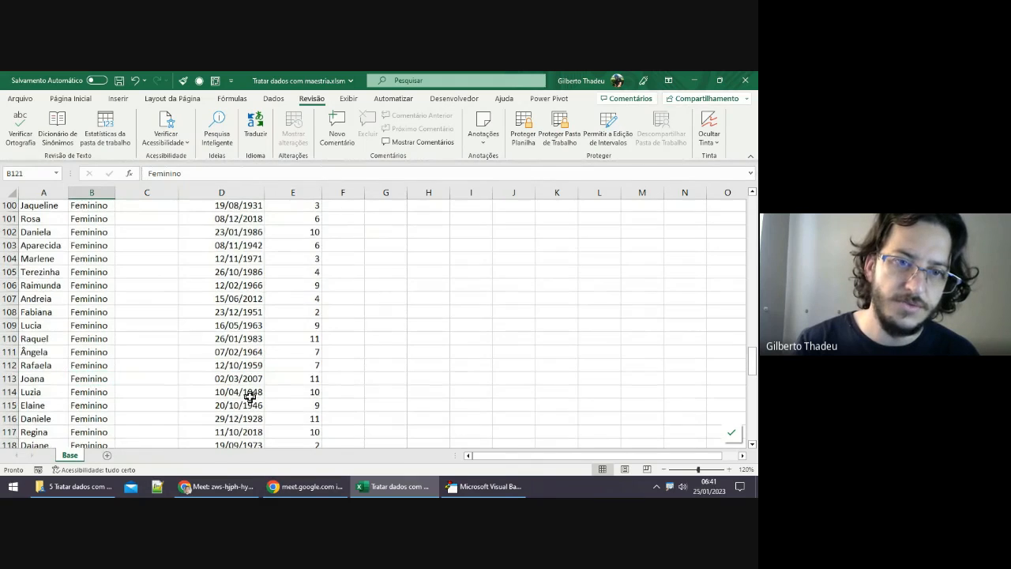
{"action": "key", "text": "Right"}
{"action": "key", "text": "Up"}
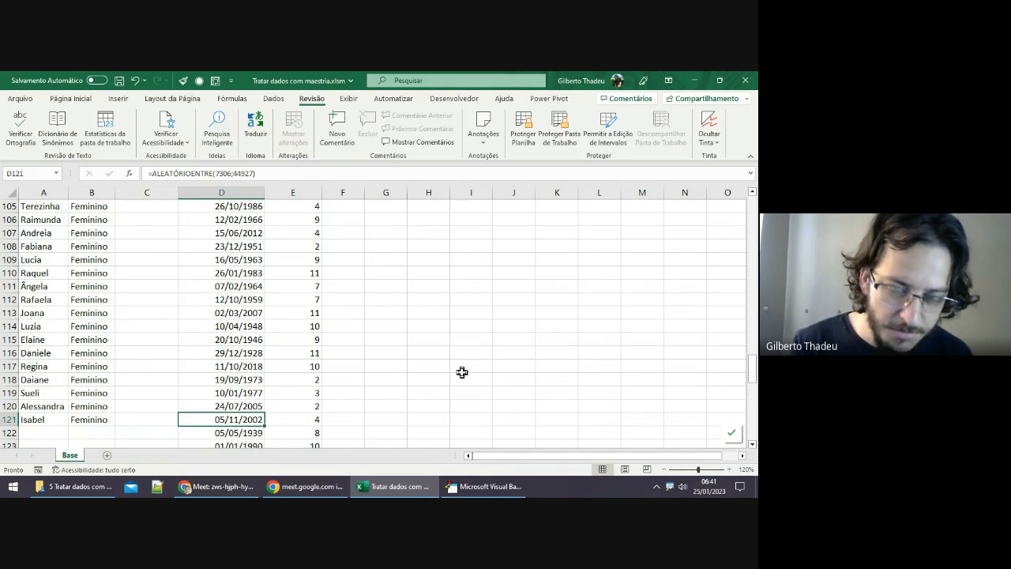
{"action": "key", "text": "shift+Down"}
{"action": "key", "text": "shift+Down"}
{"action": "key", "text": "shift+Right"}
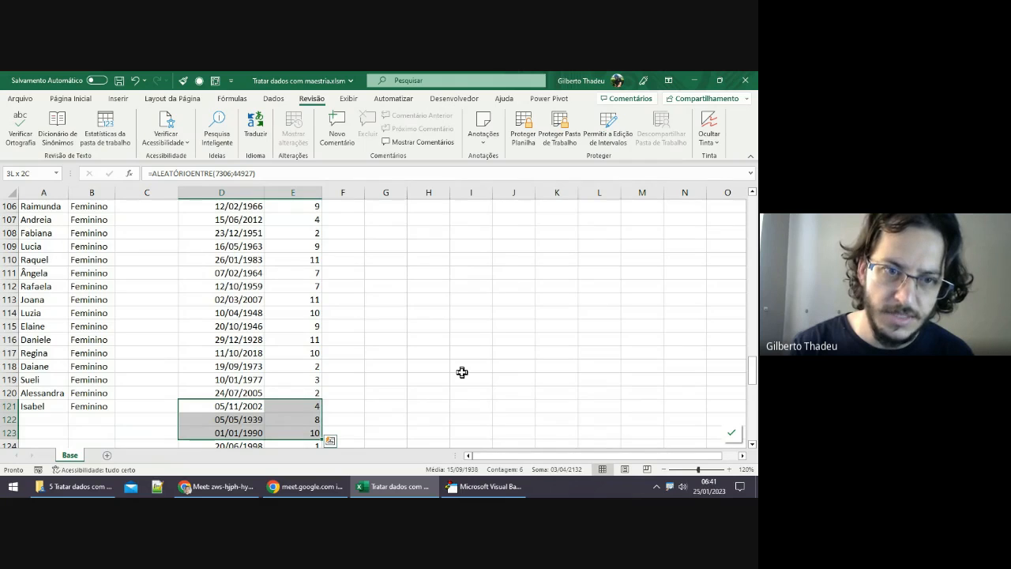
{"action": "key", "text": "ctrl+shift+Down"}
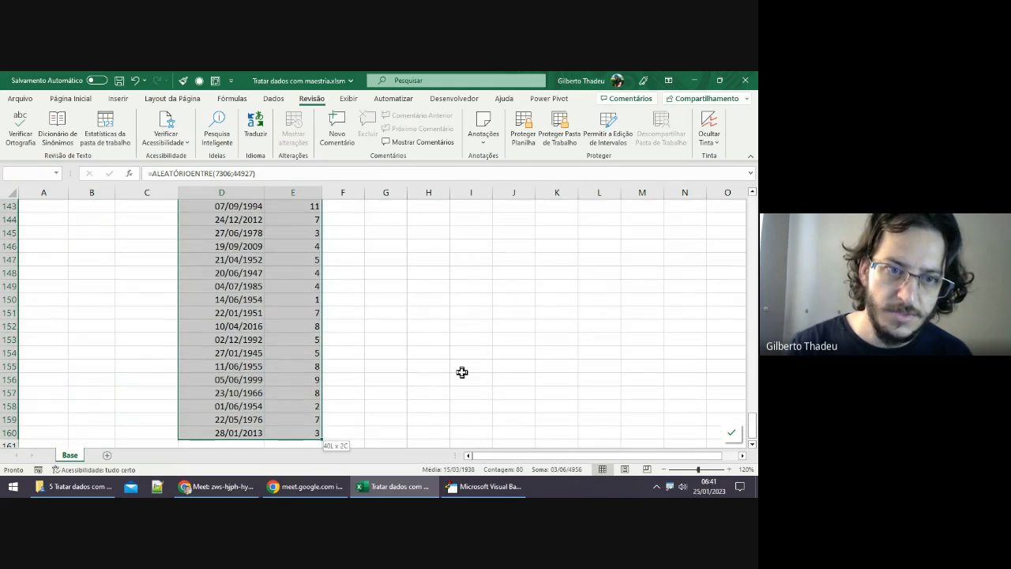
{"action": "key", "text": "Delete"}
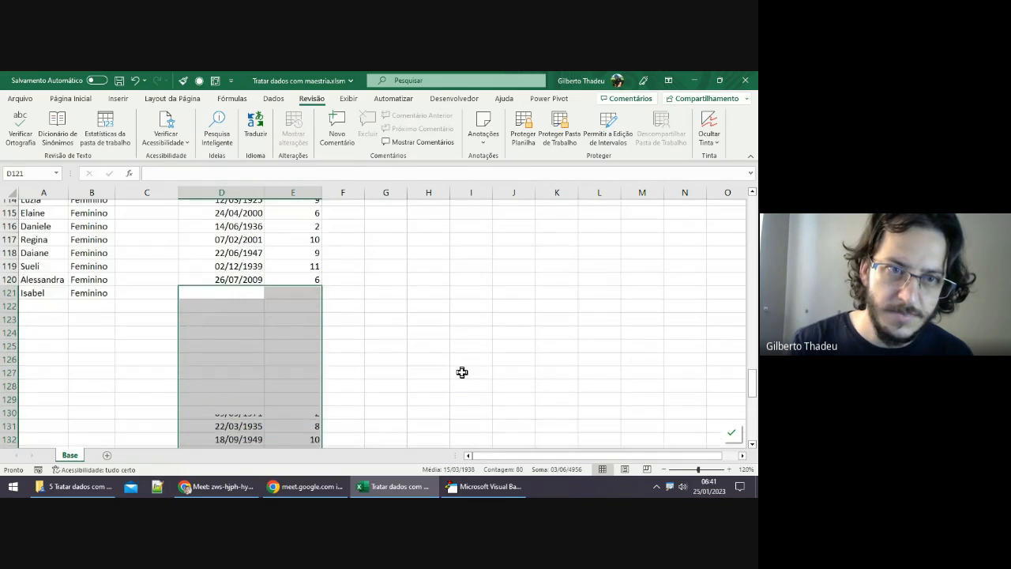
Step: Extend the birth date and random number formulas from D120:E120 into row 121, check both cells and recalculate the sheet
{"action": "key", "text": "Up"}
{"action": "key", "text": "Left"}
{"action": "key", "text": "Left"}
{"action": "key", "text": "Down"}
{"action": "key", "text": "Right"}
{"action": "key", "text": "Right"}
{"action": "key", "text": "Right"}
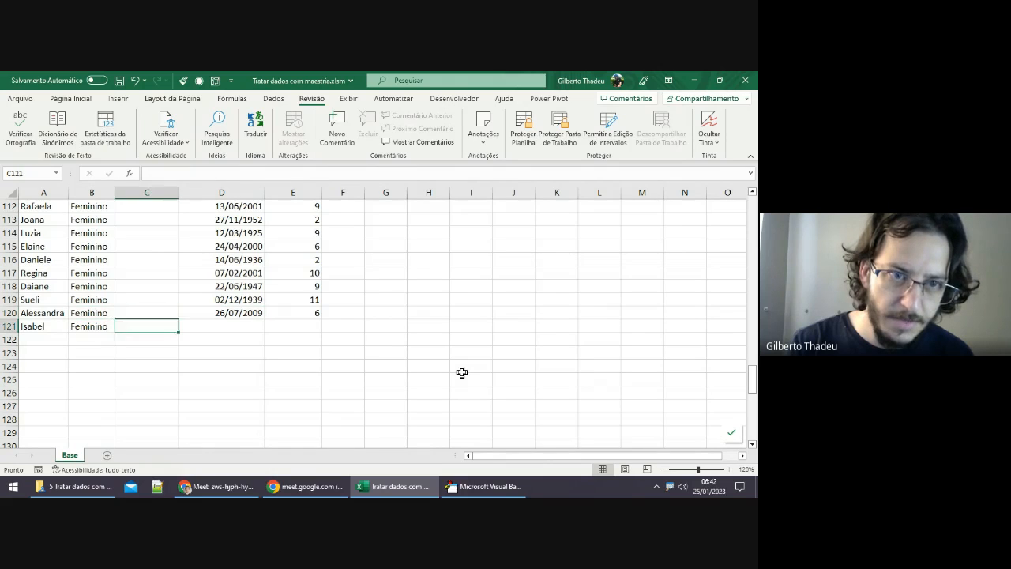
{"action": "key", "text": "Left"}
{"action": "key", "text": "Up"}
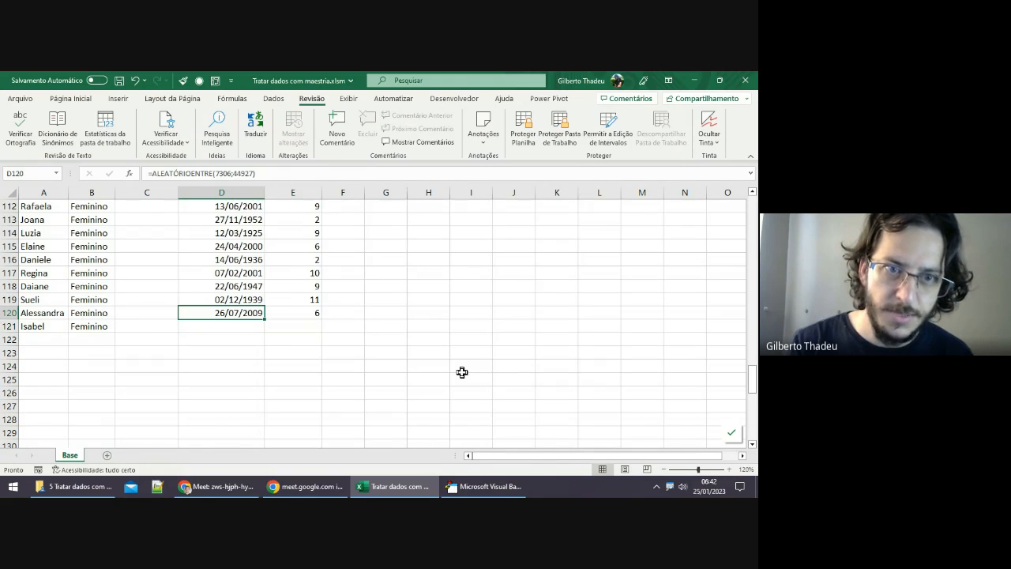
{"action": "key", "text": "shift+Right"}
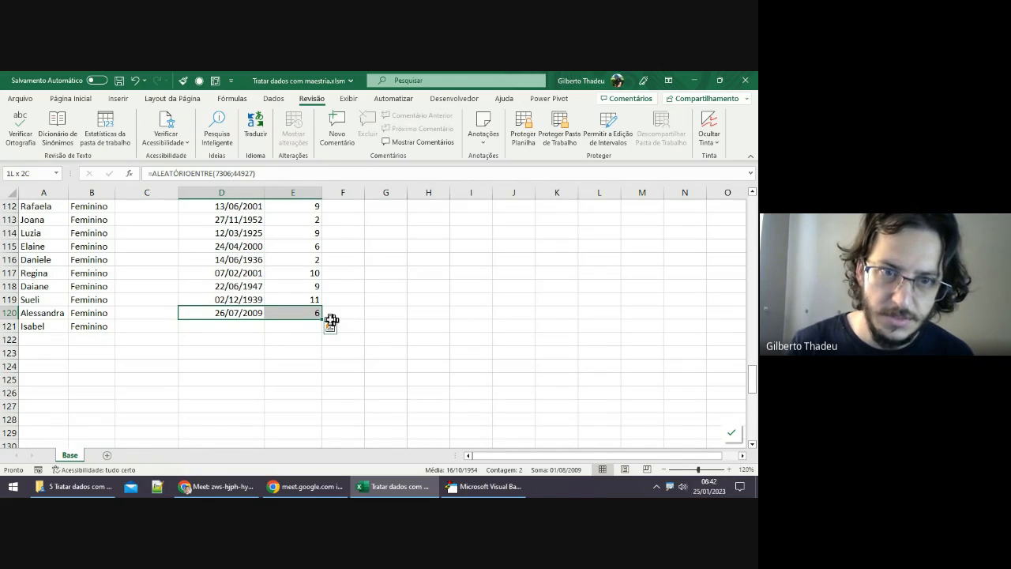
{"action": "left_click_drag", "start_coordinate": [320, 320], "coordinate": [323, 327]}
{"action": "left_click", "coordinate": [228, 327]}
{"action": "left_click", "coordinate": [315, 327]}
{"action": "key", "text": "F9"}
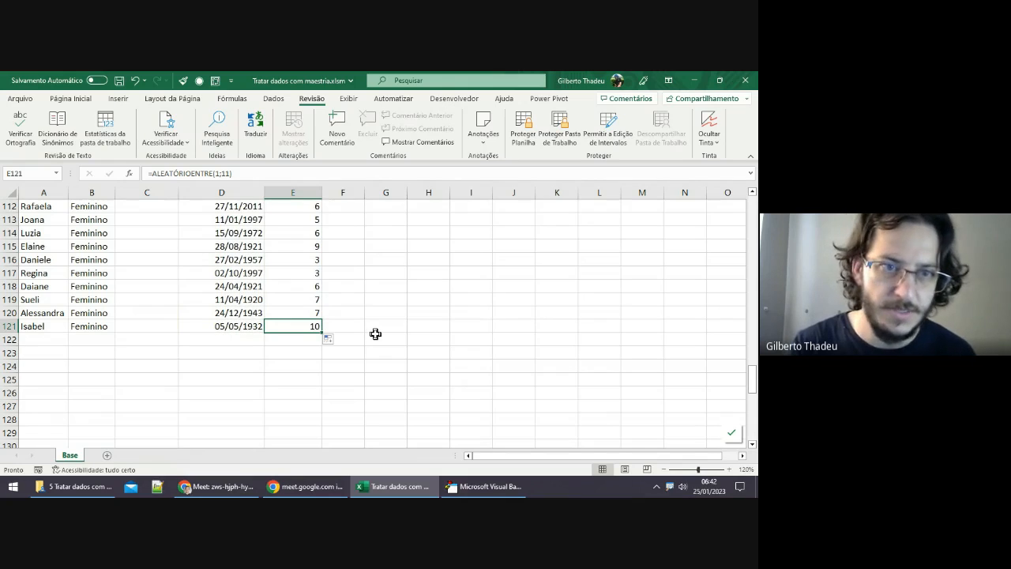
Step: Examine the cells of the last data rows, 119 to 121, from the name to the random number formula
{"action": "key", "text": "Left"}
{"action": "key", "text": "Left"}
{"action": "key", "text": "Left"}
{"action": "key", "text": "Left"}
{"action": "key", "text": "Right"}
{"action": "key", "text": "Right"}
{"action": "key", "text": "Right"}
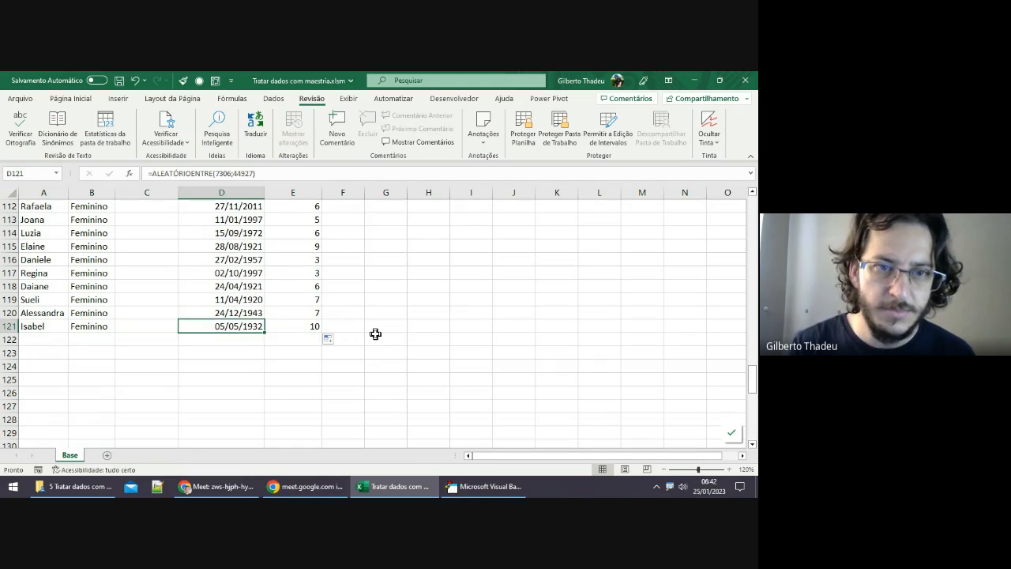
{"action": "key", "text": "Right"}
{"action": "key", "text": "Right"}
{"action": "key", "text": "Left"}
{"action": "key", "text": "Left"}
{"action": "key", "text": "Left"}
{"action": "key", "text": "Left"}
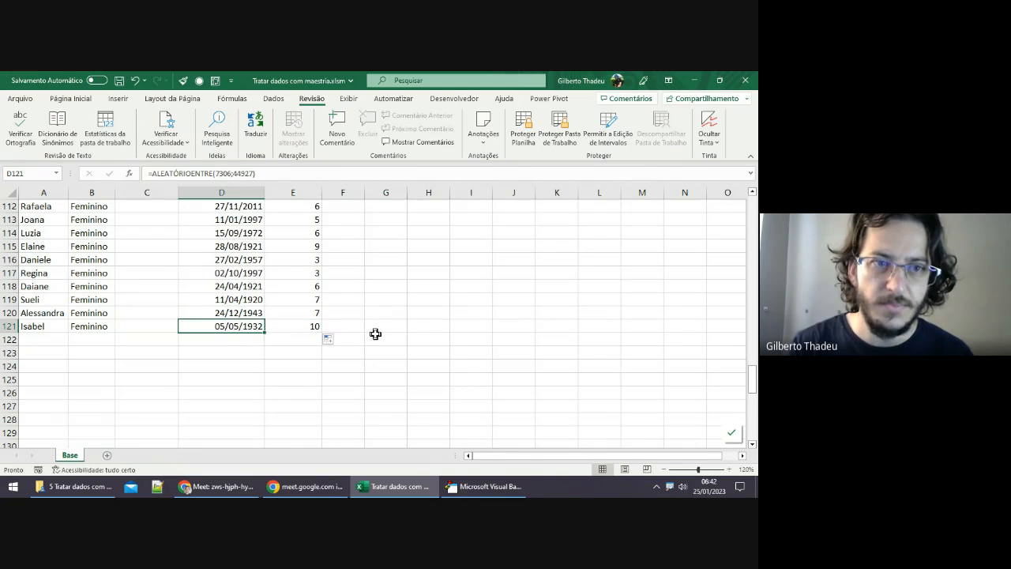
{"action": "key", "text": "Left"}
{"action": "key", "text": "Right"}
{"action": "key", "text": "Right"}
{"action": "key", "text": "Right"}
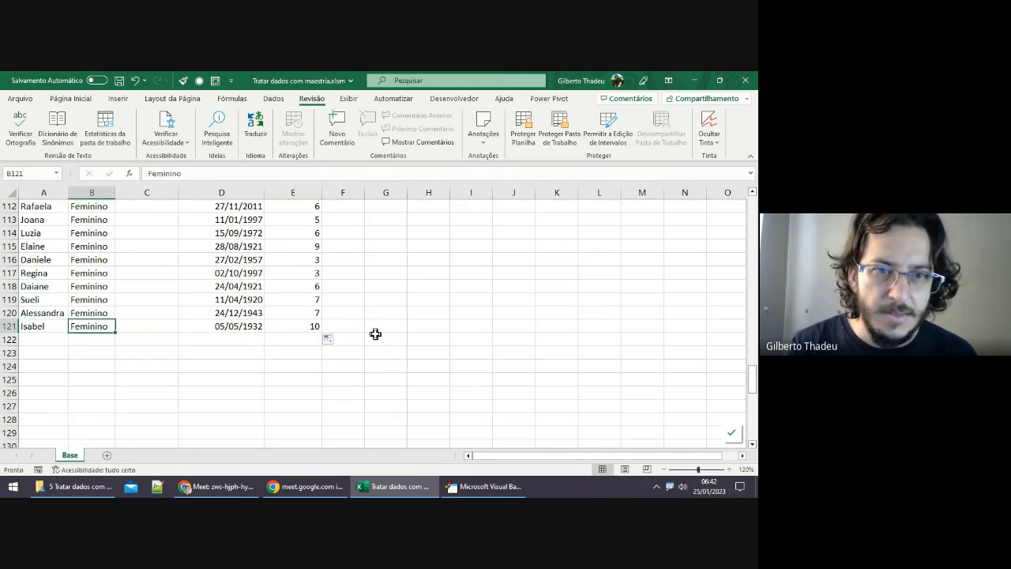
{"action": "key", "text": "Right"}
{"action": "key", "text": "Left"}
{"action": "key", "text": "Up"}
{"action": "key", "text": "Up"}
{"action": "key", "text": "Right"}
{"action": "key", "text": "Left"}
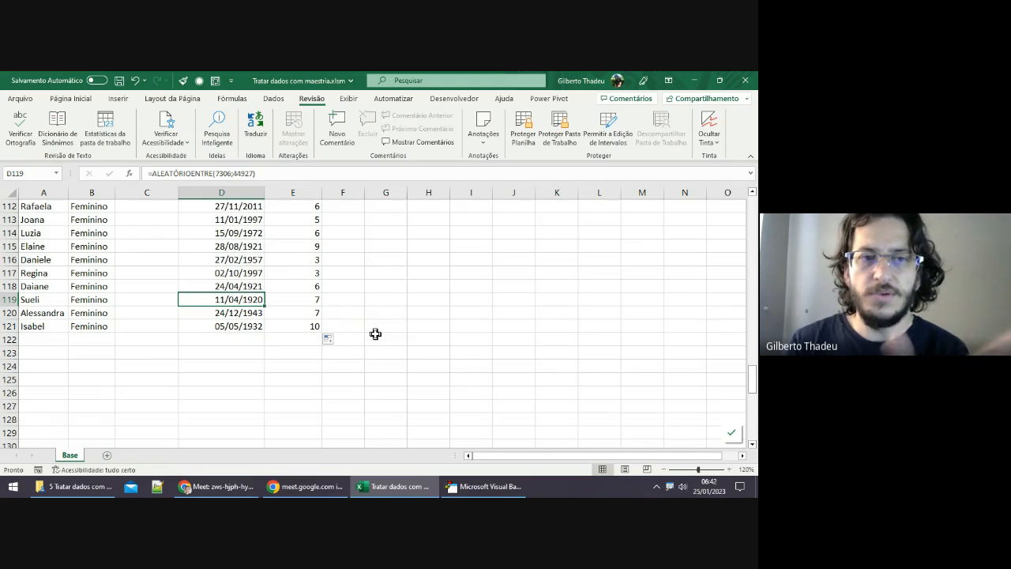
Step: Review the random numbers in column E from row 119 up, ending at the first name in A2
{"action": "key", "text": "Right"}
{"action": "key", "text": "Up"}
{"action": "key", "text": "Up"}
{"action": "key", "text": "Up"}
{"action": "key", "text": "Up"}
{"action": "key", "text": "Up"}
{"action": "key", "text": "Up"}
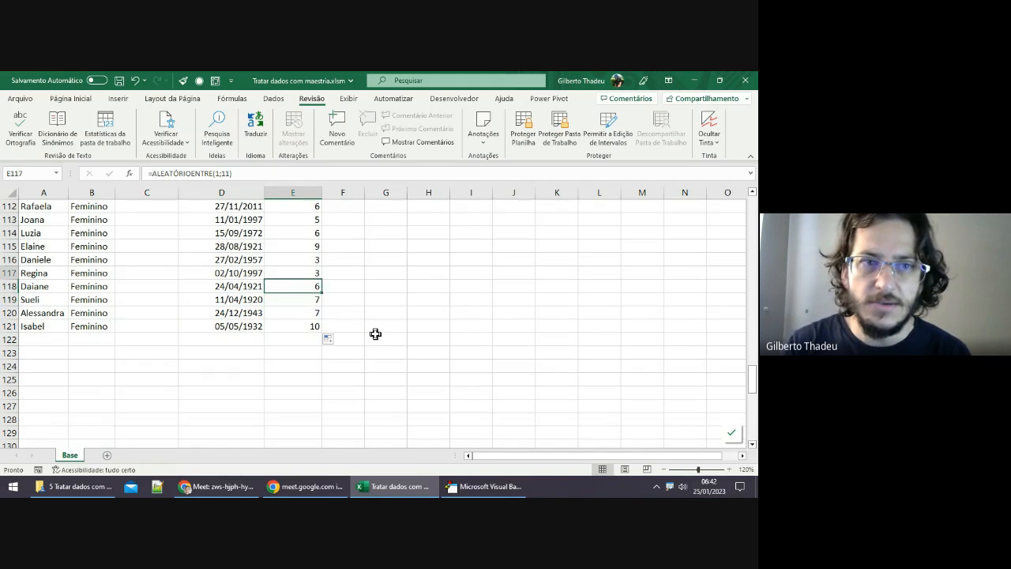
{"action": "key", "text": "Up"}
{"action": "key", "text": "Up"}
{"action": "key", "text": "Up"}
{"action": "key", "text": "Up"}
{"action": "key", "text": "Up"}
{"action": "key", "text": "Up"}
{"action": "key", "text": "Up"}
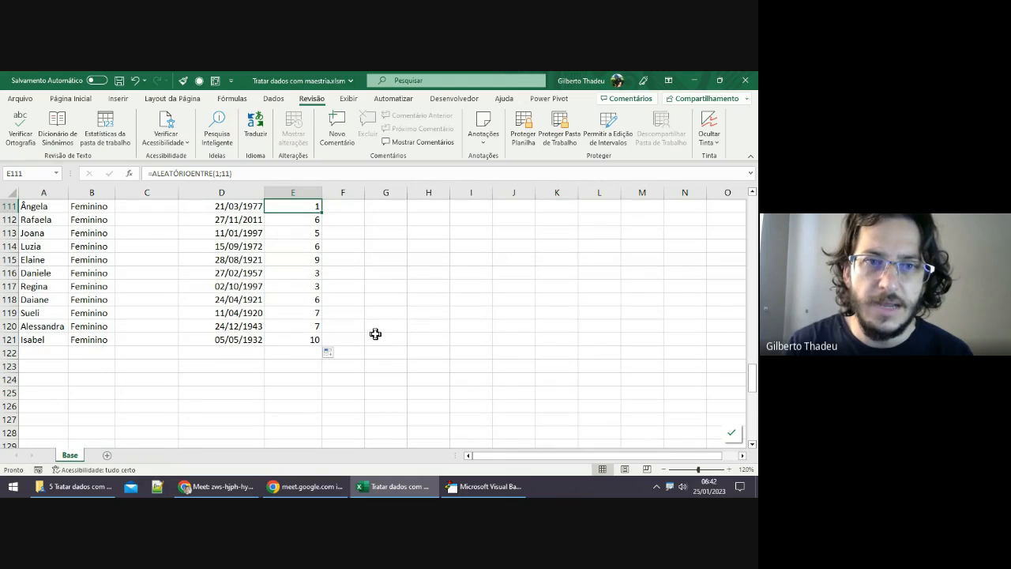
{"action": "key", "text": "Up"}
{"action": "key", "text": "Up"}
{"action": "key", "text": "Up"}
{"action": "key", "text": "Up"}
{"action": "key", "text": "Up"}
{"action": "key", "text": "Up"}
{"action": "key", "text": "Up"}
{"action": "key", "text": "Up"}
{"action": "key", "text": "Up"}
{"action": "key", "text": "Up"}
{"action": "key", "text": "Up"}
{"action": "key", "text": "Up"}
{"action": "key", "text": "Up"}
{"action": "key", "text": "Up"}
{"action": "key", "text": "Up"}
{"action": "key", "text": "Up"}
{"action": "key", "text": "Up"}
{"action": "key", "text": "Up"}
{"action": "key", "text": "Up"}
{"action": "key", "text": "Up"}
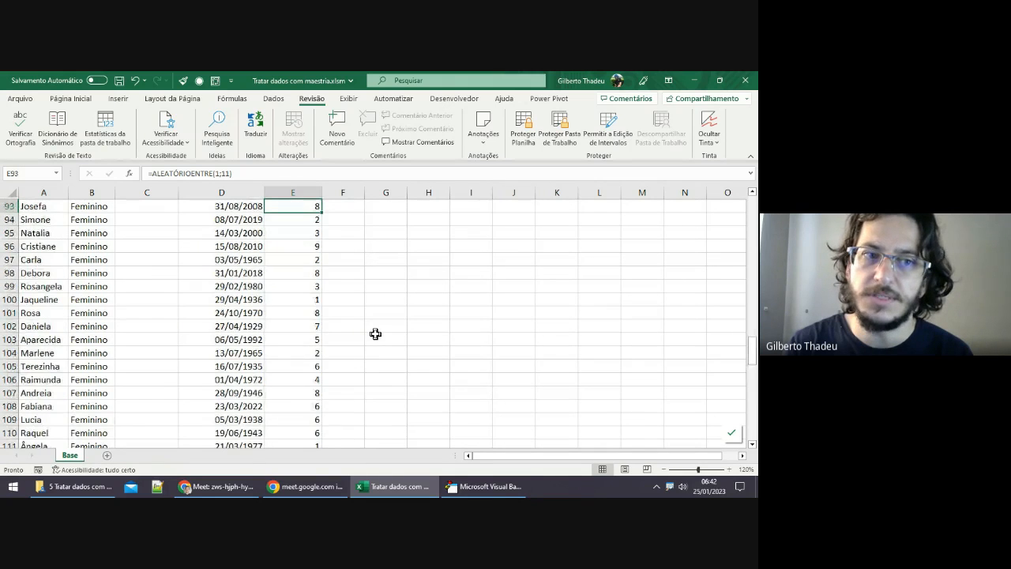
{"action": "key", "text": "Up"}
{"action": "key", "text": "Up"}
{"action": "key", "text": "Up"}
{"action": "key", "text": "Up"}
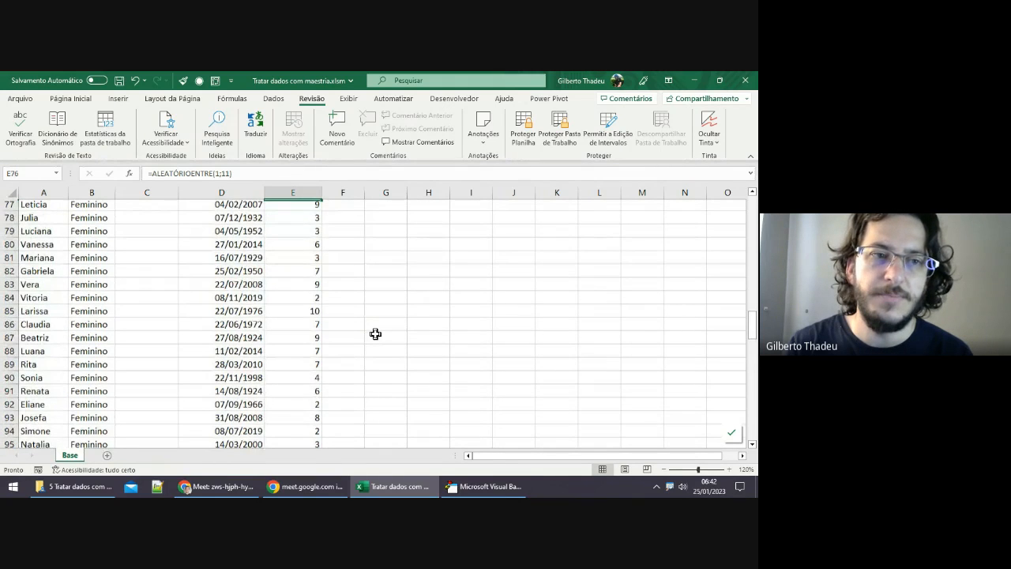
{"action": "key", "text": "Up"}
{"action": "key", "text": "Up"}
{"action": "key", "text": "Up"}
{"action": "key", "text": "Up"}
{"action": "key", "text": "Up"}
{"action": "key", "text": "Up"}
{"action": "key", "text": "Up"}
{"action": "key", "text": "Up"}
{"action": "key", "text": "Up"}
{"action": "key", "text": "Up"}
{"action": "key", "text": "Up"}
{"action": "key", "text": "Up"}
{"action": "key", "text": "Up"}
{"action": "key", "text": "Up"}
{"action": "key", "text": "Up"}
{"action": "key", "text": "Up"}
{"action": "key", "text": "Up"}
{"action": "key", "text": "Up"}
{"action": "key", "text": "Up"}
{"action": "key", "text": "Up"}
{"action": "key", "text": "Up"}
{"action": "key", "text": "Up"}
{"action": "key", "text": "Up"}
{"action": "key", "text": "Up"}
{"action": "key", "text": "Up"}
{"action": "key", "text": "Up"}
{"action": "key", "text": "Up"}
{"action": "key", "text": "Up"}
{"action": "key", "text": "Up"}
{"action": "key", "text": "Up"}
{"action": "key", "text": "Up"}
{"action": "key", "text": "Up"}
{"action": "key", "text": "Up"}
{"action": "key", "text": "Up"}
{"action": "key", "text": "Up"}
{"action": "key", "text": "Up"}
{"action": "key", "text": "Up"}
{"action": "key", "text": "Up"}
{"action": "key", "text": "Up"}
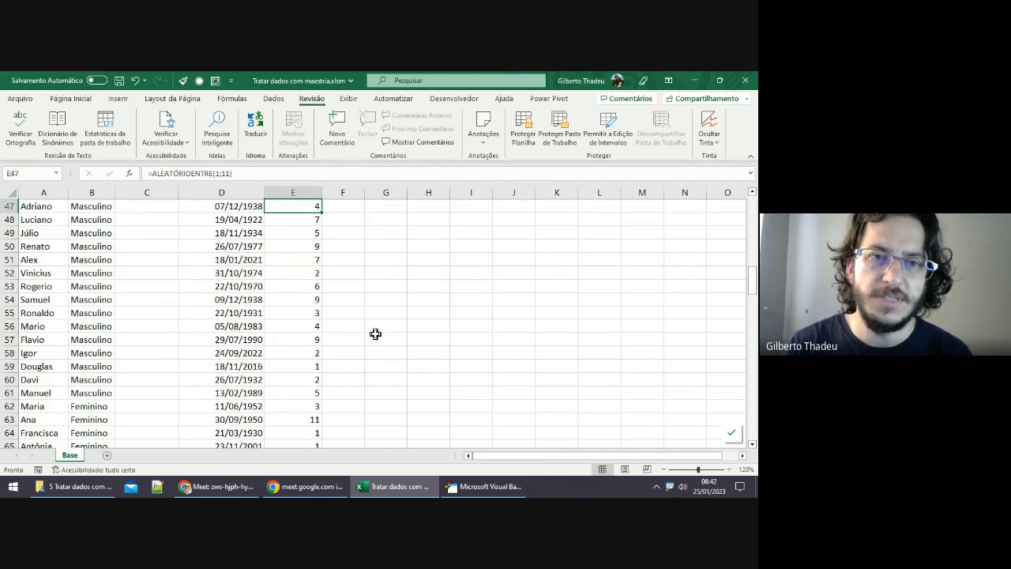
{"action": "key", "text": "Down"}
{"action": "key", "text": "Left"}
{"action": "key", "text": "Left"}
{"action": "key", "text": "Left"}
{"action": "key", "text": "Left"}
{"action": "key", "text": "Down"}
{"action": "key", "text": "Down"}
{"action": "key", "text": "Up"}
{"action": "key", "text": "Up"}
{"action": "key", "text": "Down"}
{"action": "key", "text": "Up"}
{"action": "key", "text": "Up"}
{"action": "key", "text": "Up"}
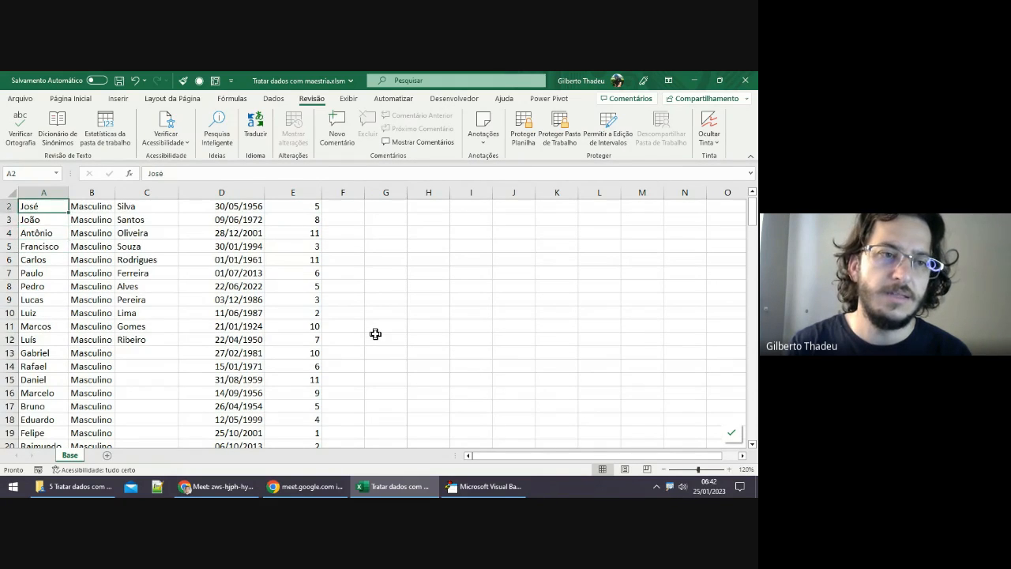
Step: Compare the surnames in column C with the random numbers in column E across the first data rows
{"action": "key", "text": "Down"}
{"action": "key", "text": "Down"}
{"action": "key", "text": "Down"}
{"action": "key", "text": "Down"}
{"action": "key", "text": "Right"}
{"action": "key", "text": "Right"}
{"action": "key", "text": "Up"}
{"action": "key", "text": "Up"}
{"action": "key", "text": "Up"}
{"action": "key", "text": "Down"}
{"action": "key", "text": "Down"}
{"action": "key", "text": "Down"}
{"action": "key", "text": "Down"}
{"action": "key", "text": "Down"}
{"action": "key", "text": "Down"}
{"action": "key", "text": "Right"}
{"action": "key", "text": "Right"}
{"action": "key", "text": "Up"}
{"action": "key", "text": "Right"}
{"action": "key", "text": "Right"}
{"action": "key", "text": "Left"}
{"action": "key", "text": "Left"}
{"action": "key", "text": "Up"}
{"action": "key", "text": "Up"}
{"action": "key", "text": "Up"}
{"action": "key", "text": "Up"}
{"action": "key", "text": "Up"}
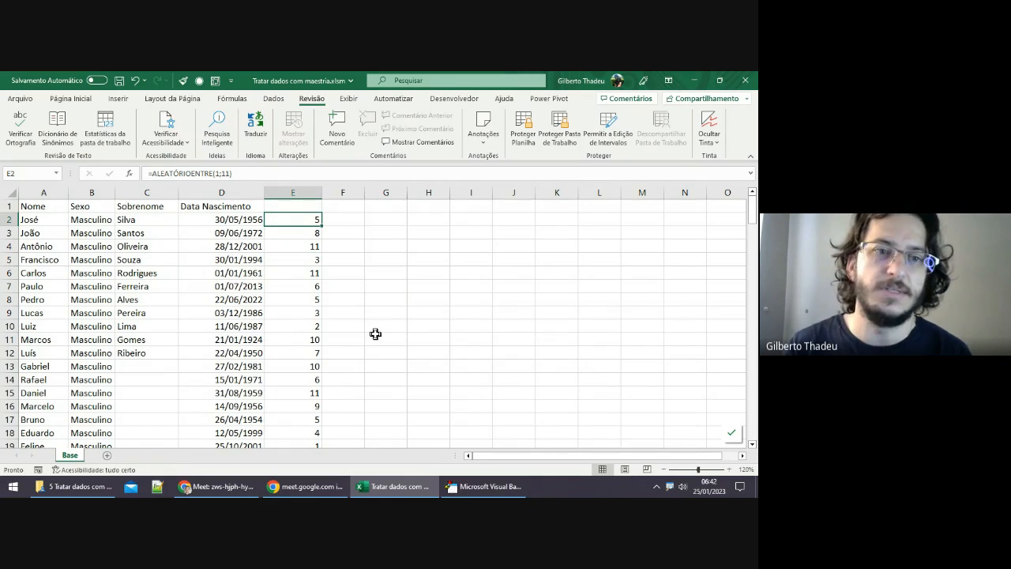
Step: Try entering the bare function text =procv in F2, without any arguments
{"action": "left_click", "coordinate": [343, 219]}
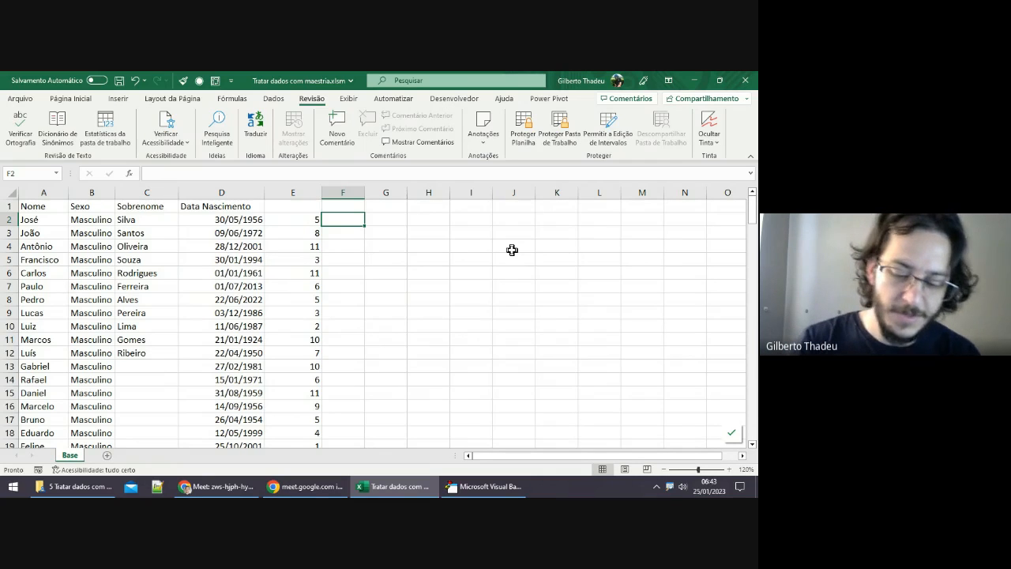
{"action": "type", "text": "=procv"}
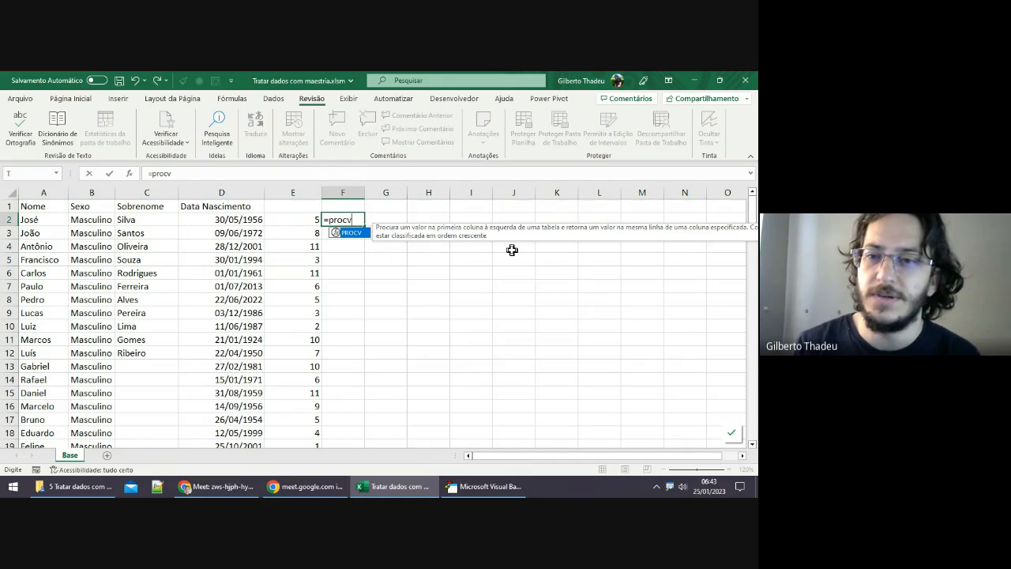
{"action": "left_click", "coordinate": [354, 259]}
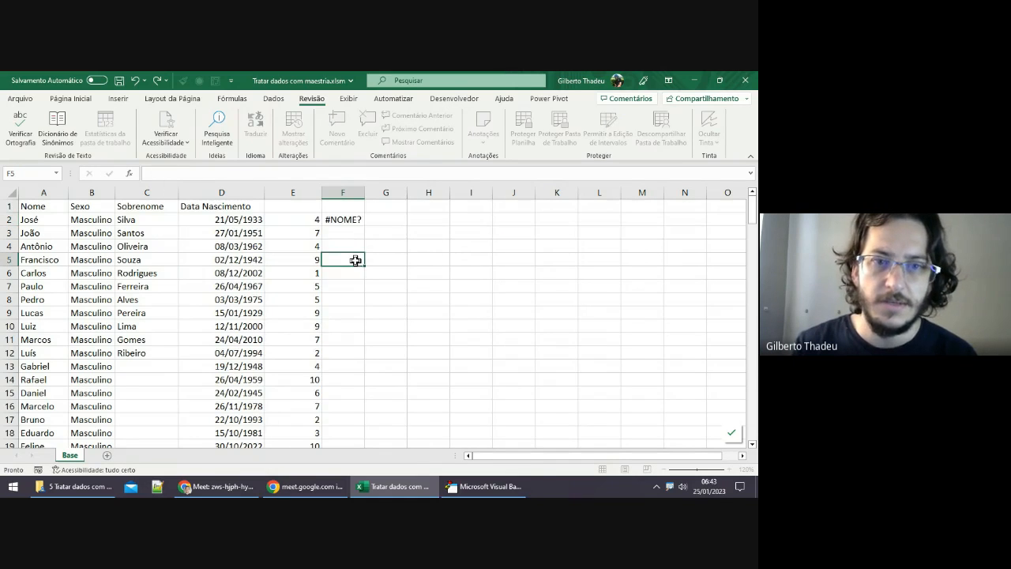
Step: Start a PROCV formula in F5 to read the function's description and argument list, and discard the entry
{"action": "left_click_drag", "start_coordinate": [555, 457], "coordinate": [581, 458]}
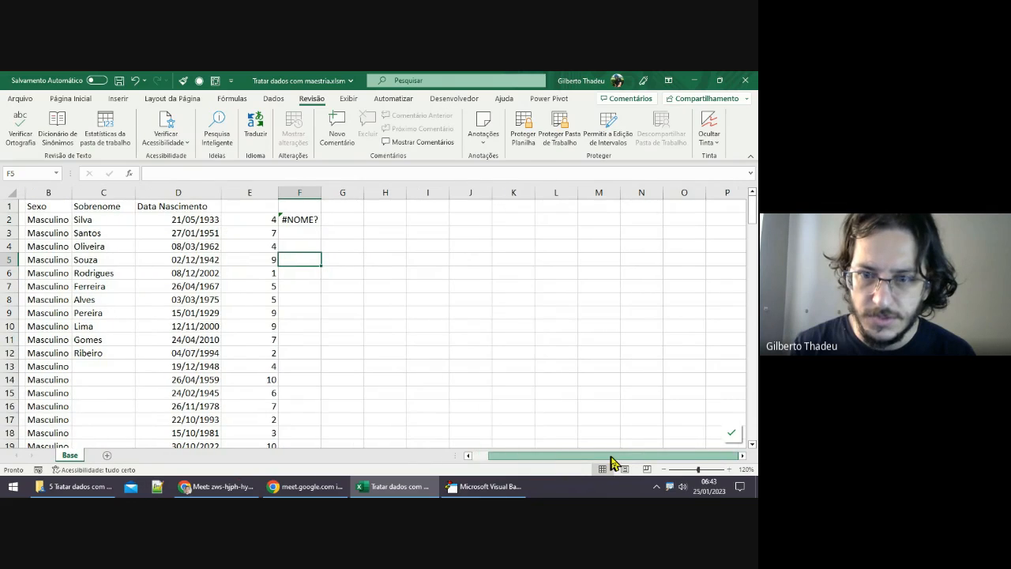
{"action": "left_click", "coordinate": [742, 456]}
{"action": "left_click", "coordinate": [742, 455]}
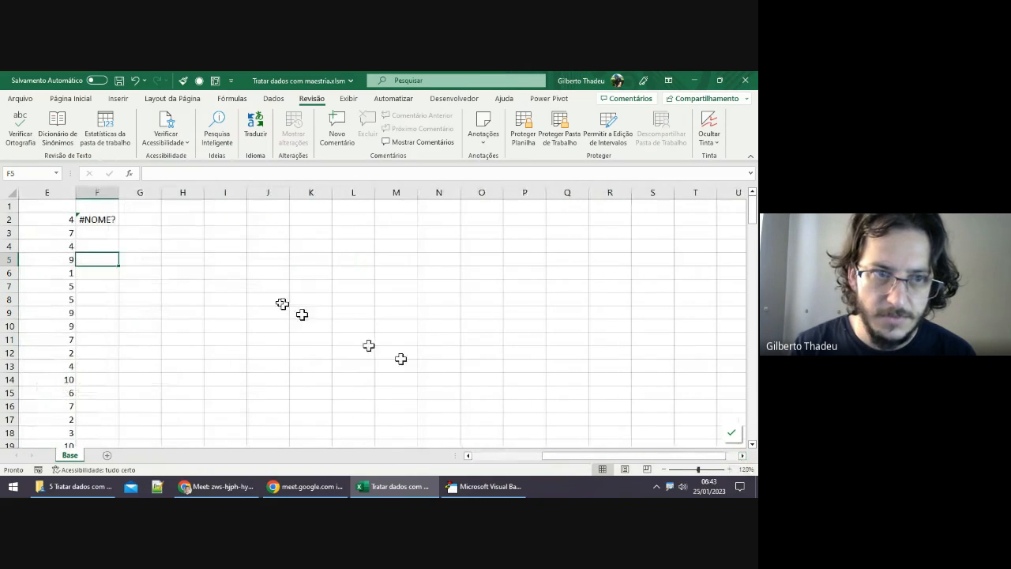
{"action": "left_click", "coordinate": [729, 470]}
{"action": "left_click", "coordinate": [729, 469]}
{"action": "left_click", "coordinate": [729, 469]}
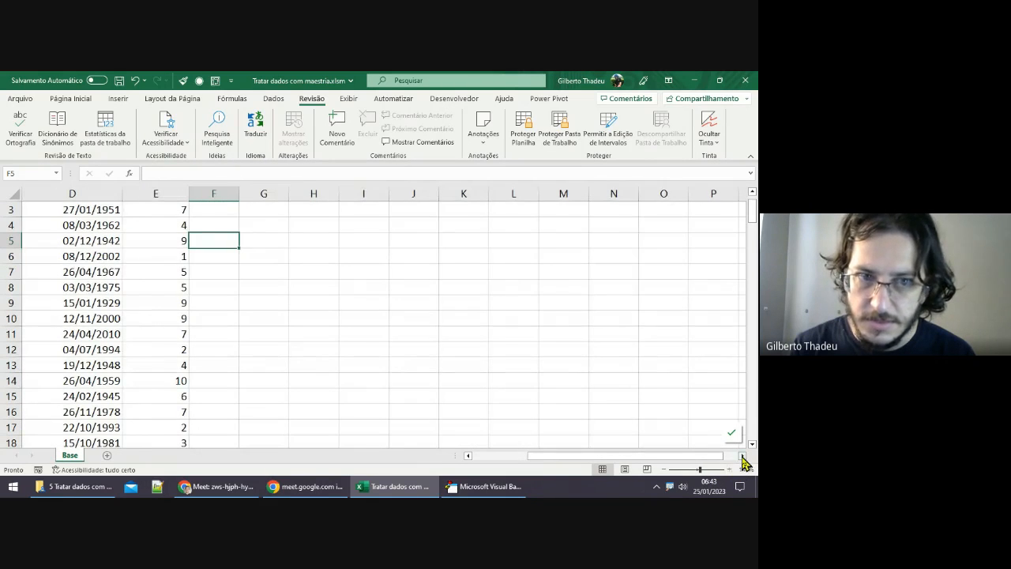
{"action": "left_click", "coordinate": [742, 456]}
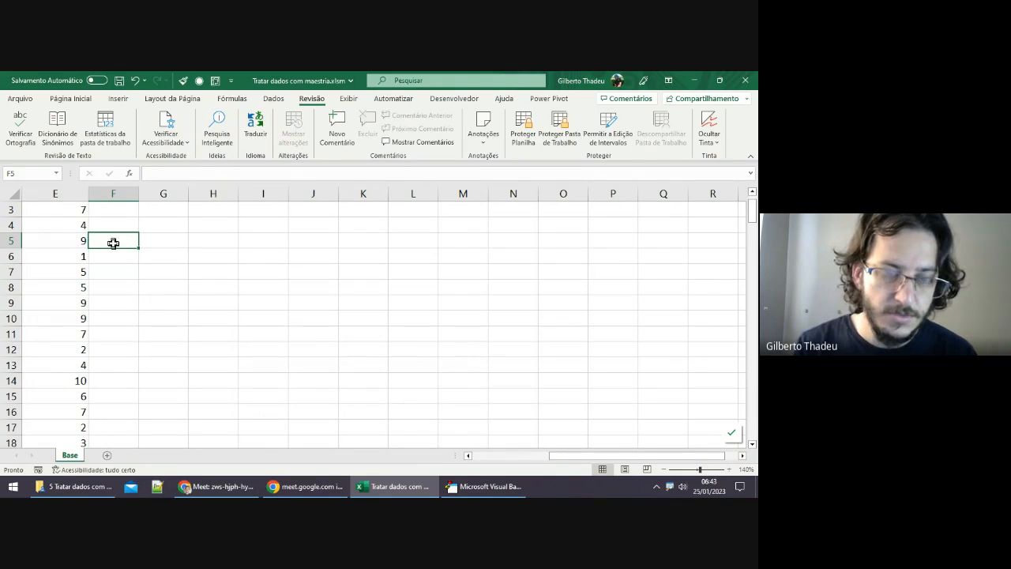
{"action": "type", "text": "=procv"}
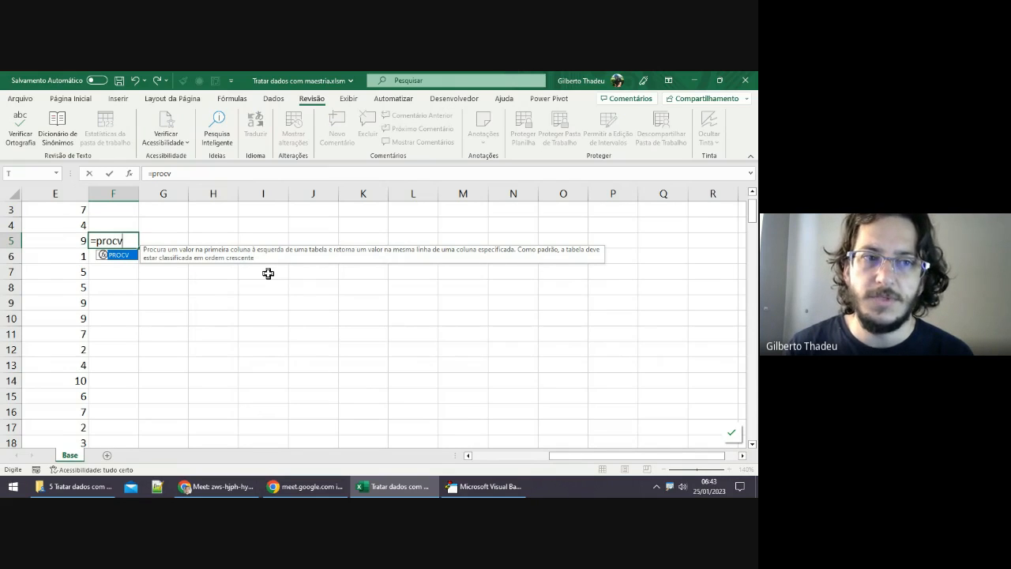
{"action": "key", "text": "Escape"}
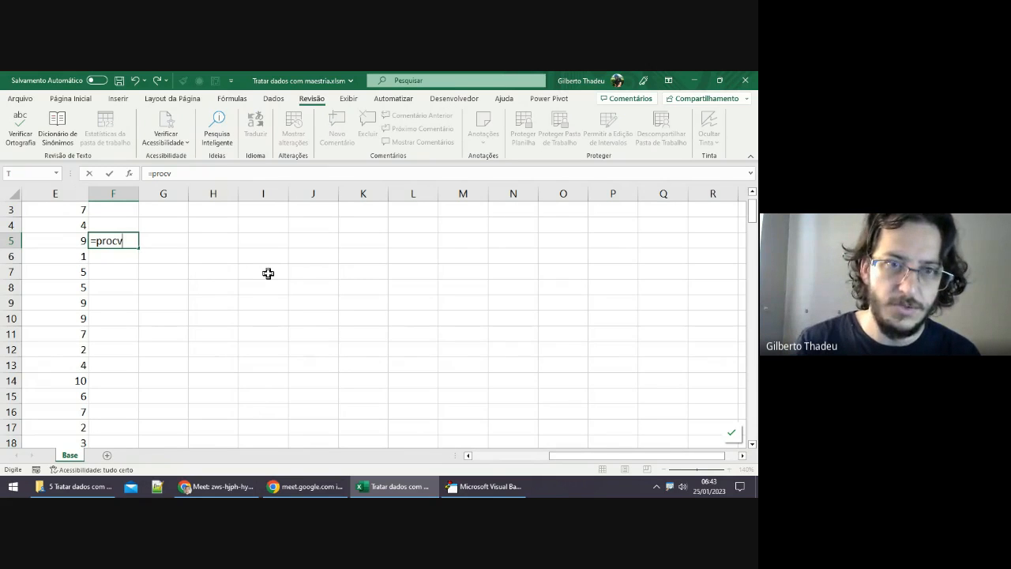
{"action": "type", "text": "("}
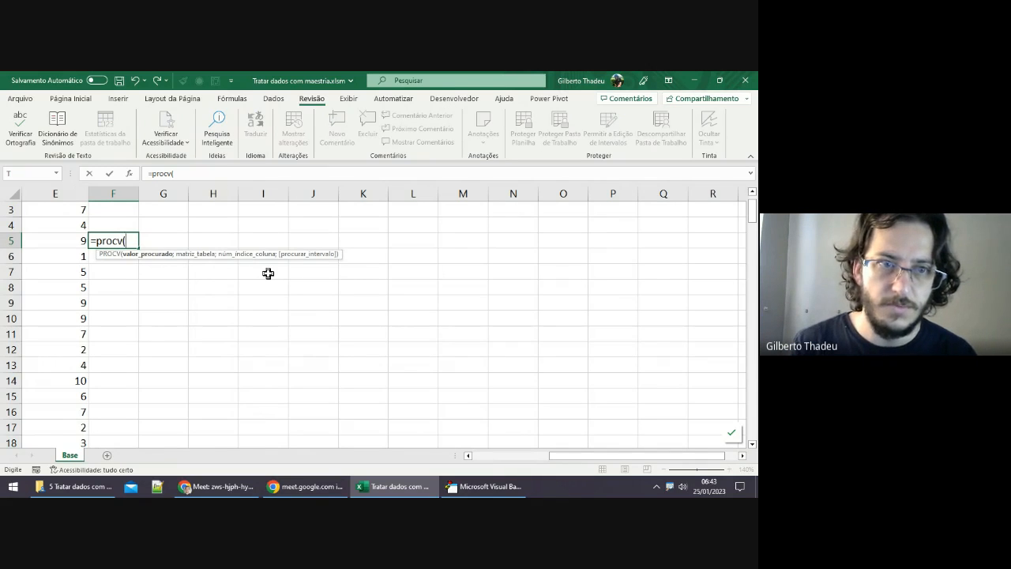
{"action": "key", "text": "BackSpace"}
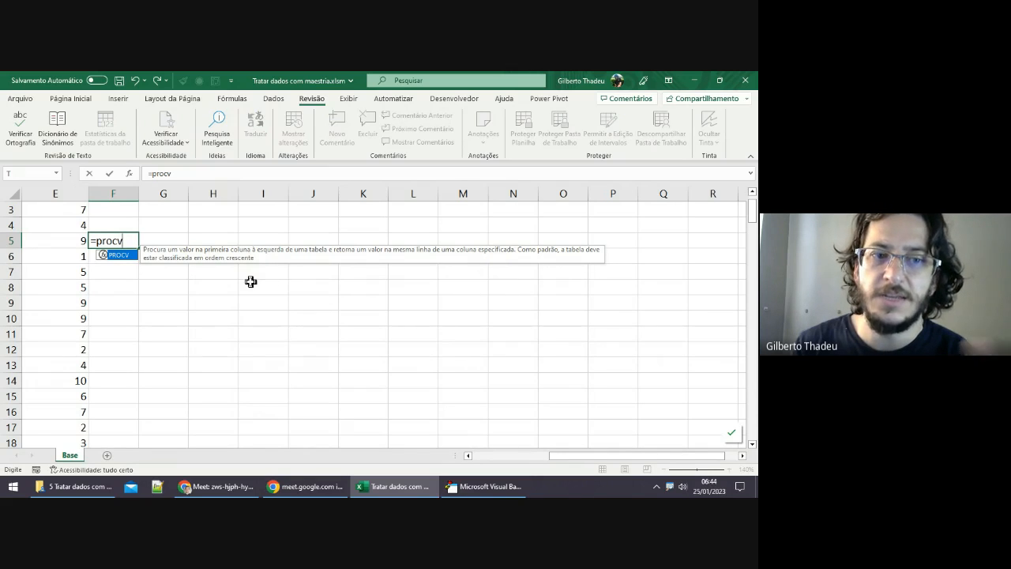
{"action": "key", "text": "Escape"}
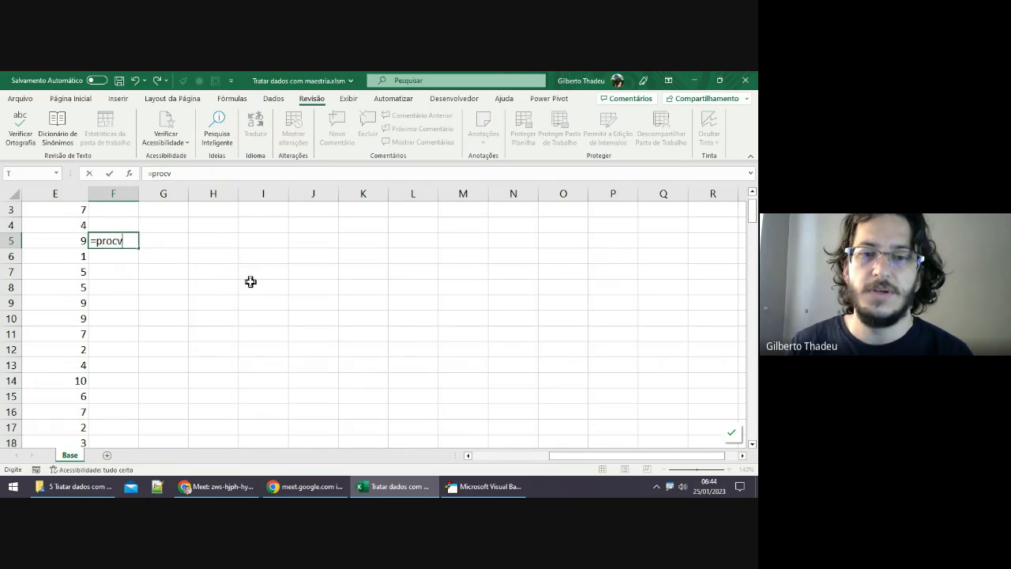
{"action": "key", "text": "Escape"}
Step: Examine the Sobrenome list in column C alongside the names and random numbers in the surrounding columns
{"action": "left_click", "coordinate": [469, 456]}
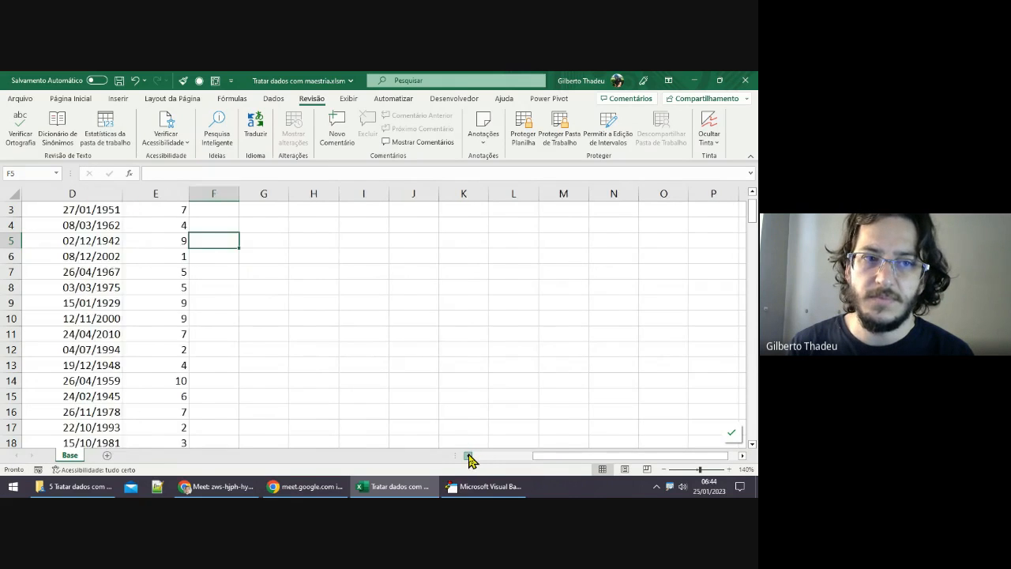
{"action": "scroll", "coordinate": [204, 322], "scroll_direction": "up", "scroll_amount": 1}
{"action": "scroll", "coordinate": [204, 322], "scroll_direction": "down", "scroll_amount": 1}
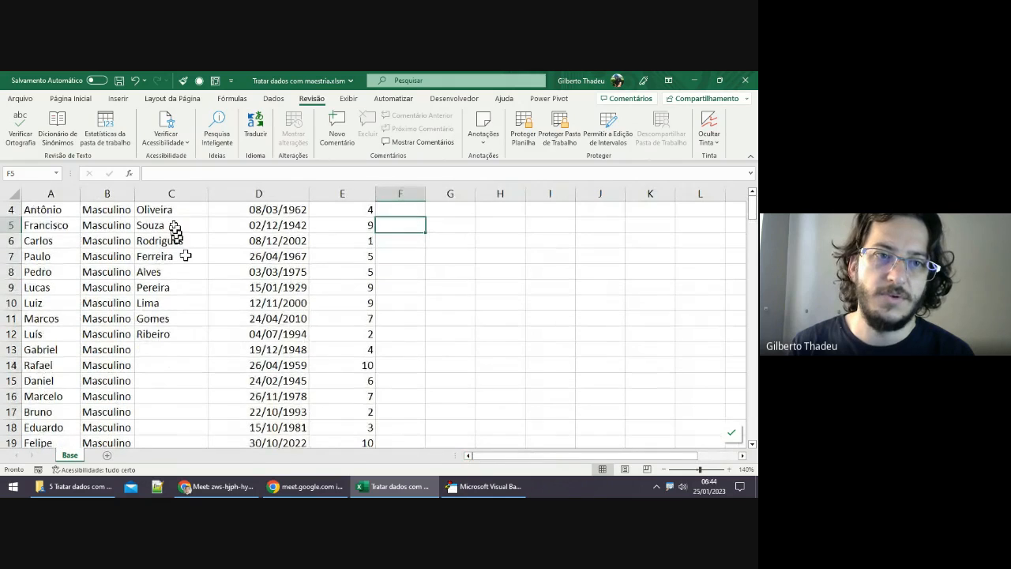
{"action": "left_click", "coordinate": [172, 219]}
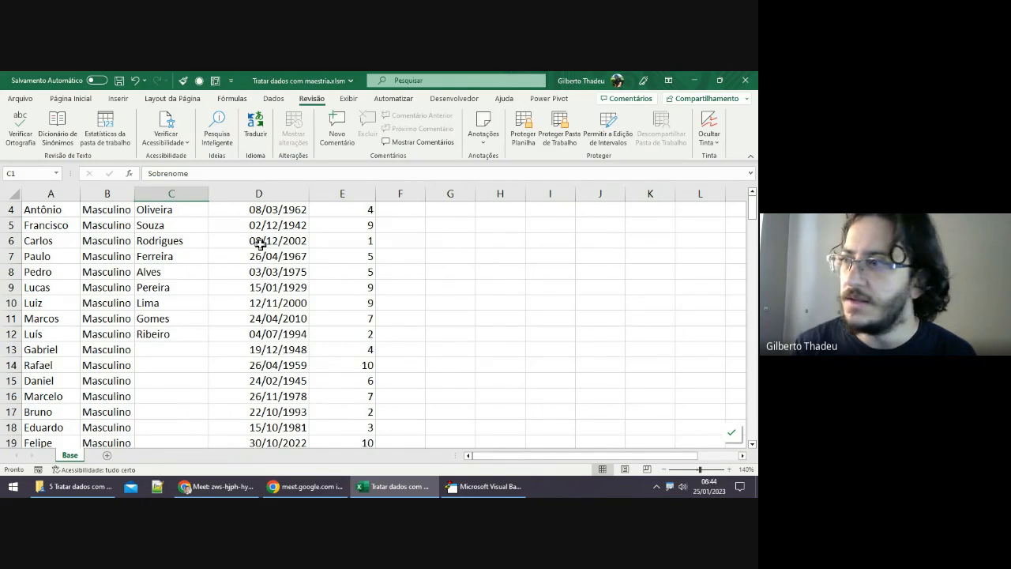
{"action": "key", "text": "Down"}
{"action": "key", "text": "Down"}
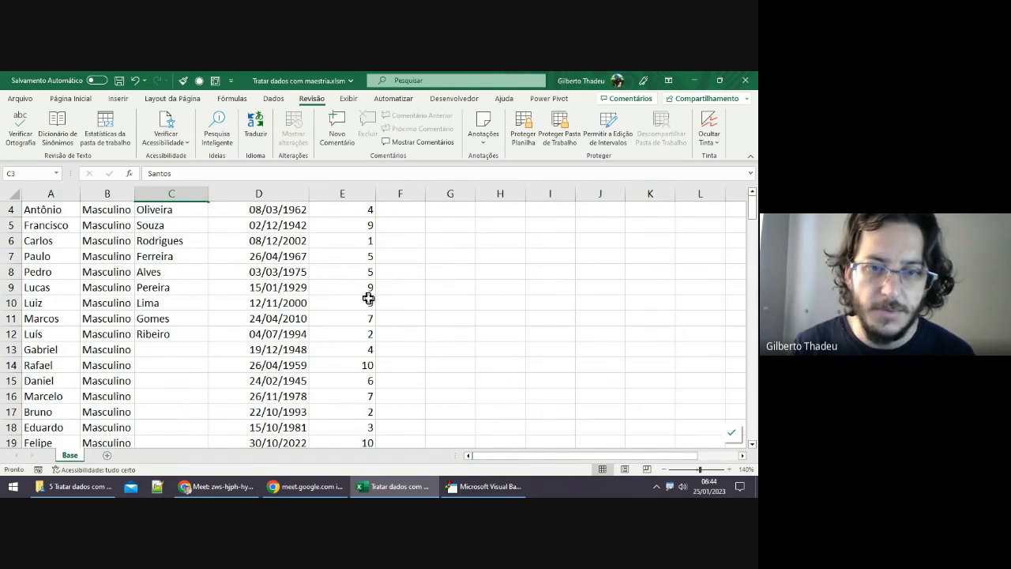
{"action": "scroll", "coordinate": [451, 308], "scroll_direction": "down", "scroll_amount": 4}
{"action": "scroll", "coordinate": [450, 306], "scroll_direction": "up", "scroll_amount": 5}
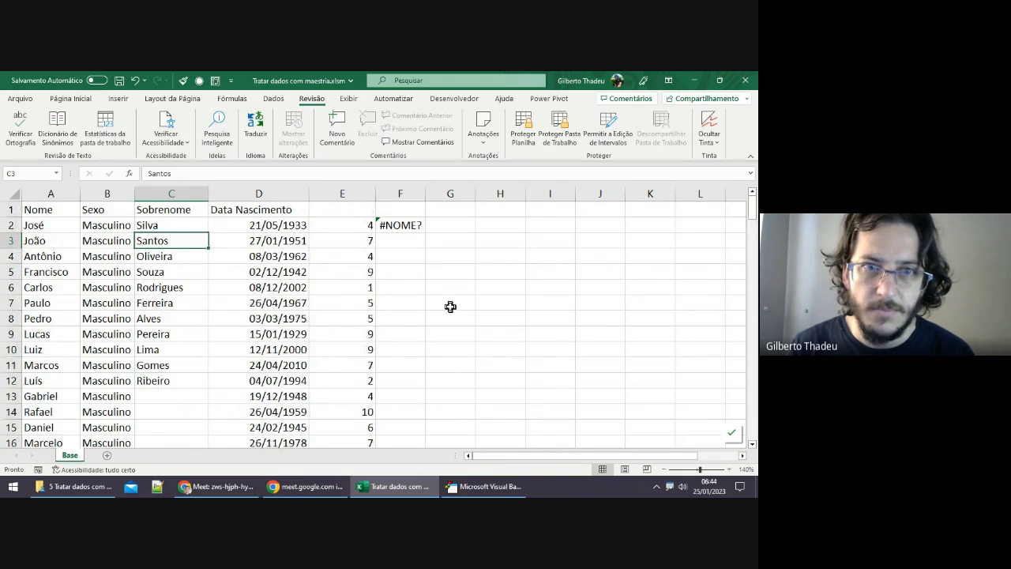
{"action": "left_click", "coordinate": [183, 226]}
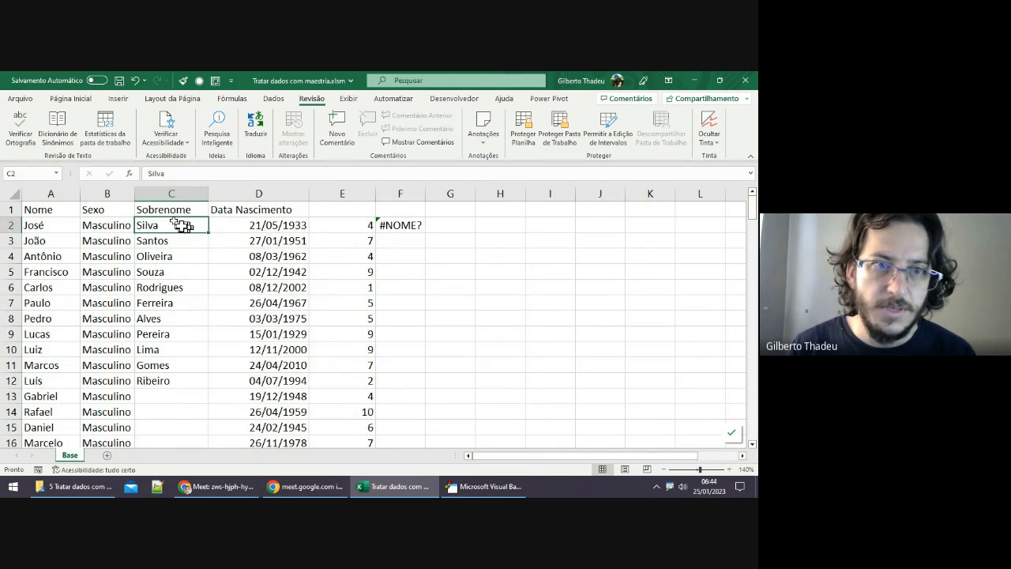
{"action": "left_click", "coordinate": [172, 194]}
{"action": "right_click", "coordinate": [173, 198]}
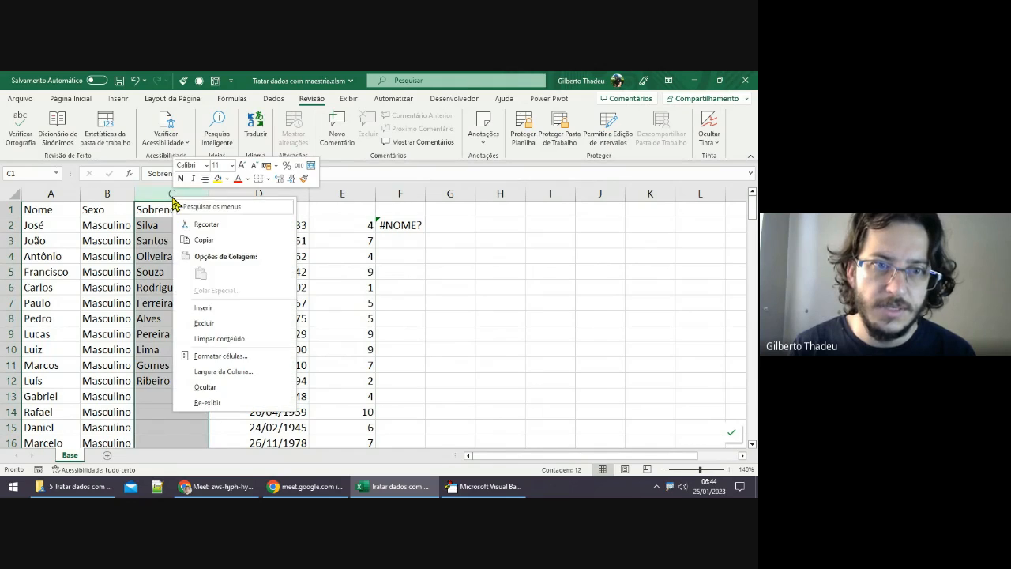
{"action": "key", "text": "Escape"}
{"action": "left_click", "coordinate": [193, 240]}
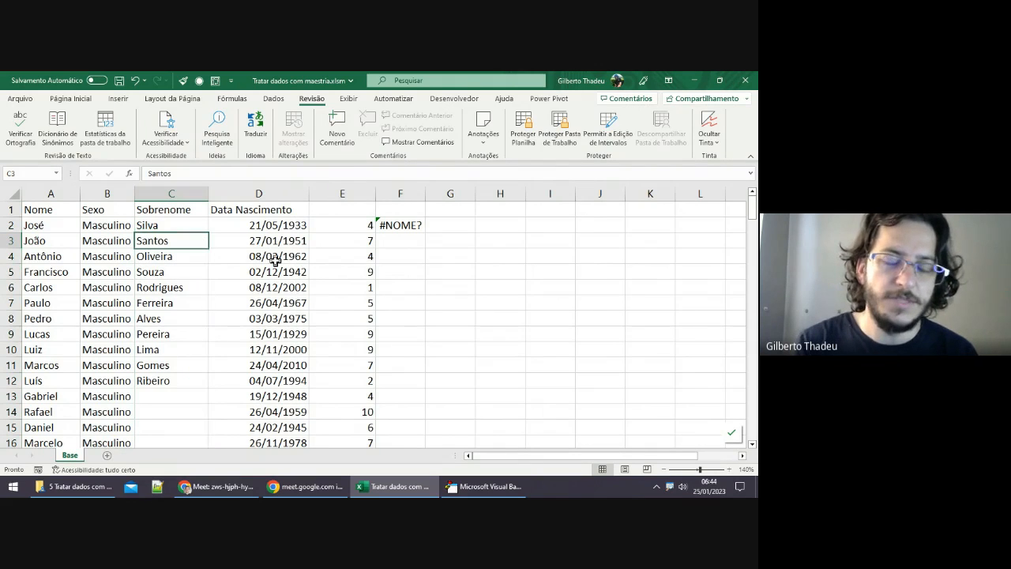
{"action": "key", "text": "Right"}
{"action": "key", "text": "Right"}
{"action": "key", "text": "Left"}
{"action": "key", "text": "Left"}
{"action": "key", "text": "Left"}
{"action": "key", "text": "Right"}
{"action": "key", "text": "Right"}
{"action": "key", "text": "Left"}
{"action": "key", "text": "Left"}
{"action": "key", "text": "Left"}
{"action": "key", "text": "Right"}
{"action": "key", "text": "Right"}
{"action": "key", "text": "Right"}
{"action": "key", "text": "Left"}
{"action": "key", "text": "Left"}
{"action": "key", "text": "Right"}
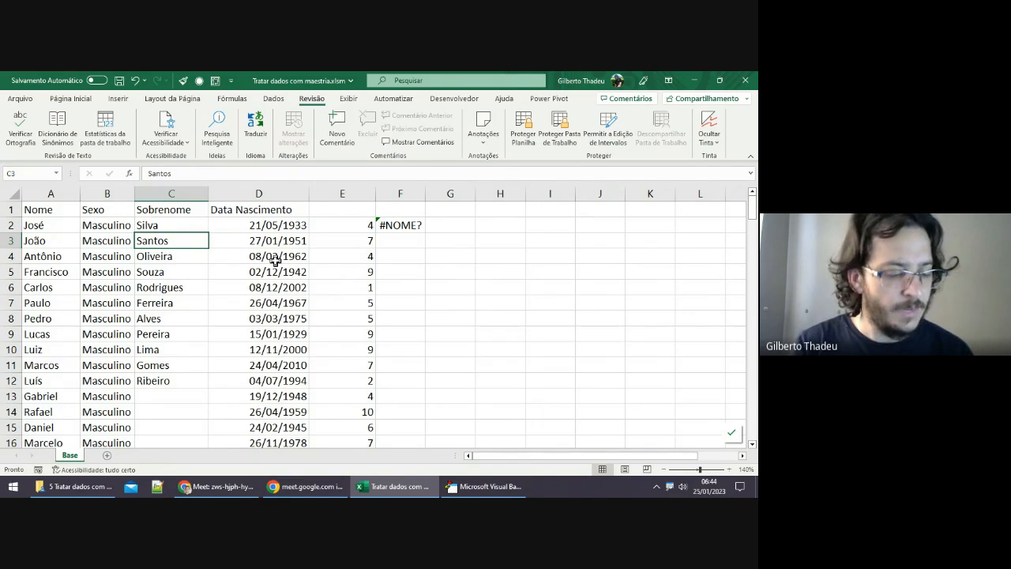
{"action": "key", "text": "shift+space"}
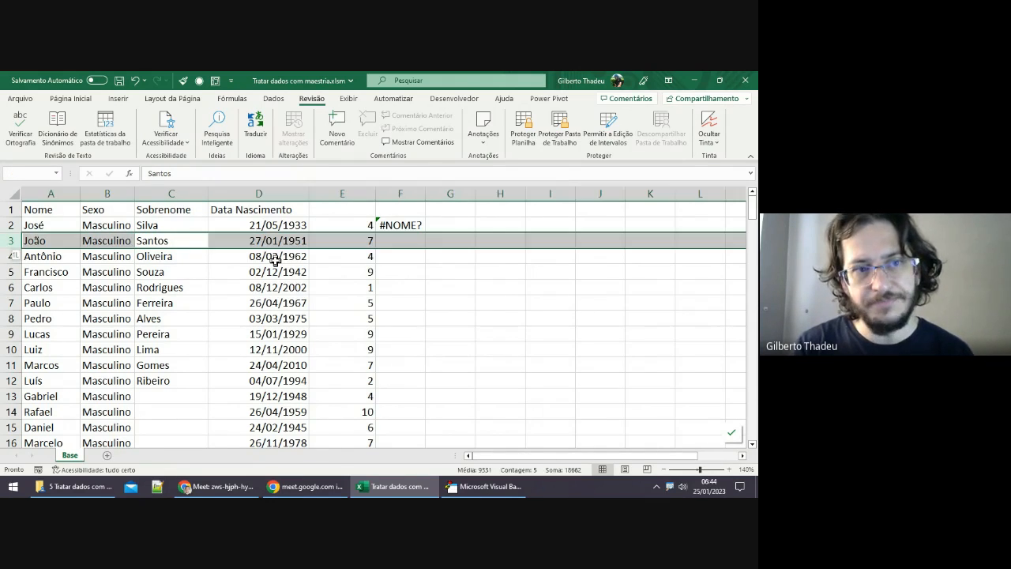
{"action": "key", "text": "Down"}
{"action": "key", "text": "Up"}
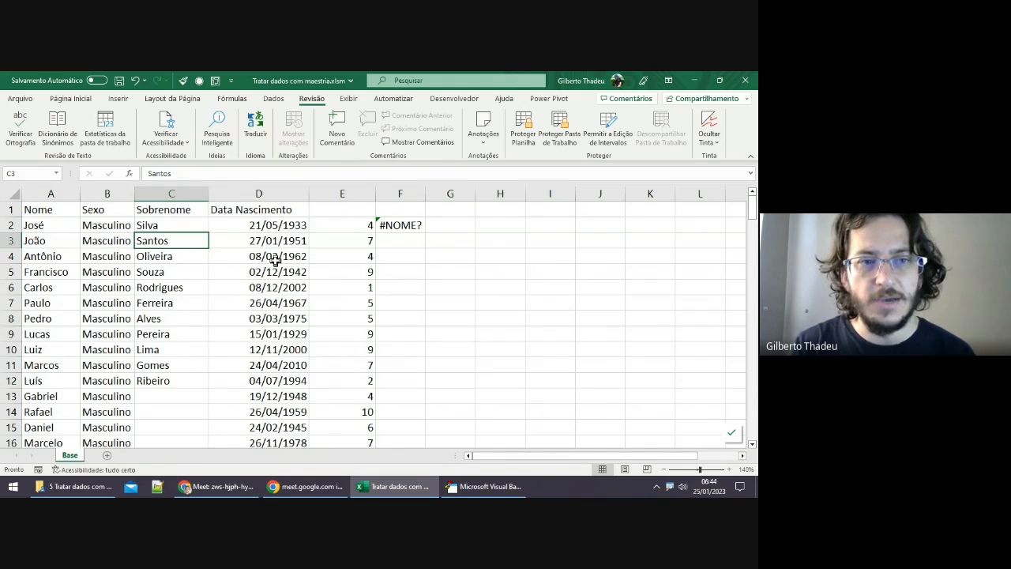
Step: Insert a blank column before Sobrenome and number the surnames in C2:C12 with the series 1 to 11
{"action": "key", "text": "ctrl+space"}
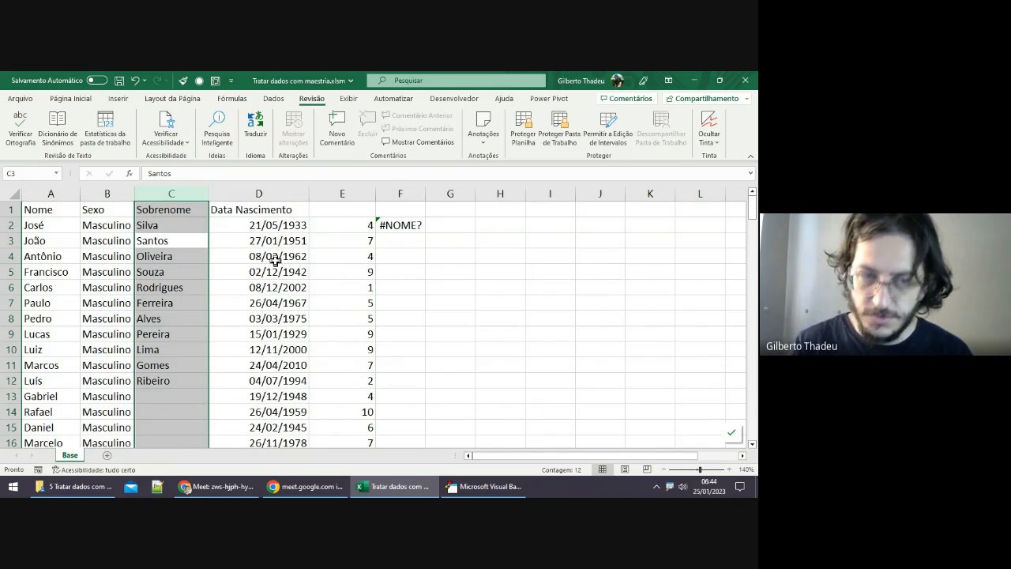
{"action": "key", "text": "ctrl+shift+plus"}
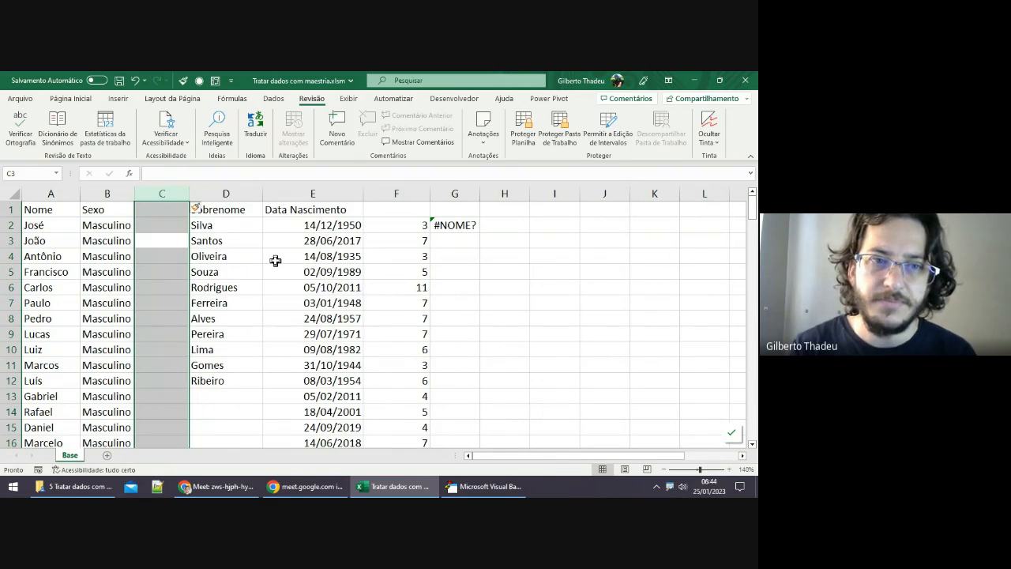
{"action": "key", "text": "Up"}
{"action": "key", "text": "Up"}
{"action": "key", "text": "Down"}
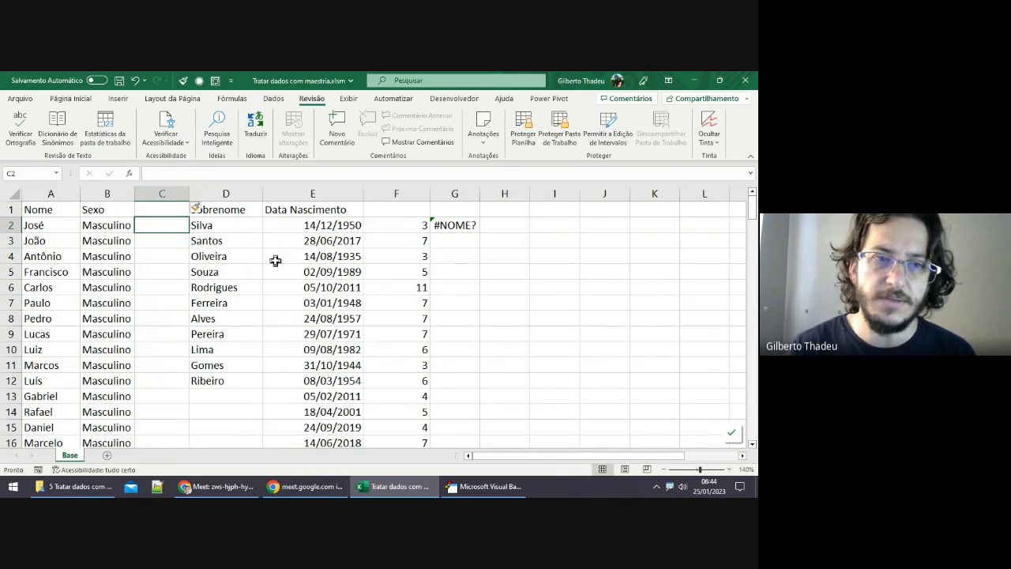
{"action": "type", "text": "1"}
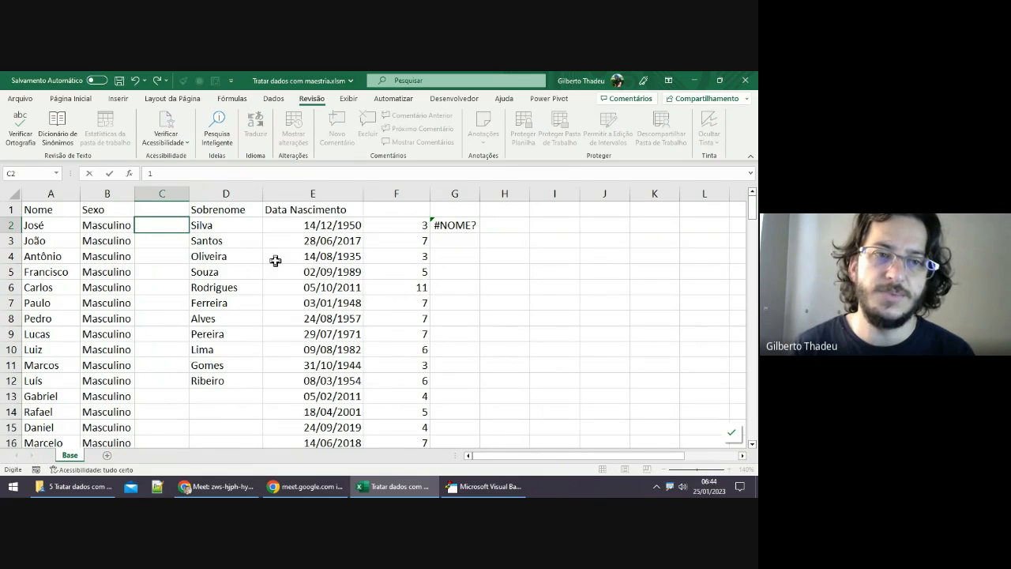
{"action": "key", "text": "Return"}
{"action": "type", "text": "2"}
{"action": "key", "text": "Return"}
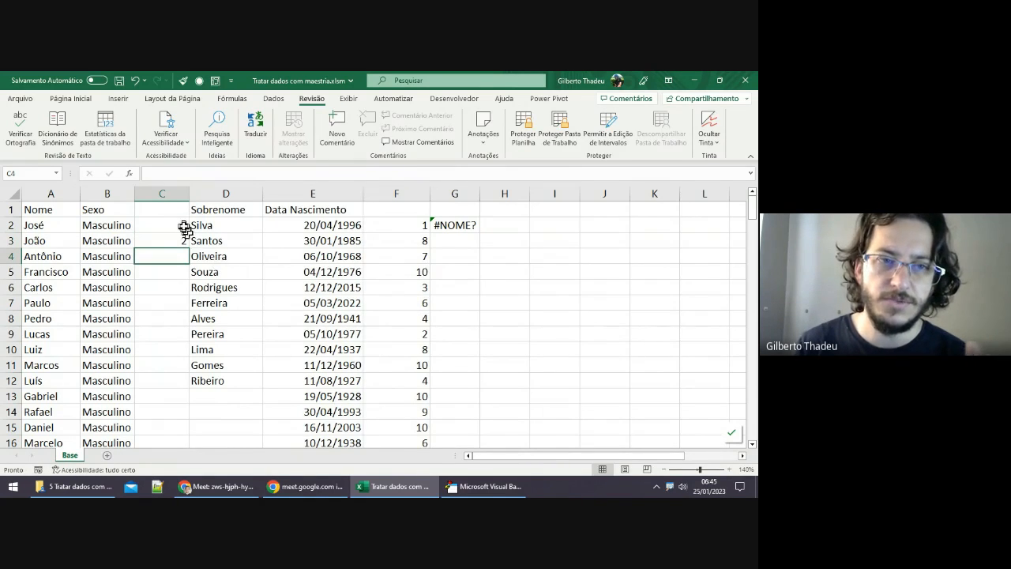
{"action": "left_click_drag", "start_coordinate": [179, 226], "coordinate": [193, 387]}
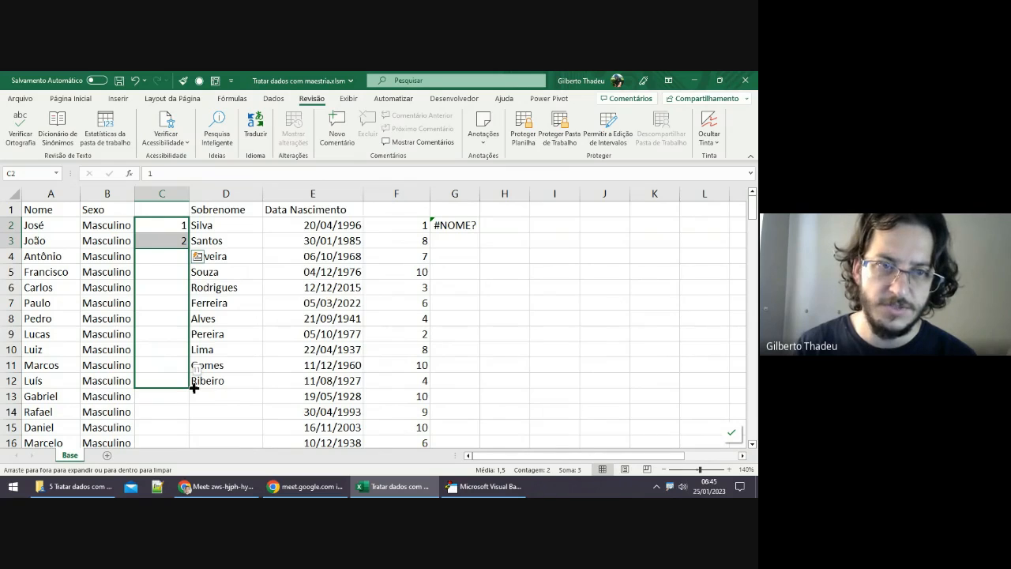
{"action": "left_click_drag", "start_coordinate": [194, 387], "coordinate": [193, 387]}
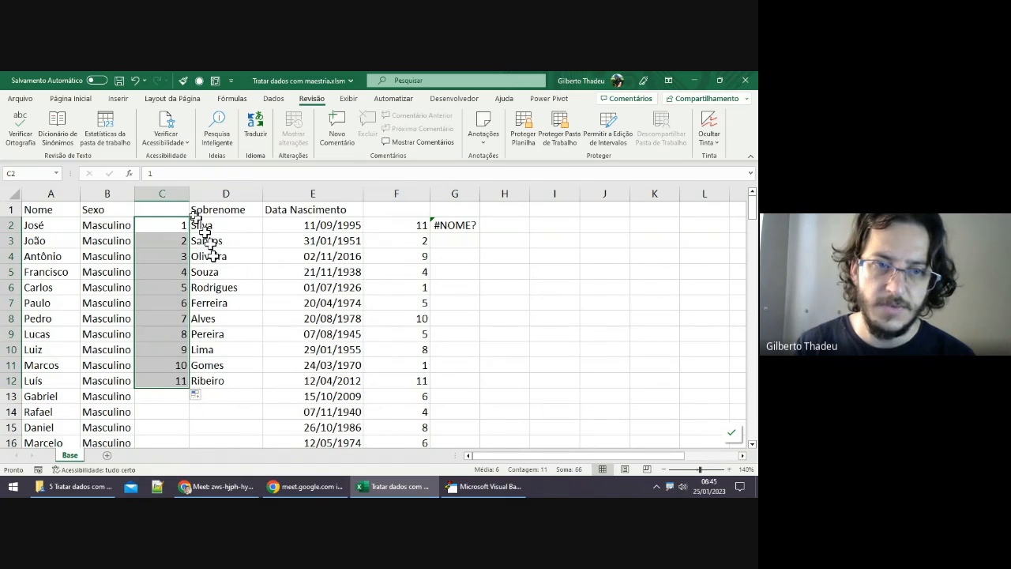
Step: Check the first and last index numbers in column C and highlight the number-and-surname table C2:D12
{"action": "left_click", "coordinate": [174, 379]}
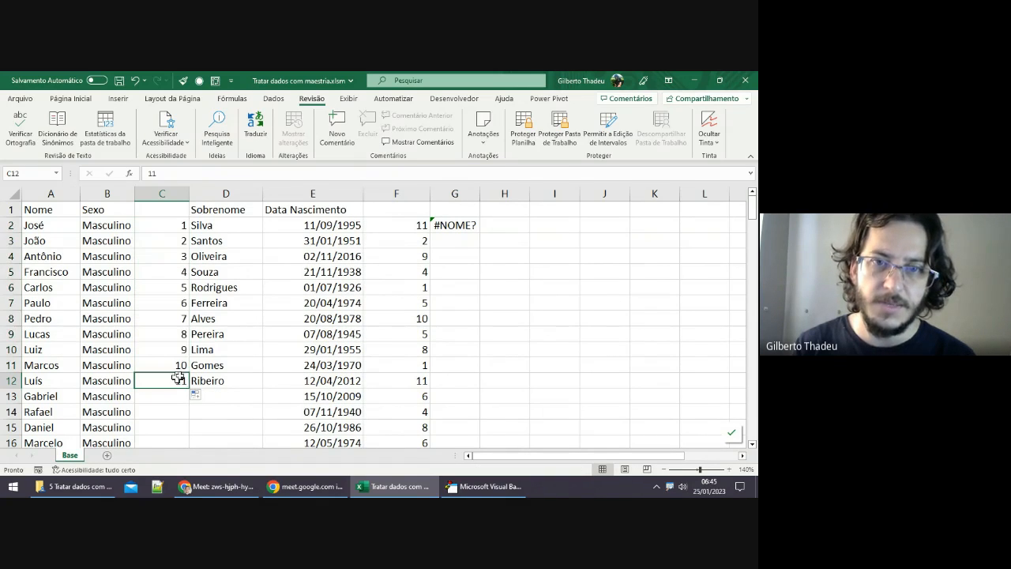
{"action": "left_click", "coordinate": [180, 227]}
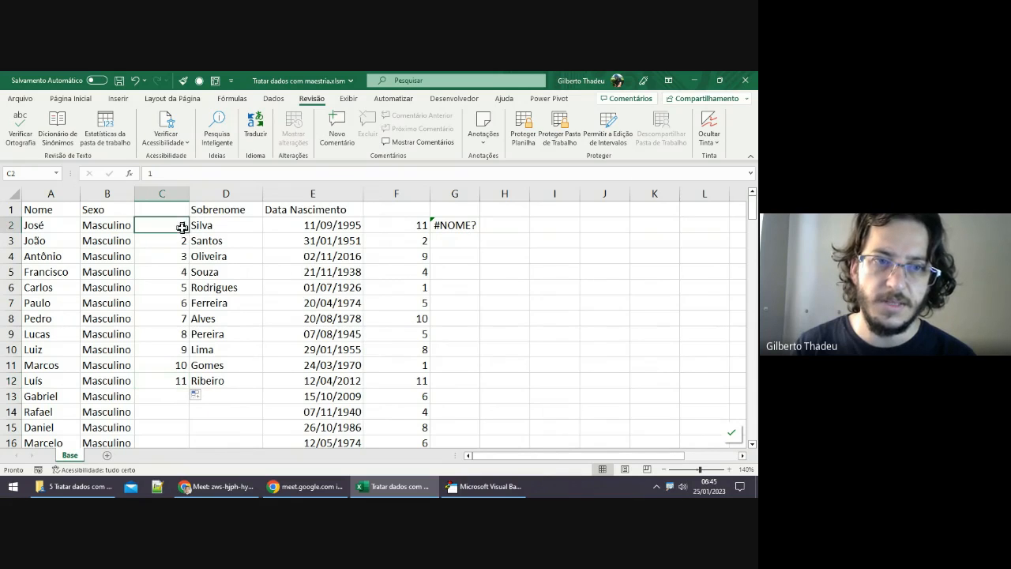
{"action": "left_click_drag", "start_coordinate": [172, 226], "coordinate": [230, 384]}
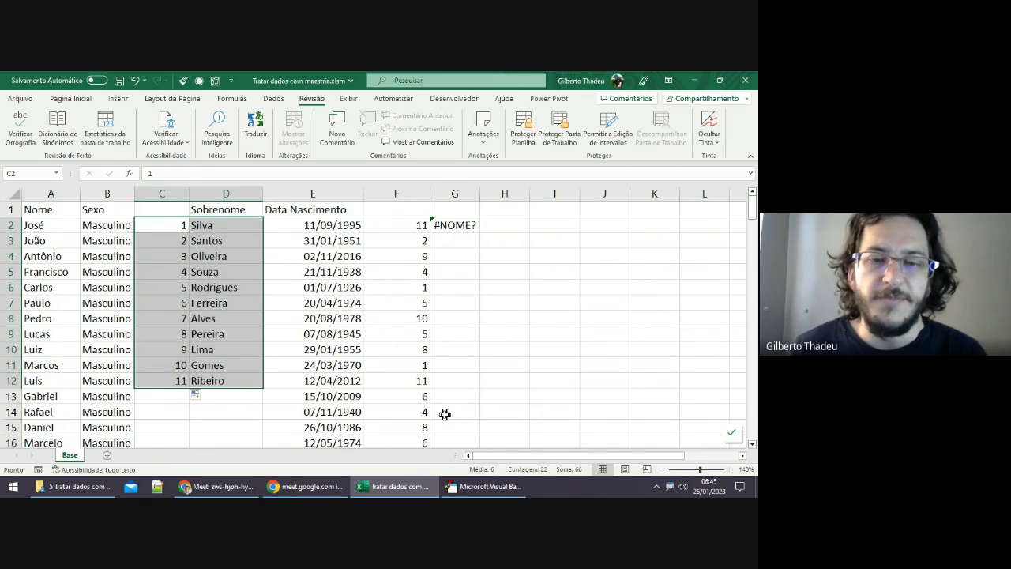
{"action": "left_click", "coordinate": [458, 226]}
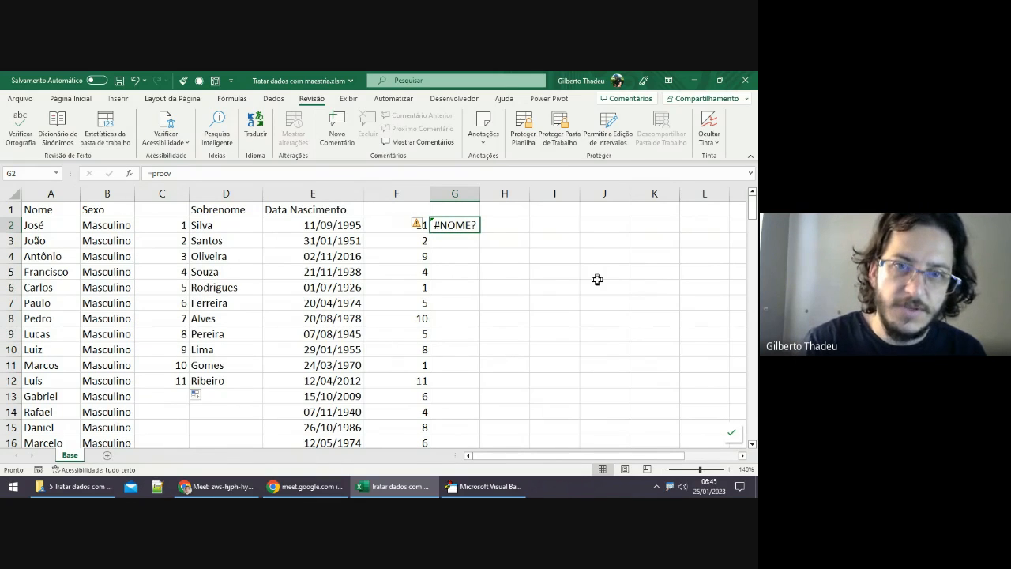
{"action": "type", "text": "="}
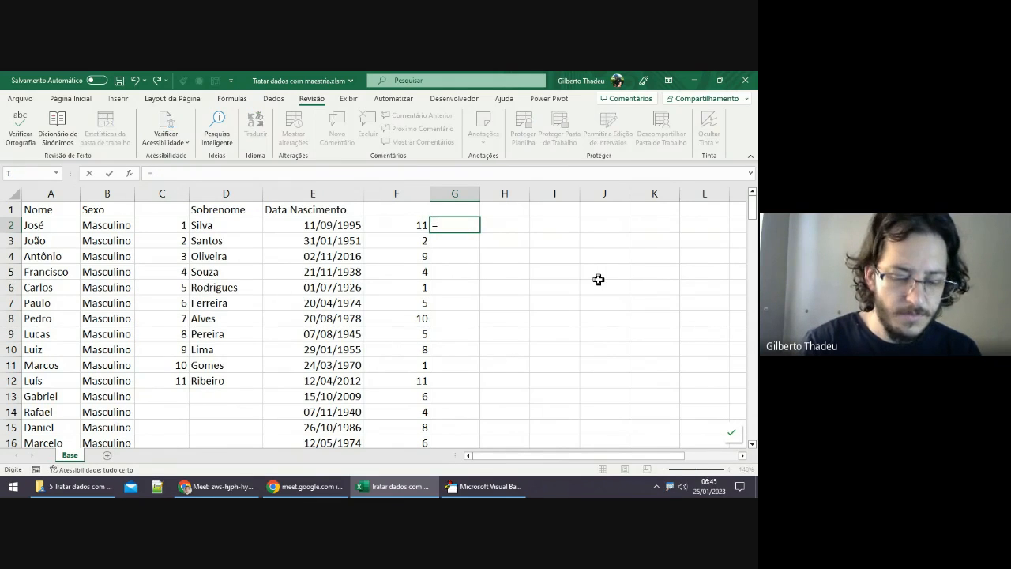
{"action": "type", "text": "procv"}
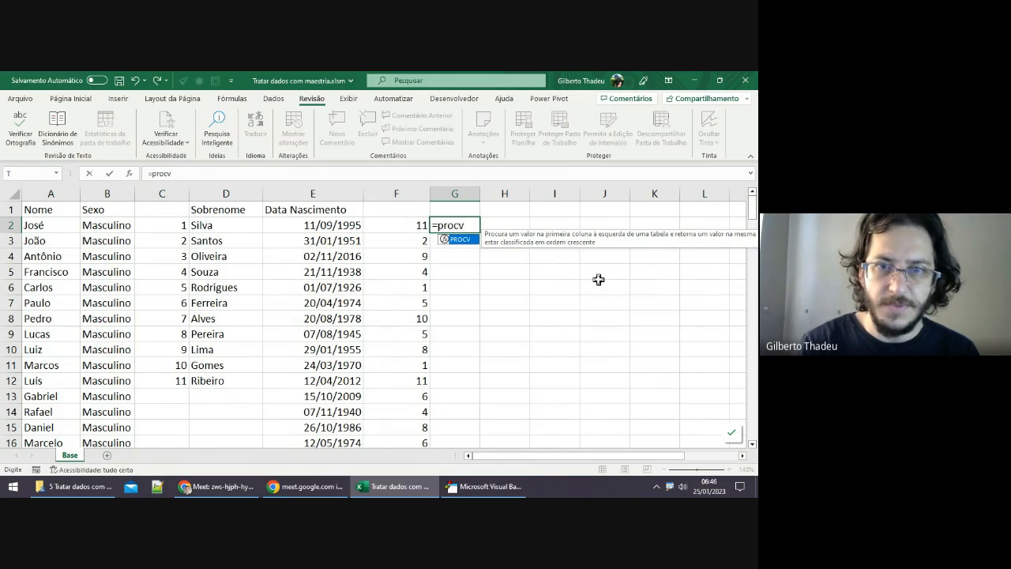
{"action": "type", "text": "("}
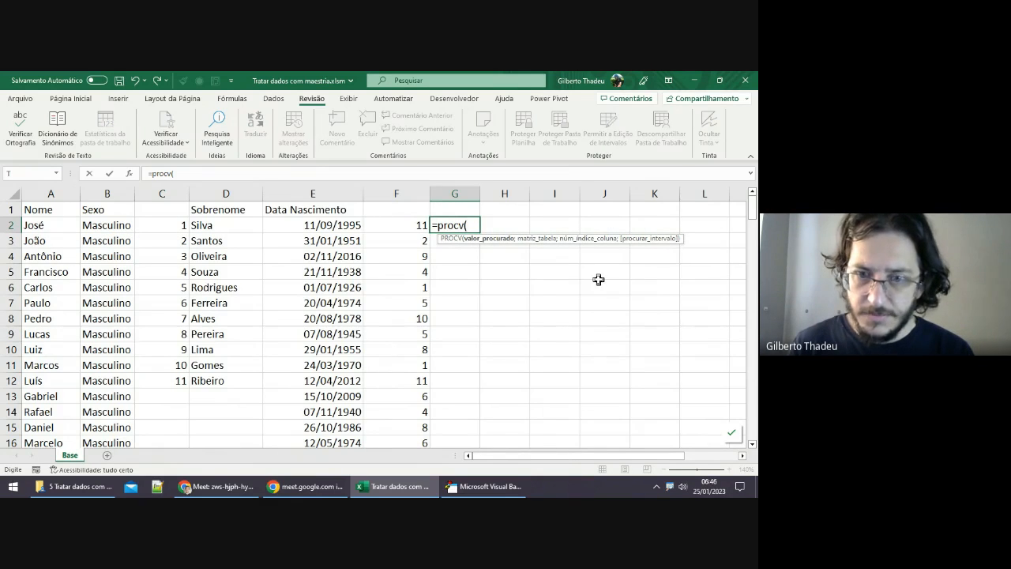
{"action": "key", "text": "Escape"}
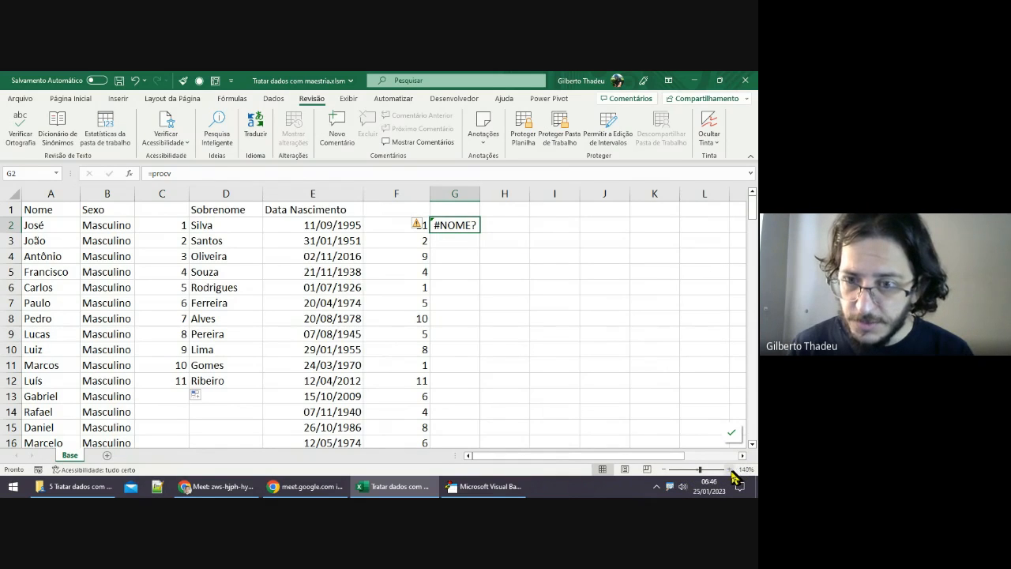
Step: Replace the content of G2 with the start of a PROCV formula that uses F2 as the lookup value
{"action": "left_click", "coordinate": [729, 469]}
{"action": "left_click", "coordinate": [729, 469]}
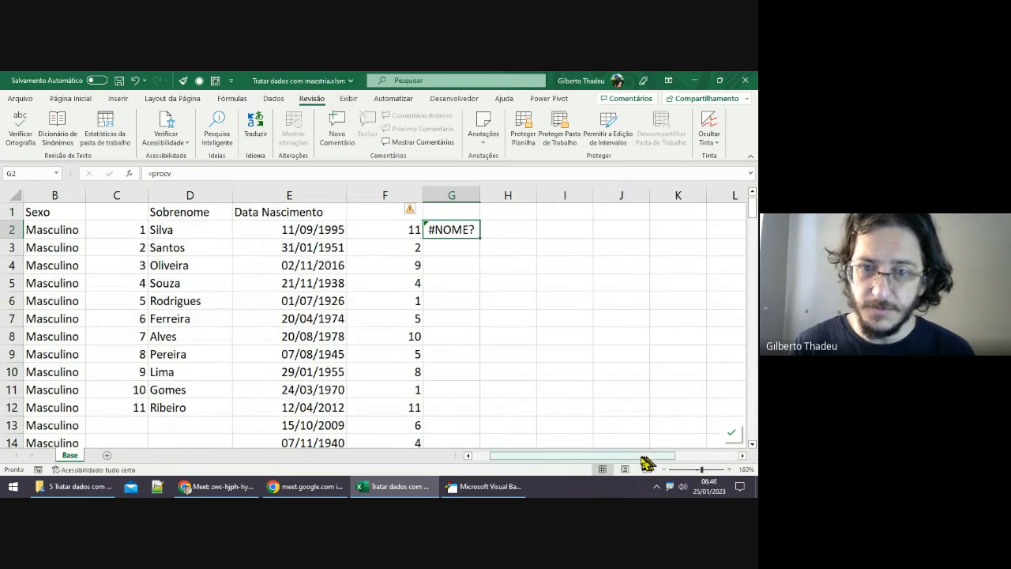
{"action": "left_click_drag", "start_coordinate": [638, 457], "coordinate": [609, 456]}
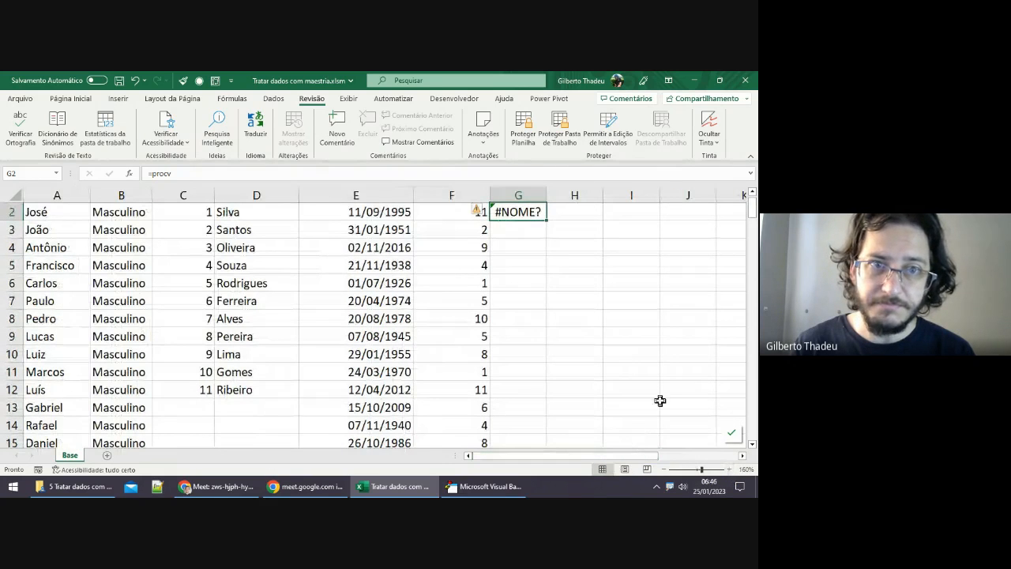
{"action": "scroll", "coordinate": [659, 401], "scroll_direction": "up", "scroll_amount": 1}
{"action": "left_click_drag", "start_coordinate": [640, 462], "coordinate": [673, 461]}
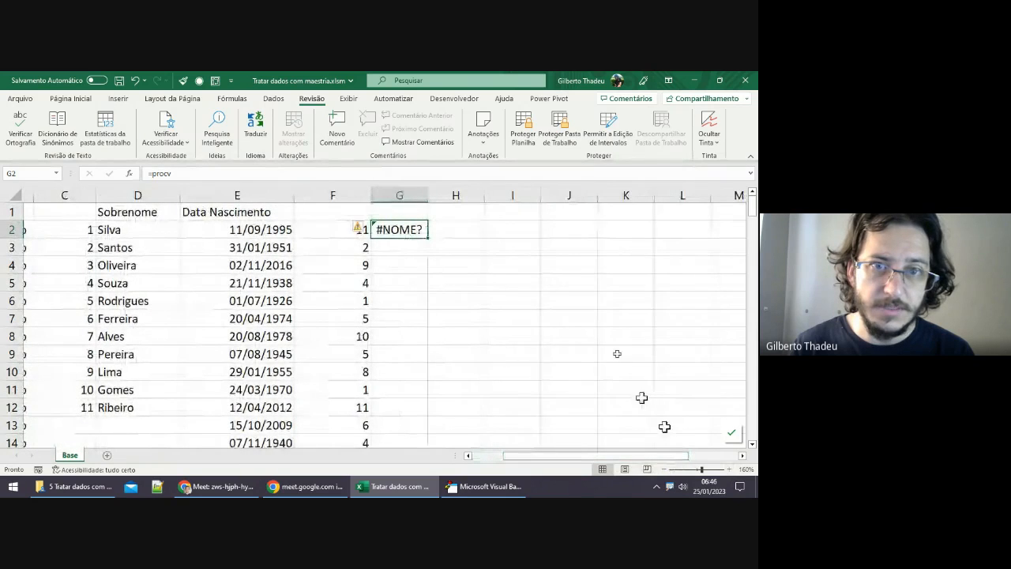
{"action": "left_click", "coordinate": [455, 263]}
{"action": "left_click", "coordinate": [404, 230]}
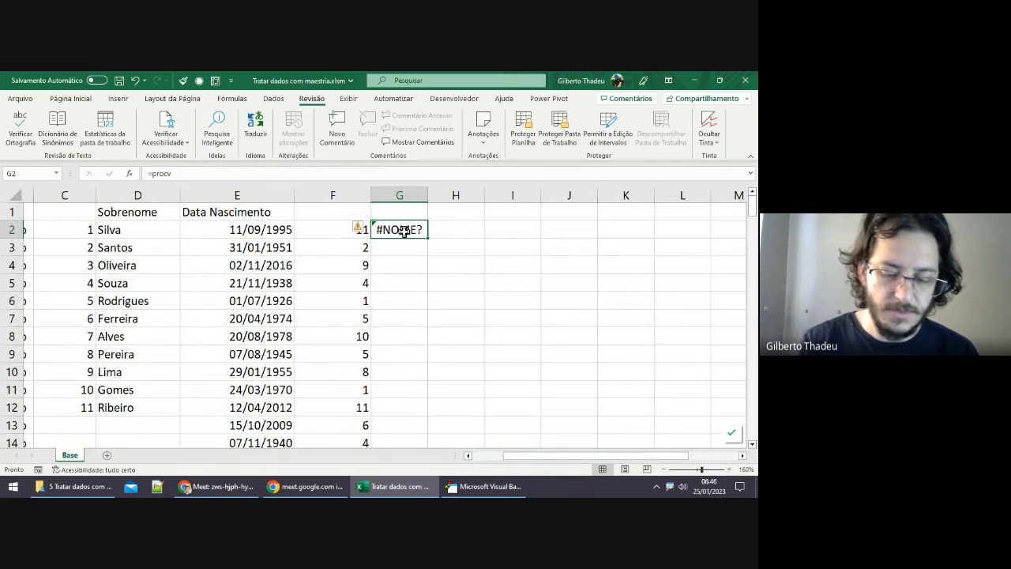
{"action": "type", "text": "=pro"}
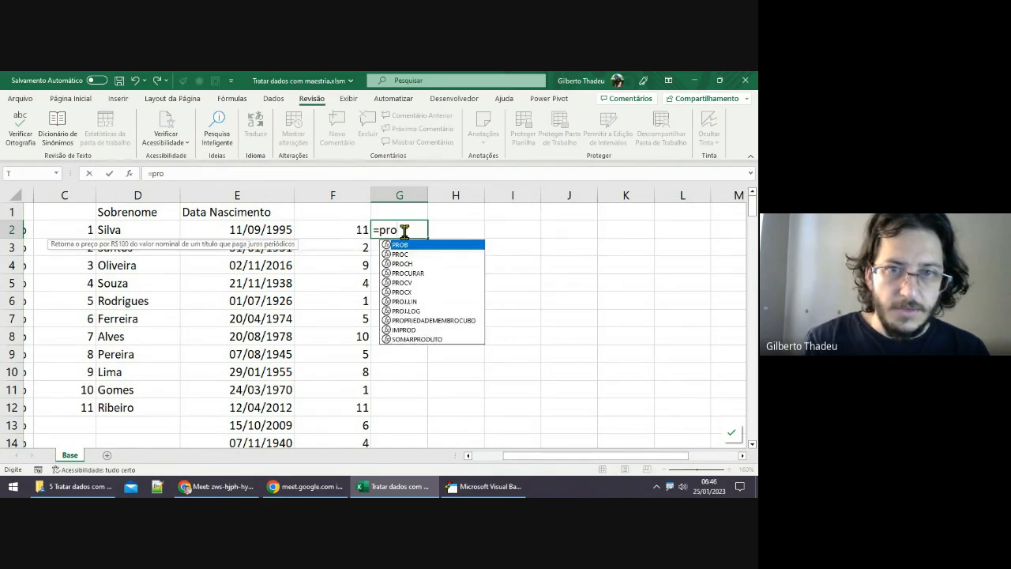
{"action": "type", "text": "cv("}
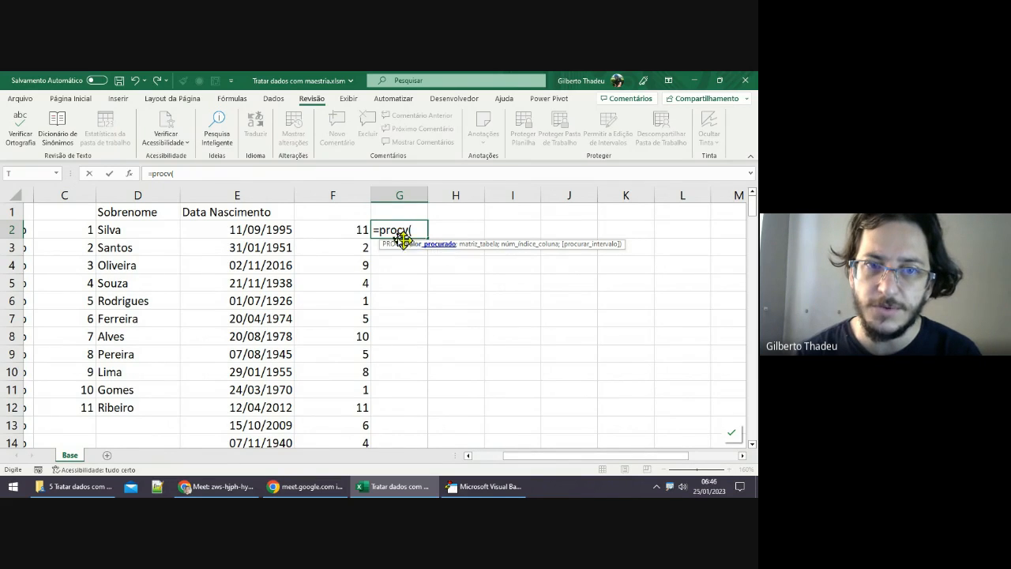
{"action": "left_click", "coordinate": [358, 230]}
{"action": "left_click", "coordinate": [358, 229]}
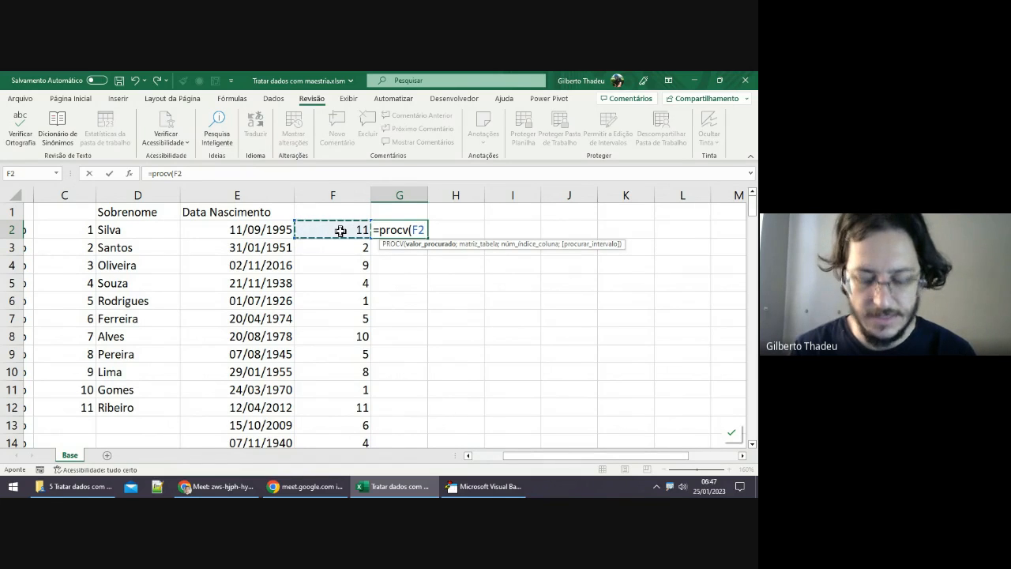
Step: Add the number-and-surname range C2:D12 as the table argument of the PROCV formula in G2
{"action": "type", "text": ";"}
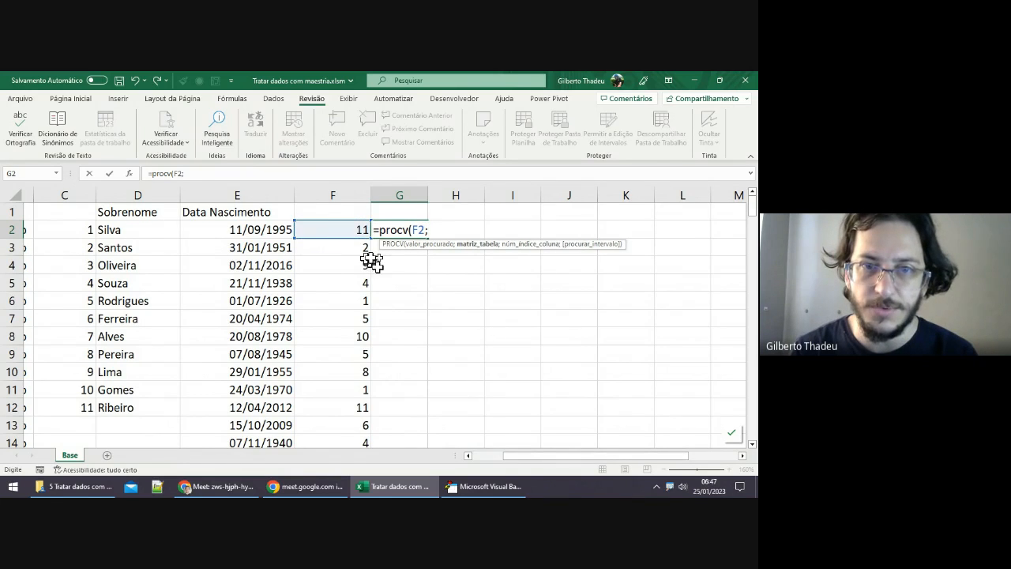
{"action": "left_click", "coordinate": [83, 228]}
{"action": "left_click_drag", "start_coordinate": [83, 228], "coordinate": [144, 409]}
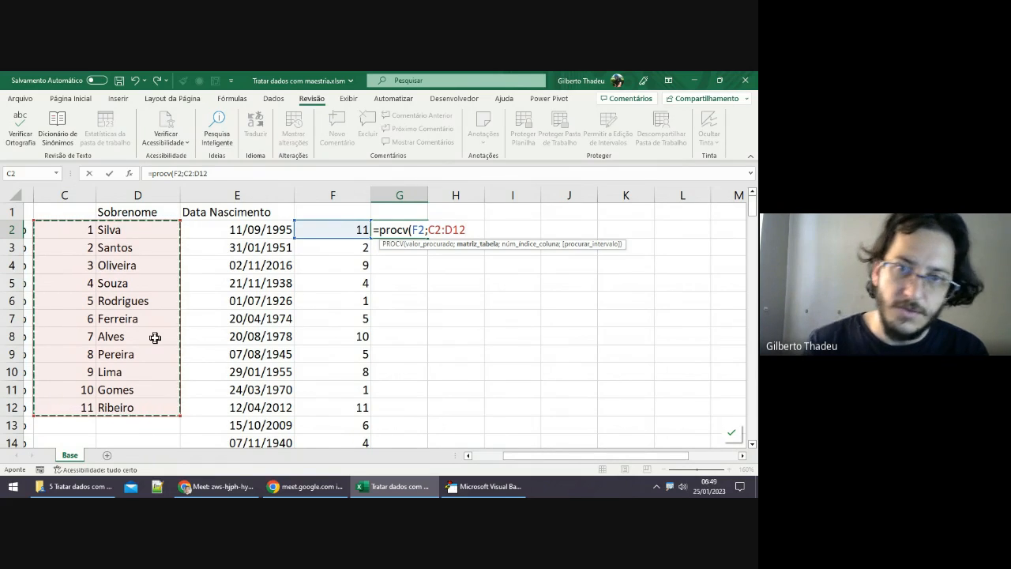
Step: Make the PROCV table range absolute as $C$2:$D$12 and set the column index argument to 2
{"action": "left_click_drag", "start_coordinate": [466, 229], "coordinate": [433, 229]}
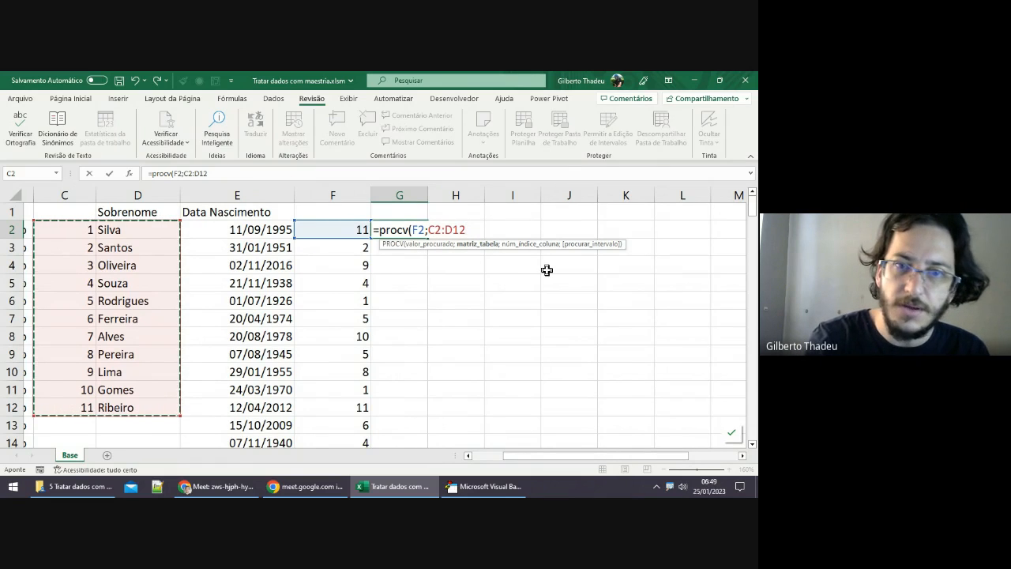
{"action": "key", "text": "F4"}
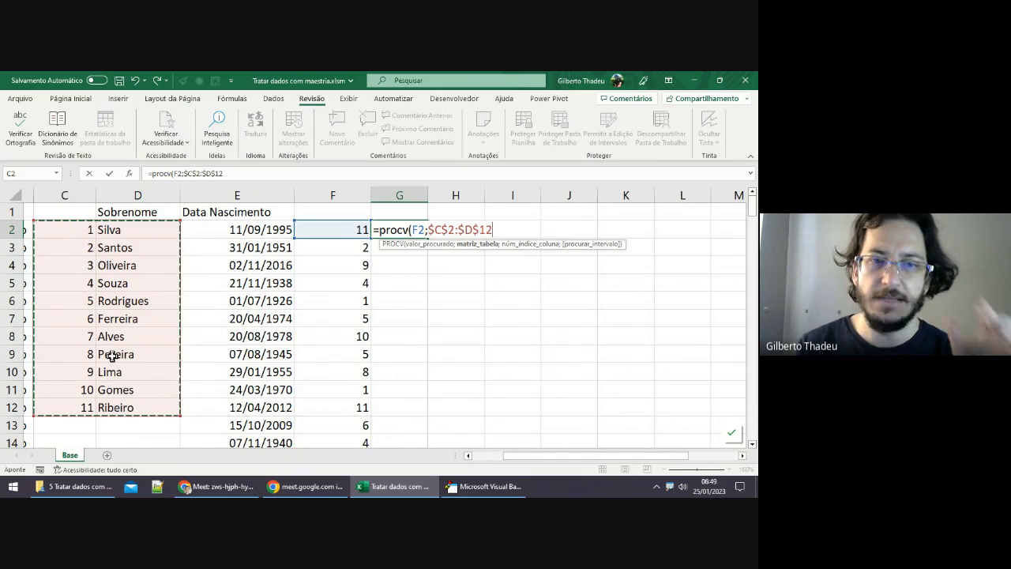
{"action": "type", "text": ";"}
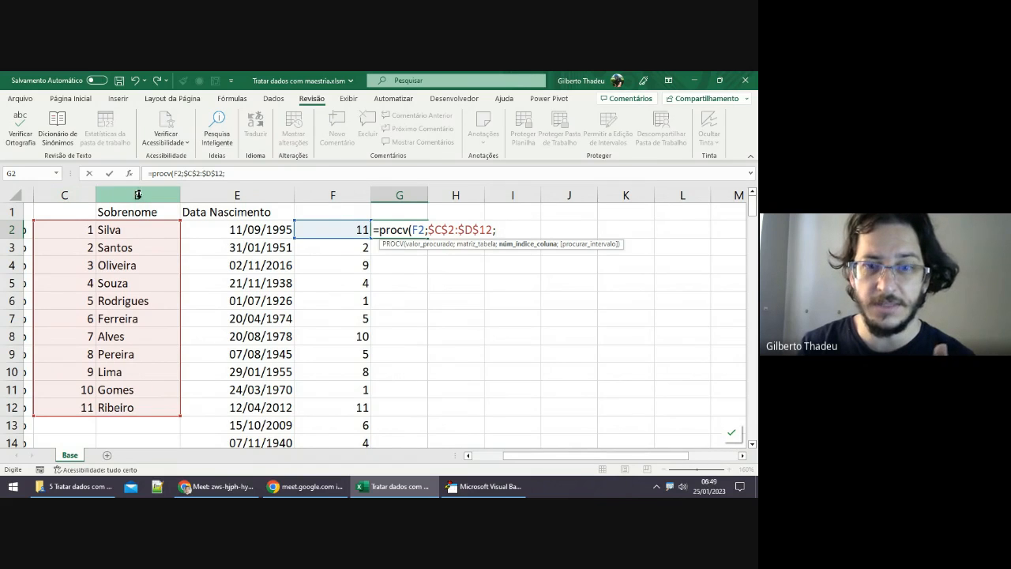
{"action": "left_click_drag", "start_coordinate": [553, 462], "coordinate": [503, 460]}
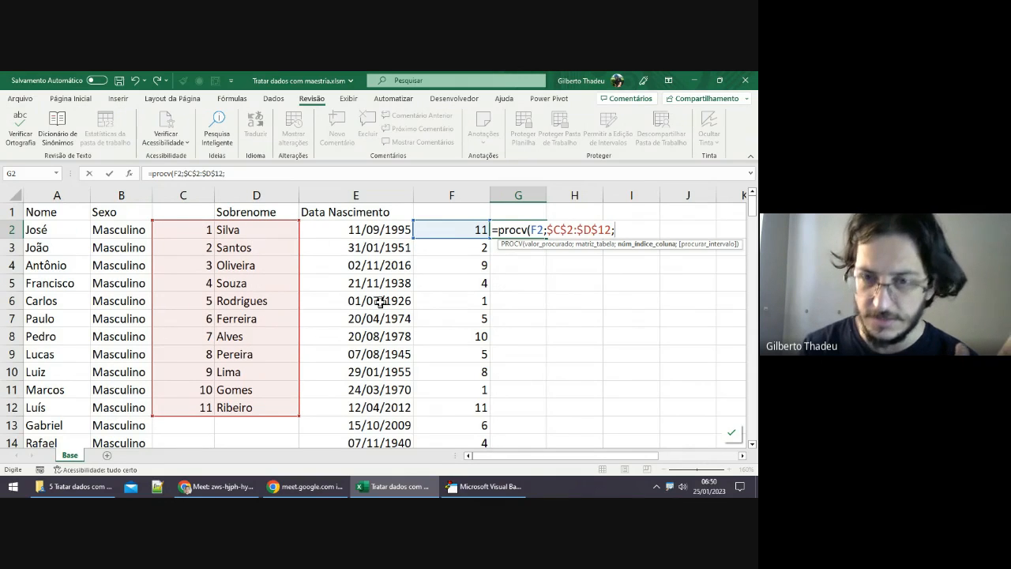
{"action": "type", "text": "2"}
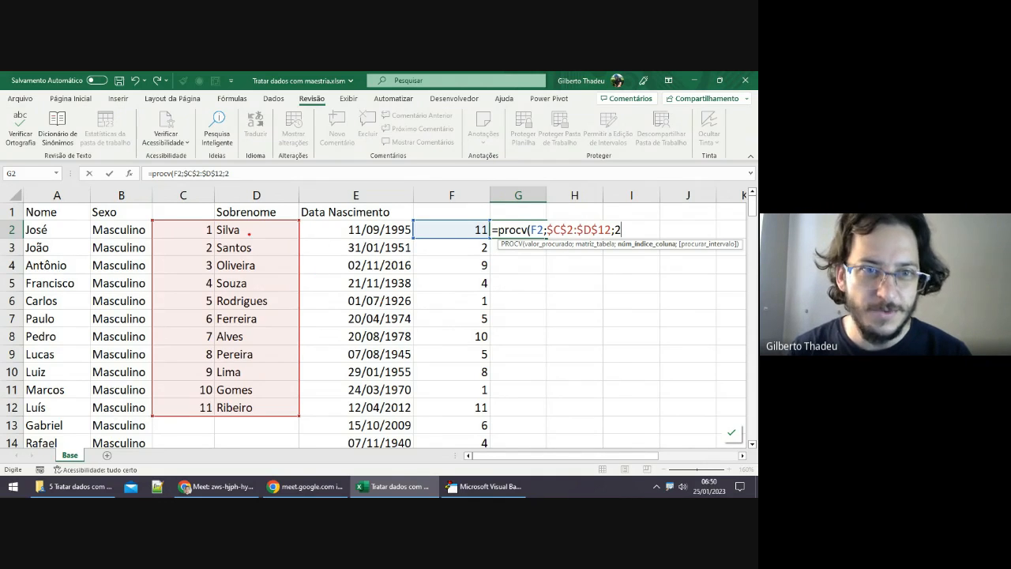
{"action": "mouse_move", "coordinate": [192, 220]}
{"action": "left_mouse_down"}
{"action": "mouse_move", "coordinate": [163, 308]}
{"action": "mouse_move", "coordinate": [181, 411]}
{"action": "mouse_move", "coordinate": [205, 414]}
{"action": "mouse_move", "coordinate": [218, 356]}
{"action": "mouse_move", "coordinate": [206, 216]}
{"action": "mouse_move", "coordinate": [175, 215]}
{"action": "mouse_move", "coordinate": [266, 226]}
{"action": "mouse_move", "coordinate": [294, 308]}
{"action": "mouse_move", "coordinate": [289, 419]}
{"action": "mouse_move", "coordinate": [215, 415]}
{"action": "mouse_move", "coordinate": [218, 231]}
{"action": "mouse_move", "coordinate": [148, 226]}
{"action": "mouse_move", "coordinate": [143, 395]}
{"action": "mouse_move", "coordinate": [158, 436]}
{"action": "mouse_move", "coordinate": [286, 440]}
{"action": "mouse_move", "coordinate": [346, 349]}
{"action": "mouse_move", "coordinate": [297, 210]}
{"action": "mouse_move", "coordinate": [165, 201]}
{"action": "mouse_move", "coordinate": [150, 218]}
{"action": "left_mouse_up"}
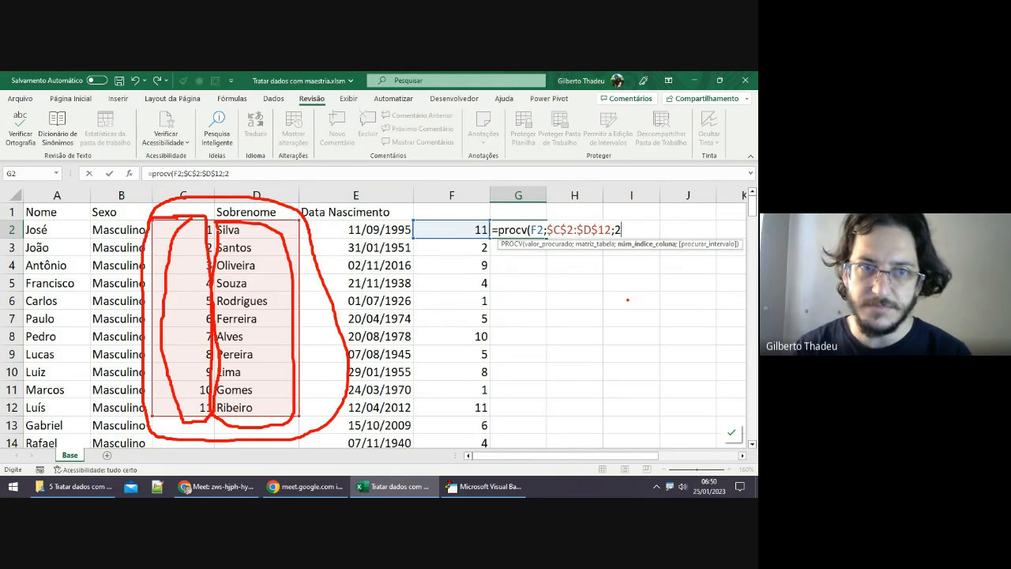
{"action": "key", "text": "Escape"}
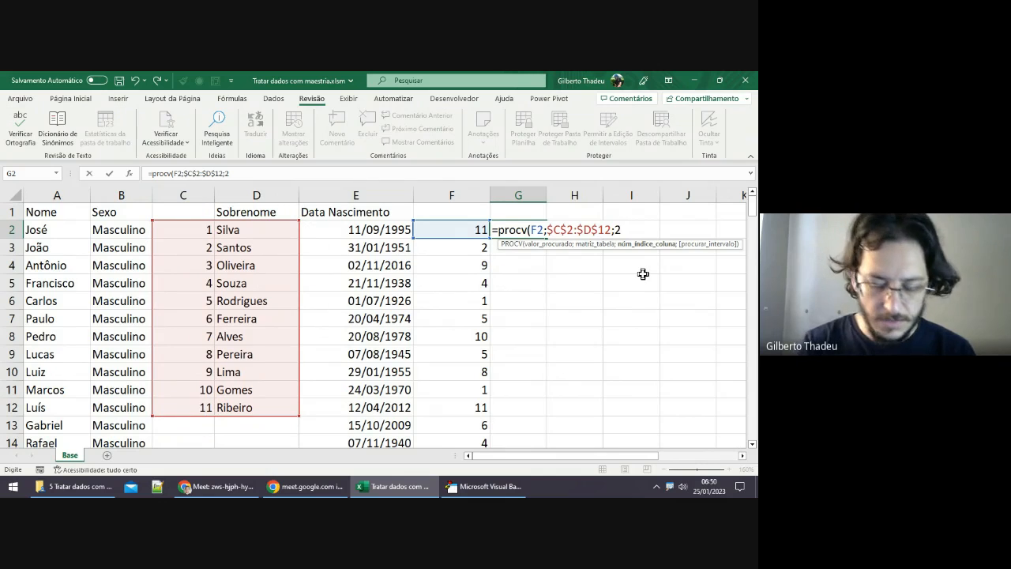
Step: Complete the PROCV formula in G2 with 0 as the exact-match argument, close it and enter it
{"action": "type", "text": ";0"}
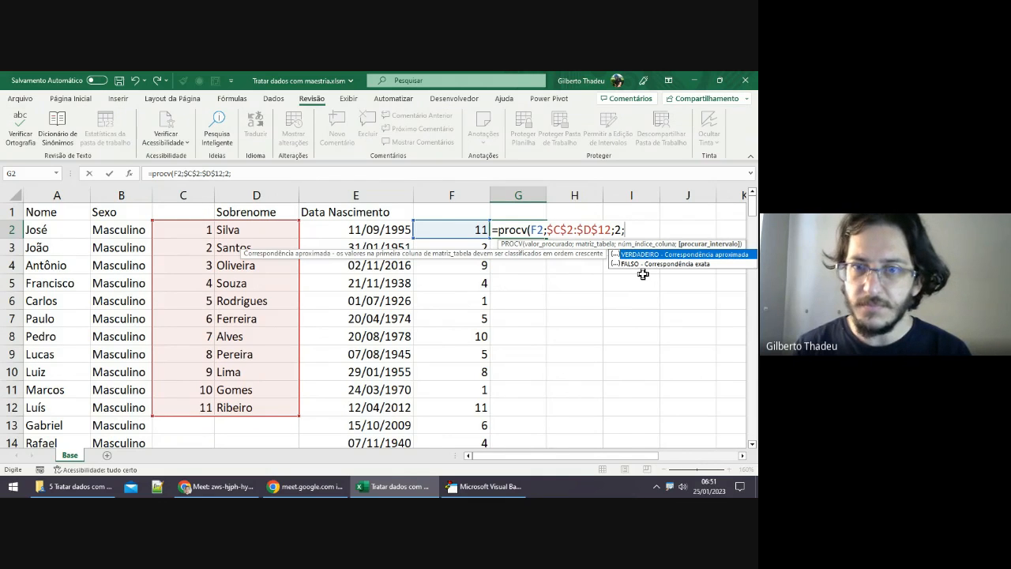
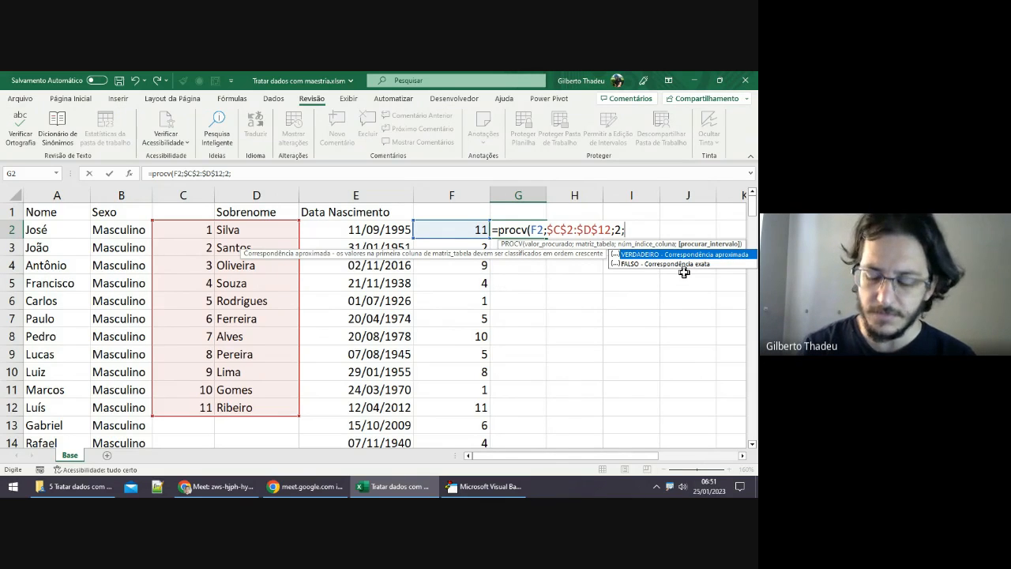
{"action": "type", "text": "0"}
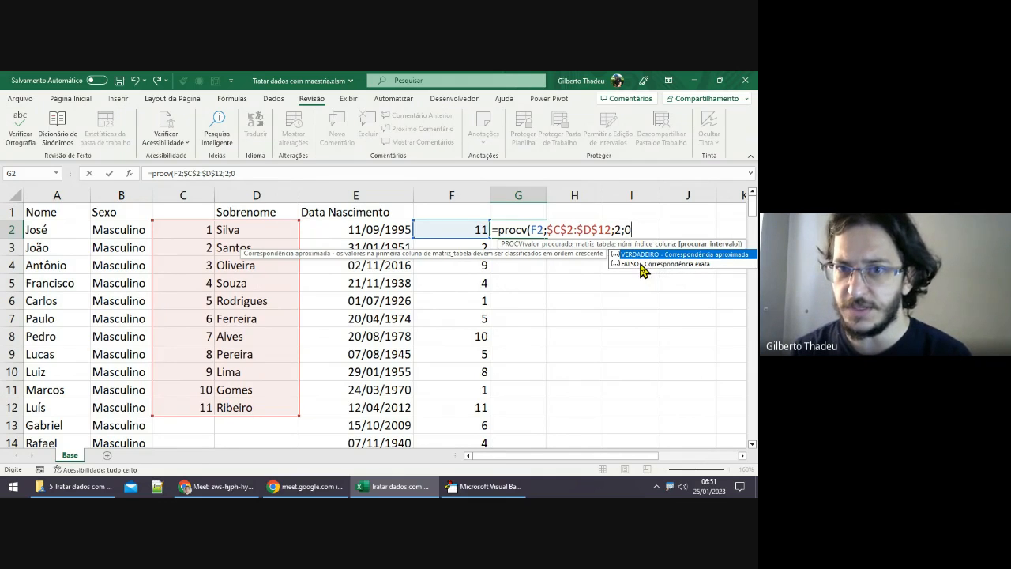
{"action": "left_click", "coordinate": [642, 270]}
{"action": "double_click", "coordinate": [641, 266]}
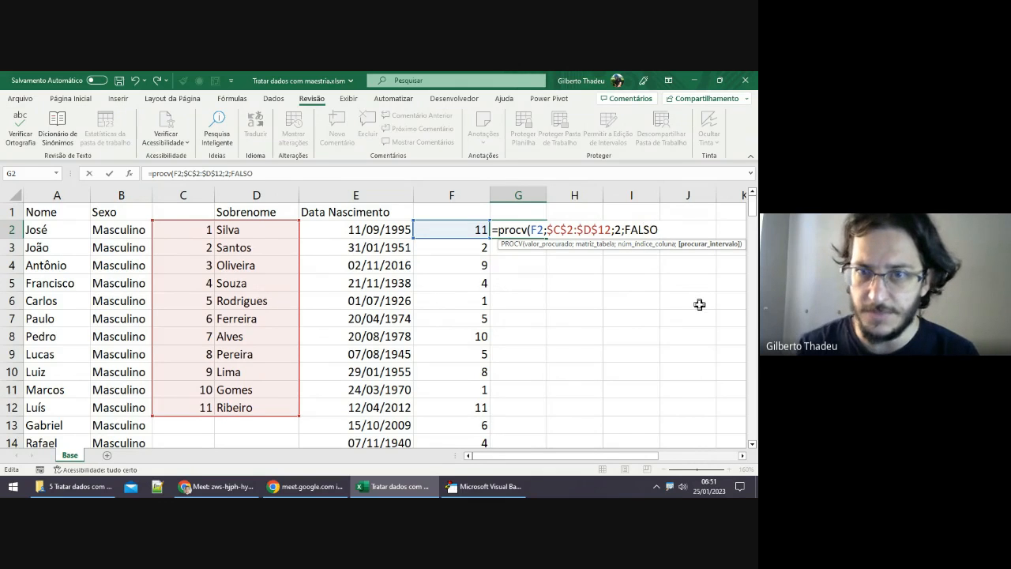
{"action": "double_click", "coordinate": [641, 230]}
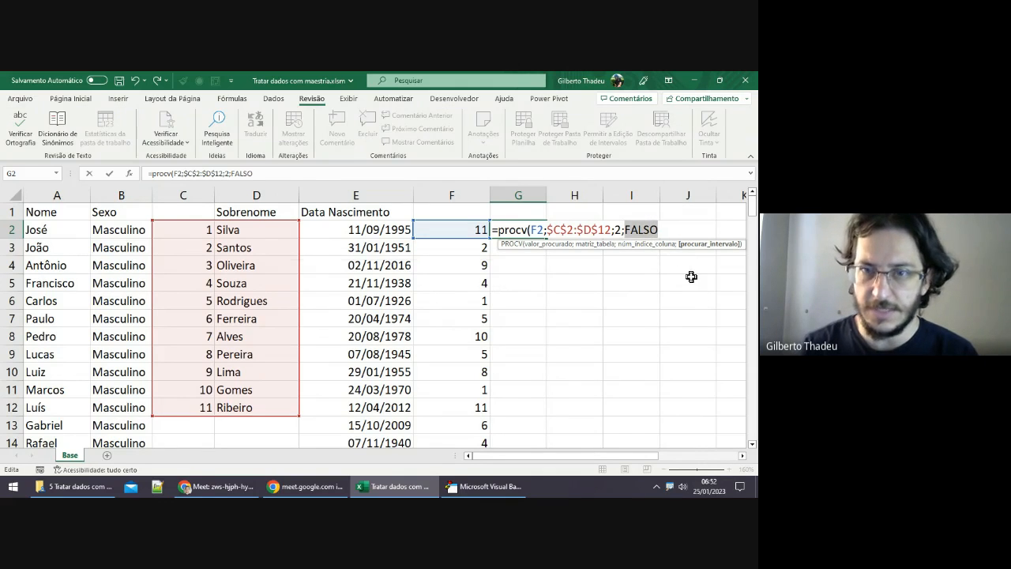
{"action": "type", "text": "0)"}
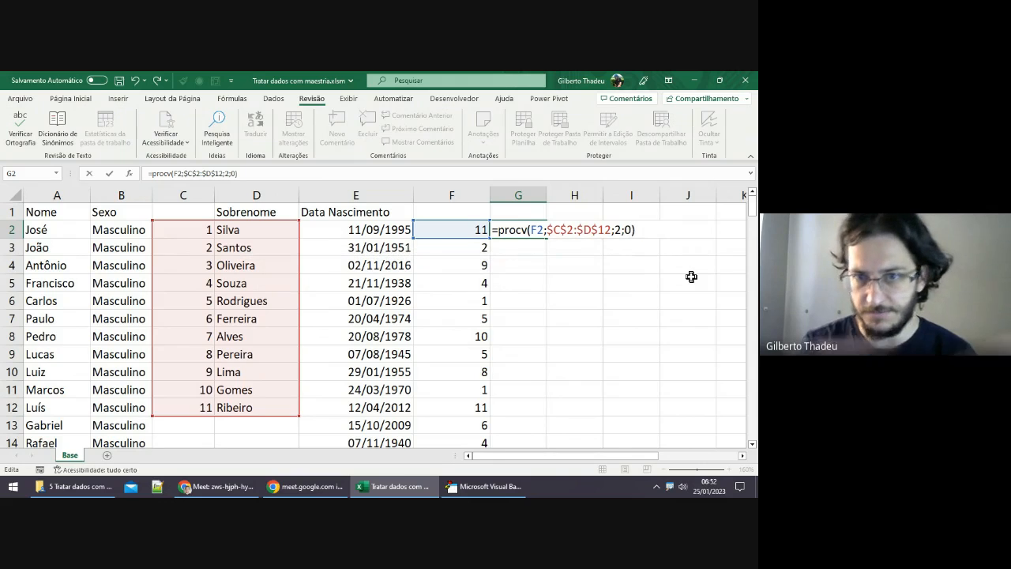
{"action": "key", "text": "Return"}
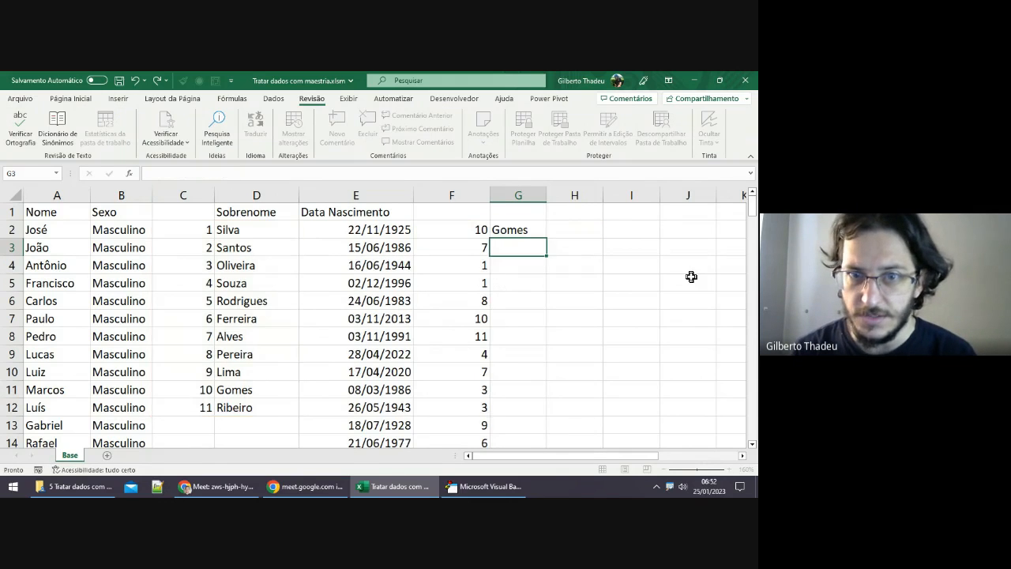
Step: Fill the PROCV formula from G2 down column G for all the listed names
{"action": "key", "text": "Up"}
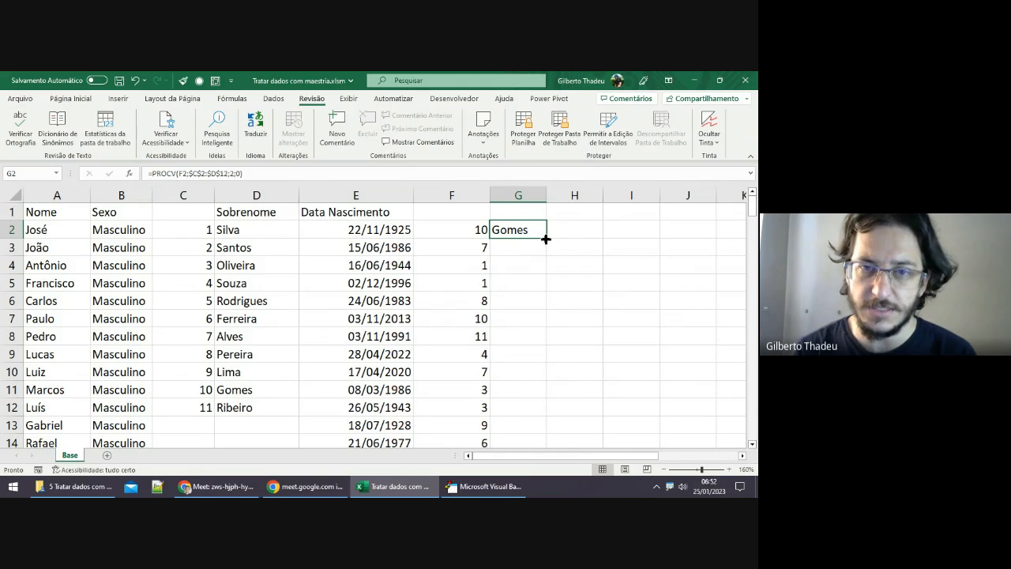
{"action": "double_click", "coordinate": [545, 239]}
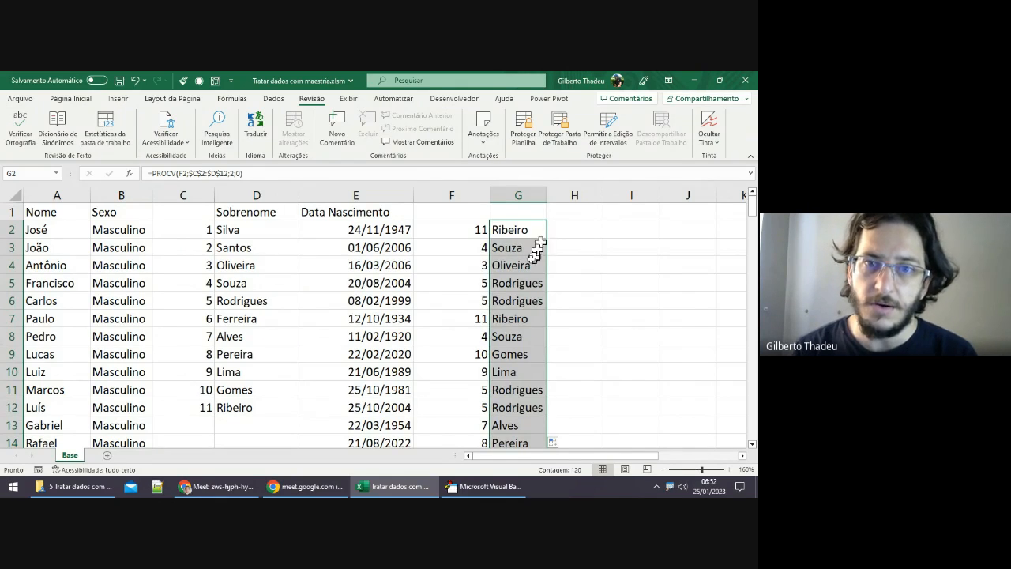
{"action": "left_click", "coordinate": [521, 267]}
{"action": "left_click", "coordinate": [521, 354]}
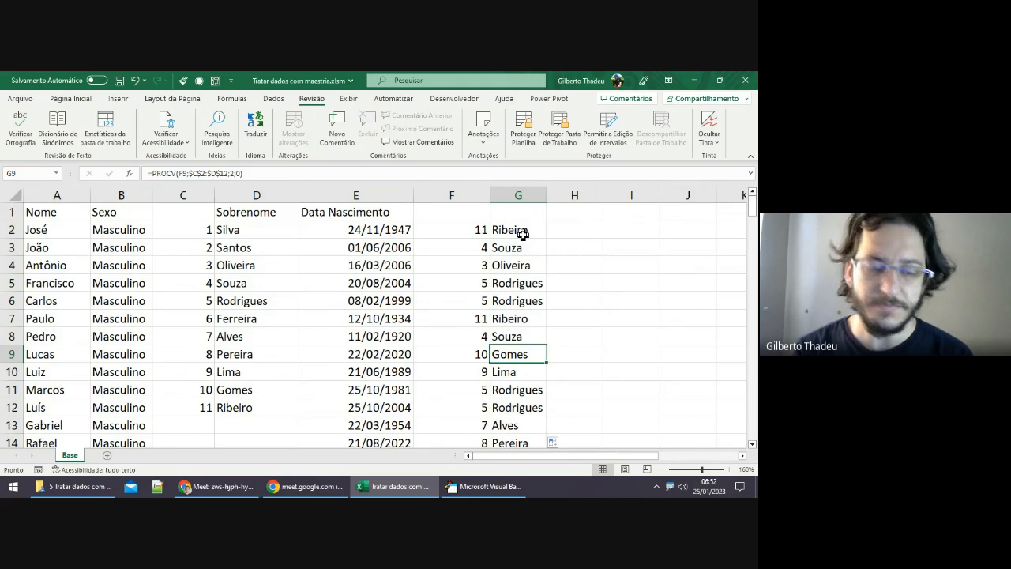
Step: Review the PROCV formula in G2 and the filled surnames down to the last row, comparing them with the first-name column
{"action": "left_click", "coordinate": [523, 231]}
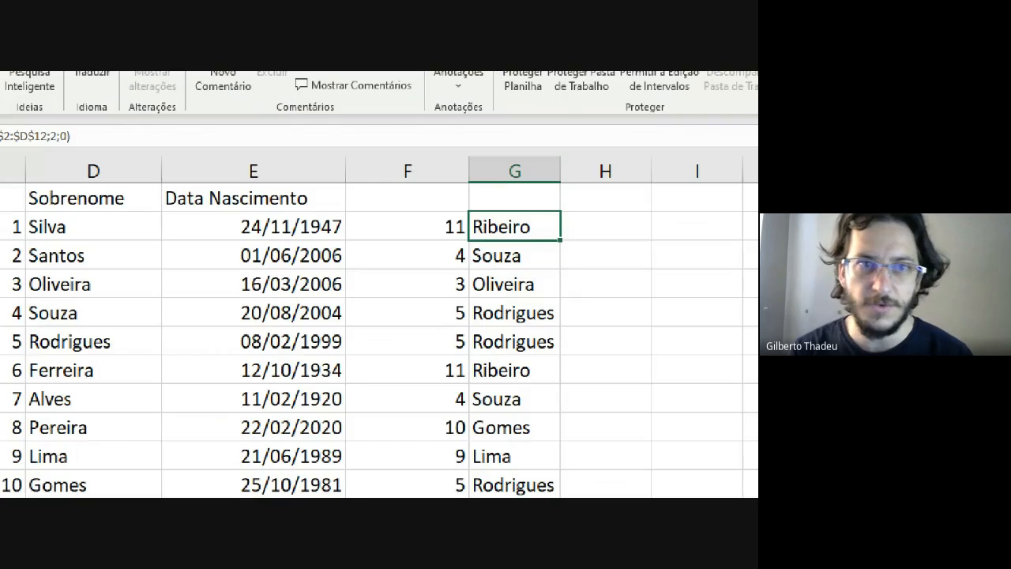
{"action": "mouse_move", "coordinate": [43, 168]}
{"action": "left_mouse_down"}
{"action": "mouse_move", "coordinate": [138, 181]}
{"action": "mouse_move", "coordinate": [265, 121]}
{"action": "mouse_move", "coordinate": [40, 120]}
{"action": "mouse_move", "coordinate": [46, 169]}
{"action": "left_mouse_up"}
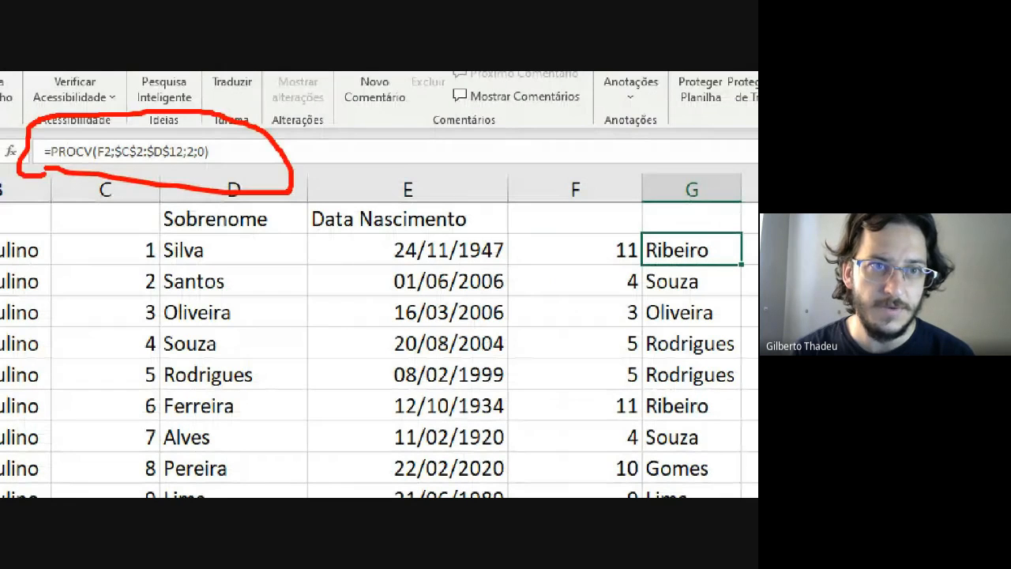
{"action": "mouse_move", "coordinate": [659, 227]}
{"action": "left_mouse_down"}
{"action": "mouse_move", "coordinate": [582, 235]}
{"action": "mouse_move", "coordinate": [755, 286]}
{"action": "mouse_move", "coordinate": [738, 234]}
{"action": "mouse_move", "coordinate": [621, 234]}
{"action": "left_mouse_up"}
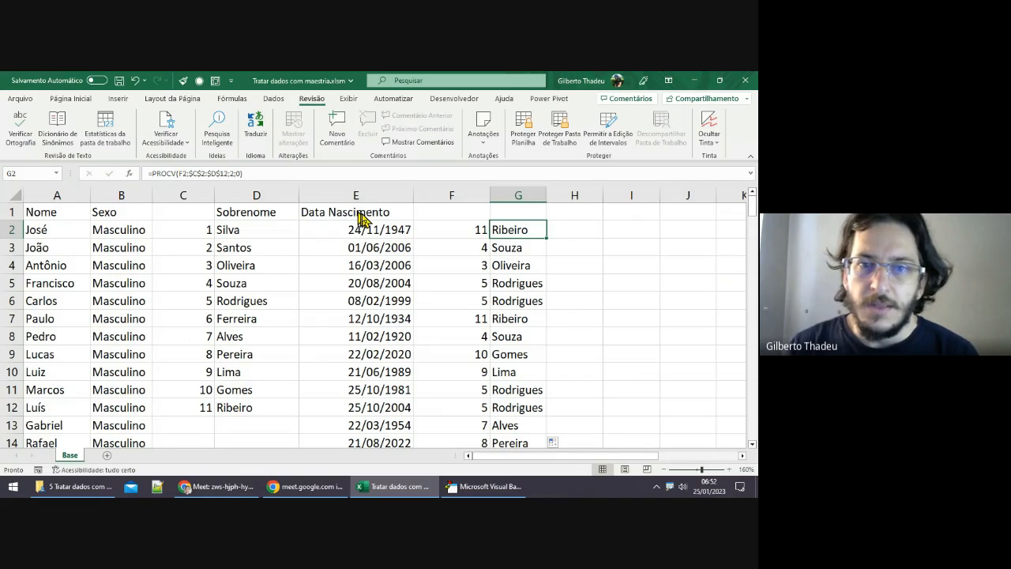
{"action": "left_click", "coordinate": [506, 248]}
{"action": "left_click", "coordinate": [494, 355]}
{"action": "left_click", "coordinate": [500, 368]}
{"action": "scroll", "coordinate": [514, 359], "scroll_direction": "down", "scroll_amount": 3}
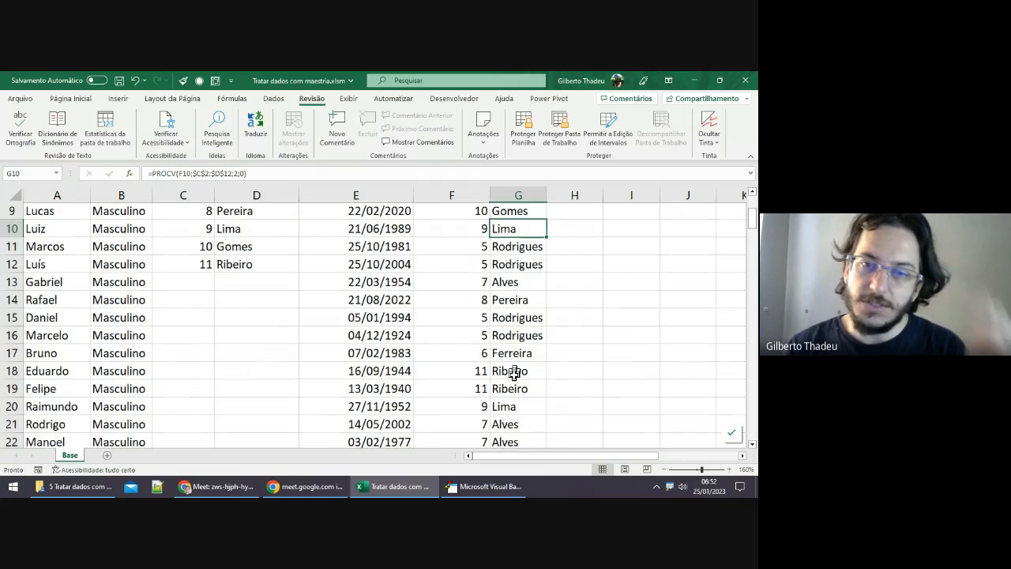
{"action": "left_click", "coordinate": [513, 373]}
{"action": "key", "text": "ctrl+Down"}
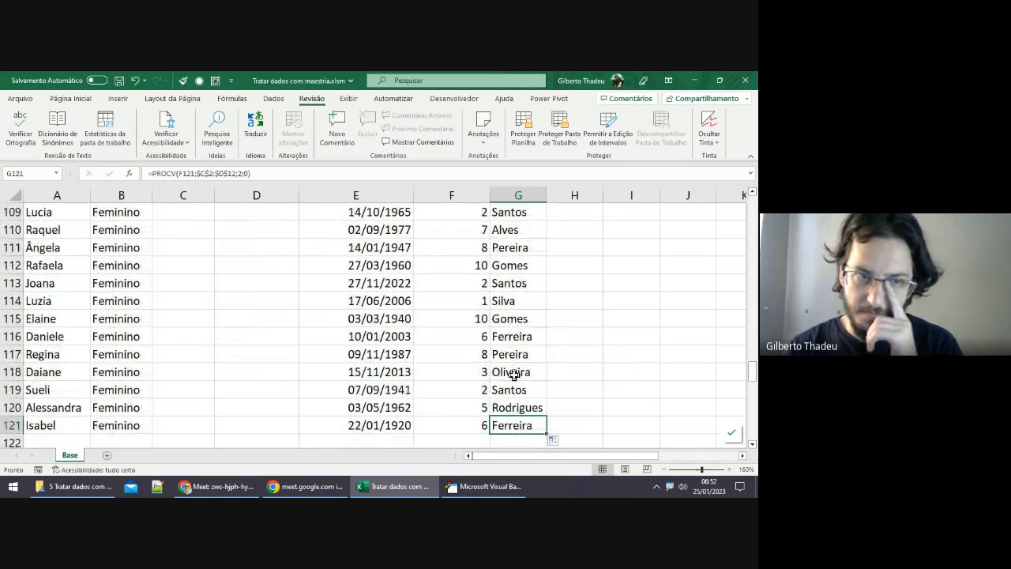
{"action": "key", "text": "ctrl+Up"}
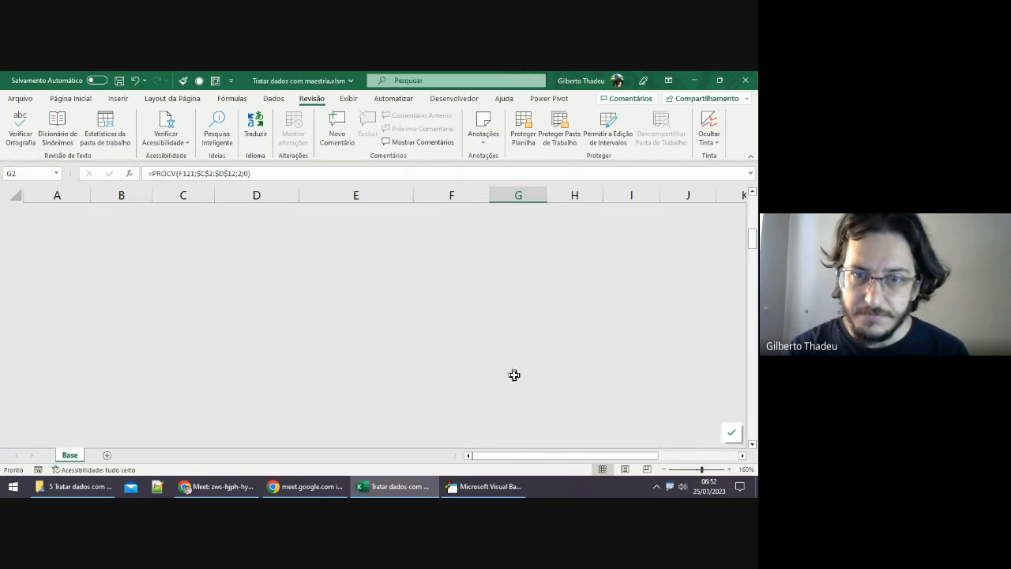
{"action": "key", "text": "Left"}
{"action": "key", "text": "Left"}
{"action": "key", "text": "Left"}
{"action": "key", "text": "Left"}
{"action": "key", "text": "Left"}
{"action": "key", "text": "Left"}
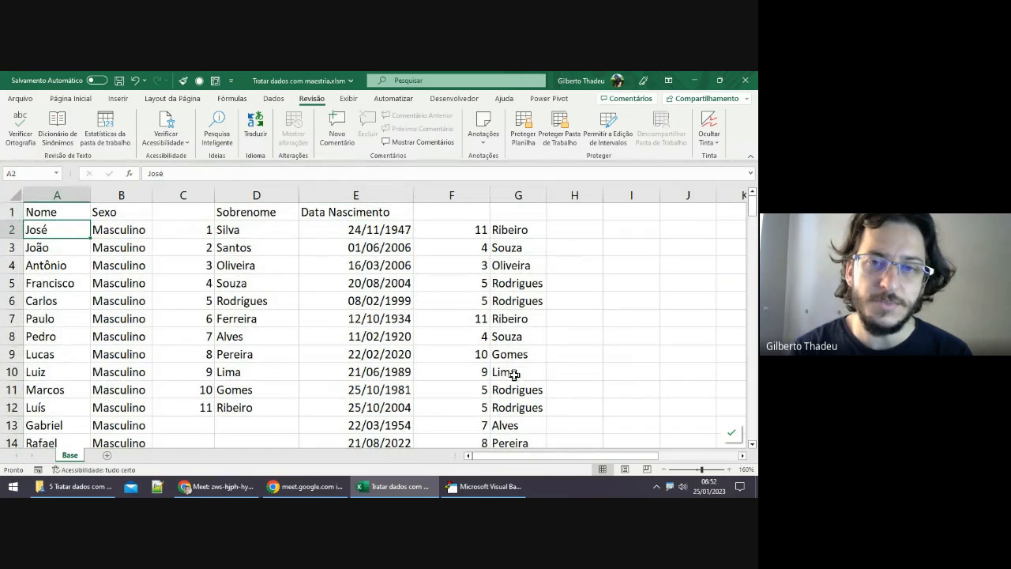
Step: Start a formula in H2 with the CONCAT function, pointing out the older CONCATENAR among the suggestions
{"action": "key", "text": "Right"}
{"action": "key", "text": "Right"}
{"action": "key", "text": "Right"}
{"action": "key", "text": "Right"}
{"action": "key", "text": "Right"}
{"action": "key", "text": "Right"}
{"action": "key", "text": "Right"}
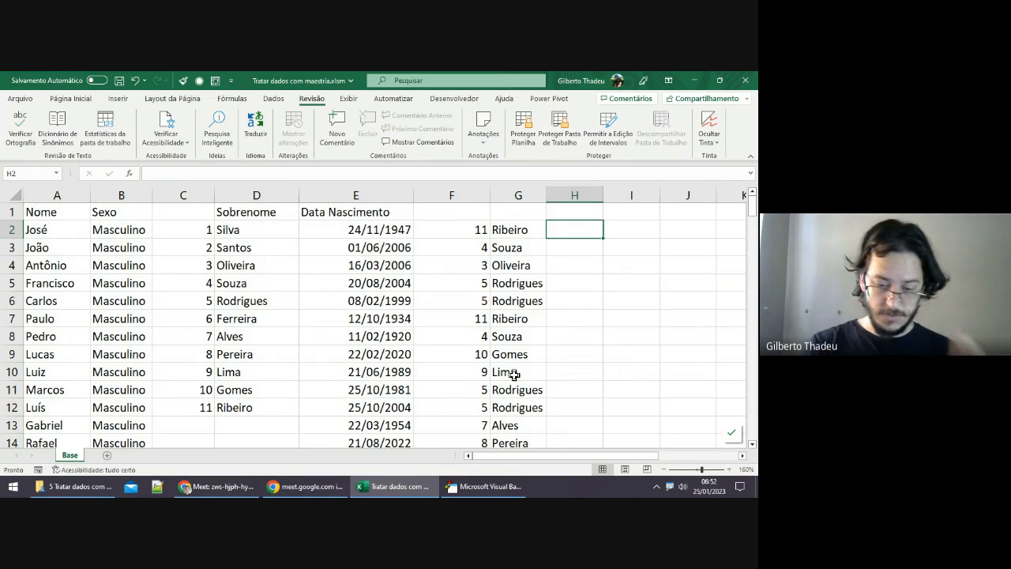
{"action": "type", "text": "=con"}
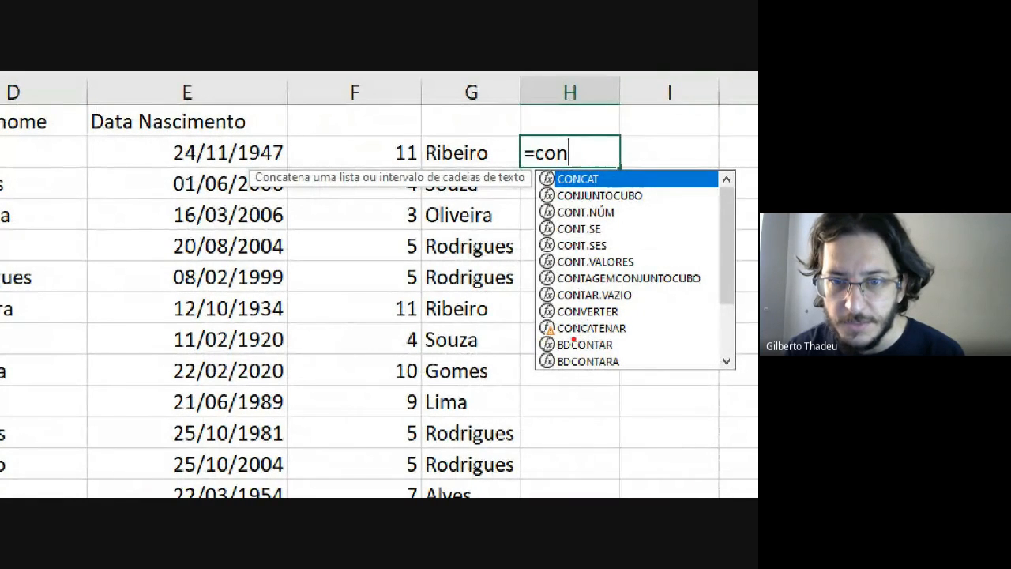
{"action": "left_click_drag", "start_coordinate": [650, 324], "coordinate": [627, 324]}
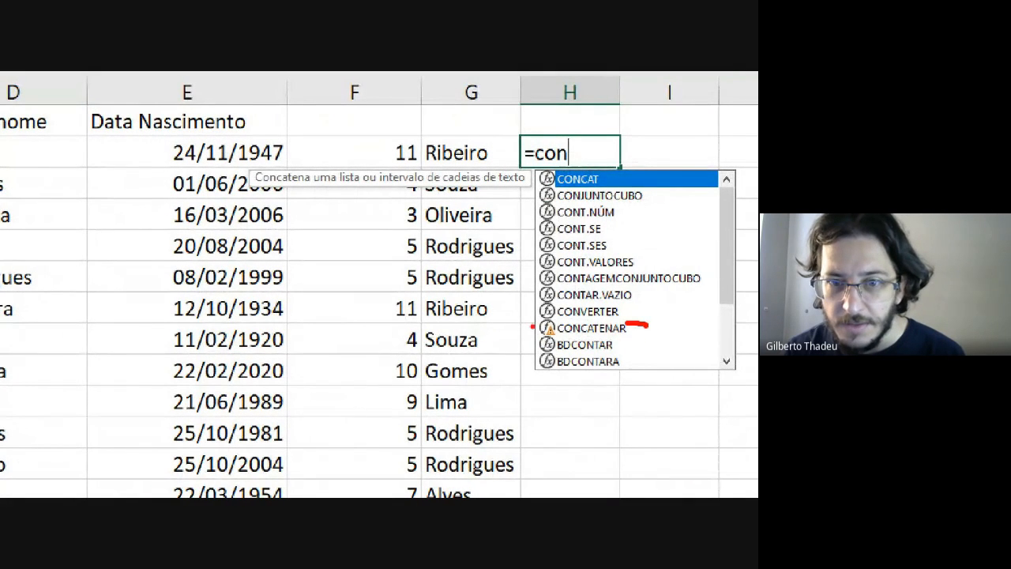
{"action": "mouse_move", "coordinate": [555, 341]}
{"action": "left_mouse_down"}
{"action": "mouse_move", "coordinate": [559, 326]}
{"action": "mouse_move", "coordinate": [545, 321]}
{"action": "mouse_move", "coordinate": [548, 334]}
{"action": "left_mouse_up"}
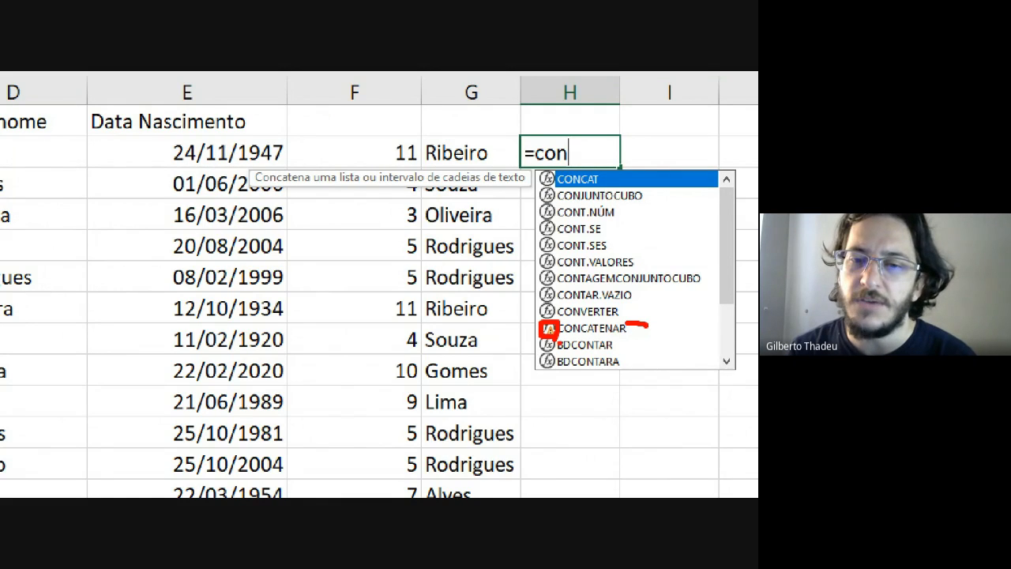
{"action": "left_click_drag", "start_coordinate": [569, 339], "coordinate": [642, 335]}
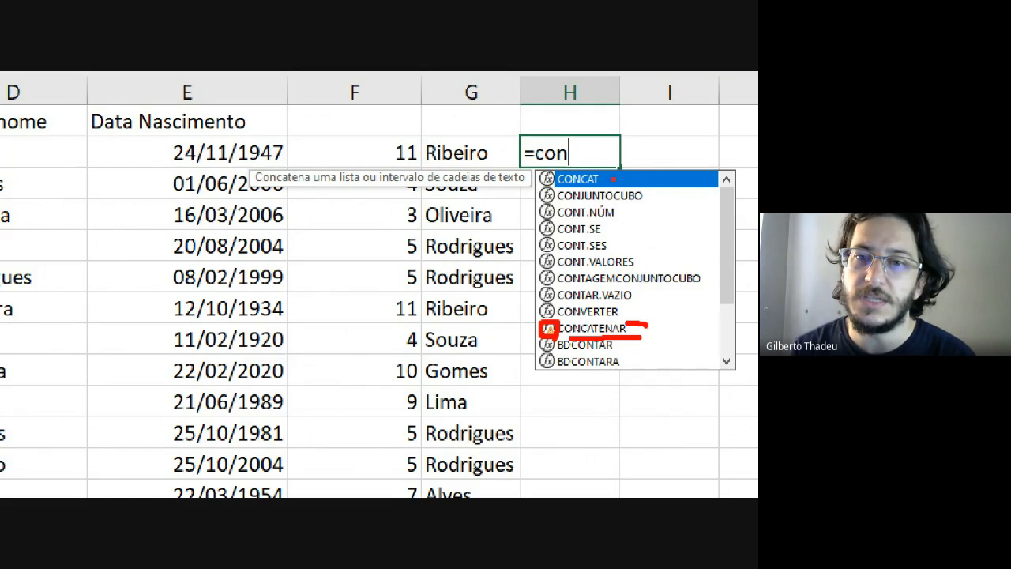
{"action": "mouse_move", "coordinate": [613, 169]}
{"action": "left_mouse_down"}
{"action": "mouse_move", "coordinate": [536, 160]}
{"action": "mouse_move", "coordinate": [530, 188]}
{"action": "mouse_move", "coordinate": [589, 194]}
{"action": "mouse_move", "coordinate": [616, 174]}
{"action": "left_mouse_up"}
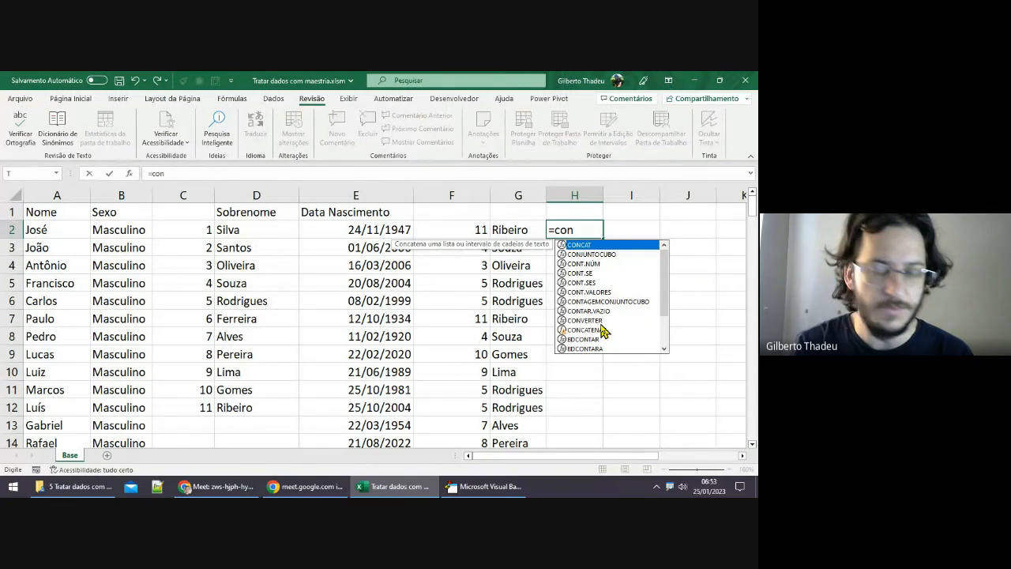
{"action": "key", "text": "Tab"}
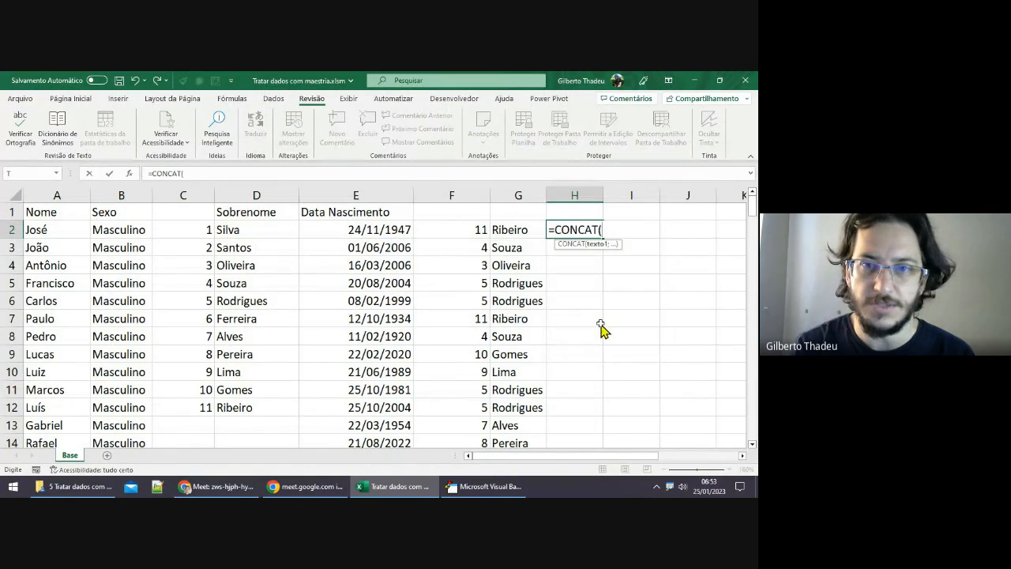
Step: Complete the CONCAT formula in H2 with A2 and G2 as its arguments and enter it
{"action": "left_click", "coordinate": [70, 230]}
{"action": "type", "text": ";"}
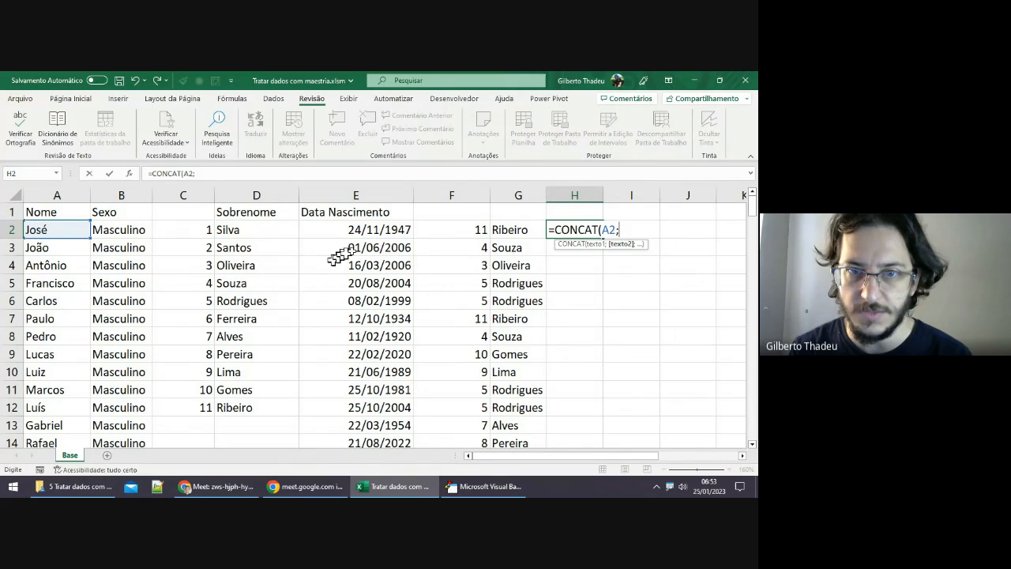
{"action": "left_click", "coordinate": [511, 230]}
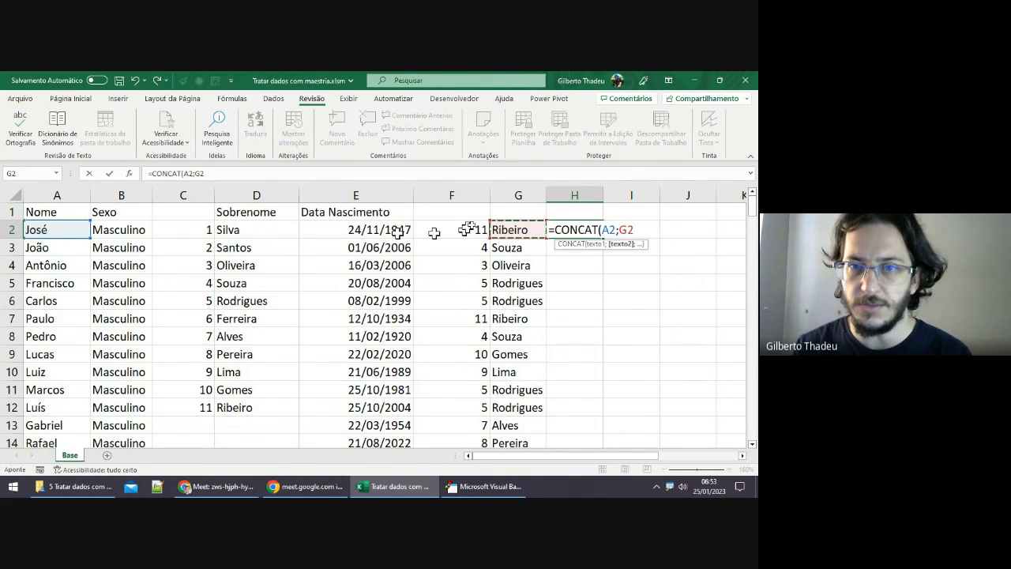
{"action": "type", "text": ")"}
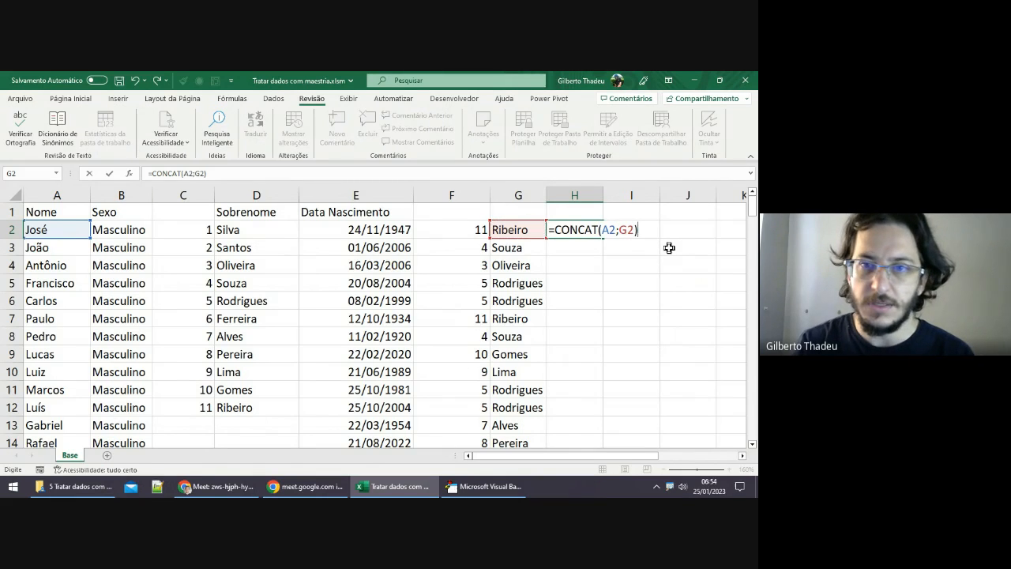
{"action": "key", "text": "Return"}
{"action": "left_click", "coordinate": [593, 237]}
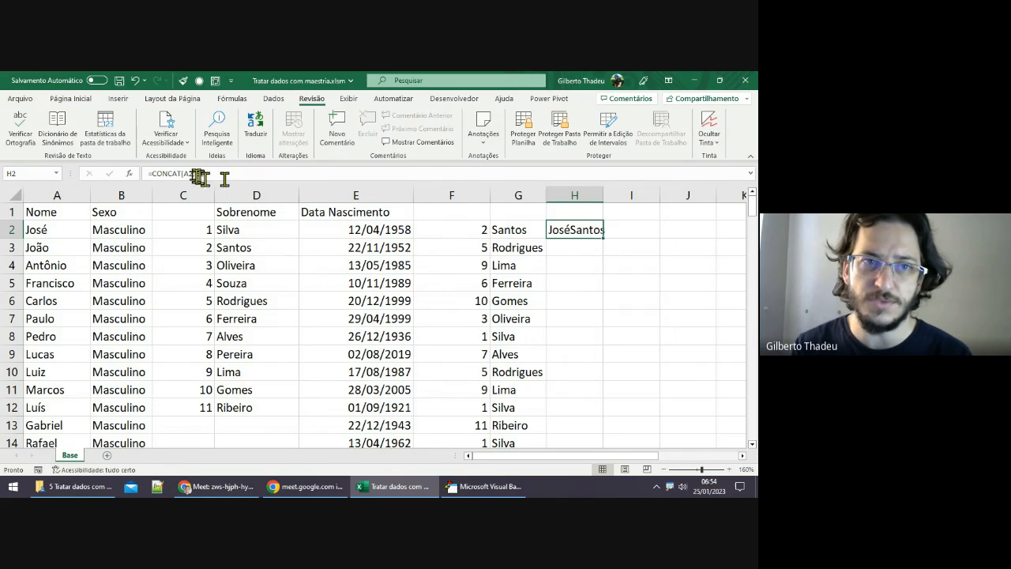
Step: Insert a quoted space " " as an argument between A2 and G2 in the CONCAT formula in H2
{"action": "left_click", "coordinate": [182, 173]}
{"action": "left_click", "coordinate": [372, 198]}
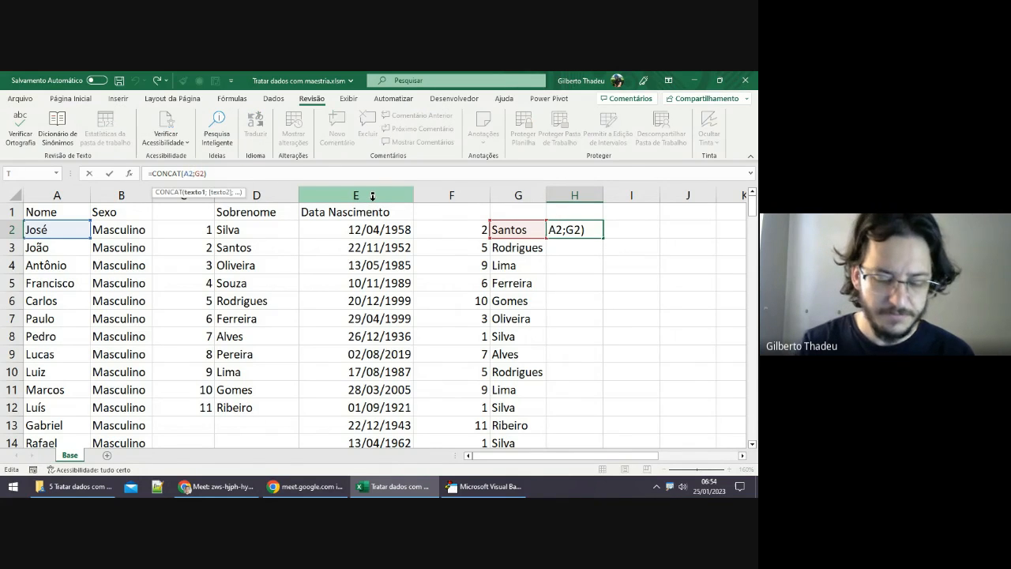
{"action": "type", "text": ";"}
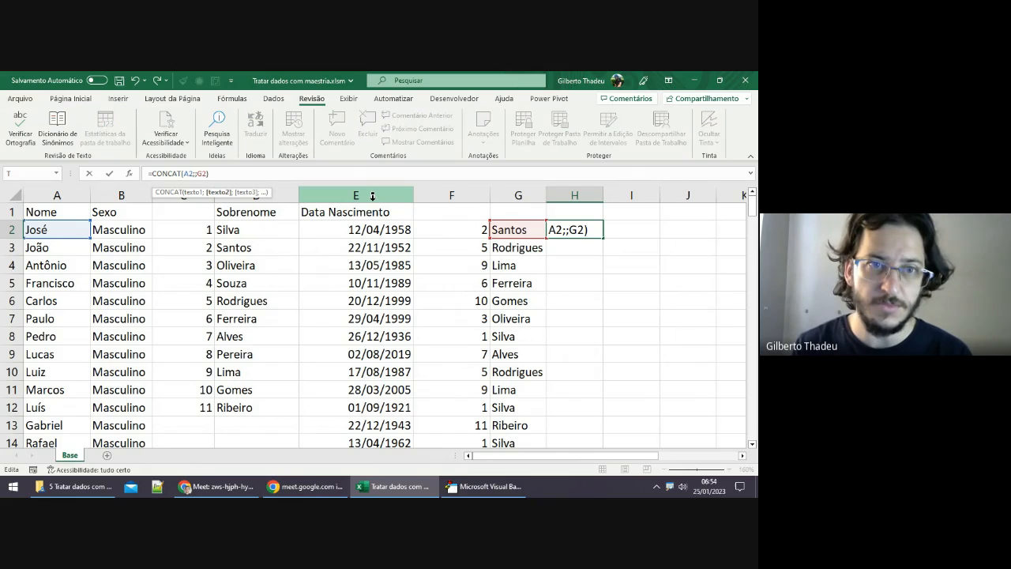
{"action": "type", "text": "\""}
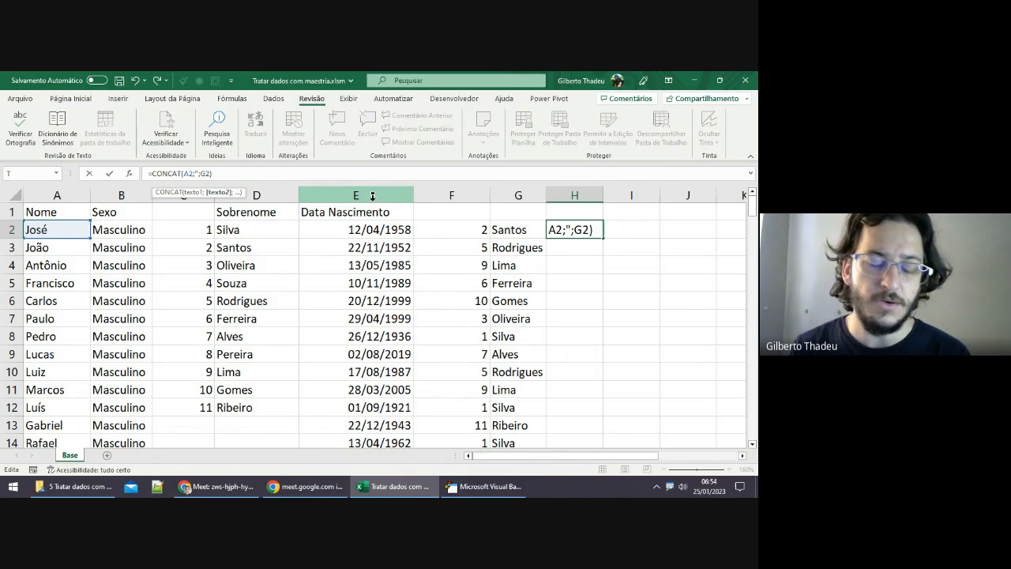
{"action": "type", "text": " \""}
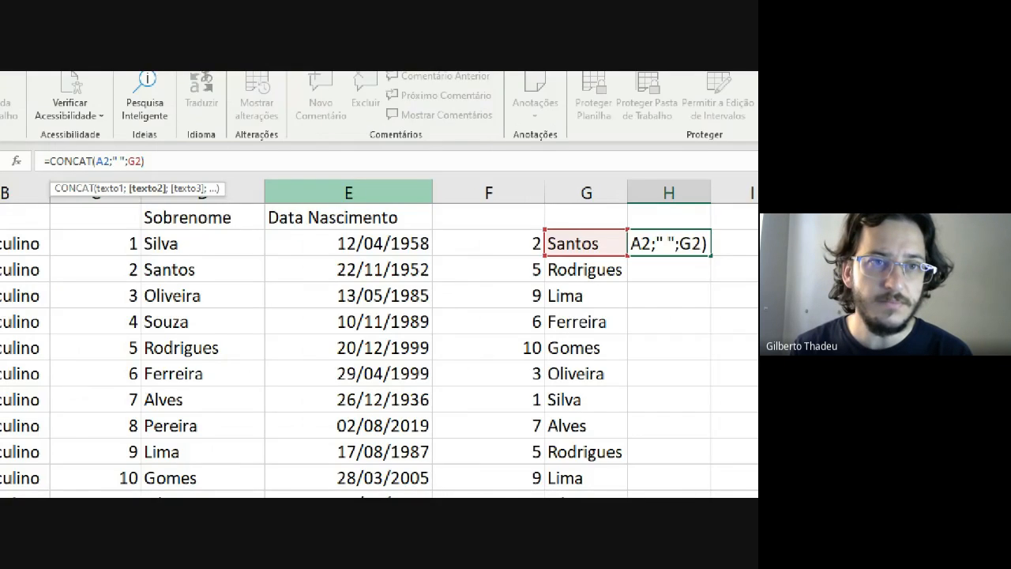
{"action": "left_click_drag", "start_coordinate": [171, 196], "coordinate": [204, 195]}
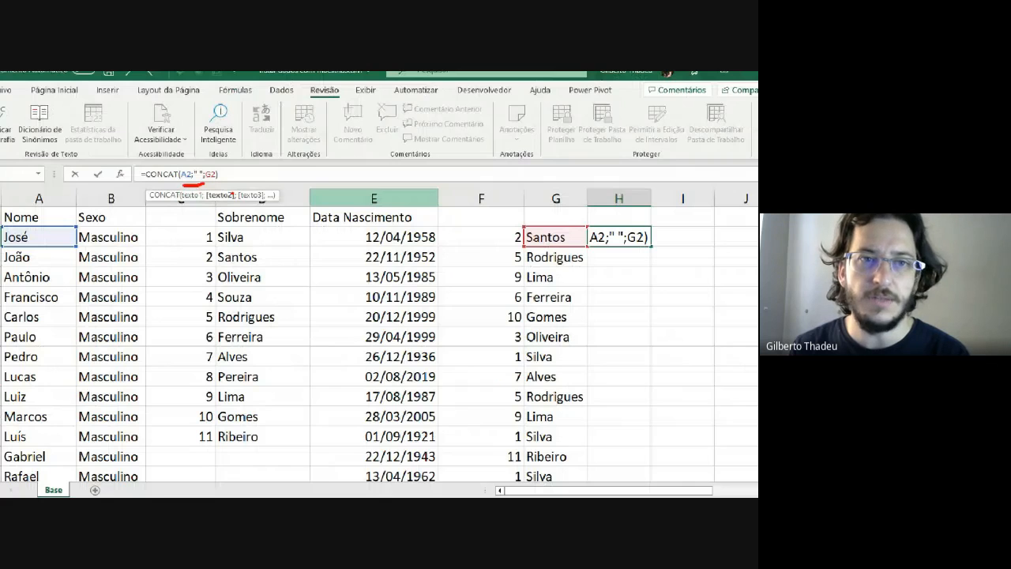
{"action": "key", "text": "Return"}
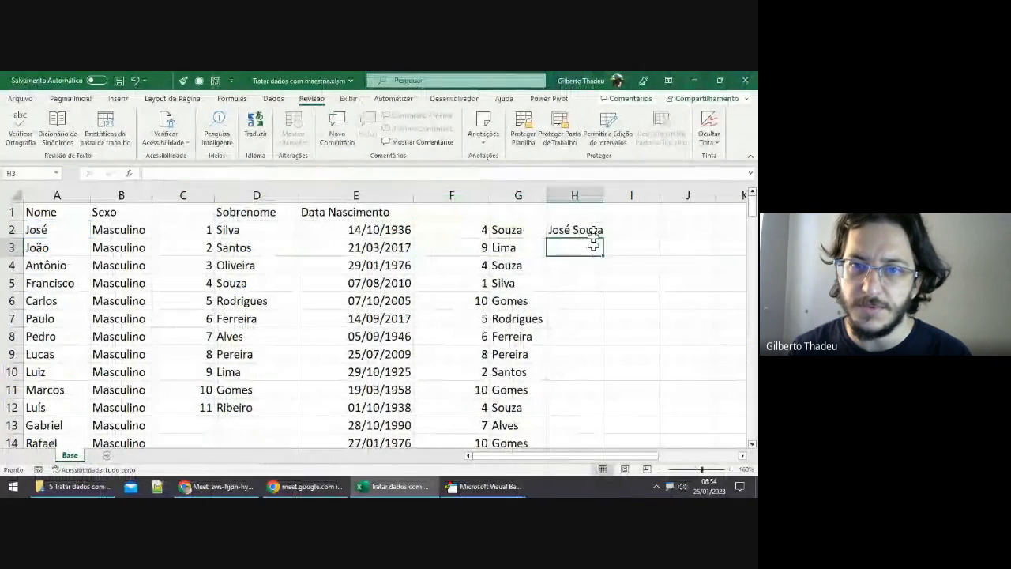
{"action": "key", "text": "Down"}
{"action": "key", "text": "Down"}
Step: Replace the formula in H2 with =A2&" "&G2, joining first name and surname with the & operator
{"action": "left_click", "coordinate": [588, 234]}
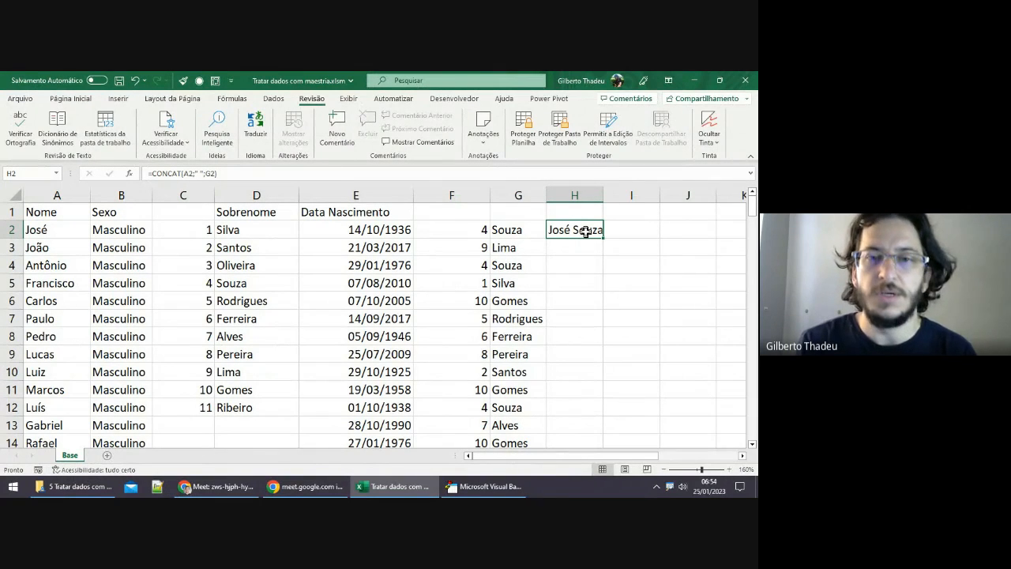
{"action": "key", "text": "Delete"}
{"action": "type", "text": "="}
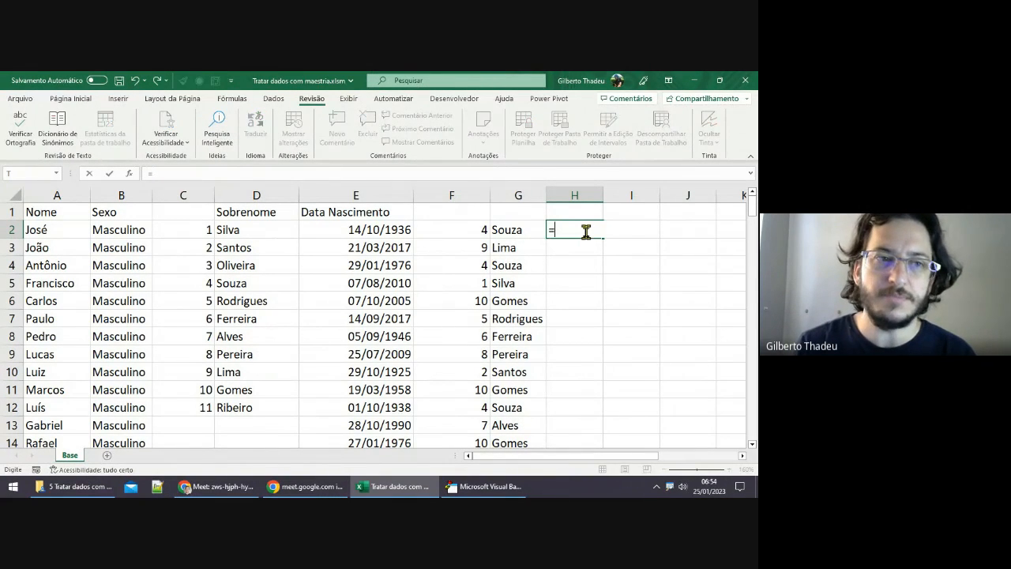
{"action": "key", "text": "Left"}
{"action": "key", "text": "Left"}
{"action": "key", "text": "Left"}
{"action": "key", "text": "Left"}
{"action": "key", "text": "Left"}
{"action": "key", "text": "Left"}
{"action": "key", "text": "Left"}
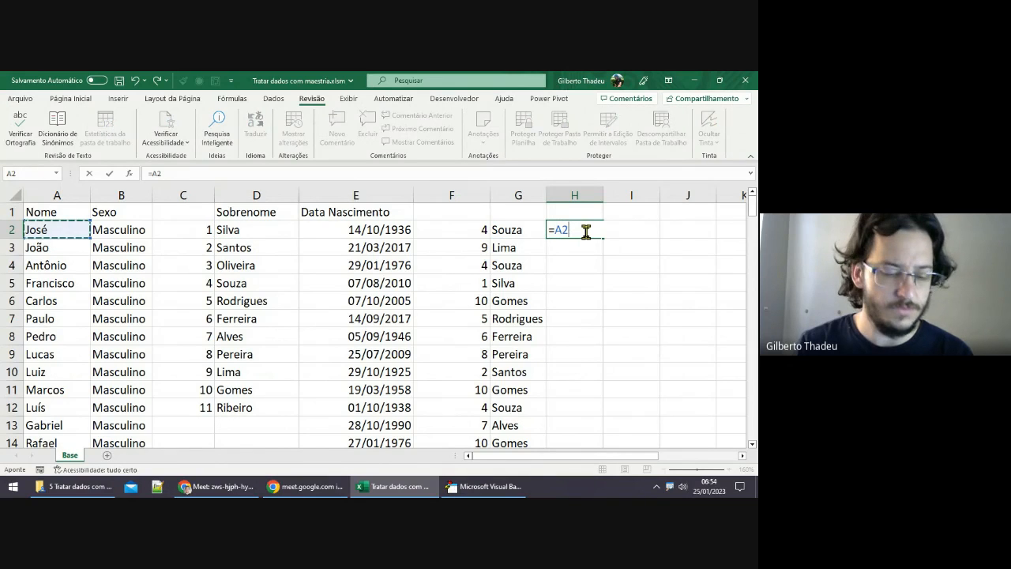
{"action": "type", "text": "&"}
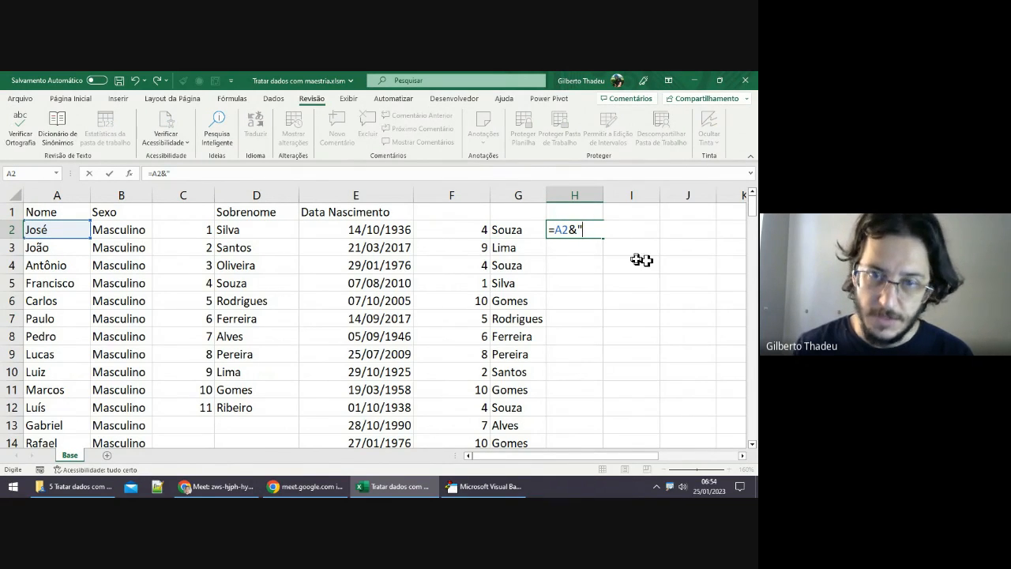
{"action": "type", "text": "\" \""}
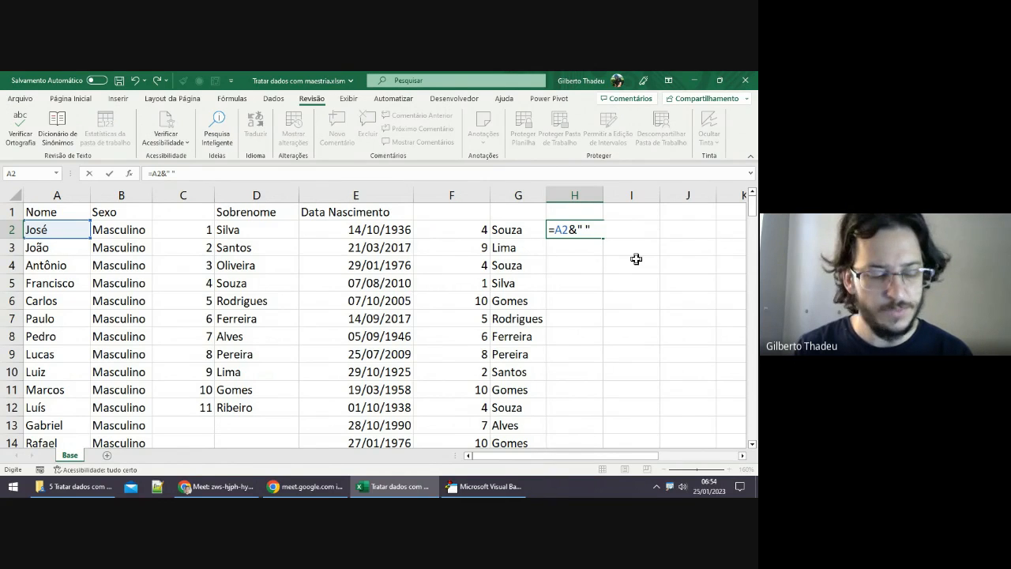
{"action": "type", "text": "&"}
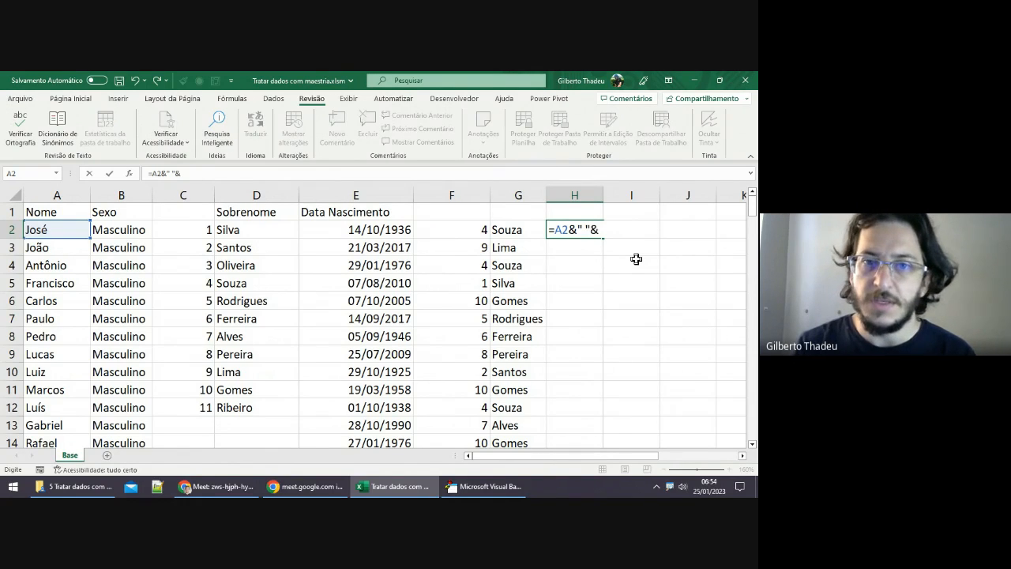
{"action": "key", "text": "Left"}
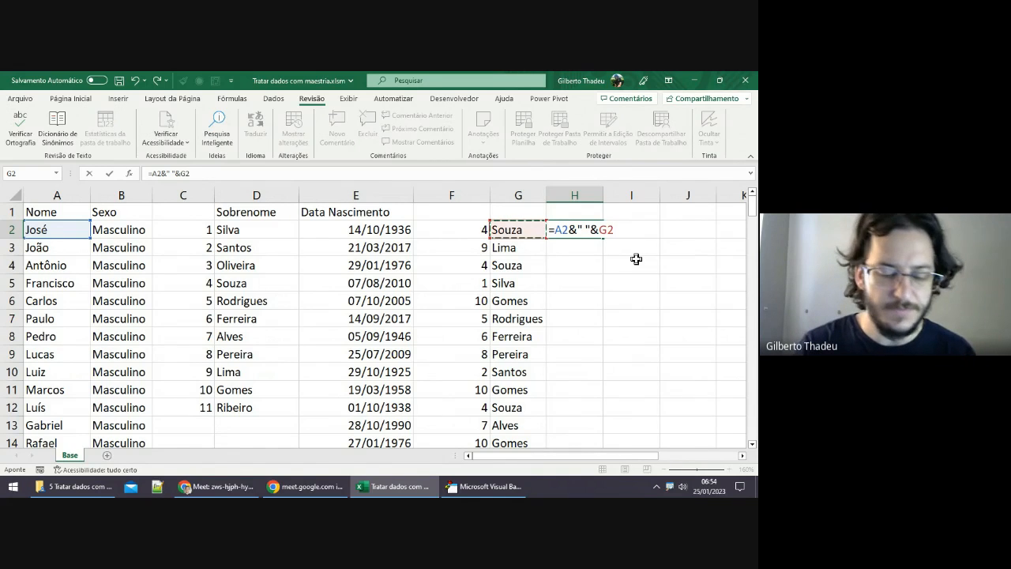
{"action": "key", "text": "F2"}
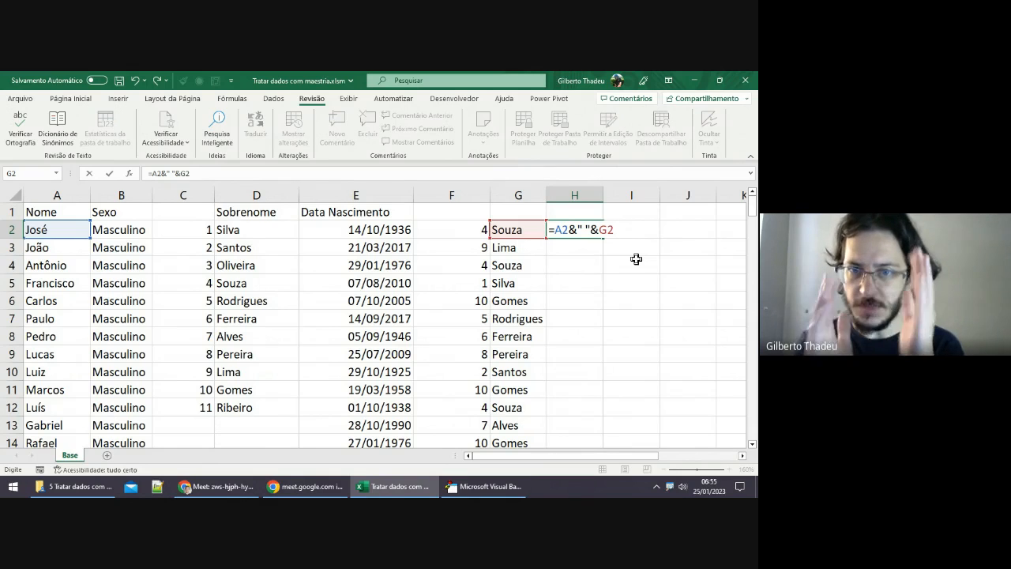
{"action": "key", "text": "Return"}
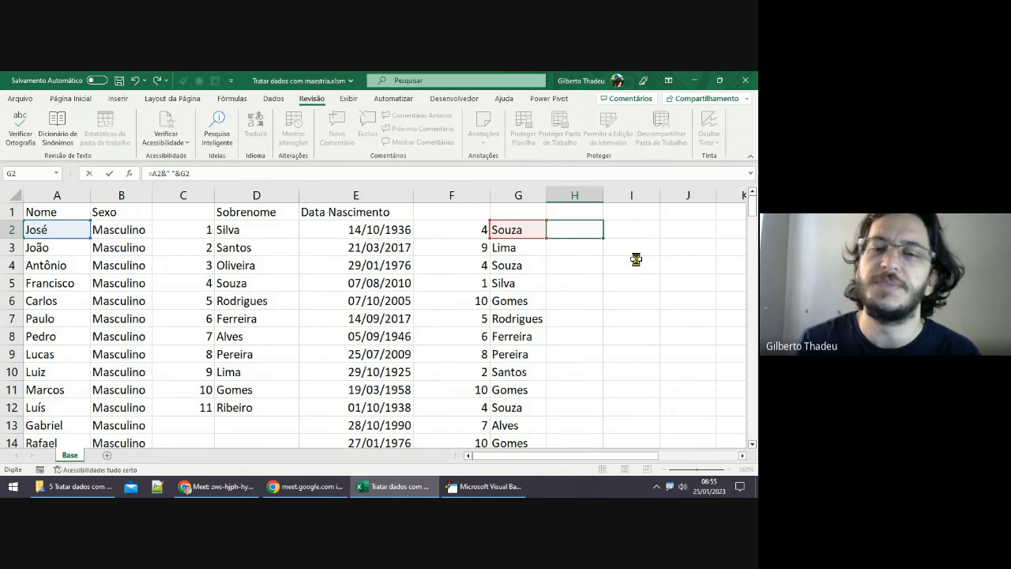
Step: Fill the joining formula from H2 down column H for all listed names and check the full names
{"action": "left_click", "coordinate": [598, 228]}
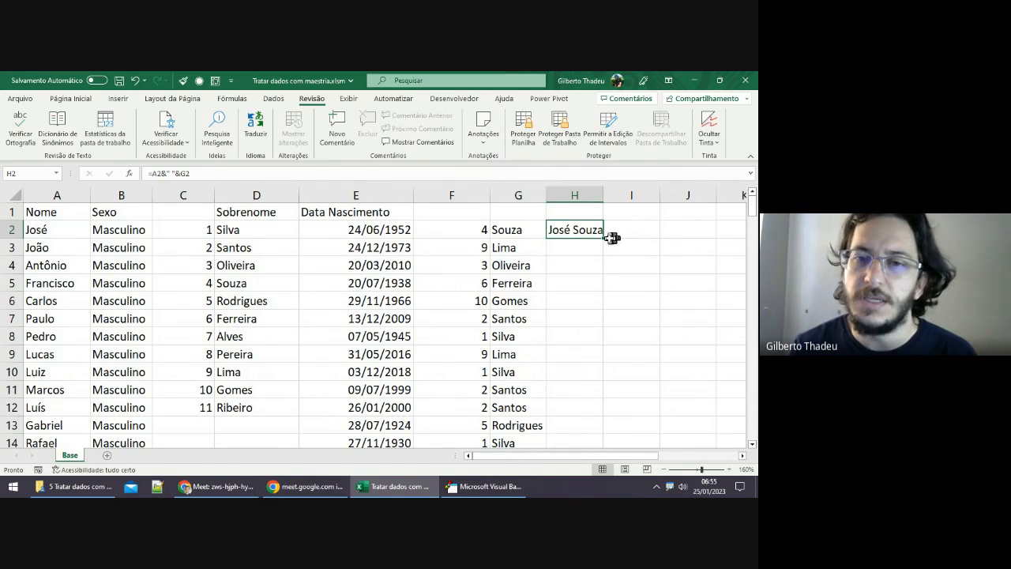
{"action": "double_click", "coordinate": [604, 239]}
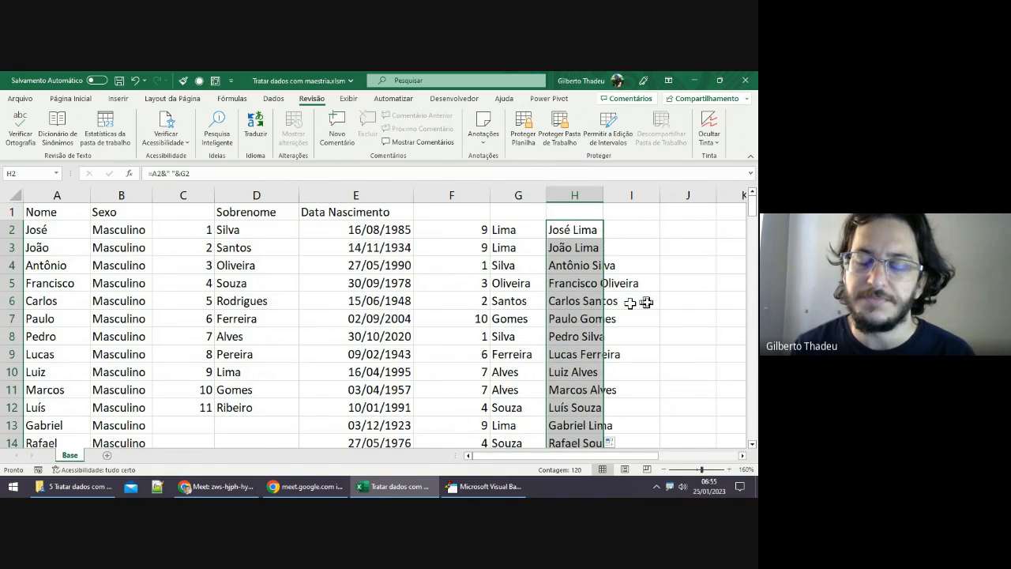
{"action": "left_click", "coordinate": [556, 332]}
{"action": "scroll", "coordinate": [615, 323], "scroll_direction": "down", "scroll_amount": 6}
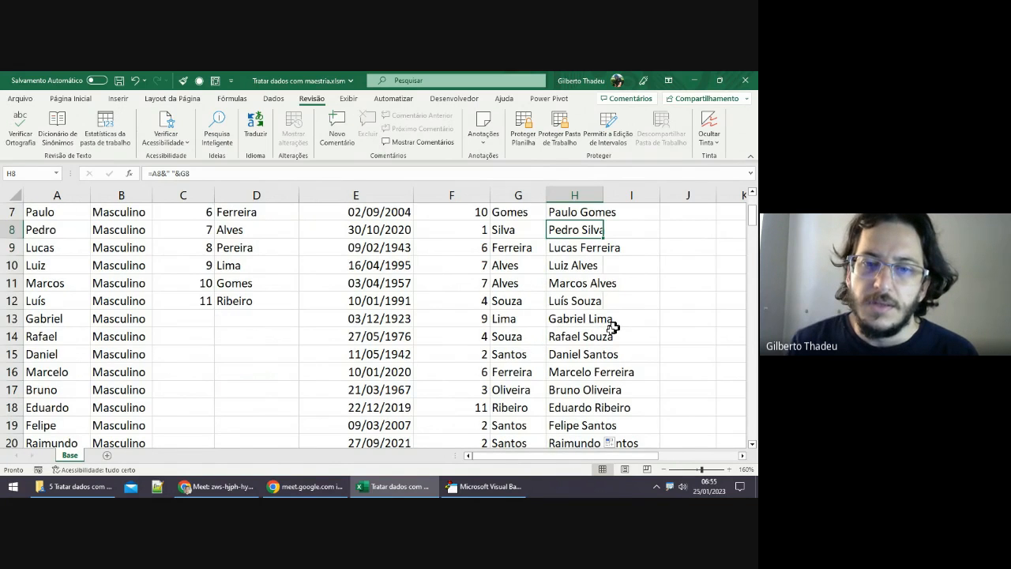
{"action": "scroll", "coordinate": [609, 332], "scroll_direction": "up", "scroll_amount": 6}
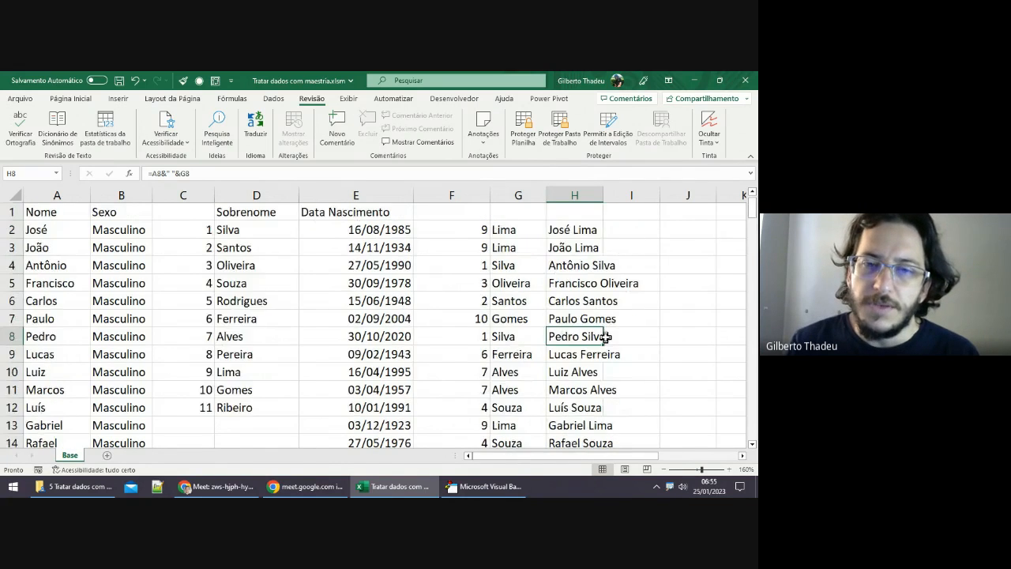
Step: Auto-fit the width of column H to the full names
{"action": "double_click", "coordinate": [603, 195]}
{"action": "left_click", "coordinate": [596, 270]}
{"action": "left_click", "coordinate": [584, 376]}
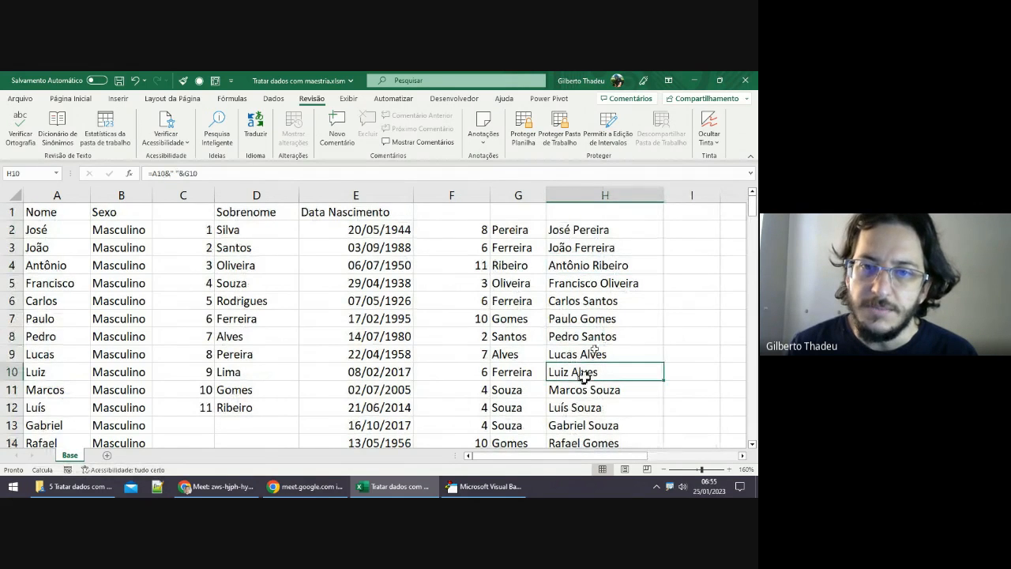
Step: Re-enter the existing formulas in H4, F4, F6, F7 and H6 to recalculate the random surnames and observe the full names
{"action": "left_click", "coordinate": [636, 266]}
{"action": "key", "text": "F2"}
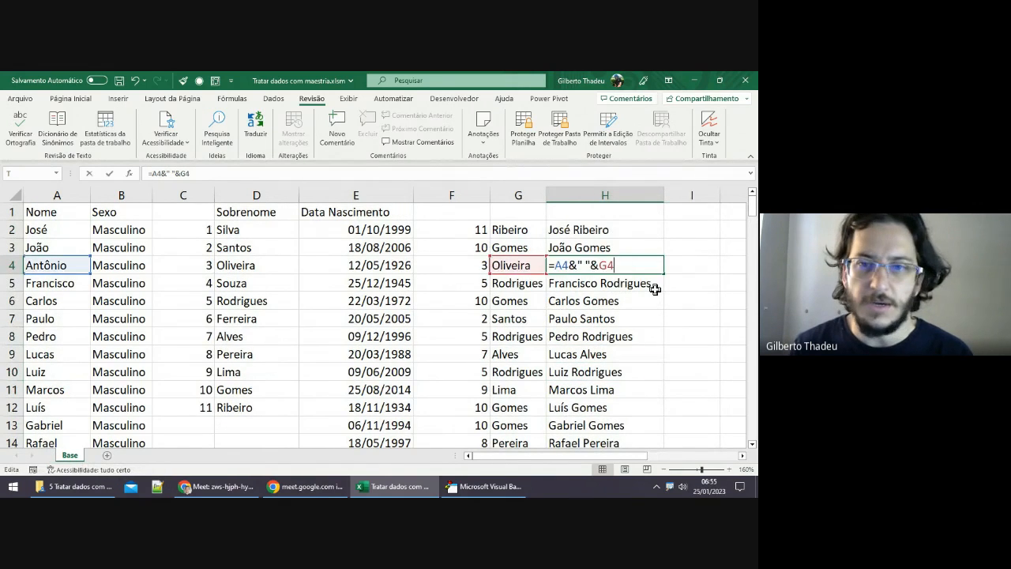
{"action": "key", "text": "Return"}
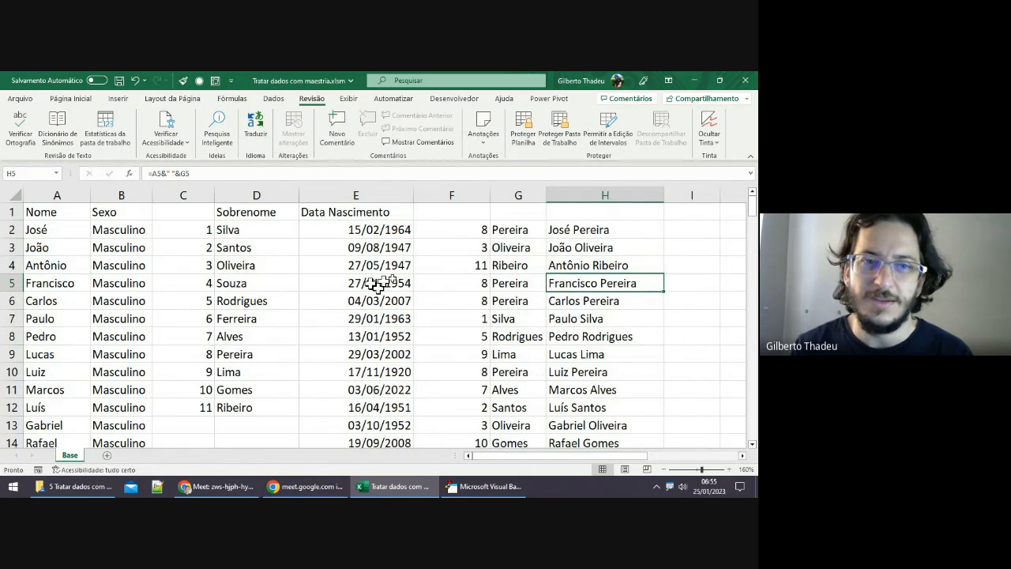
{"action": "left_click", "coordinate": [452, 265]}
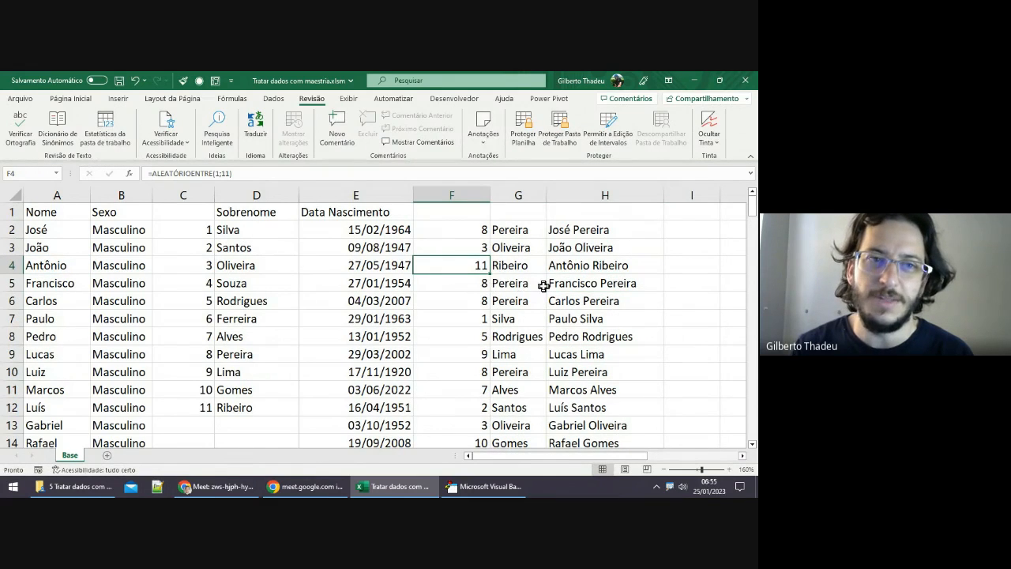
{"action": "key", "text": "F2"}
{"action": "key", "text": "Return"}
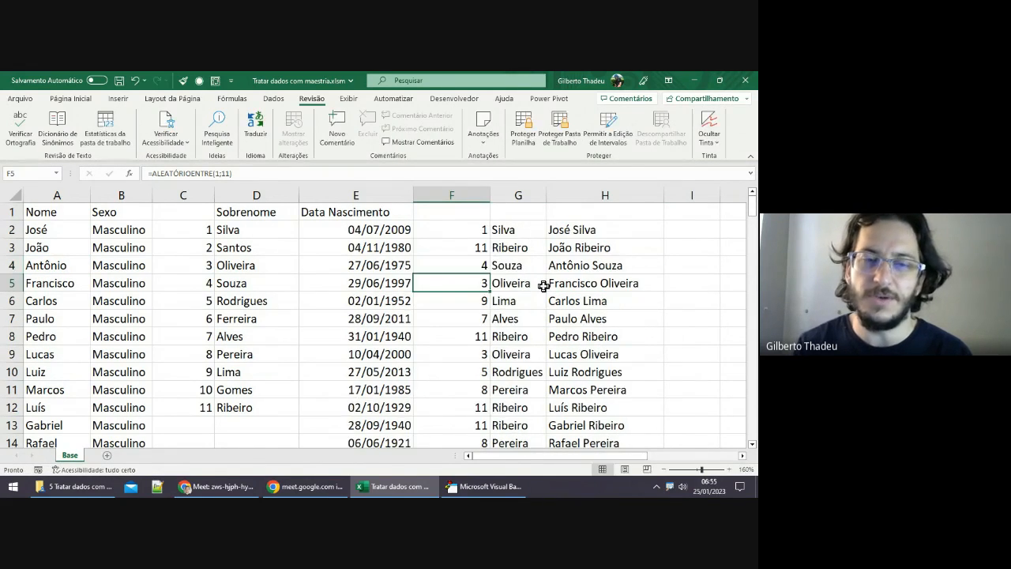
{"action": "key", "text": "Down"}
{"action": "key", "text": "F2"}
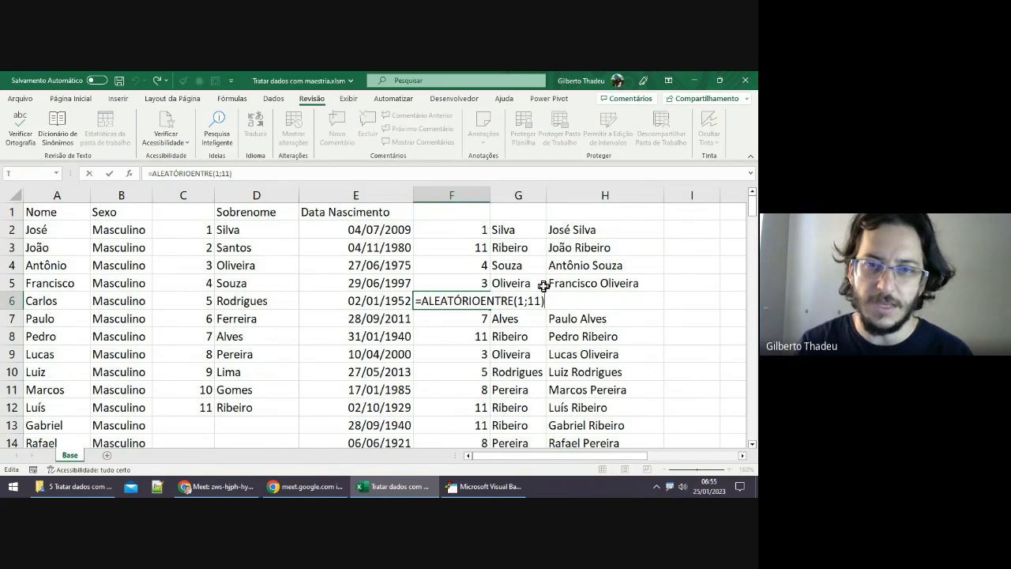
{"action": "key", "text": "Return"}
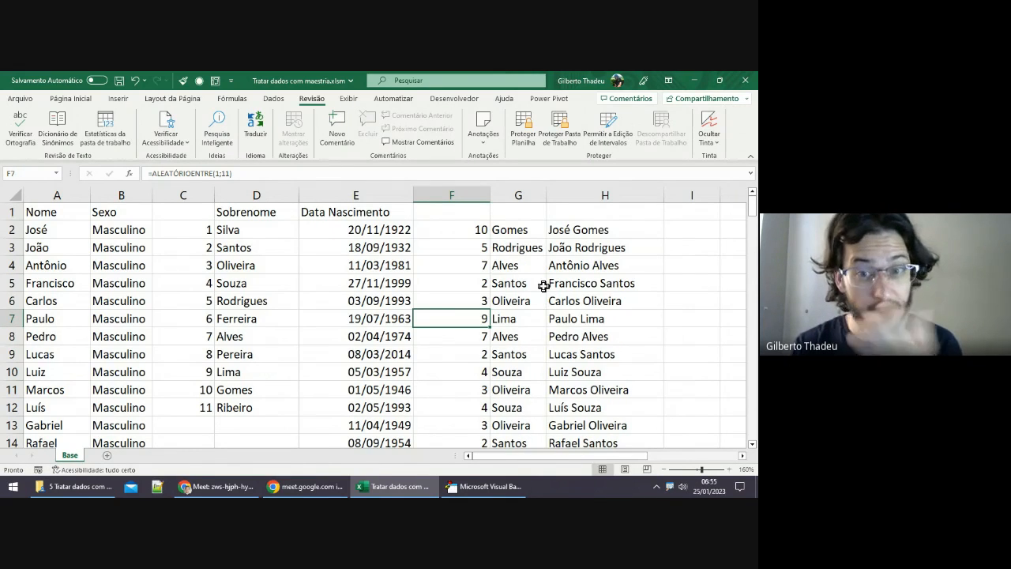
{"action": "key", "text": "F2"}
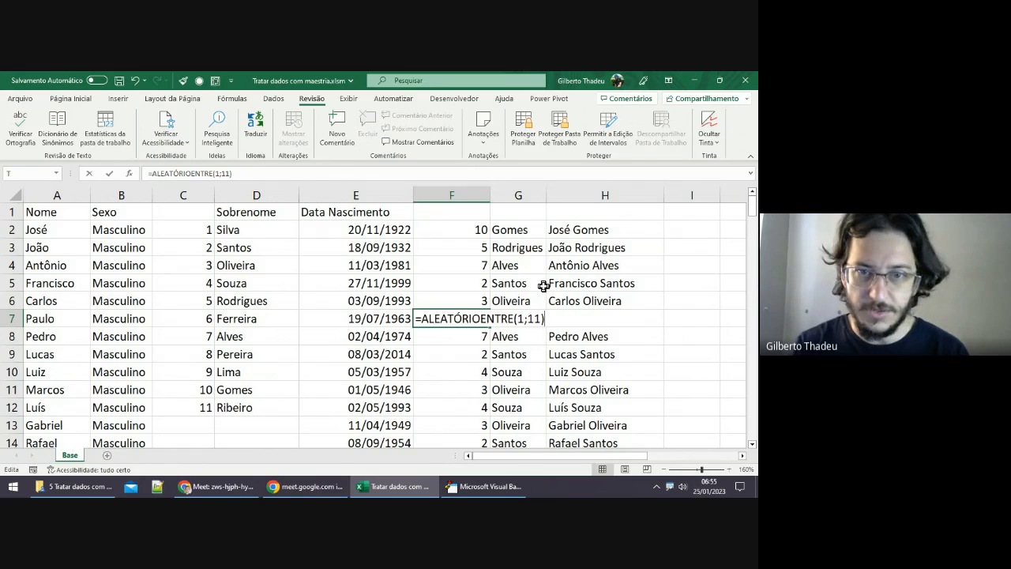
{"action": "key", "text": "Return"}
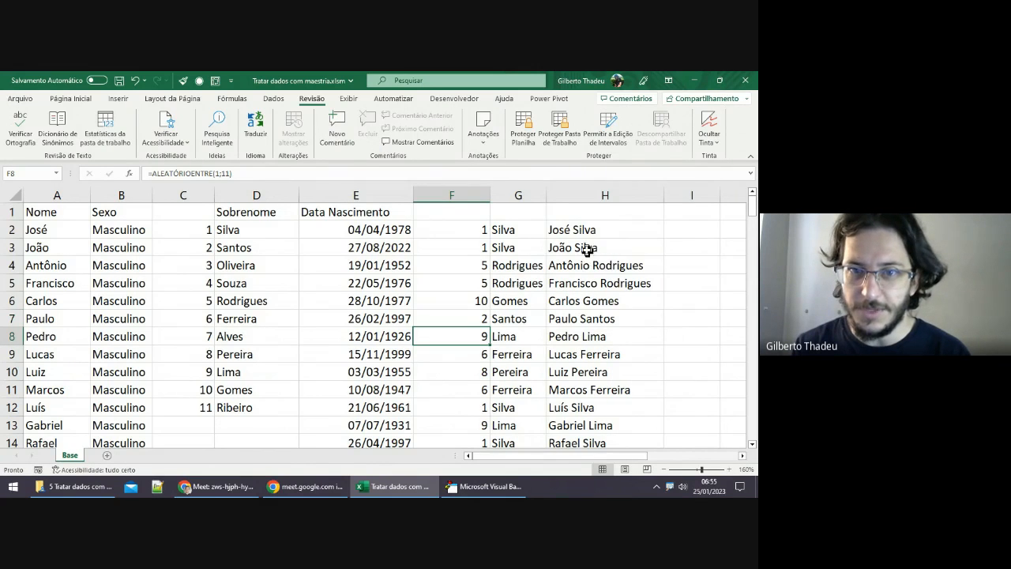
{"action": "left_click", "coordinate": [584, 249]}
{"action": "left_click", "coordinate": [582, 300]}
{"action": "key", "text": "F2"}
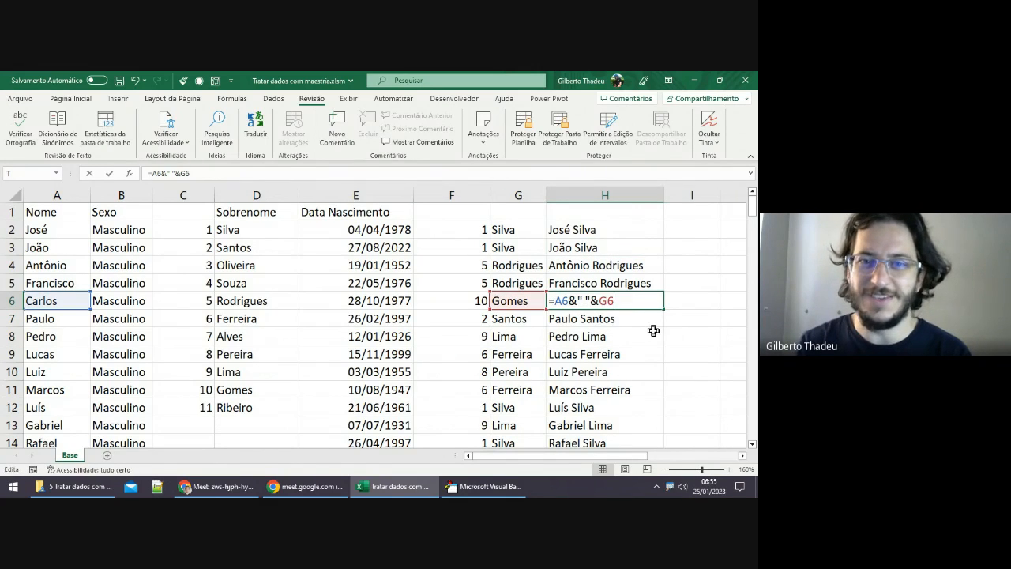
{"action": "key", "text": "Return"}
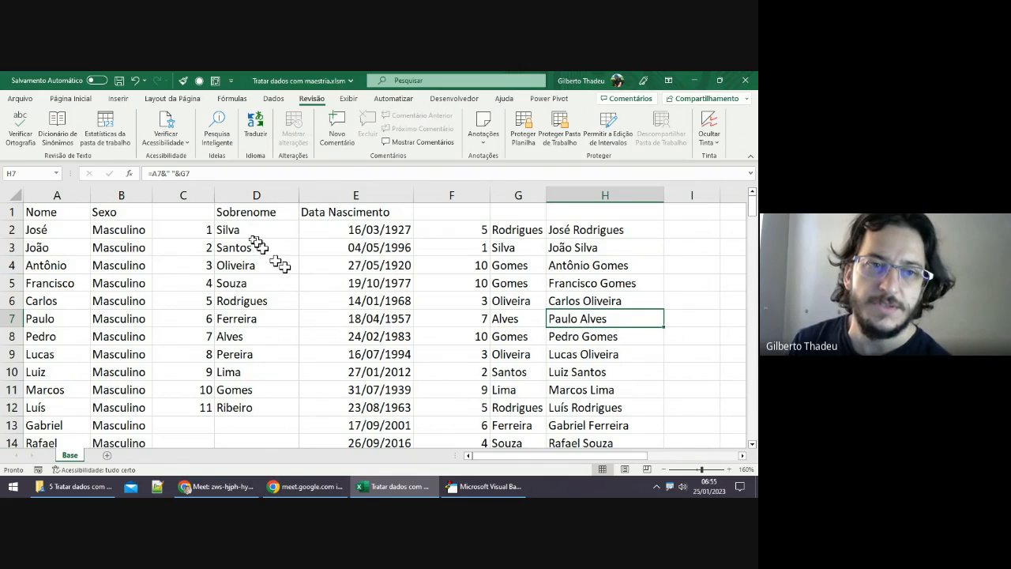
Step: Review the surname code in C2, the ALEATÓRIOENTRE formula in F2, the PROCV formula in G4 and the joined names in H3 and H4
{"action": "left_click", "coordinate": [205, 229]}
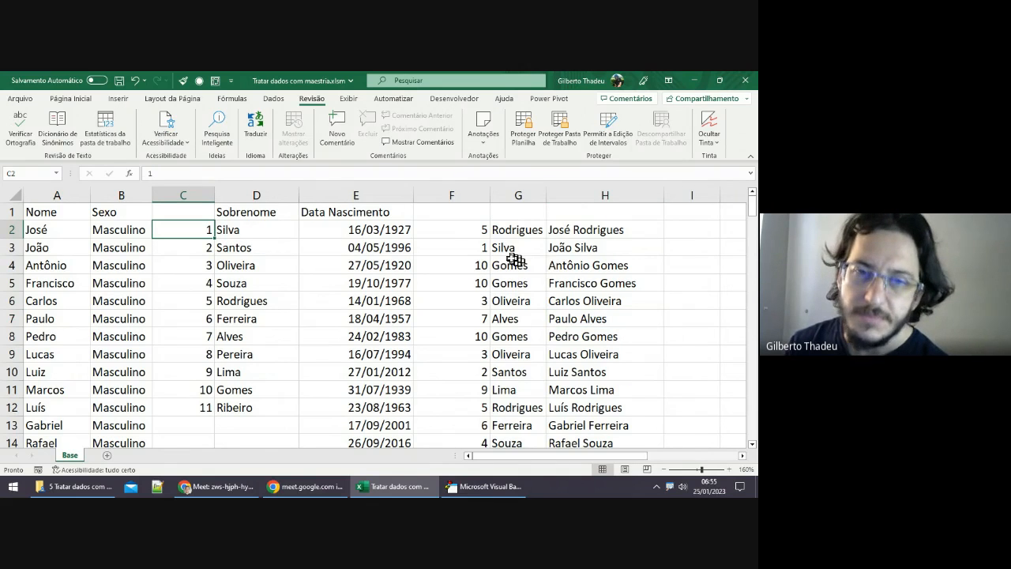
{"action": "left_click", "coordinate": [478, 229]}
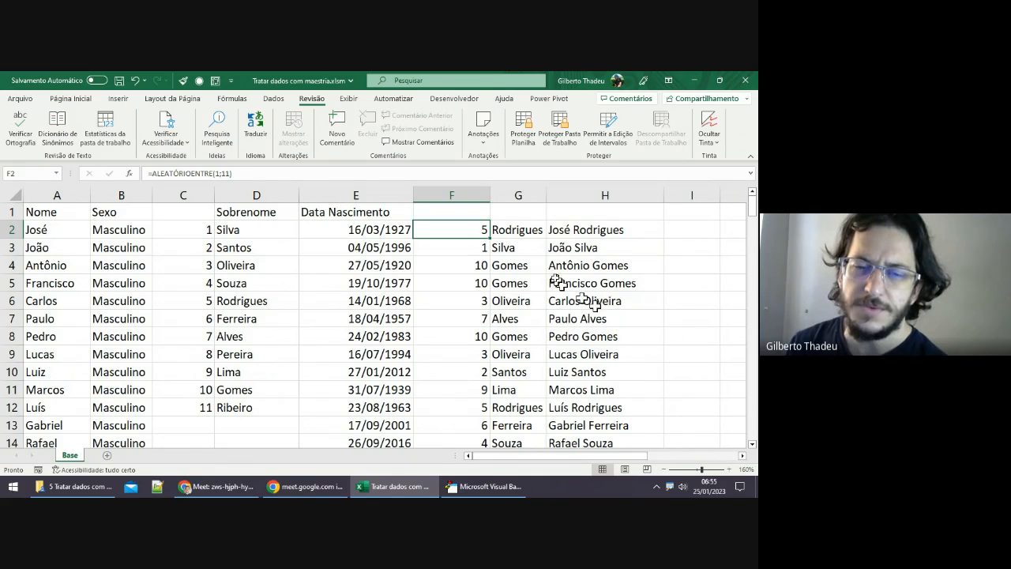
{"action": "left_click", "coordinate": [540, 266]}
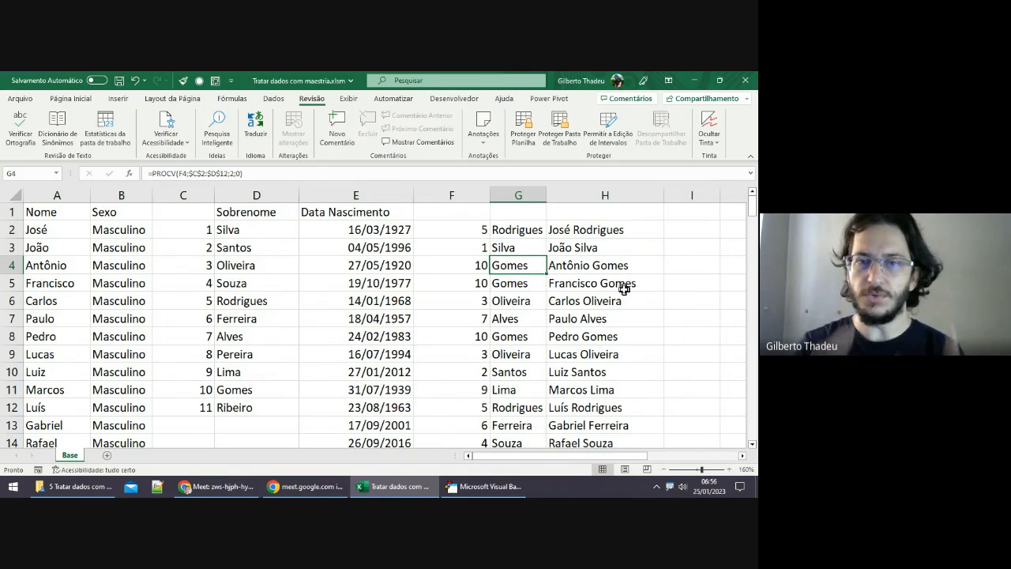
{"action": "left_click", "coordinate": [585, 251]}
{"action": "left_click", "coordinate": [582, 269]}
{"action": "left_click", "coordinate": [590, 248]}
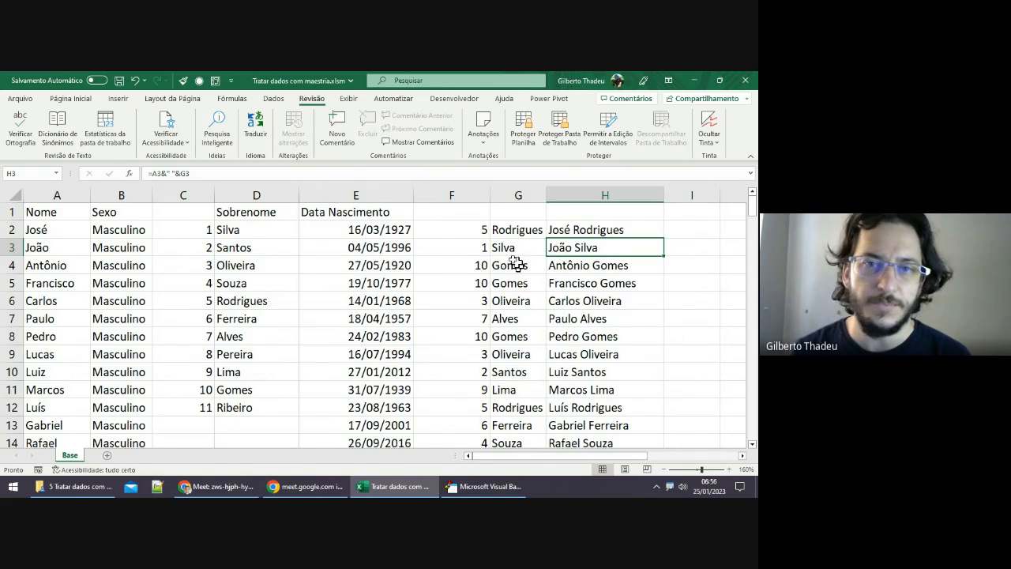
Step: Hide columns C, F, G and H on the Base worksheet
{"action": "left_click", "coordinate": [192, 195]}
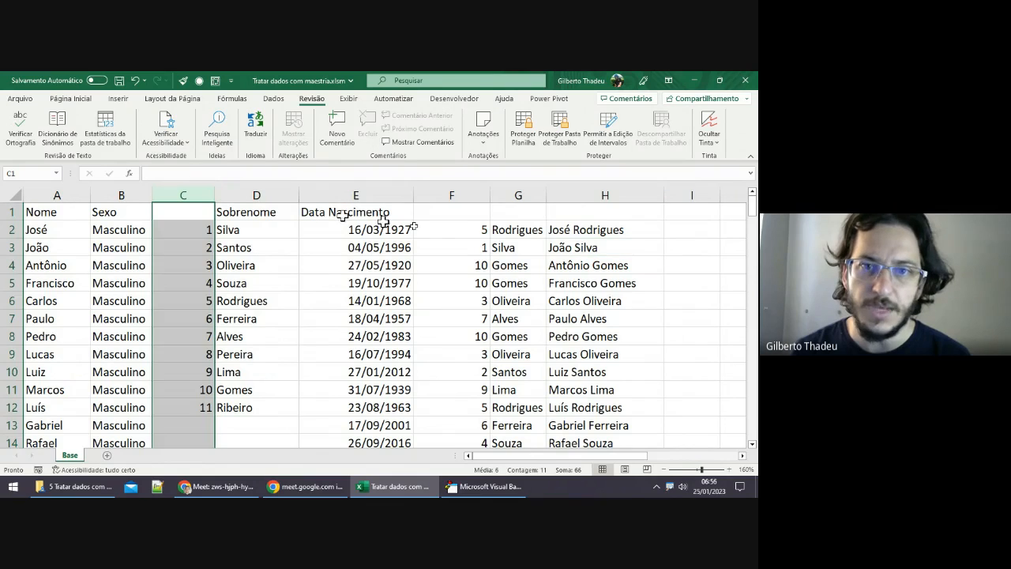
{"action": "left_click", "coordinate": [454, 195], "text": "ctrl"}
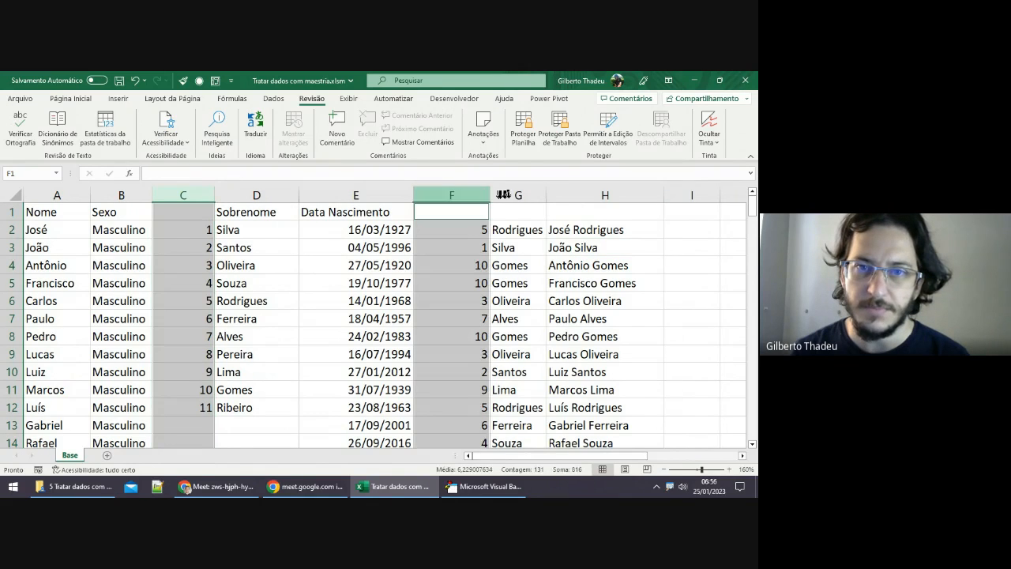
{"action": "left_click_drag", "start_coordinate": [523, 193], "coordinate": [604, 193]}
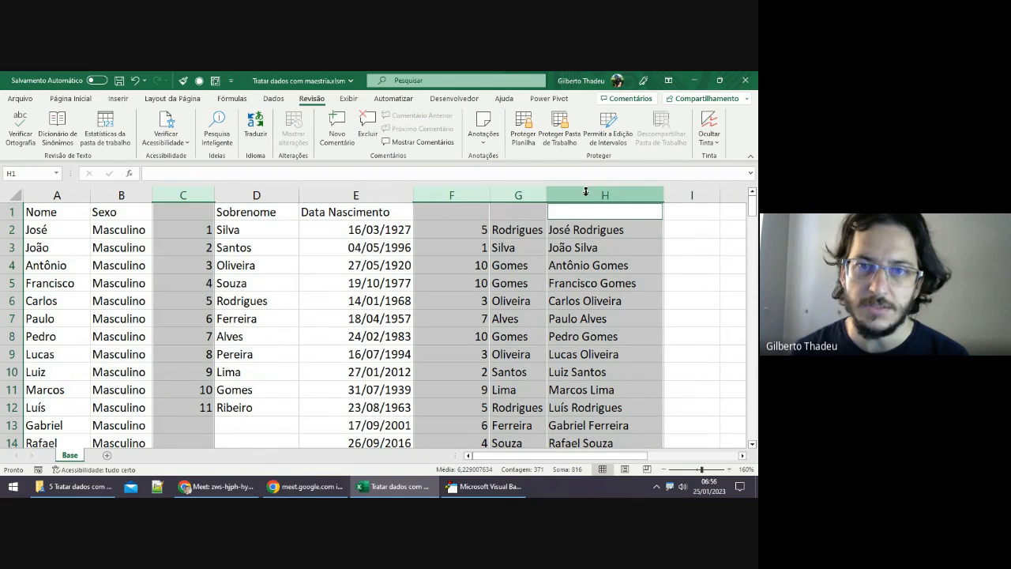
{"action": "right_click", "coordinate": [585, 193]}
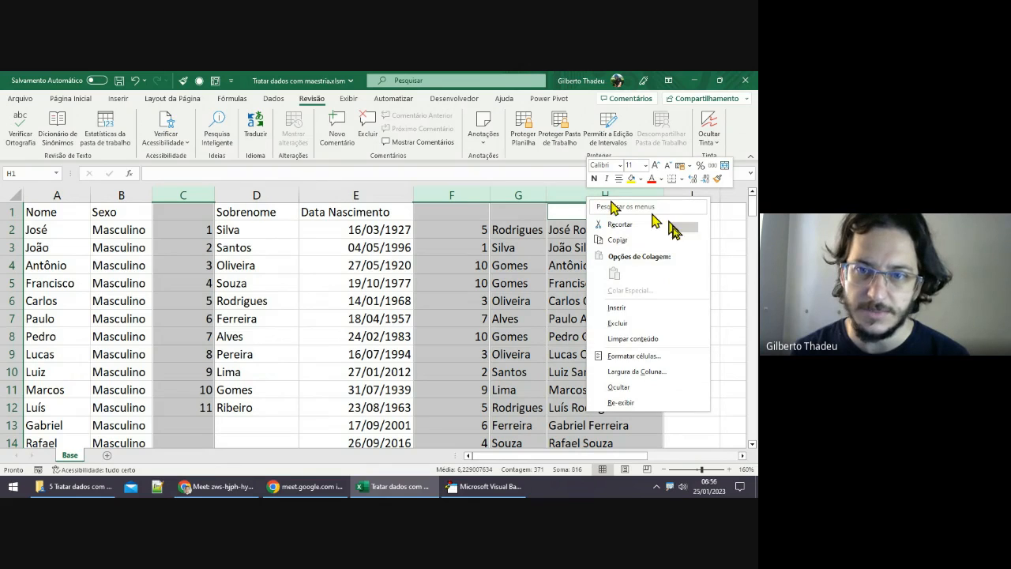
{"action": "left_click", "coordinate": [629, 393]}
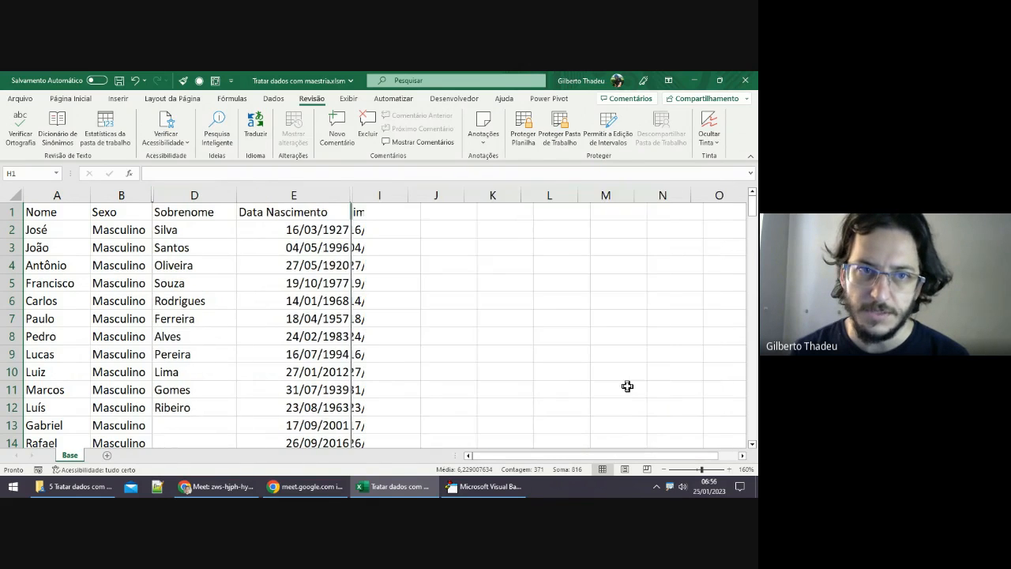
Step: Enter =CONT.VALORES(D2:D12) in J2 to count the listed surnames
{"action": "left_click", "coordinate": [406, 227]}
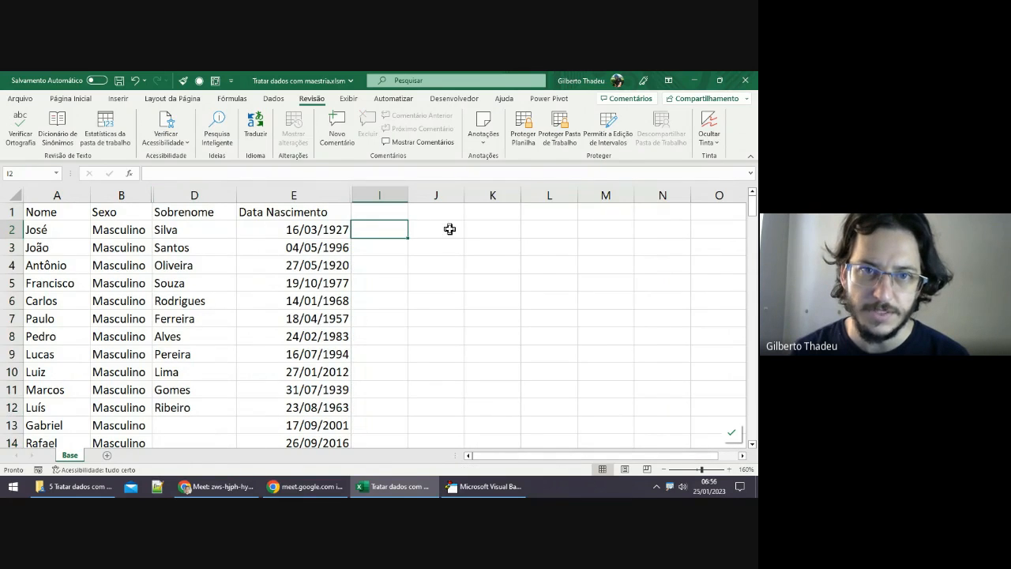
{"action": "left_click", "coordinate": [449, 228]}
{"action": "left_click", "coordinate": [395, 228]}
{"action": "left_click", "coordinate": [438, 230]}
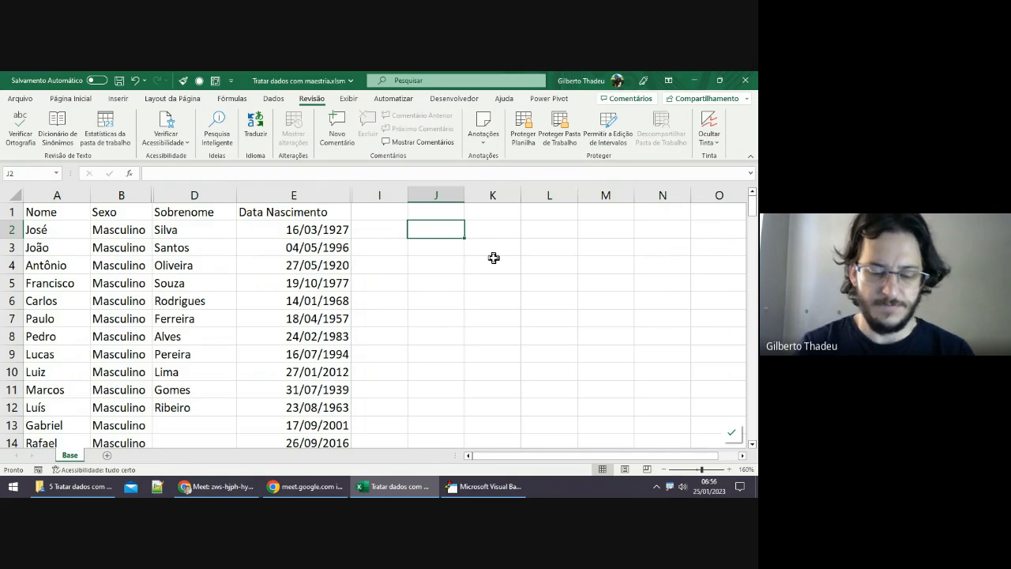
{"action": "type", "text": "=co"}
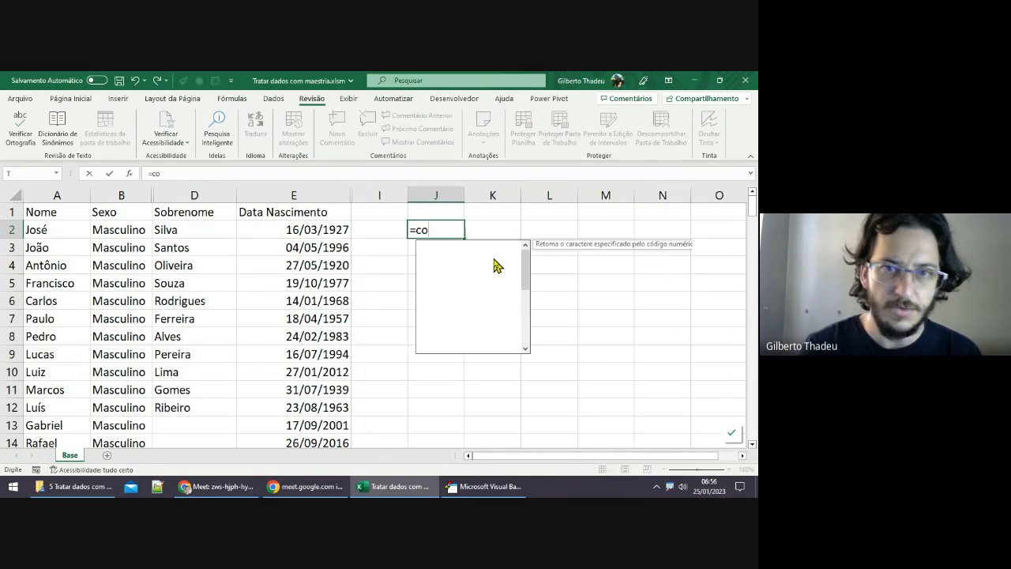
{"action": "type", "text": "nt.v"}
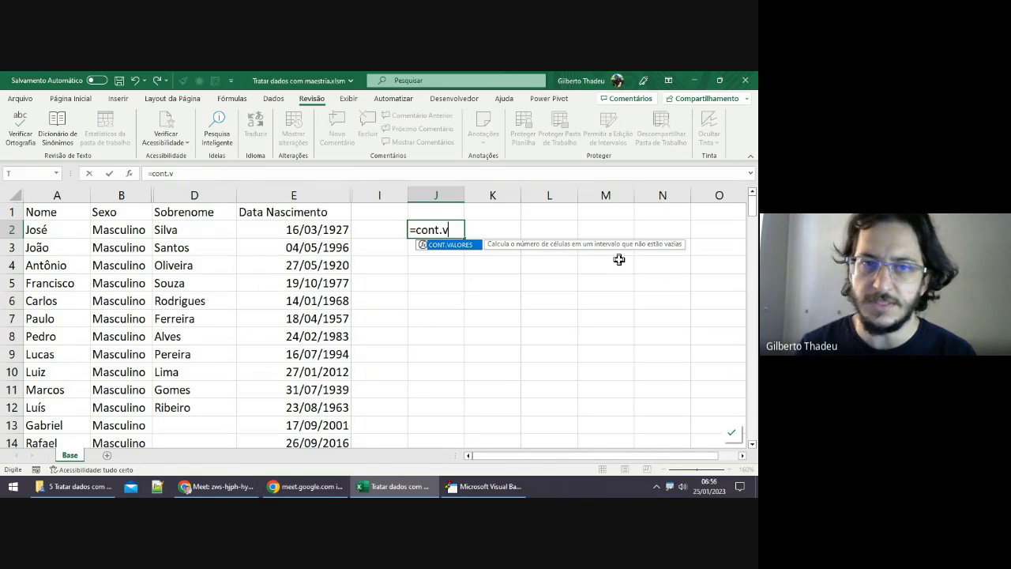
{"action": "key", "text": "Tab"}
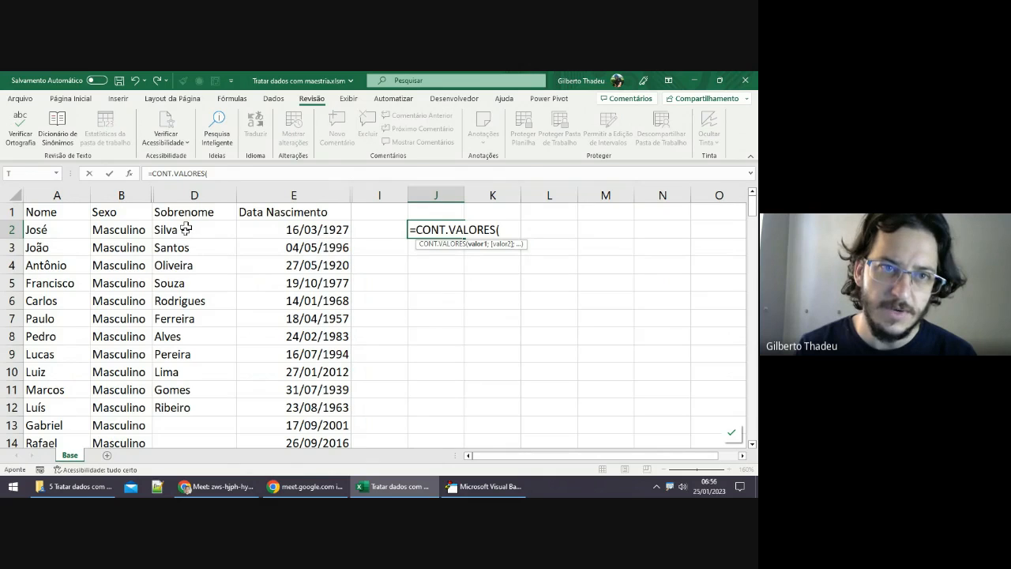
{"action": "left_click_drag", "start_coordinate": [186, 229], "coordinate": [177, 404]}
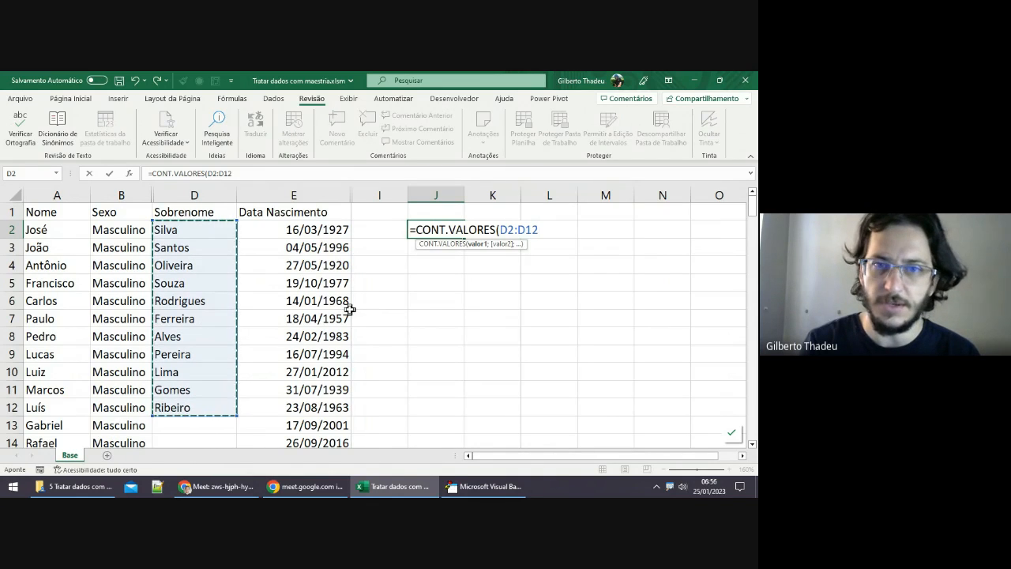
{"action": "type", "text": ")"}
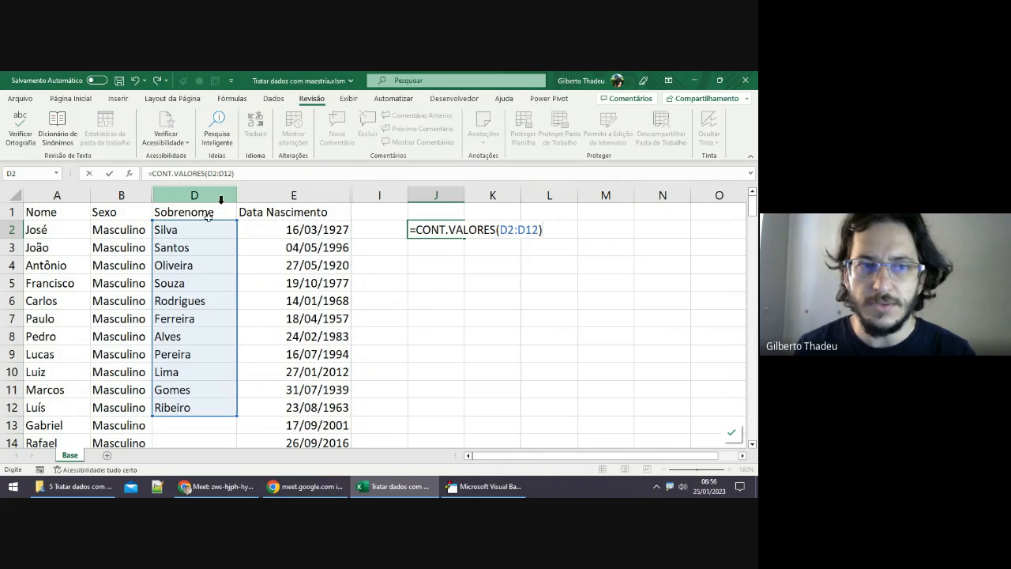
{"action": "key", "text": "Return"}
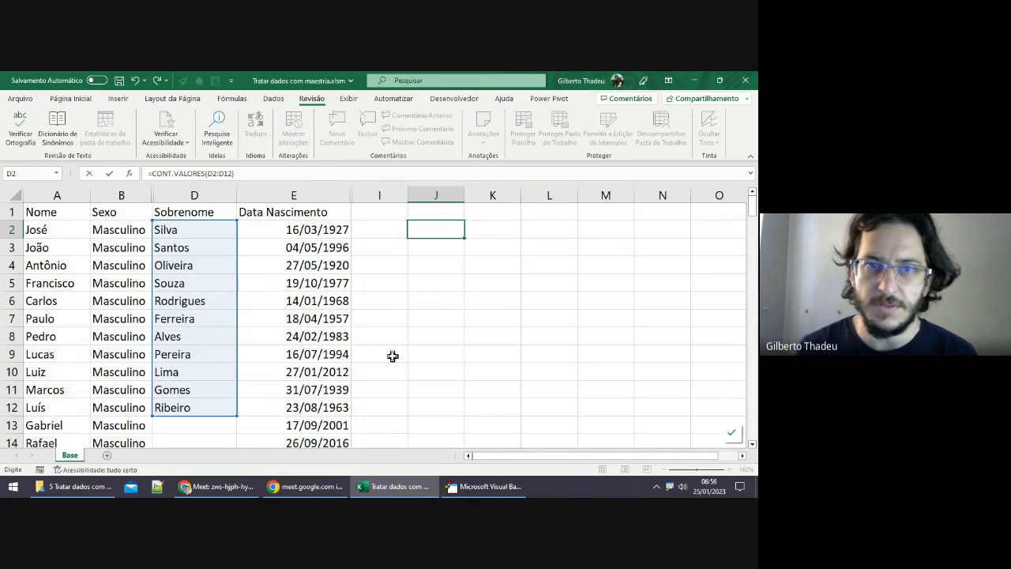
Step: Extend the counting range in the J2 formula to D2:D18 and check the count against the empty surname cells
{"action": "left_click", "coordinate": [454, 229]}
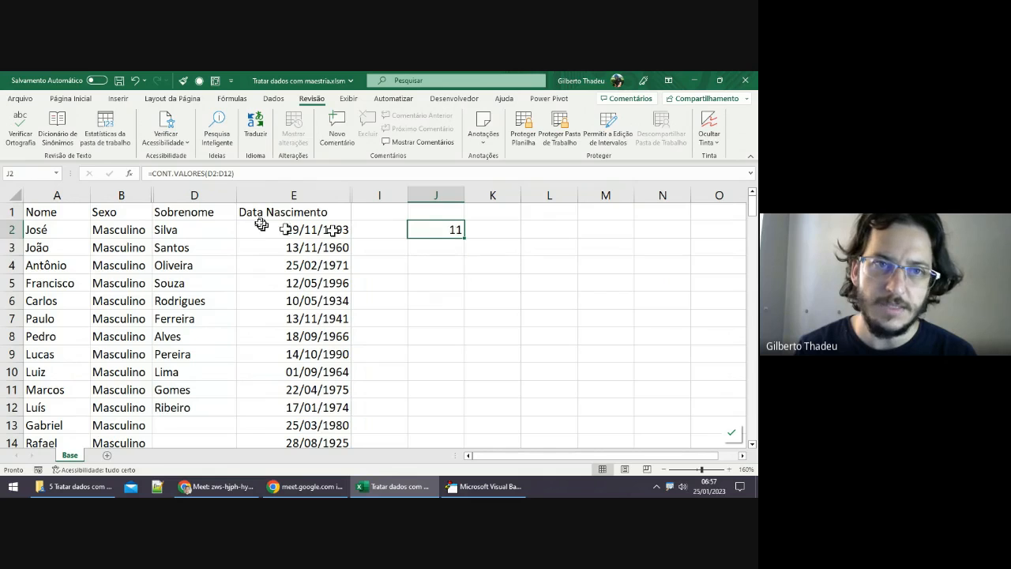
{"action": "left_click", "coordinate": [226, 173]}
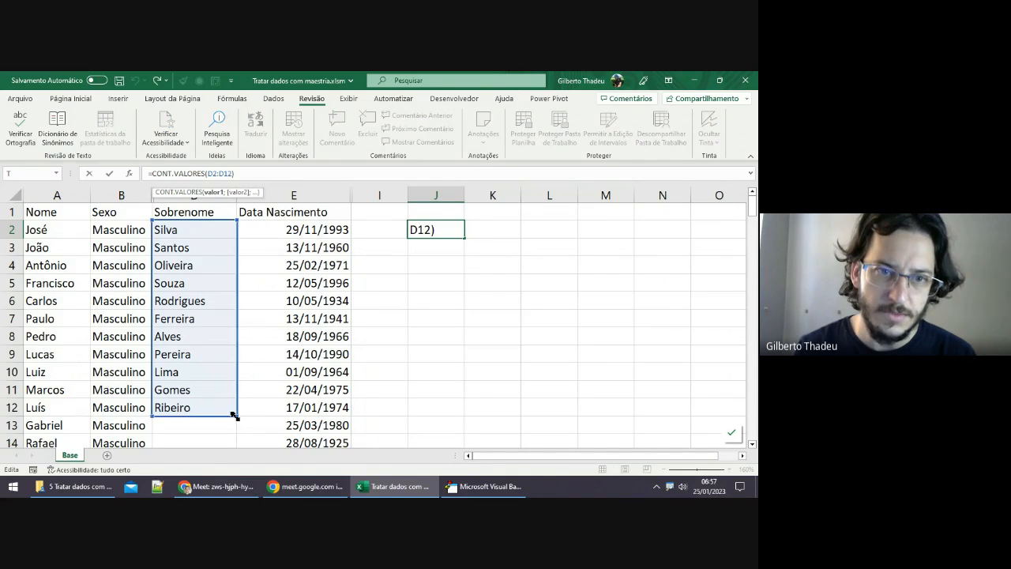
{"action": "mouse_move", "coordinate": [234, 414]}
{"action": "left_mouse_down"}
{"action": "mouse_move", "coordinate": [228, 450]}
{"action": "mouse_move", "coordinate": [234, 421]}
{"action": "left_mouse_up"}
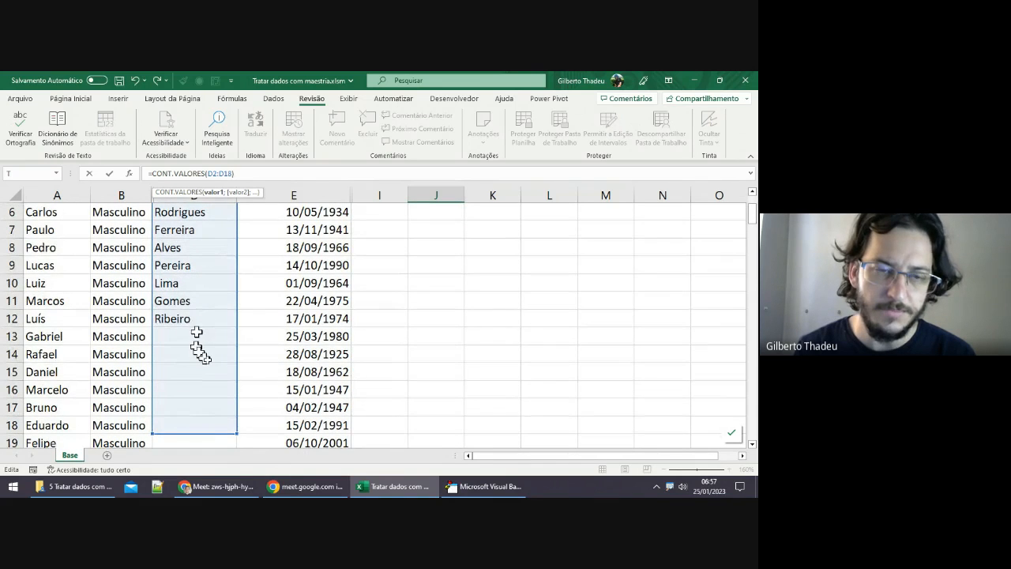
{"action": "scroll", "coordinate": [214, 338], "scroll_direction": "up", "scroll_amount": 2}
{"action": "key", "text": "Return"}
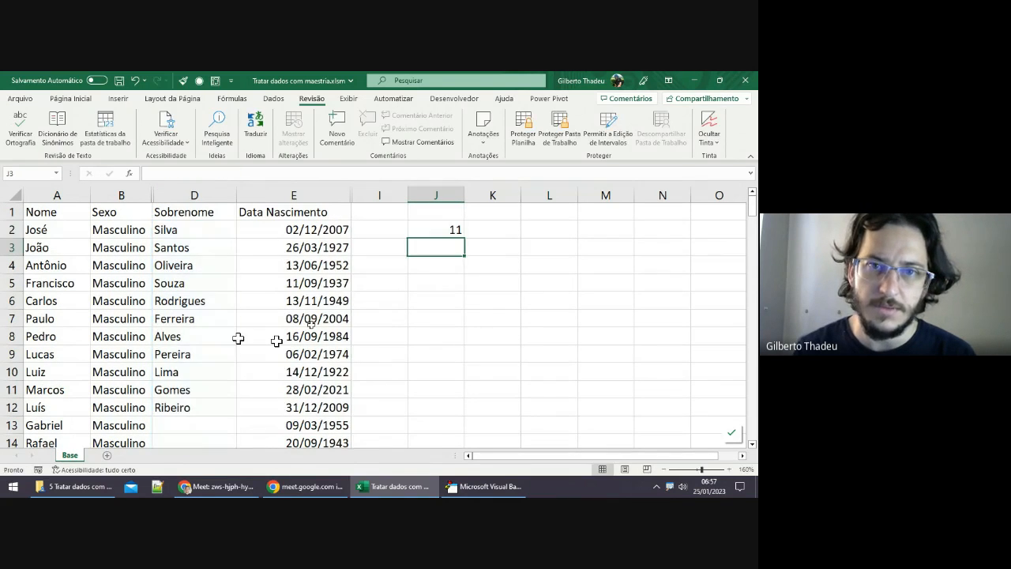
{"action": "left_click", "coordinate": [174, 435]}
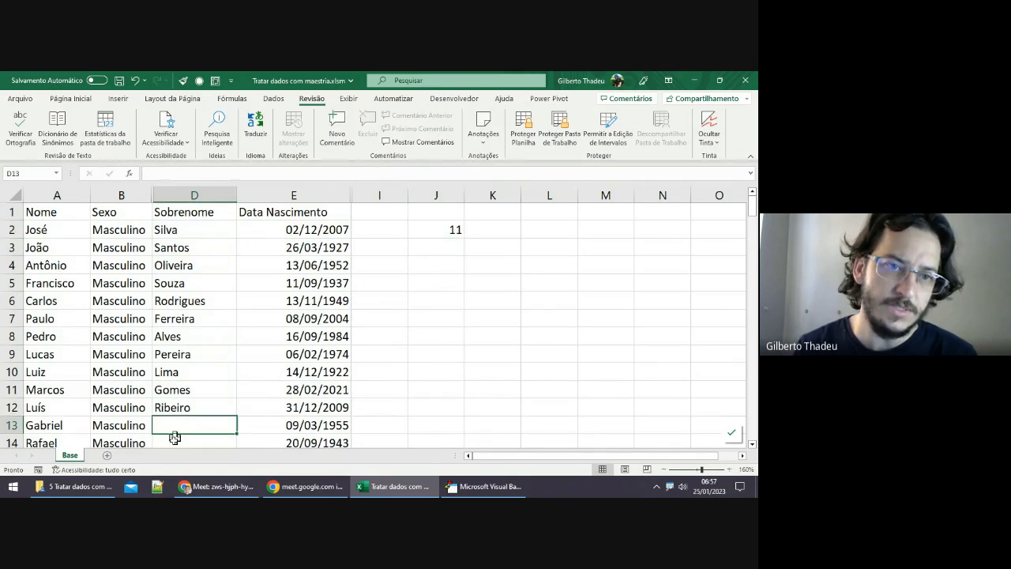
{"action": "left_click", "coordinate": [455, 231]}
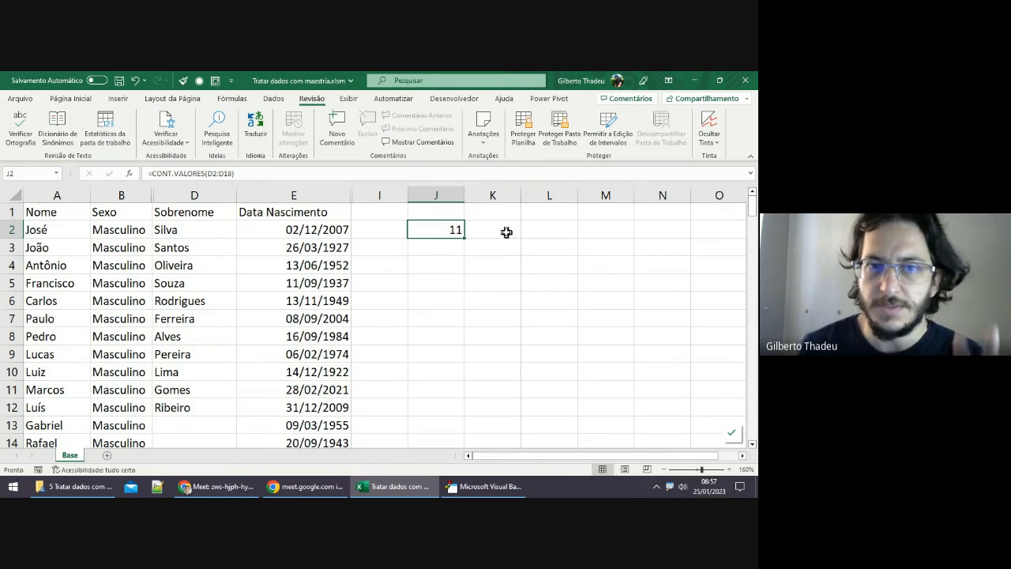
{"action": "left_click", "coordinate": [477, 231]}
{"action": "left_click", "coordinate": [456, 231]}
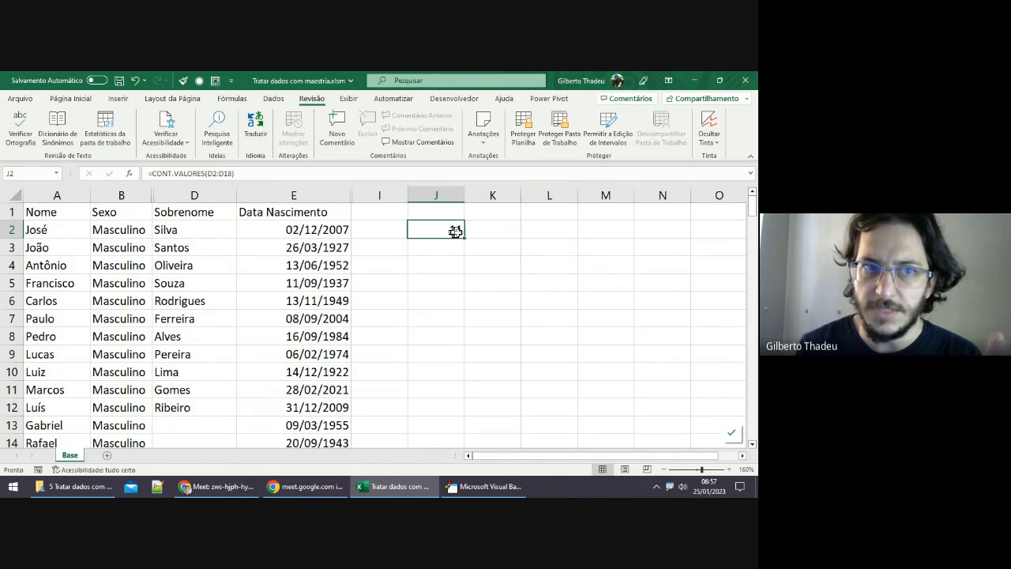
Step: Enter =SEQUÊNCIA(5) in K2 and inspect the spilled range K2:K6
{"action": "left_click", "coordinate": [495, 236]}
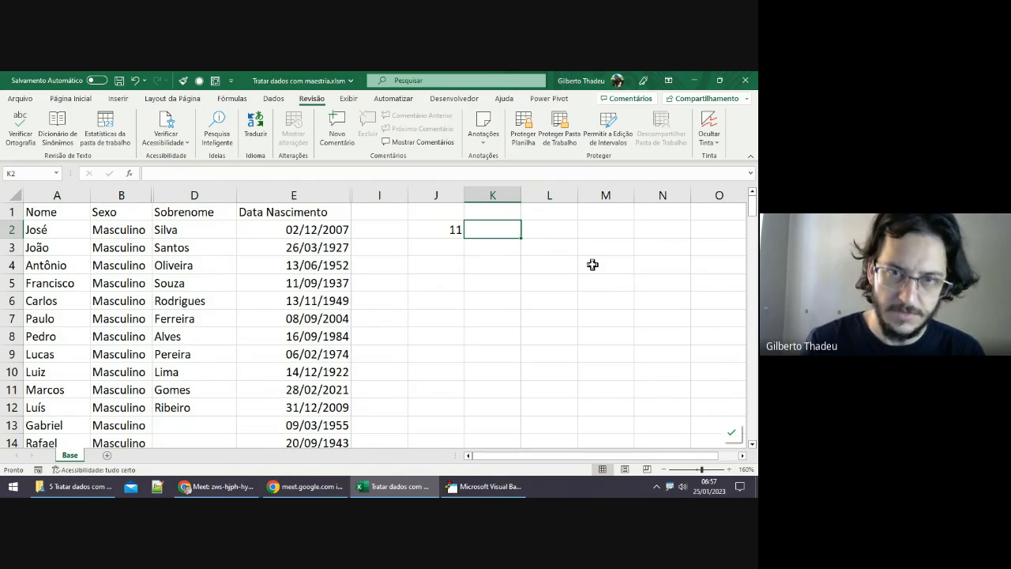
{"action": "type", "text": "="}
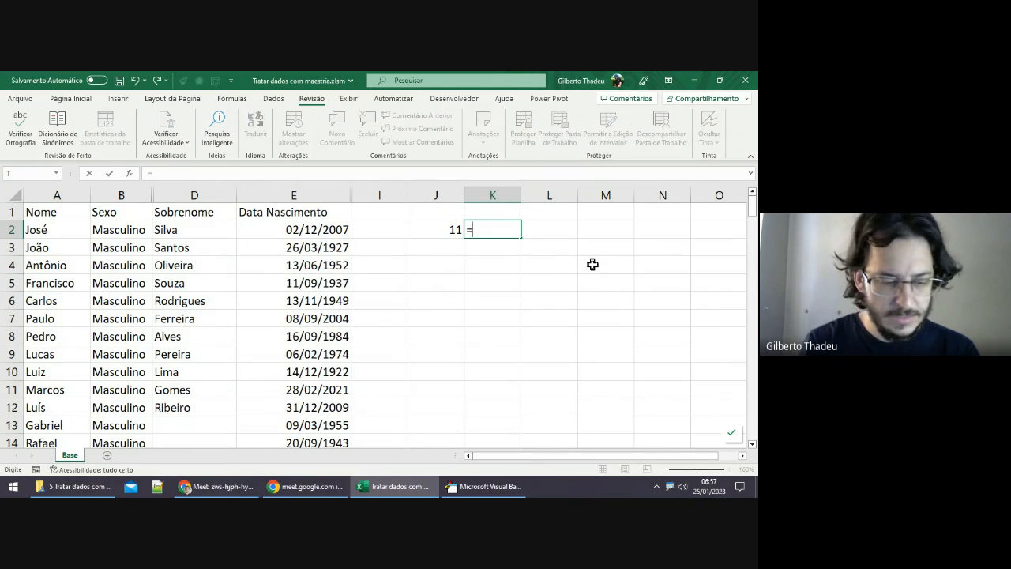
{"action": "type", "text": "seq"}
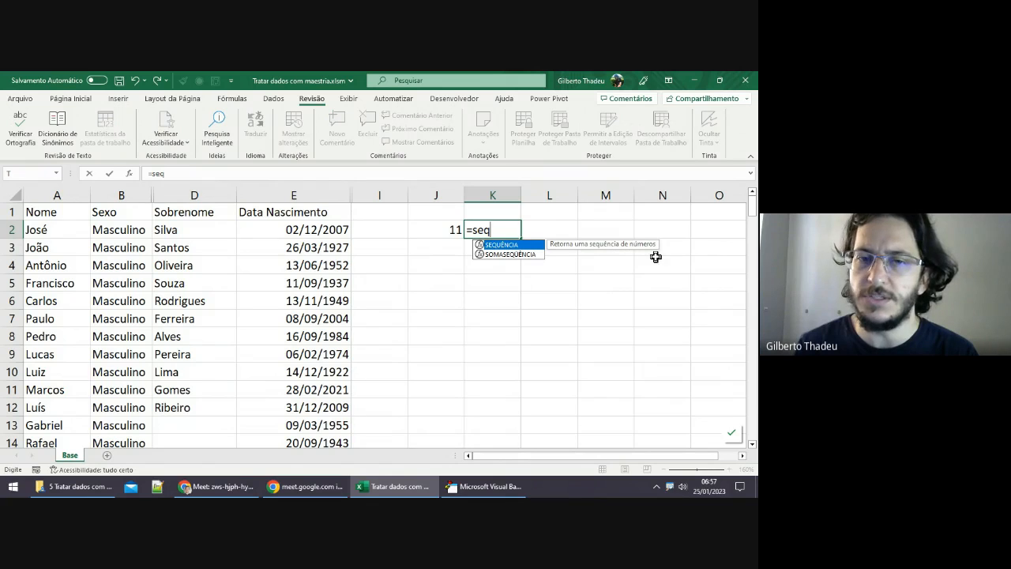
{"action": "key", "text": "Tab"}
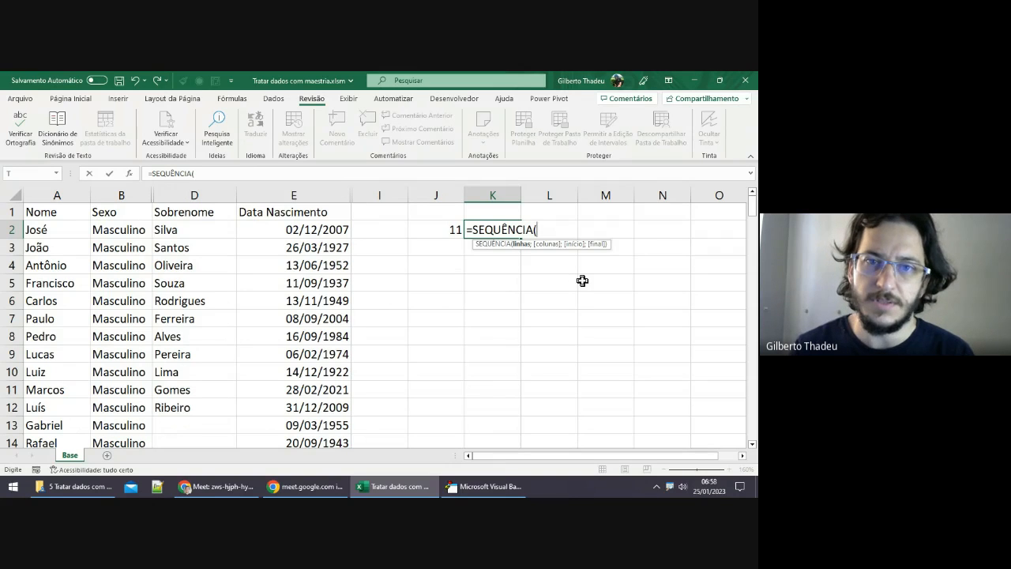
{"action": "type", "text": "5)"}
{"action": "key", "text": "Return"}
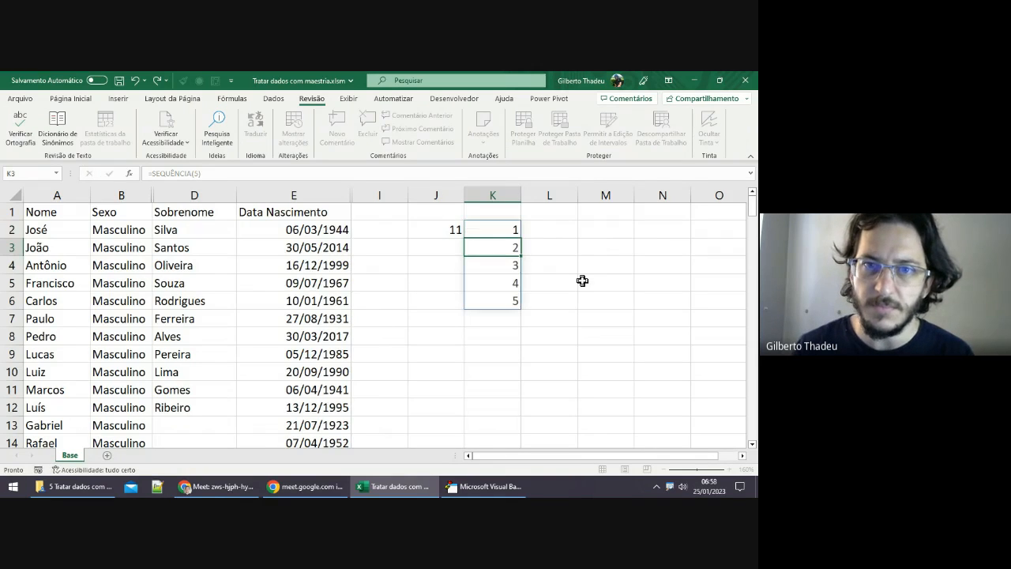
{"action": "left_click", "coordinate": [512, 232]}
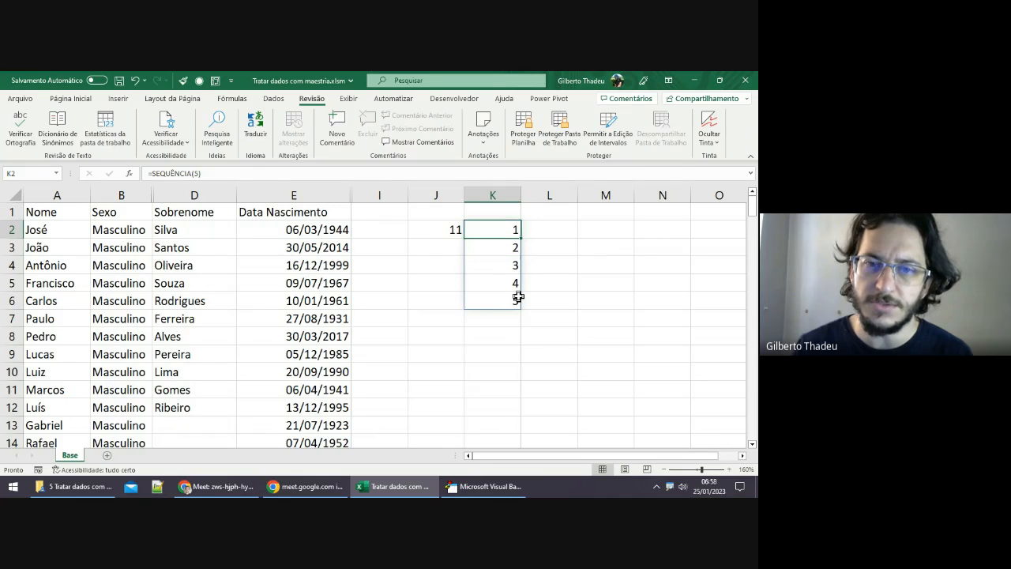
{"action": "left_click_drag", "start_coordinate": [515, 300], "coordinate": [530, 233]}
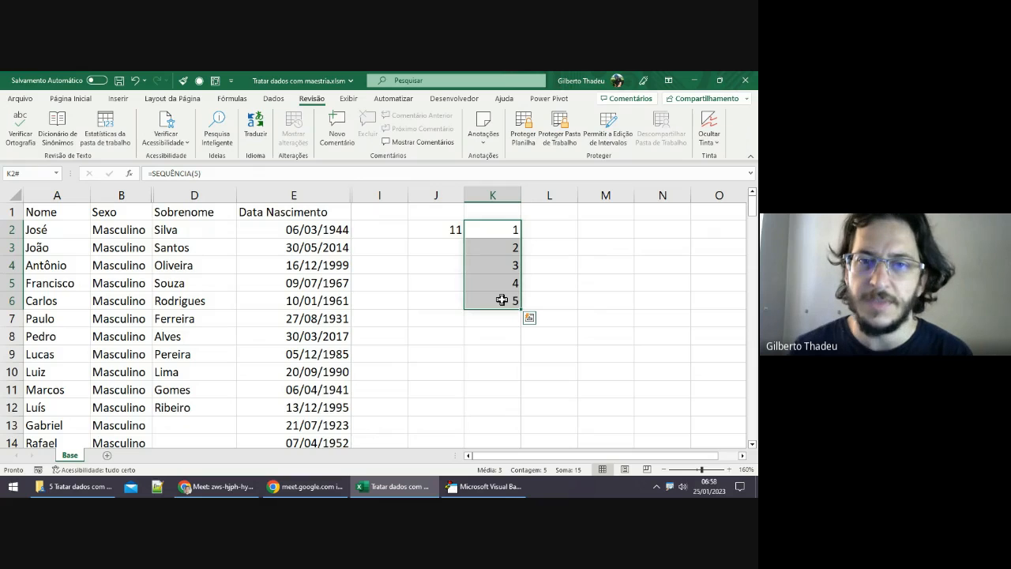
Step: Add a second column to the sequence by changing the K2 formula to =SEQUÊNCIA(5;2)
{"action": "left_click", "coordinate": [497, 230]}
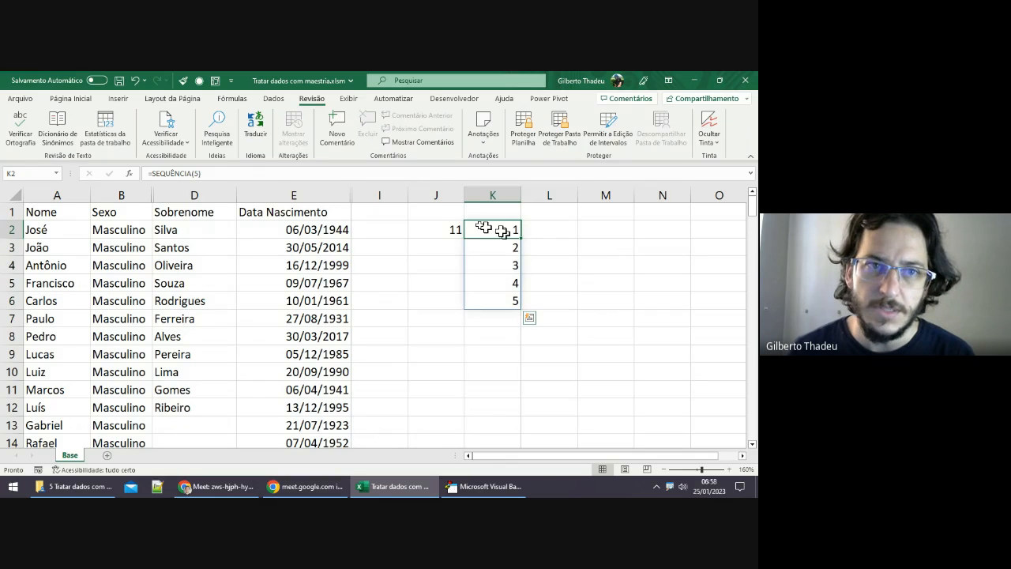
{"action": "left_click", "coordinate": [199, 173]}
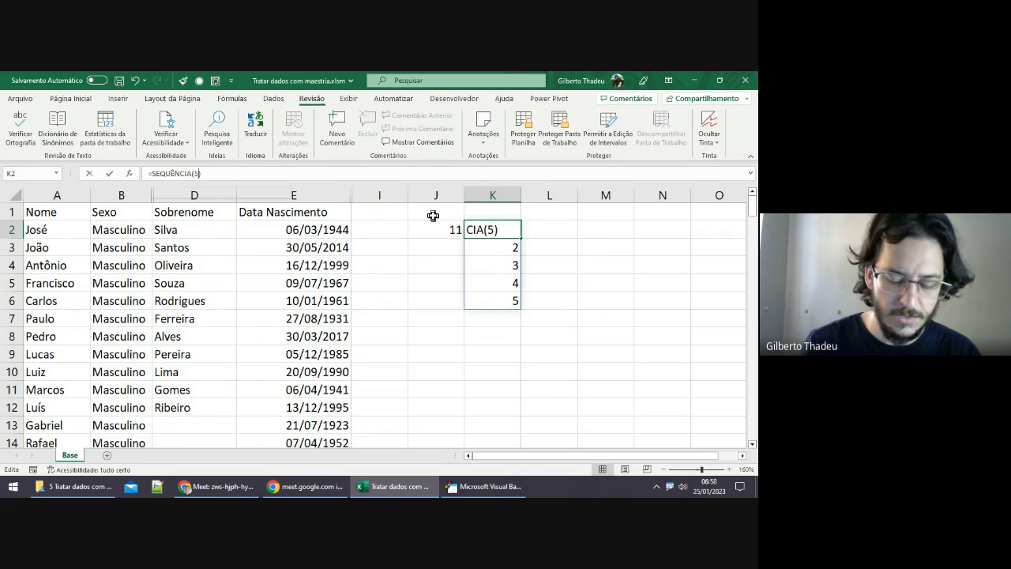
{"action": "key", "text": "shift+Left"}
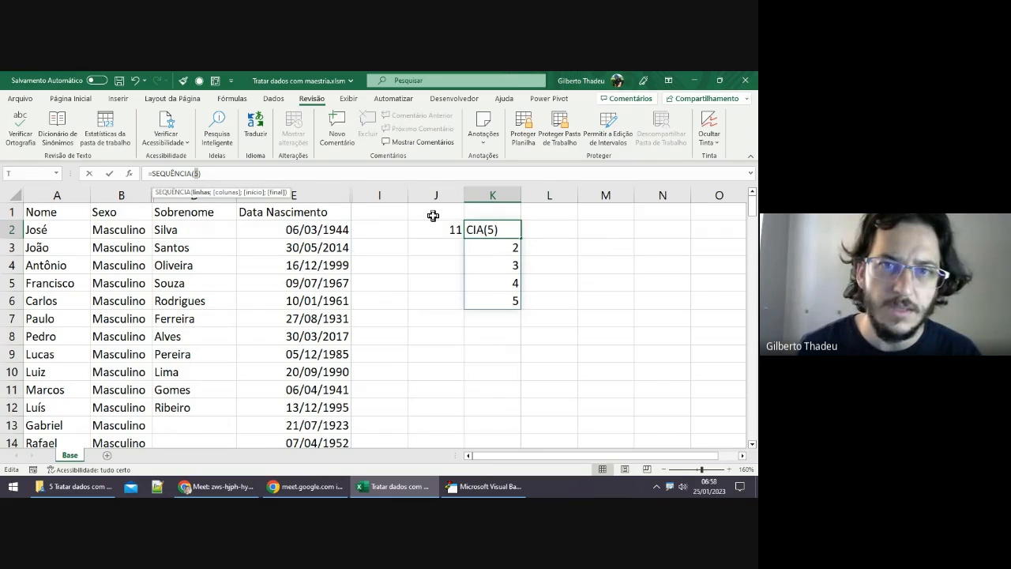
{"action": "type", "text": ";"}
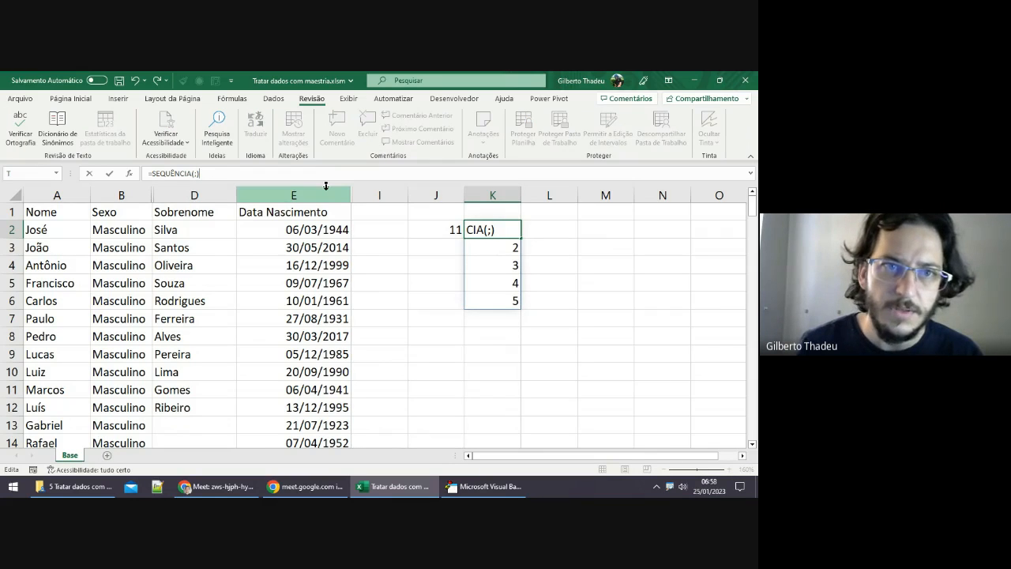
{"action": "key", "text": "BackSpace"}
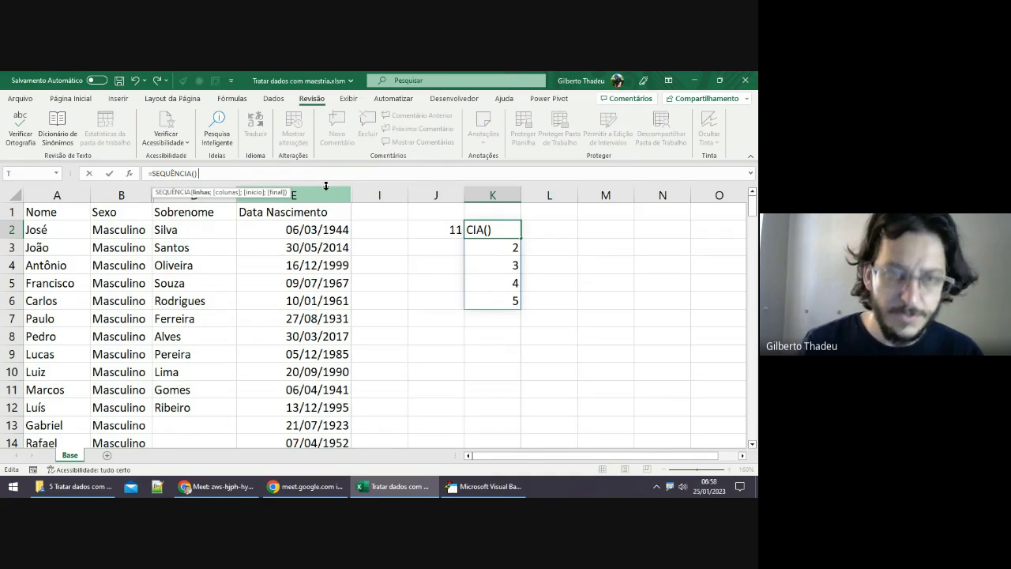
{"action": "type", "text": "5;2"}
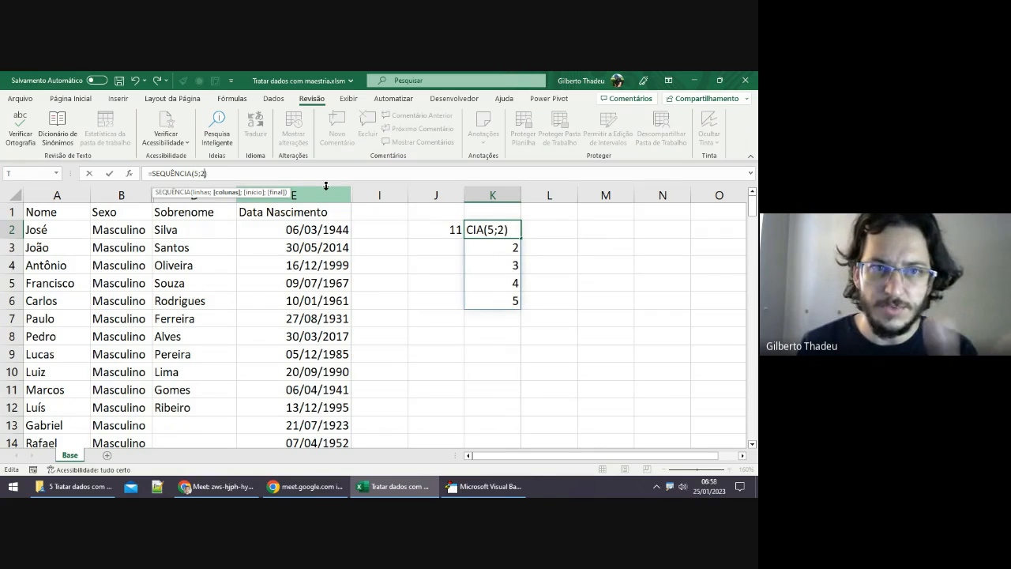
{"action": "key", "text": "Return"}
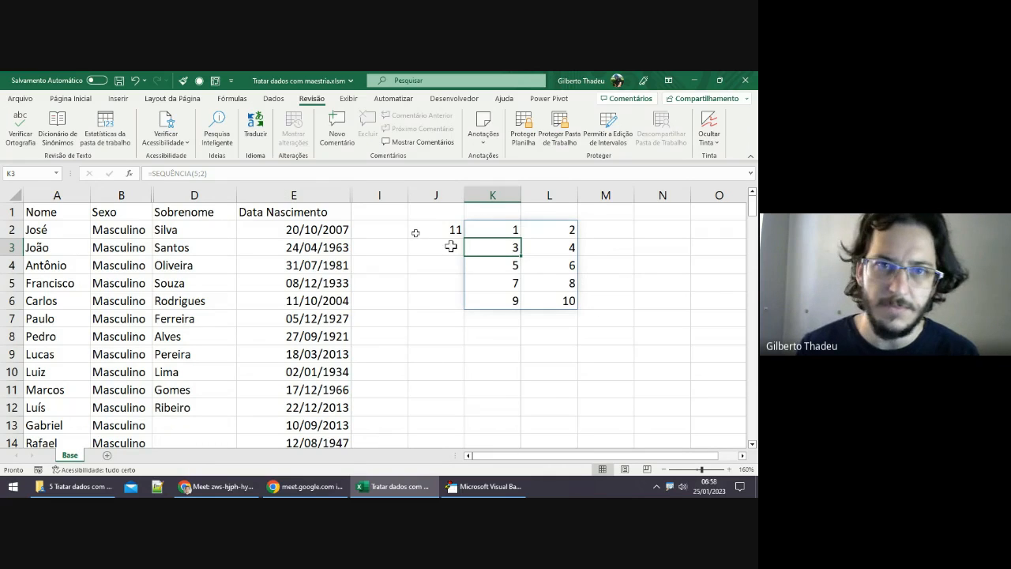
{"action": "left_click", "coordinate": [514, 229]}
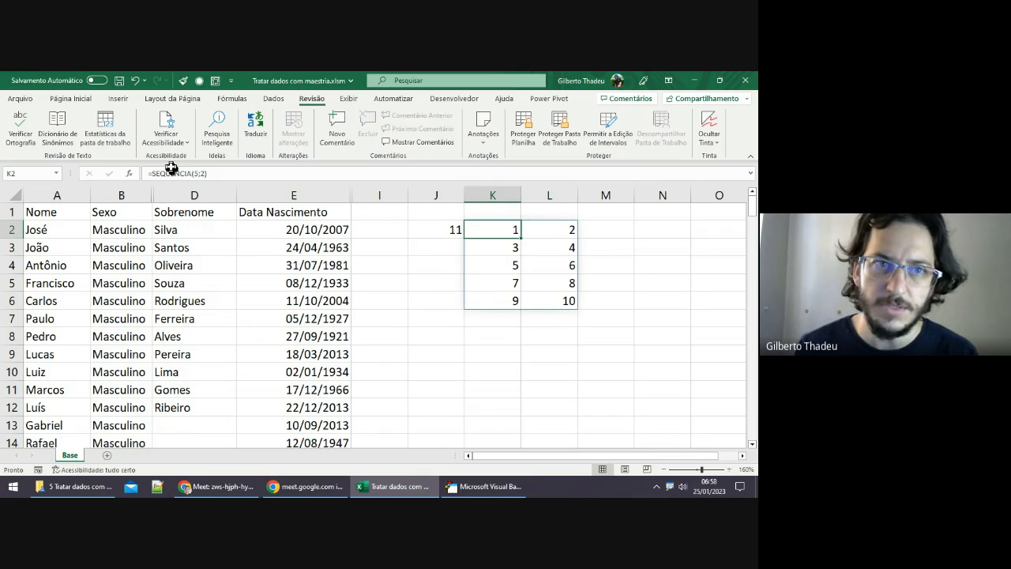
Step: Make the K2 sequence start at 5 and advance by 15 by changing the formula to =SEQUÊNCIA(5;2;5;15)
{"action": "left_click", "coordinate": [203, 173]}
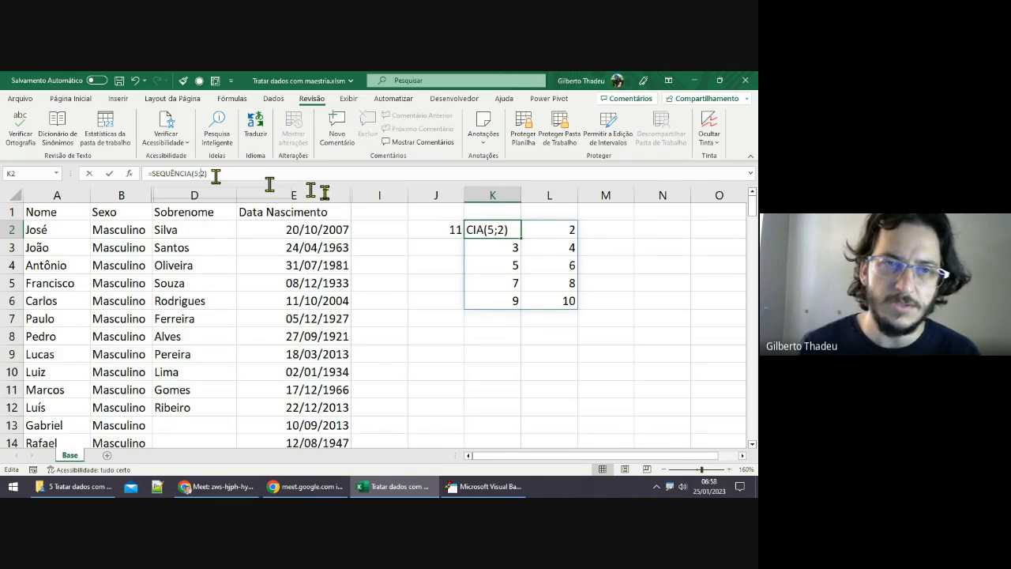
{"action": "type", "text": ";5"}
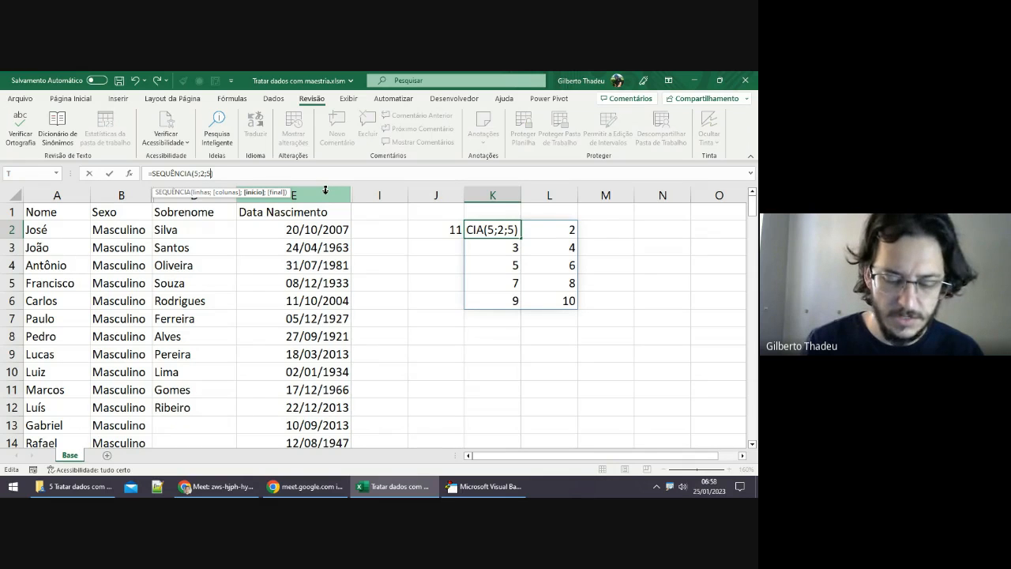
{"action": "type", "text": ";"}
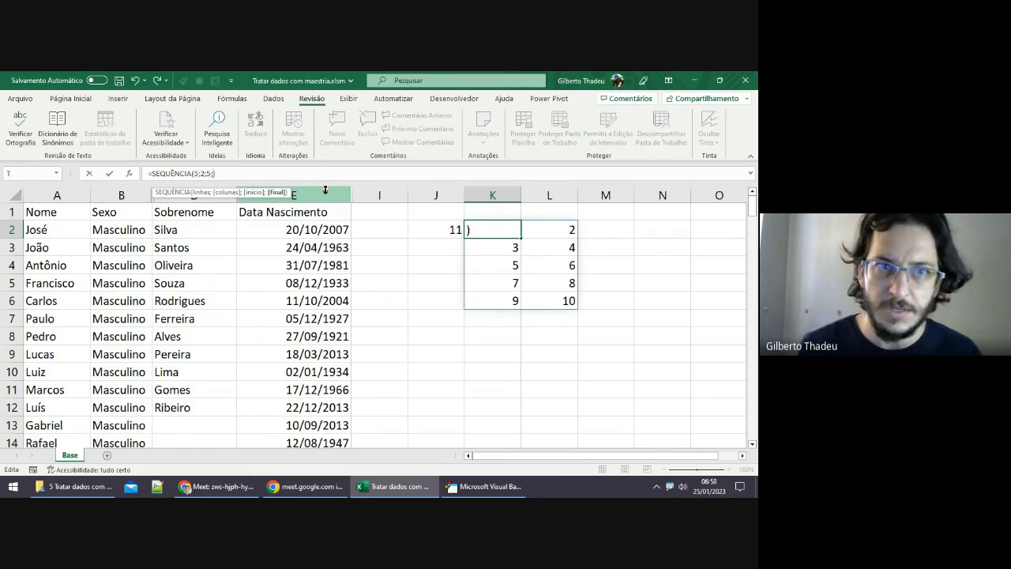
{"action": "type", "text": "15"}
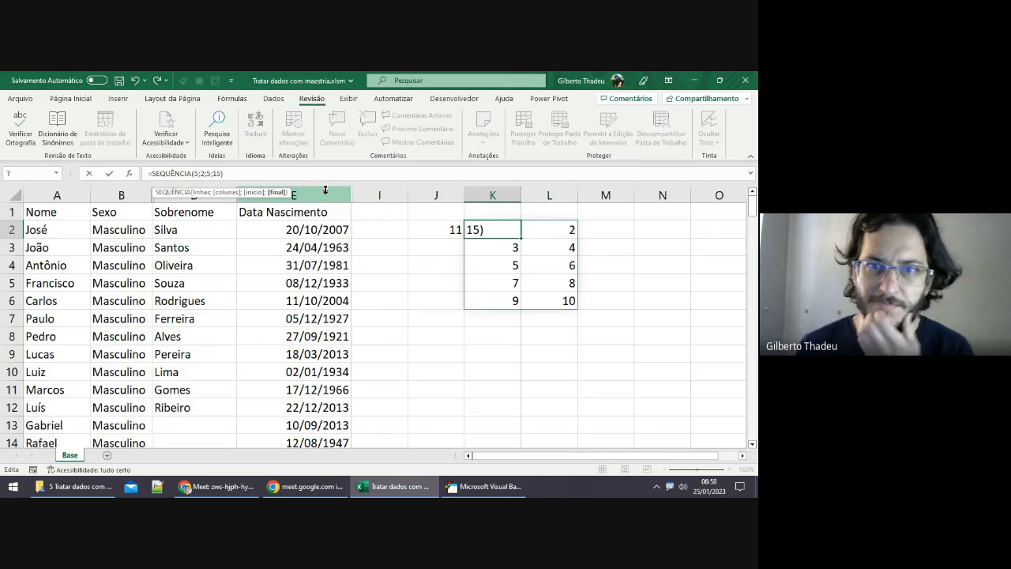
{"action": "key", "text": "Return"}
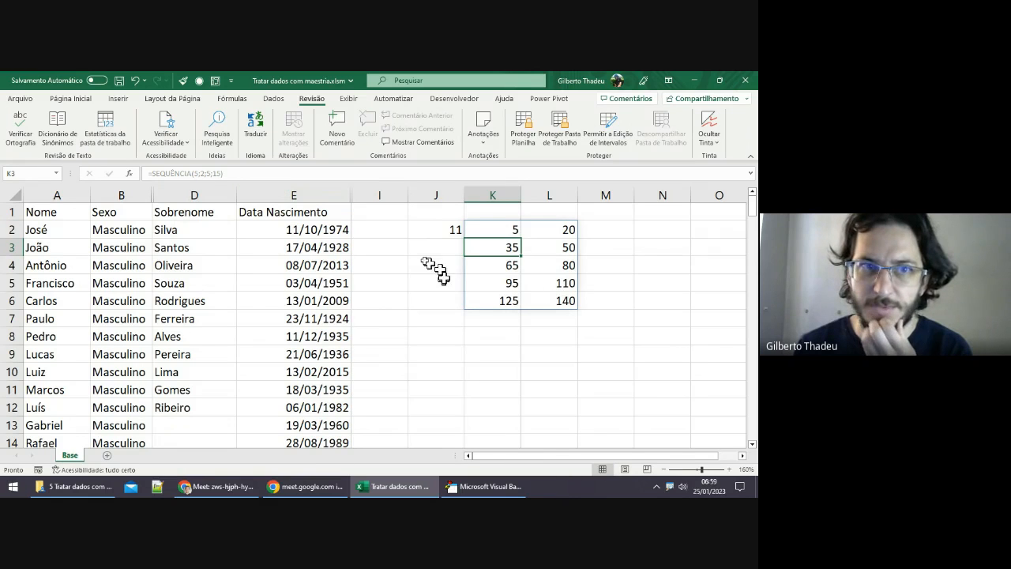
{"action": "left_click", "coordinate": [484, 225]}
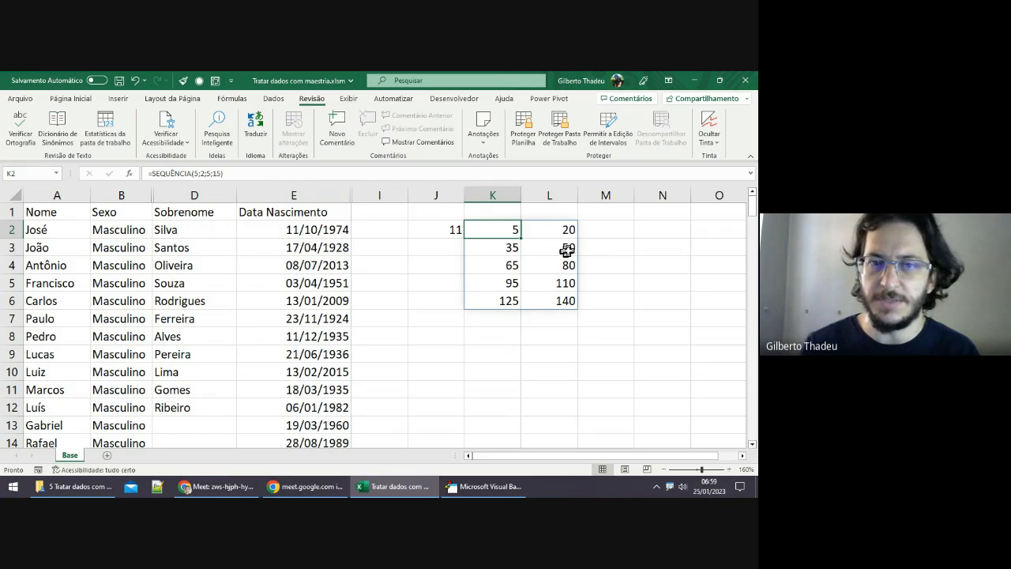
Step: Reduce the K2 formula to a single-column sequence of eleven numbers, =SEQUÊNCIA(11)
{"action": "left_click", "coordinate": [220, 172]}
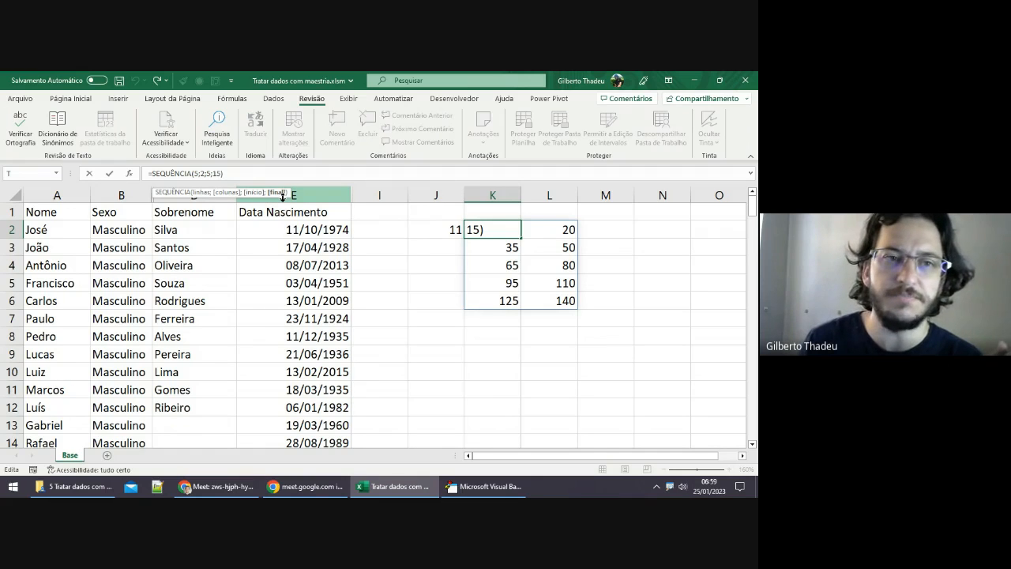
{"action": "key", "text": "BackSpace"}
{"action": "key", "text": "BackSpace"}
{"action": "key", "text": "BackSpace"}
{"action": "key", "text": "BackSpace"}
{"action": "key", "text": "BackSpace"}
{"action": "key", "text": "BackSpace"}
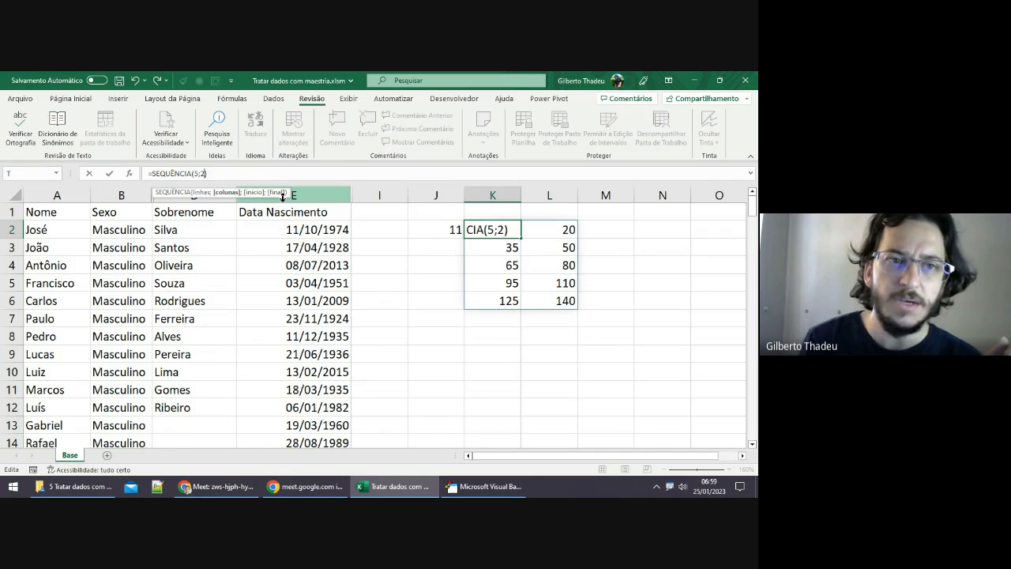
{"action": "key", "text": "BackSpace"}
{"action": "key", "text": "BackSpace"}
{"action": "type", "text": "11"}
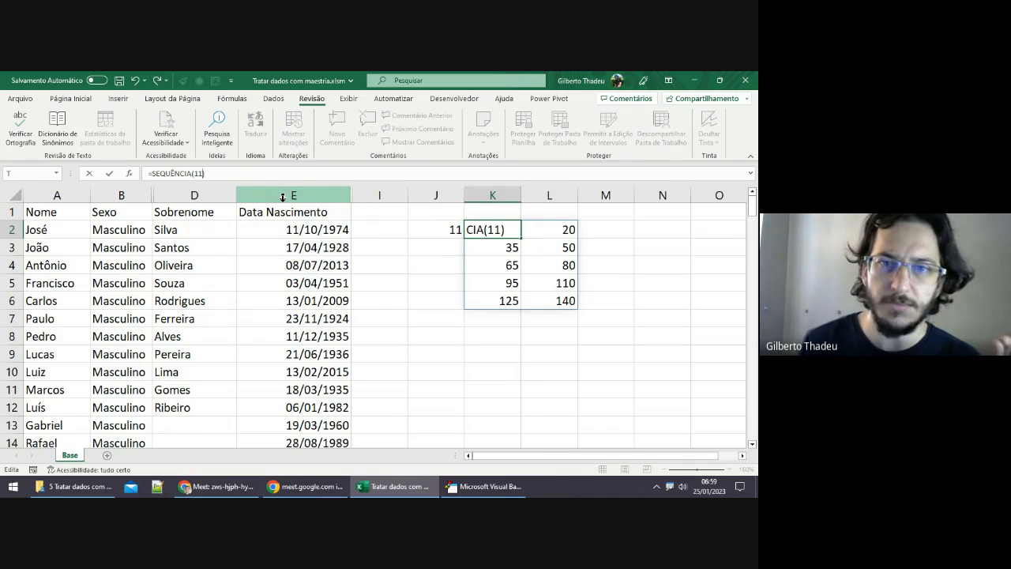
{"action": "key", "text": "Return"}
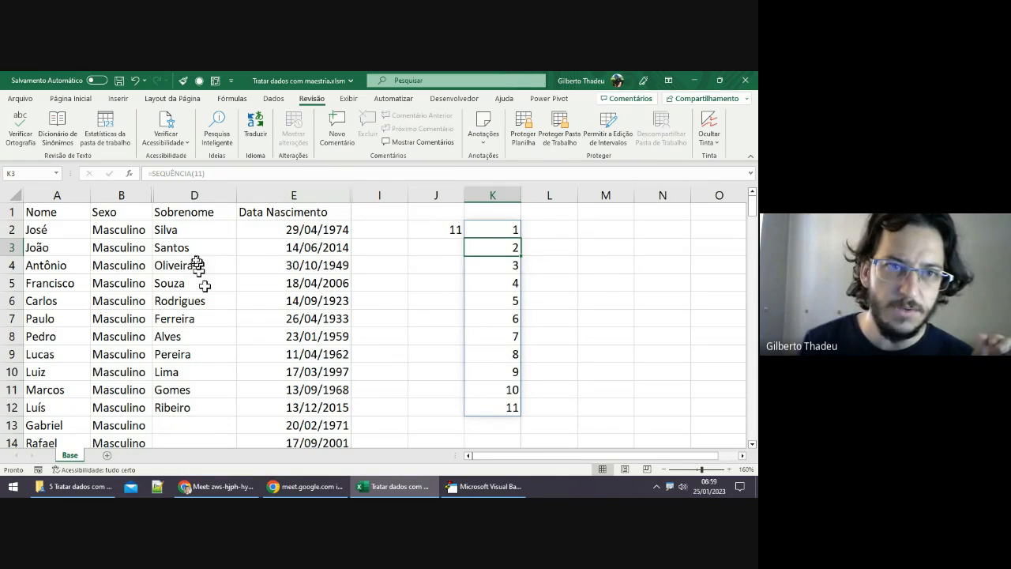
Step: Unhide column C between Sexo and Sobrenome, and compare its codes in C2:C12 with the sequence in K2:K12
{"action": "left_click_drag", "start_coordinate": [190, 229], "coordinate": [186, 389]}
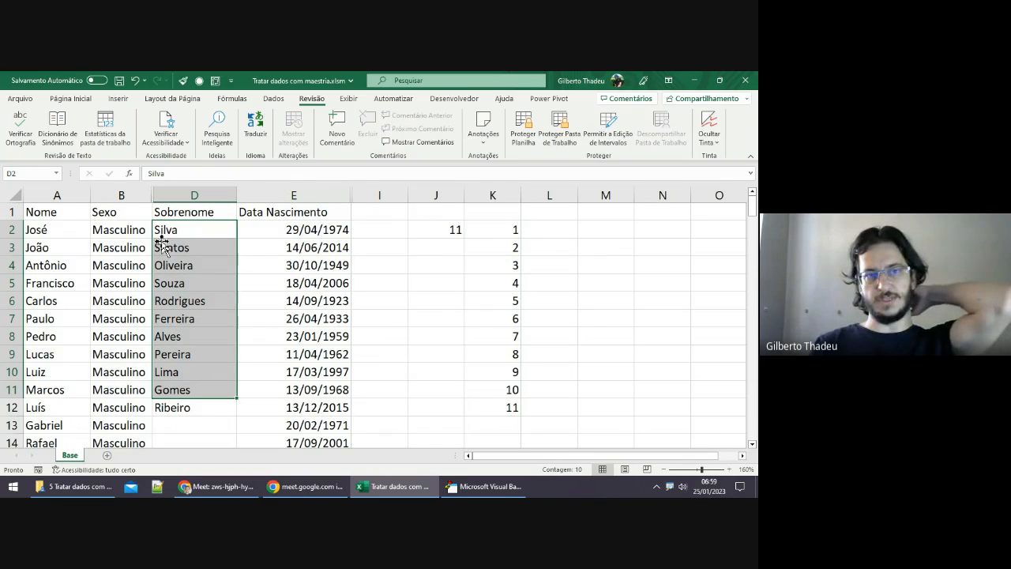
{"action": "left_click", "coordinate": [144, 229]}
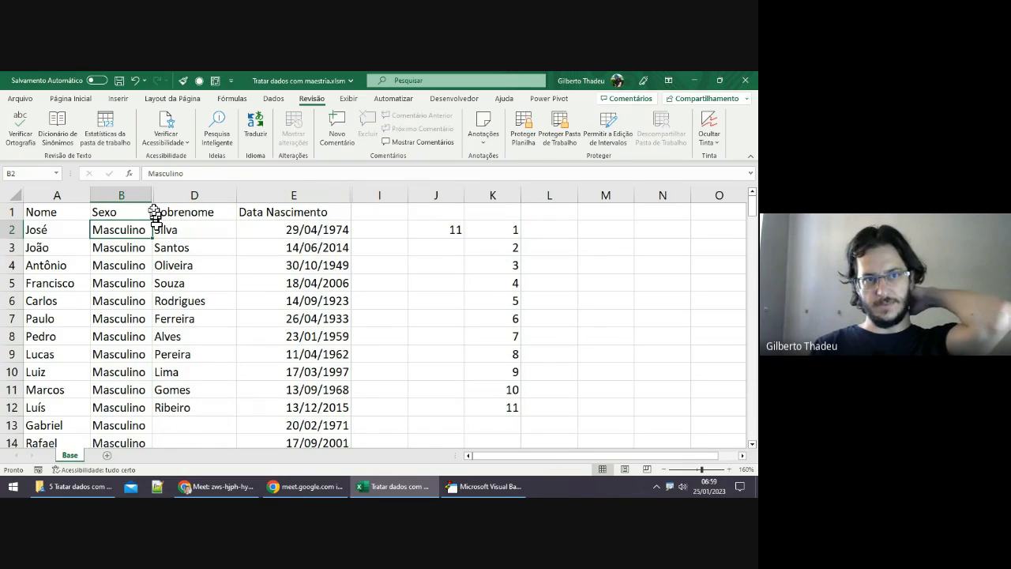
{"action": "left_click_drag", "start_coordinate": [149, 194], "coordinate": [158, 194]}
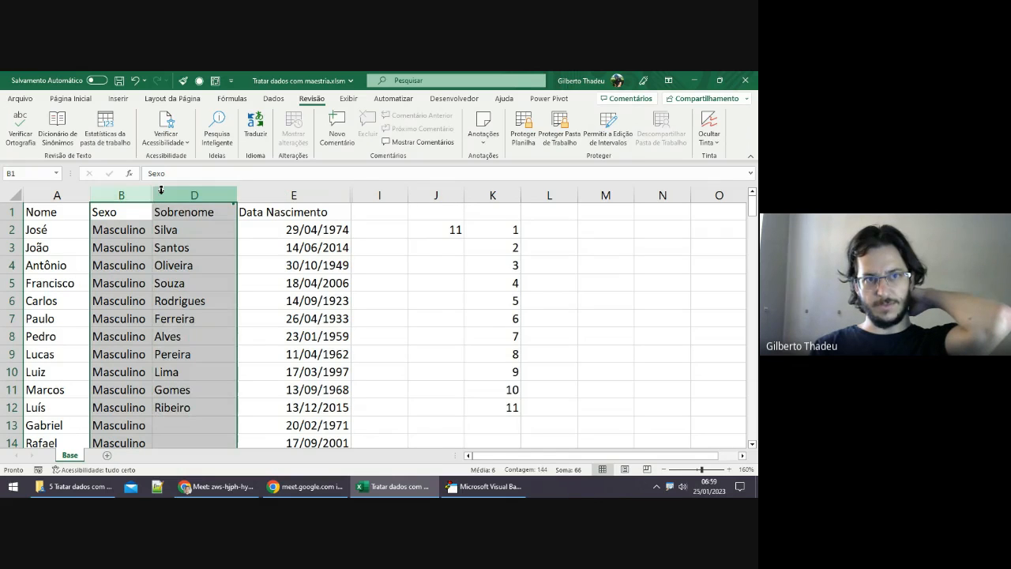
{"action": "right_click", "coordinate": [161, 190]}
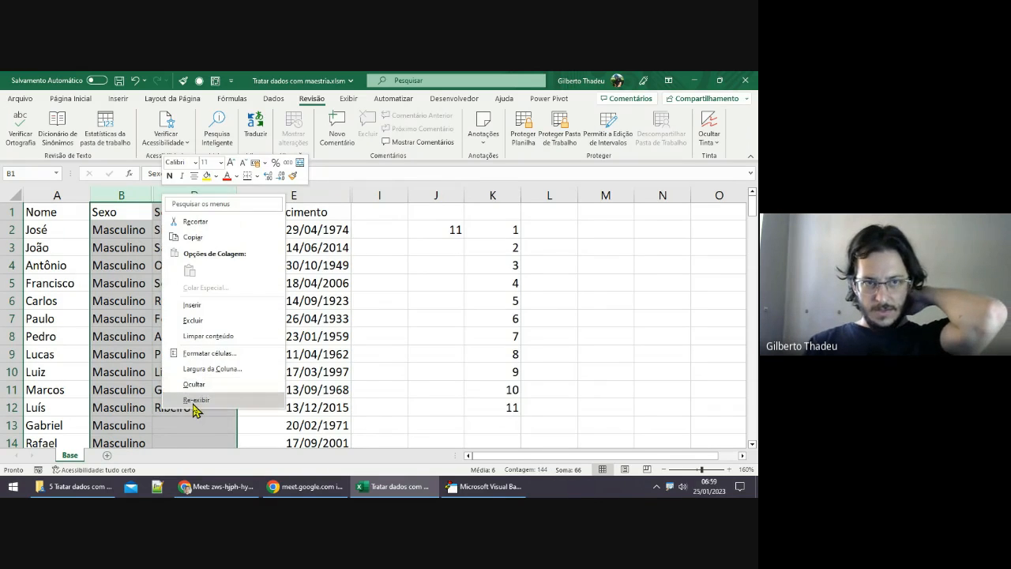
{"action": "left_click", "coordinate": [193, 403]}
{"action": "left_click_drag", "start_coordinate": [196, 228], "coordinate": [196, 405]}
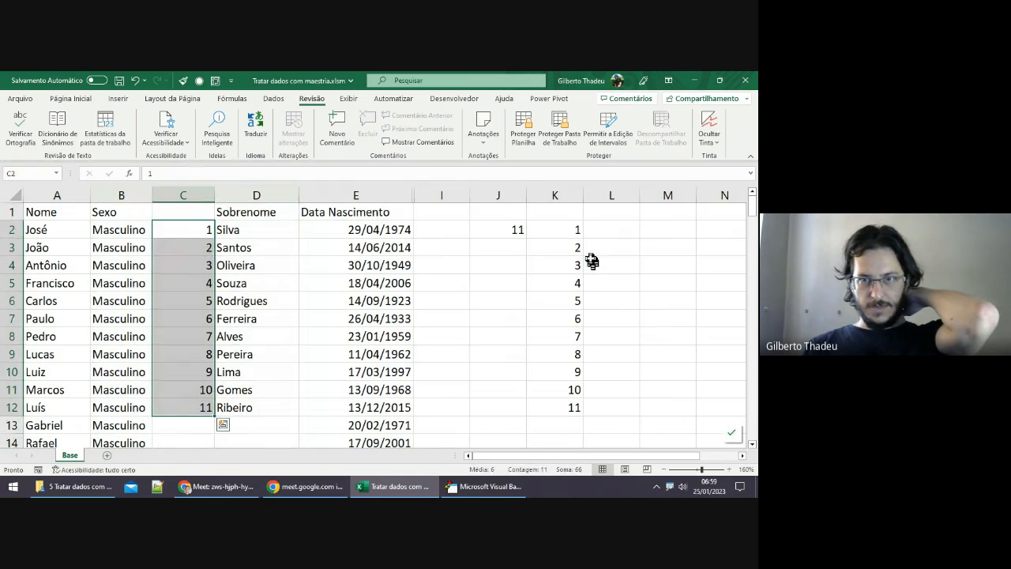
{"action": "left_click_drag", "start_coordinate": [569, 231], "coordinate": [572, 406]}
{"action": "left_click_drag", "start_coordinate": [194, 230], "coordinate": [204, 406]}
Step: Inspect the CONT.VALORES formula in J2 and the SEQUÊNCIA formula in K2 alongside the manual codes in column C
{"action": "left_click", "coordinate": [198, 196]}
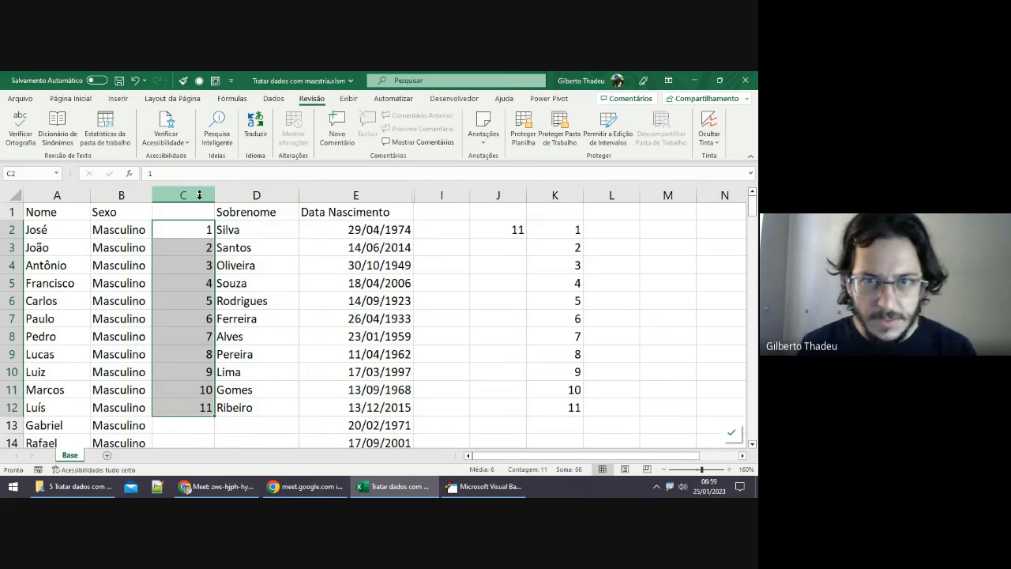
{"action": "right_click", "coordinate": [199, 199]}
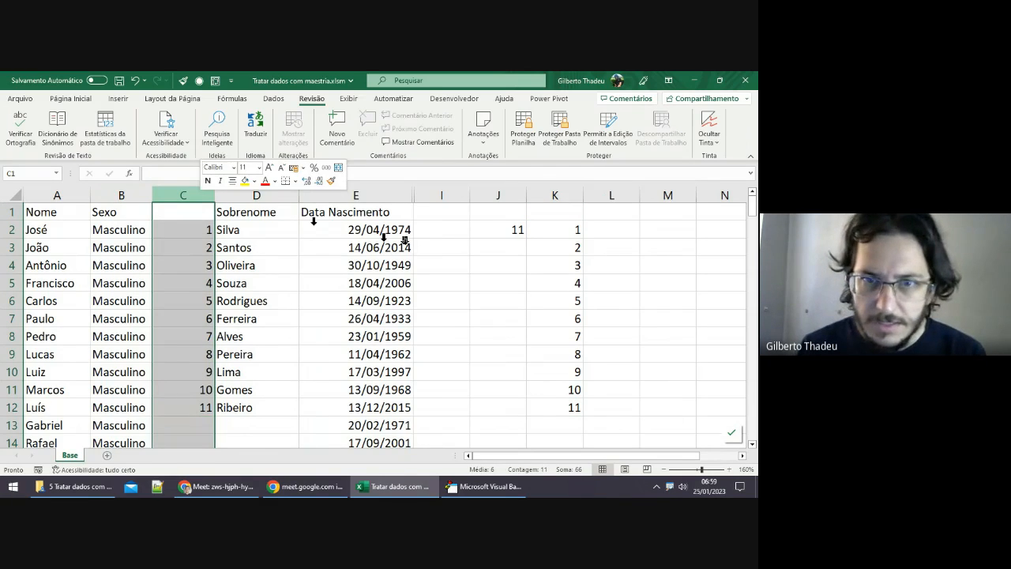
{"action": "left_click", "coordinate": [502, 229]}
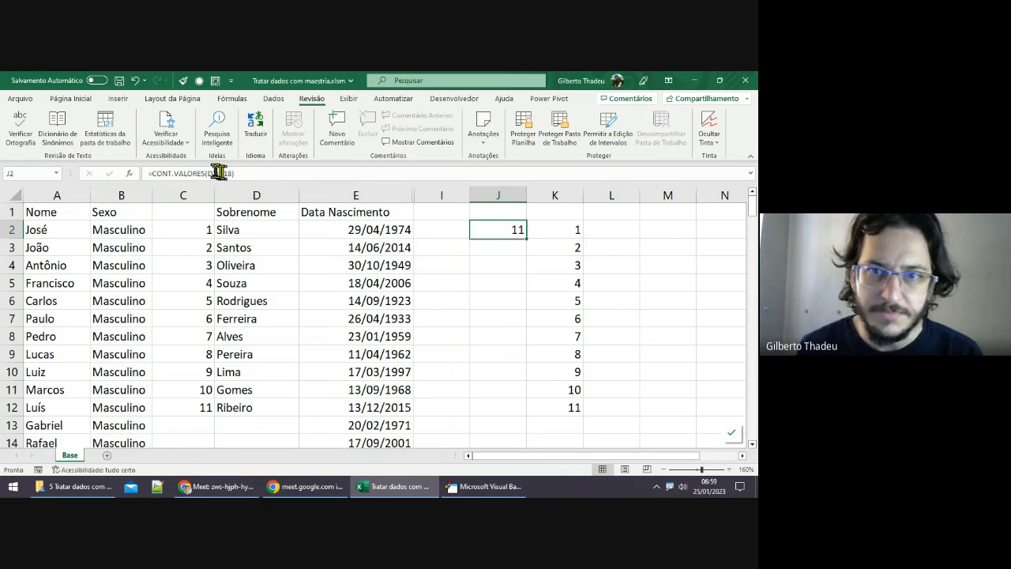
{"action": "left_click", "coordinate": [568, 229]}
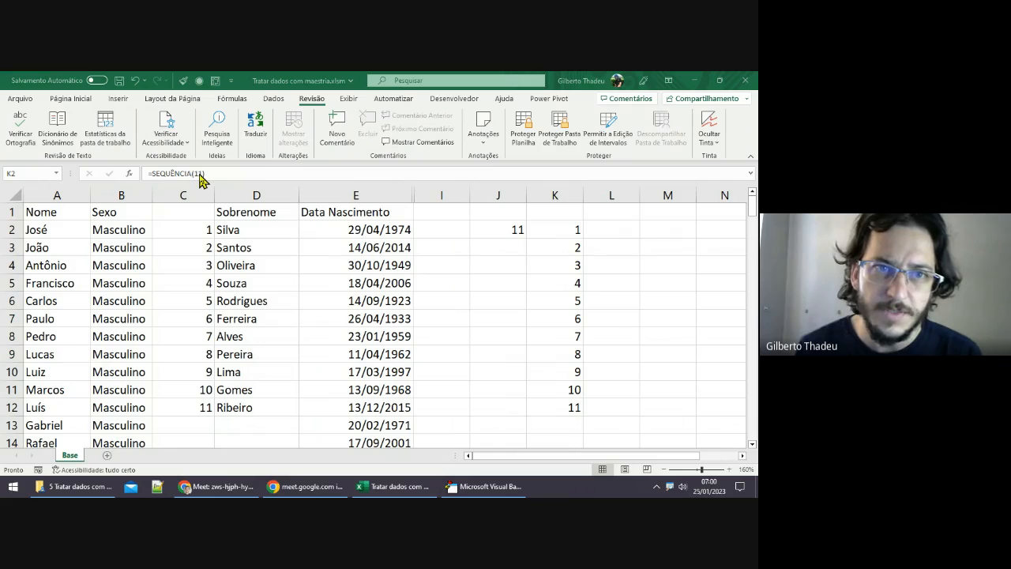
{"action": "left_click", "coordinate": [504, 229]}
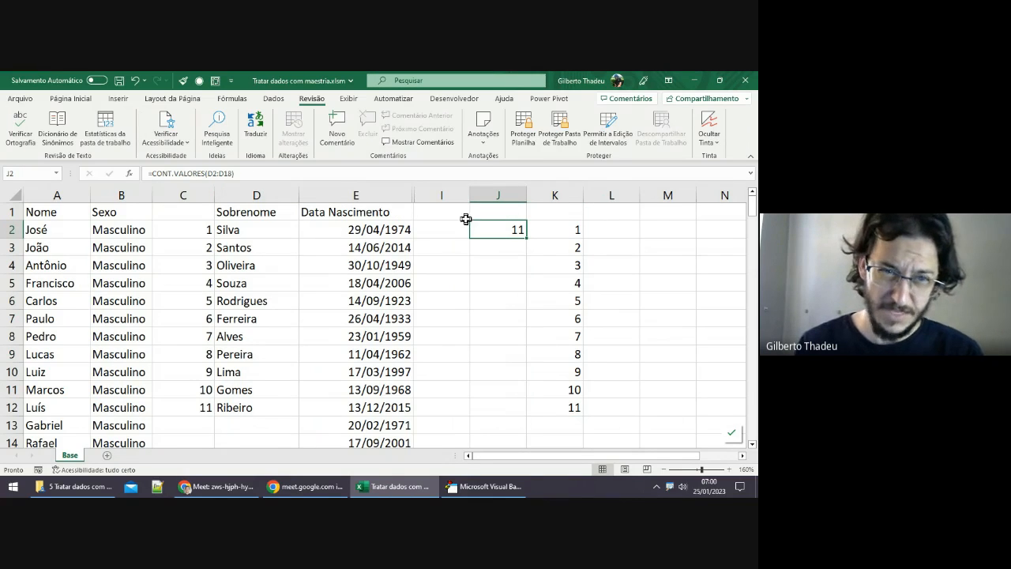
Step: Hide column C with the manual codes, and review the J2 count cell and the K2 sequence cell
{"action": "left_click", "coordinate": [201, 194]}
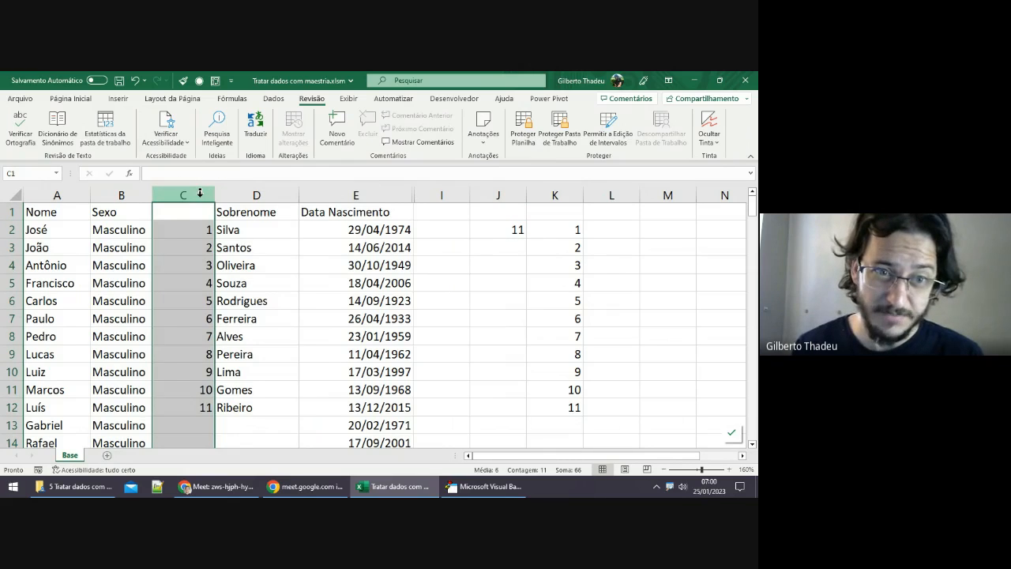
{"action": "right_click", "coordinate": [200, 194]}
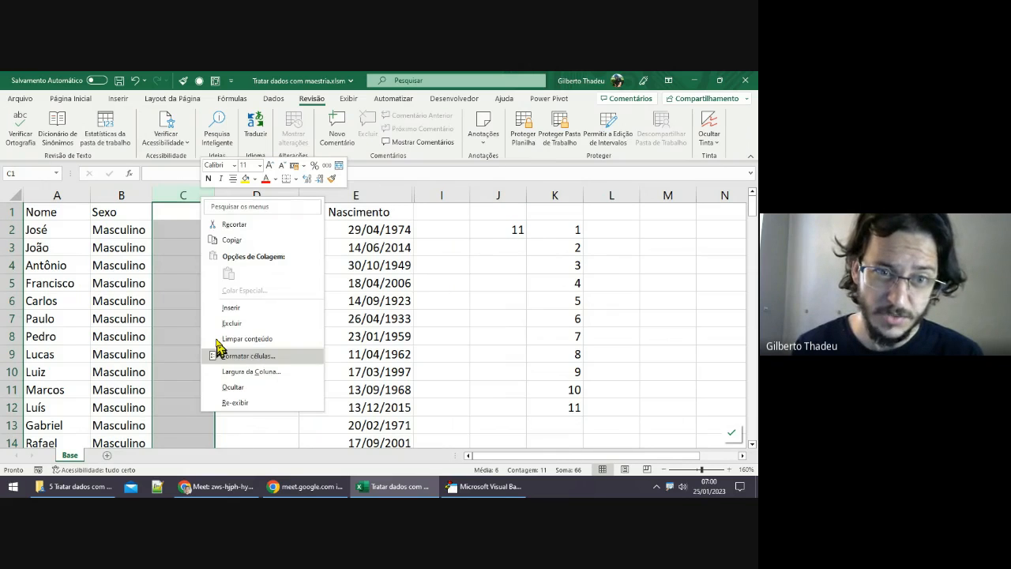
{"action": "left_click", "coordinate": [251, 387]}
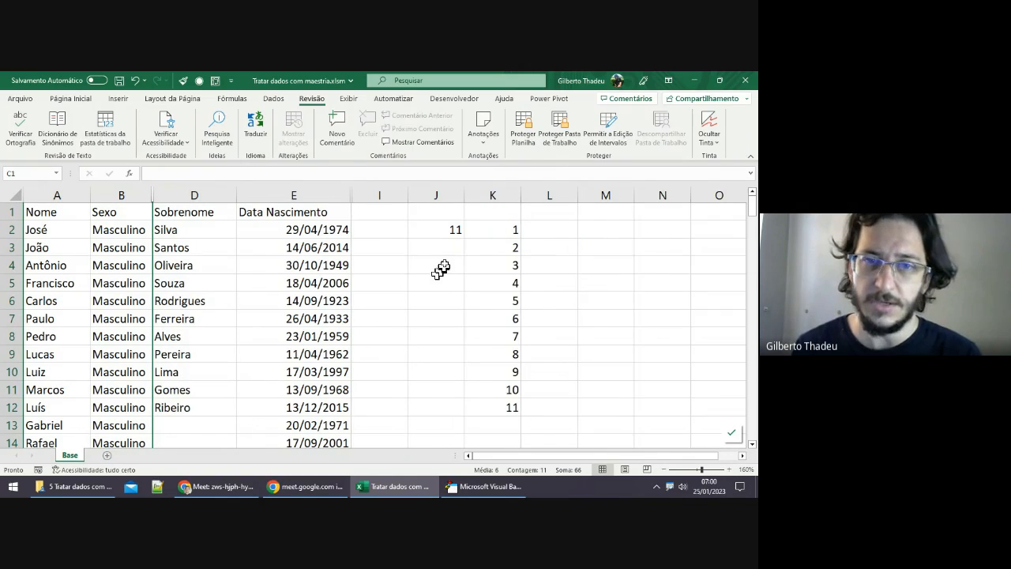
{"action": "left_click", "coordinate": [453, 233]}
{"action": "left_click", "coordinate": [499, 237]}
{"action": "left_click", "coordinate": [433, 232]}
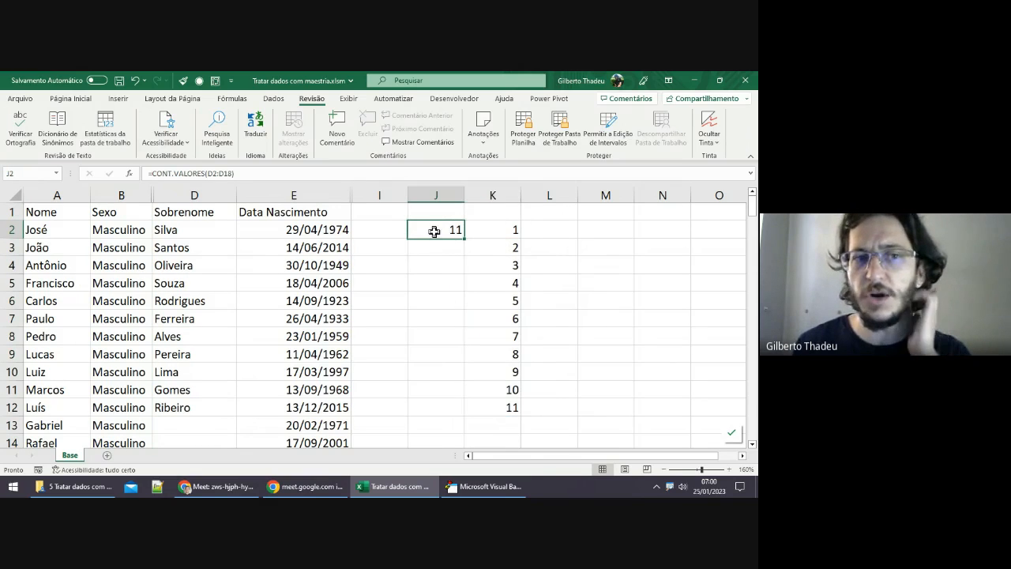
{"action": "left_click", "coordinate": [494, 231]}
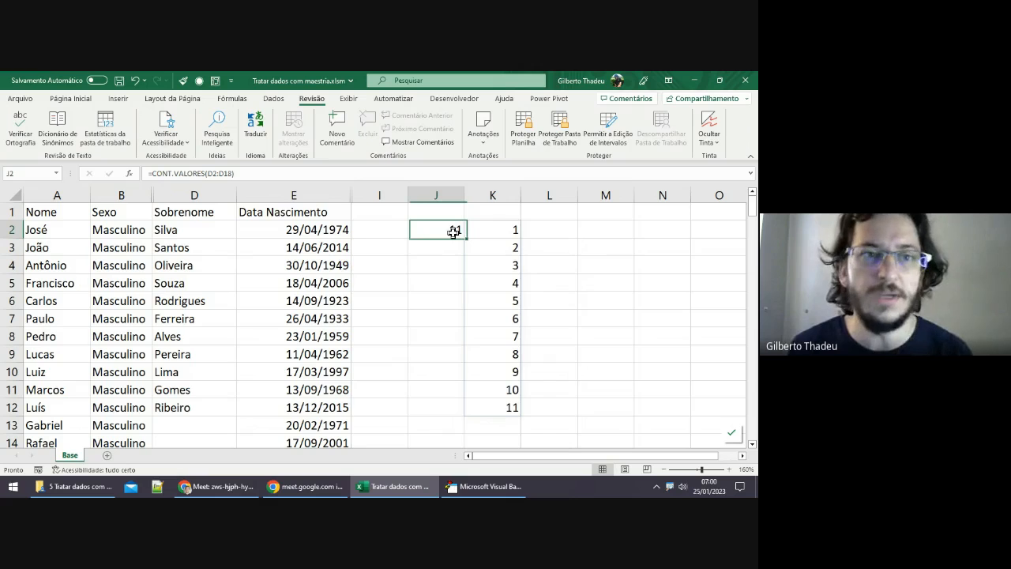
Step: Replace the fixed row count in K2's SEQUÊNCIA formula with the CONT.VALORES(D2:D18) expression copied from J2
{"action": "left_click", "coordinate": [515, 234]}
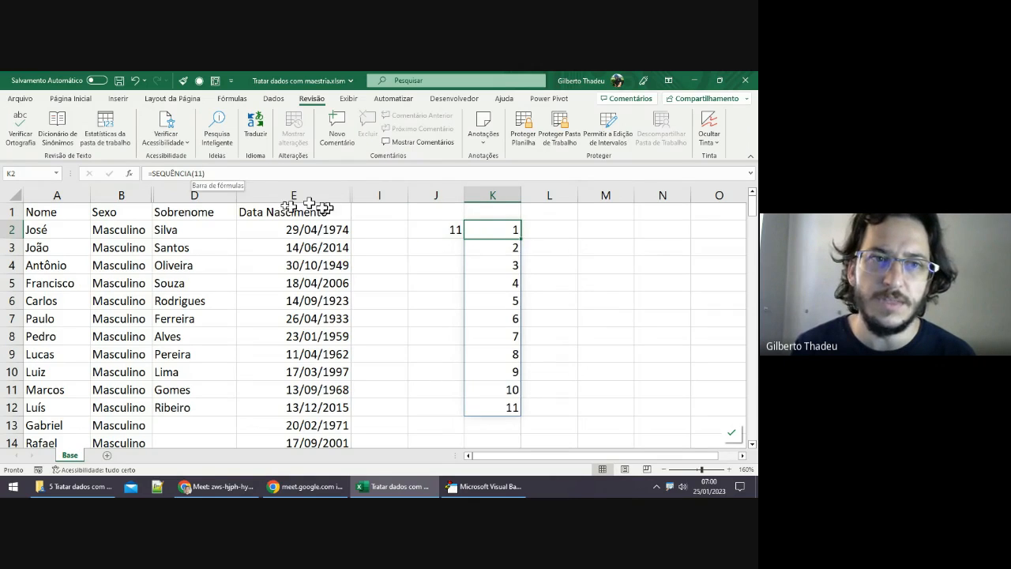
{"action": "left_click", "coordinate": [442, 230]}
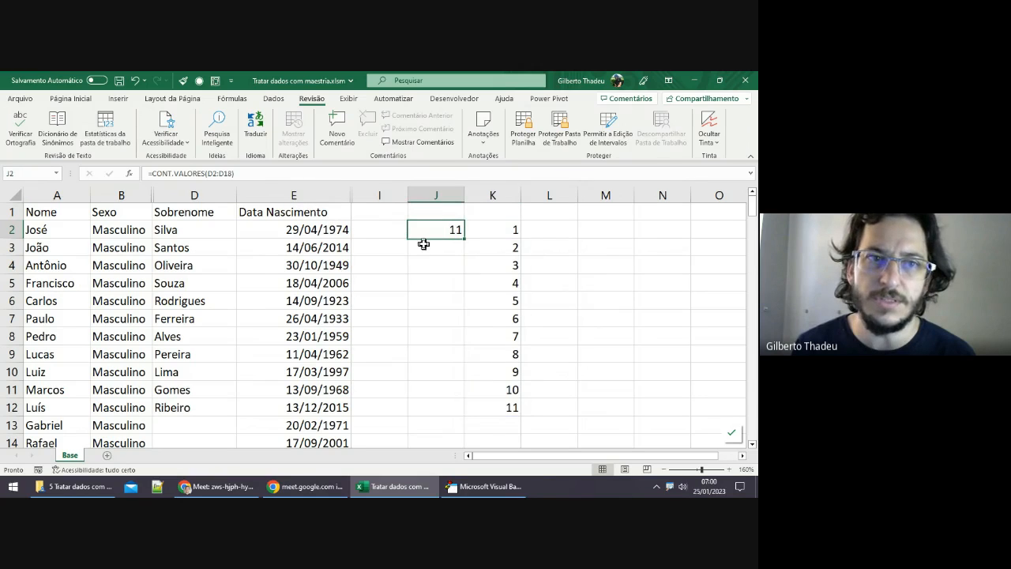
{"action": "left_click", "coordinate": [258, 173]}
{"action": "left_click_drag", "start_coordinate": [258, 173], "coordinate": [150, 171]}
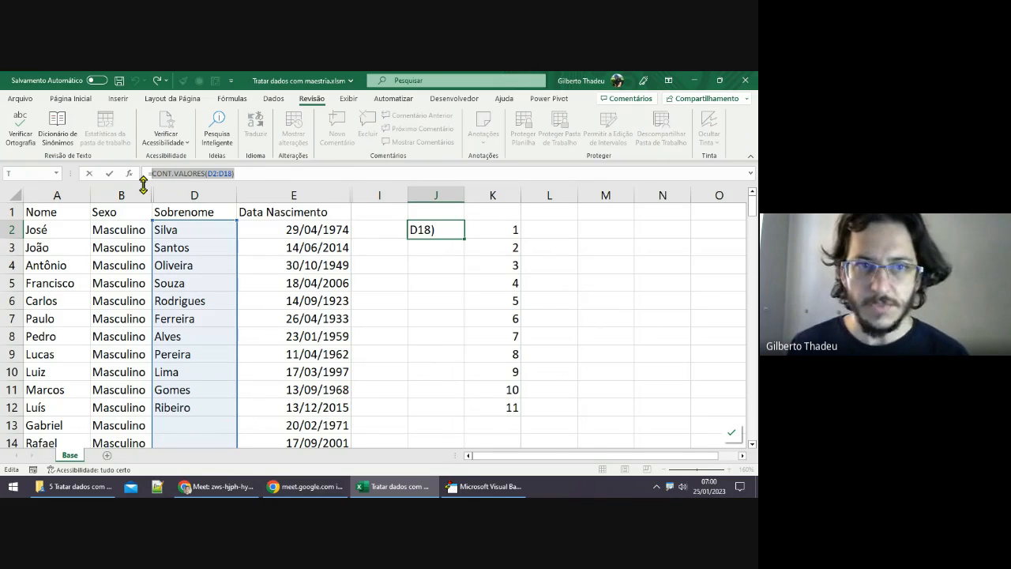
{"action": "key", "text": "Escape"}
{"action": "left_click", "coordinate": [494, 228]}
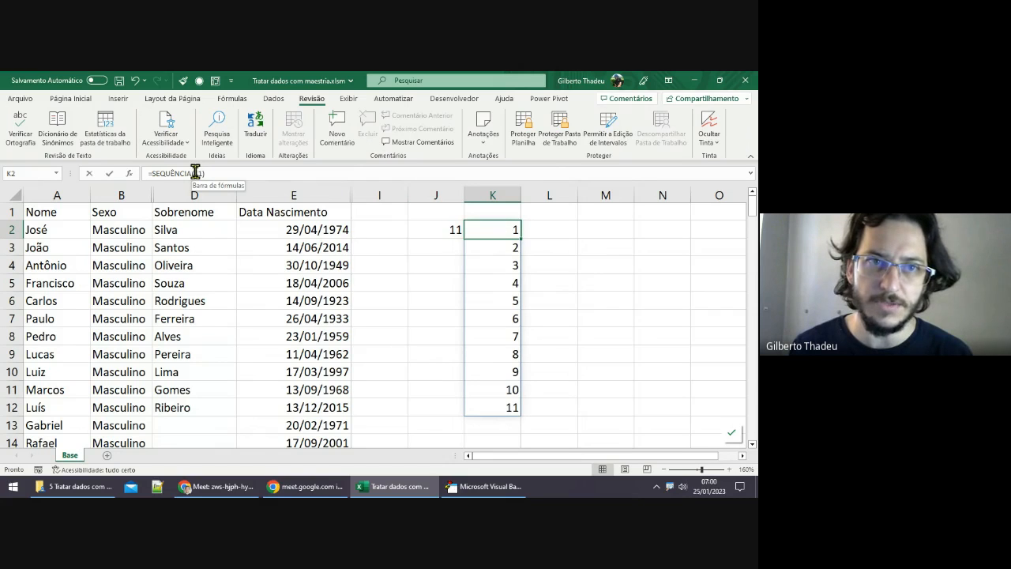
{"action": "left_click", "coordinate": [200, 173]}
{"action": "key", "text": "BackSpace"}
{"action": "key", "text": "BackSpace"}
{"action": "type", "text": "CONT.VALORES(D2:D18)"}
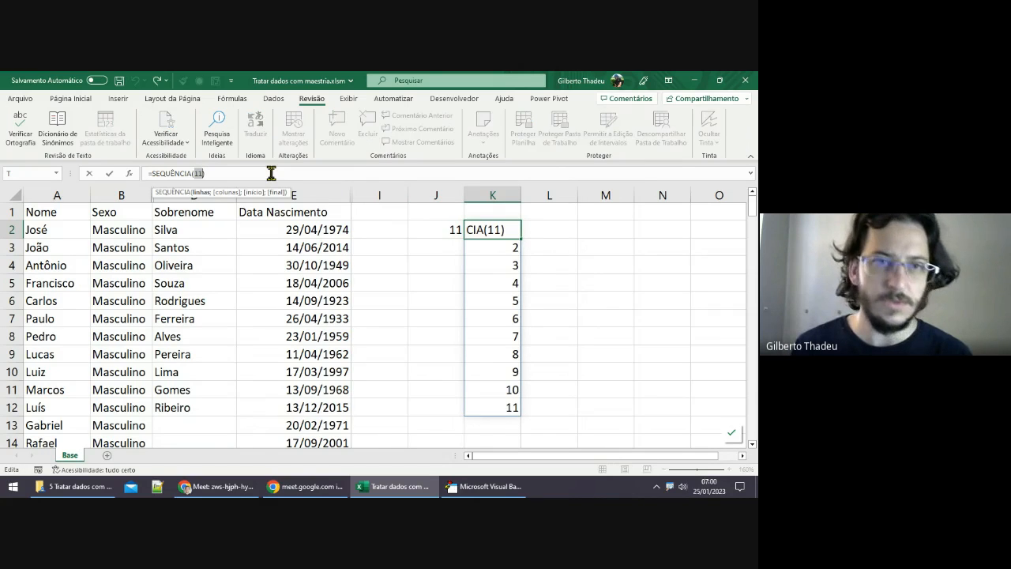
{"action": "left_click", "coordinate": [303, 174]}
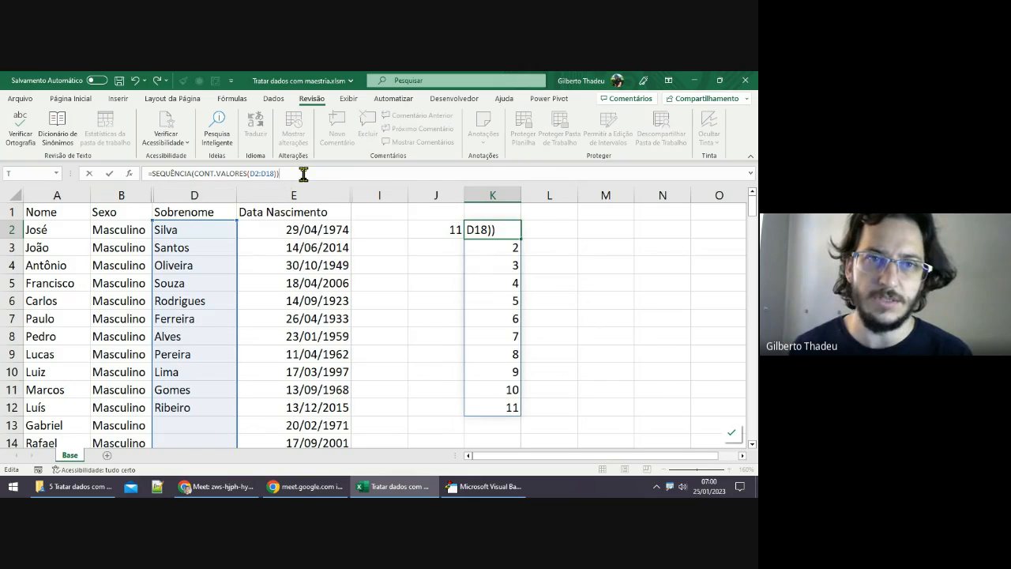
{"action": "key", "text": "Return"}
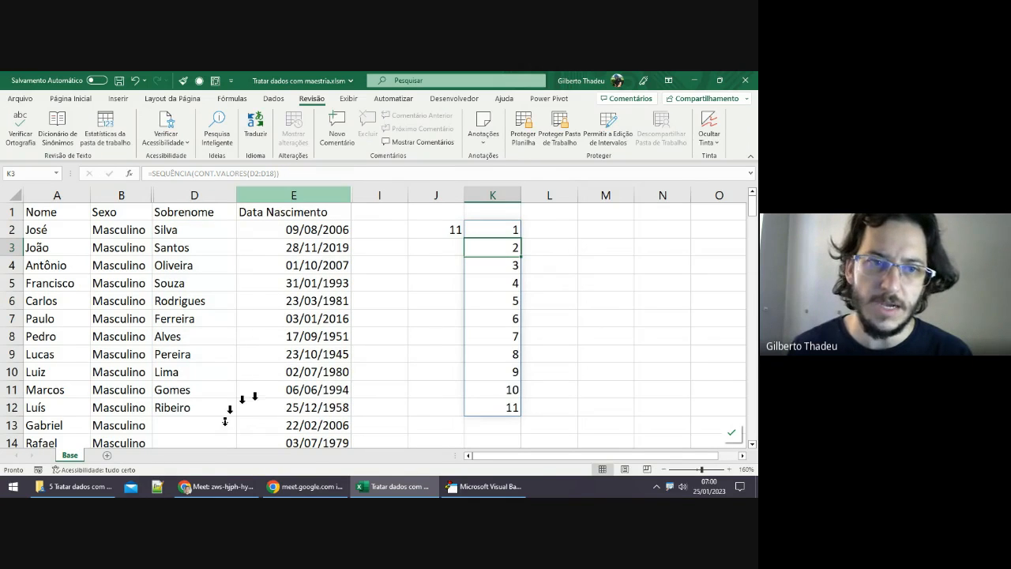
Step: Enter an additional surname in D13, directly below the surname list, to test the dynamic sequence
{"action": "left_click", "coordinate": [186, 419]}
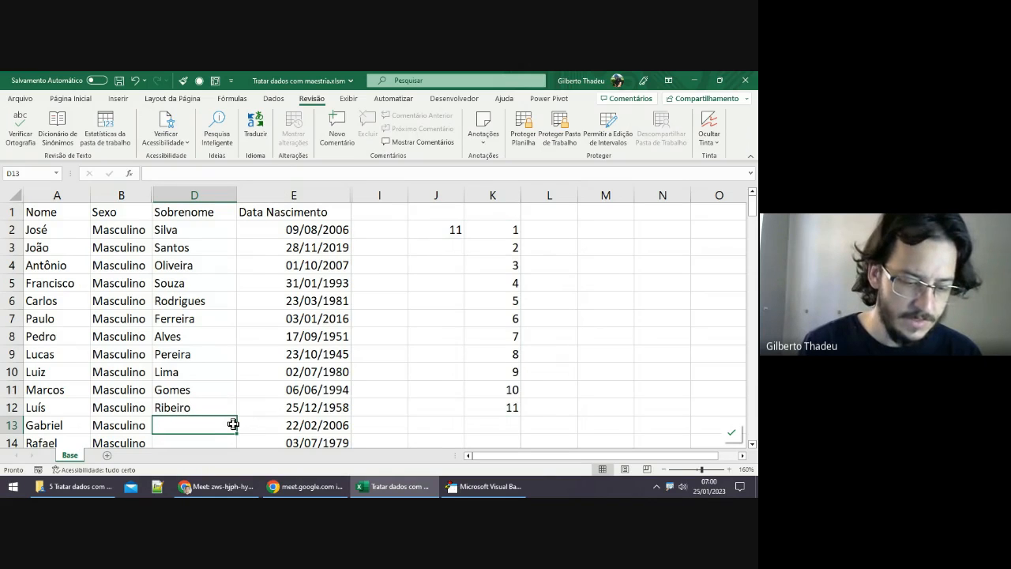
{"action": "type", "text": "M"}
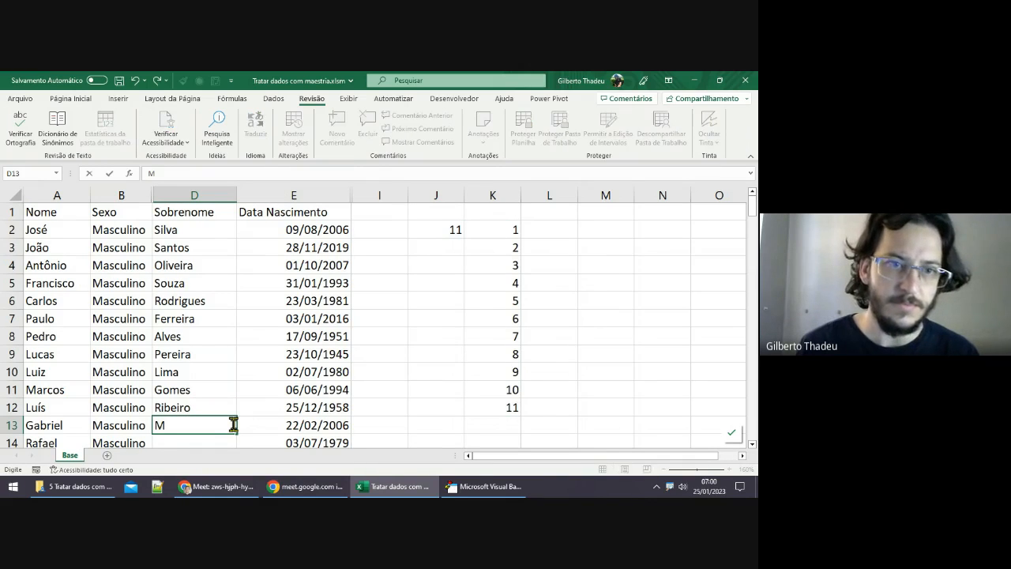
{"action": "type", "text": "edeiros"}
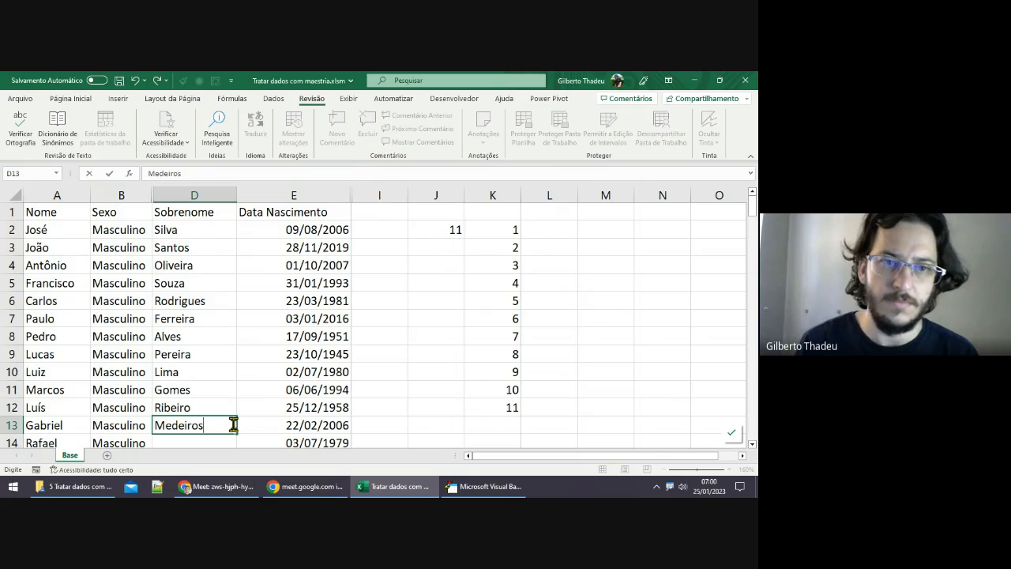
{"action": "key", "text": "Return"}
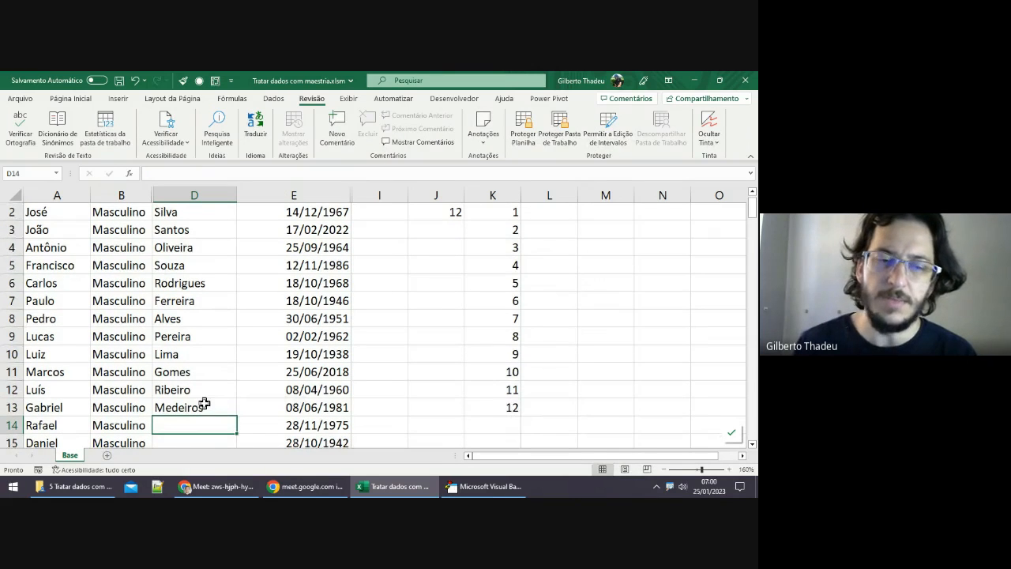
Step: Clear the test surname from D13
{"action": "left_click", "coordinate": [204, 404]}
{"action": "key", "text": "Delete"}
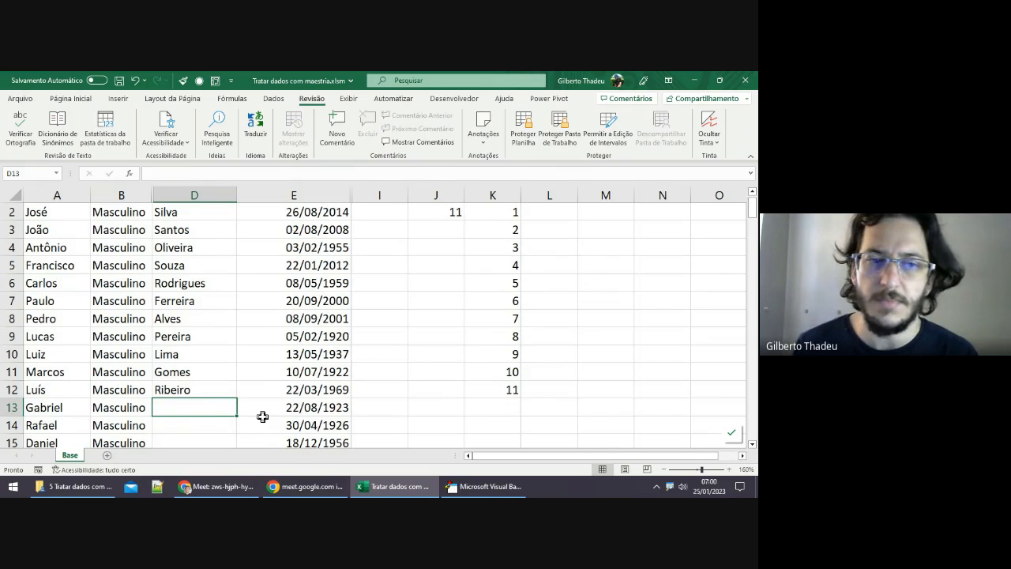
{"action": "scroll", "coordinate": [321, 369], "scroll_direction": "up", "scroll_amount": 1}
Step: Examine the number sequence in K2:K12 alongside the surnames listed in D2:D12
{"action": "left_click", "coordinate": [501, 229]}
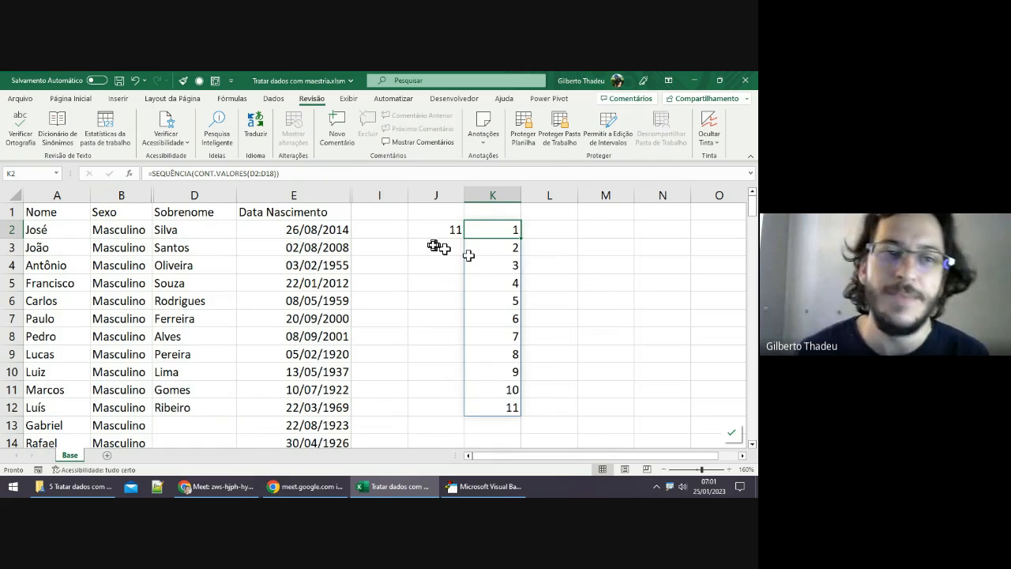
{"action": "left_click", "coordinate": [489, 316]}
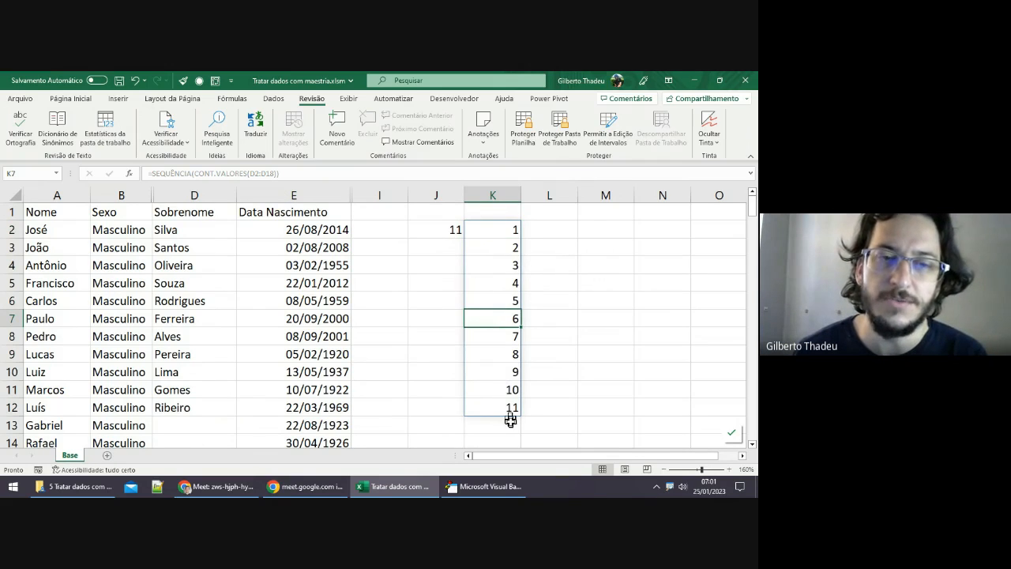
{"action": "left_click", "coordinate": [509, 406]}
{"action": "left_click", "coordinate": [501, 245]}
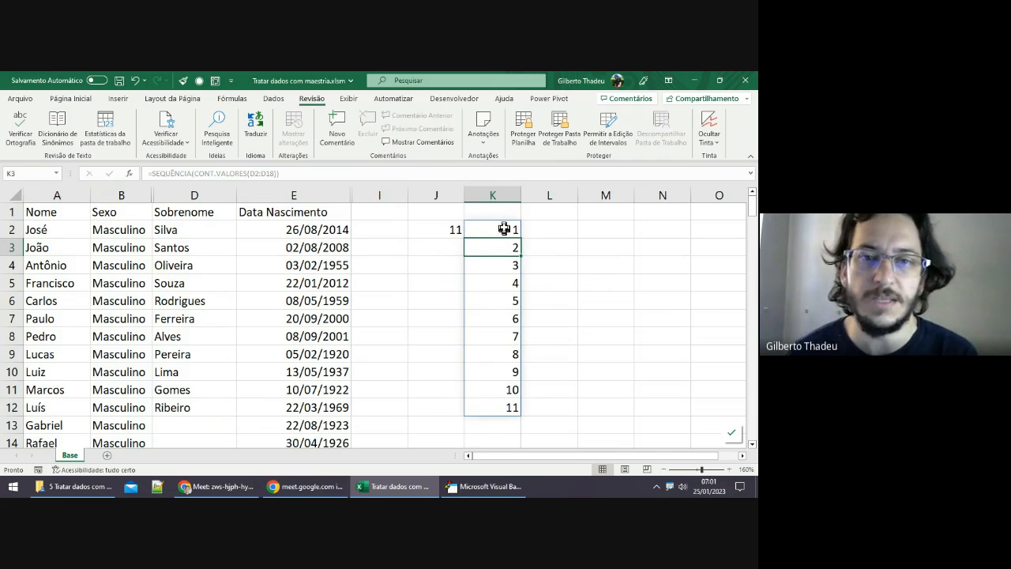
{"action": "left_click", "coordinate": [503, 230]}
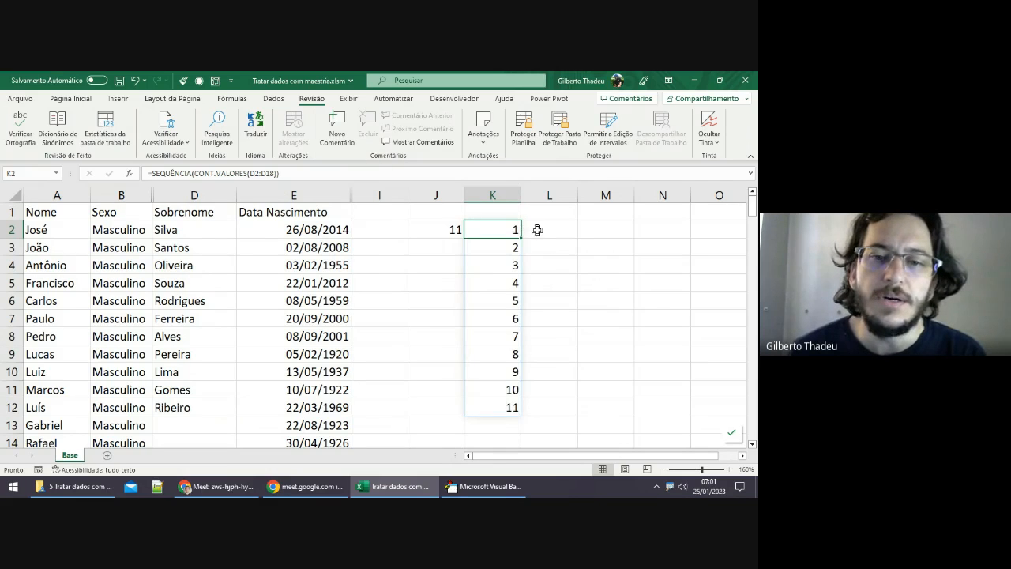
{"action": "left_click", "coordinate": [537, 229]}
{"action": "left_click_drag", "start_coordinate": [514, 230], "coordinate": [495, 407]}
{"action": "left_click", "coordinate": [560, 231]}
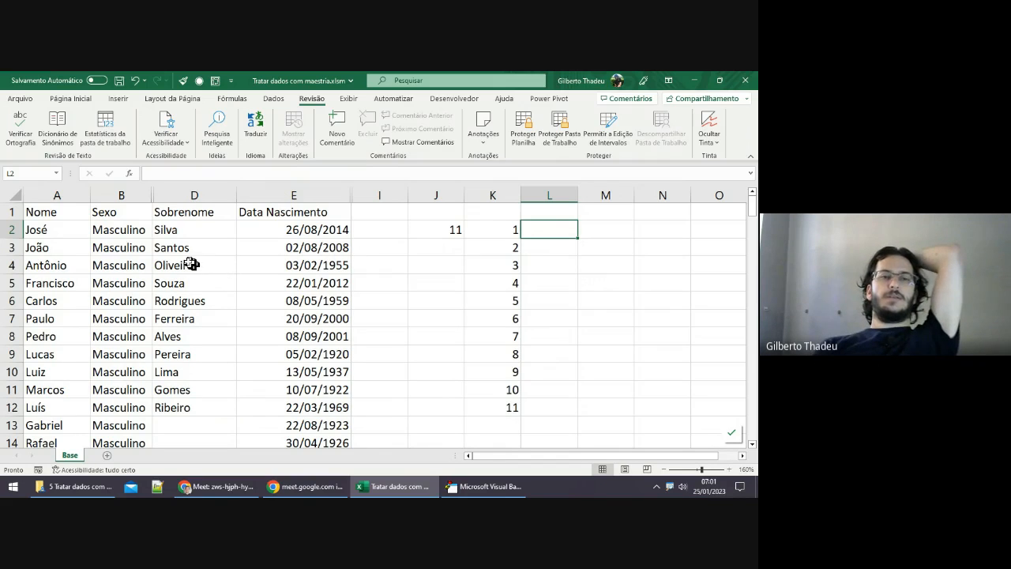
{"action": "left_click", "coordinate": [187, 233]}
{"action": "left_click", "coordinate": [182, 354]}
{"action": "left_click", "coordinate": [182, 407]}
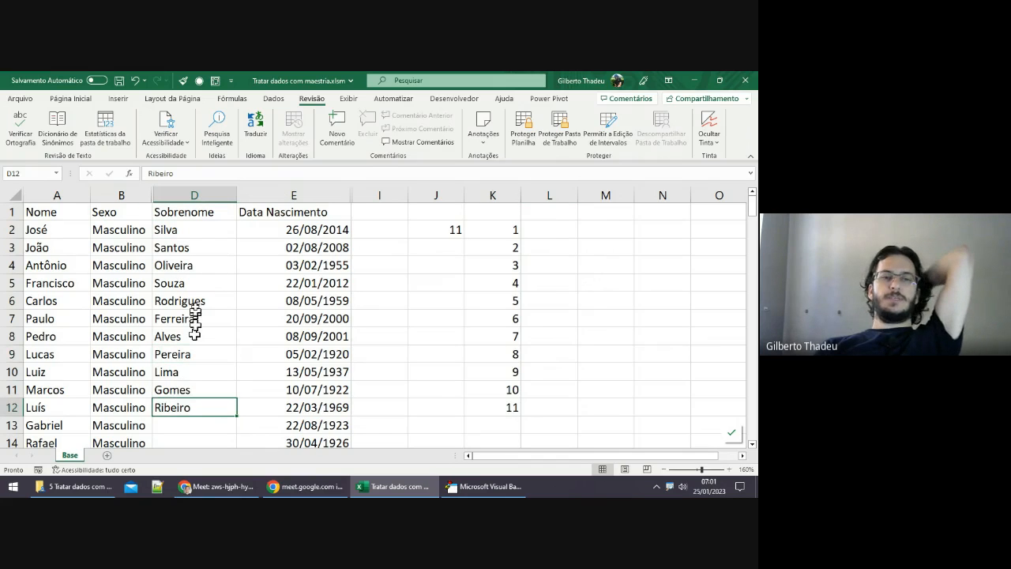
{"action": "left_click", "coordinate": [168, 229]}
{"action": "left_click", "coordinate": [170, 336]}
{"action": "left_click", "coordinate": [188, 389]}
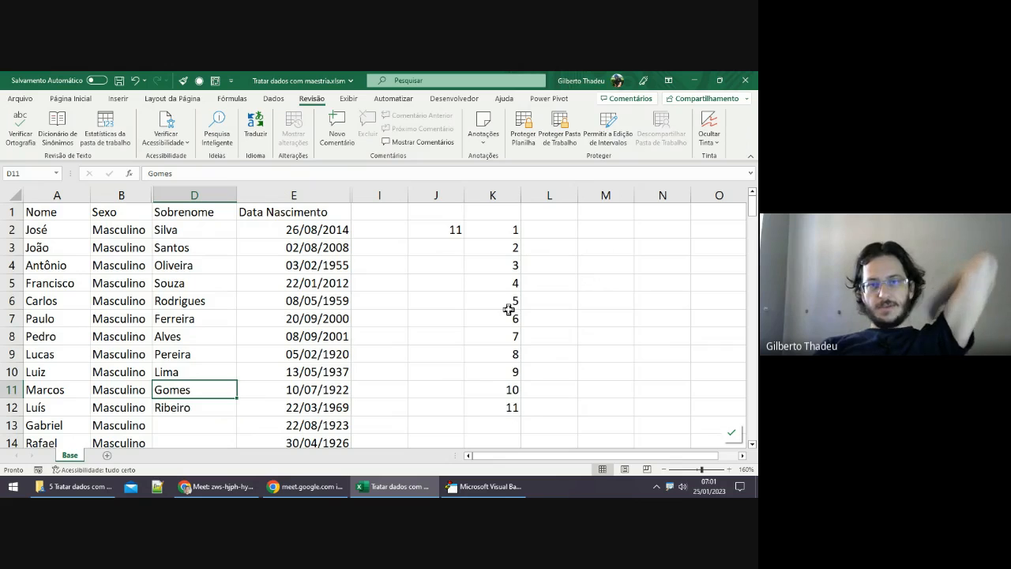
Step: Enter a PROCX formula in L2 that looks up K2 in K2#, returns from D2:D12 and gives empty text ("") if not found
{"action": "left_click", "coordinate": [559, 234]}
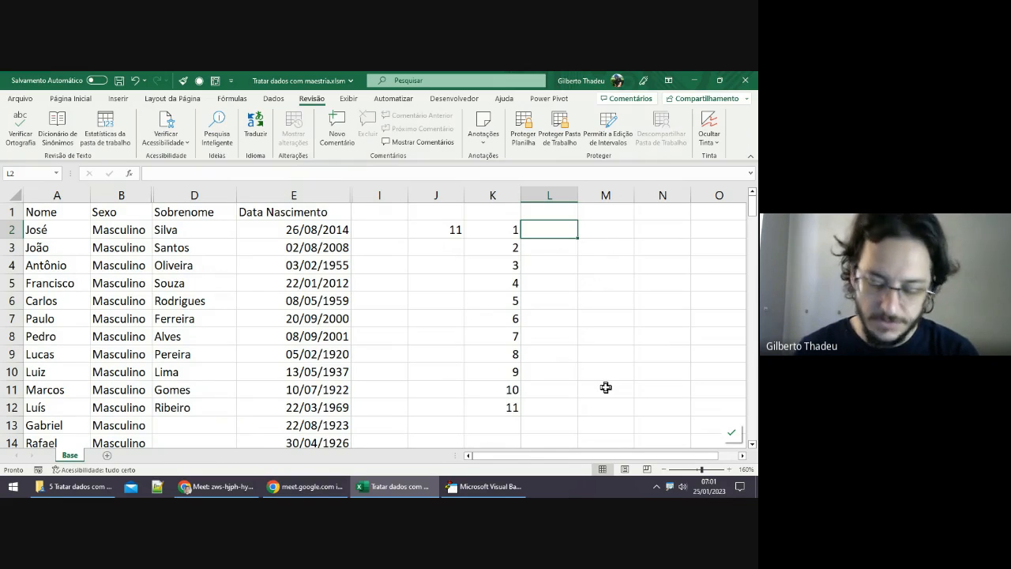
{"action": "type", "text": "=pro"}
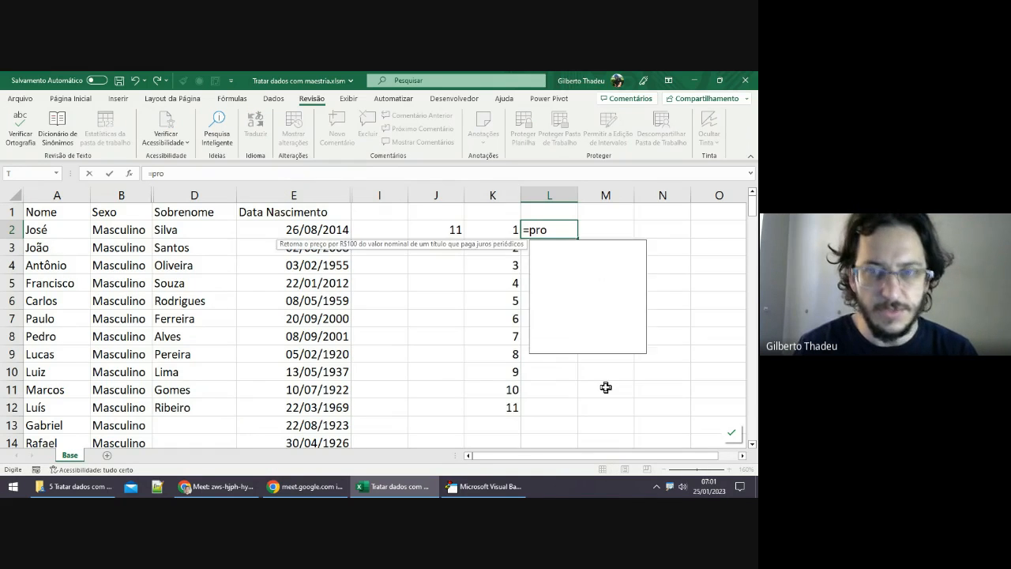
{"action": "type", "text": "cx"}
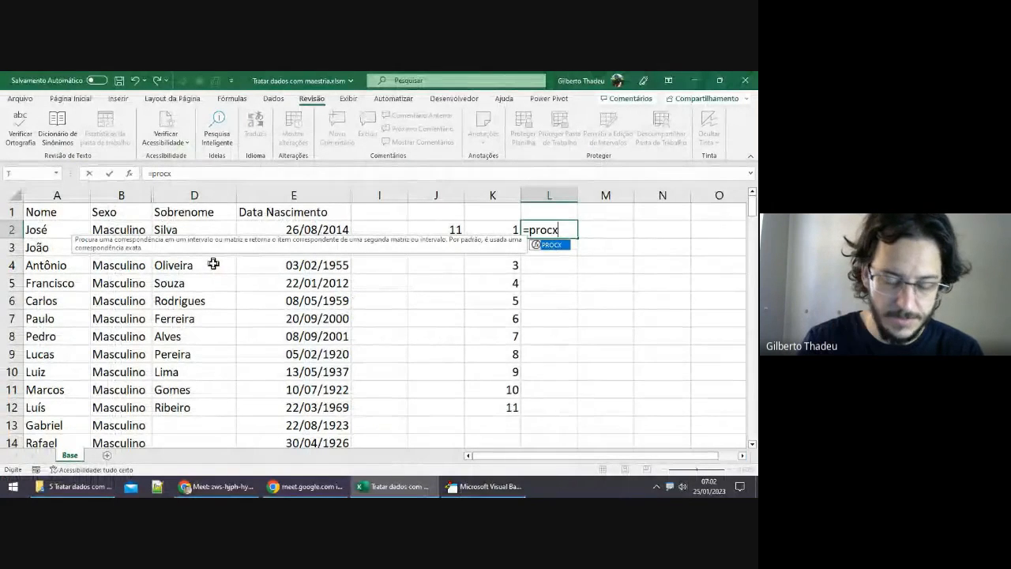
{"action": "type", "text": "("}
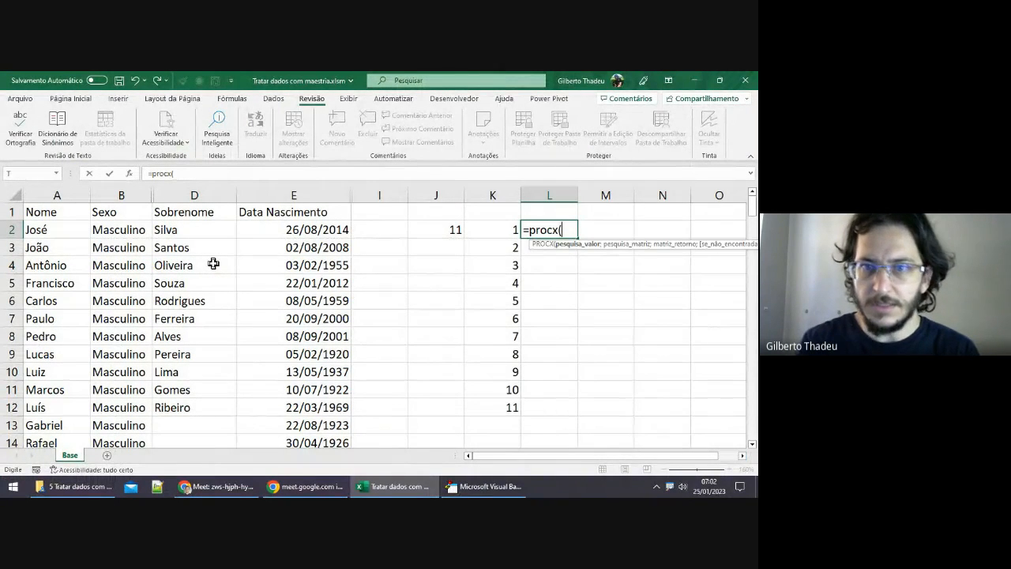
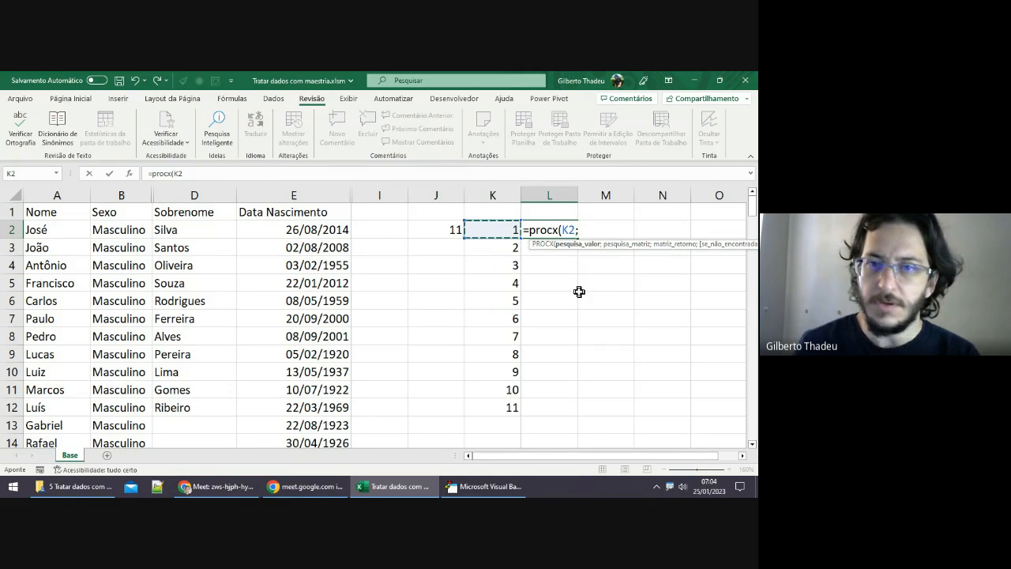
{"action": "type", "text": ";"}
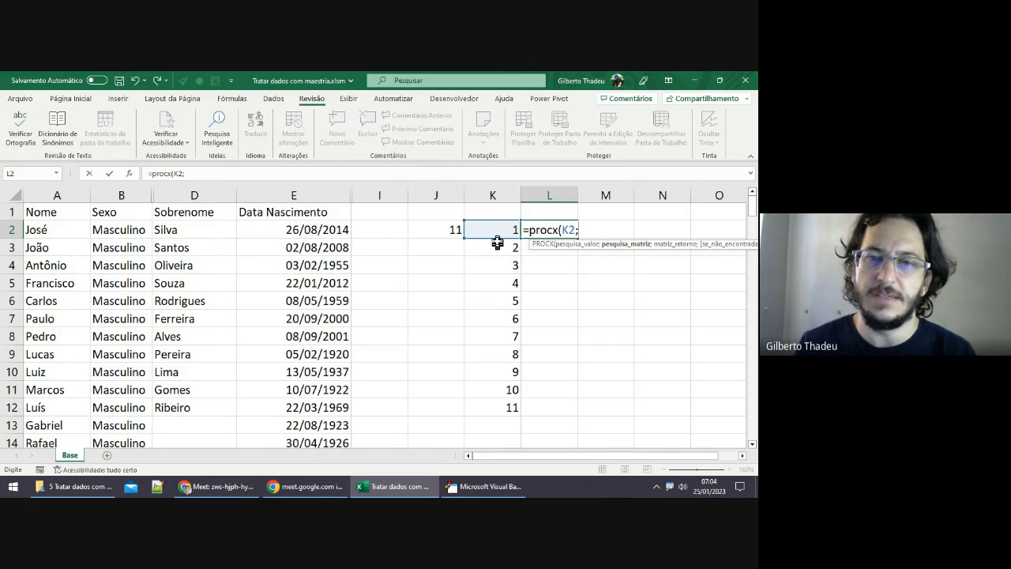
{"action": "left_click_drag", "start_coordinate": [500, 231], "coordinate": [496, 412]}
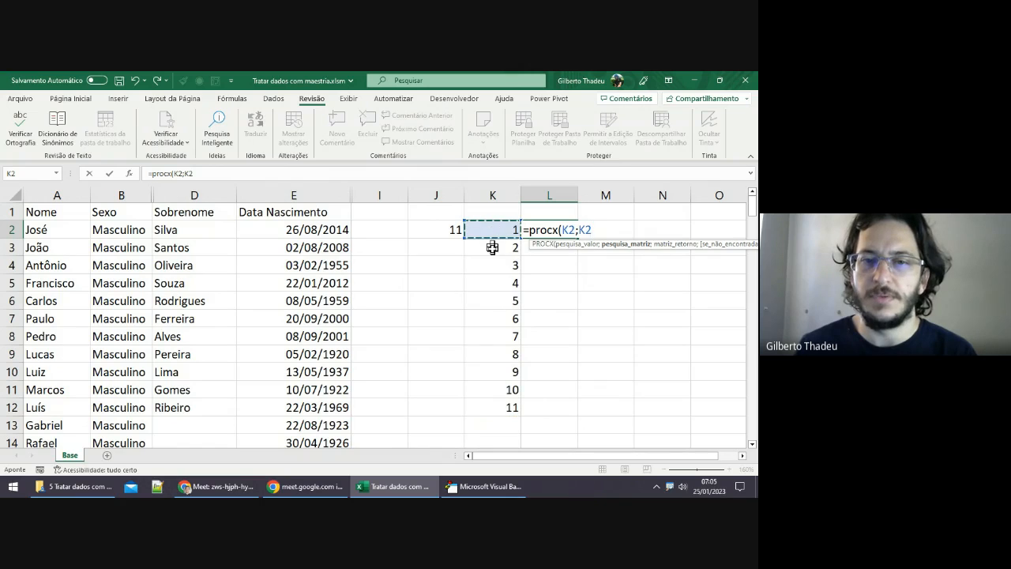
{"action": "left_click_drag", "start_coordinate": [496, 232], "coordinate": [505, 408]}
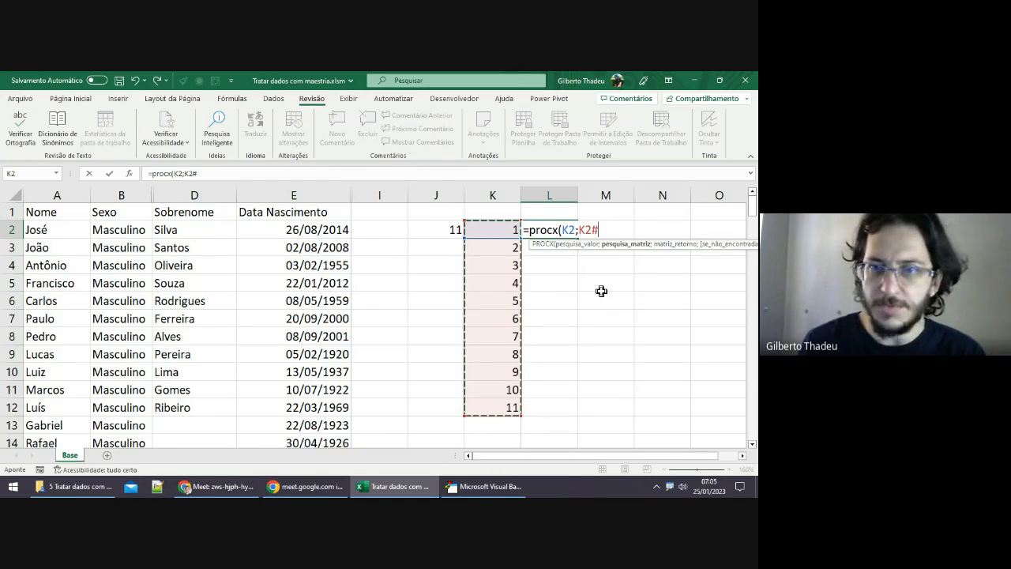
{"action": "type", "text": ";"}
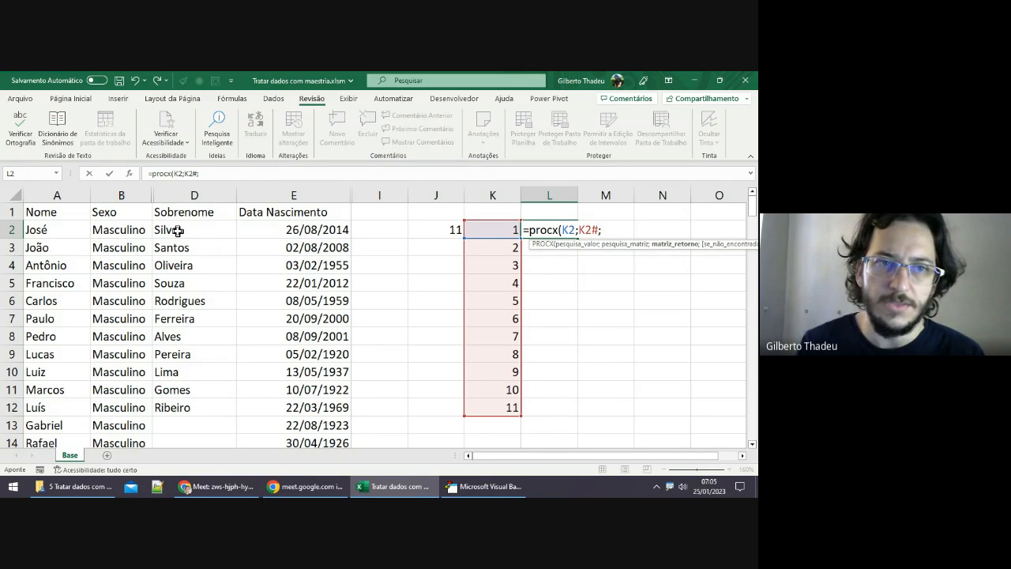
{"action": "left_click_drag", "start_coordinate": [178, 230], "coordinate": [181, 408]}
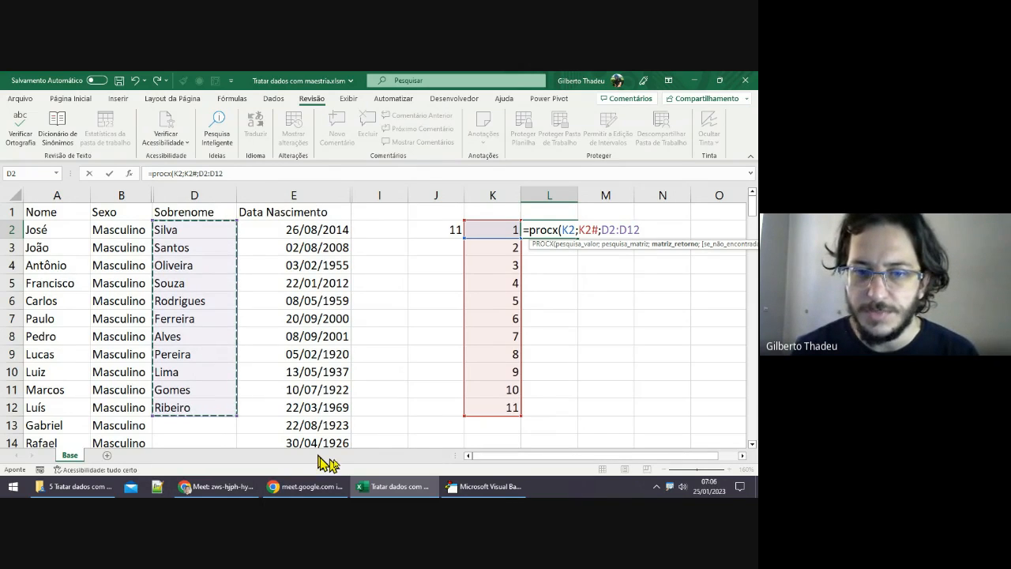
{"action": "left_click_drag", "start_coordinate": [483, 458], "coordinate": [515, 459]}
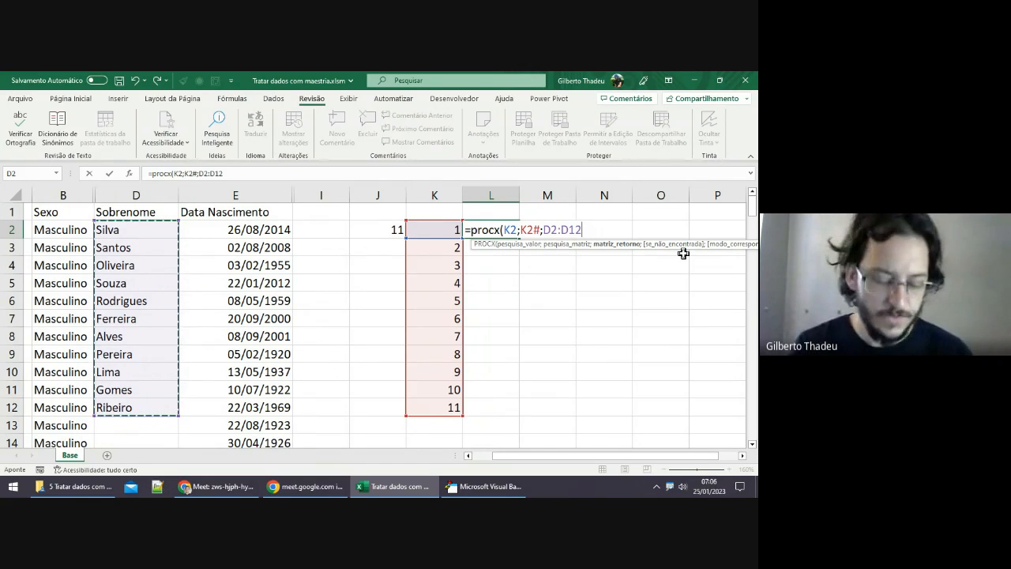
{"action": "type", "text": ";"}
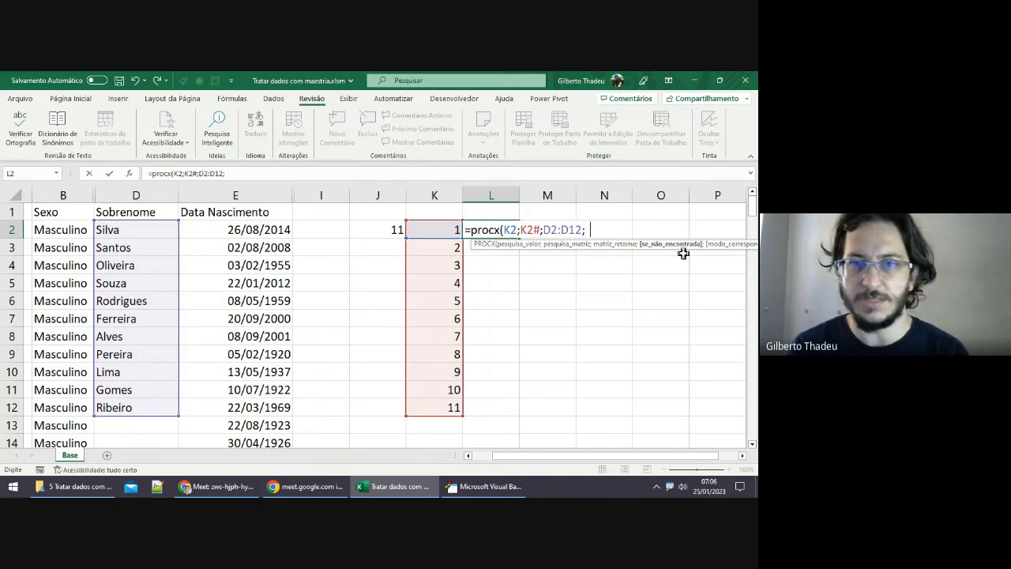
{"action": "type", "text": "\"\""}
{"action": "key", "text": "ctrl+Return"}
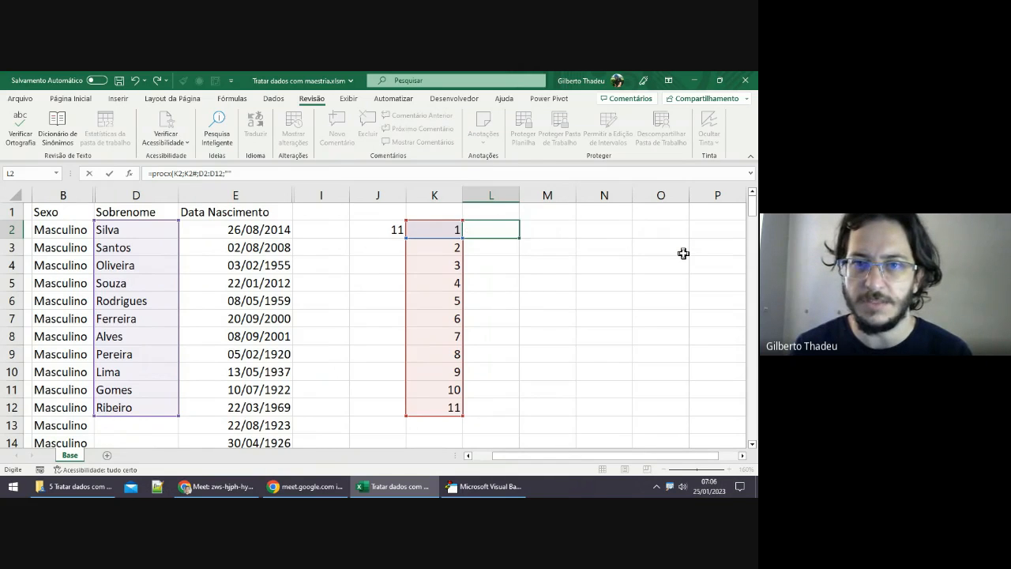
Step: Set the not-found argument of the PROCX formula in L2 to the text "Não enontrou"
{"action": "left_click", "coordinate": [233, 172]}
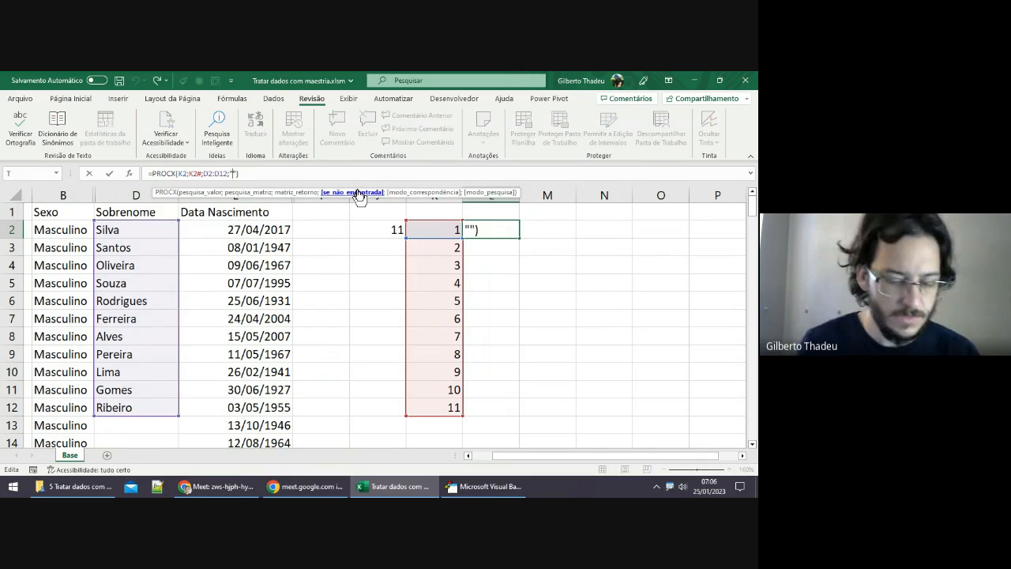
{"action": "type", "text": "Não "}
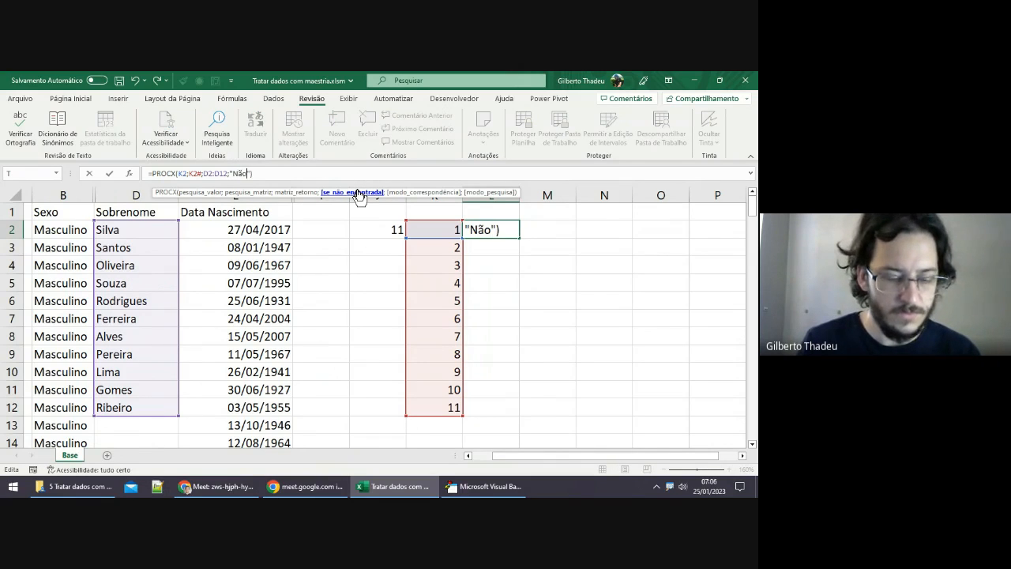
{"action": "type", "text": "enonct"}
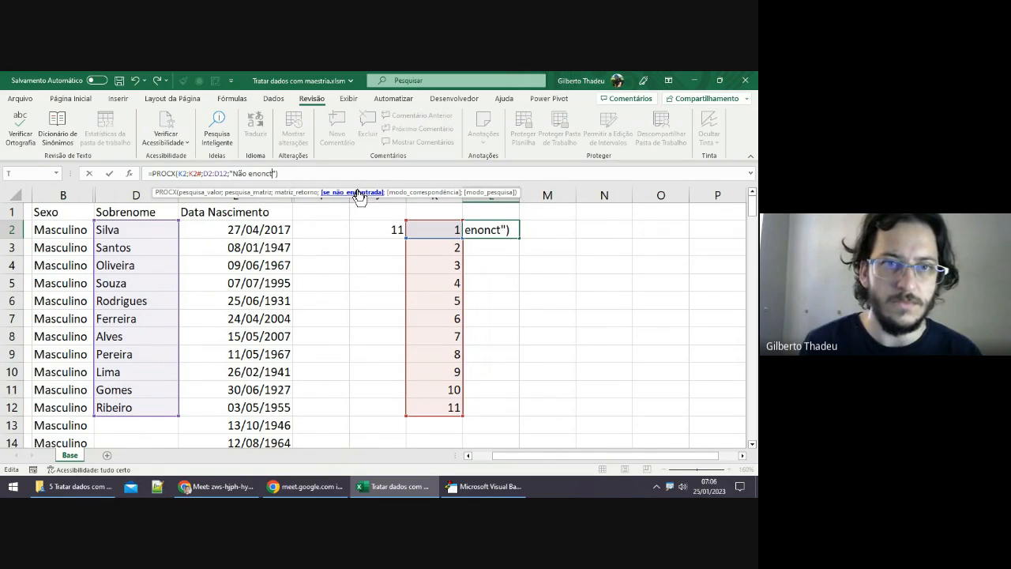
{"action": "key", "text": "BackSpace"}
{"action": "key", "text": "BackSpace"}
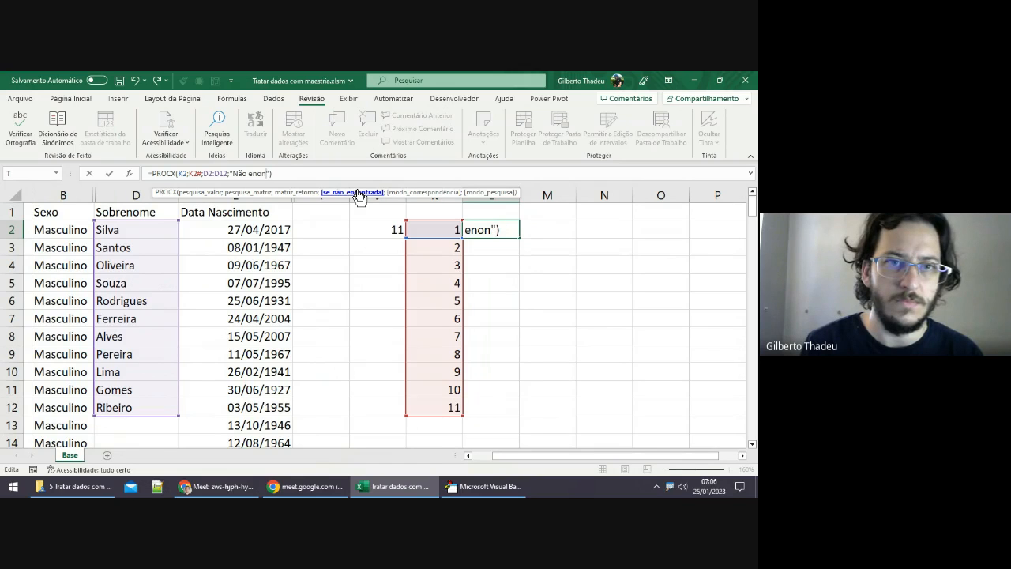
{"action": "type", "text": "trou"}
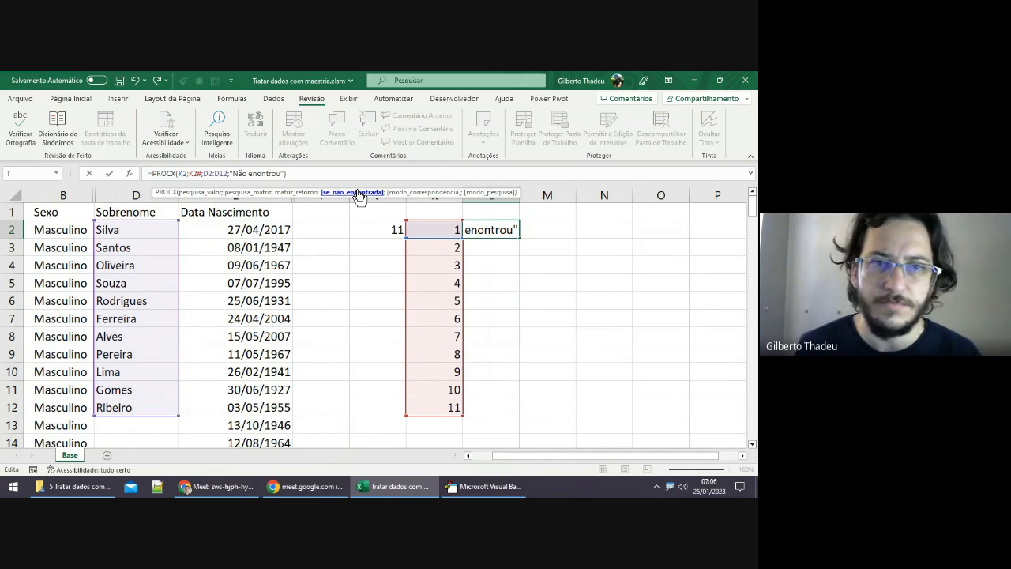
{"action": "type", "text": ")"}
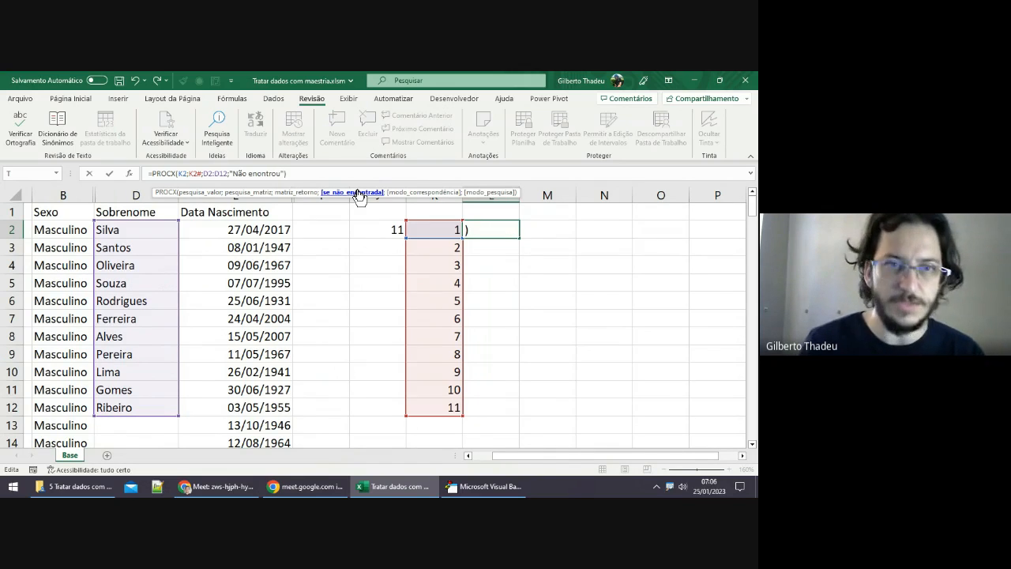
Step: Examine the options for the match mode and search mode arguments of the L2 PROCX formula, leaving both arguments out
{"action": "type", "text": ";"}
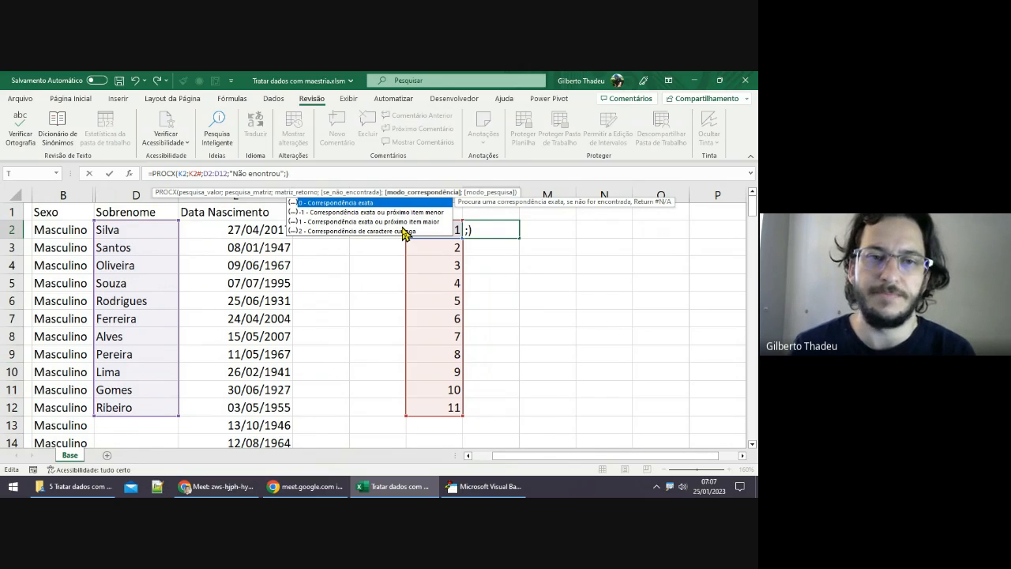
{"action": "type", "text": ";"}
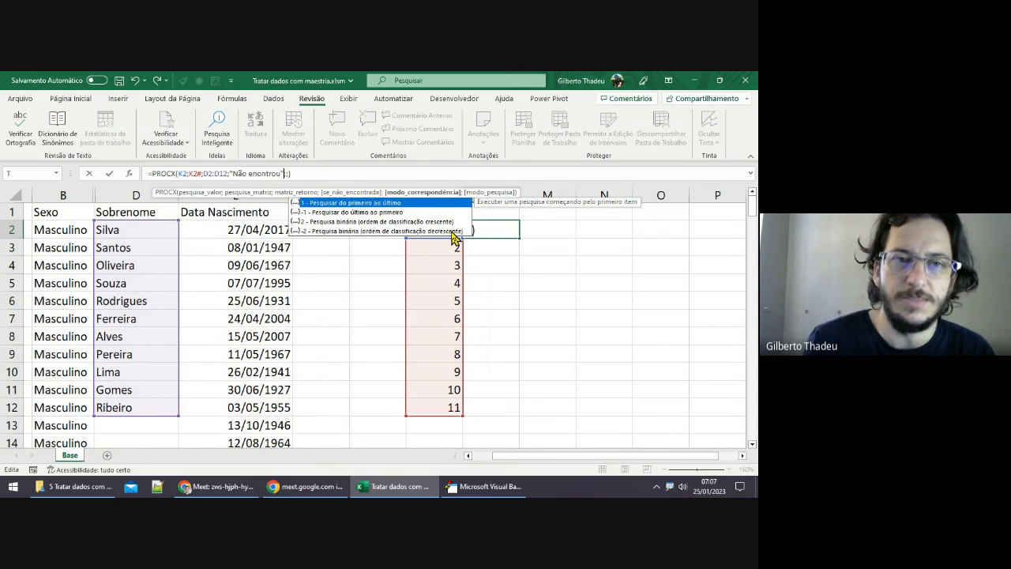
{"action": "key", "text": "BackSpace"}
{"action": "key", "text": "BackSpace"}
Step: Remove the not-found argument from the L2 formula and enter it as =PROCX(K2;K2#;D2:D12)
{"action": "key", "text": "BackSpace"}
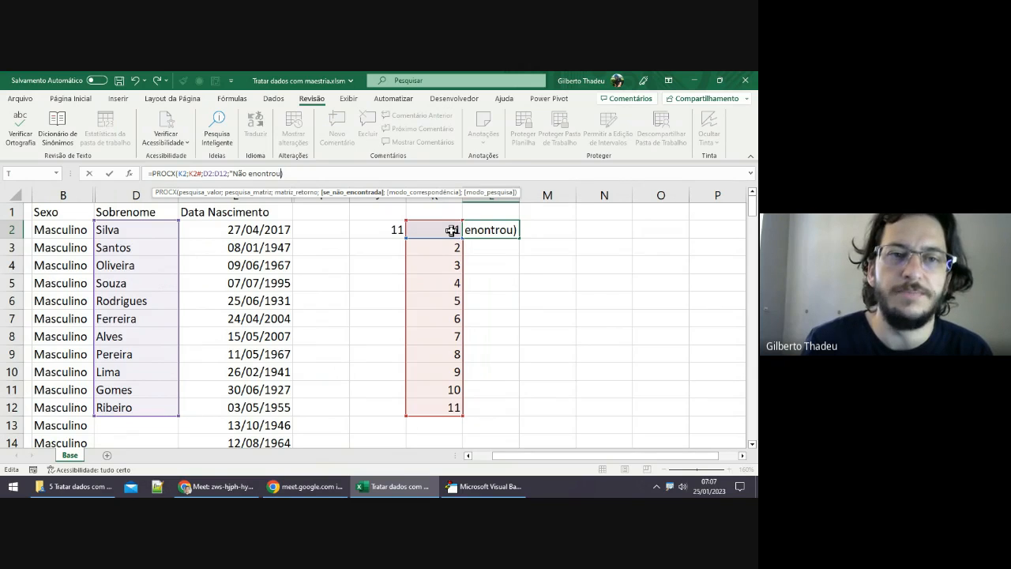
{"action": "key", "text": "BackSpace"}
{"action": "key", "text": "BackSpace"}
{"action": "key", "text": "BackSpace"}
{"action": "key", "text": "BackSpace"}
{"action": "key", "text": "BackSpace"}
{"action": "key", "text": "BackSpace"}
{"action": "key", "text": "BackSpace"}
{"action": "key", "text": "BackSpace"}
{"action": "key", "text": "BackSpace"}
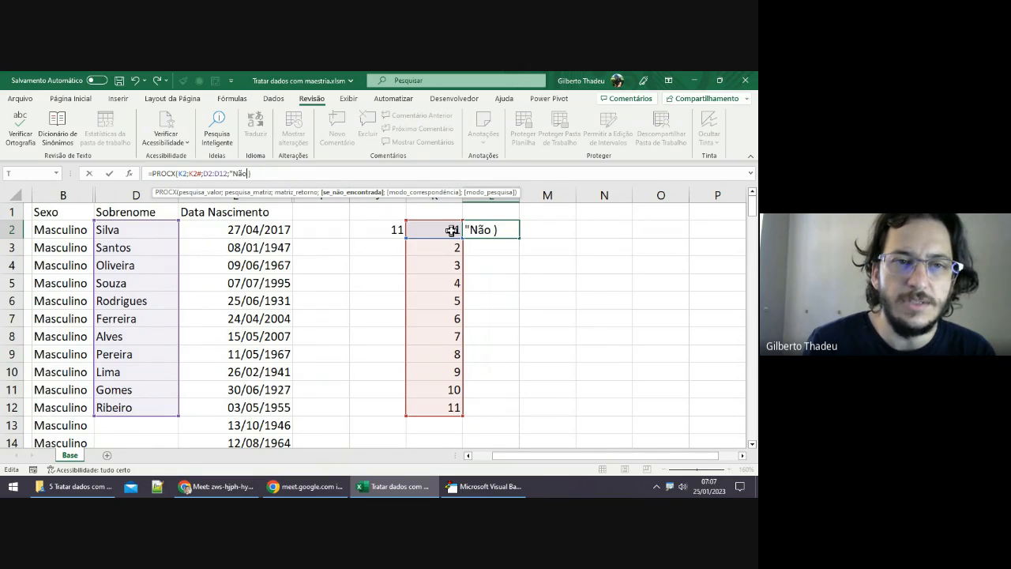
{"action": "key", "text": "BackSpace"}
{"action": "key", "text": "BackSpace"}
{"action": "key", "text": "BackSpace"}
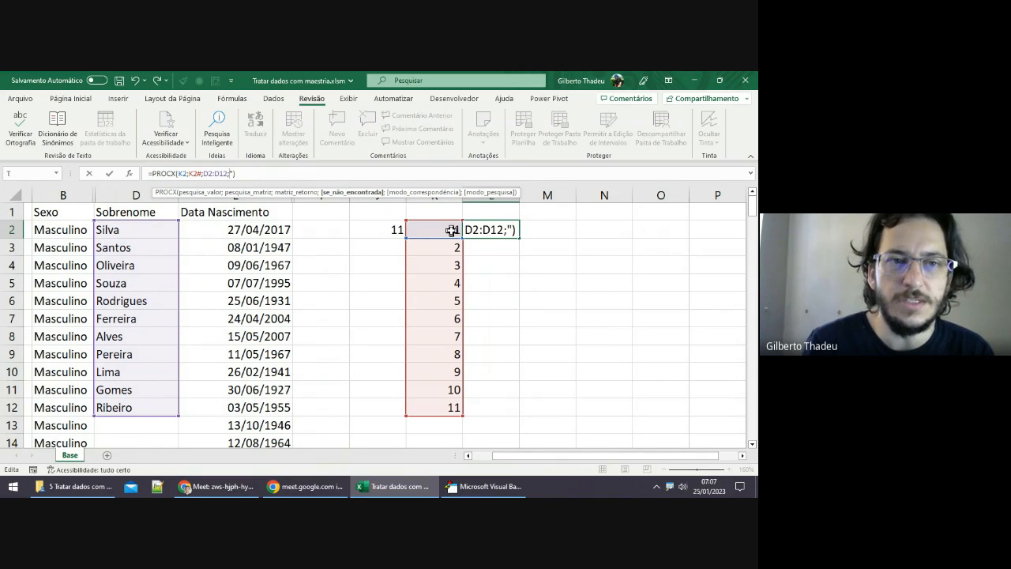
{"action": "key", "text": "BackSpace"}
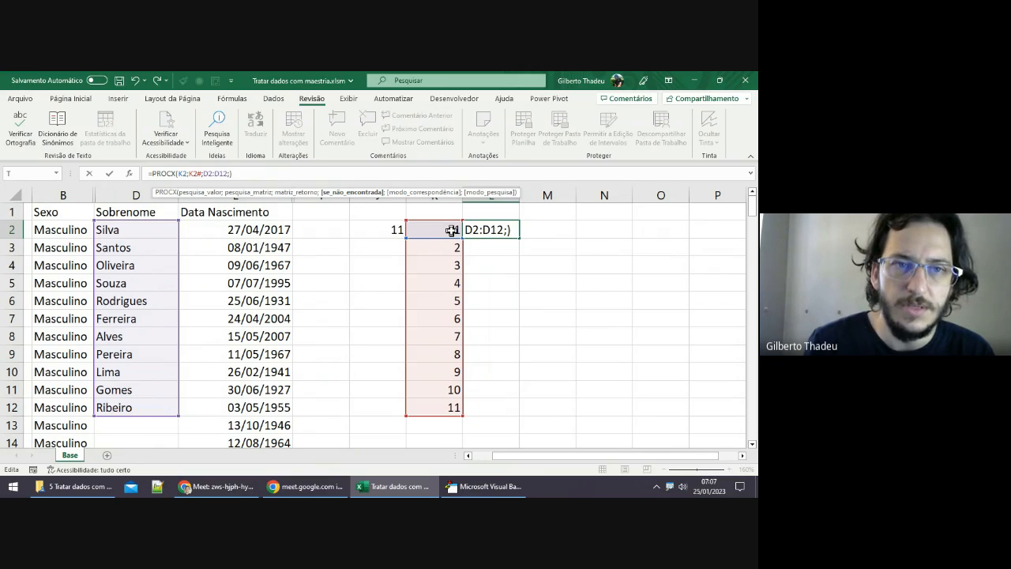
{"action": "key", "text": "BackSpace"}
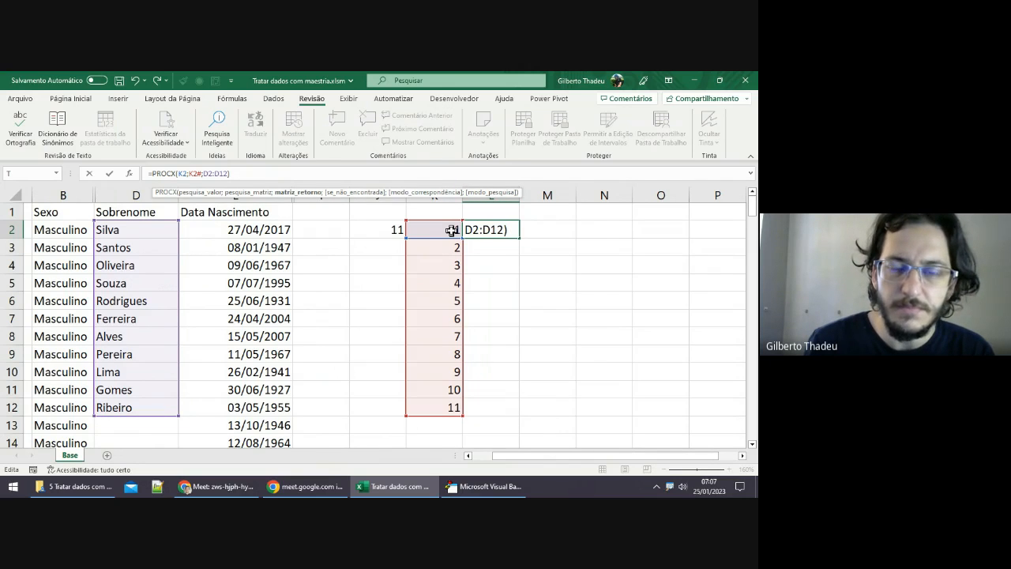
{"action": "key", "text": "Return"}
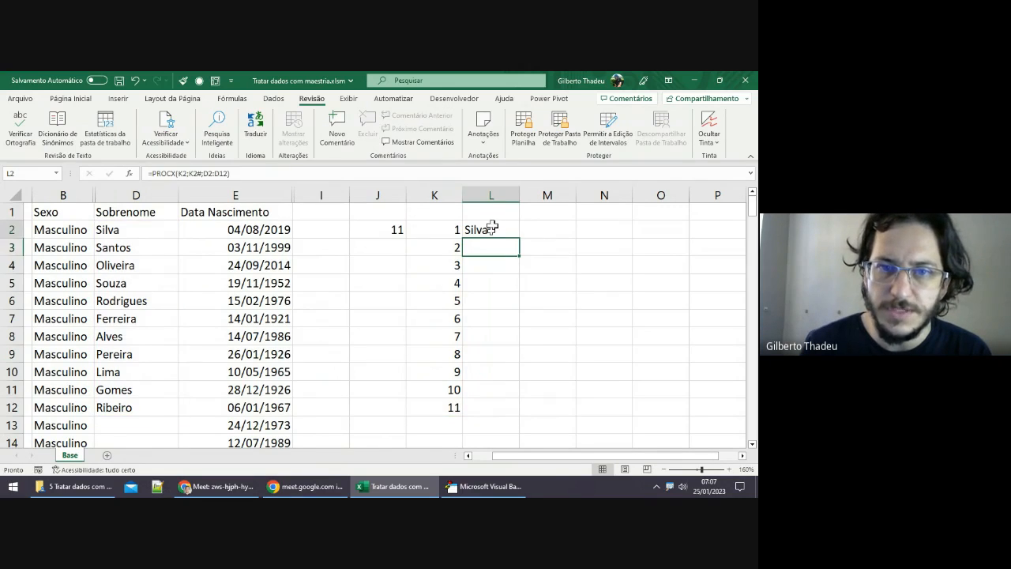
Step: Try to fill the L2 PROCX formula with relative references down to L12 and inspect the copied formulas
{"action": "left_click", "coordinate": [491, 229]}
{"action": "double_click", "coordinate": [519, 238]}
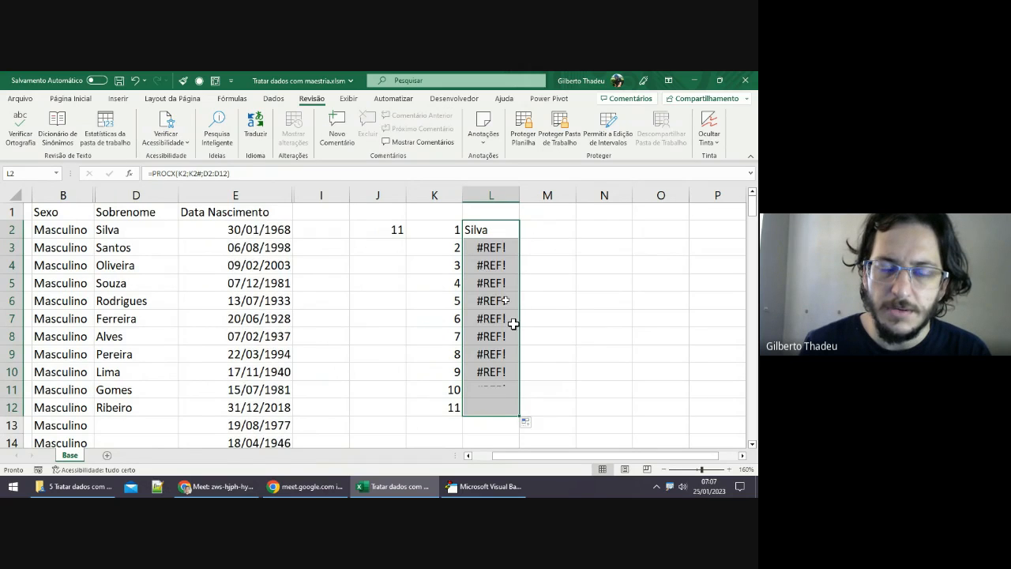
{"action": "left_click", "coordinate": [487, 229]}
{"action": "left_click", "coordinate": [488, 283]}
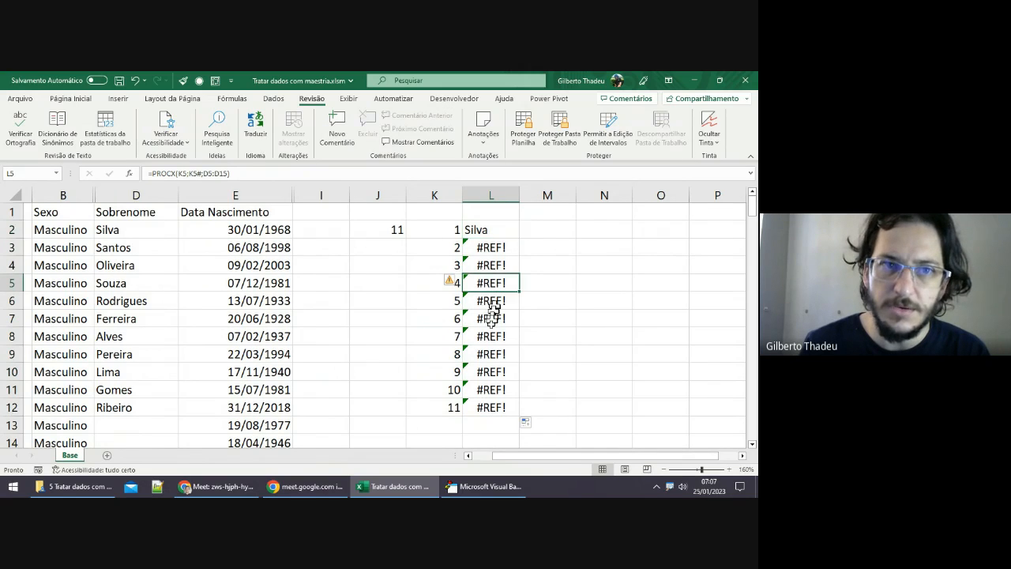
{"action": "left_click", "coordinate": [491, 338]}
{"action": "left_click", "coordinate": [488, 228]}
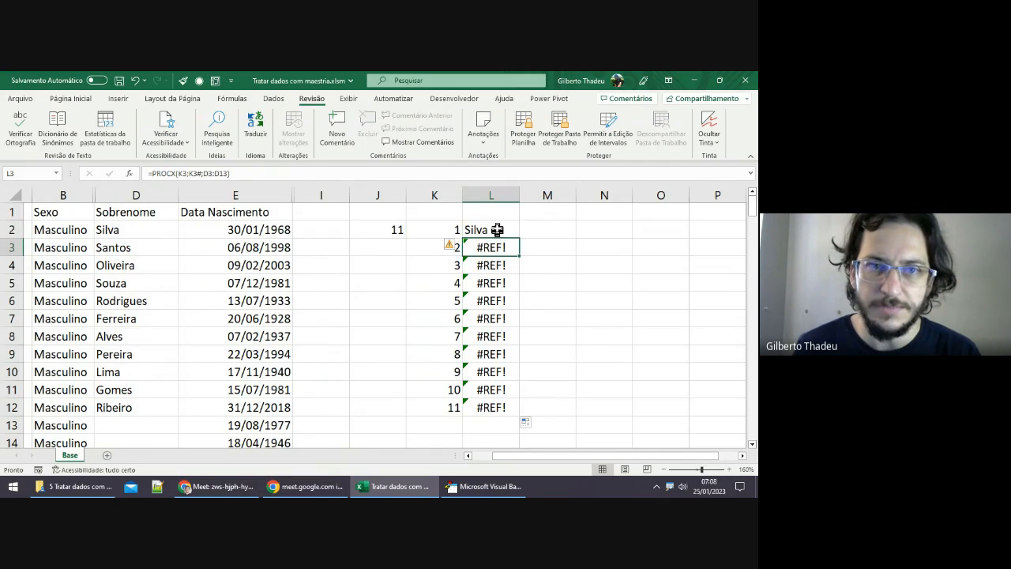
Step: Make the lookup and return ranges in the L2 formula absolute: =PROCX(K2;$K$2#;$D$2:$D$12)
{"action": "double_click", "coordinate": [493, 229]}
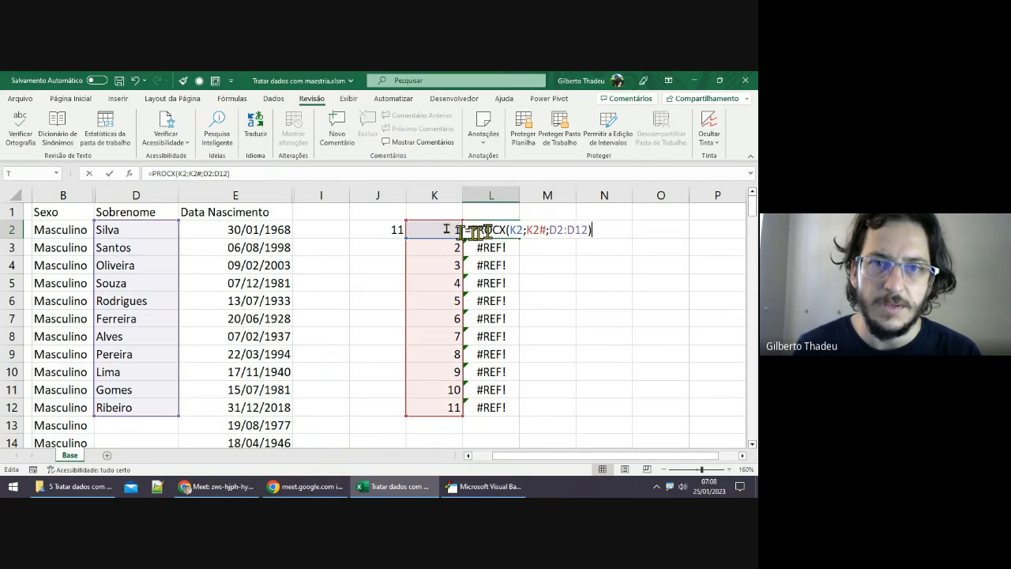
{"action": "left_click", "coordinate": [557, 230]}
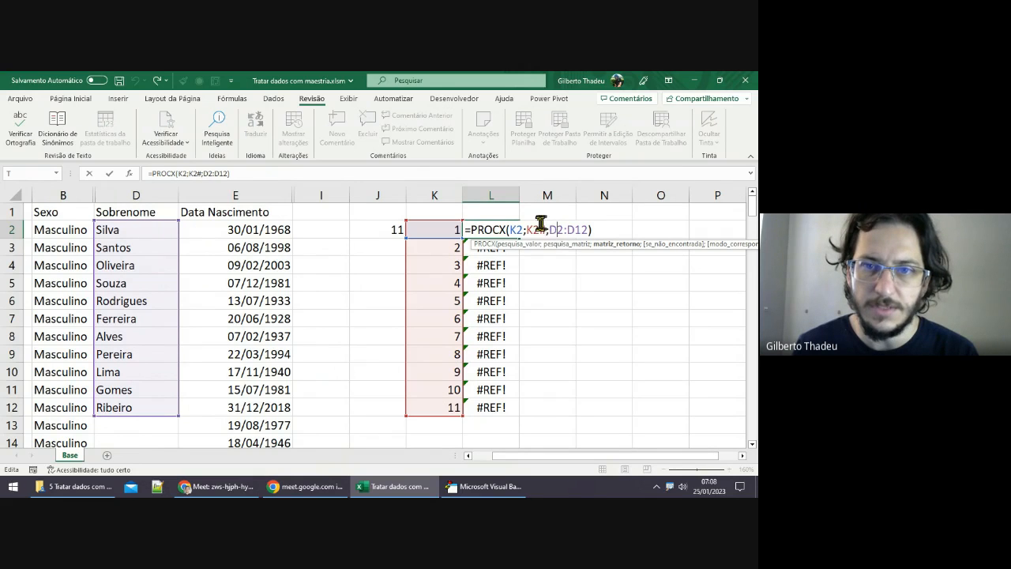
{"action": "key", "text": "Left"}
{"action": "key", "text": "Left"}
{"action": "key", "text": "Left"}
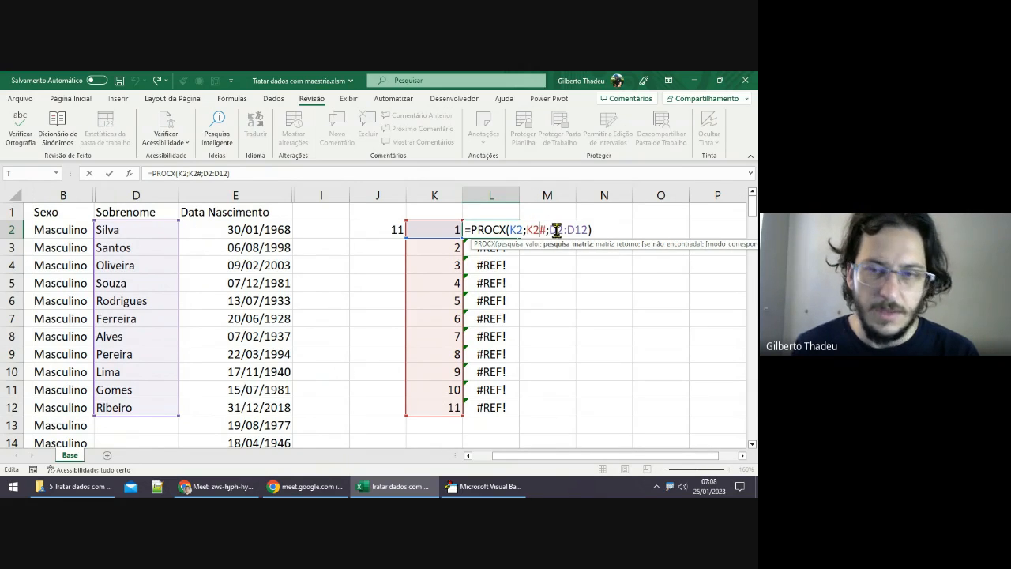
{"action": "key", "text": "F4"}
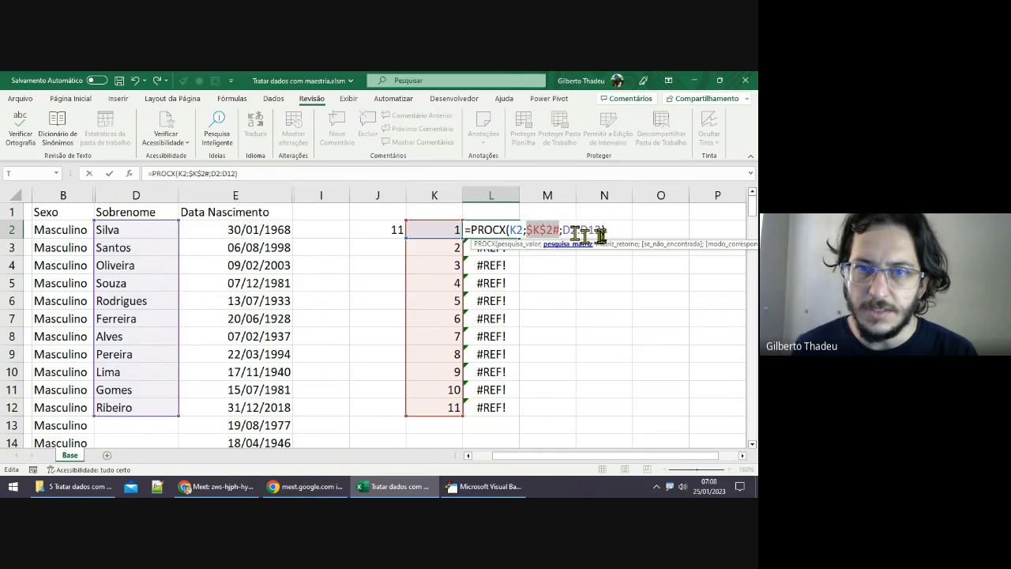
{"action": "left_click", "coordinate": [612, 229]}
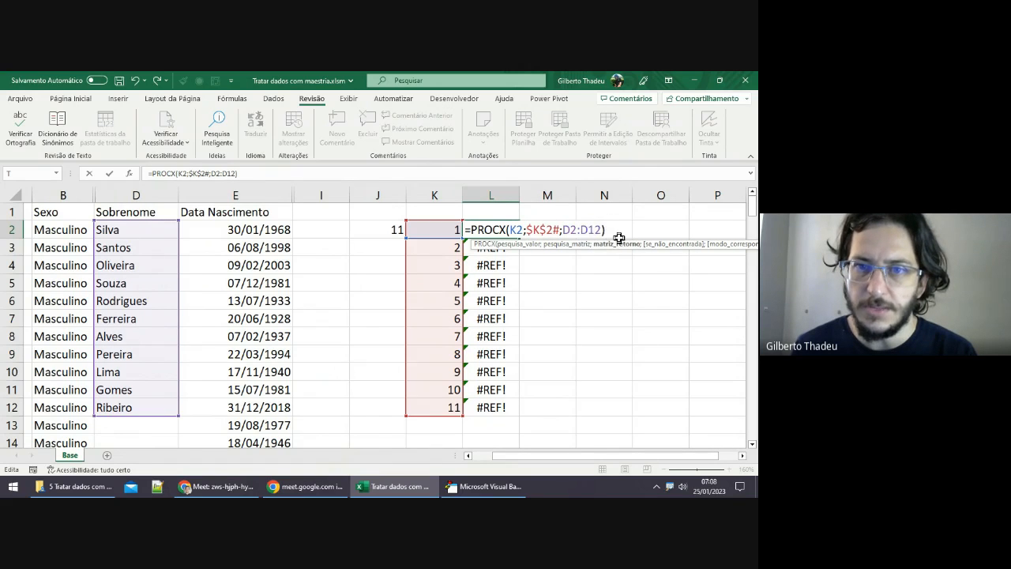
{"action": "key", "text": "F4"}
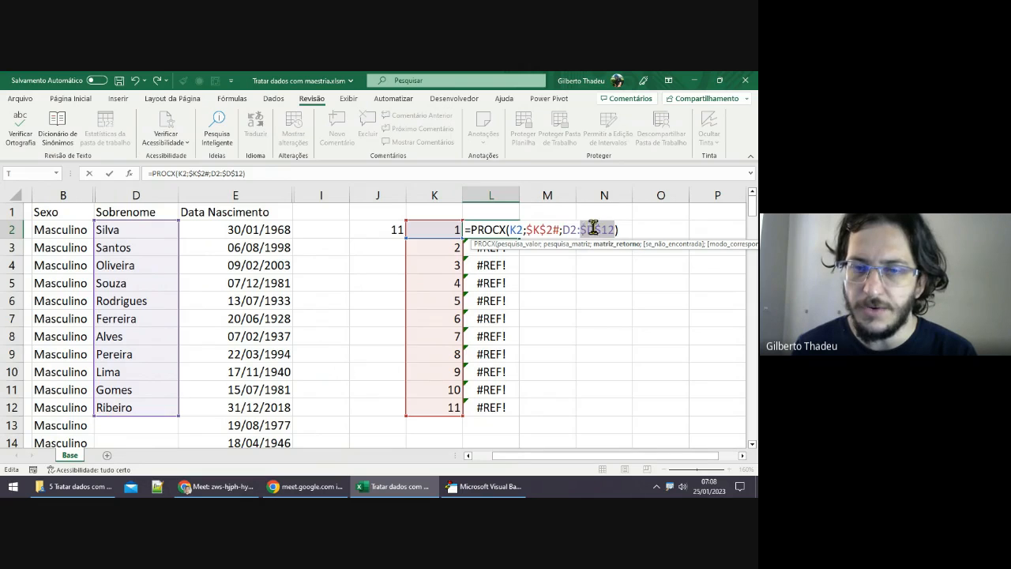
{"action": "left_click", "coordinate": [568, 229]}
{"action": "key", "text": "F4"}
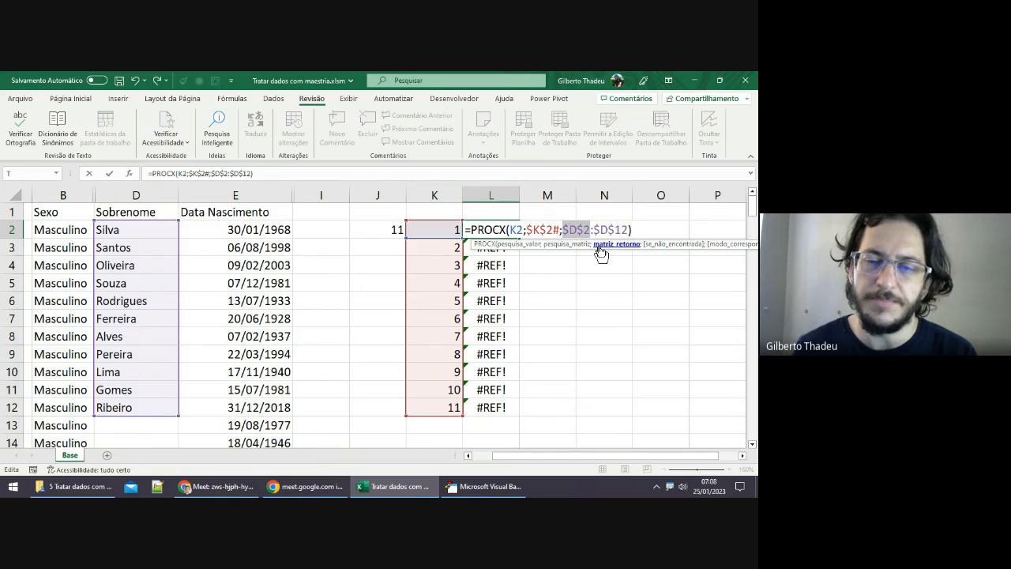
{"action": "key", "text": "Return"}
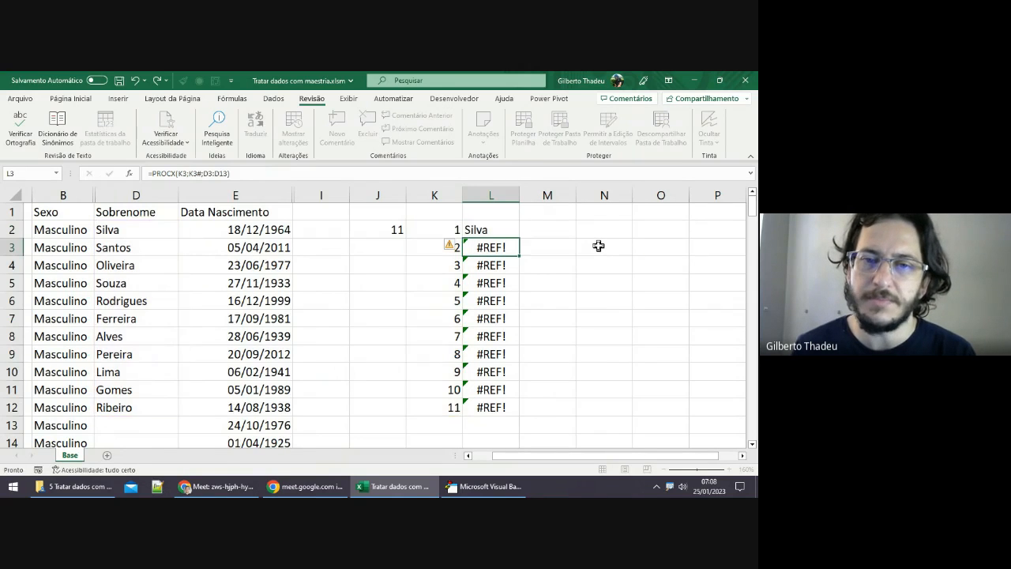
Step: Fill the corrected PROCX formula from L2 down to L12 and check the copied cells
{"action": "left_click", "coordinate": [470, 230]}
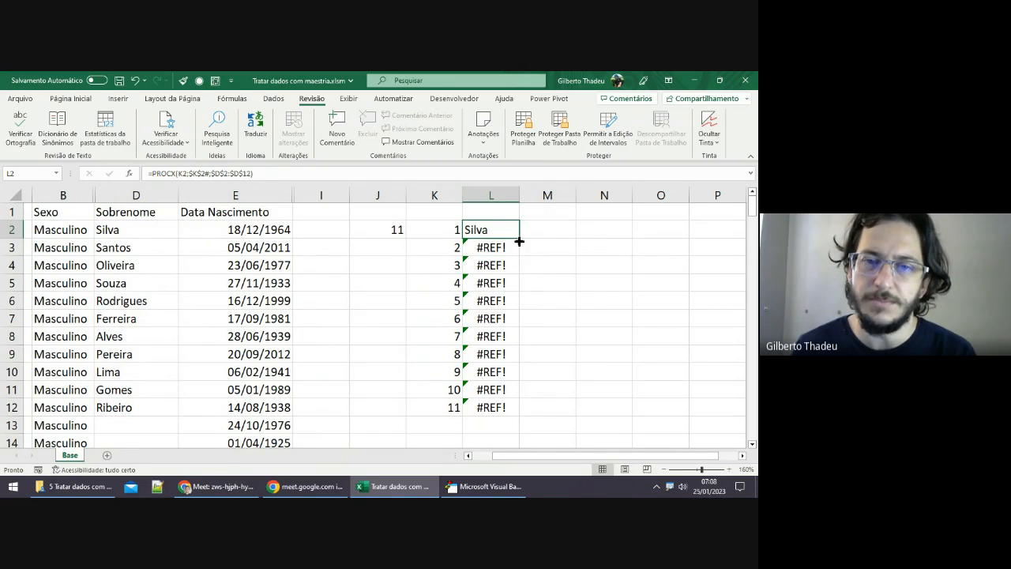
{"action": "double_click", "coordinate": [519, 242]}
{"action": "left_click", "coordinate": [500, 336]}
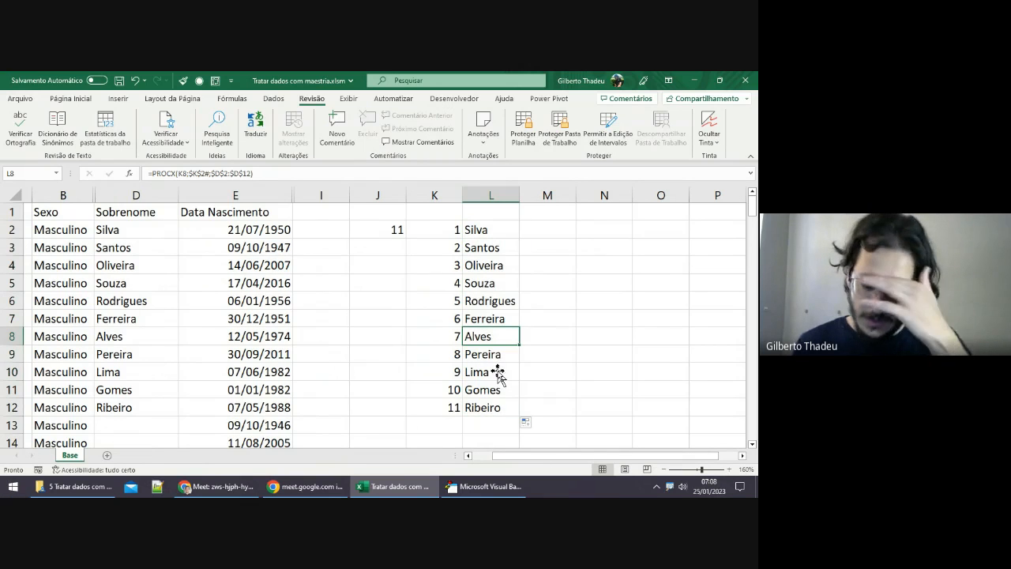
{"action": "left_click", "coordinate": [497, 372]}
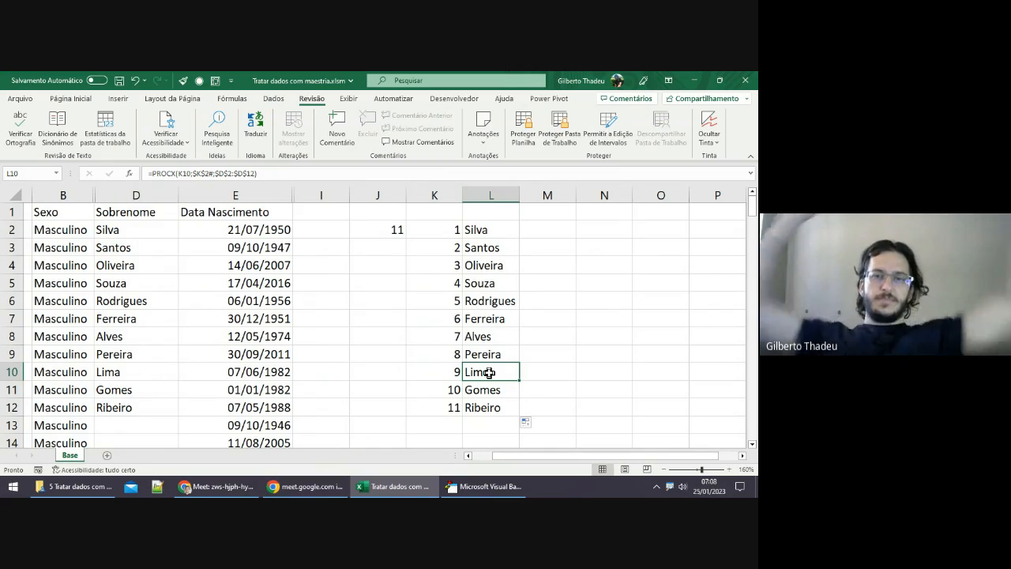
Step: Review the arguments of the PROCX formula in L2 and the SEQUÊNCIA(CONT.VALORES) formula in K2
{"action": "left_click", "coordinate": [496, 231]}
{"action": "key", "text": "F2"}
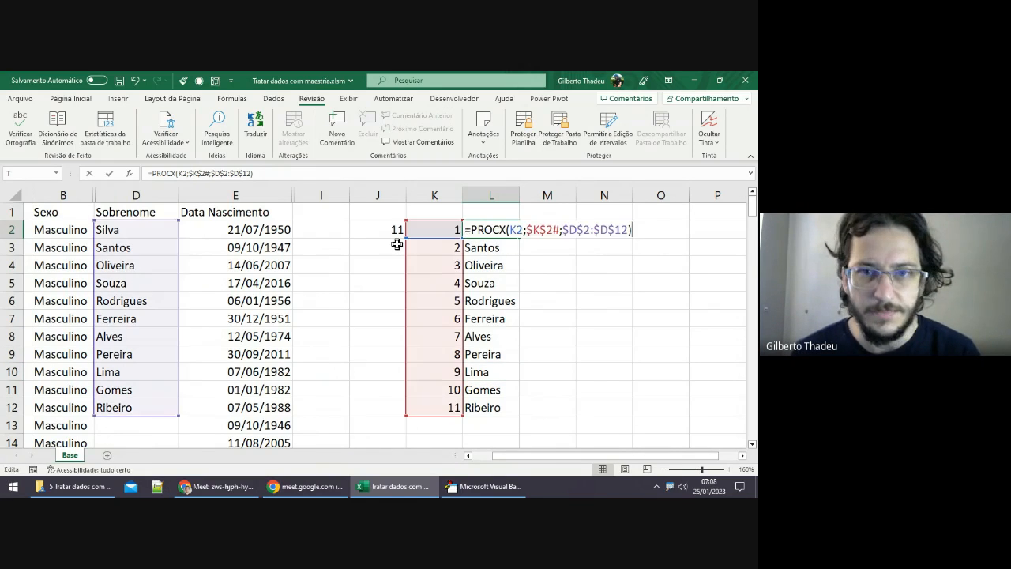
{"action": "left_click", "coordinate": [526, 235]}
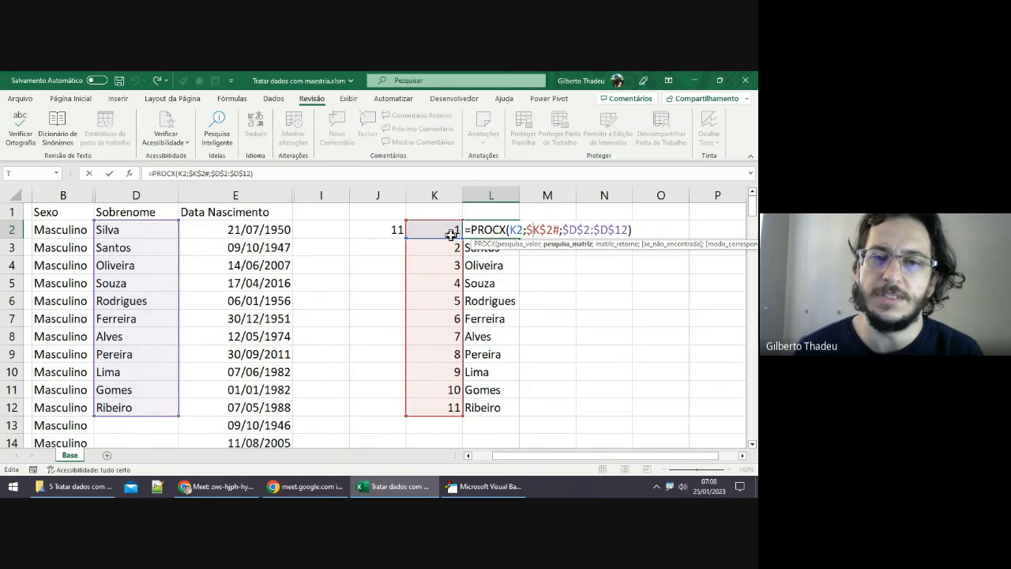
{"action": "key", "text": "Escape"}
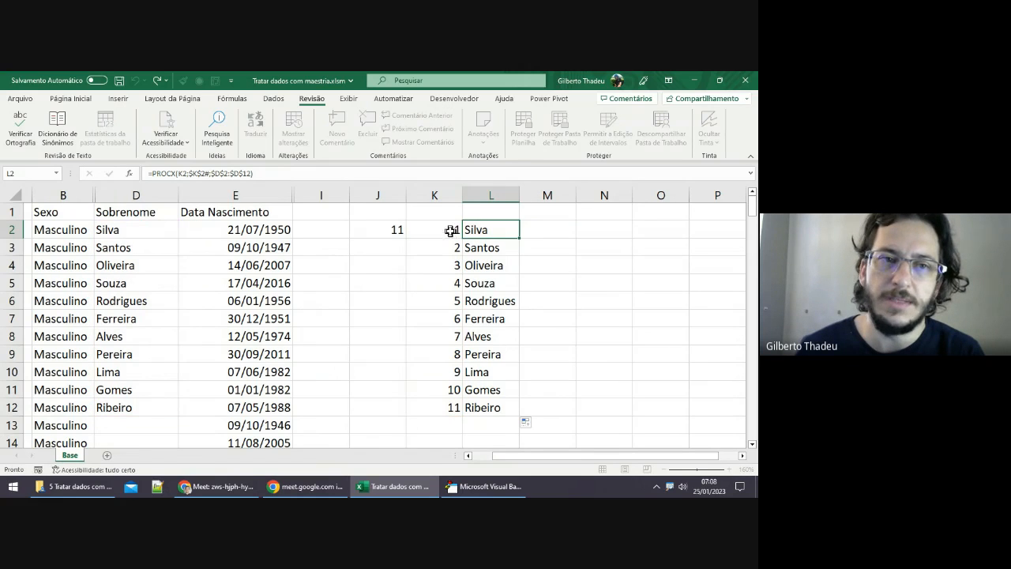
{"action": "left_click", "coordinate": [451, 230]}
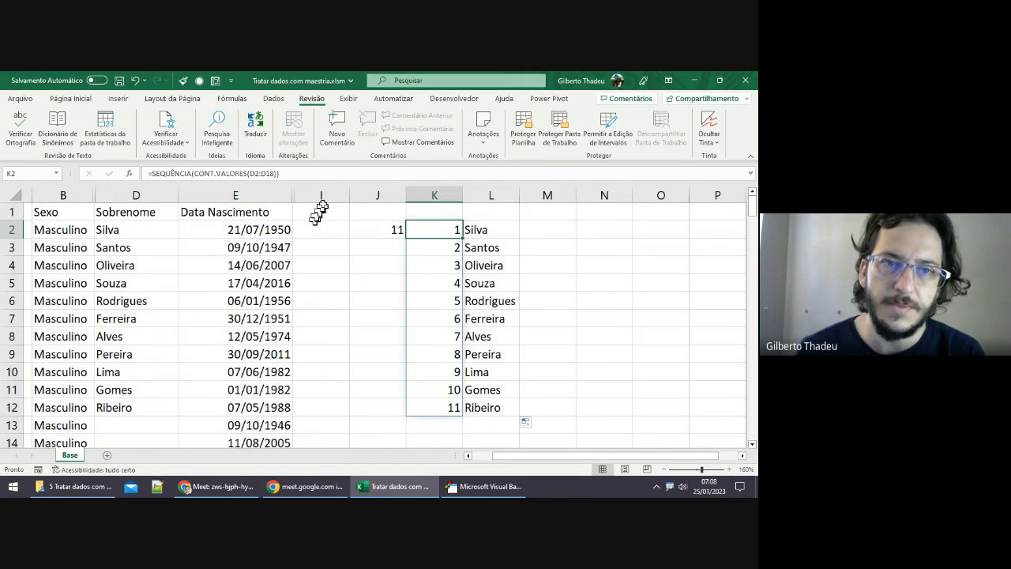
{"action": "left_click_drag", "start_coordinate": [301, 173], "coordinate": [152, 174]}
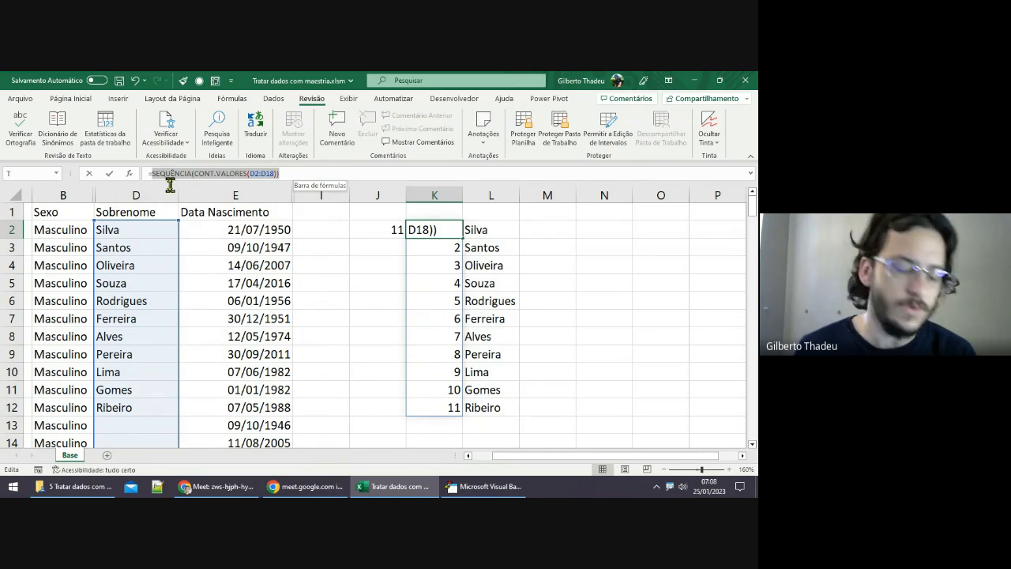
{"action": "key", "text": "Escape"}
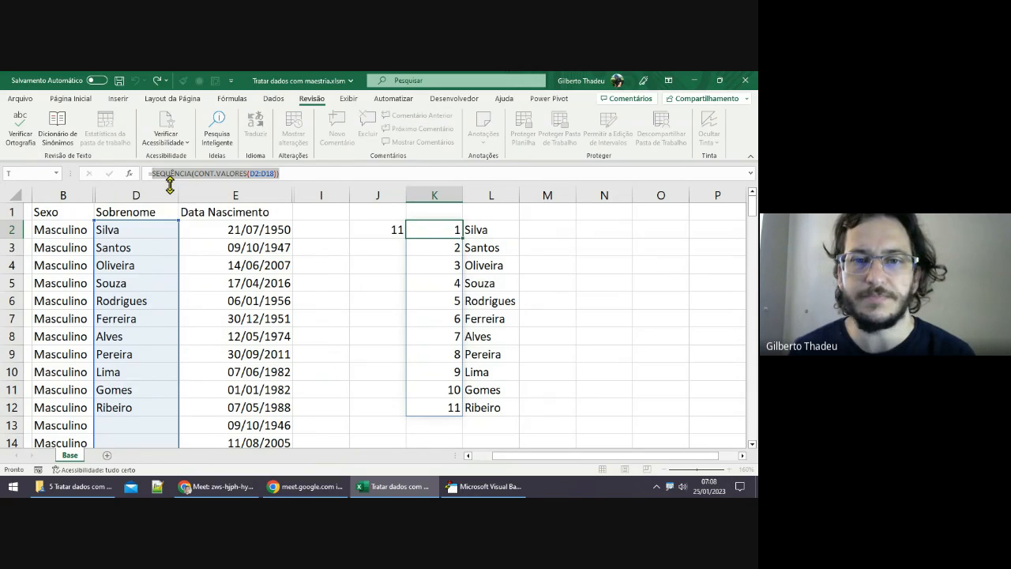
{"action": "left_click", "coordinate": [477, 230]}
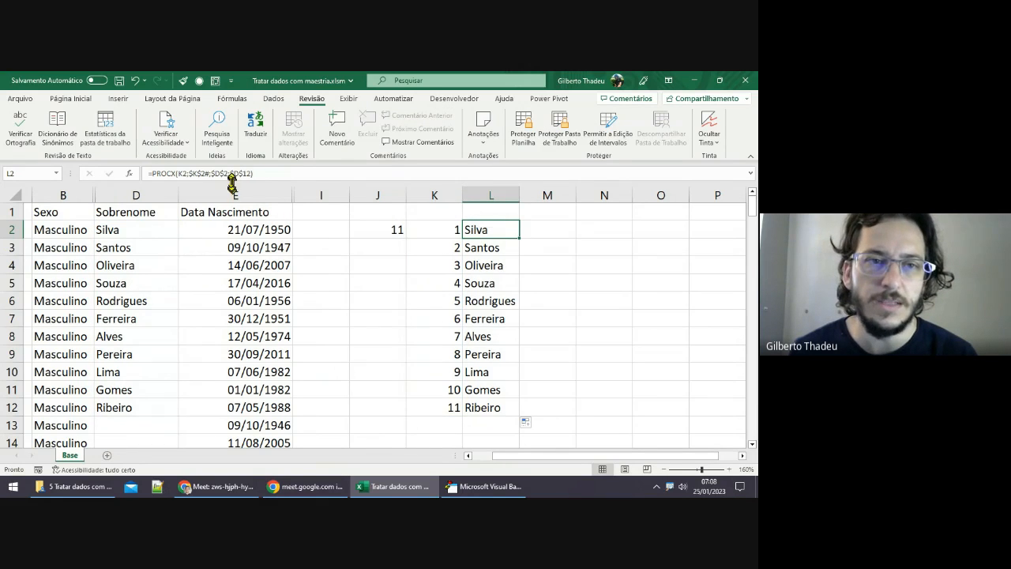
Step: Replace the $K$2# lookup range in the L2 PROCX formula with SEQUÊNCIA(CONT.VALORES(D2:D18))
{"action": "left_click", "coordinate": [210, 174]}
{"action": "key", "text": "Left"}
{"action": "key", "text": "Left"}
{"action": "key", "text": "Left"}
{"action": "key", "text": "Left"}
{"action": "key", "text": "Left"}
{"action": "key", "text": "Left"}
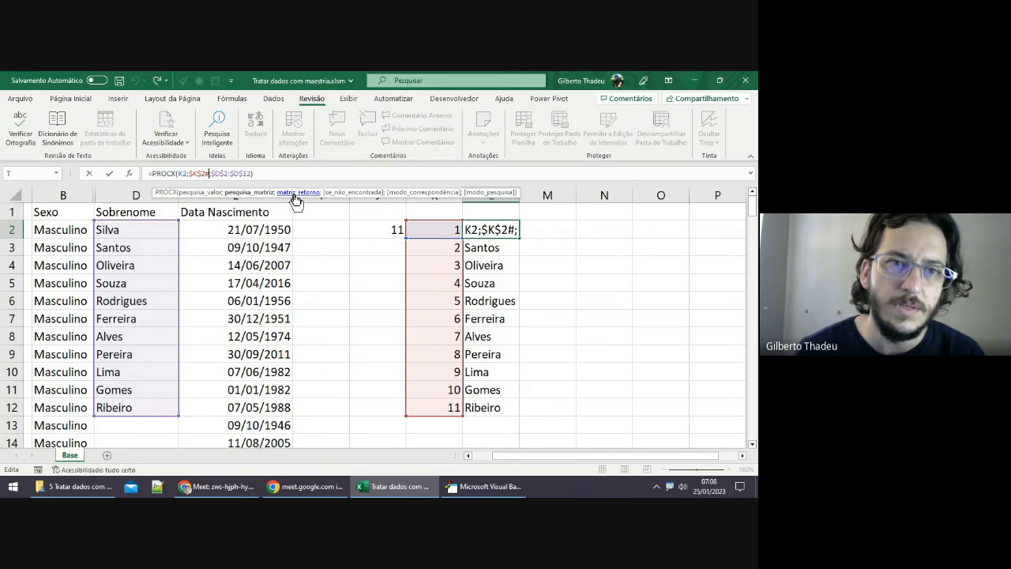
{"action": "key", "text": "shift+Left"}
{"action": "key", "text": "shift+Left"}
{"action": "key", "text": "shift+Left"}
{"action": "key", "text": "shift+Left"}
{"action": "key", "text": "shift+Left"}
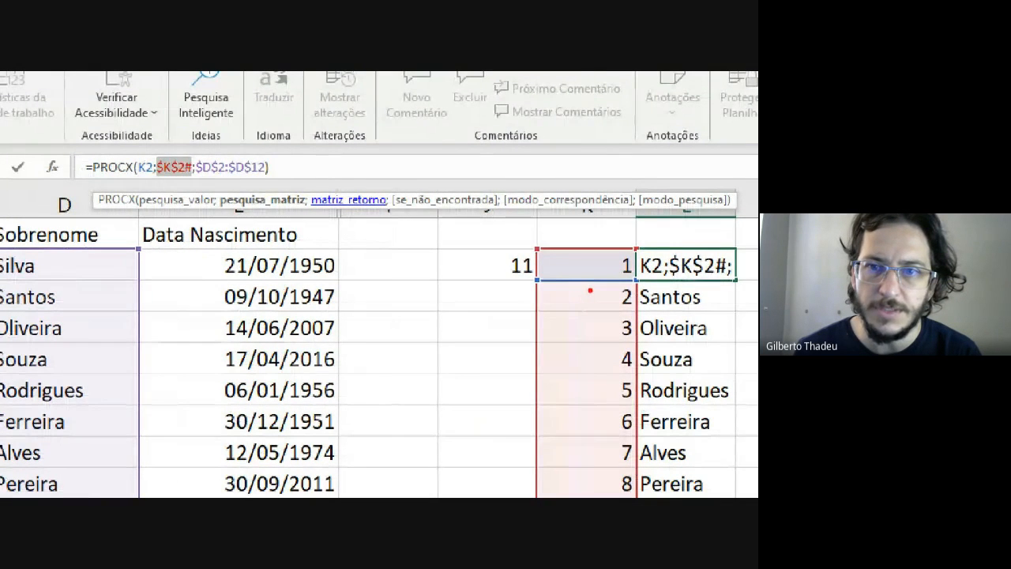
{"action": "mouse_move", "coordinate": [589, 288]}
{"action": "left_mouse_down"}
{"action": "mouse_move", "coordinate": [636, 288]}
{"action": "mouse_move", "coordinate": [586, 239]}
{"action": "mouse_move", "coordinate": [556, 293]}
{"action": "mouse_move", "coordinate": [605, 295]}
{"action": "left_mouse_up"}
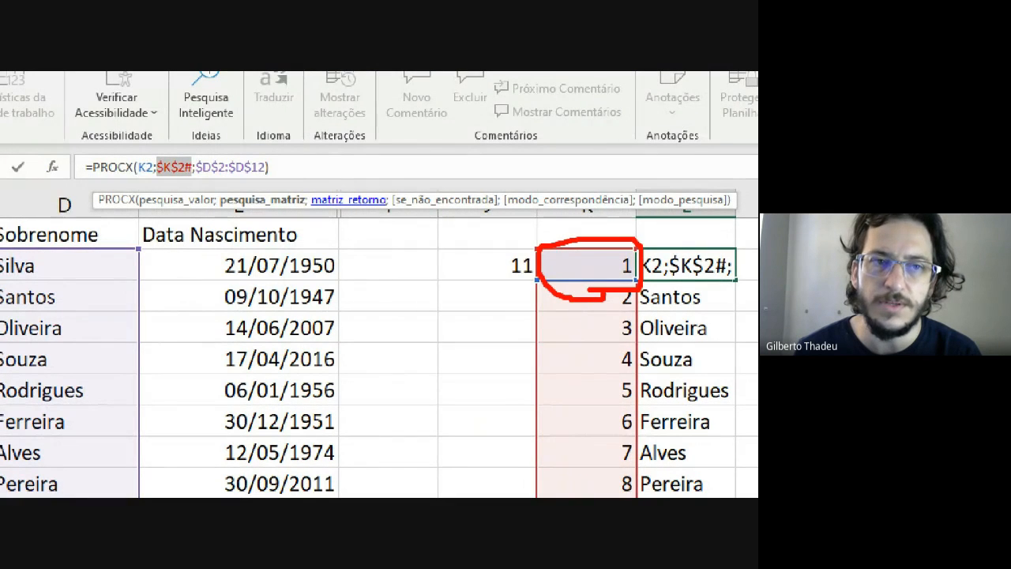
{"action": "mouse_move", "coordinate": [152, 178]}
{"action": "left_mouse_down"}
{"action": "mouse_move", "coordinate": [200, 175]}
{"action": "mouse_move", "coordinate": [186, 148]}
{"action": "left_mouse_up"}
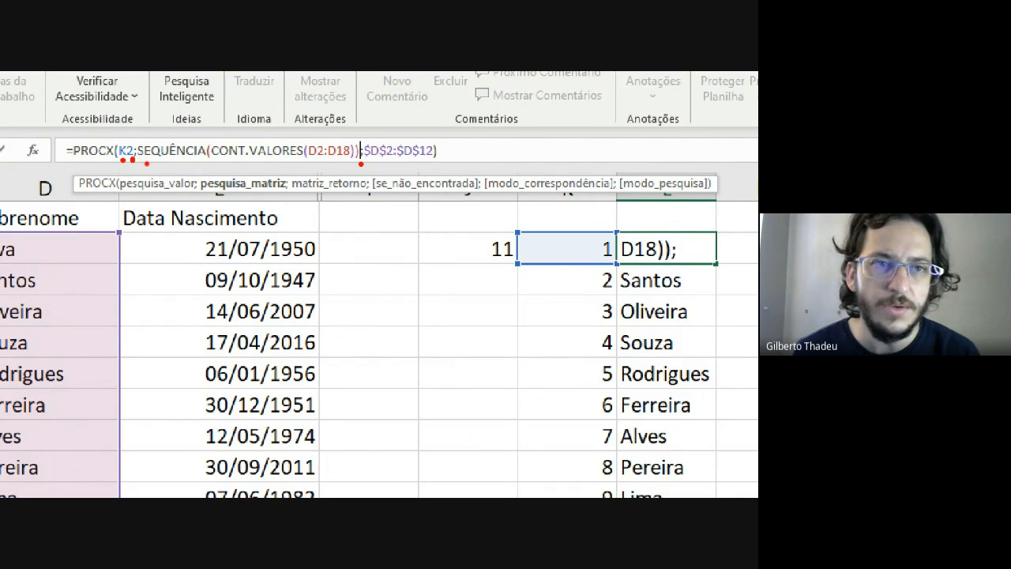
{"action": "left_click_drag", "start_coordinate": [140, 160], "coordinate": [275, 166]}
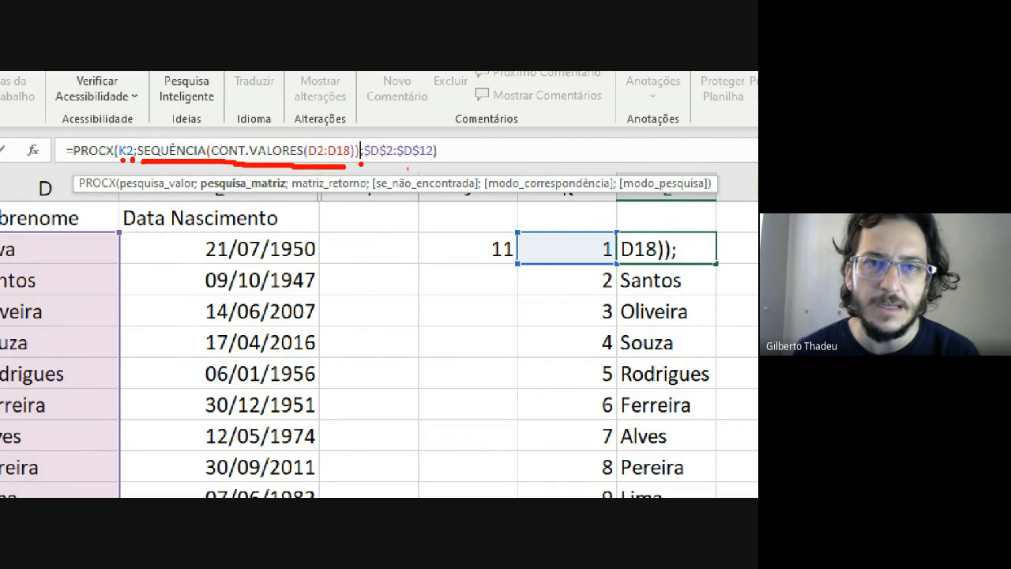
{"action": "left_click_drag", "start_coordinate": [368, 162], "coordinate": [429, 159]}
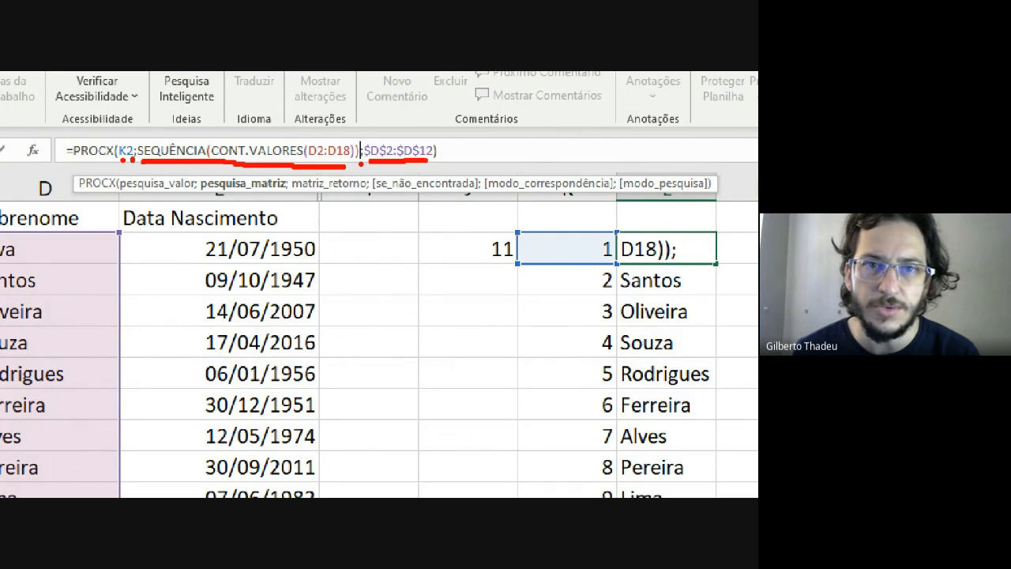
{"action": "left_click", "coordinate": [491, 174]}
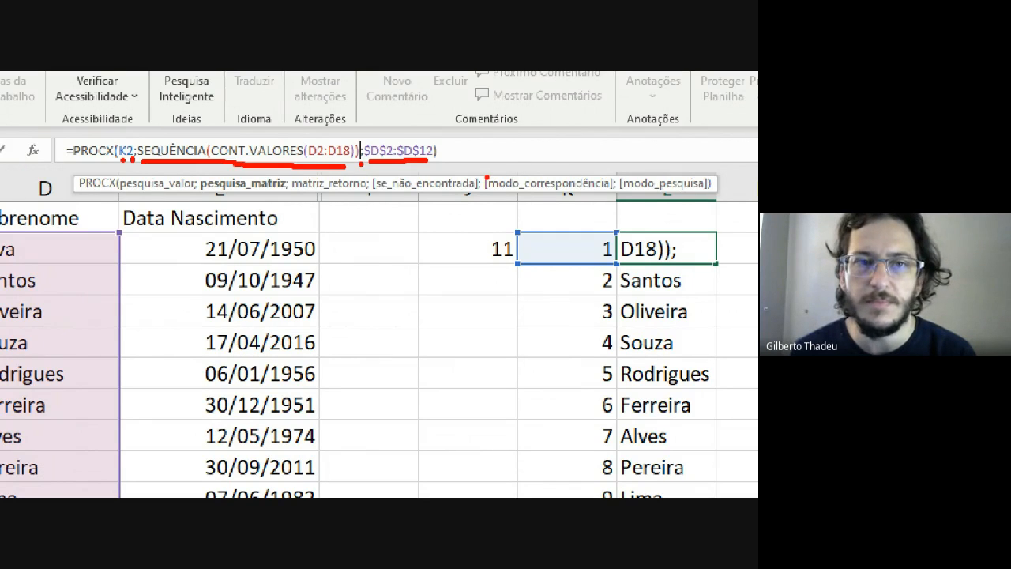
Step: Make the CONT.VALORES range in the L2 formula absolute as $D$2:$D$18 and confirm the formula
{"action": "left_click", "coordinate": [463, 151]}
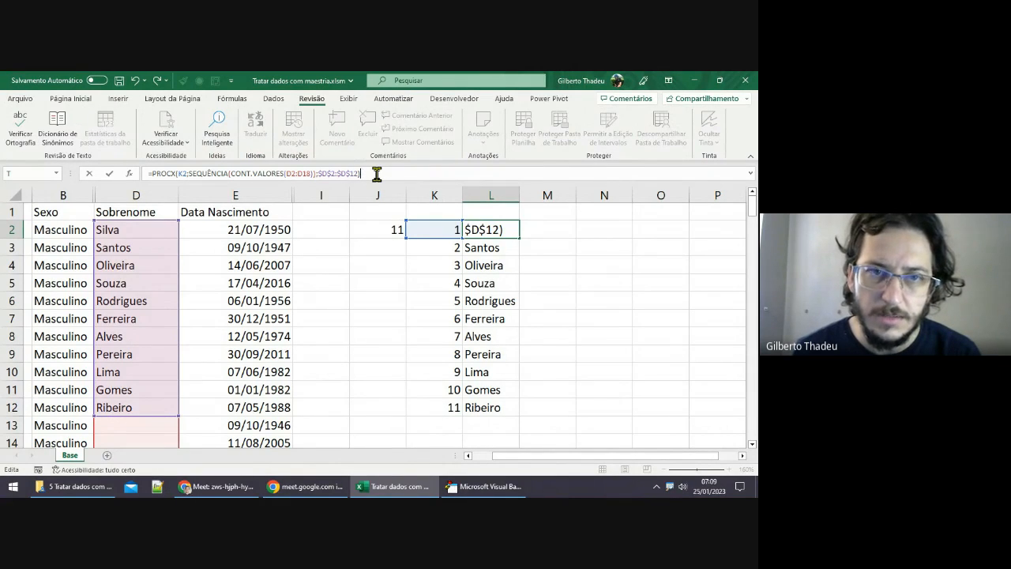
{"action": "left_click", "coordinate": [299, 174]}
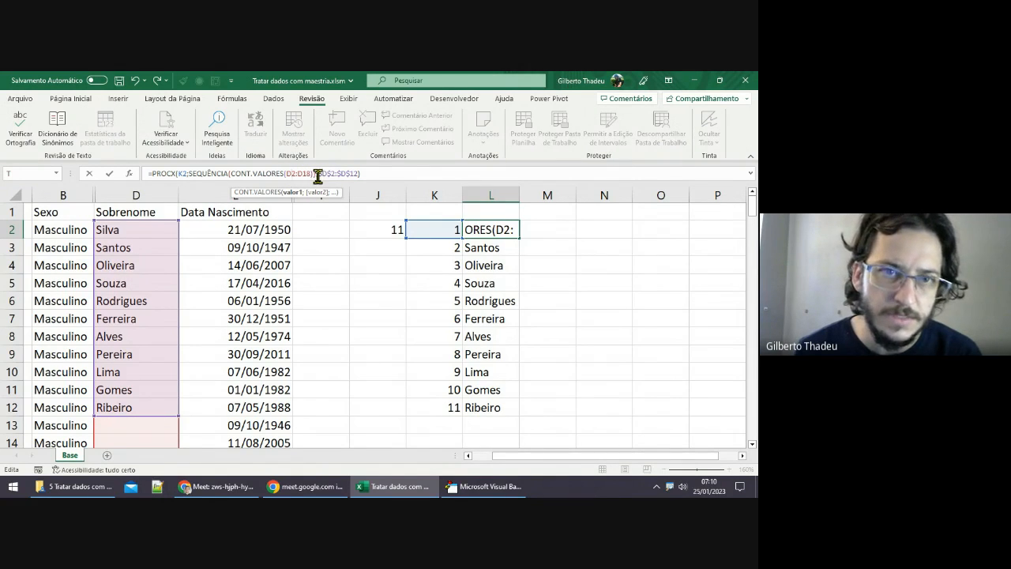
{"action": "key", "text": "F4"}
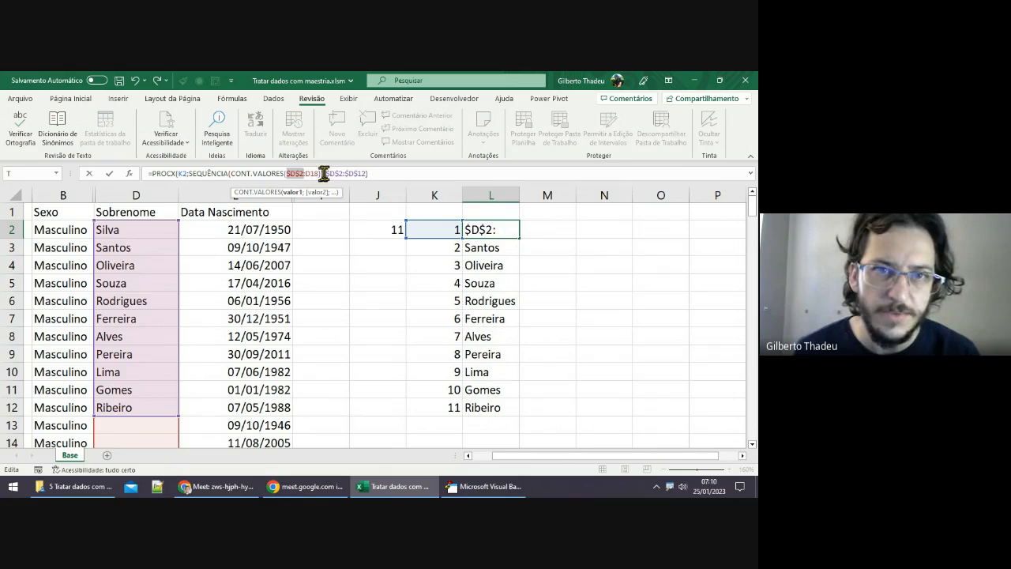
{"action": "left_click", "coordinate": [316, 174]}
{"action": "key", "text": "F4"}
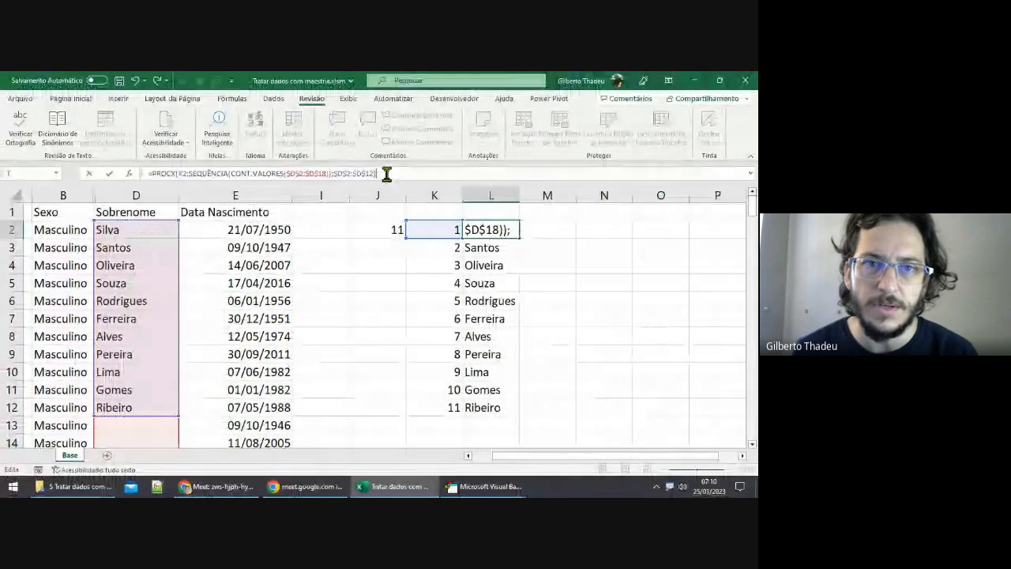
{"action": "key", "text": "Return"}
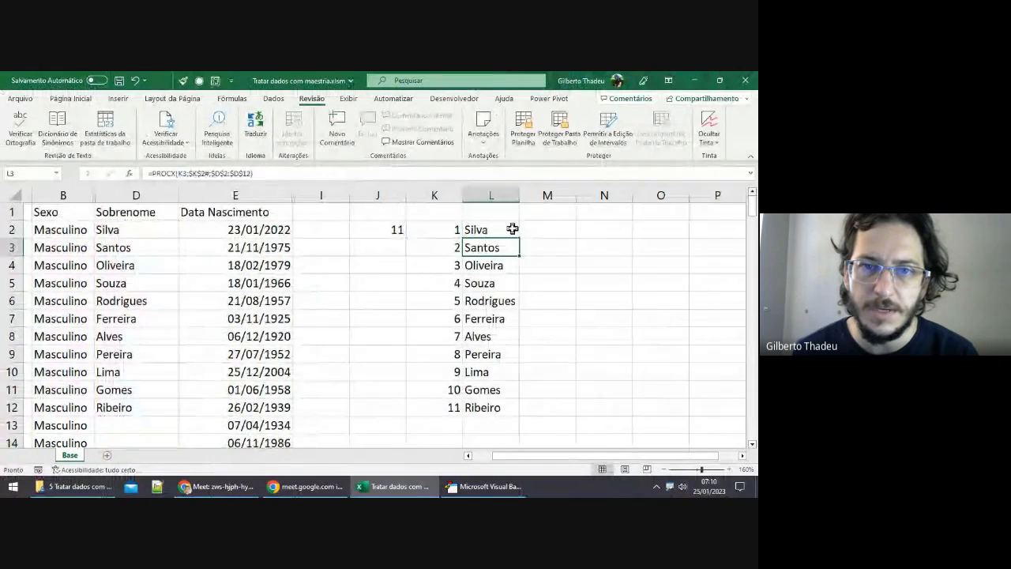
Step: Fill the L2 formula with the nested SEQUÊNCIA down to L12 and check the copied formula in L9
{"action": "left_click", "coordinate": [514, 228]}
{"action": "double_click", "coordinate": [522, 239]}
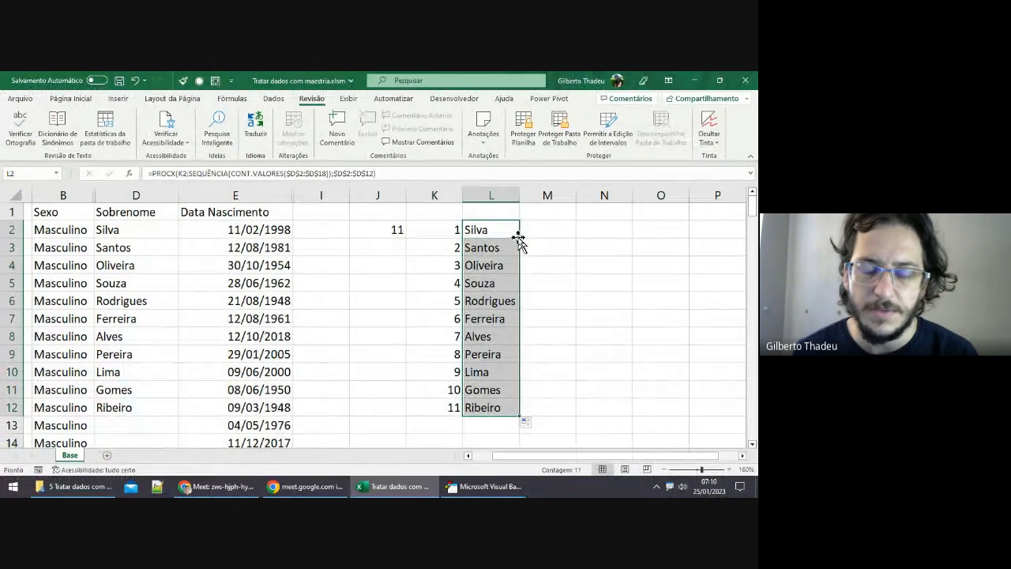
{"action": "left_click", "coordinate": [491, 348]}
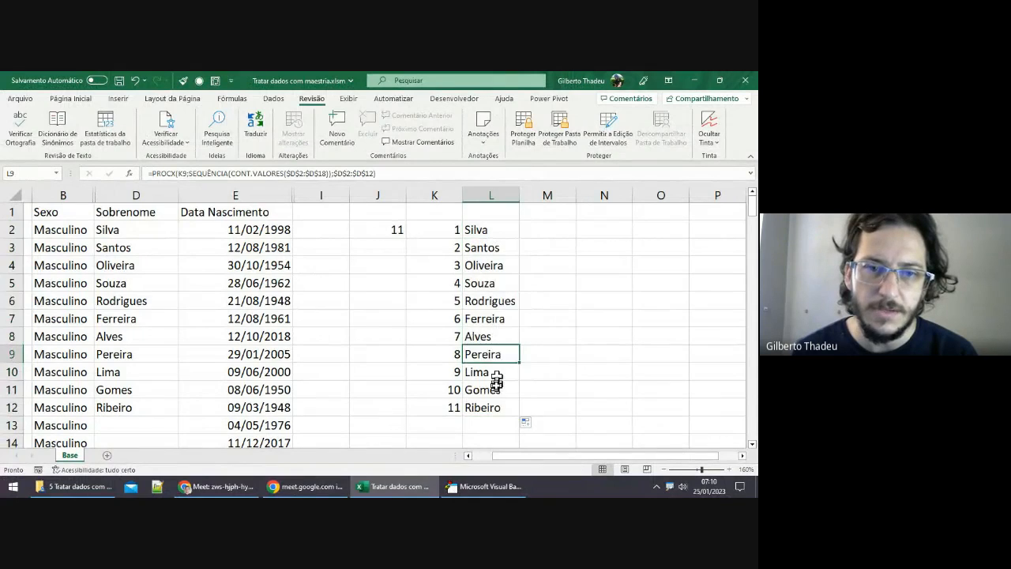
{"action": "scroll", "coordinate": [476, 390], "scroll_direction": "down", "scroll_amount": 1}
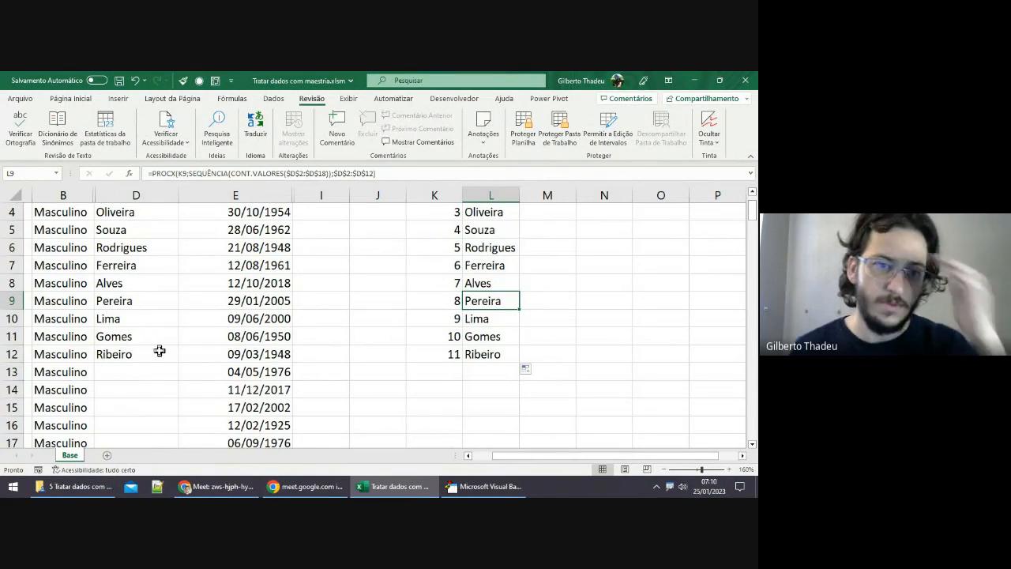
{"action": "scroll", "coordinate": [464, 309], "scroll_direction": "up", "scroll_amount": 1}
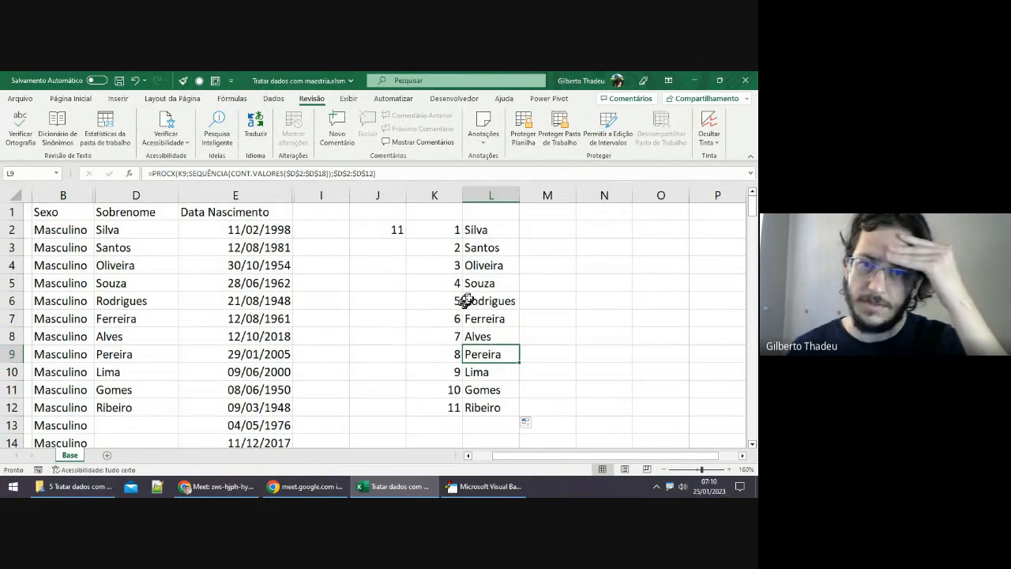
Step: Compare the surnames returned in column L with the index in column K and the source list in column D
{"action": "left_click_drag", "start_coordinate": [475, 231], "coordinate": [479, 369]}
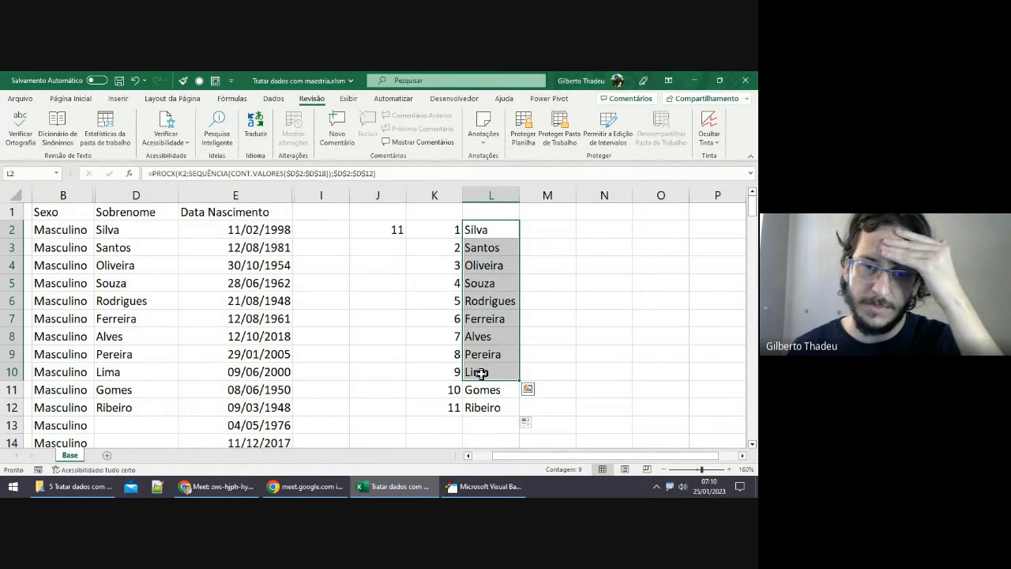
{"action": "left_click", "coordinate": [446, 303]}
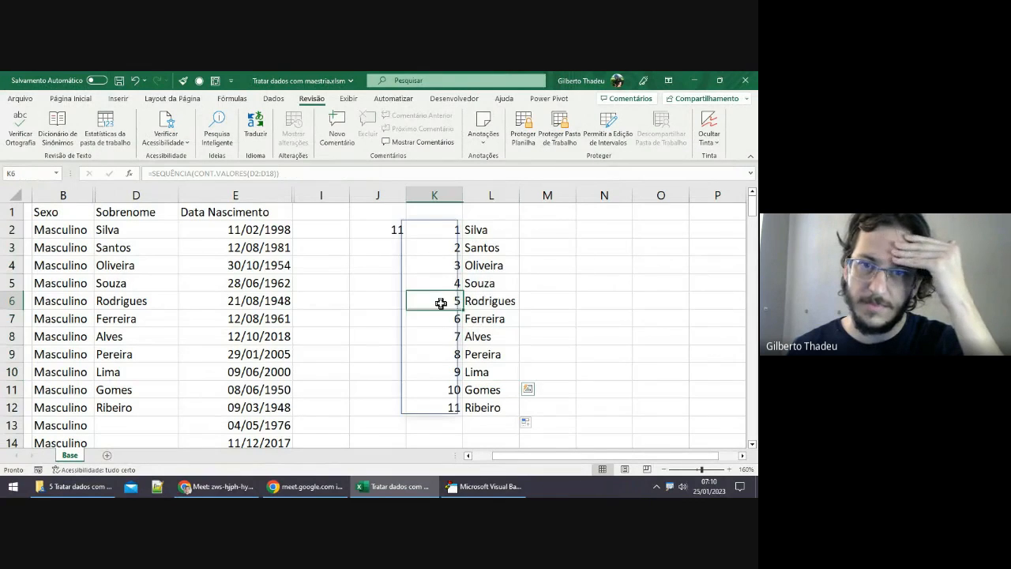
{"action": "left_click", "coordinate": [478, 233]}
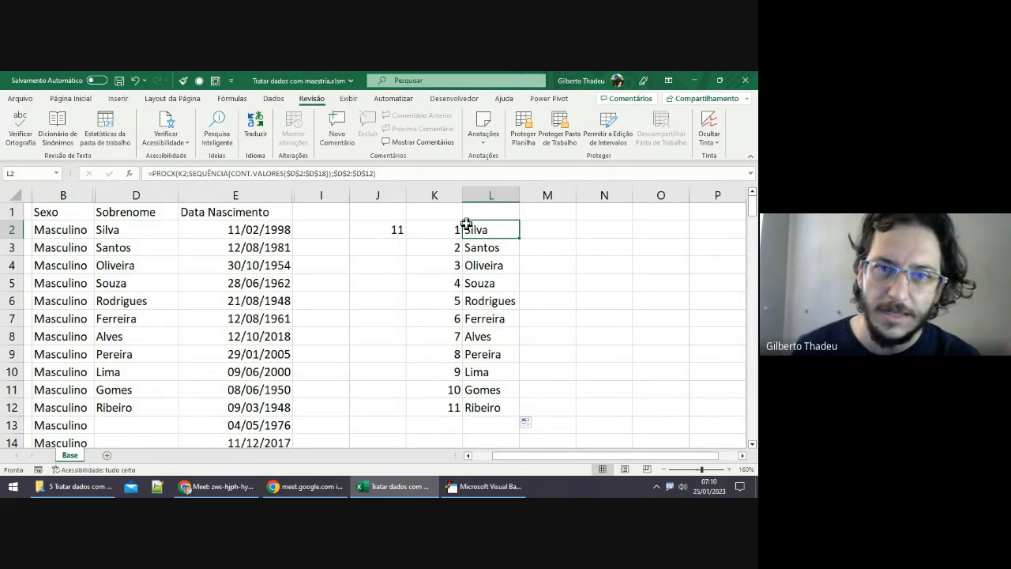
{"action": "left_click", "coordinate": [490, 247]}
{"action": "left_click", "coordinate": [123, 230]}
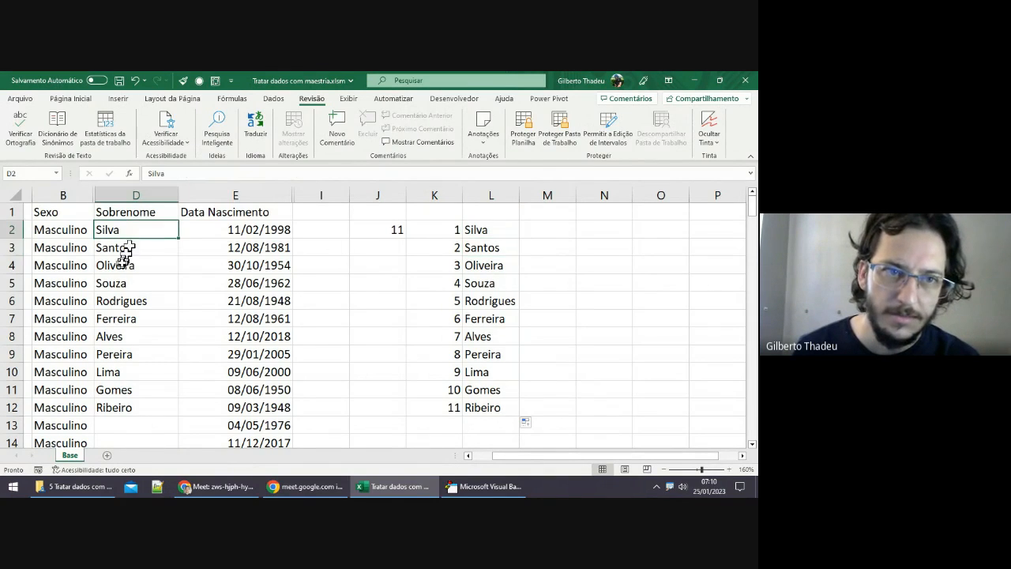
{"action": "left_click", "coordinate": [125, 265]}
{"action": "left_click", "coordinate": [125, 318]}
{"action": "left_click", "coordinate": [126, 407]}
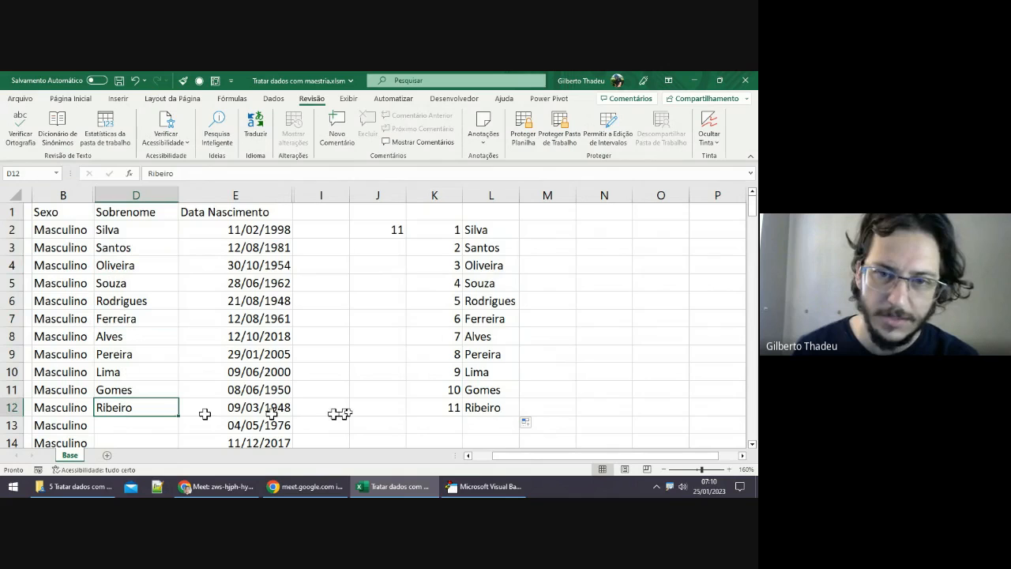
{"action": "left_click", "coordinate": [467, 407]}
{"action": "left_click", "coordinate": [151, 407]}
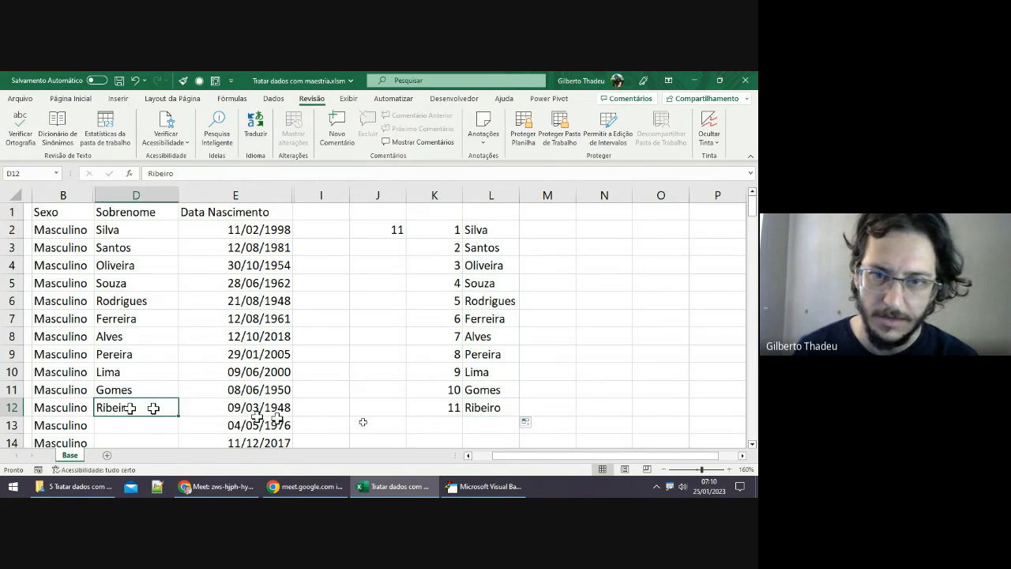
{"action": "left_click", "coordinate": [478, 406]}
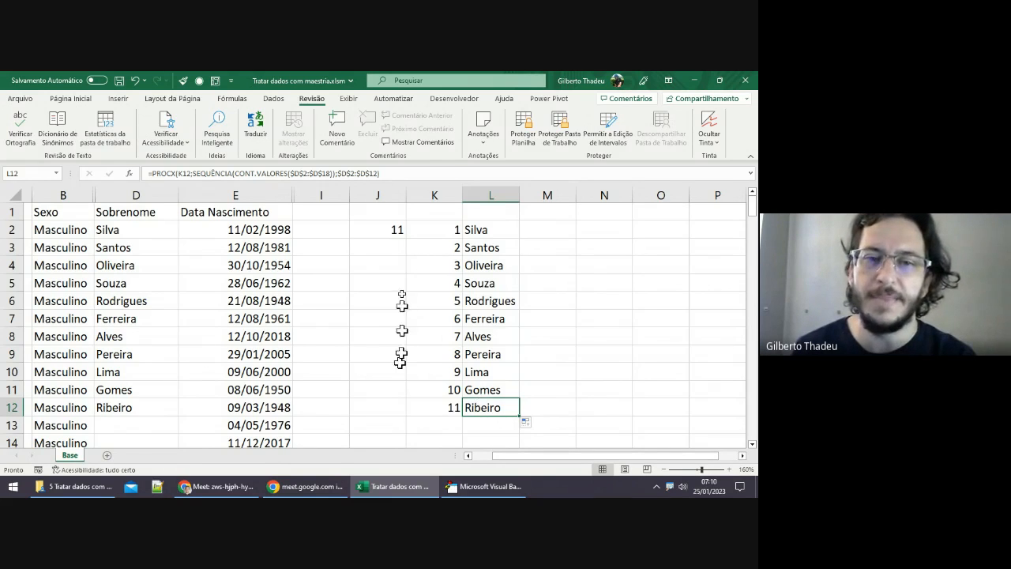
{"action": "left_click", "coordinate": [472, 230]}
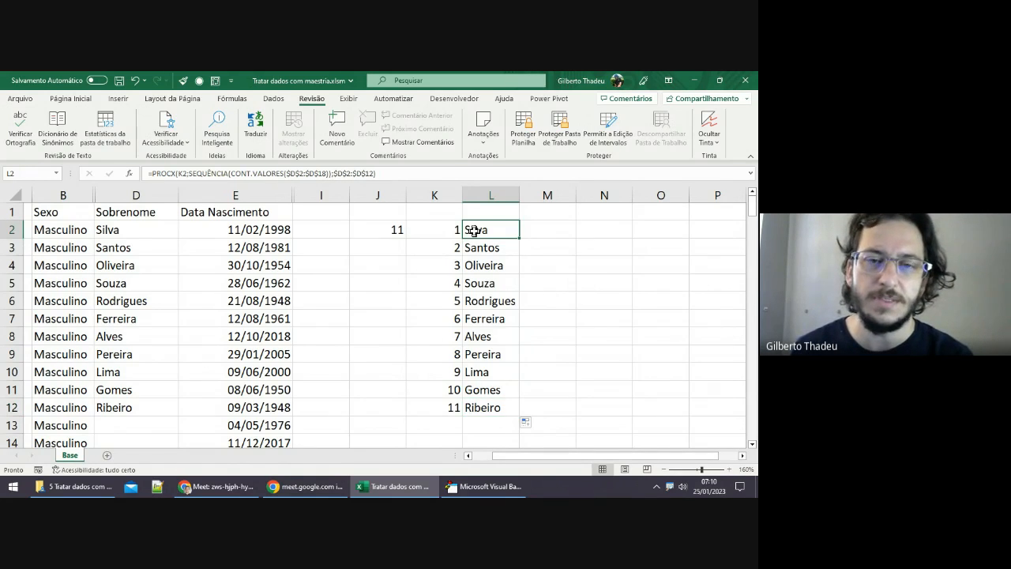
{"action": "left_click", "coordinate": [449, 231]}
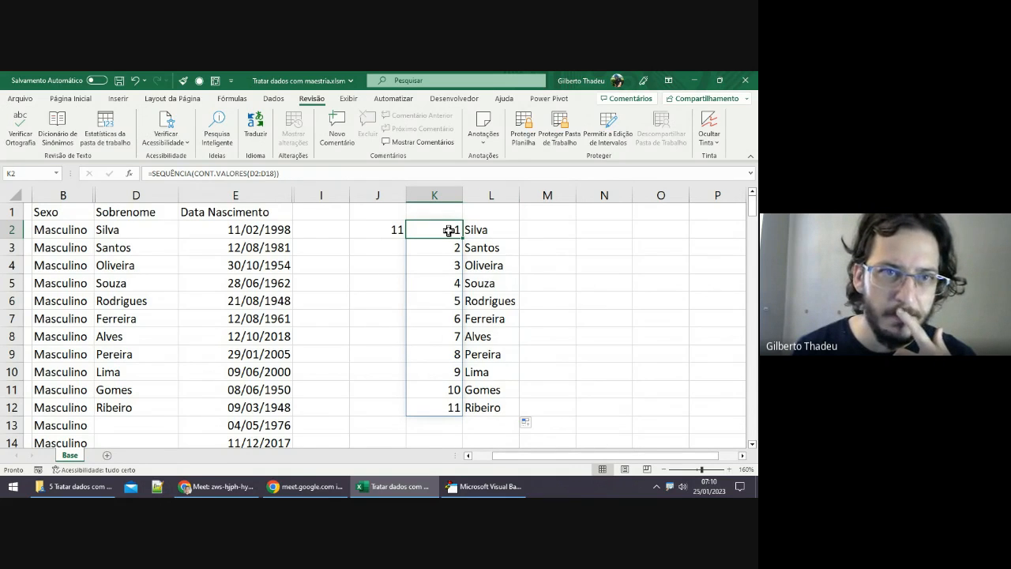
Step: Open the L2 formula in full and examine its nested SEQUÊNCIA(CONT.VALORES($D$2:$D$18)) argument
{"action": "left_click", "coordinate": [488, 229]}
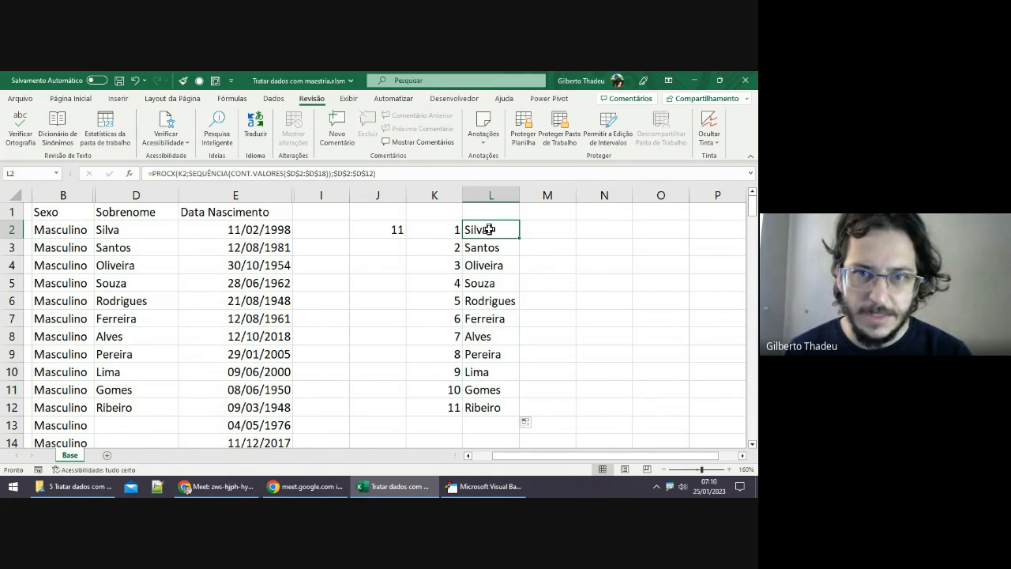
{"action": "double_click", "coordinate": [490, 229]}
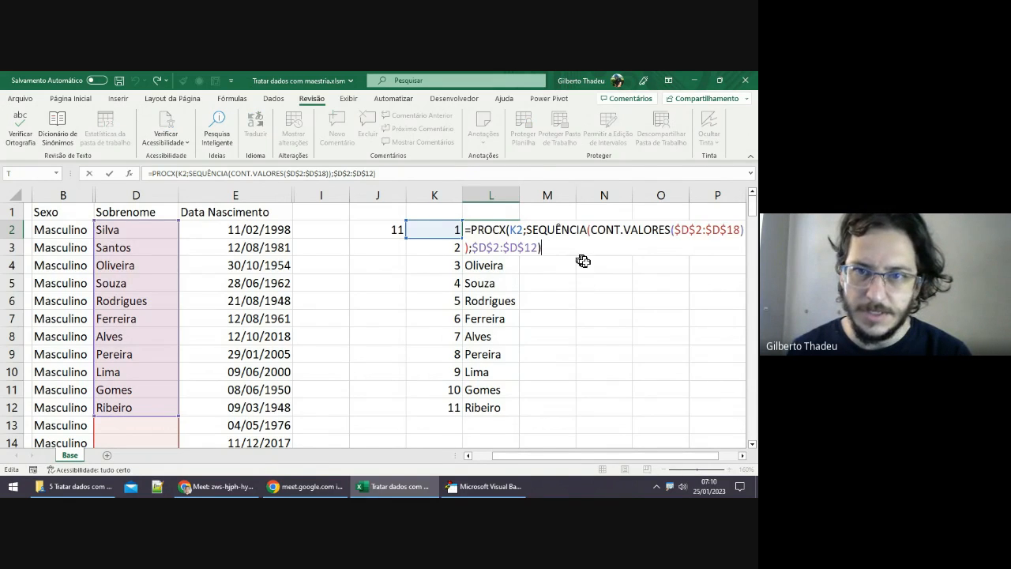
{"action": "scroll", "coordinate": [609, 461], "scroll_direction": "right", "scroll_amount": 2}
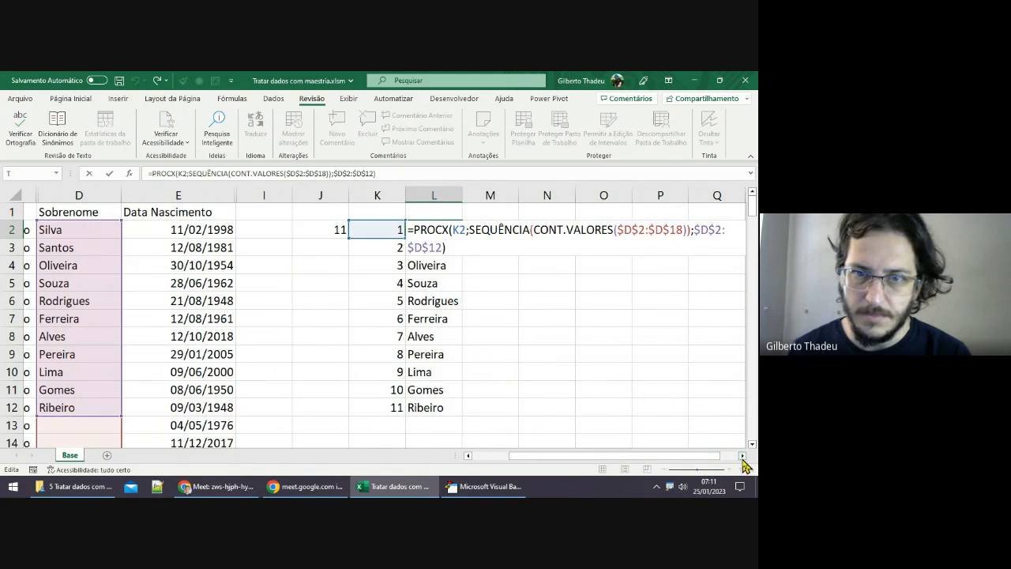
{"action": "left_click", "coordinate": [742, 456]}
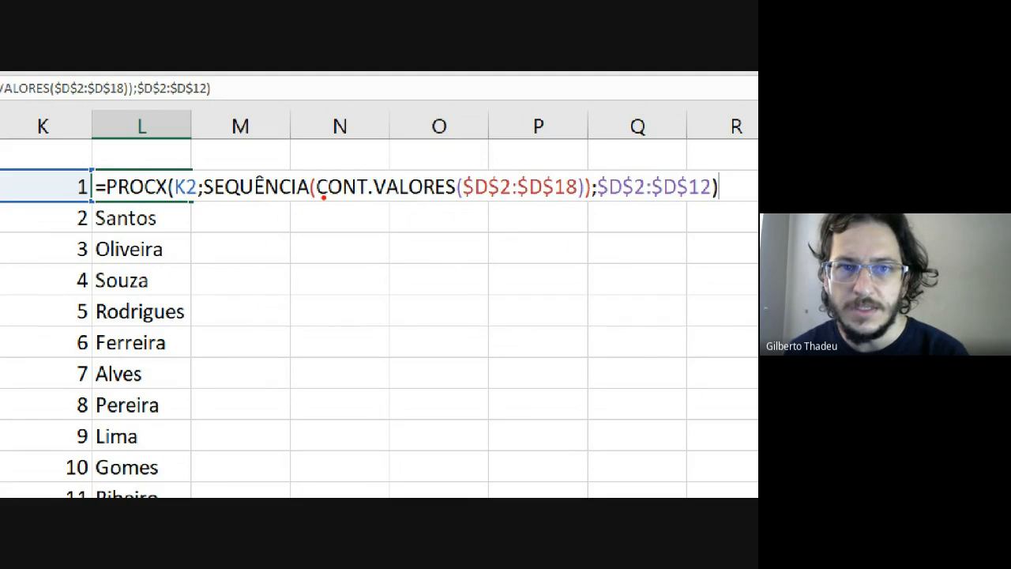
{"action": "left_click_drag", "start_coordinate": [320, 198], "coordinate": [580, 200]}
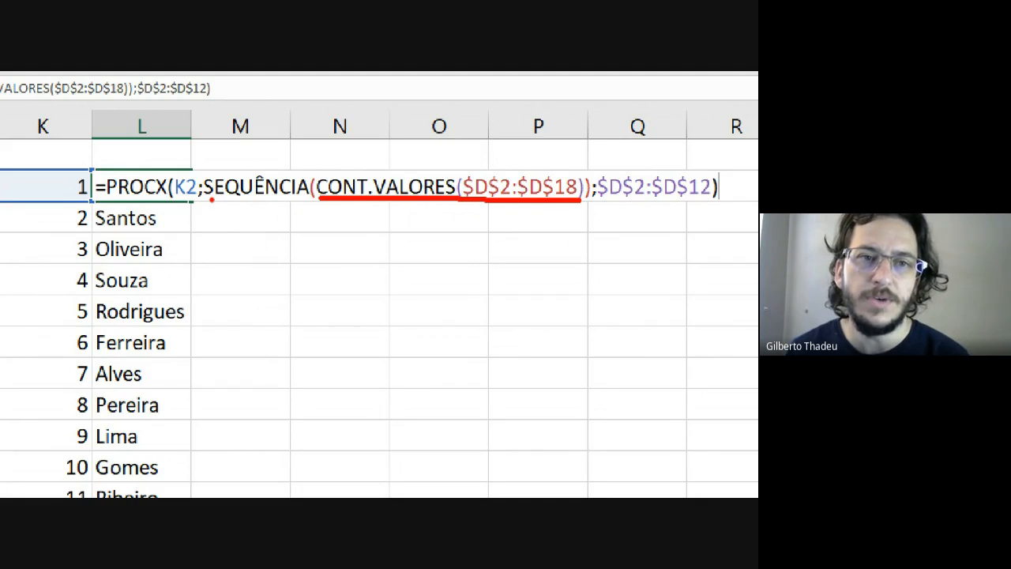
{"action": "left_click_drag", "start_coordinate": [211, 202], "coordinate": [581, 210]}
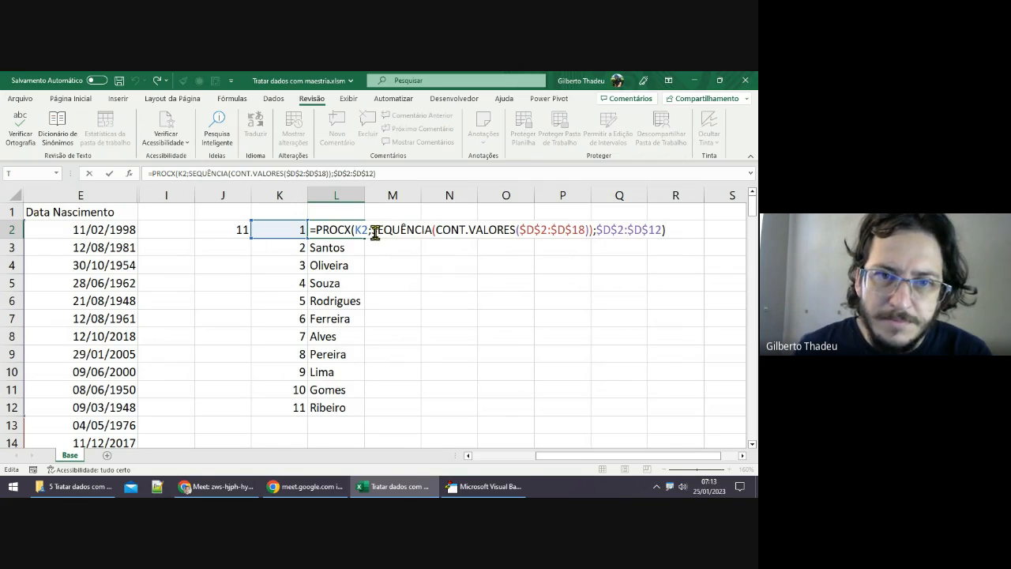
Step: Insert ALEATÓRIOENTRE with a lower limit of 1 before SEQUÊNCIA in the lookup array argument of L2's PROCX formula
{"action": "left_click", "coordinate": [374, 230]}
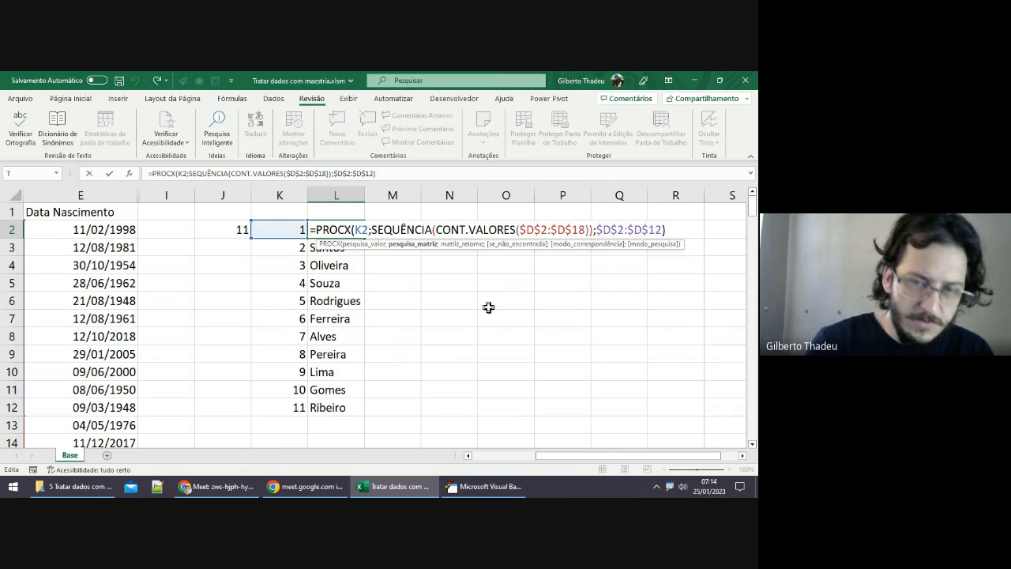
{"action": "type", "text": "al"}
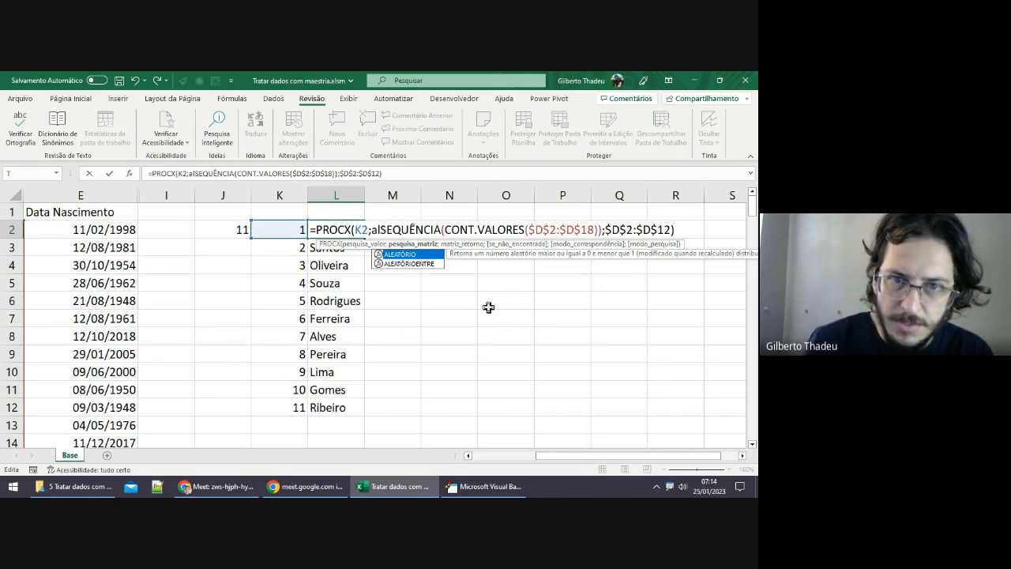
{"action": "key", "text": "Down"}
{"action": "key", "text": "Tab"}
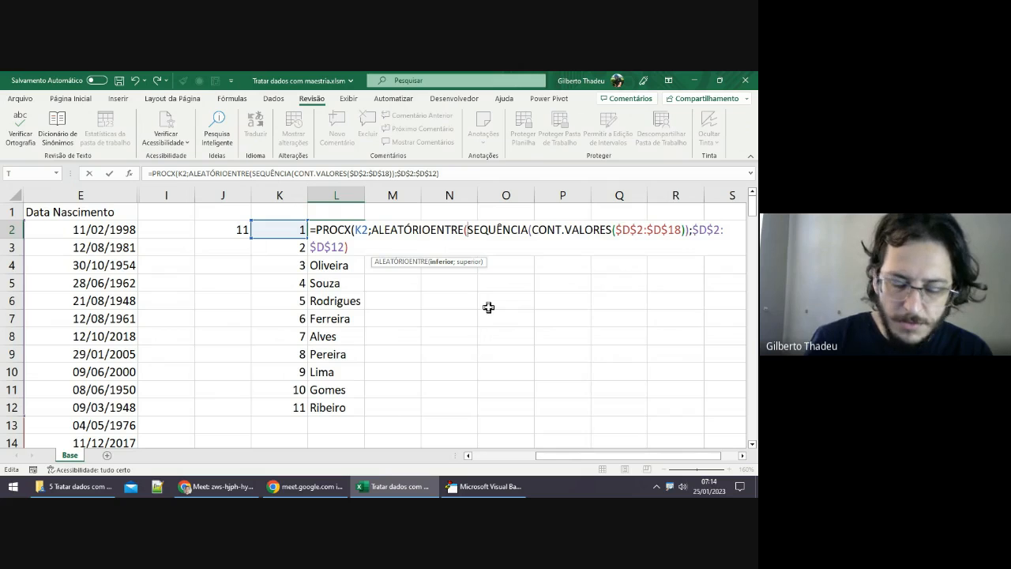
{"action": "type", "text": "("}
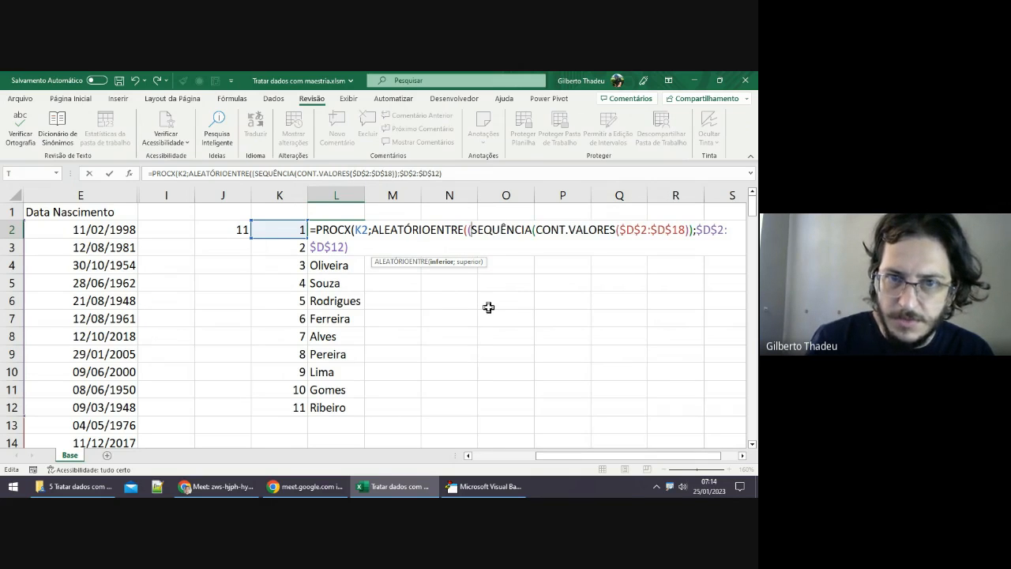
{"action": "key", "text": "BackSpace"}
{"action": "type", "text": "1"}
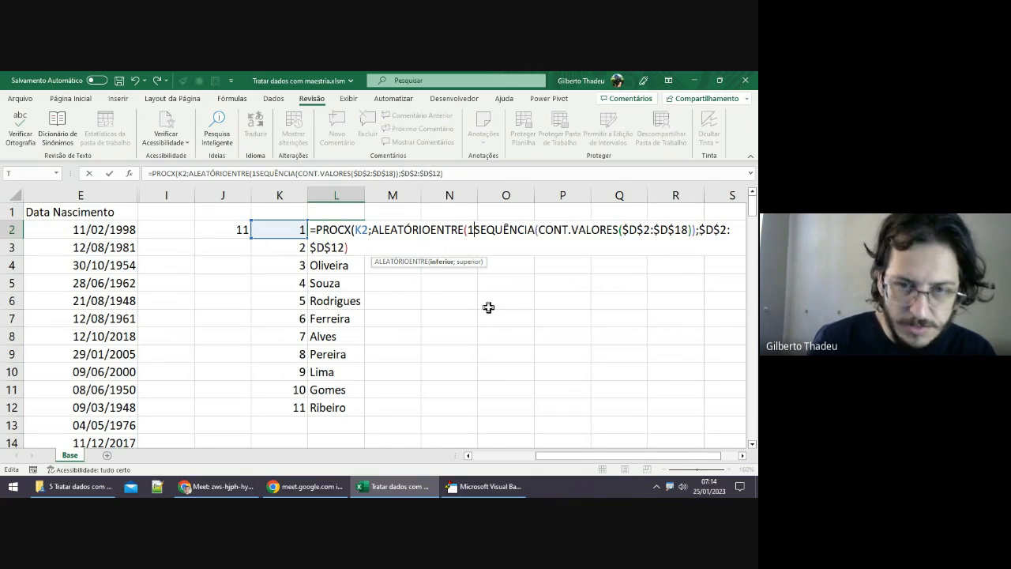
{"action": "type", "text": ";"}
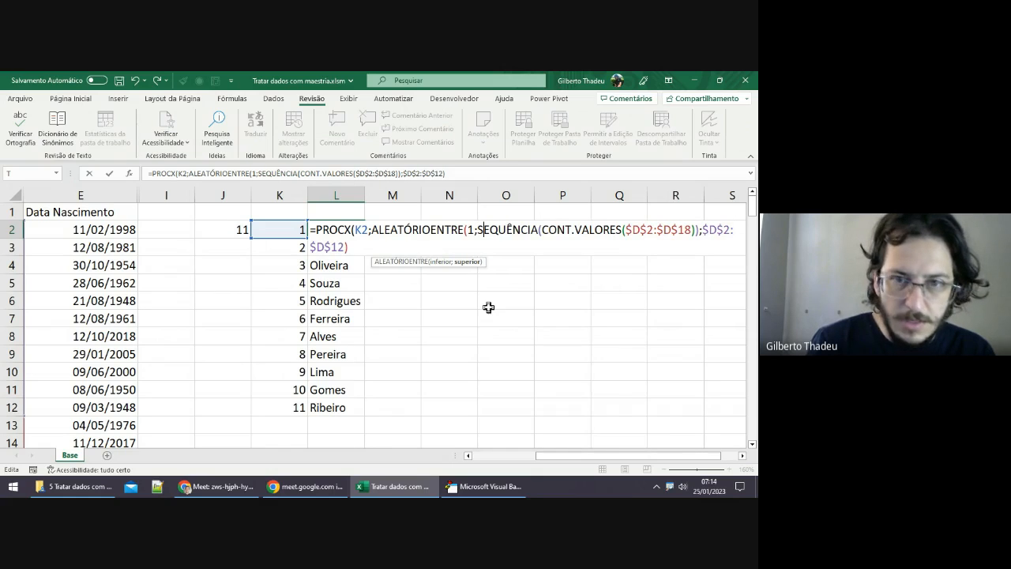
Step: Nest CONT.VALORES($D$2:$D$15) as the upper limit of ALEATÓRIOENTRE in the L2 formula, using absolute references
{"action": "type", "text": "a"}
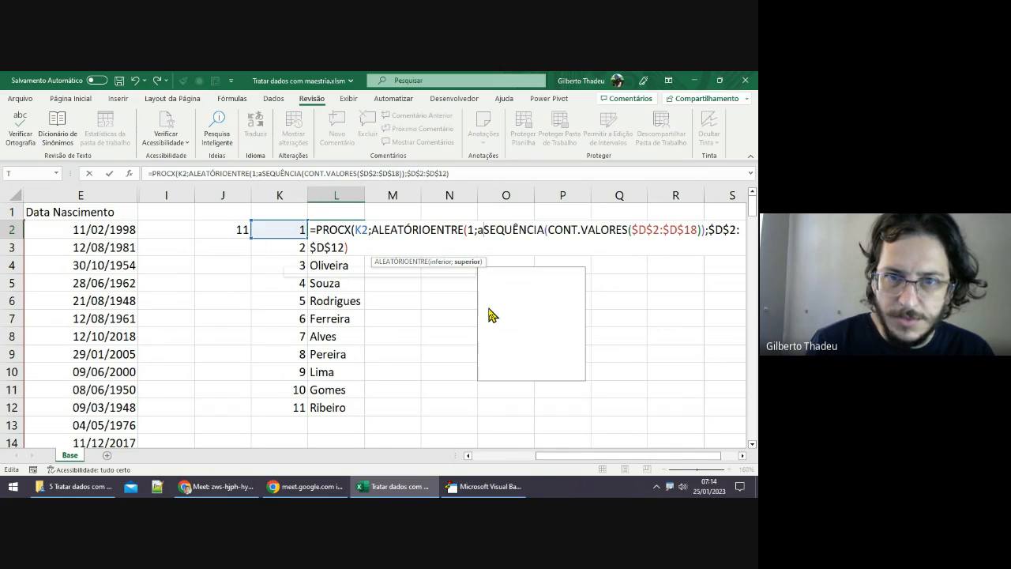
{"action": "key", "text": "BackSpace"}
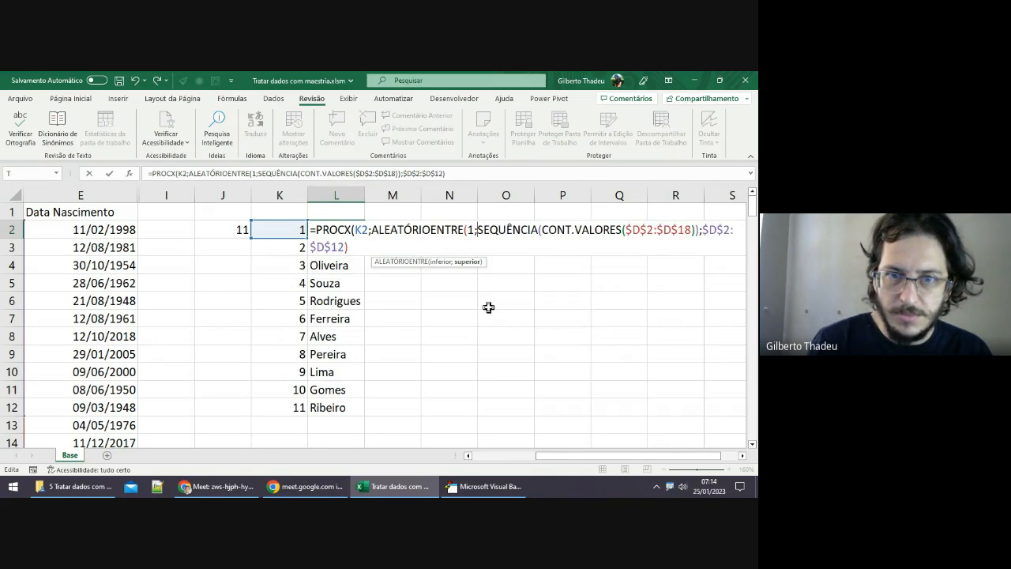
{"action": "type", "text": "c"}
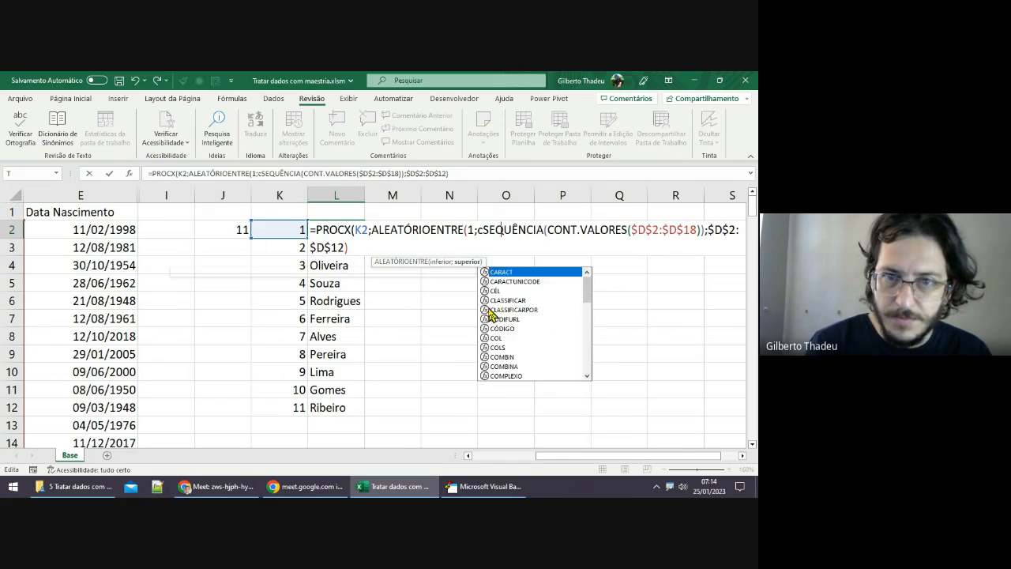
{"action": "type", "text": "ont"}
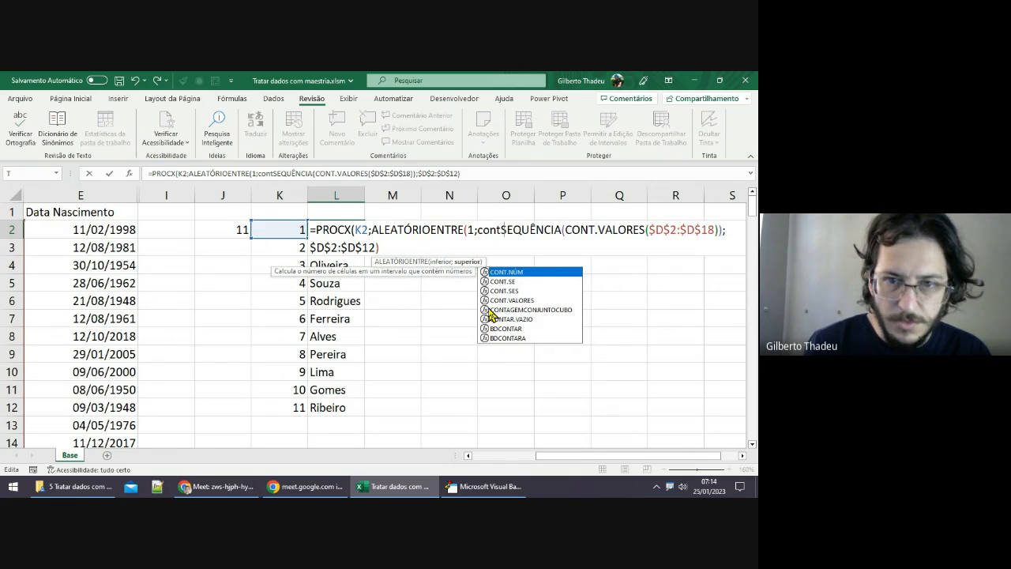
{"action": "type", "text": ".va"}
{"action": "key", "text": "Tab"}
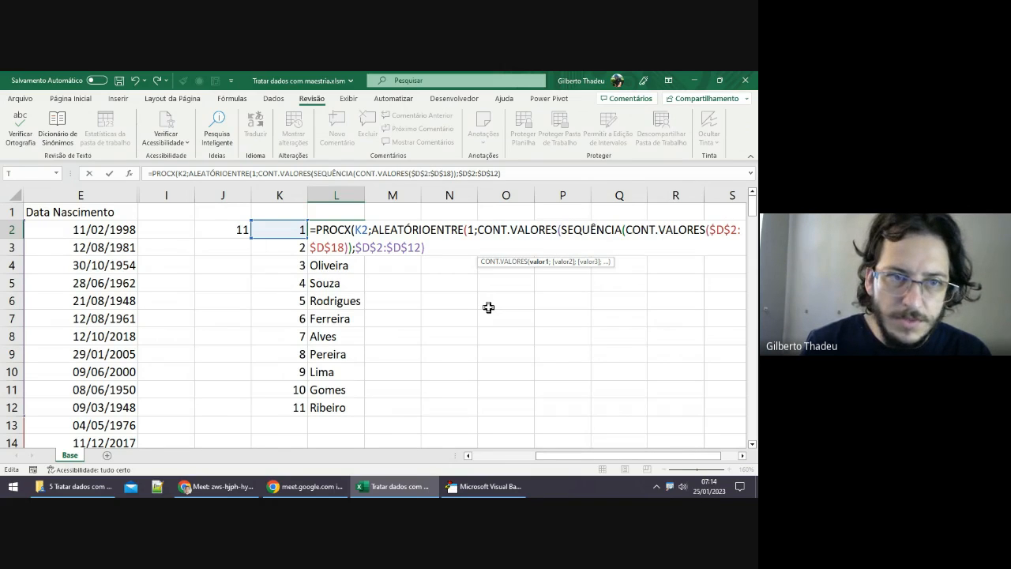
{"action": "scroll", "coordinate": [474, 463], "scroll_direction": "left", "scroll_amount": 3}
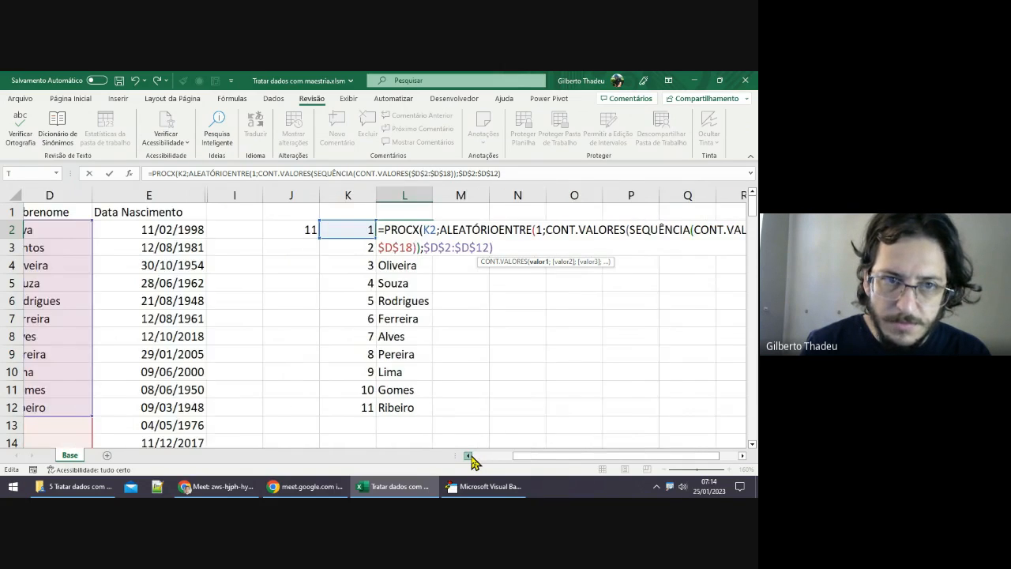
{"action": "left_click_drag", "start_coordinate": [196, 230], "coordinate": [197, 407]}
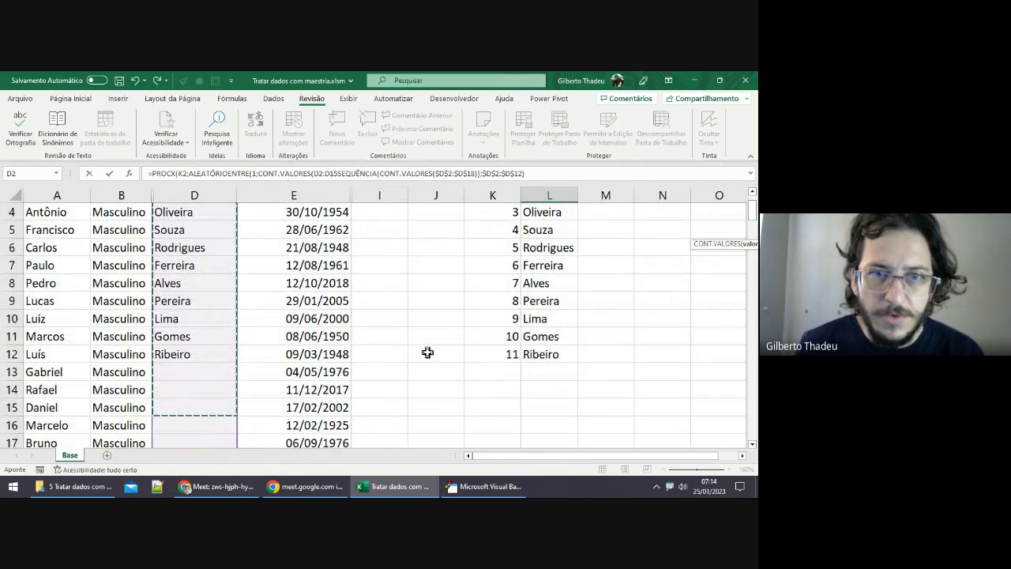
{"action": "key", "text": "F4"}
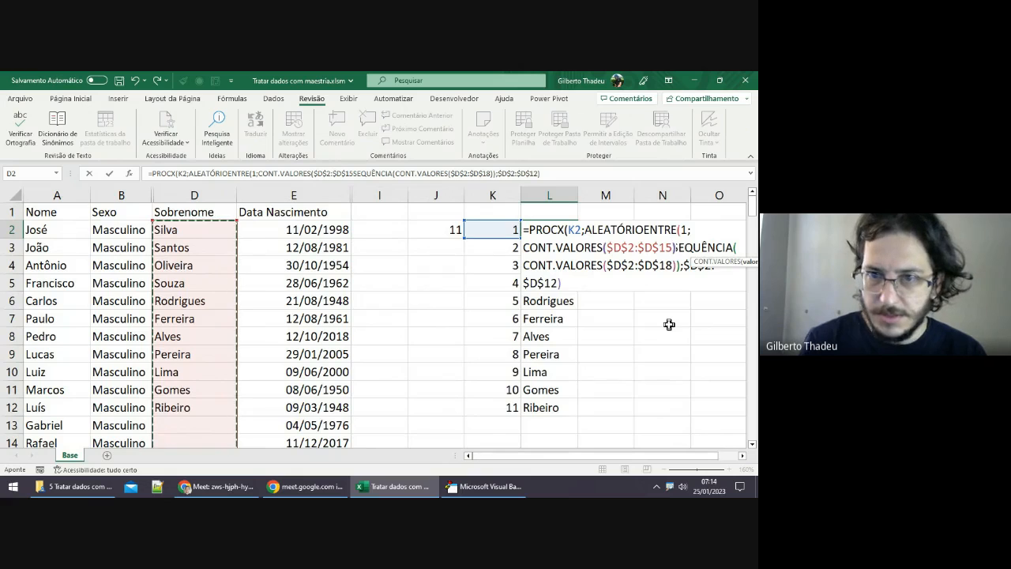
{"action": "type", "text": ")"}
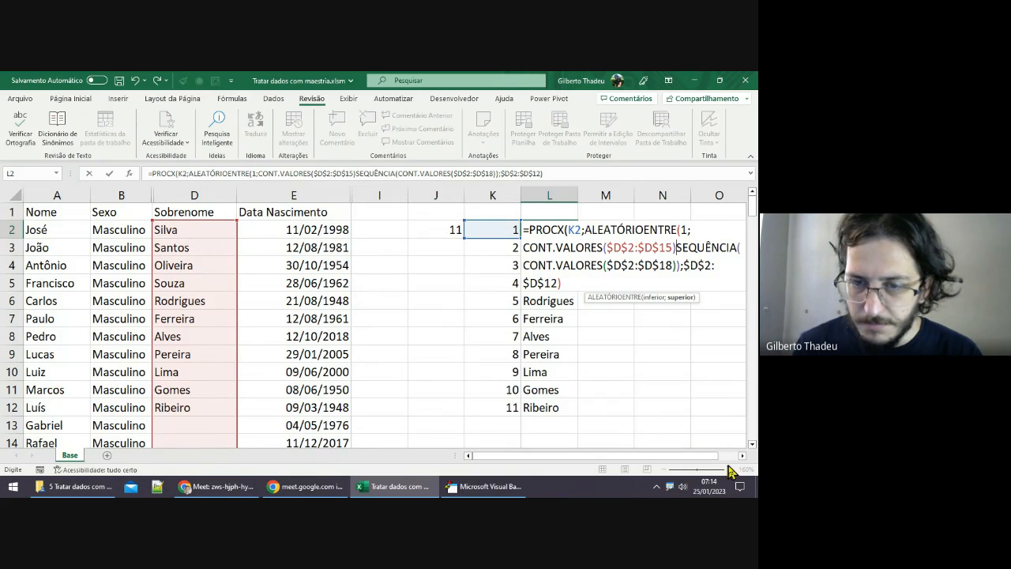
Step: Try to confirm the L2 formula with the old SEQUÊNCIA expression still following the new CONT.VALORES argument
{"action": "left_click", "coordinate": [741, 457]}
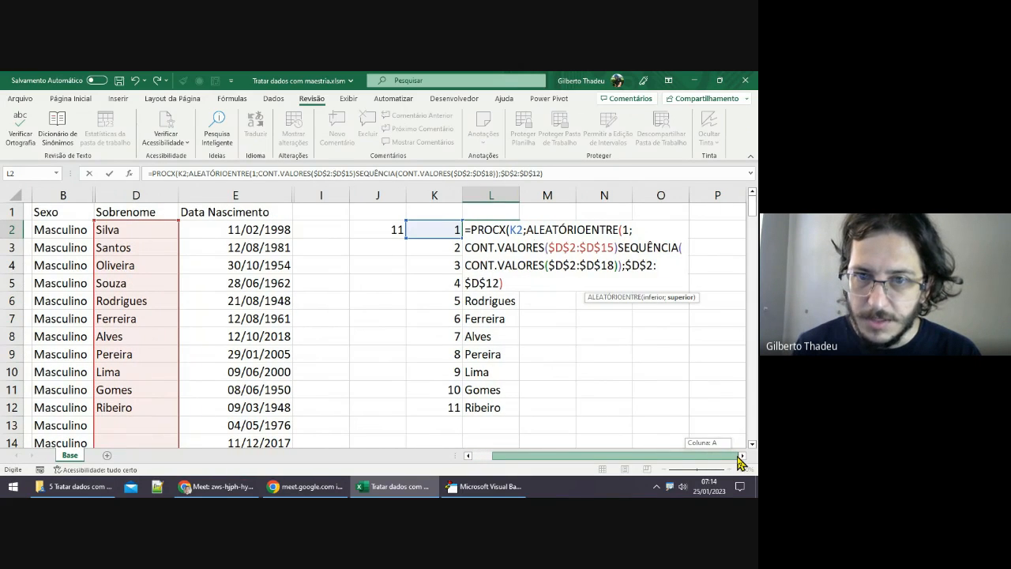
{"action": "left_click", "coordinate": [742, 456]}
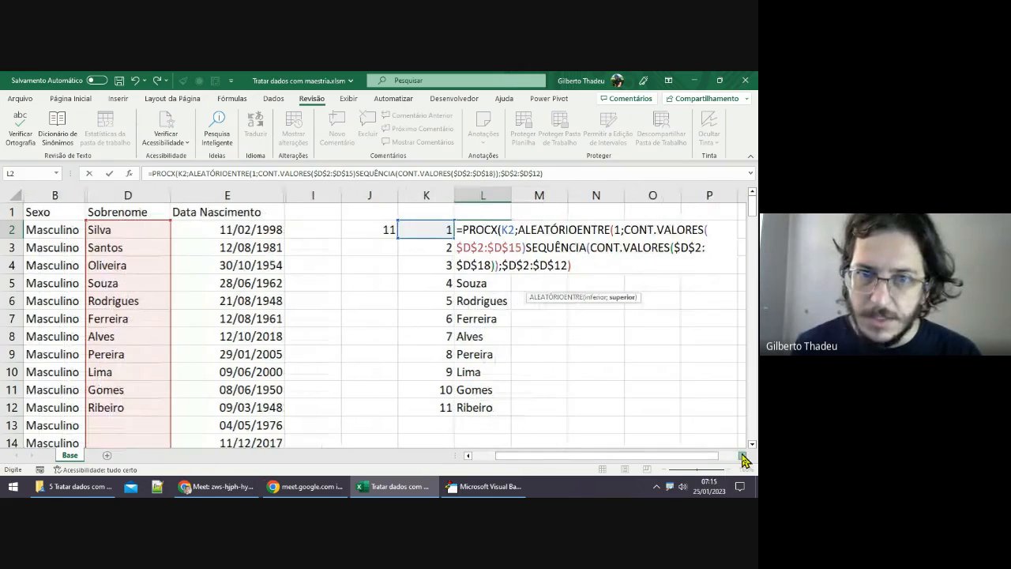
{"action": "double_click", "coordinate": [741, 456]}
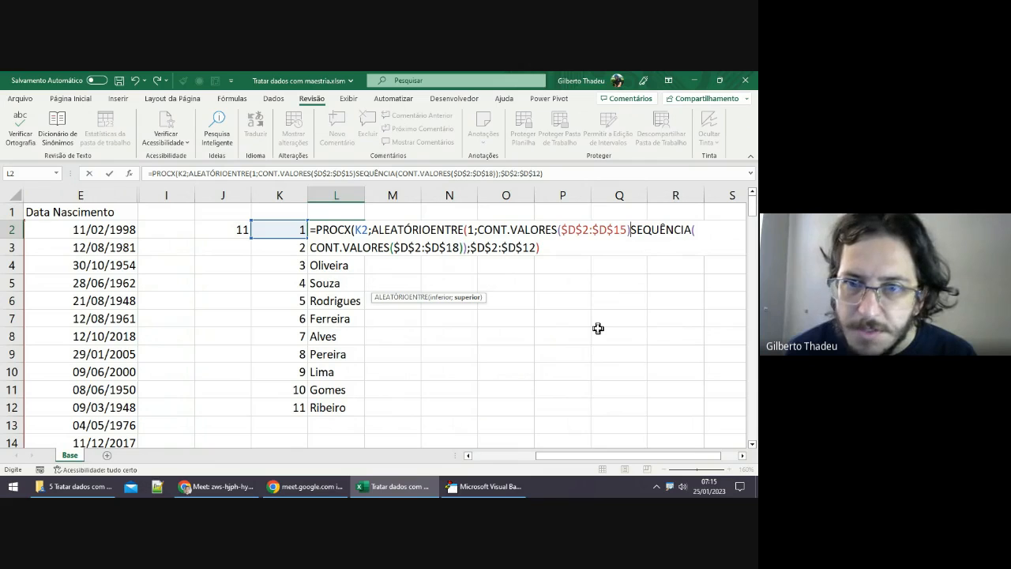
{"action": "key", "text": "Return"}
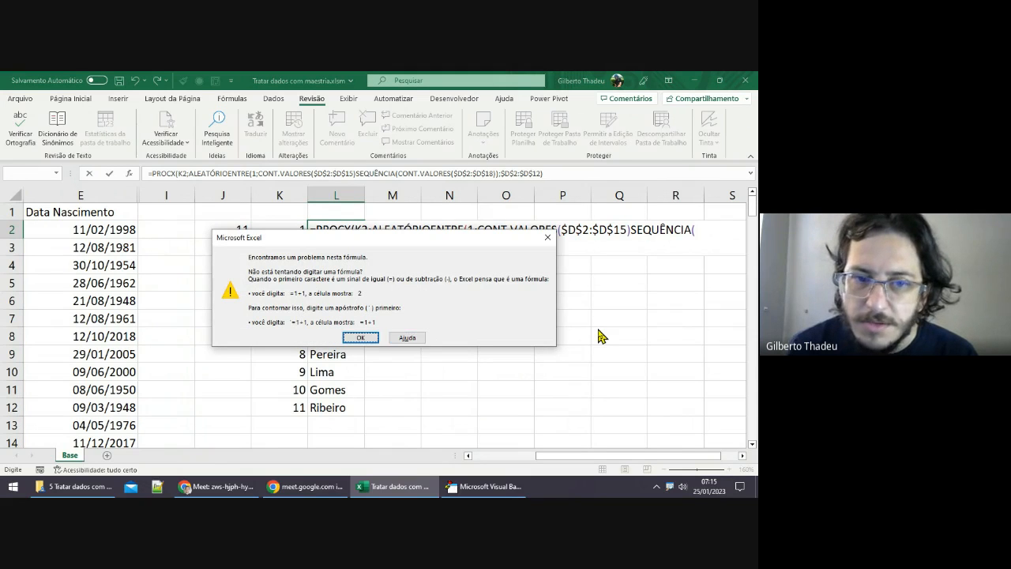
{"action": "key", "text": "Return"}
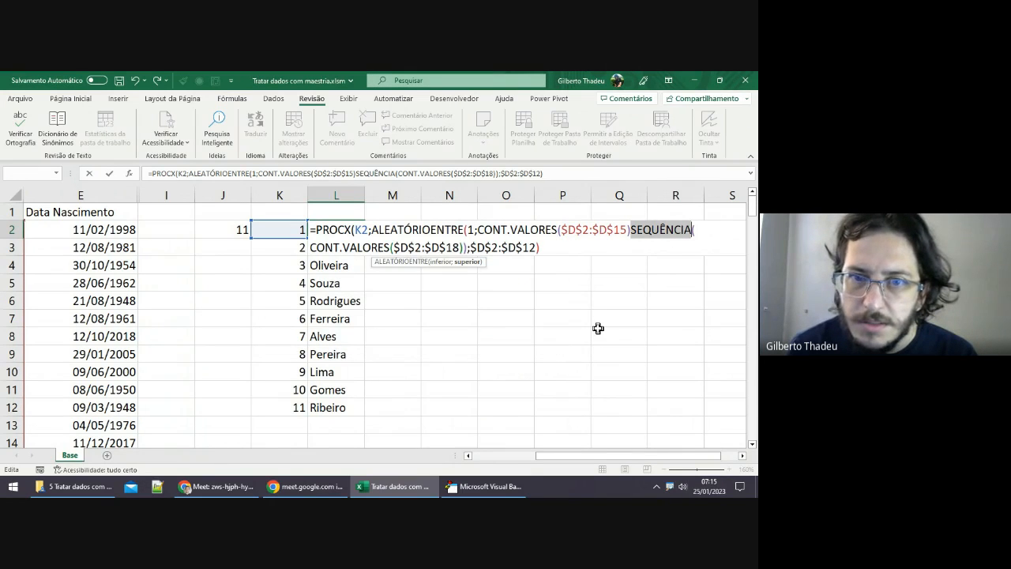
Step: Copy and remove the leftover SEQUÊNCIA(CONT.VALORES($D$2:$D$18)) expression from L2, keeping ALEATÓRIOENTRE's closing parenthesis, and confirm the formula
{"action": "left_click", "coordinate": [633, 230]}
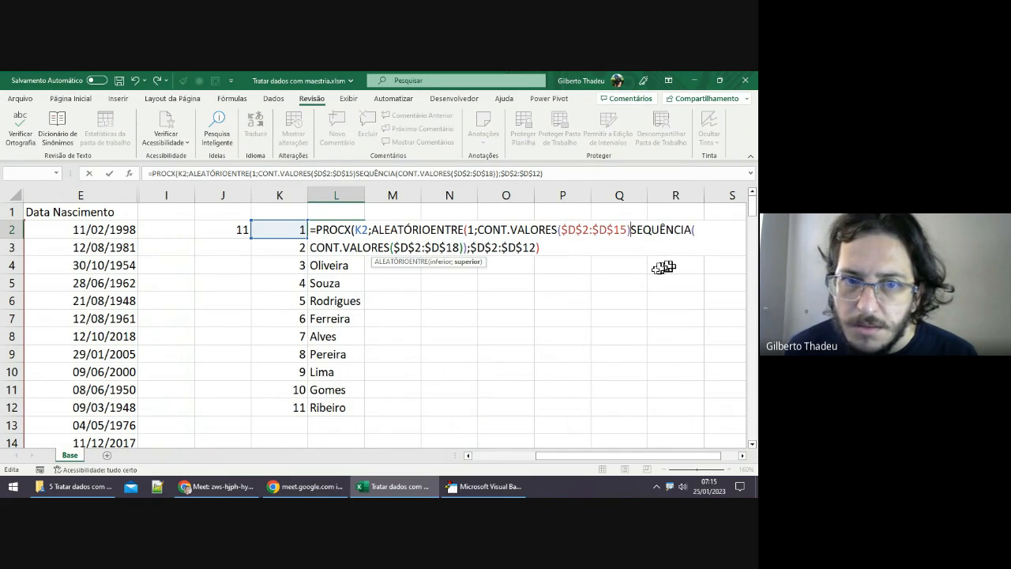
{"action": "left_click", "coordinate": [467, 248], "text": "shift"}
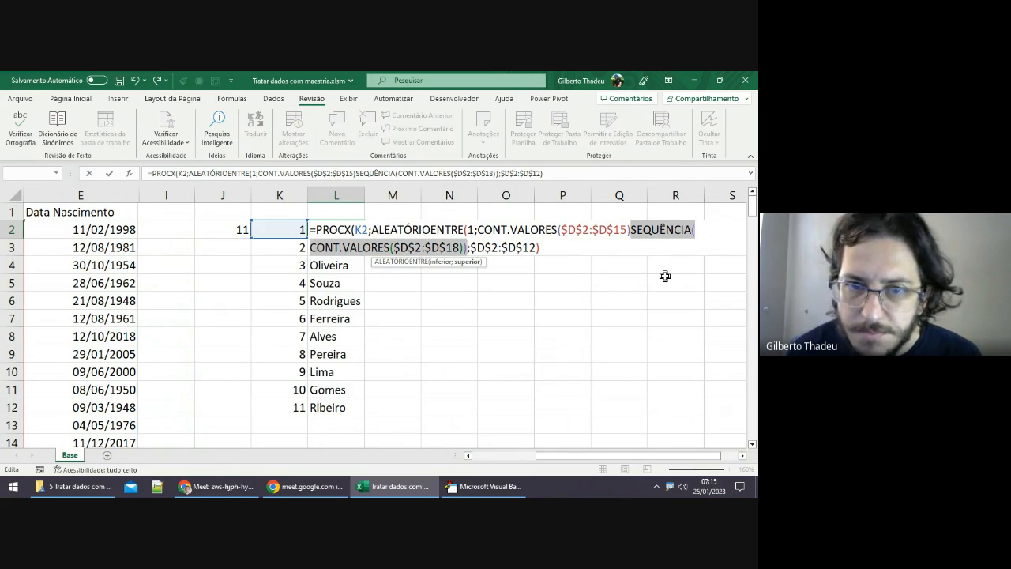
{"action": "key", "text": "shift+Left"}
{"action": "key", "text": "ctrl+c"}
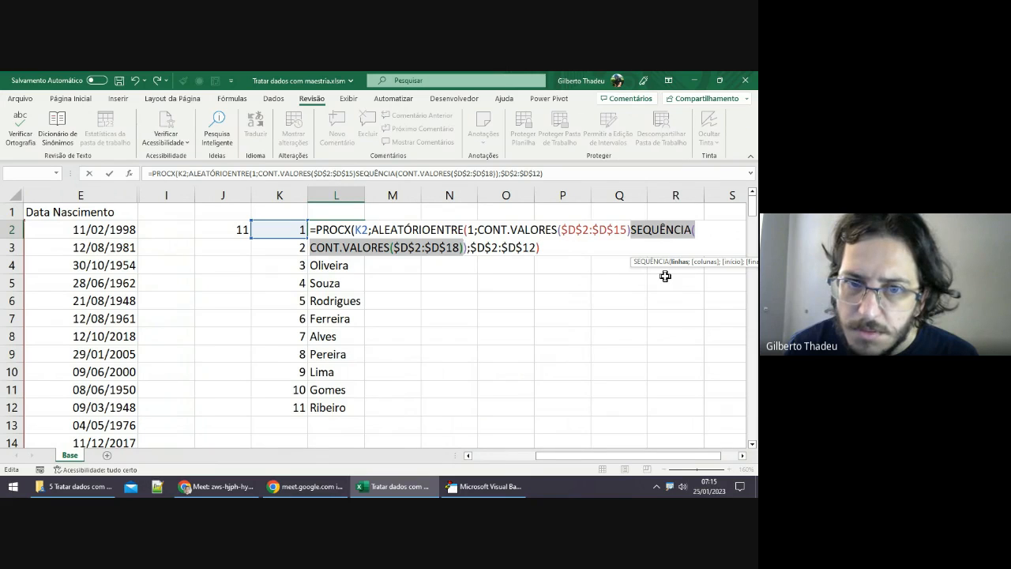
{"action": "key", "text": "Delete"}
{"action": "key", "text": "Right"}
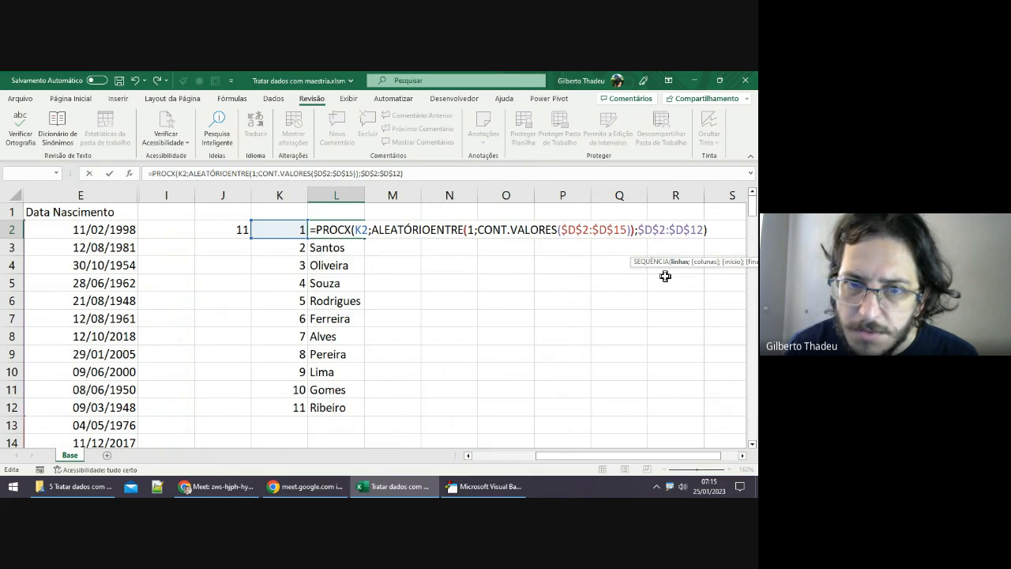
{"action": "key", "text": "Return"}
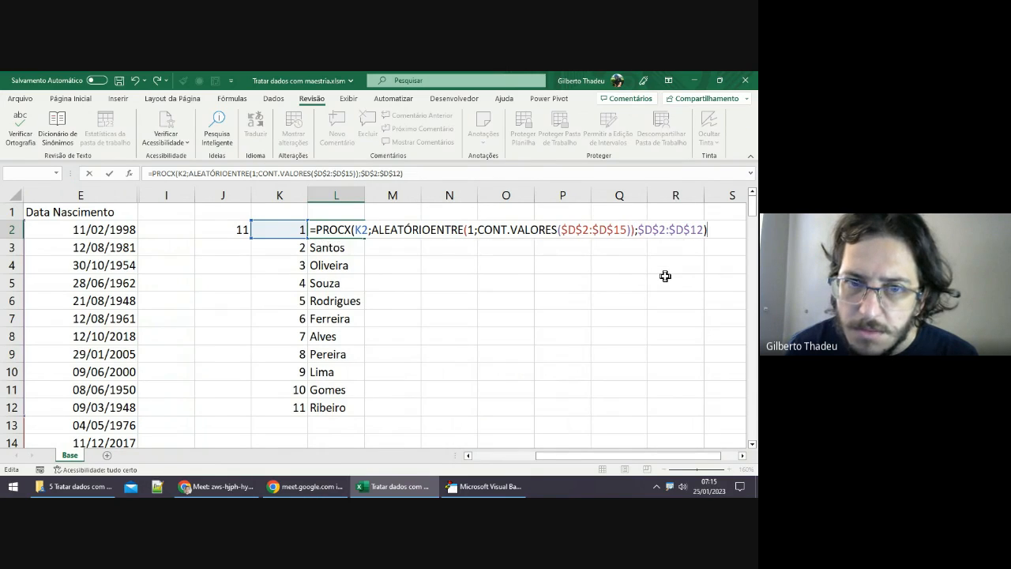
{"action": "key", "text": "Up"}
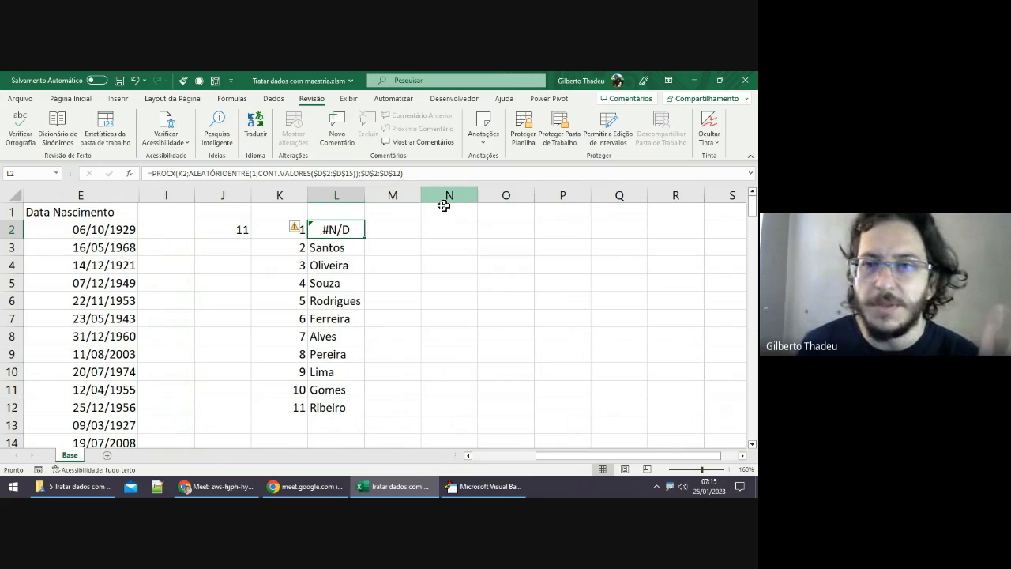
Step: Expand the formula bar and enlarge its height to make room for a multi-line L2 formula
{"action": "left_click", "coordinate": [751, 174]}
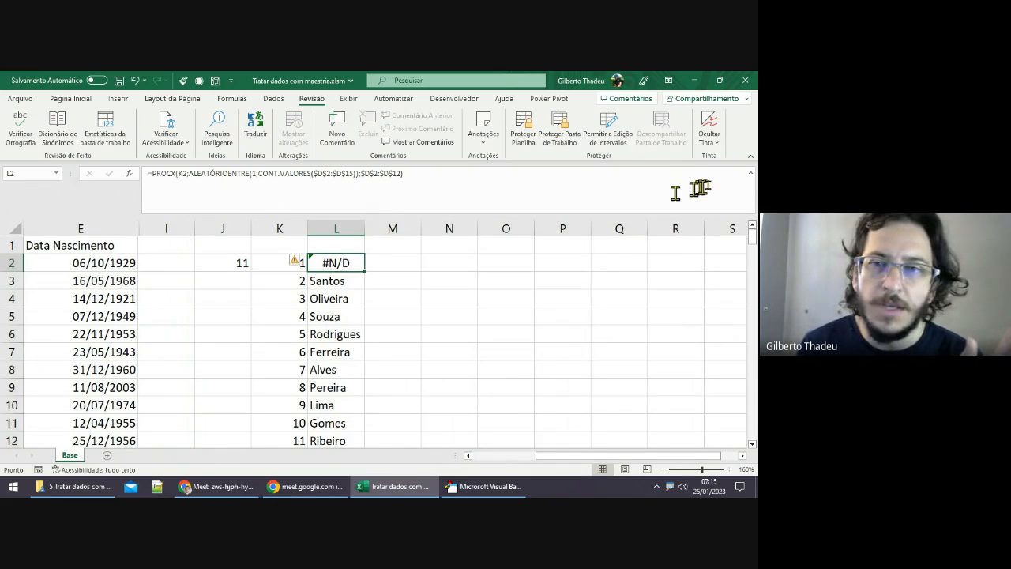
{"action": "left_click", "coordinate": [750, 180]}
{"action": "left_click", "coordinate": [751, 180]}
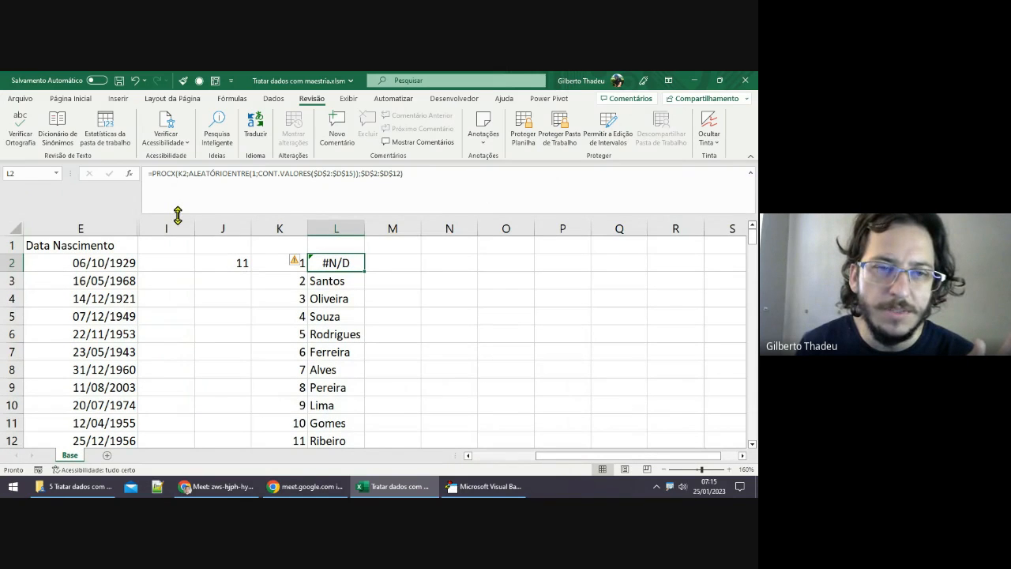
{"action": "left_click_drag", "start_coordinate": [178, 215], "coordinate": [175, 248]}
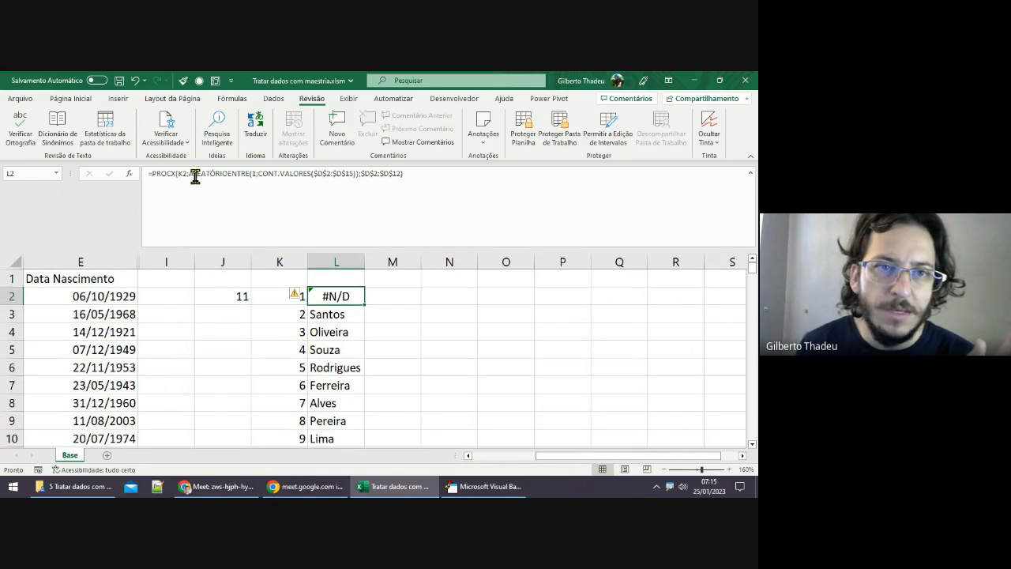
Step: Break the L2 formula into separate lines so that ALEATÓRIOENTRE and the $D$2:$D$12 return range each start a new line
{"action": "left_click", "coordinate": [206, 175]}
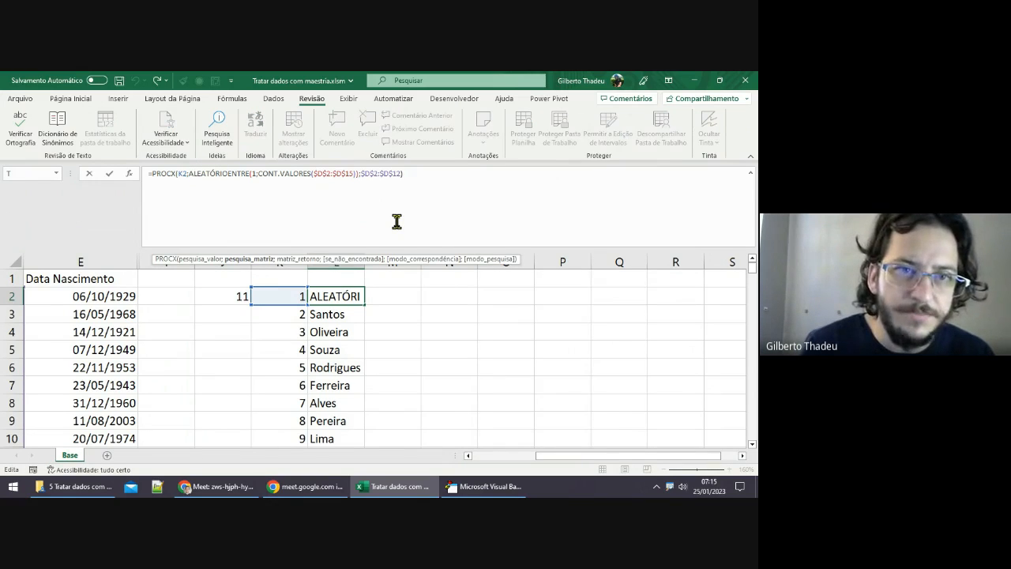
{"action": "key", "text": "alt+Return"}
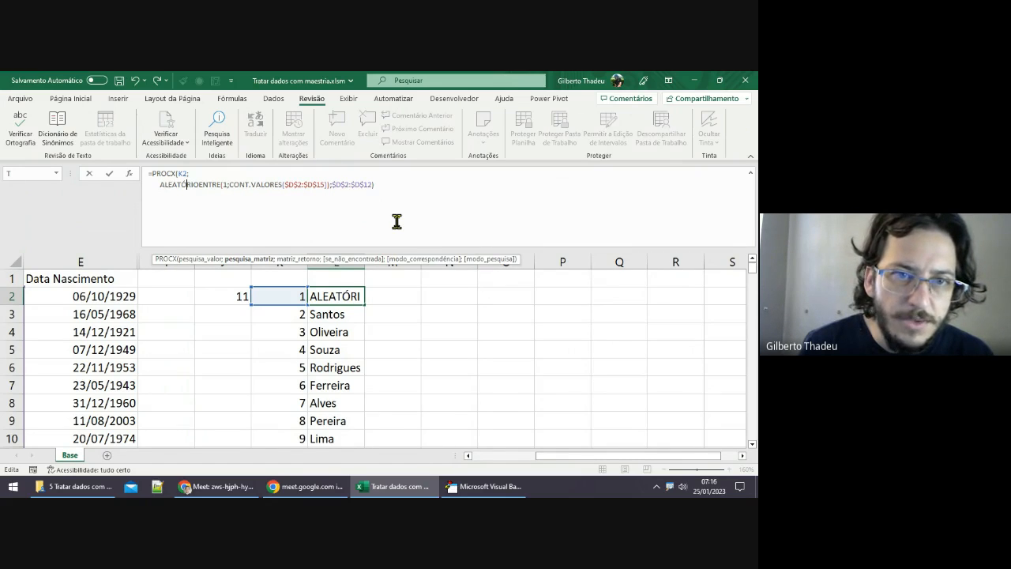
{"action": "key", "text": "Right"}
{"action": "key", "text": "Right"}
{"action": "key", "text": "Right"}
{"action": "key", "text": "Right"}
{"action": "key", "text": "Right"}
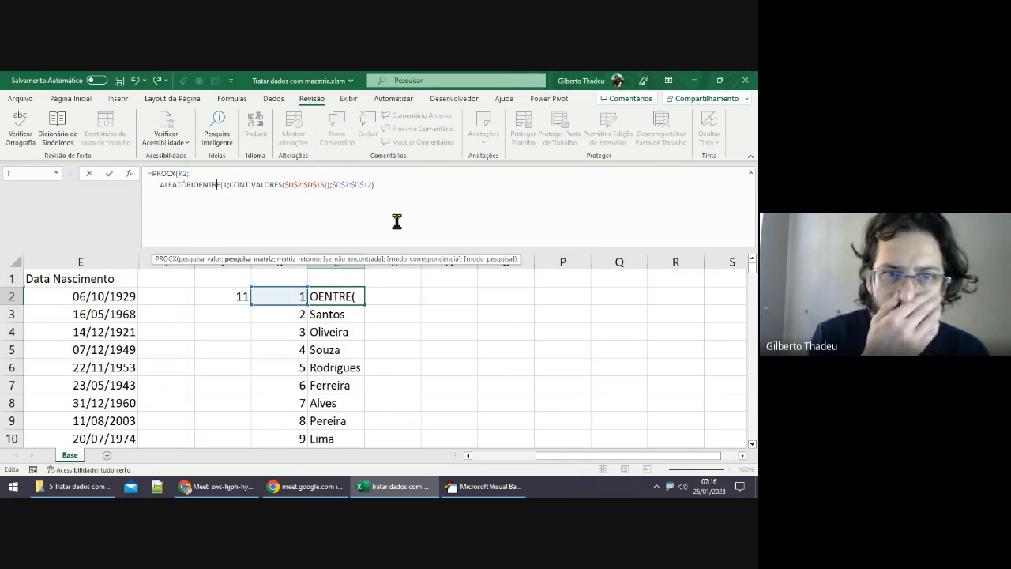
{"action": "key", "text": "Right"}
{"action": "key", "text": "Right"}
{"action": "key", "text": "Right"}
{"action": "key", "text": "Right"}
{"action": "key", "text": "Right"}
{"action": "key", "text": "Right"}
{"action": "key", "text": "Right"}
{"action": "key", "text": "Right"}
{"action": "key", "text": "Right"}
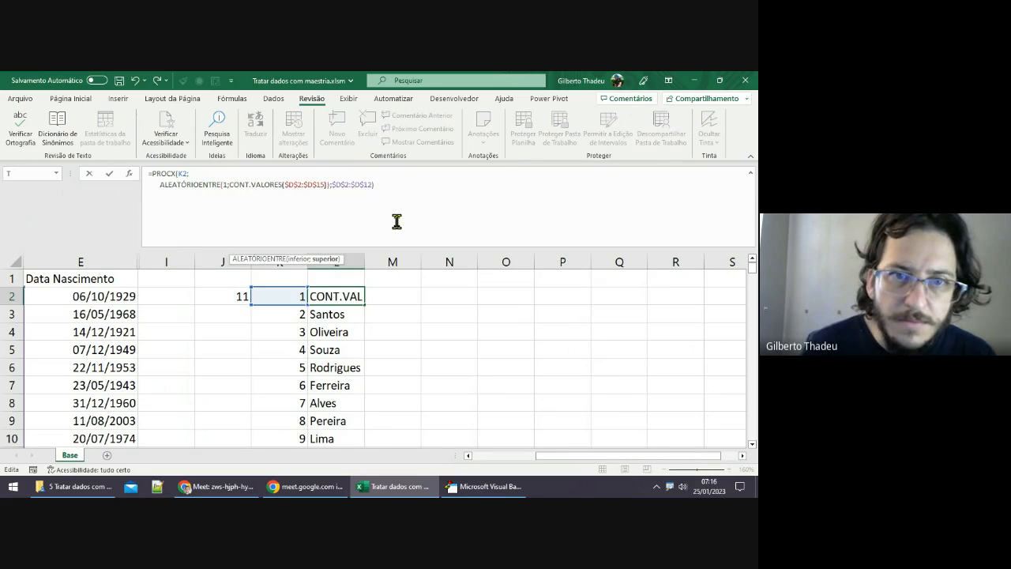
{"action": "left_click", "coordinate": [333, 185]}
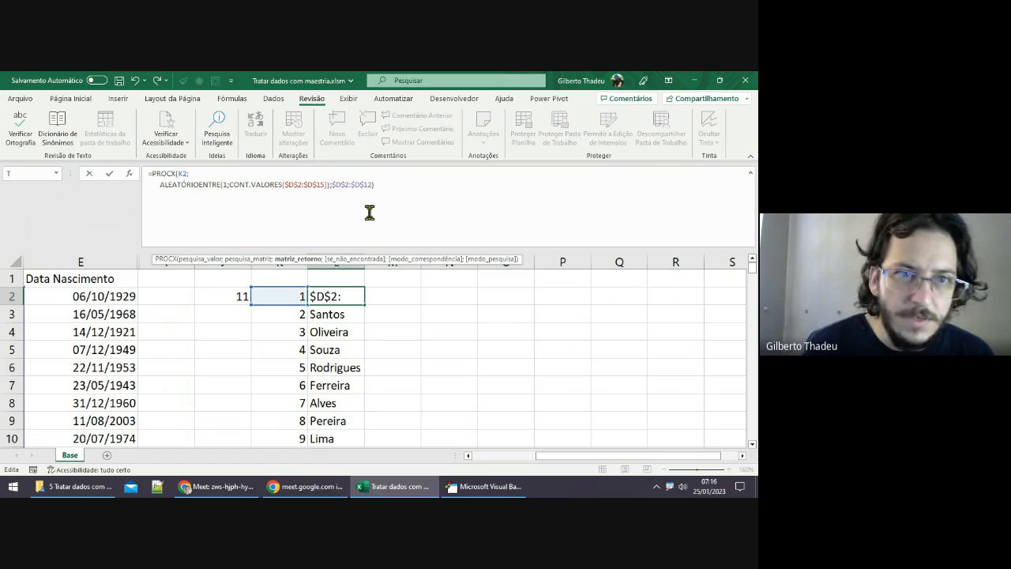
{"action": "key", "text": "alt+Return"}
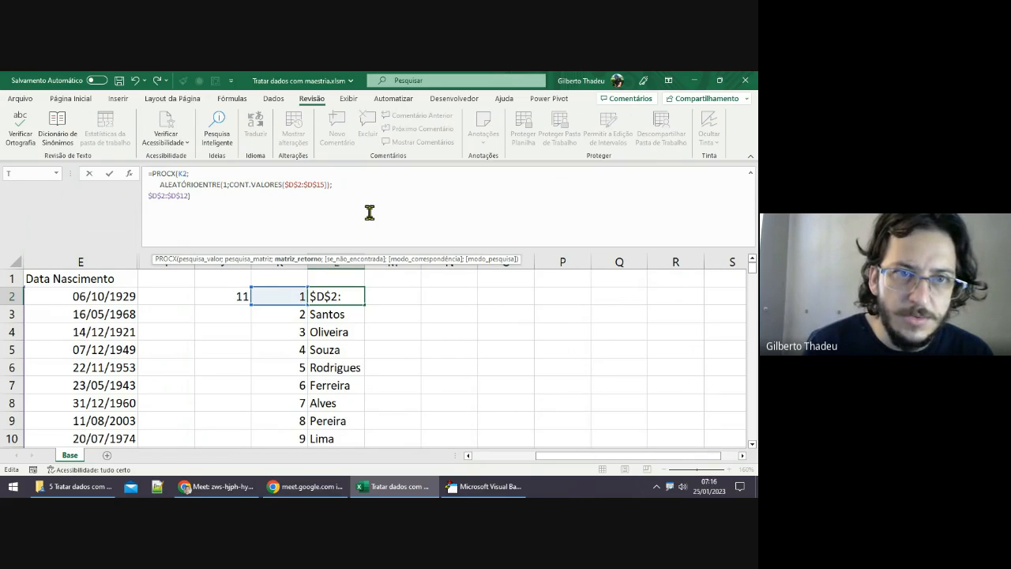
Step: Go through the L2 formula's PROCX arguments line by line, from K2 to ALEATÓRIOENTRE and the $D$2:$D$12 range
{"action": "key", "text": "Up"}
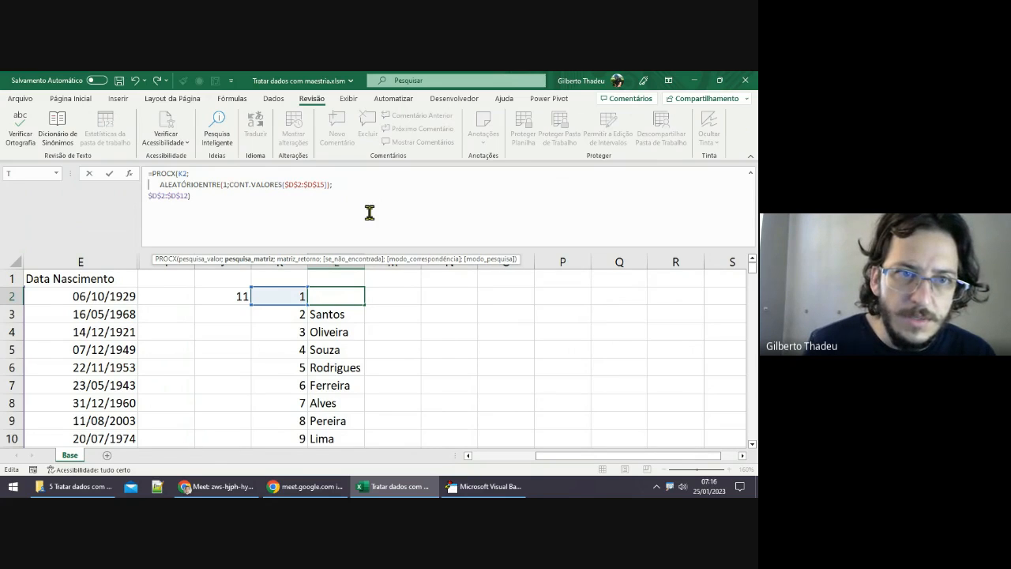
{"action": "left_click", "coordinate": [189, 173]}
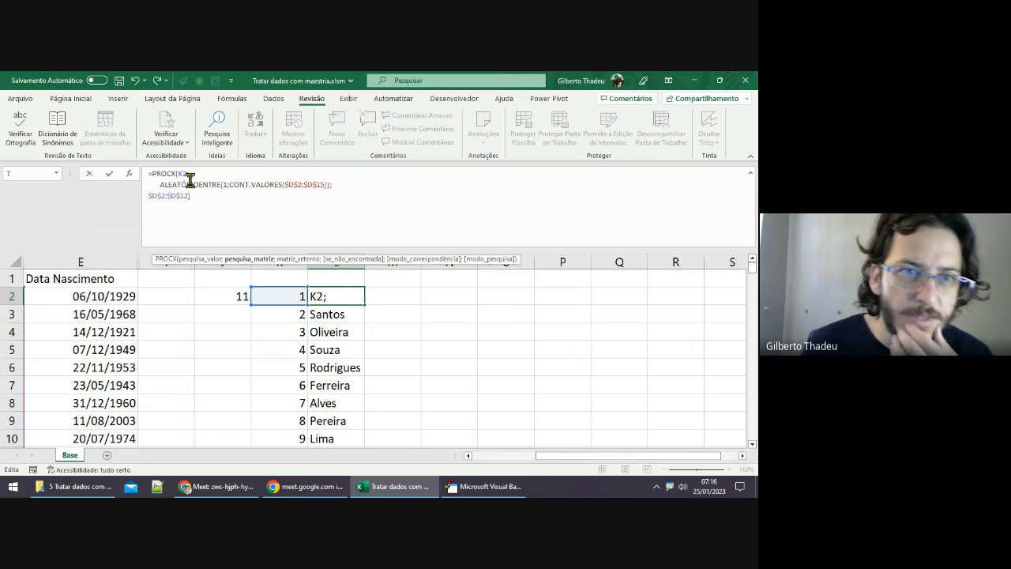
{"action": "left_click", "coordinate": [178, 186]}
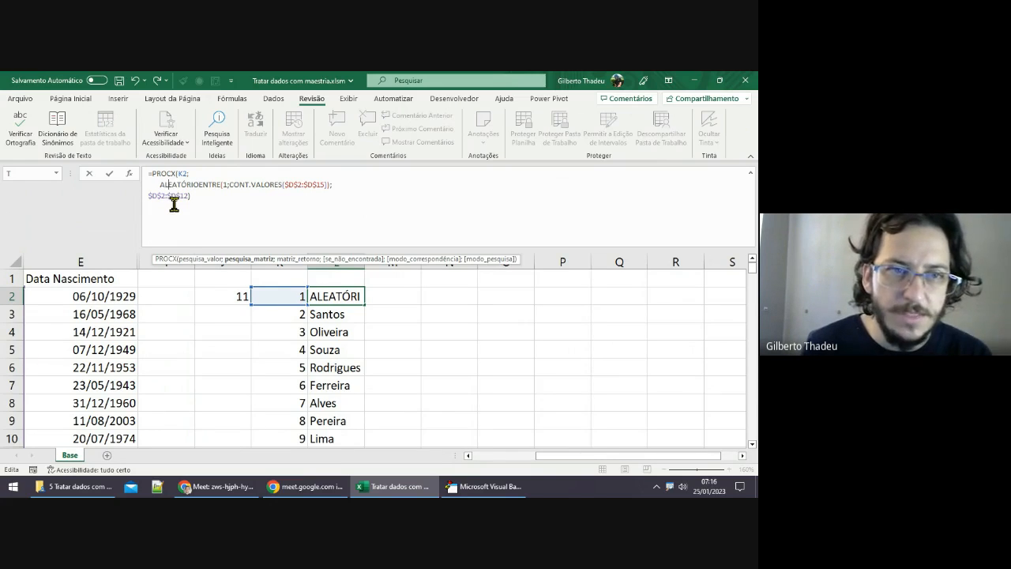
{"action": "left_click", "coordinate": [171, 195]}
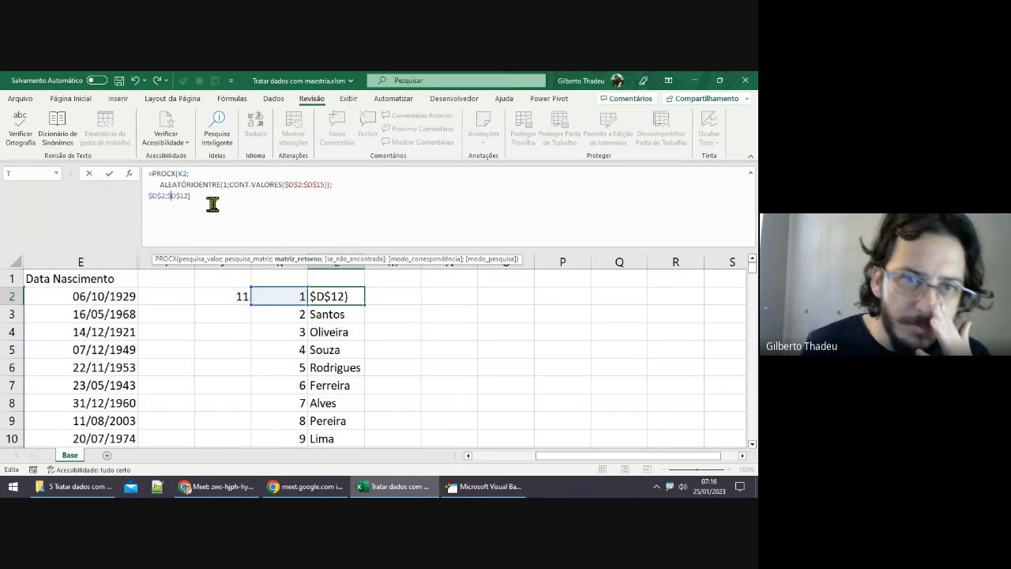
{"action": "left_click", "coordinate": [161, 185]}
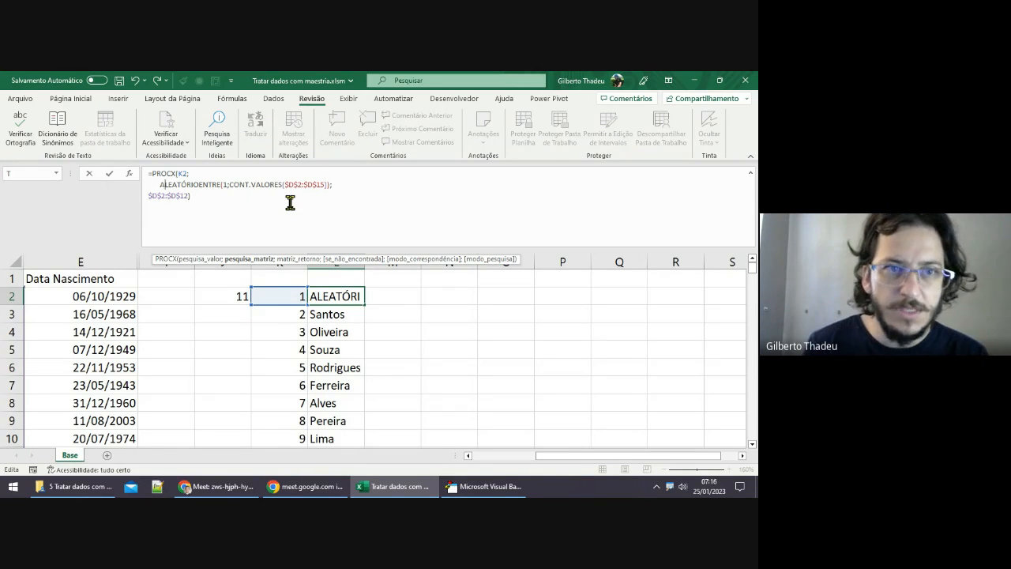
{"action": "left_click", "coordinate": [160, 196]}
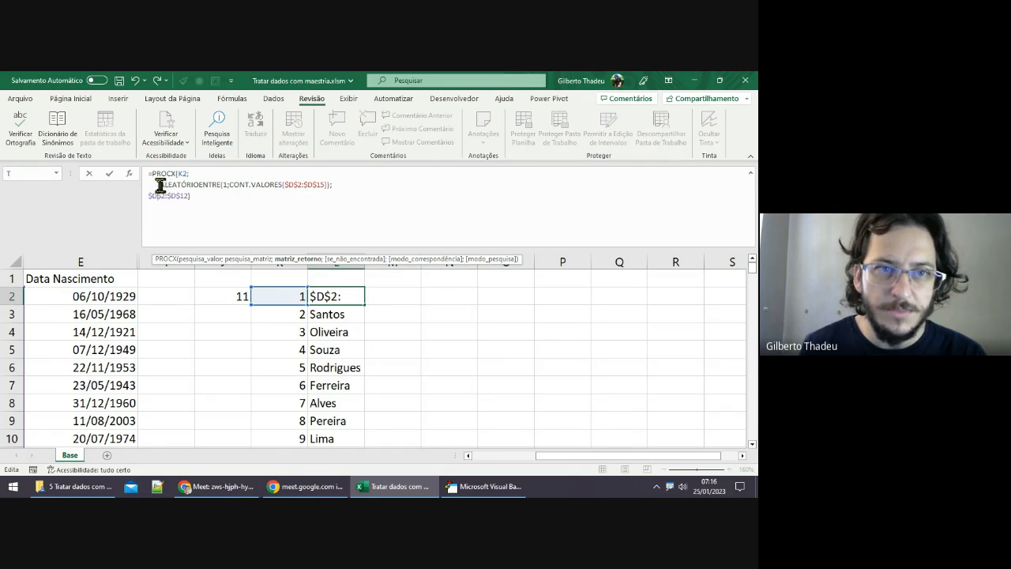
Step: Paste the copied SEQUÊNCIA(CONT.VALORES($D$2:$D$18)) expression before ALEATÓRIOENTRE in L2 and complete its closing parenthesis
{"action": "left_click", "coordinate": [160, 185]}
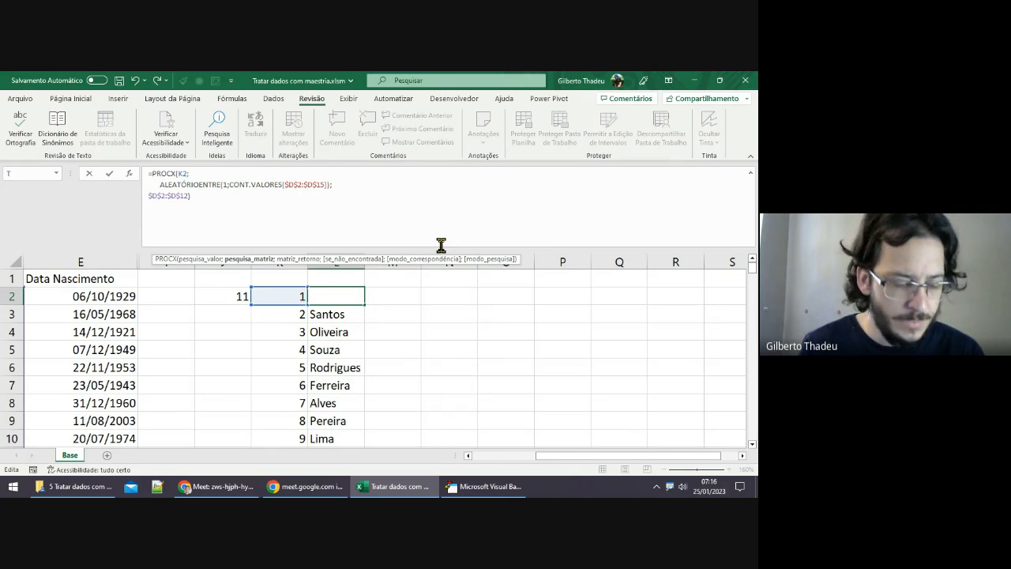
{"action": "key", "text": "ctrl+v"}
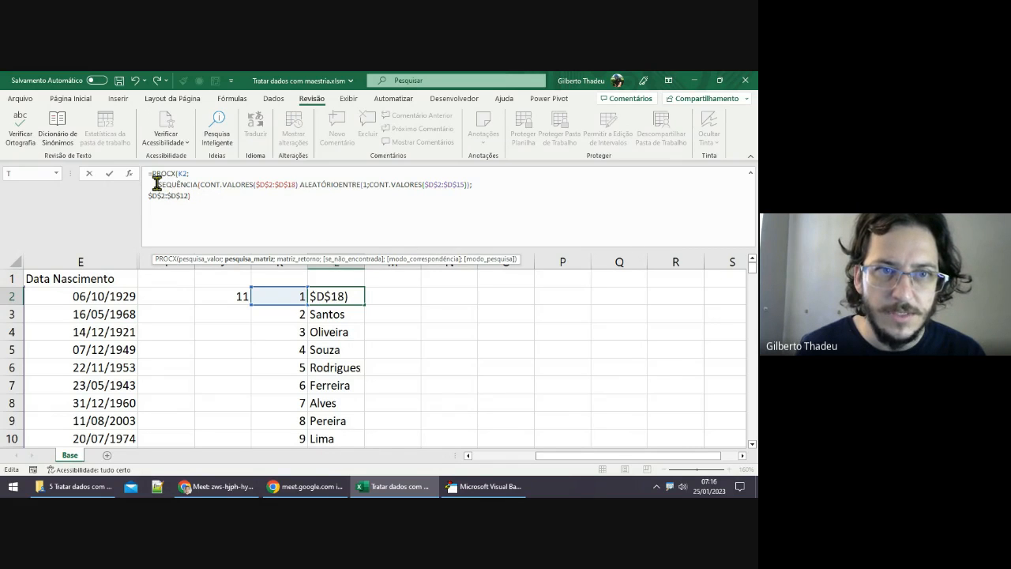
{"action": "left_click_drag", "start_coordinate": [157, 183], "coordinate": [296, 183]}
{"action": "left_click", "coordinate": [297, 184]}
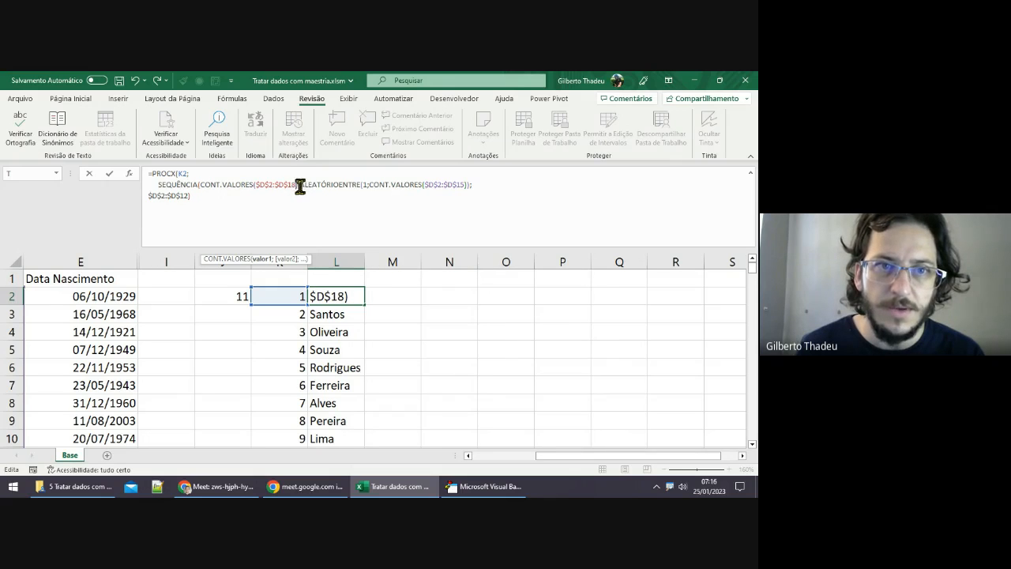
{"action": "left_click", "coordinate": [299, 184]}
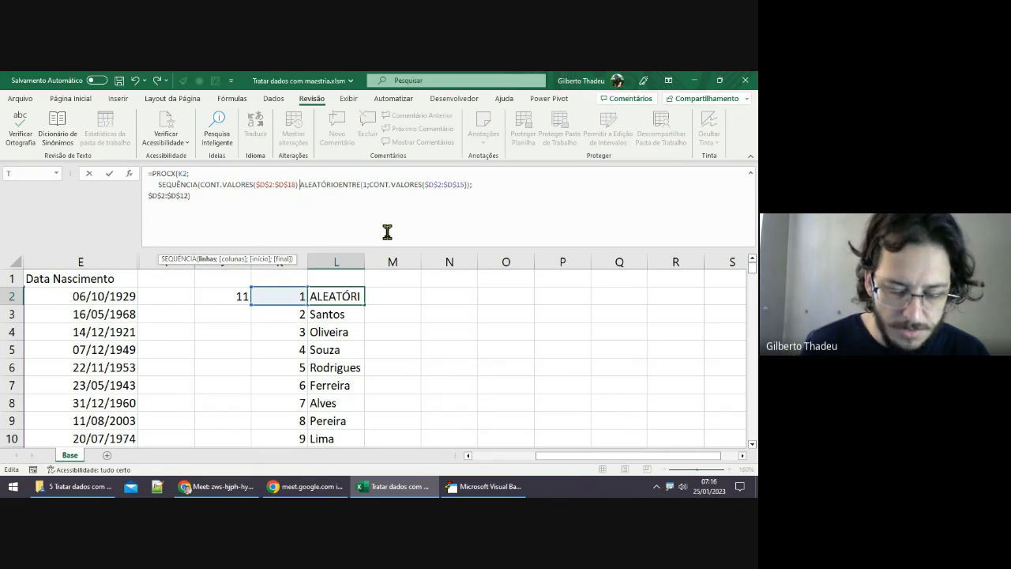
{"action": "type", "text": ")"}
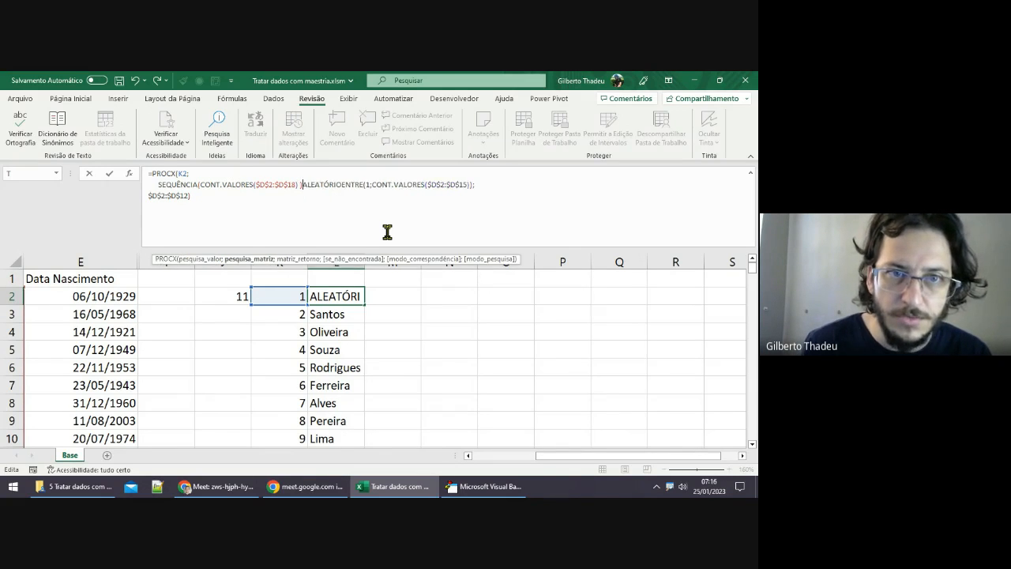
{"action": "key", "text": "BackSpace"}
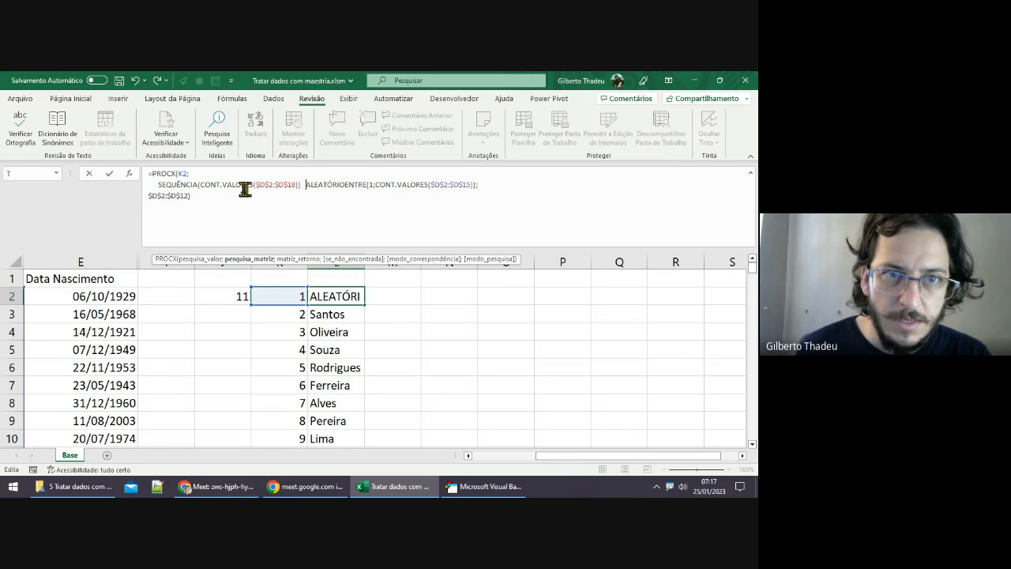
Step: Add 1 as the columns argument and 1 as the start argument of SEQUÊNCIA in the L2 formula
{"action": "left_click", "coordinate": [297, 184]}
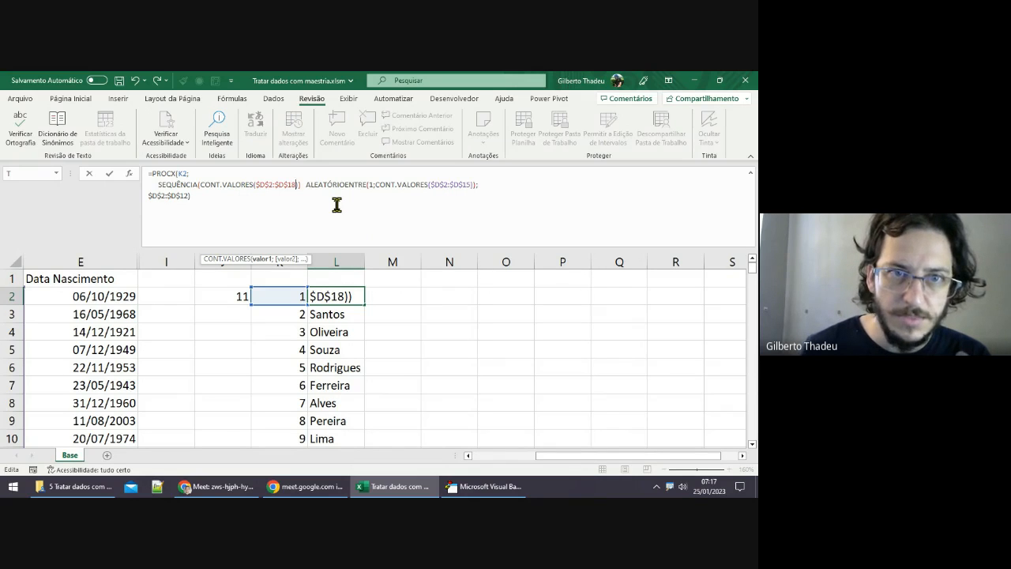
{"action": "key", "text": "Right"}
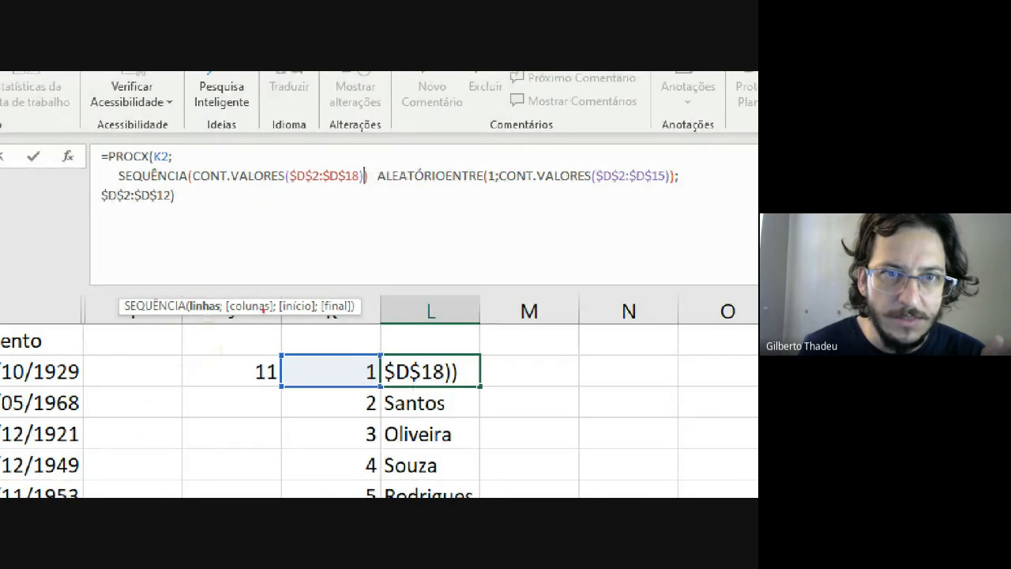
{"action": "left_click_drag", "start_coordinate": [201, 191], "coordinate": [359, 186]}
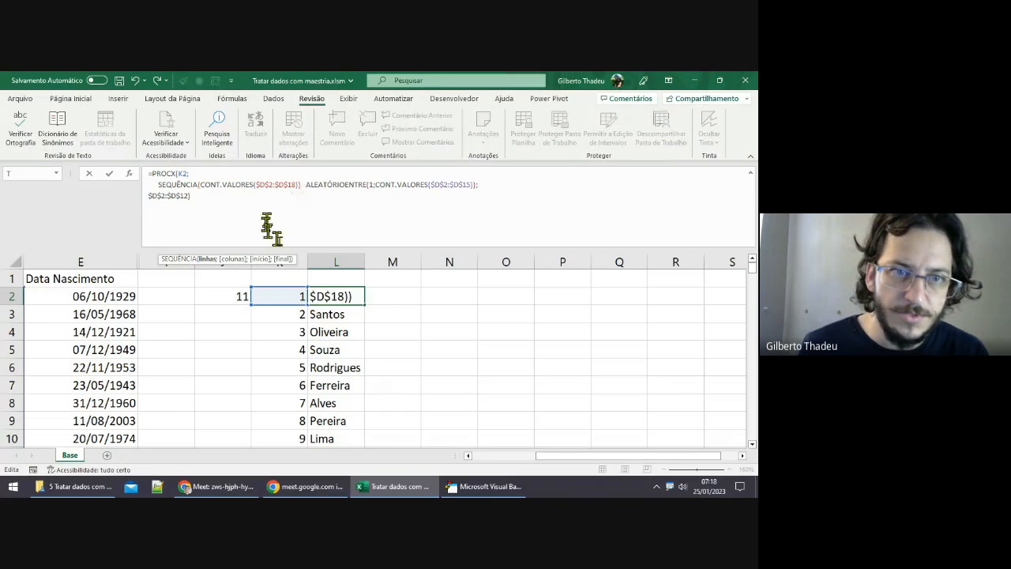
{"action": "type", "text": ";"}
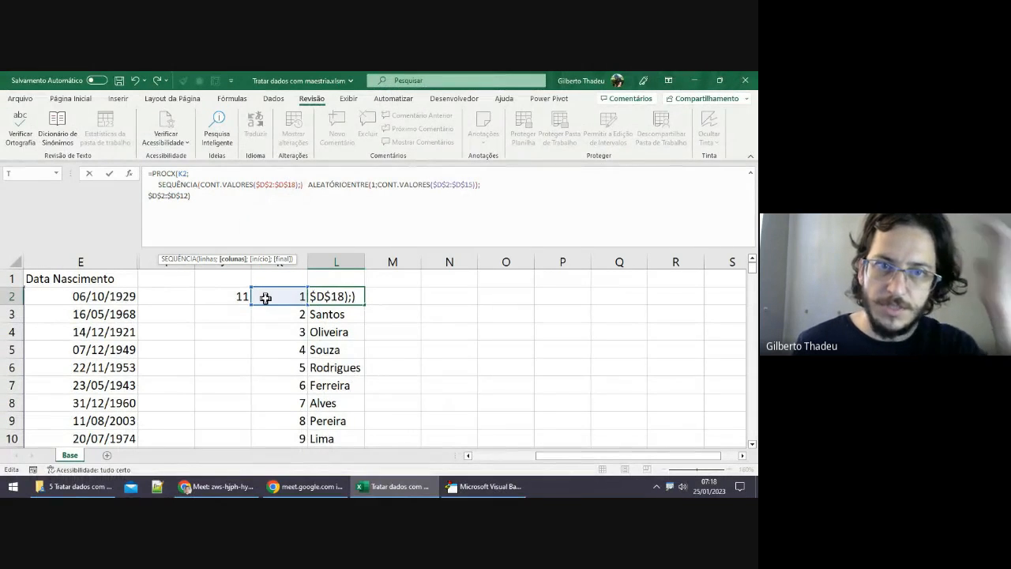
{"action": "type", "text": "1"}
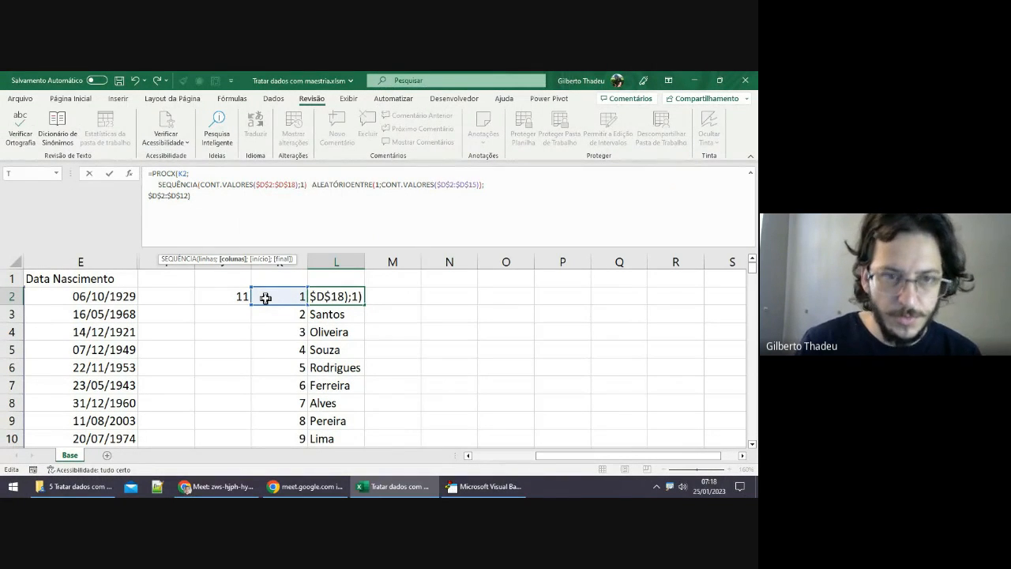
{"action": "type", "text": ";"}
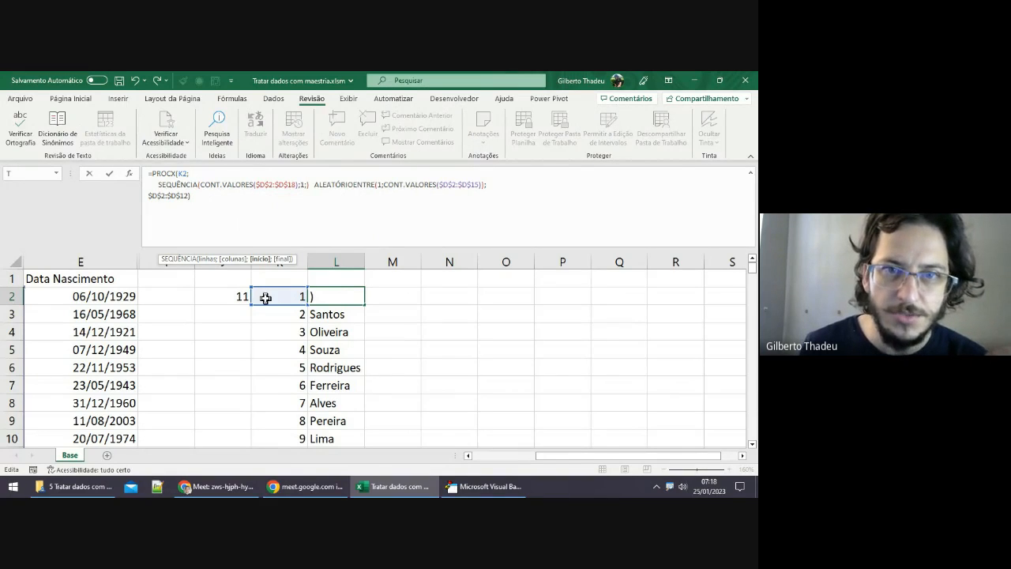
{"action": "type", "text": "1"}
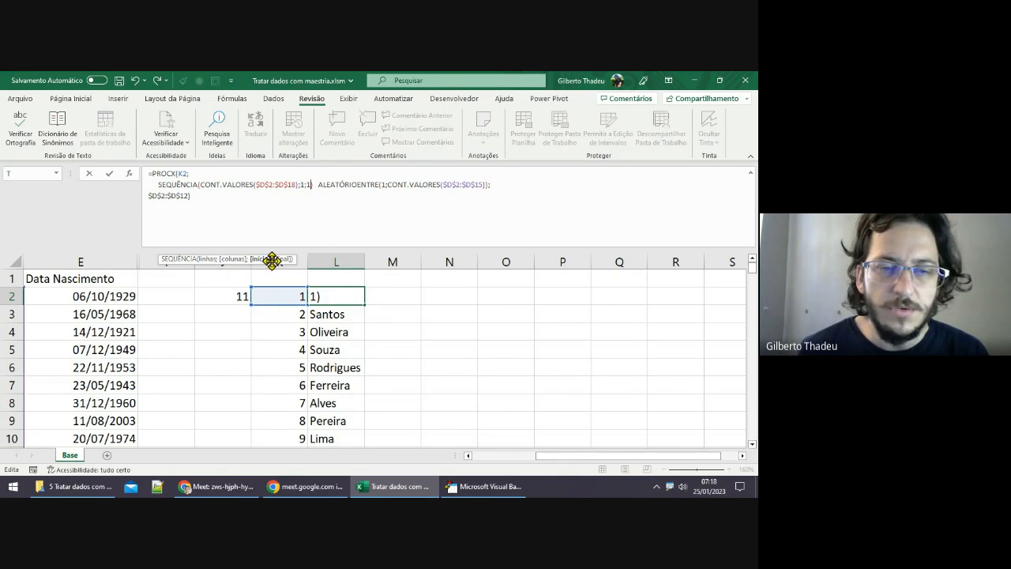
Step: Delete ALEATÓRIOENTRE(1;CONT.VALORES($D$2:$D$15)) and its trailing semicolon from the L2 formula, and try to confirm it
{"action": "left_click", "coordinate": [317, 186]}
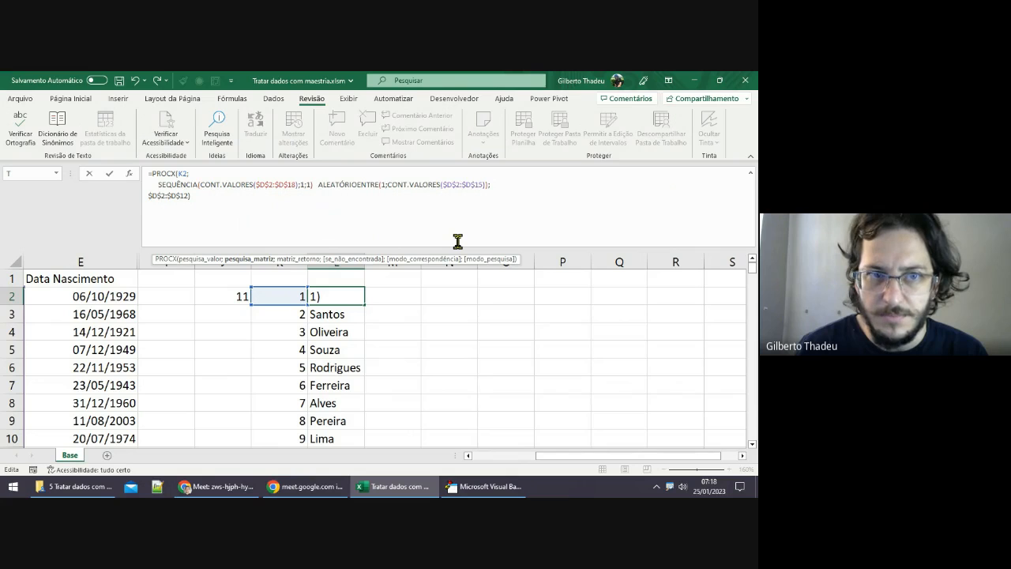
{"action": "key", "text": "ctrl+shift+Left"}
{"action": "key", "text": "ctrl+shift+Left"}
{"action": "key", "text": "ctrl+shift+Left"}
{"action": "key", "text": "ctrl+shift+Left"}
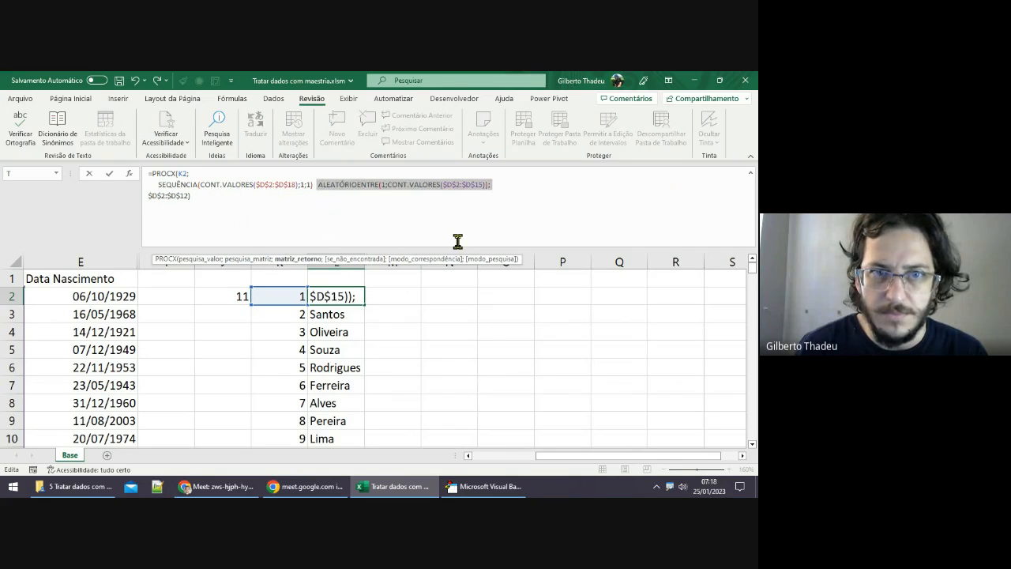
{"action": "key", "text": "Delete"}
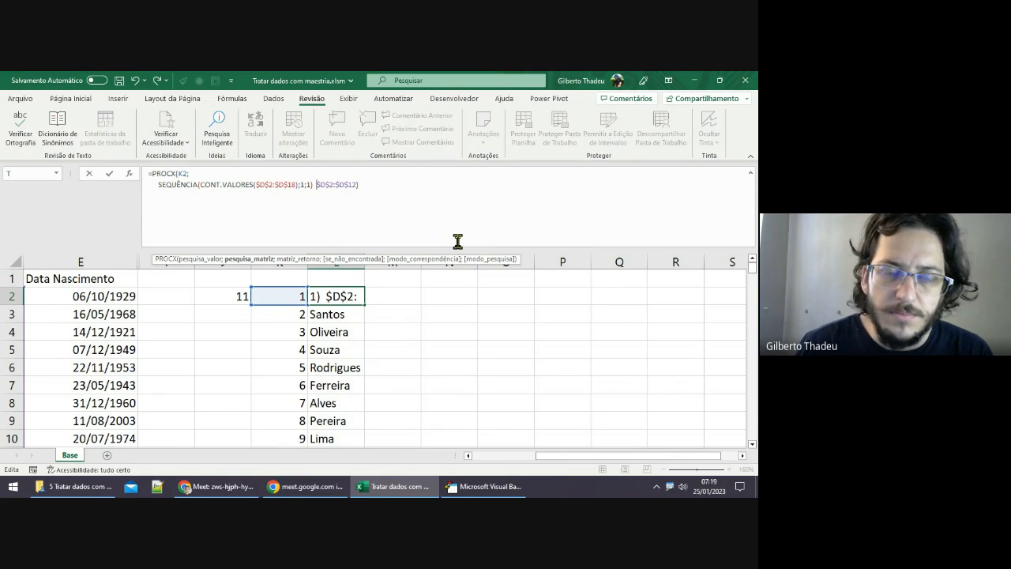
{"action": "key", "text": "Return"}
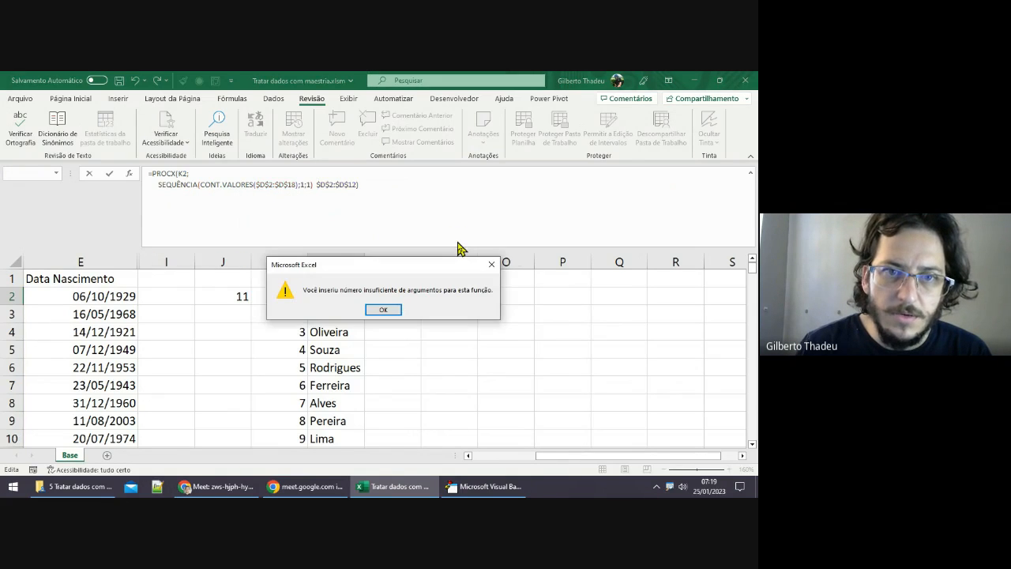
{"action": "key", "text": "Return"}
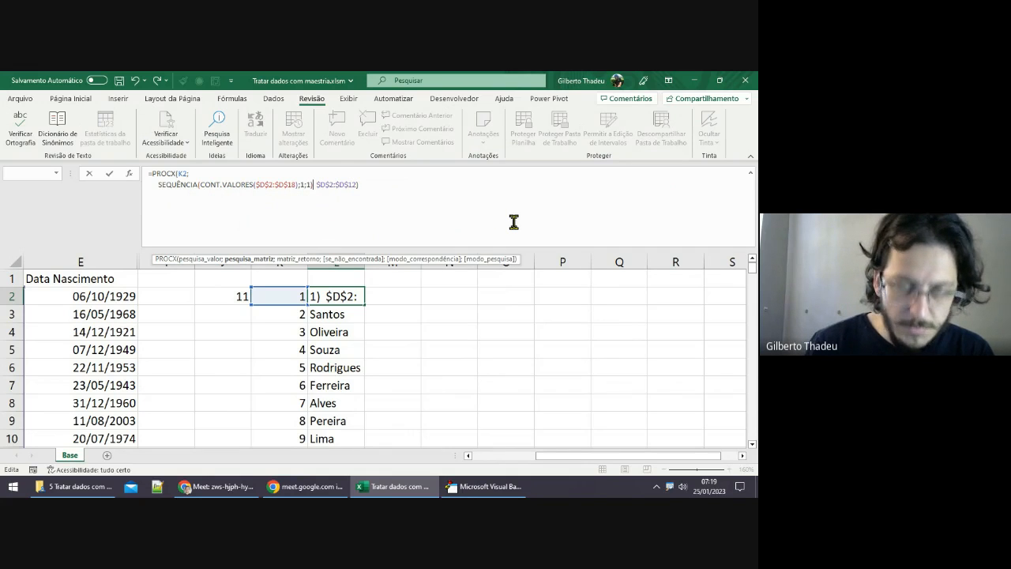
Step: Insert a semicolon and line break before $D$2:$D$12, confirm the L2 formula, and fill it down column L
{"action": "type", "text": ";"}
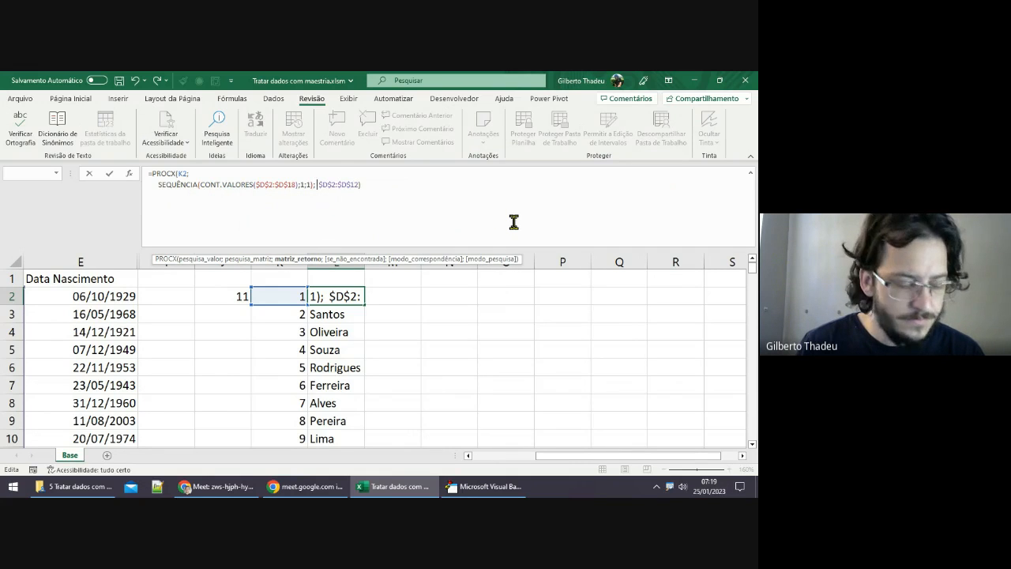
{"action": "key", "text": "alt+Return"}
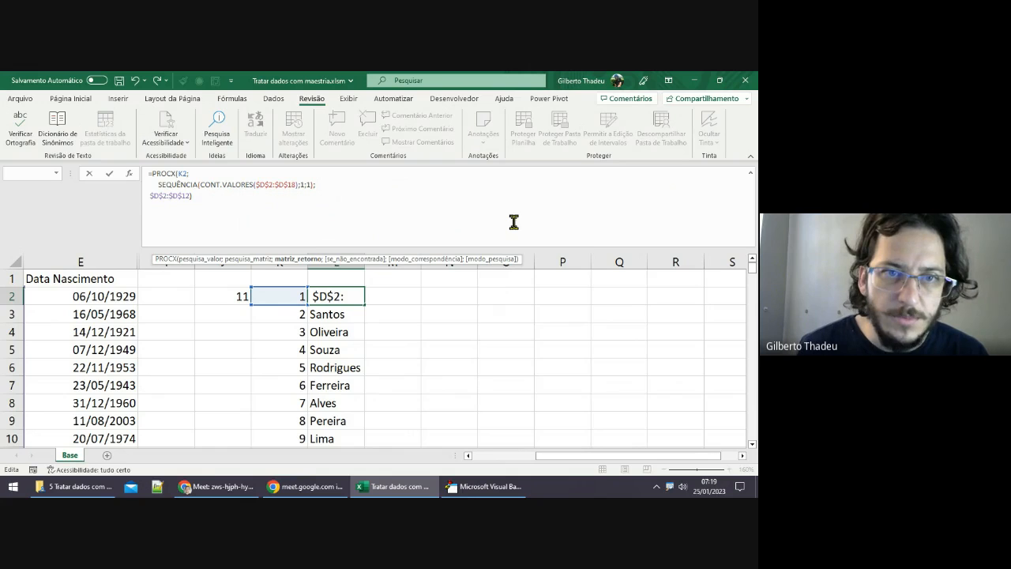
{"action": "left_click", "coordinate": [210, 196]}
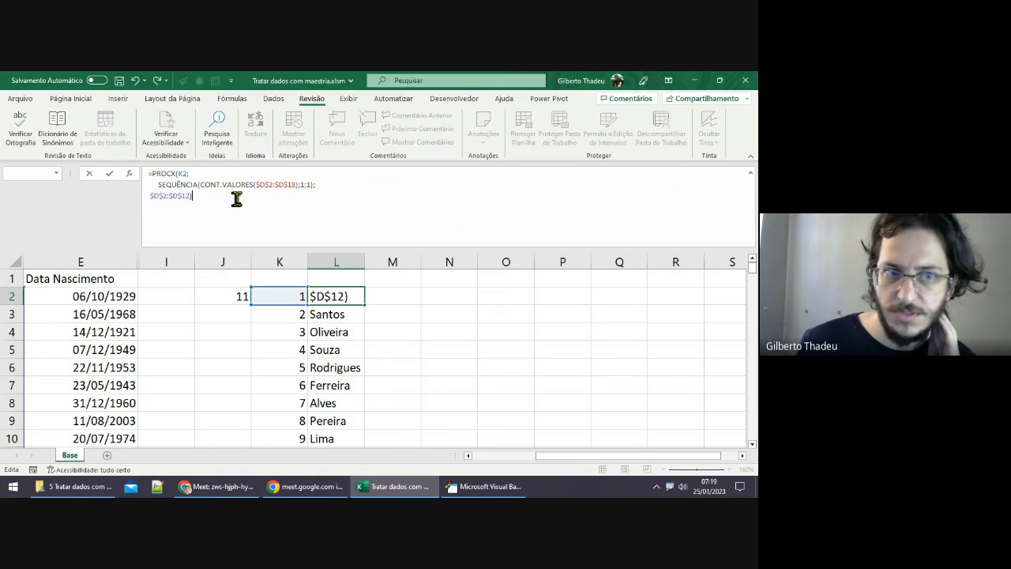
{"action": "key", "text": "Return"}
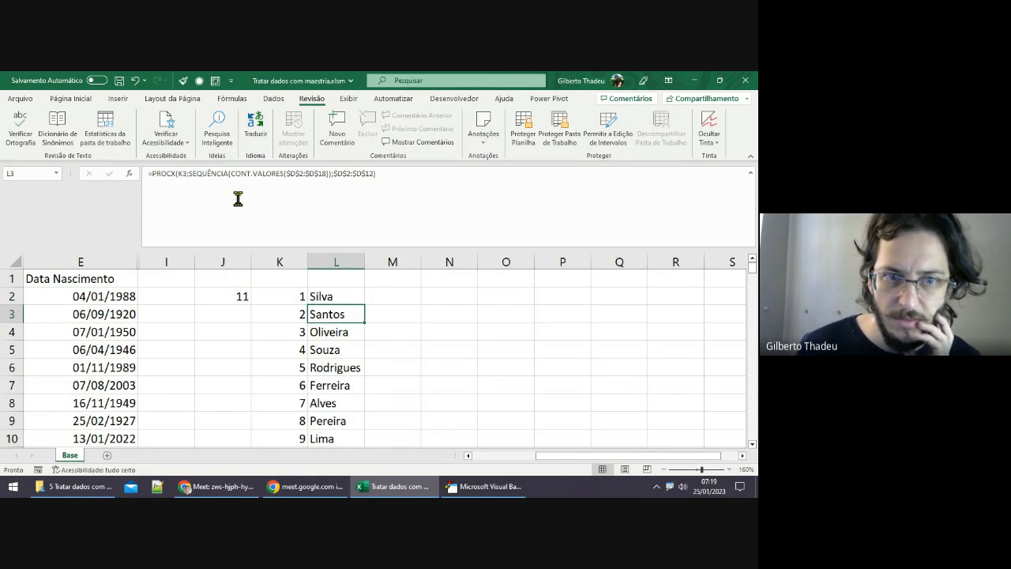
{"action": "left_click", "coordinate": [345, 294]}
{"action": "double_click", "coordinate": [364, 304]}
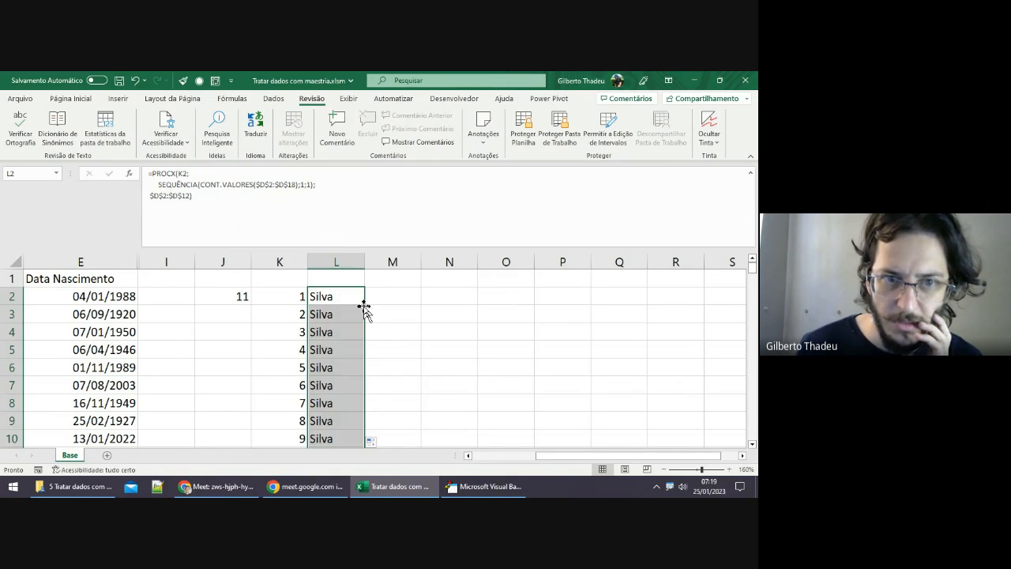
Step: Review the filled results in column L against the Sobrenome column and reduce the height of the formula bar
{"action": "scroll", "coordinate": [434, 312], "scroll_direction": "down", "scroll_amount": 3}
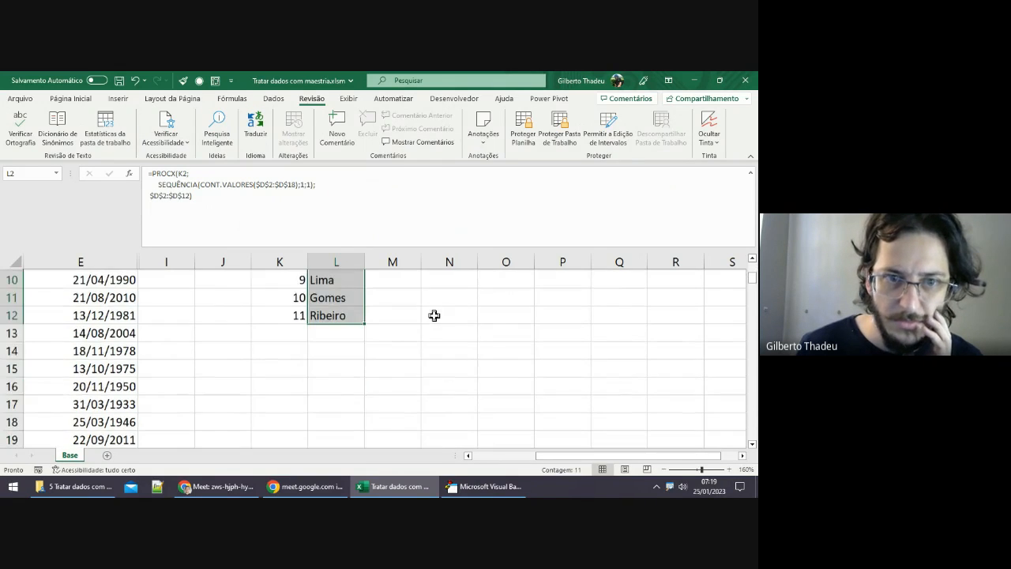
{"action": "scroll", "coordinate": [434, 316], "scroll_direction": "up", "scroll_amount": 2}
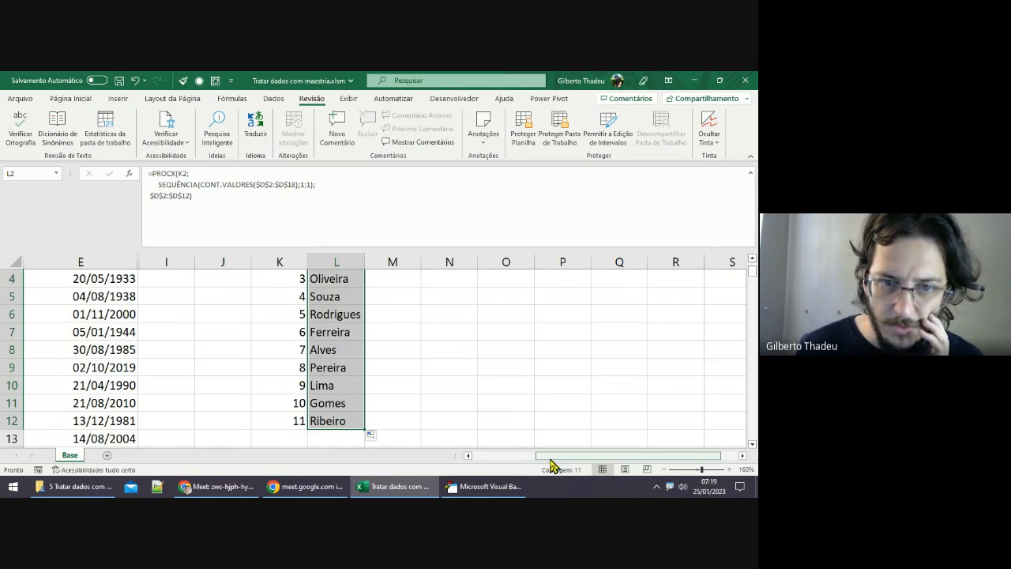
{"action": "left_click_drag", "start_coordinate": [552, 457], "coordinate": [522, 459]}
{"action": "scroll", "coordinate": [529, 365], "scroll_direction": "up", "scroll_amount": 1}
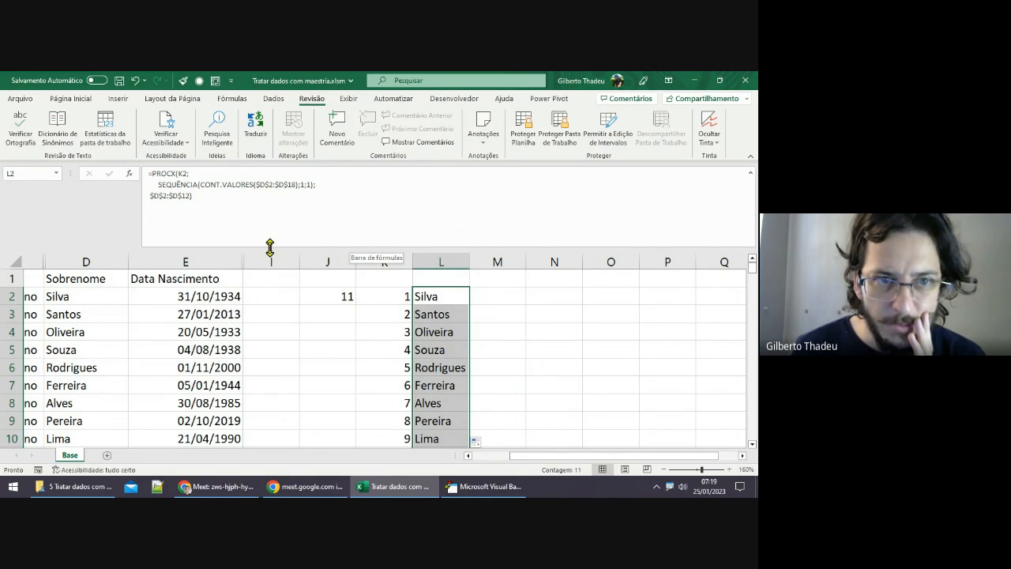
{"action": "left_click_drag", "start_coordinate": [271, 247], "coordinate": [271, 219]}
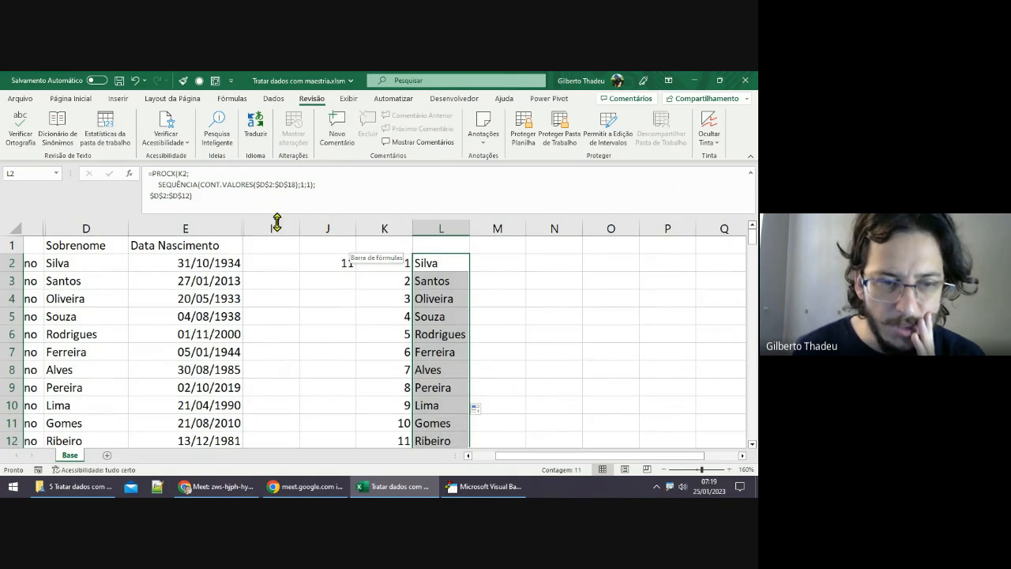
Step: Open the reference workbook Tratar dados com maestria0.xlsm and examine its row 3 formulas from Procv through Nome Completo
{"action": "left_click", "coordinate": [68, 493]}
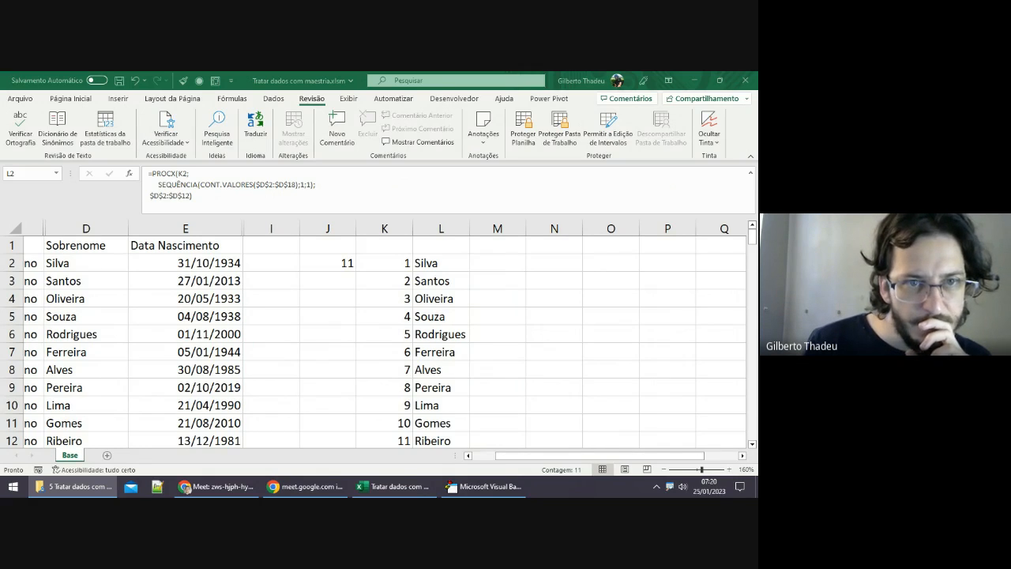
{"action": "key", "text": "alt+Tab"}
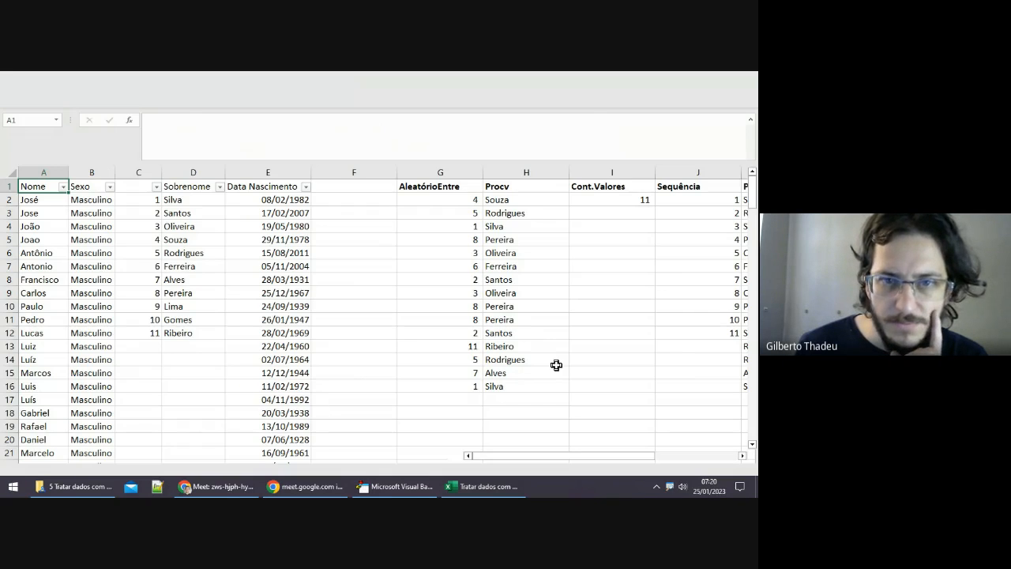
{"action": "left_click", "coordinate": [506, 215]}
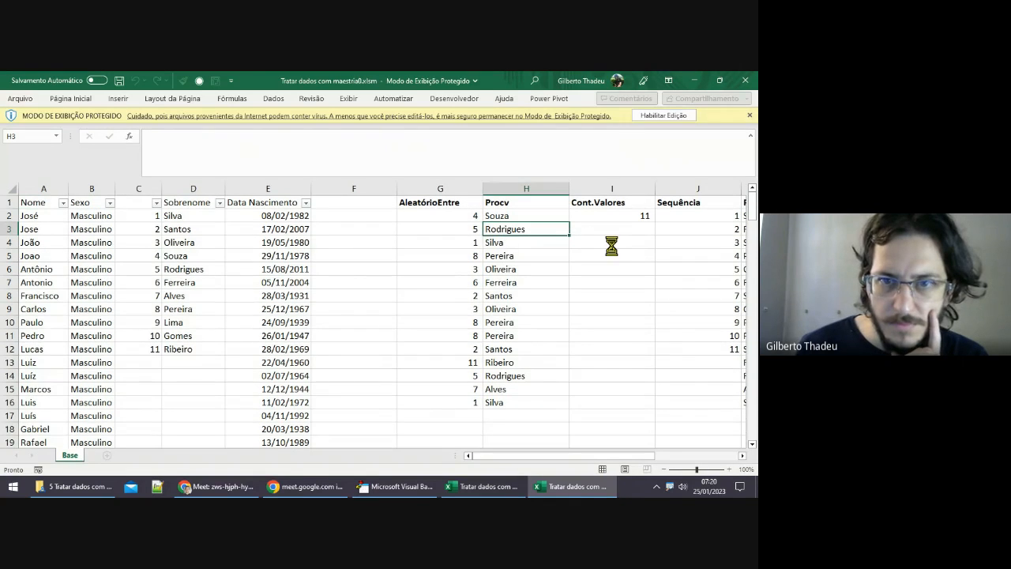
{"action": "key", "text": "Right"}
{"action": "key", "text": "Right"}
{"action": "key", "text": "Right"}
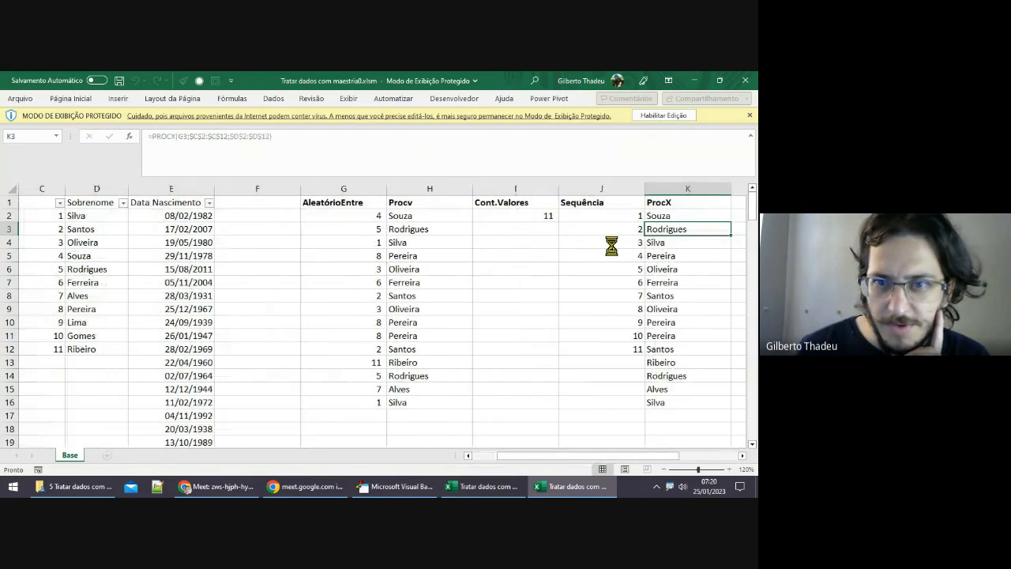
{"action": "key", "text": "Right"}
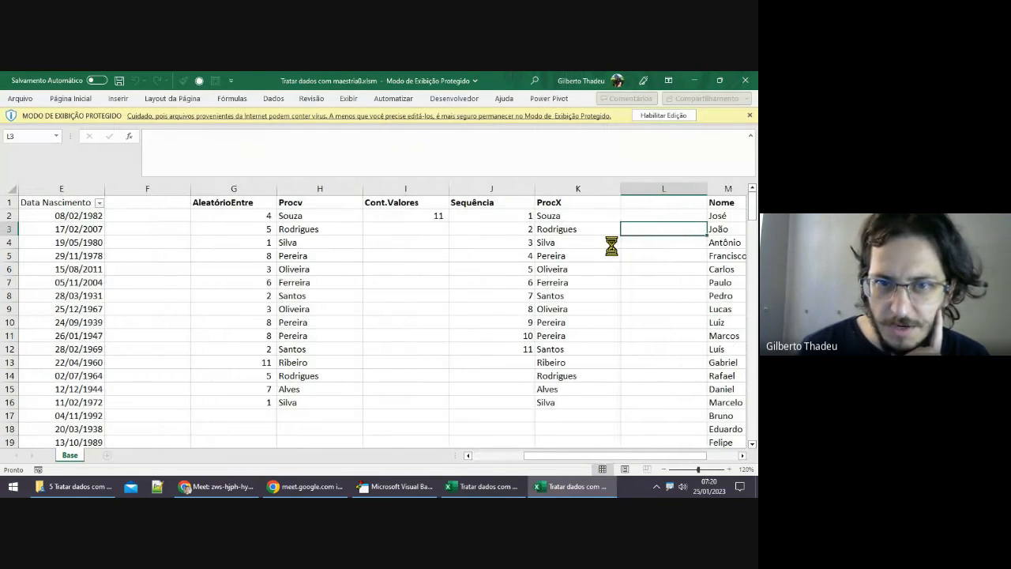
{"action": "key", "text": "Right"}
{"action": "key", "text": "Right"}
{"action": "key", "text": "Right"}
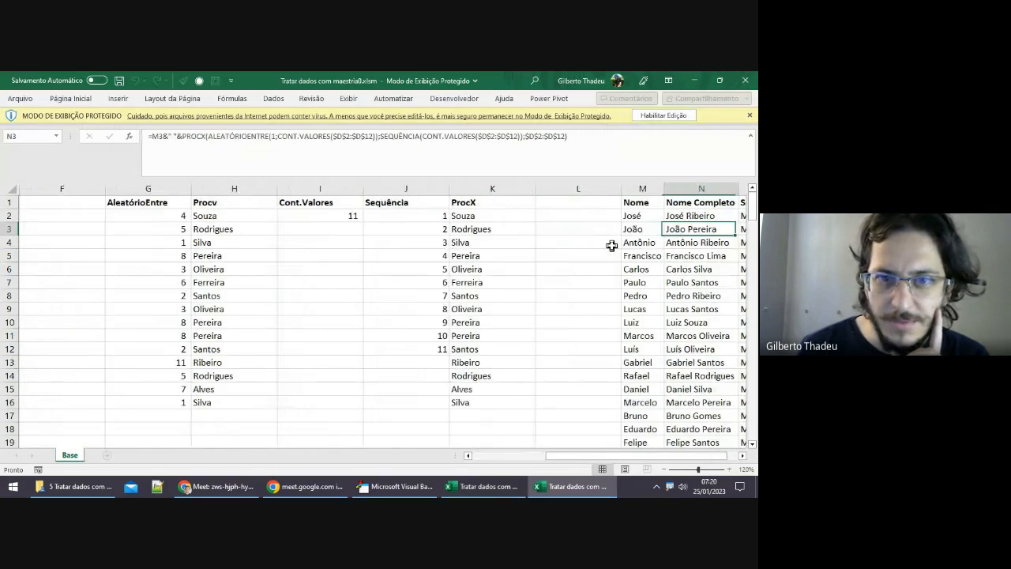
{"action": "key", "text": "Right"}
Step: Return to the ProcX formula in K3 and dismiss the protected-view editing prompt
{"action": "key", "text": "Left"}
{"action": "key", "text": "Left"}
{"action": "key", "text": "Left"}
{"action": "key", "text": "Left"}
{"action": "key", "text": "Left"}
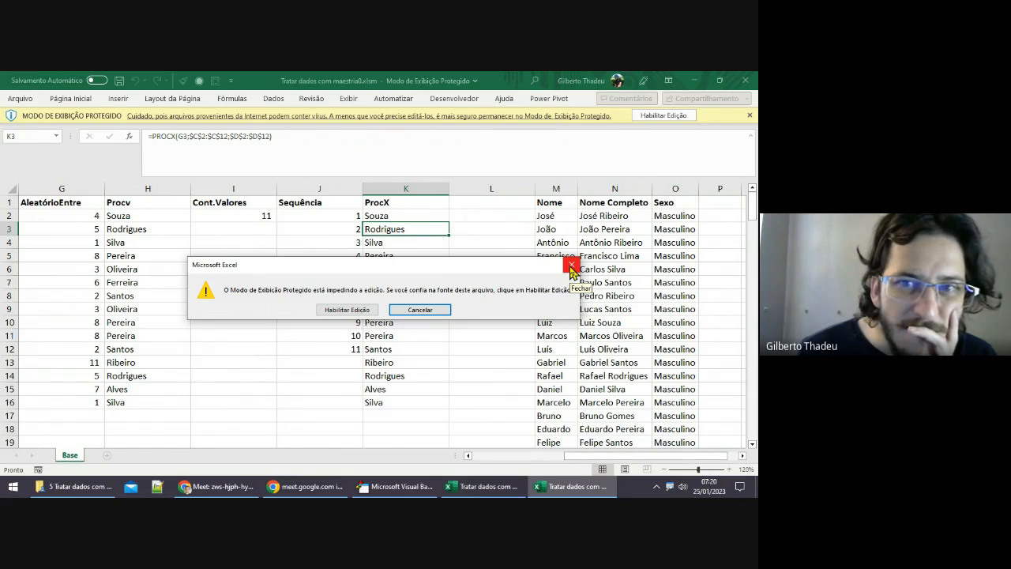
{"action": "left_click", "coordinate": [571, 269]}
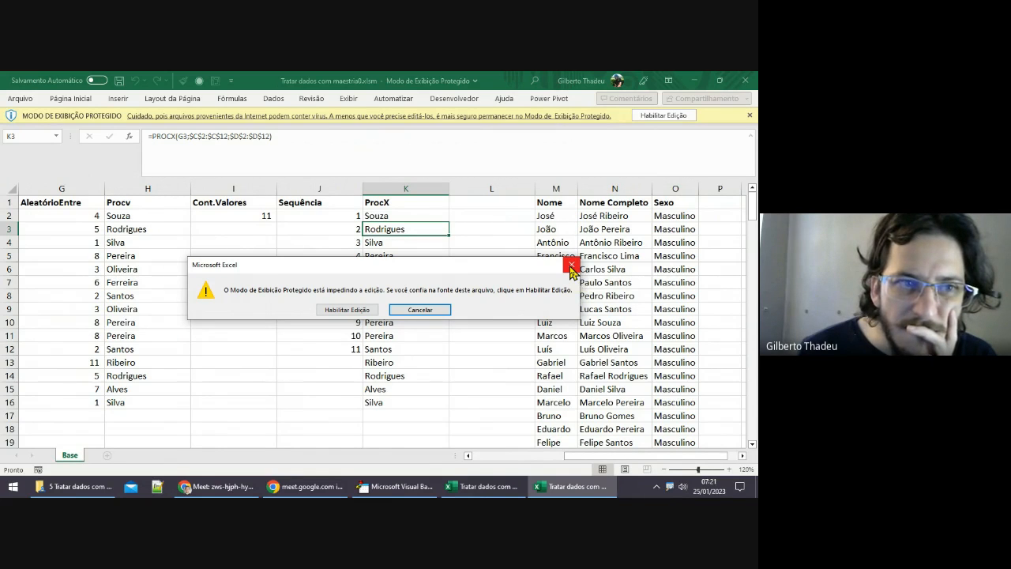
Step: Inspect the AleatórioEntre values, the Sequência formula in J3 and the ProcX formula in K2
{"action": "left_click", "coordinate": [74, 233]}
{"action": "left_click", "coordinate": [73, 215]}
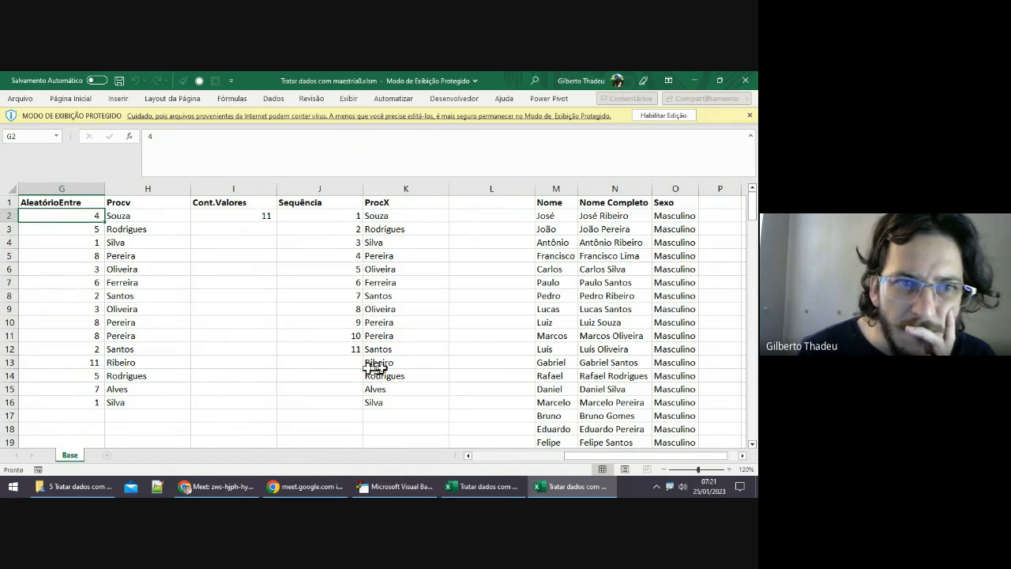
{"action": "left_click", "coordinate": [327, 233]}
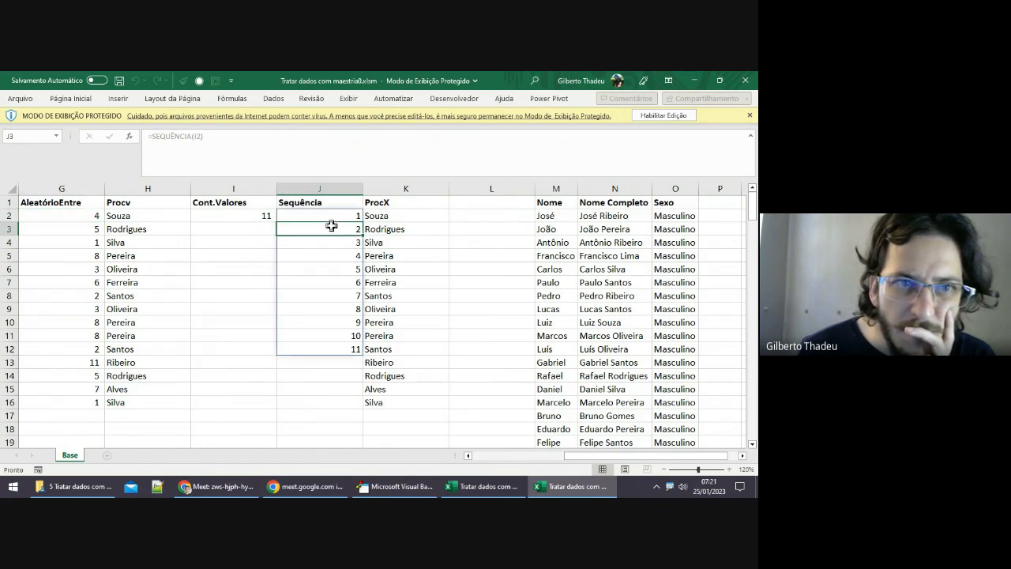
{"action": "left_click", "coordinate": [80, 236]}
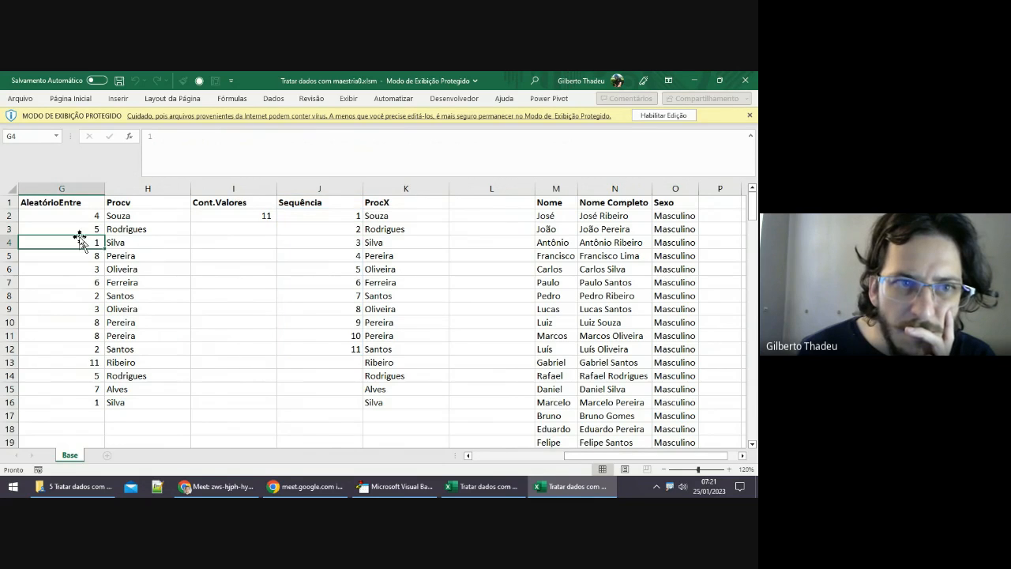
{"action": "left_click", "coordinate": [86, 293]}
{"action": "left_click", "coordinate": [90, 348]}
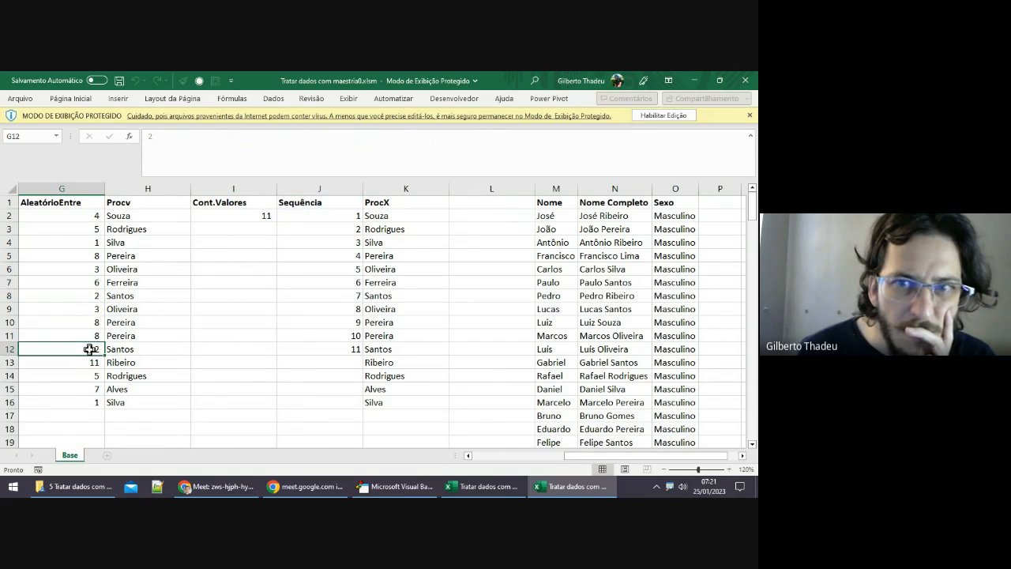
{"action": "left_click", "coordinate": [385, 215]}
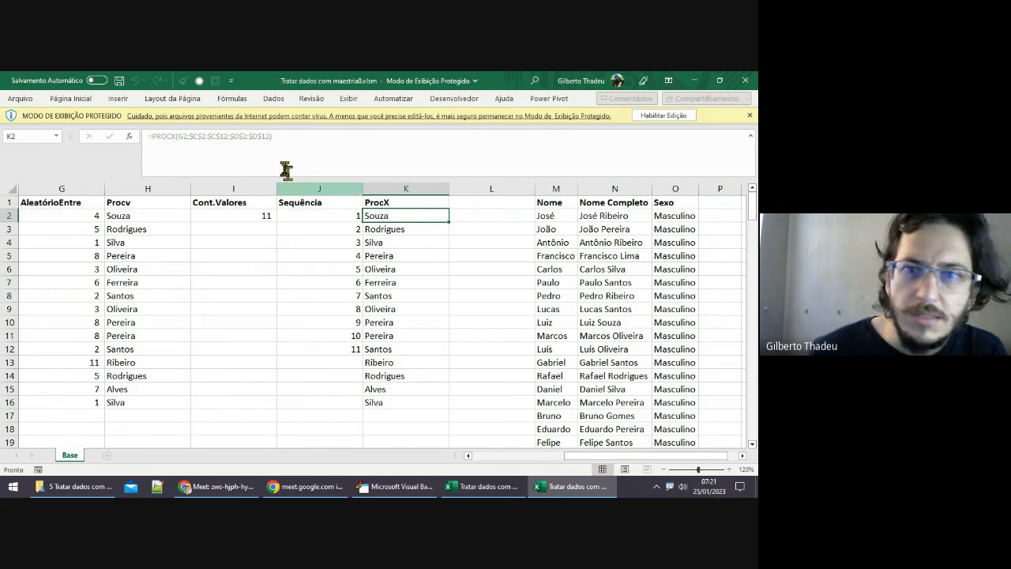
Step: Compare the Nome Completo formula in N3 with the ProcX column formulas, and close the reference workbook
{"action": "left_click", "coordinate": [654, 216]}
{"action": "left_click", "coordinate": [586, 222]}
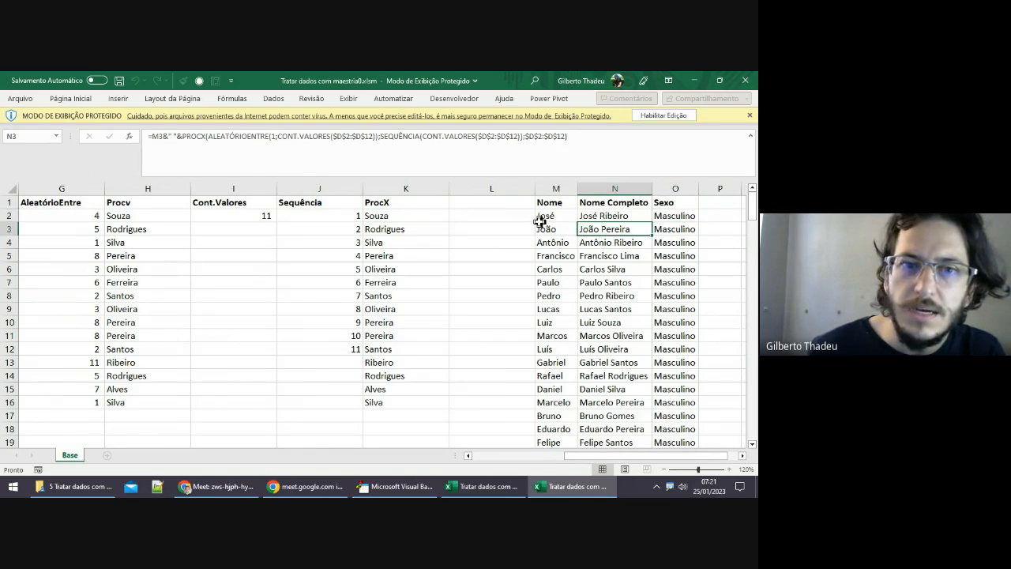
{"action": "left_click", "coordinate": [542, 221]}
{"action": "left_click", "coordinate": [384, 229]}
{"action": "left_click", "coordinate": [387, 282]}
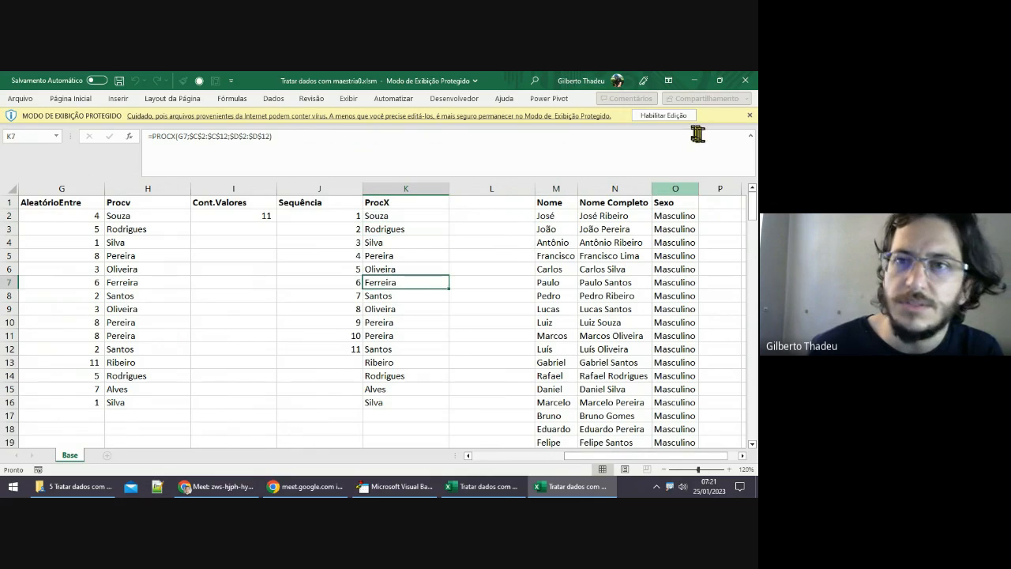
{"action": "left_click", "coordinate": [747, 83]}
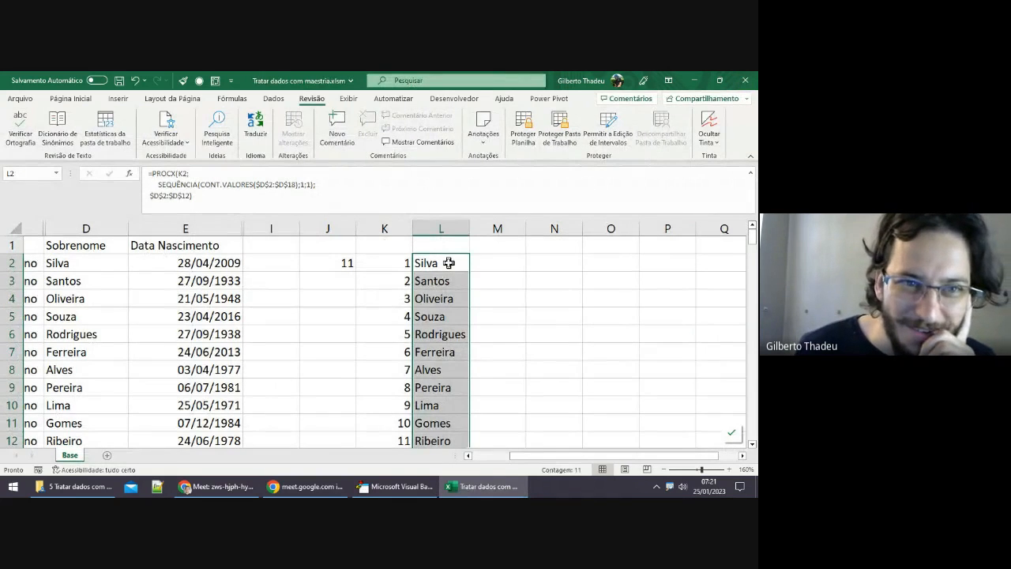
Step: Replace the K2 lookup value in the L2 PROCX formula with ALEATÓRIOENTRE using 1 as the lower limit
{"action": "left_click", "coordinate": [448, 263]}
{"action": "left_click", "coordinate": [209, 199]}
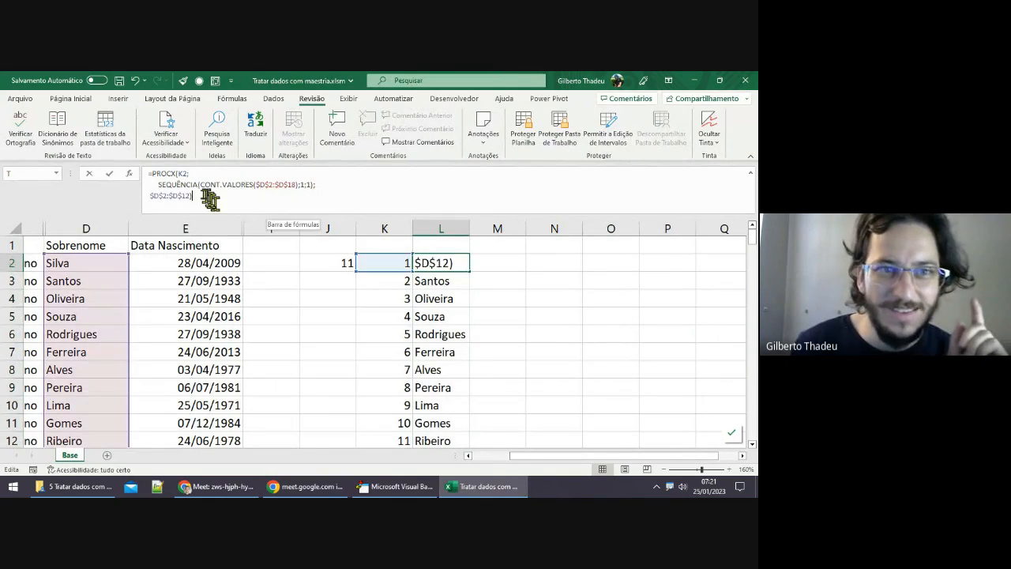
{"action": "left_click", "coordinate": [180, 175]}
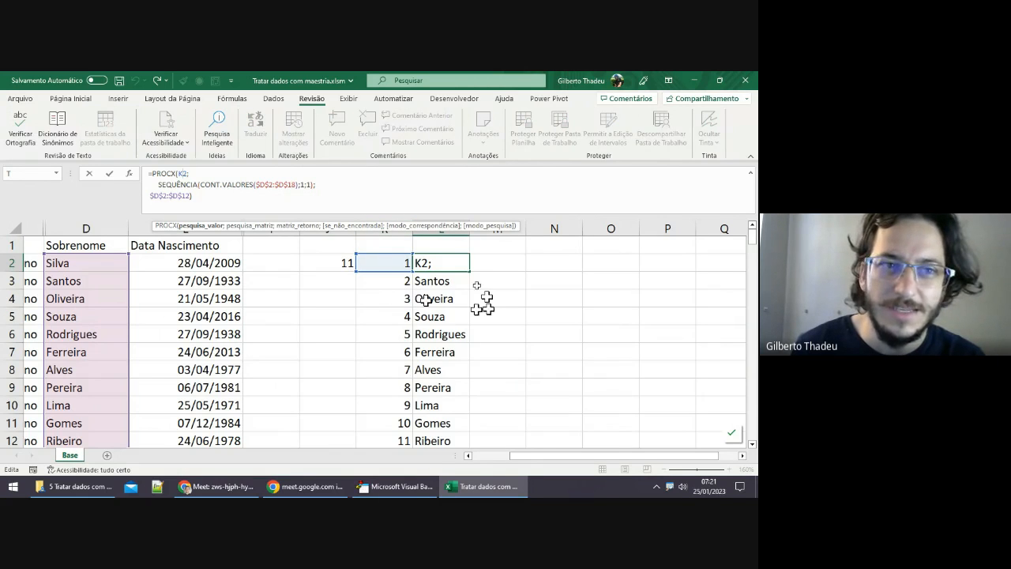
{"action": "double_click", "coordinate": [183, 173]}
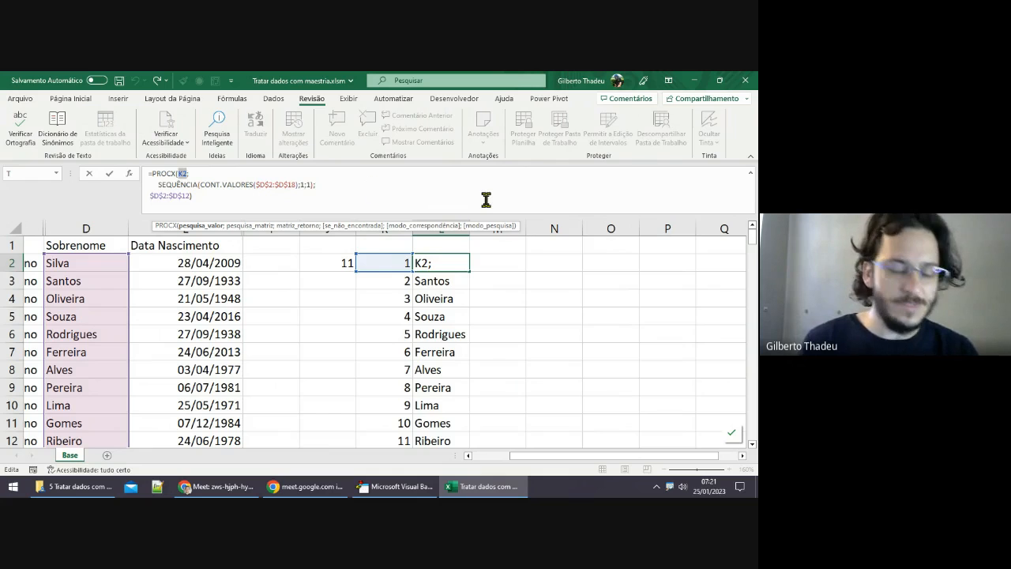
{"action": "type", "text": "al"}
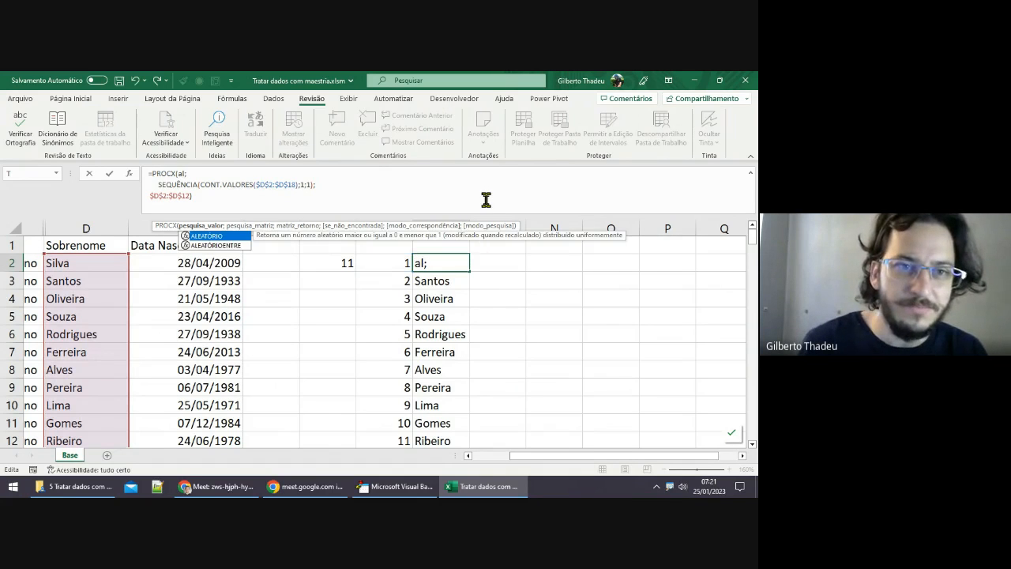
{"action": "key", "text": "Down"}
{"action": "key", "text": "Tab"}
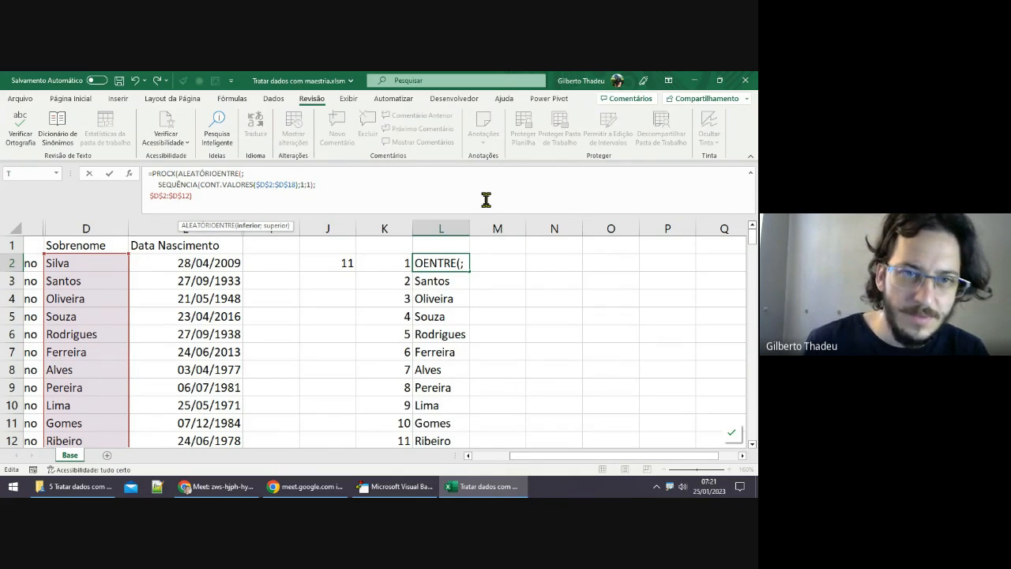
{"action": "type", "text": "1"}
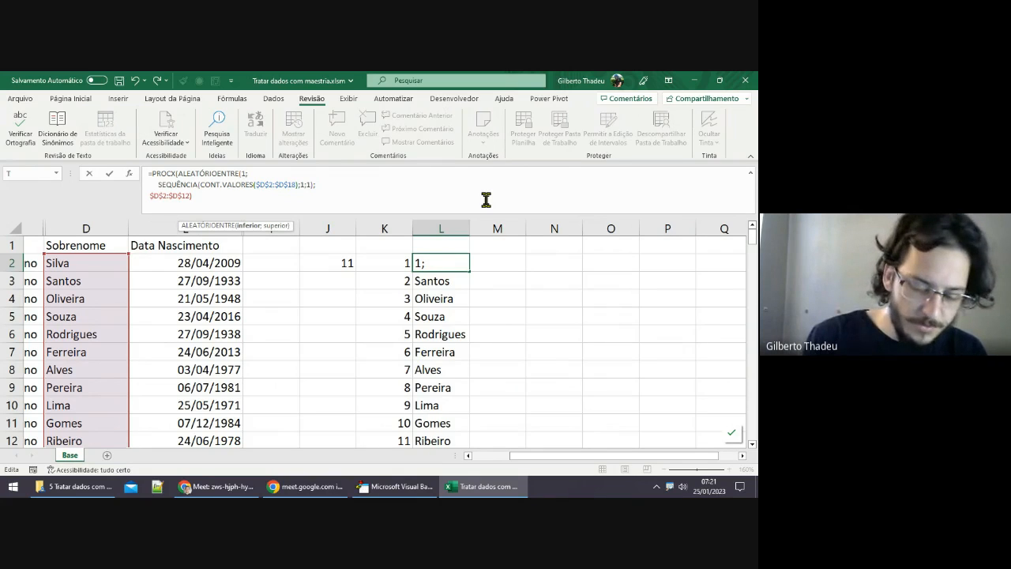
{"action": "type", "text": ";"}
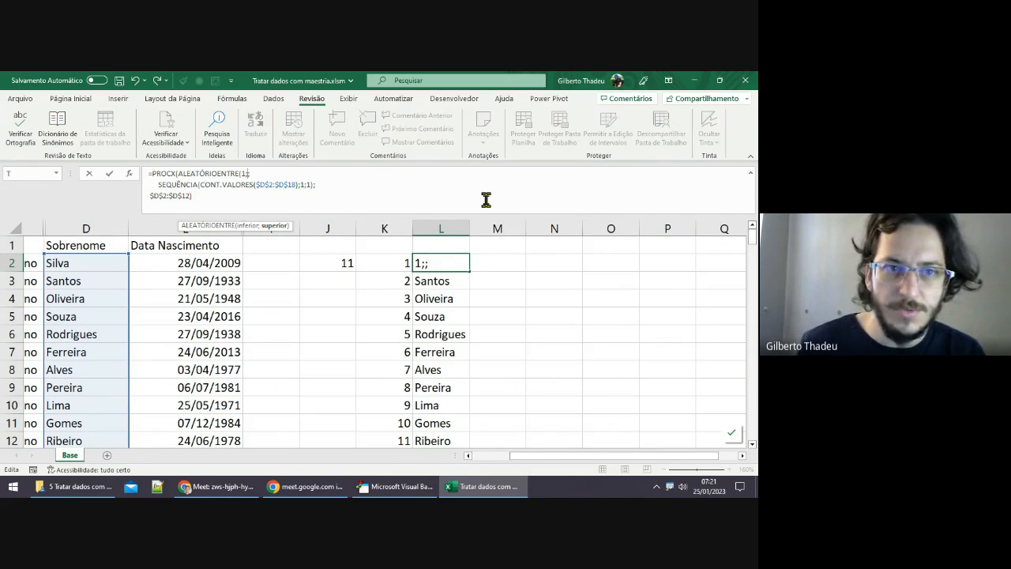
Step: Insert the CONT.VALORES function as the upper limit of ALEATÓRIOENTRE in the L2 formula
{"action": "type", "text": "cont"}
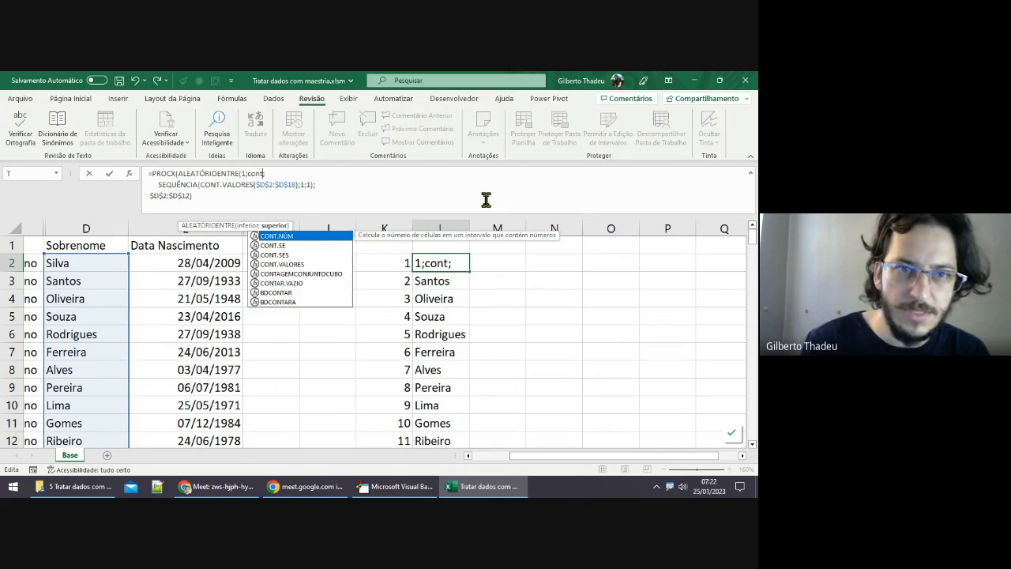
{"action": "type", "text": "."}
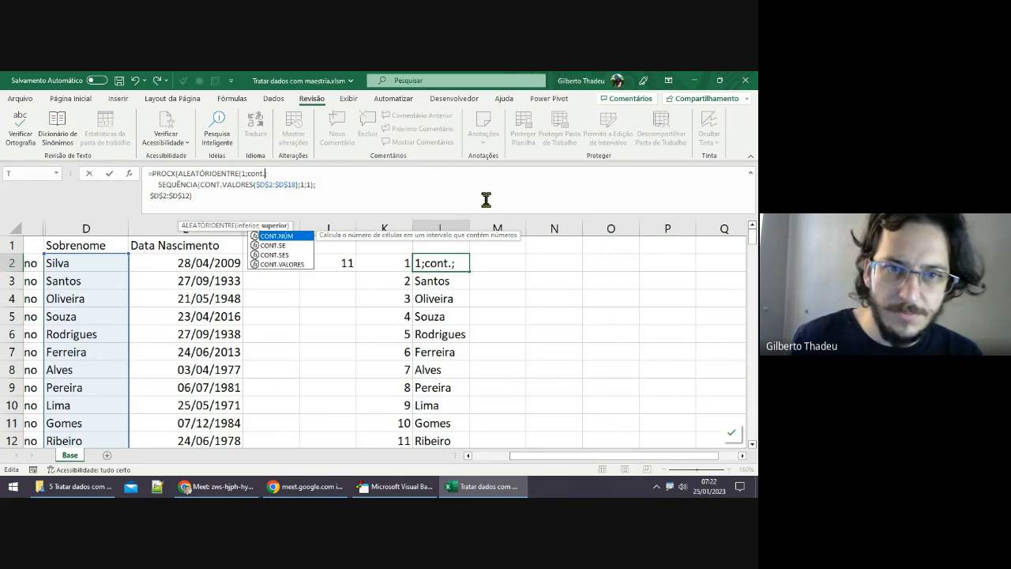
{"action": "key", "text": "Down"}
{"action": "key", "text": "Down"}
{"action": "key", "text": "Down"}
{"action": "key", "text": "Tab"}
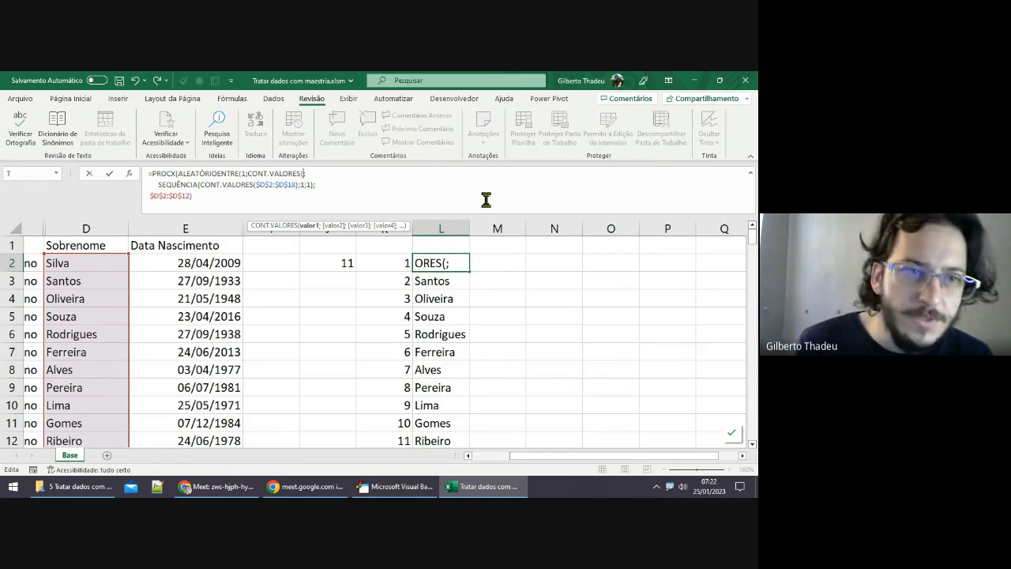
Step: Select surname range D2:D21 as the argument of the new CONT.VALORES in the L2 formula
{"action": "left_click", "coordinate": [96, 262]}
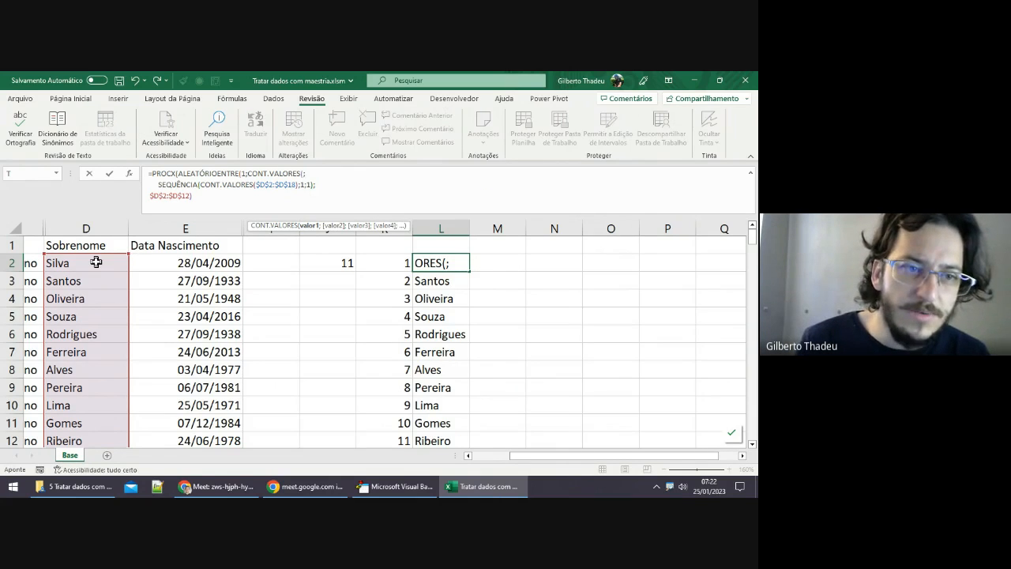
{"action": "left_click_drag", "start_coordinate": [95, 263], "coordinate": [96, 444]}
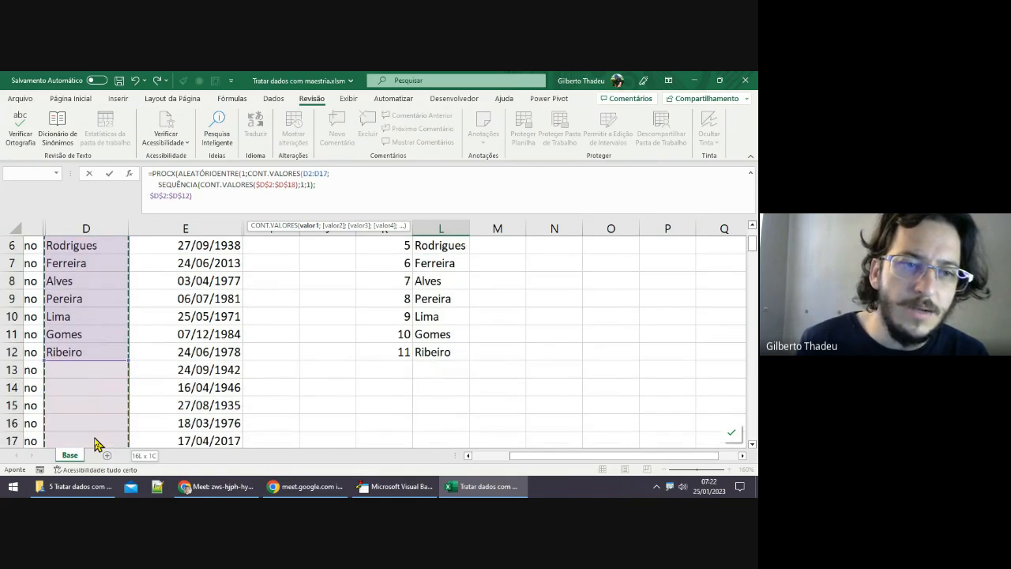
{"action": "left_click", "coordinate": [95, 443]}
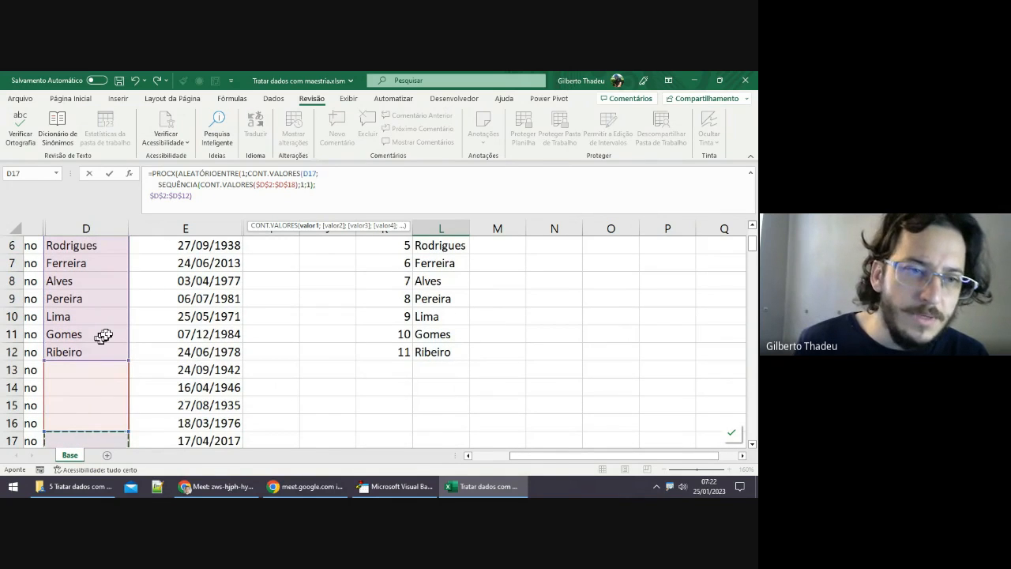
{"action": "scroll", "coordinate": [104, 336], "scroll_direction": "up", "scroll_amount": 2}
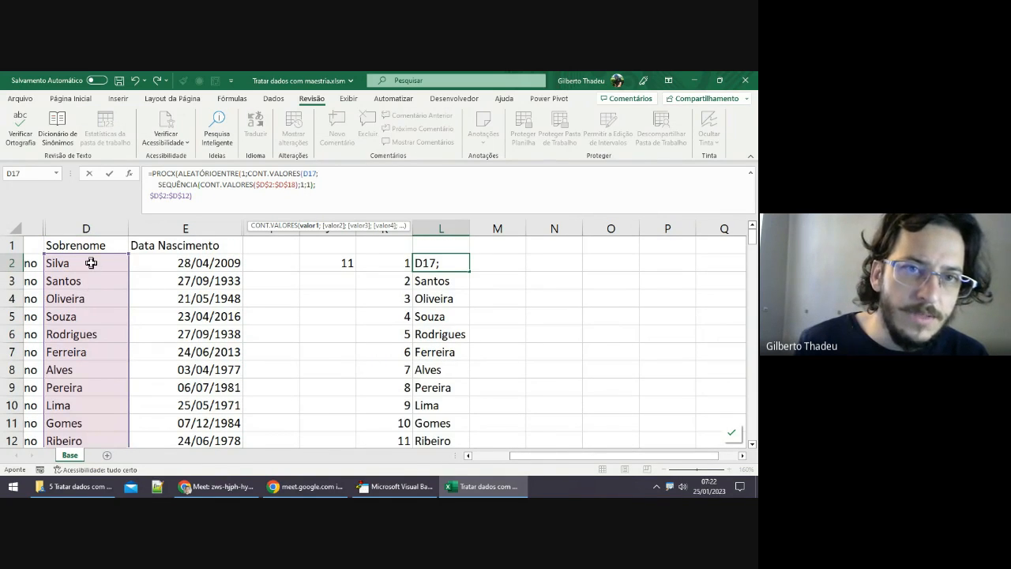
{"action": "left_click", "coordinate": [92, 265]}
{"action": "left_click_drag", "start_coordinate": [92, 266], "coordinate": [87, 467]}
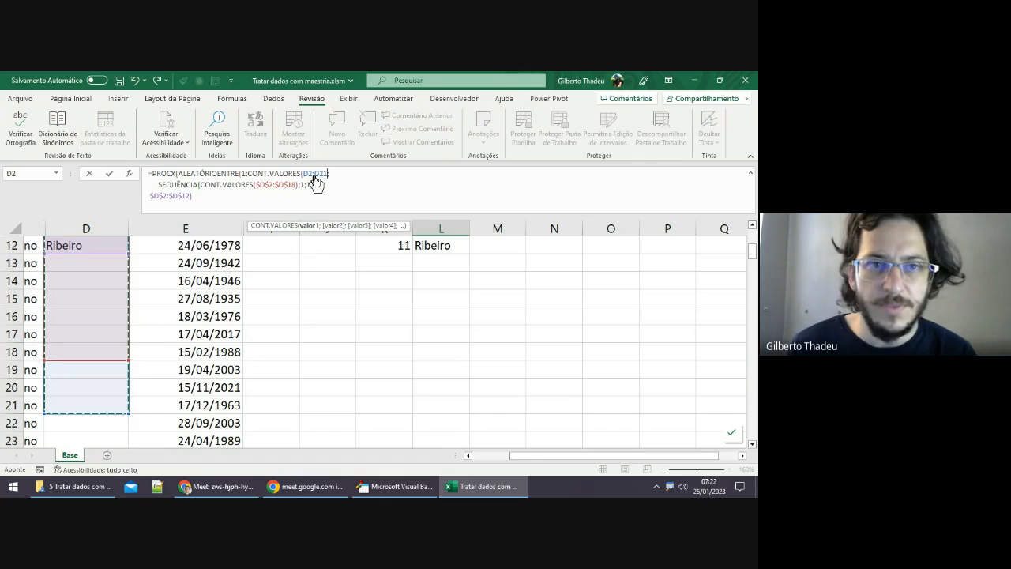
Step: Make the new CONT.VALORES range absolute as $D$2:$D$21 and close that function in the L2 formula
{"action": "key", "text": "F4"}
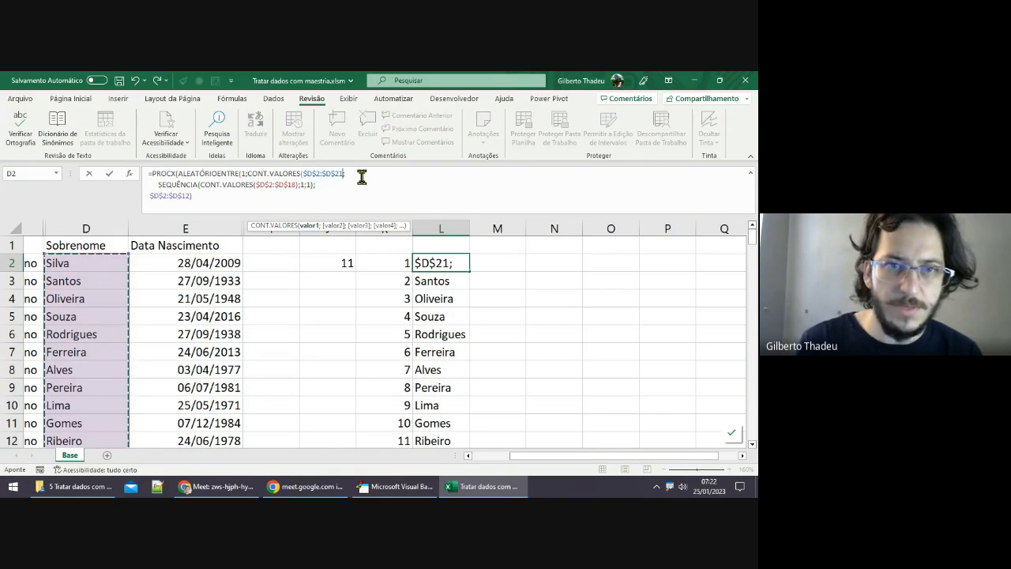
{"action": "type", "text": ")"}
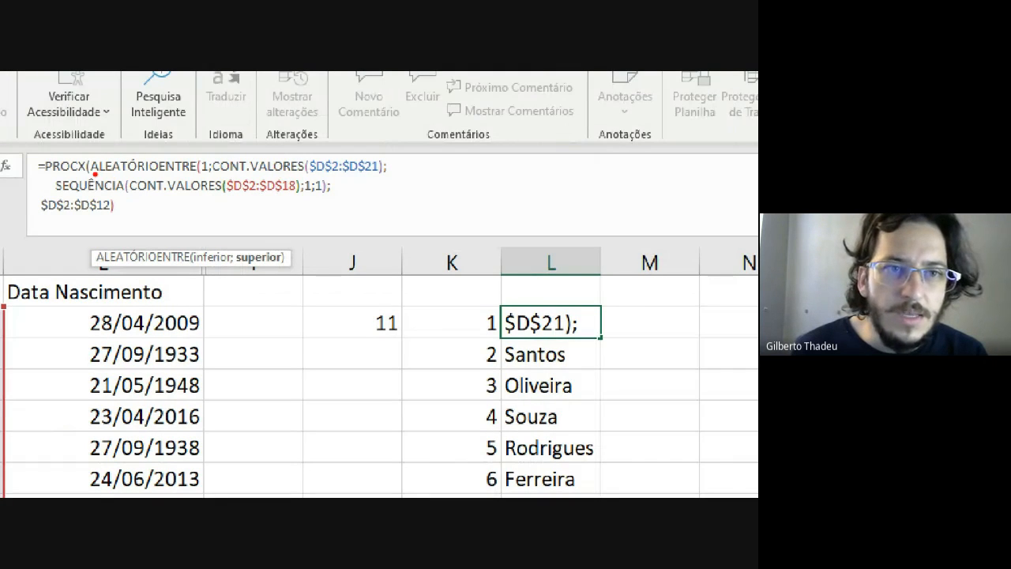
{"action": "left_click_drag", "start_coordinate": [93, 173], "coordinate": [403, 175]}
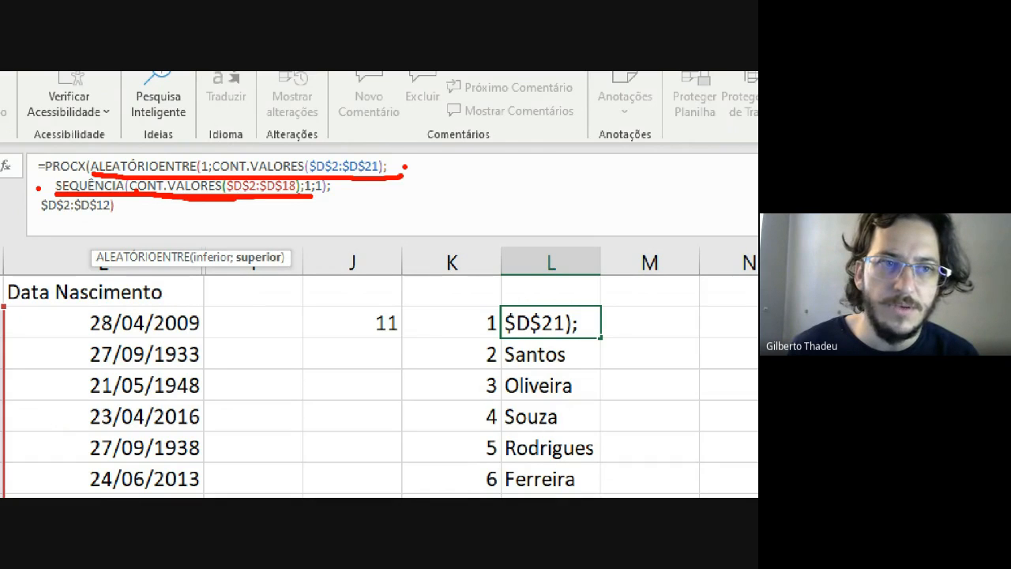
{"action": "left_click", "coordinate": [105, 225]}
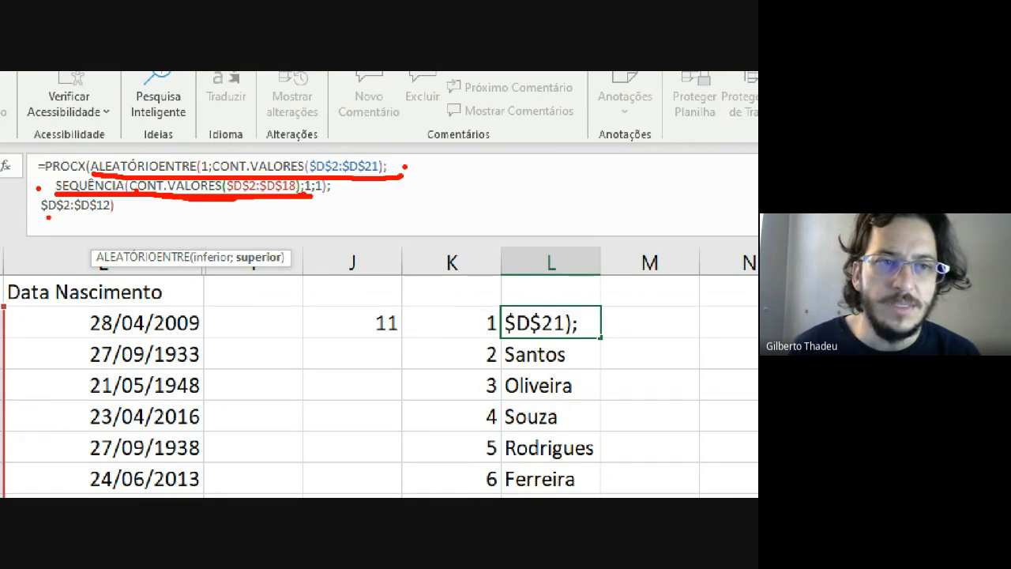
{"action": "left_click_drag", "start_coordinate": [45, 215], "coordinate": [125, 214]}
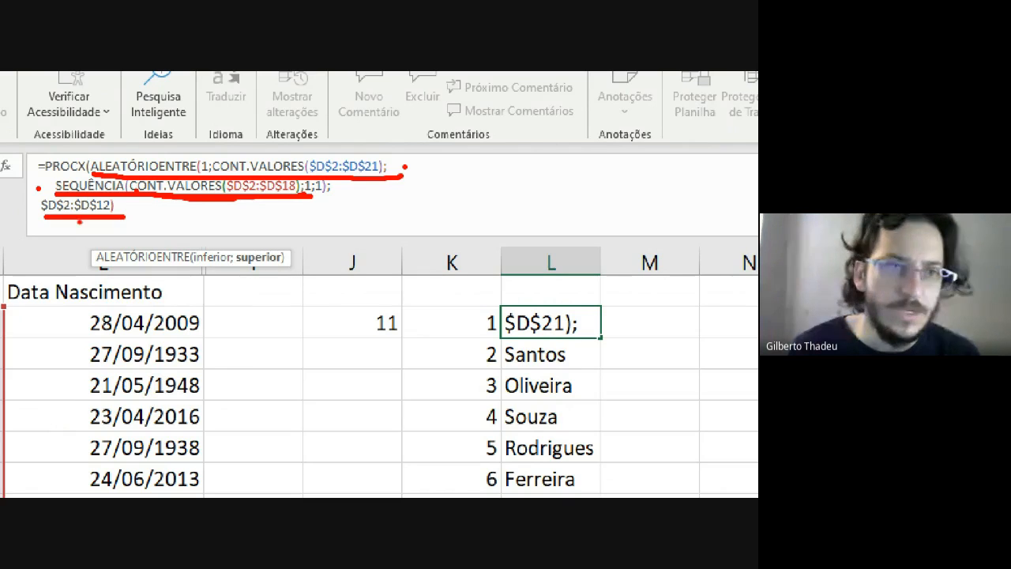
{"action": "left_click", "coordinate": [47, 189]}
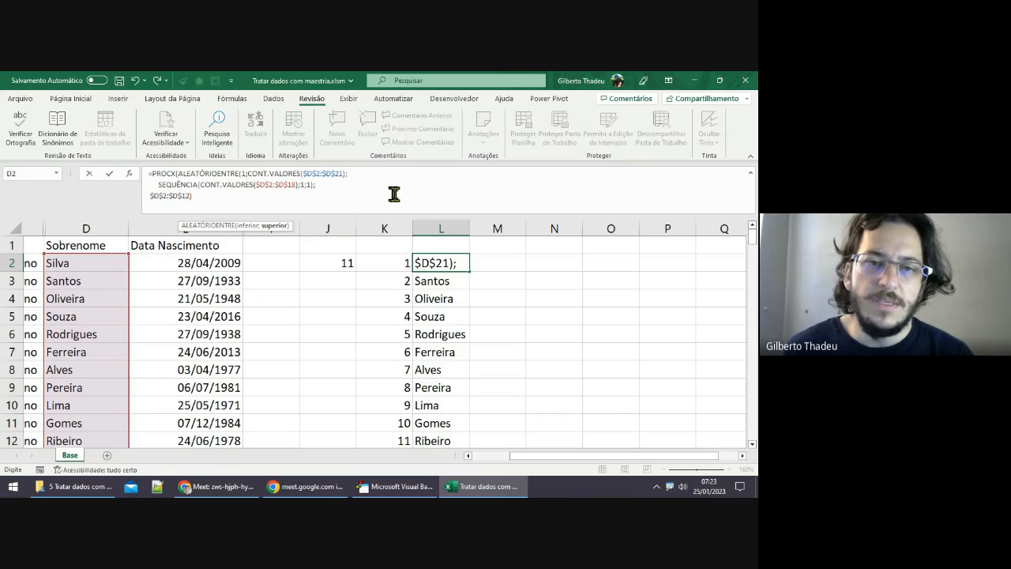
Step: Try to confirm the L2 PROCX formula with the new ALEATÓRIOENTRE lookup value
{"action": "left_click", "coordinate": [394, 194]}
{"action": "key", "text": "Return"}
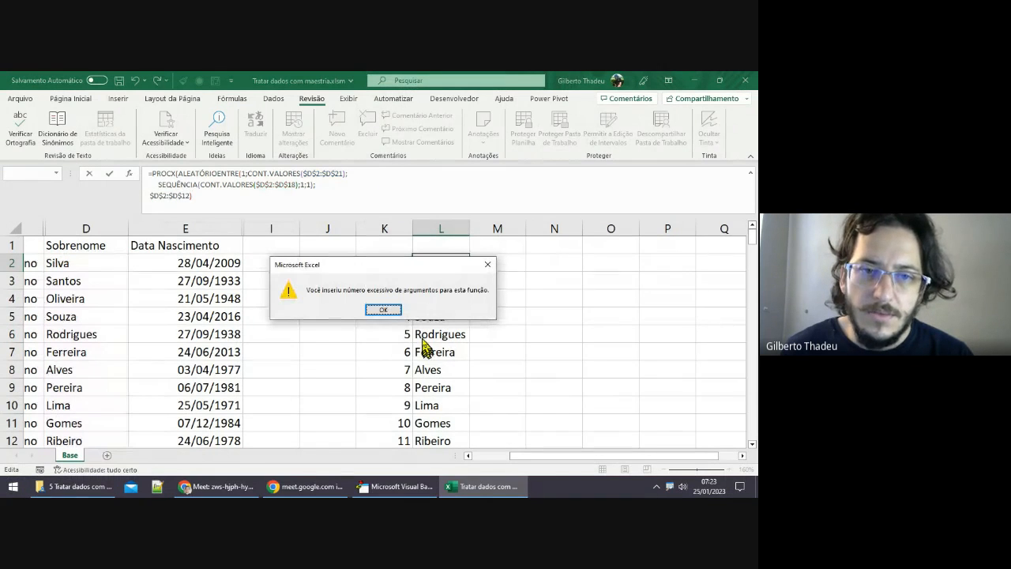
{"action": "left_click", "coordinate": [385, 312]}
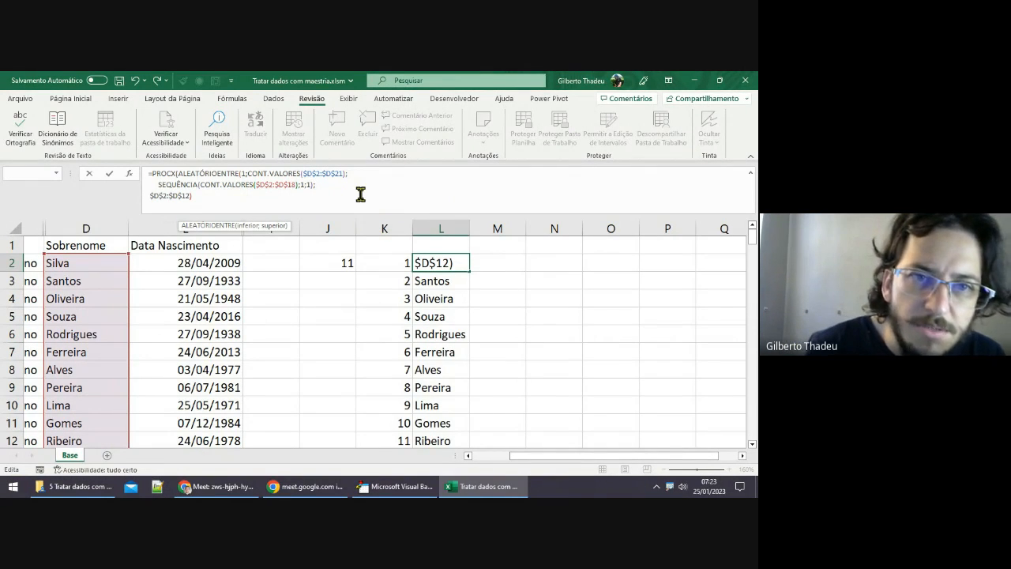
Step: Remove the column and start arguments from SEQUÊNCIA in the L2 formula, leaving only CONT.VALORES($D$2:$D$18), and try to confirm it
{"action": "key", "text": "Up"}
{"action": "key", "text": "BackSpace"}
{"action": "key", "text": "BackSpace"}
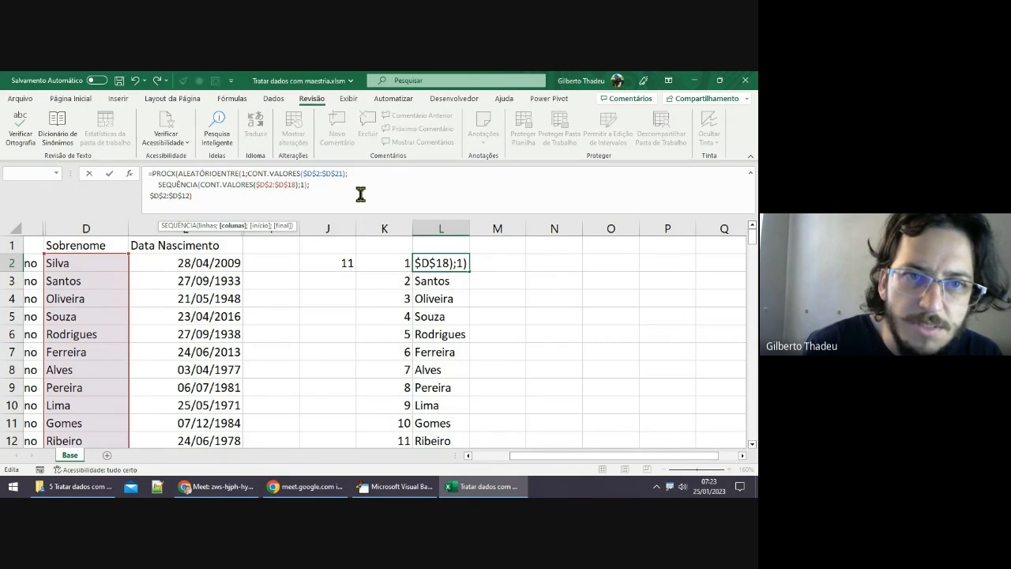
{"action": "key", "text": "Delete"}
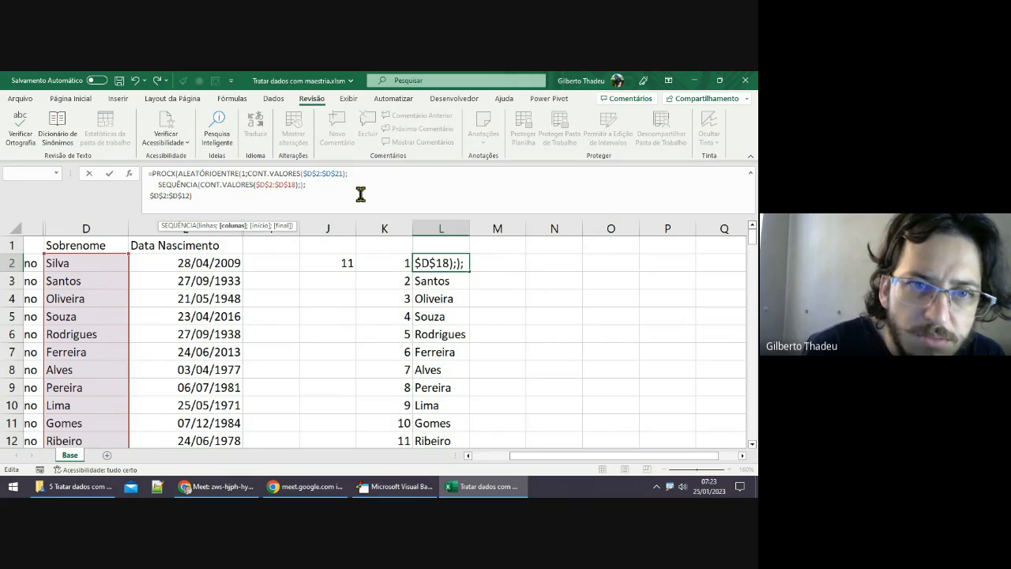
{"action": "key", "text": "BackSpace"}
{"action": "type", "text": ")"}
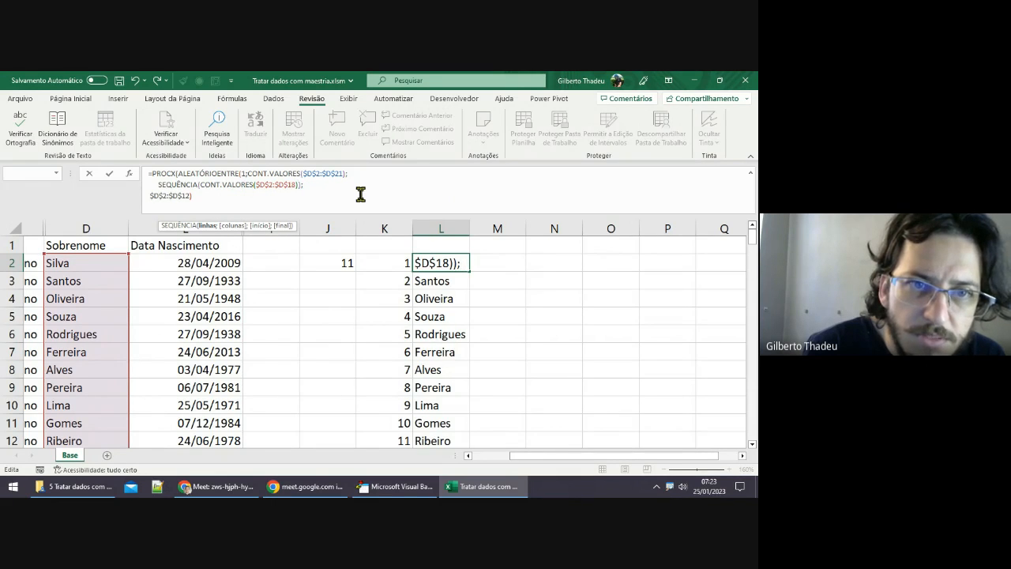
{"action": "left_click", "coordinate": [360, 194]}
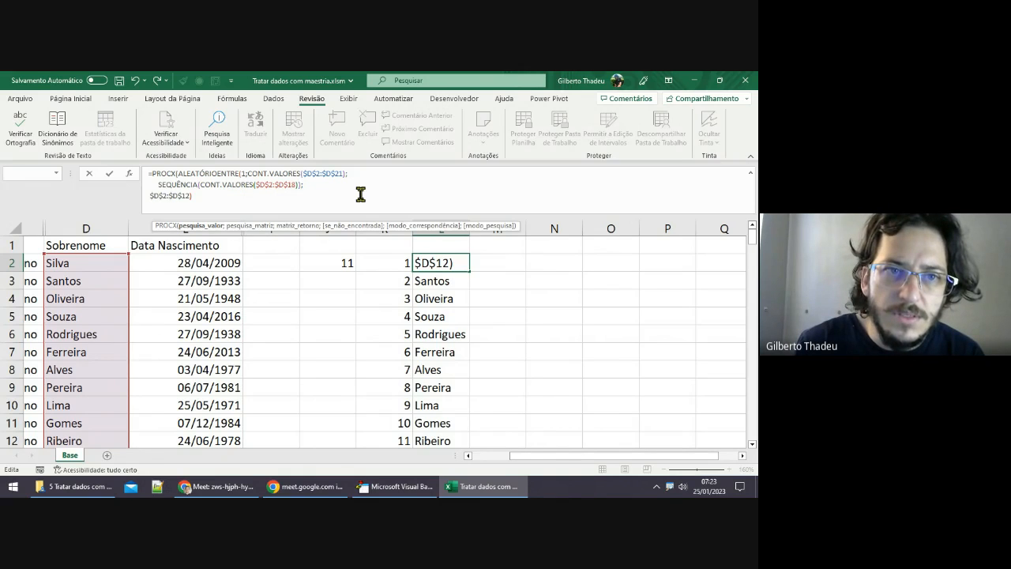
{"action": "key", "text": "Return"}
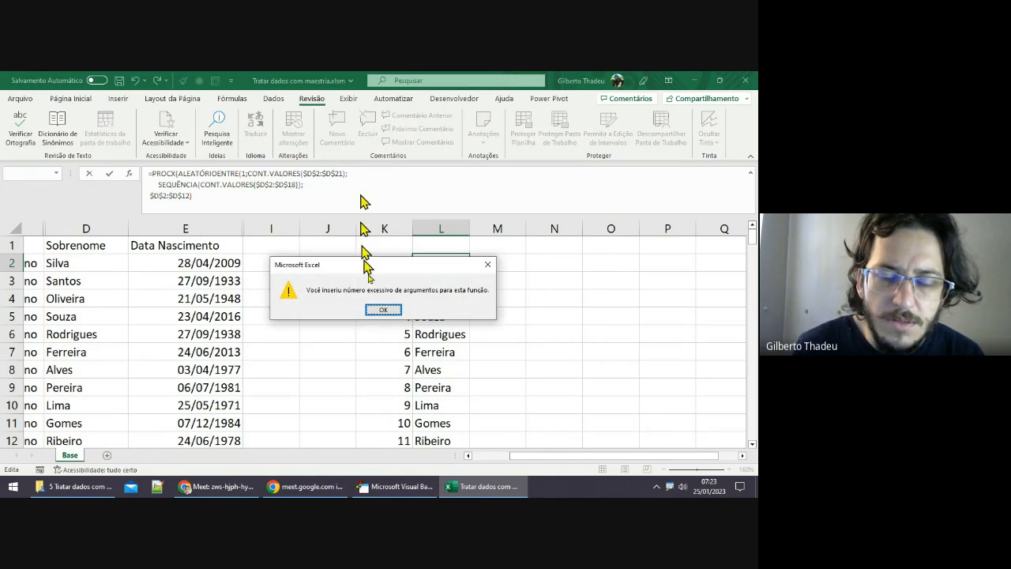
{"action": "left_click", "coordinate": [384, 310]}
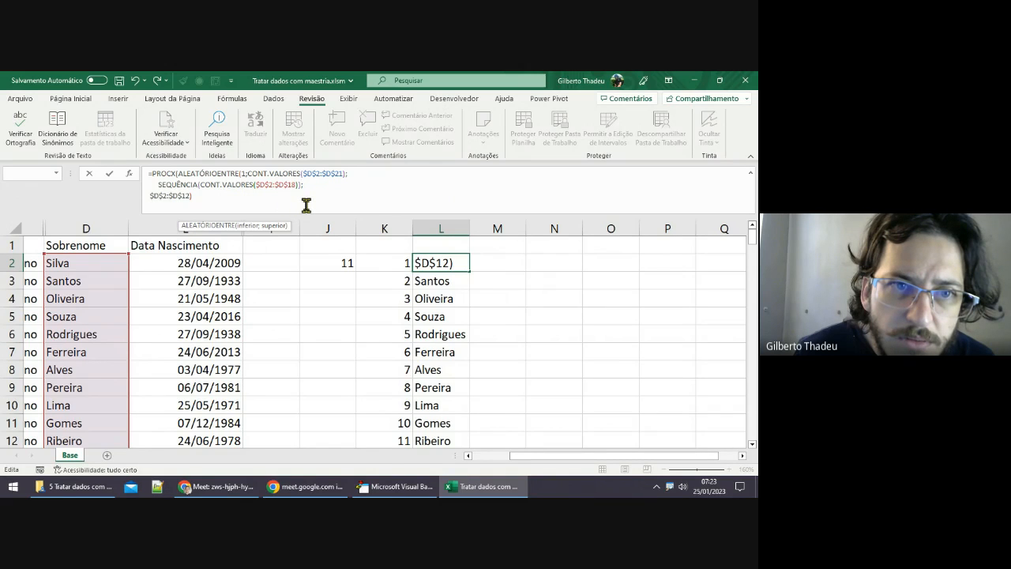
Step: Add the missing closing parenthesis of ALEATÓRIOENTRE after CONT.VALORES($D$2:$D$21) in L2 and confirm the formula
{"action": "left_click", "coordinate": [346, 176]}
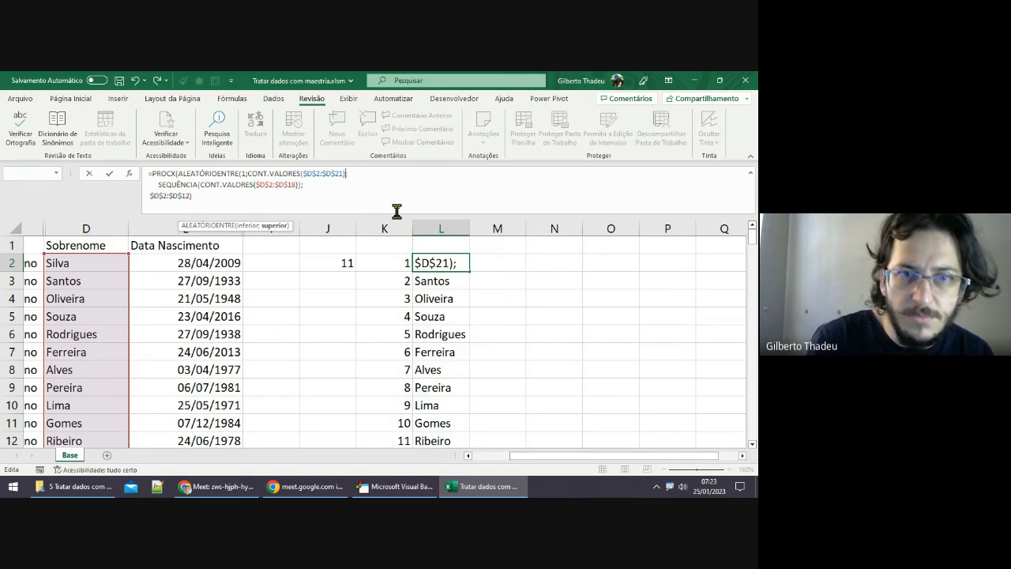
{"action": "type", "text": ")"}
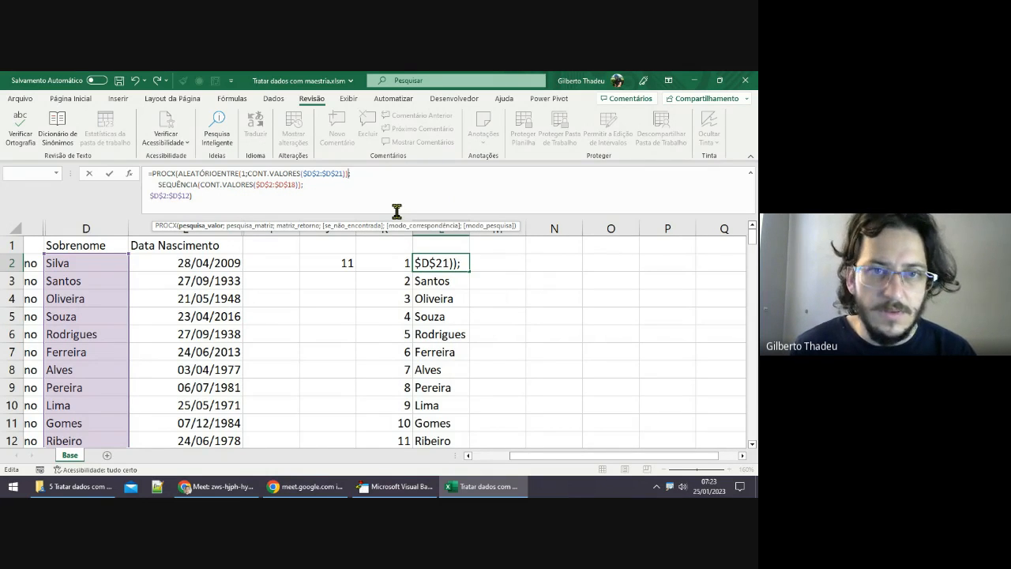
{"action": "left_click", "coordinate": [396, 212]}
{"action": "key", "text": "Return"}
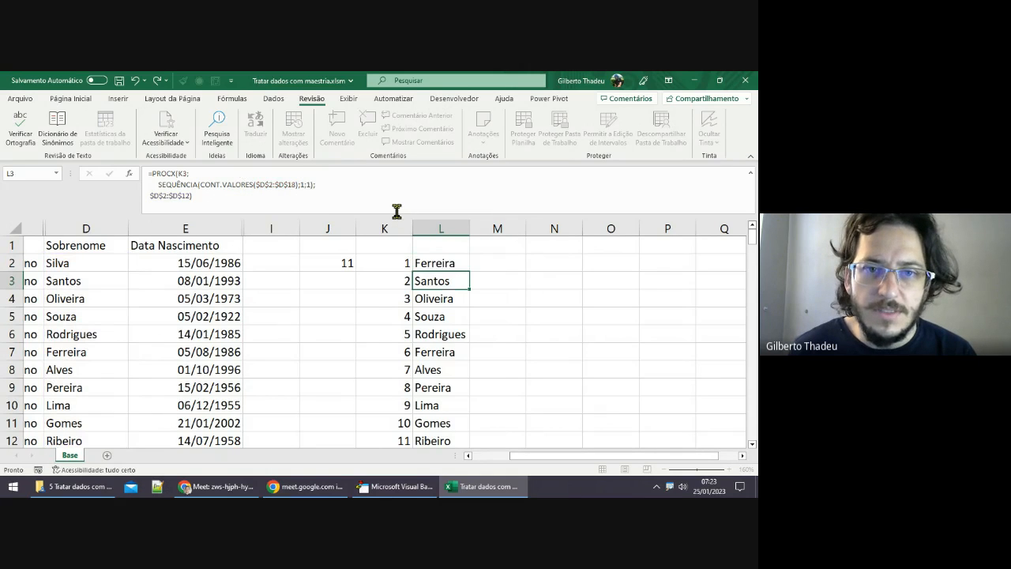
Step: Fill the L2 random surname formula down column L to row 12, re-entering it in L2 and filling again
{"action": "left_click", "coordinate": [454, 263]}
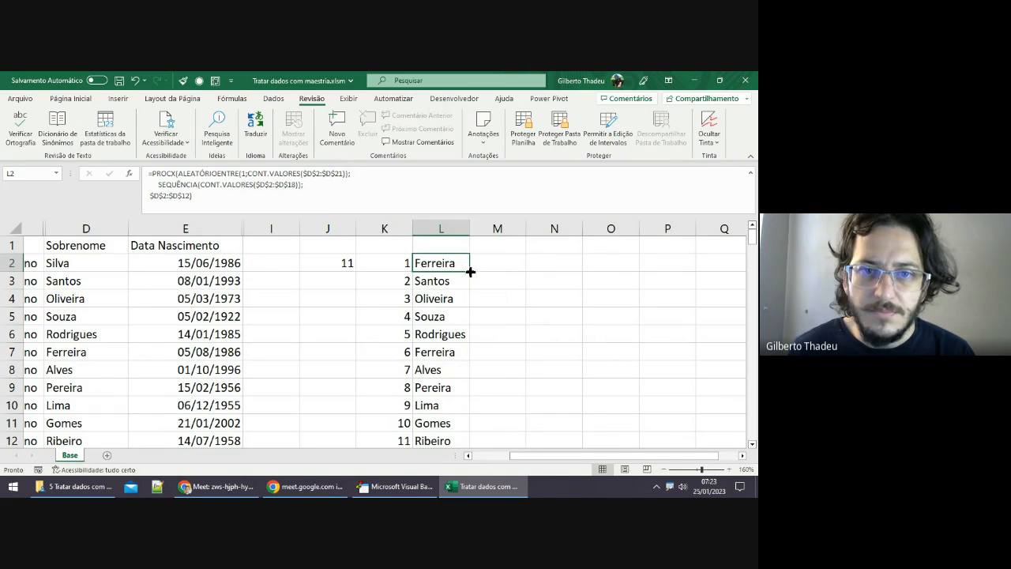
{"action": "double_click", "coordinate": [471, 272]}
{"action": "left_click", "coordinate": [439, 259]}
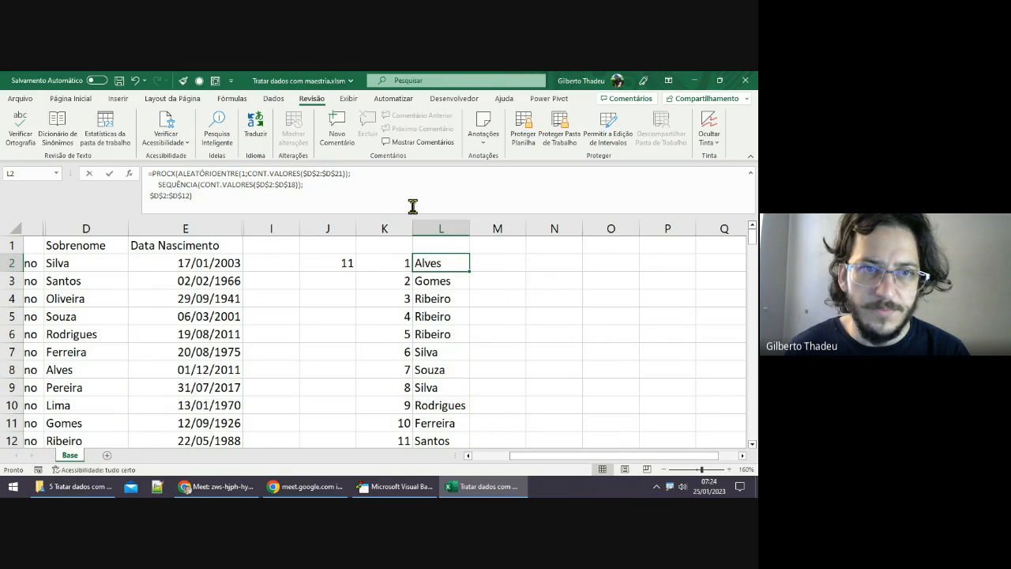
{"action": "left_click", "coordinate": [412, 204]}
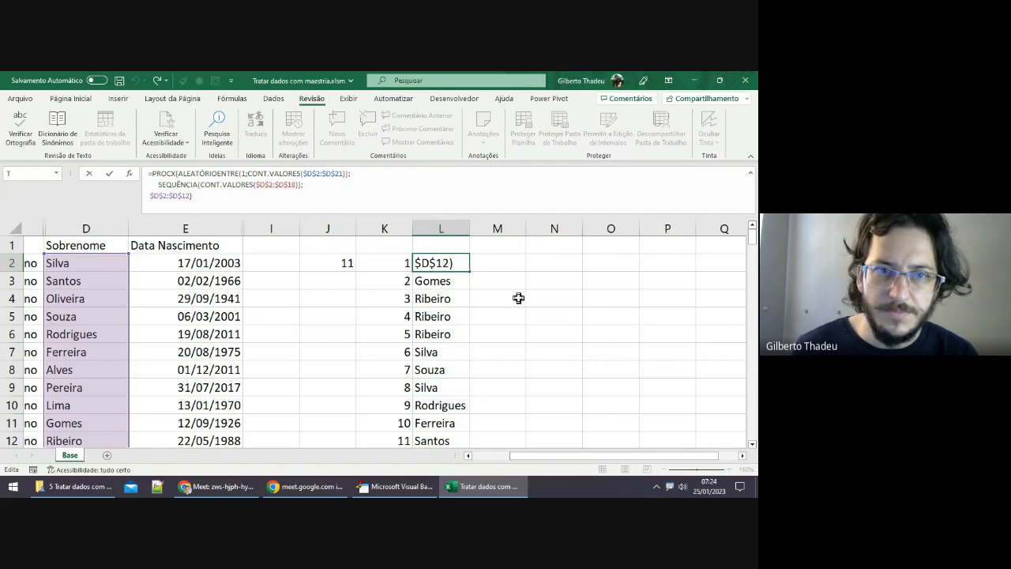
{"action": "key", "text": "Return"}
{"action": "left_click", "coordinate": [458, 266]}
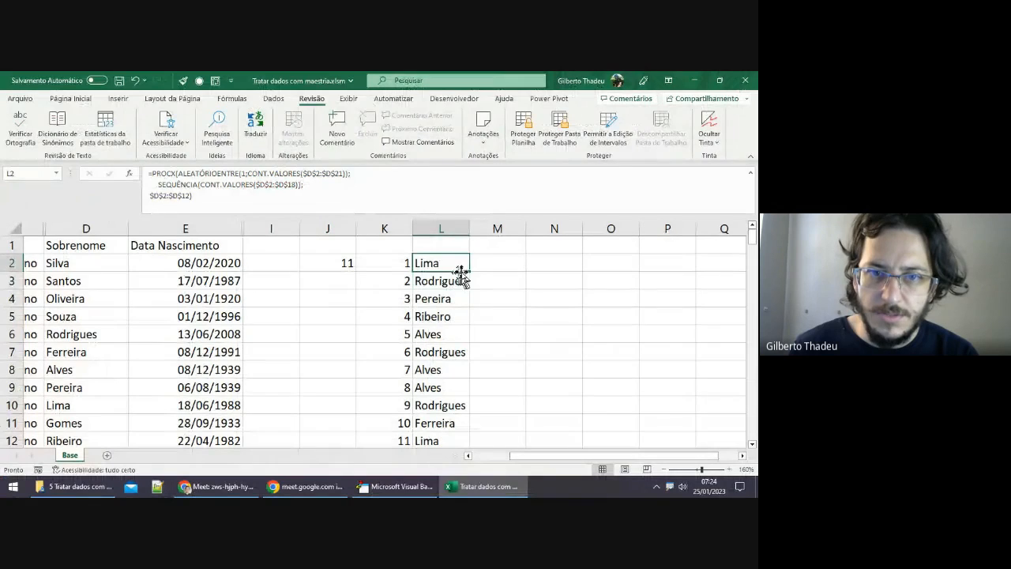
{"action": "double_click", "coordinate": [467, 272]}
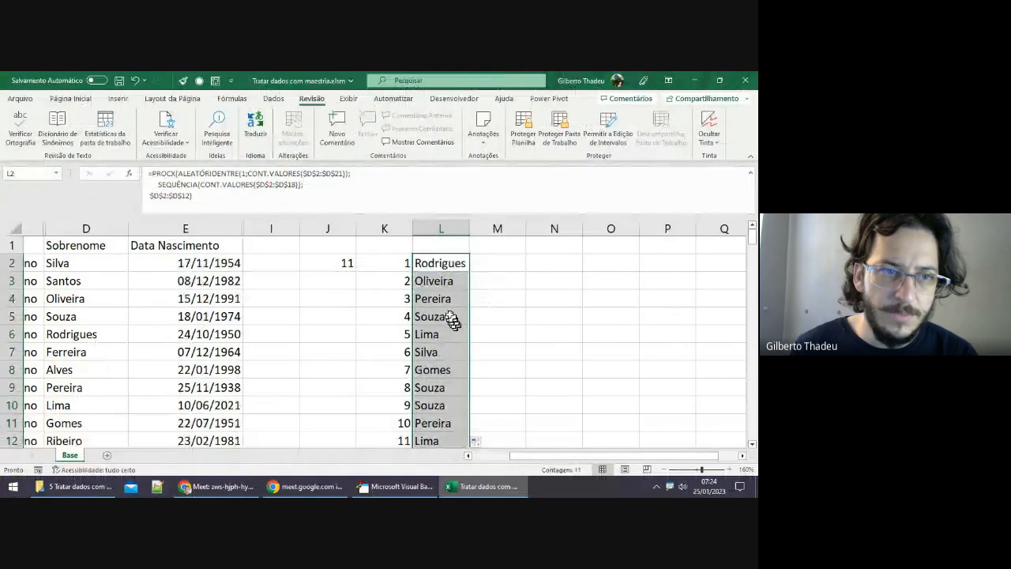
Step: Compare the random surnames in column L with the Sobrenome list and the rest of the table
{"action": "left_click", "coordinate": [50, 298]}
{"action": "left_click", "coordinate": [68, 351]}
{"action": "scroll", "coordinate": [124, 356], "scroll_direction": "down", "scroll_amount": 1}
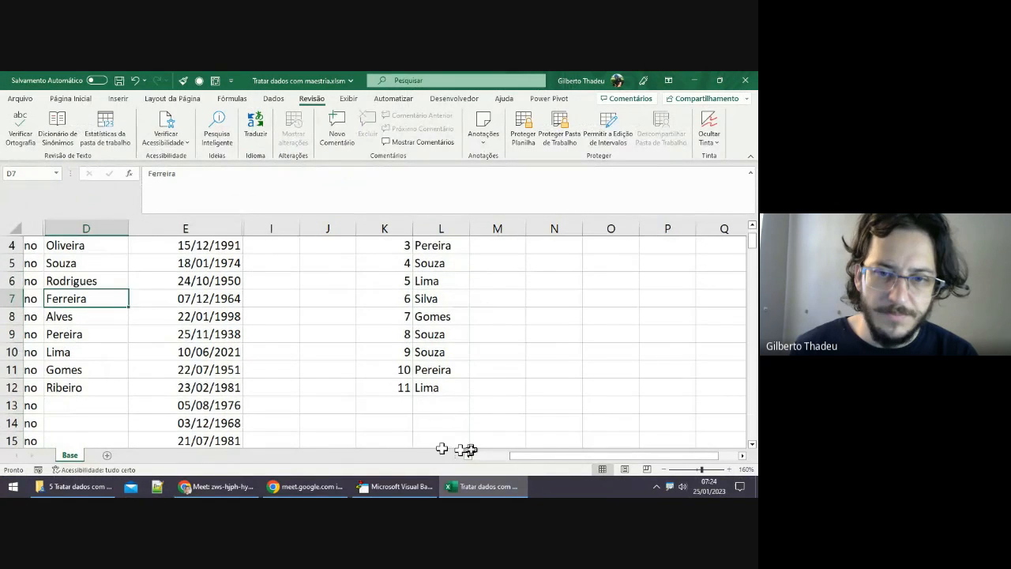
{"action": "scroll", "coordinate": [467, 450], "scroll_direction": "down", "scroll_amount": 2}
{"action": "left_click_drag", "start_coordinate": [513, 457], "coordinate": [483, 457]}
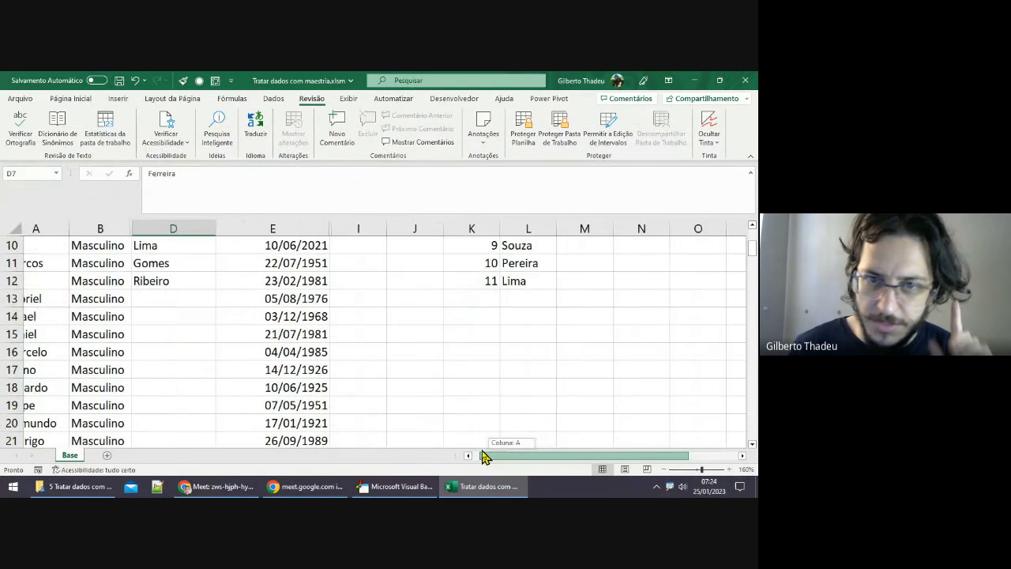
{"action": "scroll", "coordinate": [553, 355], "scroll_direction": "up", "scroll_amount": 3}
{"action": "left_click", "coordinate": [523, 300]}
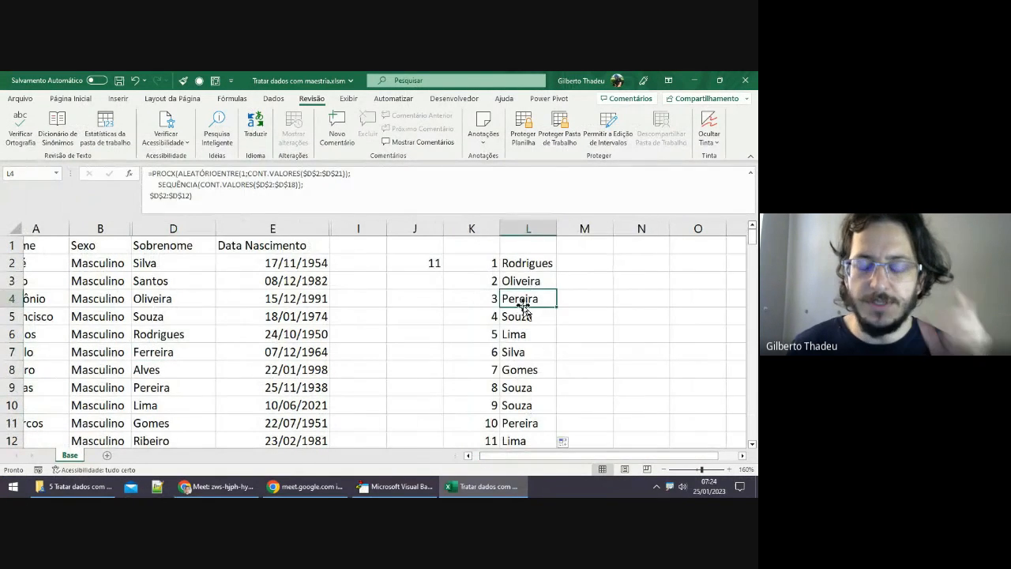
{"action": "left_click", "coordinate": [526, 267]}
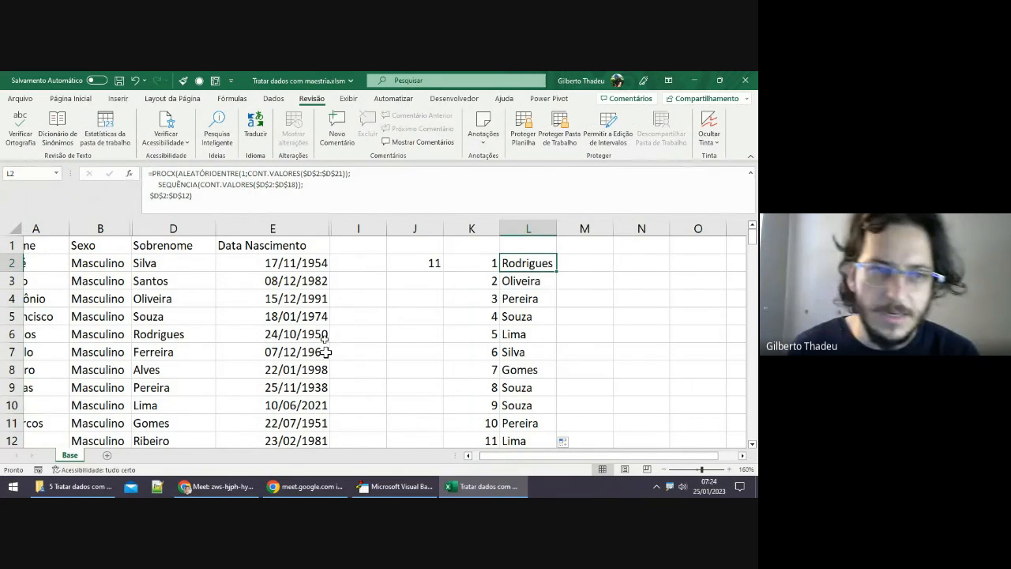
{"action": "left_click_drag", "start_coordinate": [500, 458], "coordinate": [478, 458]}
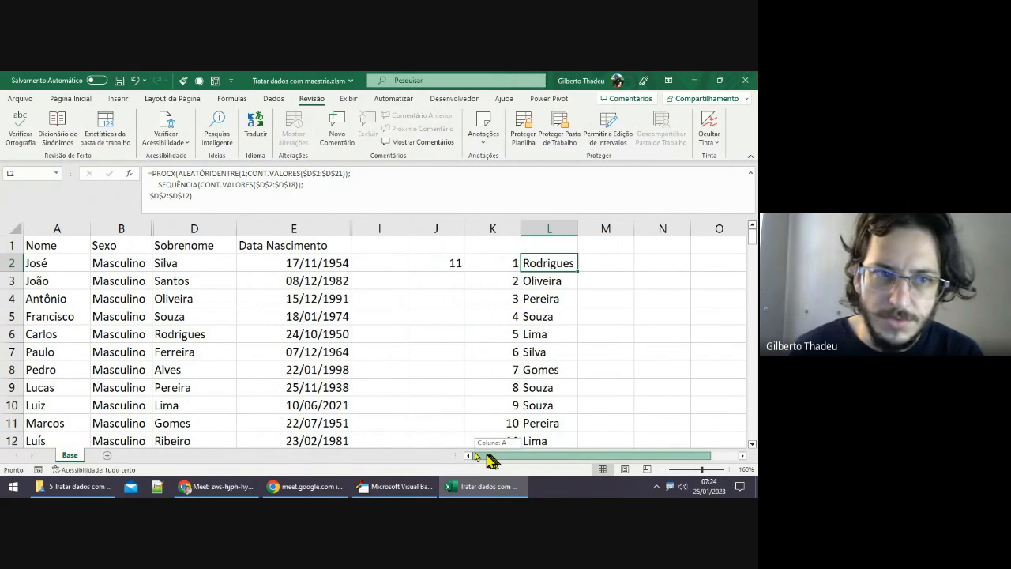
Step: Review the formulas from L2 down to L8, and re-enter the L8 formula to recalculate the random surnames
{"action": "left_click", "coordinate": [525, 268]}
{"action": "key", "text": "Down"}
{"action": "key", "text": "Down"}
{"action": "key", "text": "Down"}
{"action": "key", "text": "Down"}
{"action": "key", "text": "Down"}
{"action": "key", "text": "Down"}
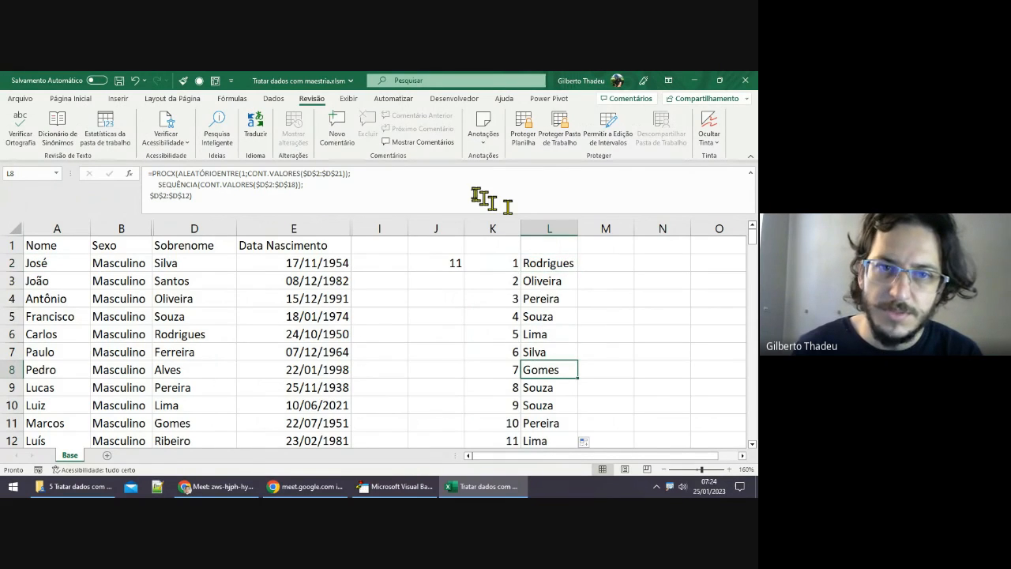
{"action": "left_click", "coordinate": [436, 198]}
{"action": "key", "text": "Return"}
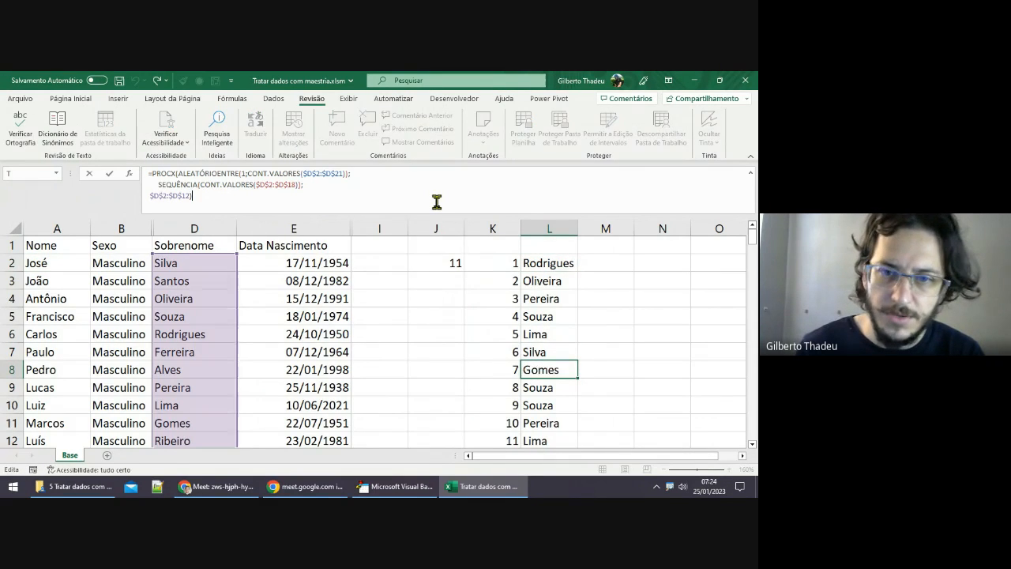
Step: Check the first names in column A against the random surname formula in L2 and the SEQUÊNCIA formula in K2
{"action": "left_click", "coordinate": [40, 263]}
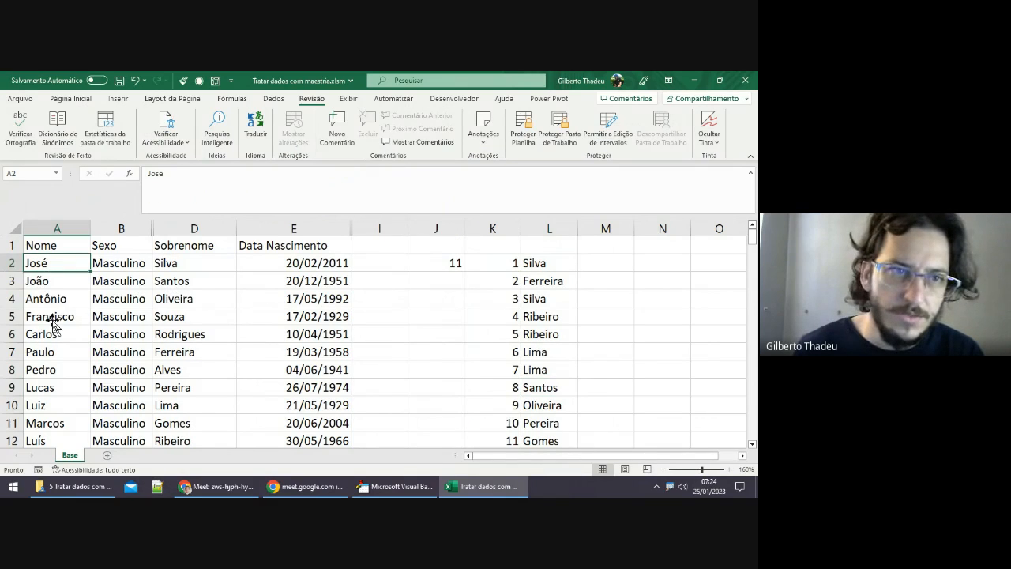
{"action": "left_click", "coordinate": [49, 317]}
{"action": "left_click", "coordinate": [59, 384]}
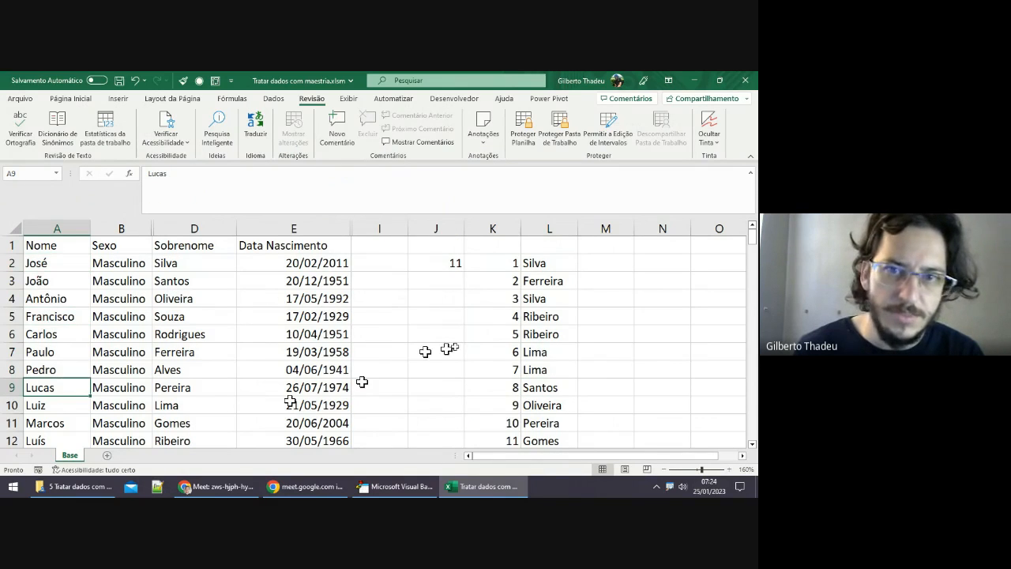
{"action": "left_click", "coordinate": [538, 264]}
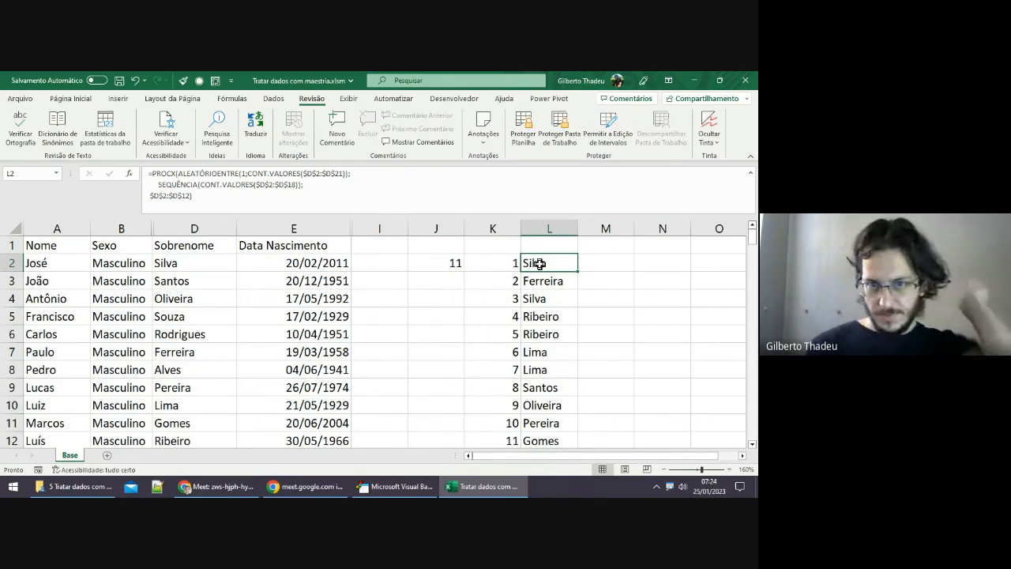
{"action": "left_click", "coordinate": [496, 263]}
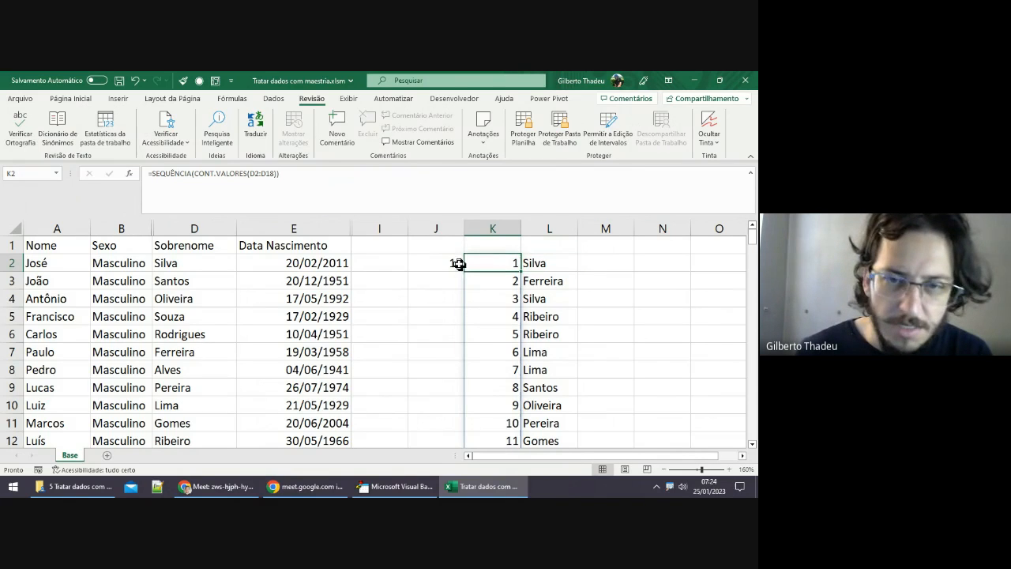
Step: Prefix the L2 random surname formula with A2&" "& so it joins the first name, a space and the surname
{"action": "left_click", "coordinate": [538, 264]}
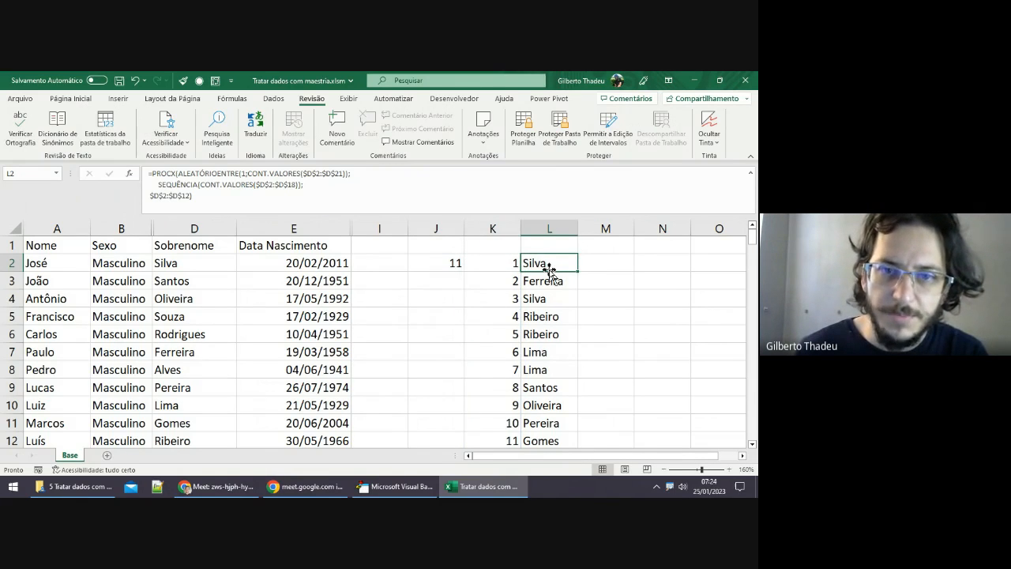
{"action": "left_click", "coordinate": [155, 172]}
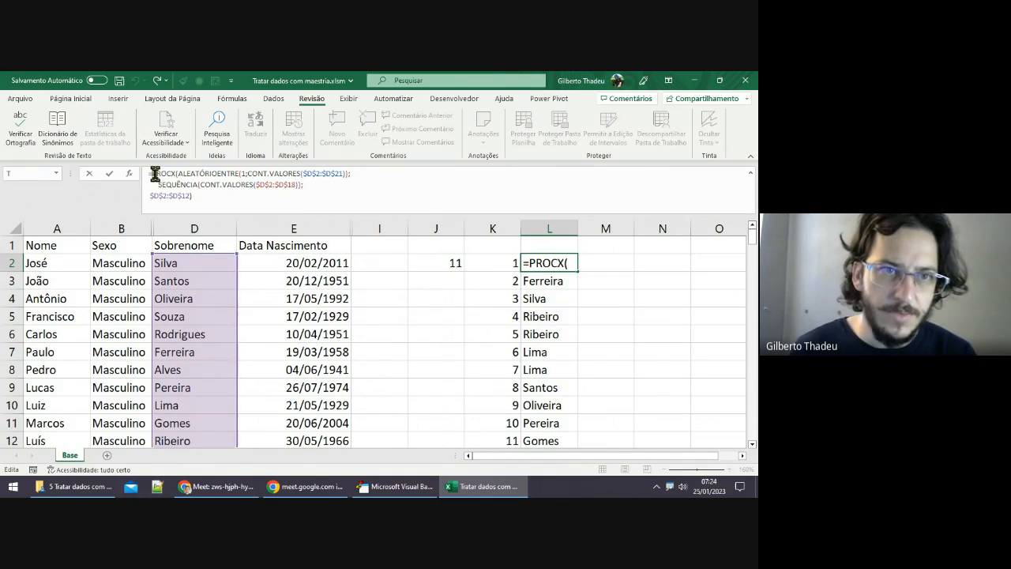
{"action": "left_click", "coordinate": [55, 265]}
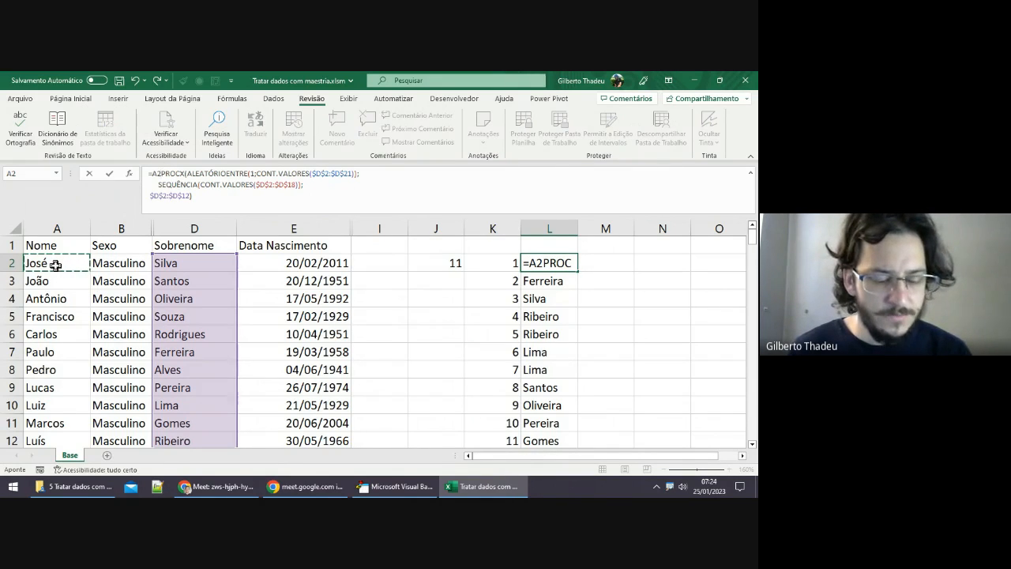
{"action": "type", "text": "&\""}
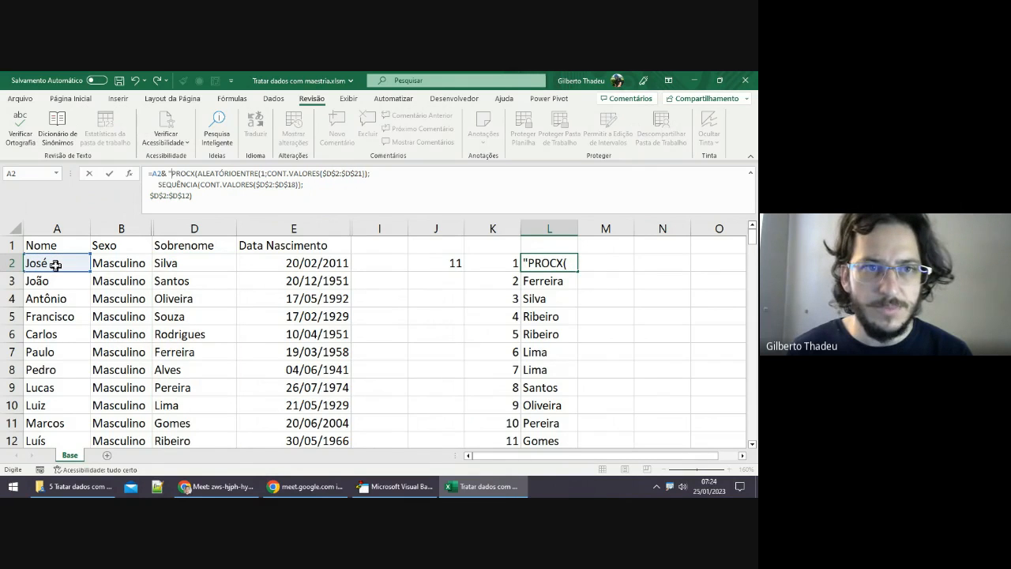
{"action": "type", "text": " \""}
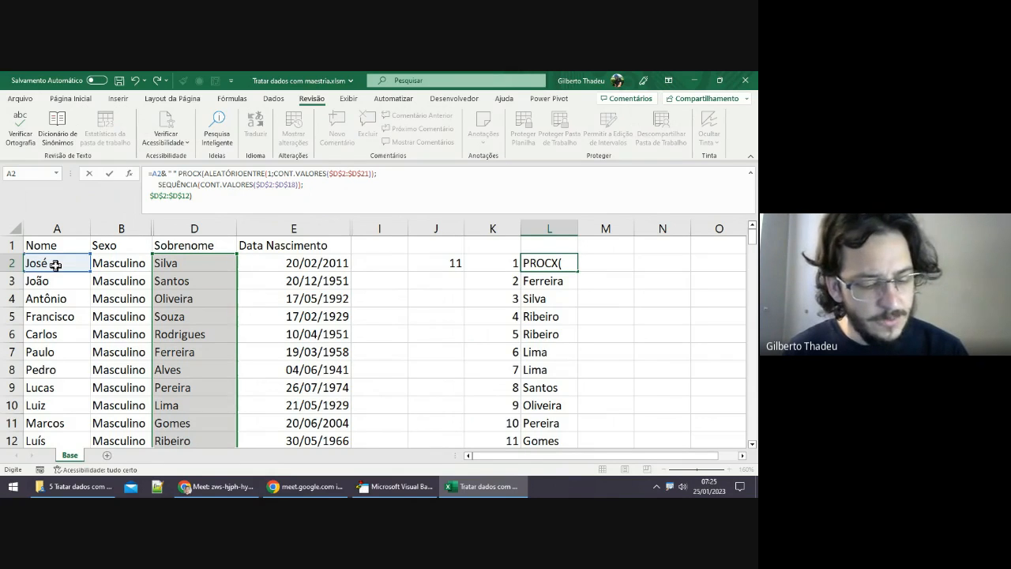
{"action": "type", "text": " &"}
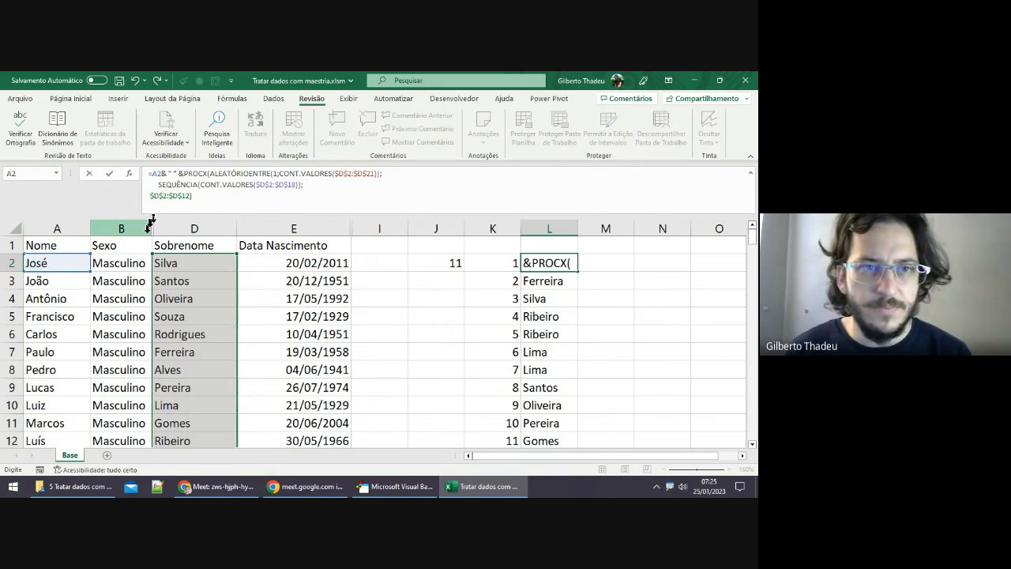
{"action": "left_click_drag", "start_coordinate": [187, 173], "coordinate": [214, 194]}
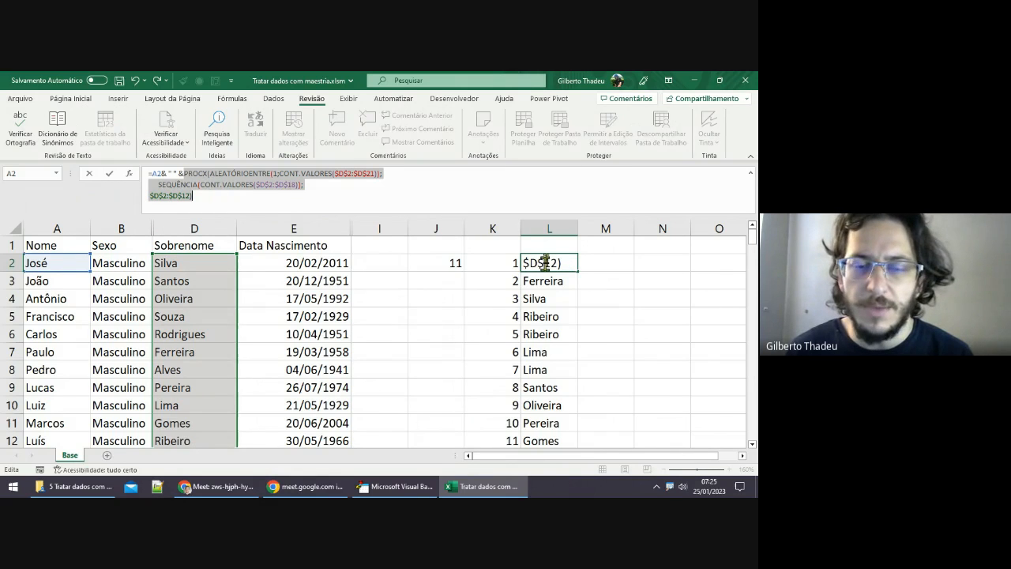
{"action": "left_click", "coordinate": [250, 202]}
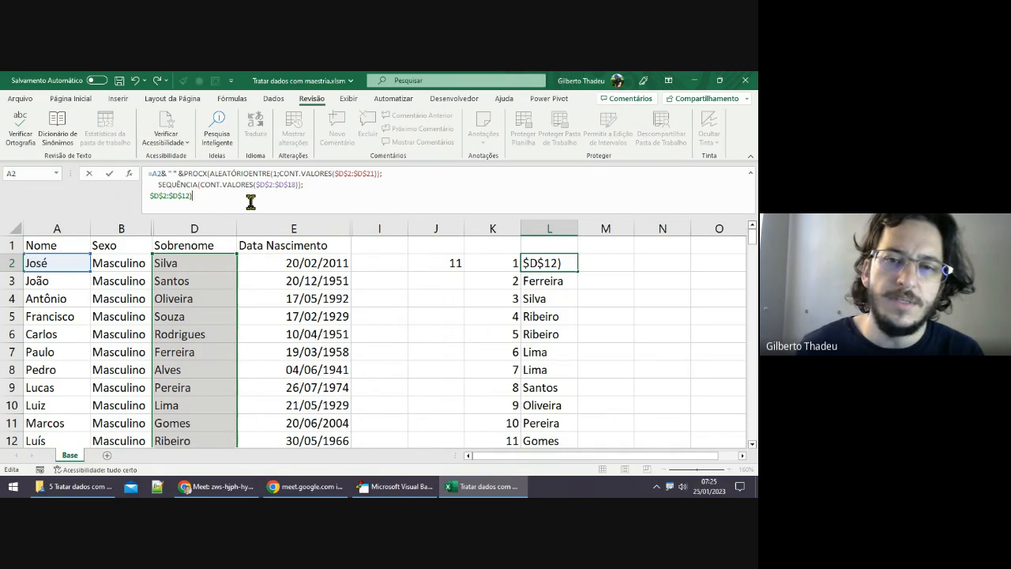
{"action": "key", "text": "Return"}
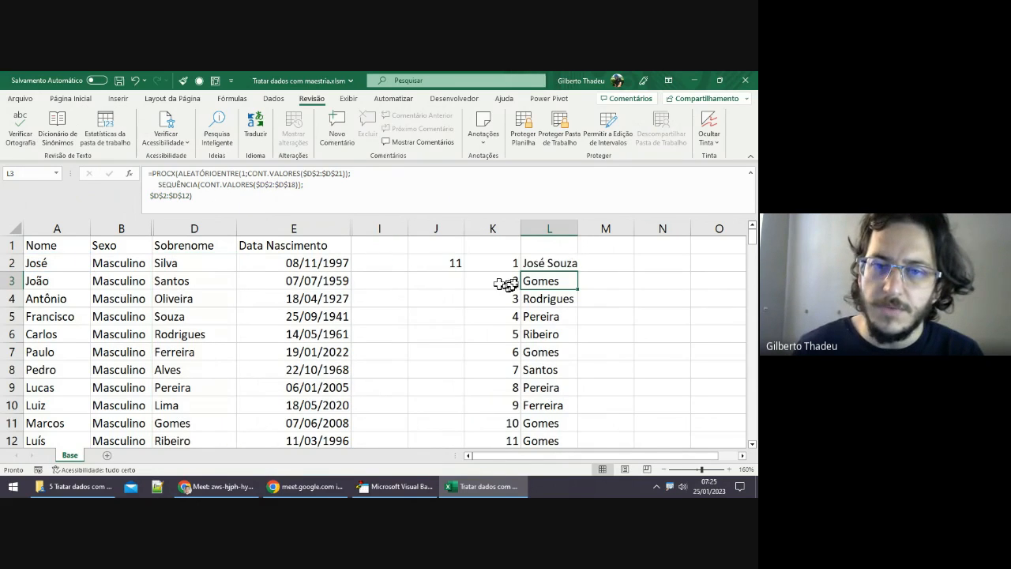
Step: Fill the L2 full-name formula down column L to row 12 and check the copied formula in L11
{"action": "left_click", "coordinate": [571, 268]}
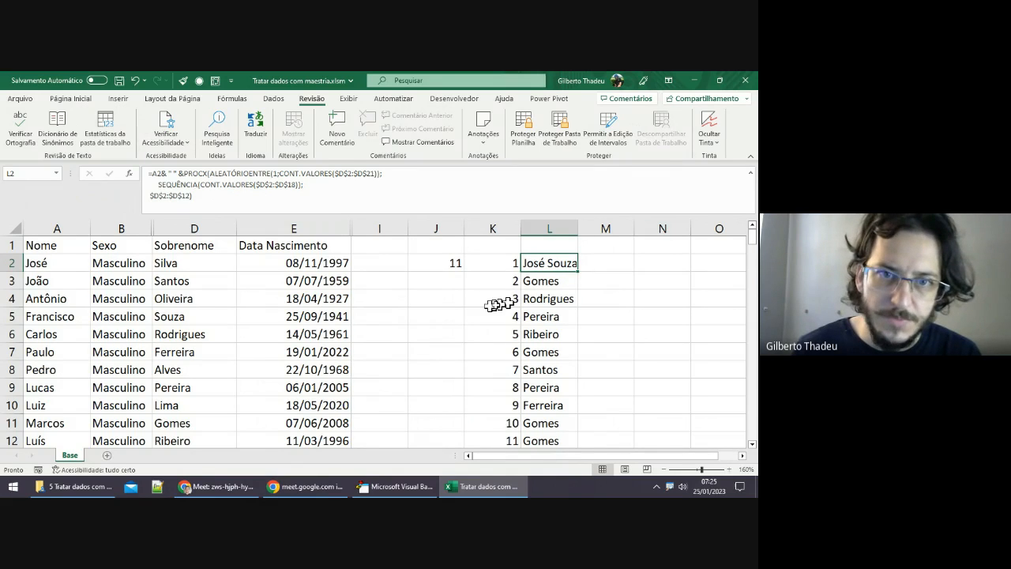
{"action": "left_click", "coordinate": [382, 261]}
{"action": "left_click", "coordinate": [571, 266]}
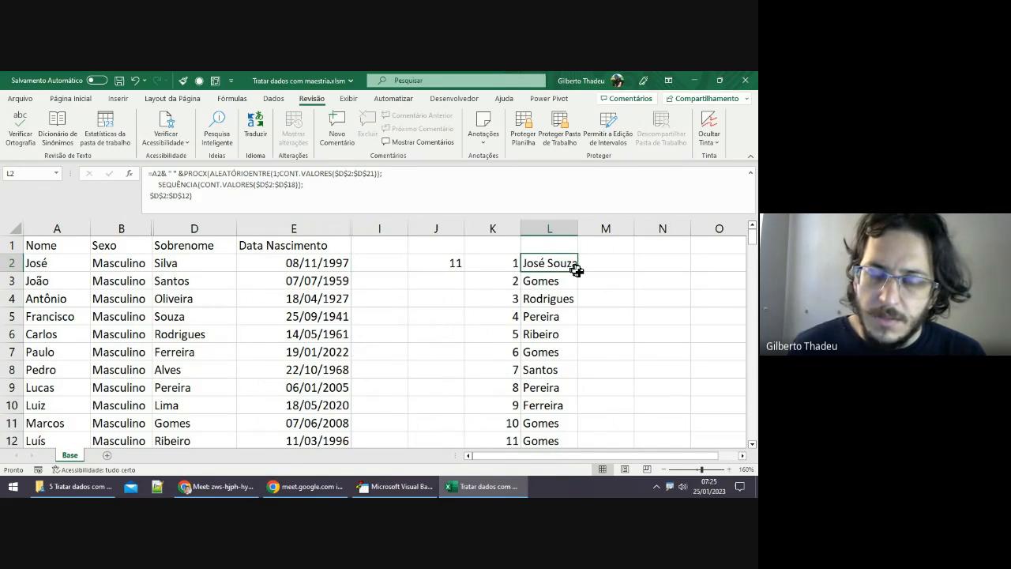
{"action": "double_click", "coordinate": [579, 272]}
{"action": "scroll", "coordinate": [605, 323], "scroll_direction": "down", "scroll_amount": 2}
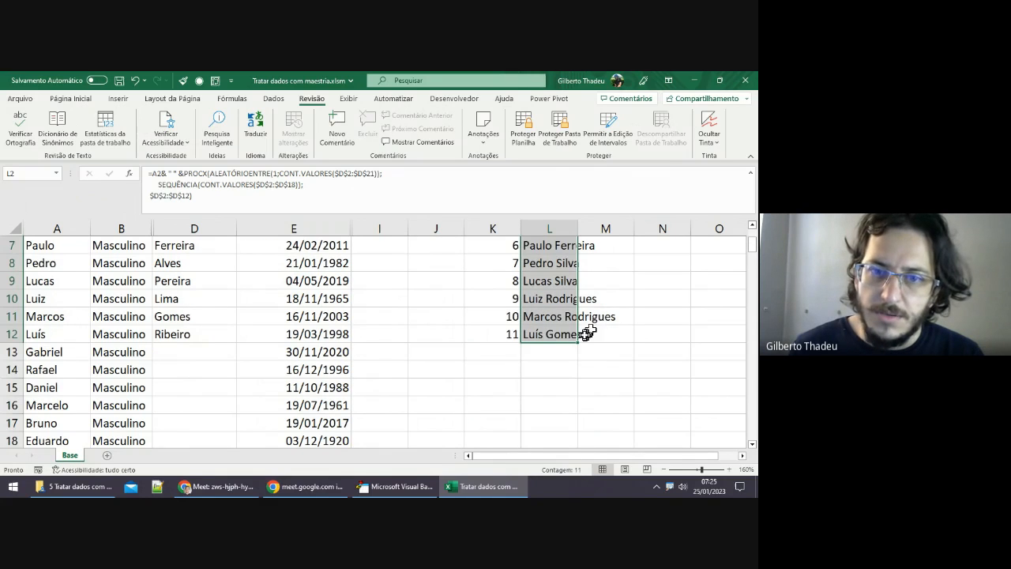
{"action": "left_click", "coordinate": [553, 317]}
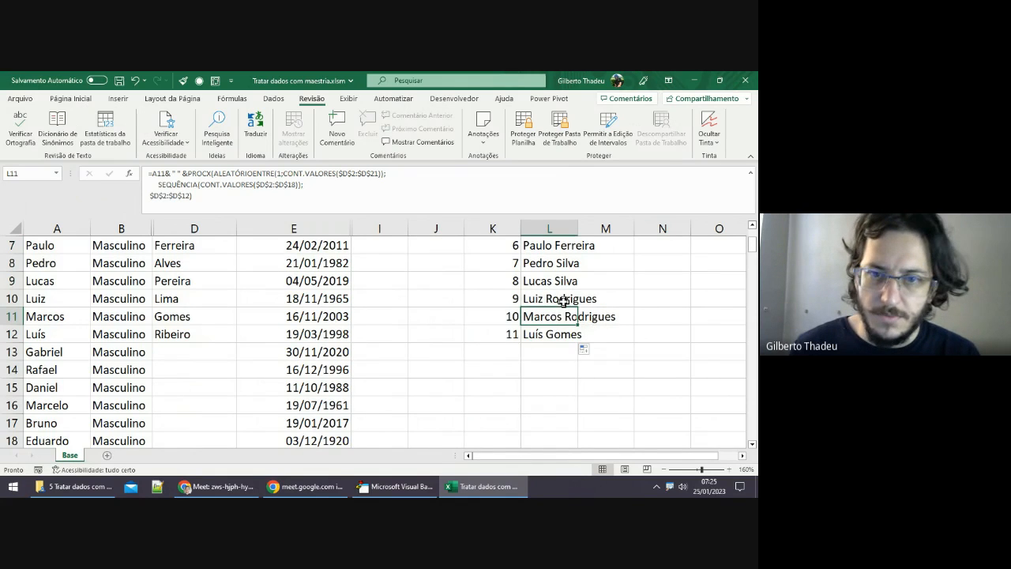
{"action": "scroll", "coordinate": [557, 324], "scroll_direction": "up", "scroll_amount": 2}
{"action": "left_click", "coordinate": [540, 263]}
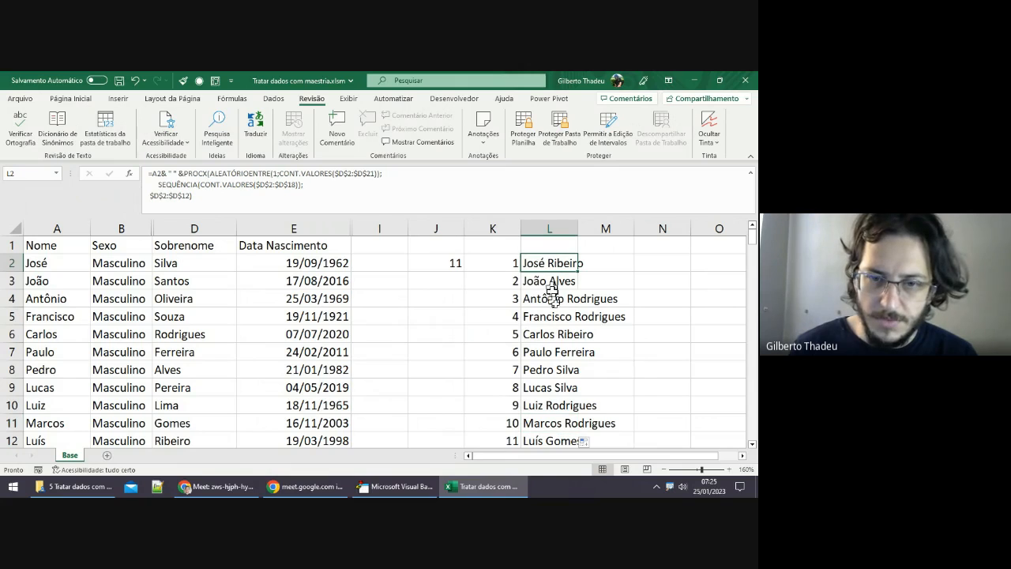
Step: Select the range L2:L121, extending from the table's last data row up to the first full-name formula
{"action": "key", "text": "Left"}
{"action": "key", "text": "Left"}
{"action": "key", "text": "Left"}
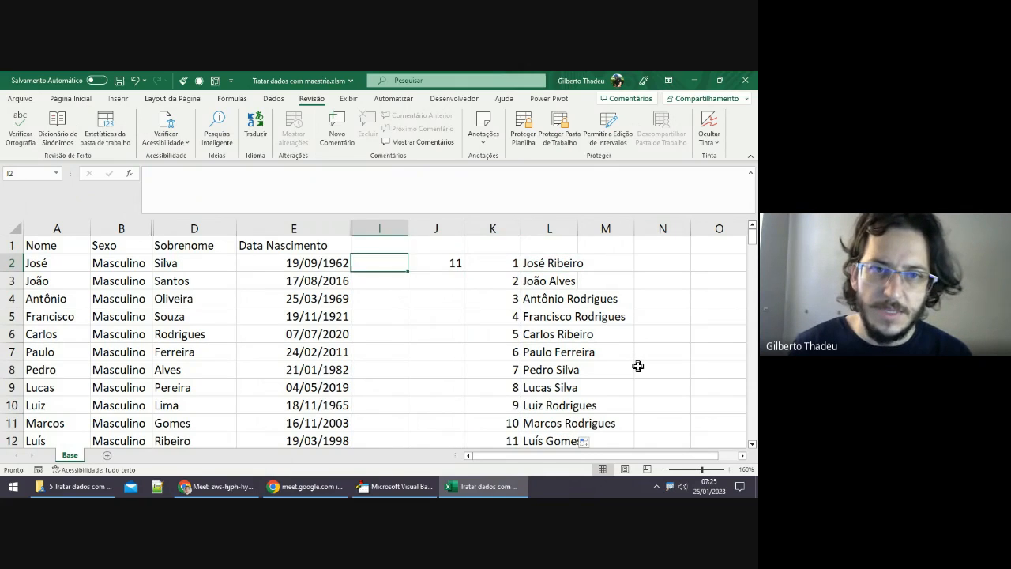
{"action": "key", "text": "Left"}
{"action": "key", "text": "ctrl+Down"}
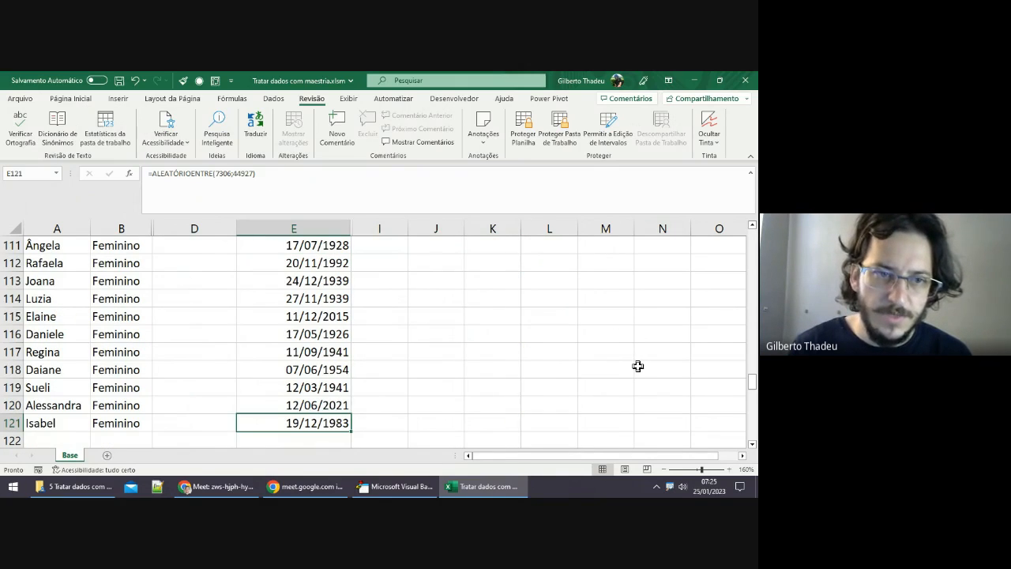
{"action": "key", "text": "Left"}
{"action": "key", "text": "Left"}
{"action": "key", "text": "Left"}
{"action": "key", "text": "Right"}
{"action": "key", "text": "Right"}
{"action": "key", "text": "Right"}
{"action": "key", "text": "Right"}
{"action": "key", "text": "Right"}
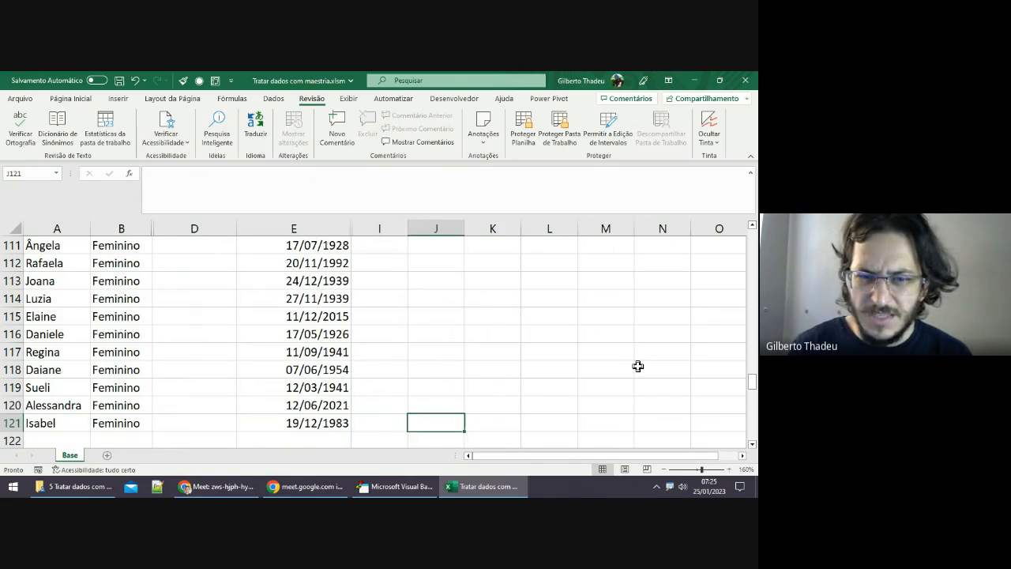
{"action": "key", "text": "Right"}
{"action": "key", "text": "Right"}
{"action": "key", "text": "Right"}
{"action": "key", "text": "Left"}
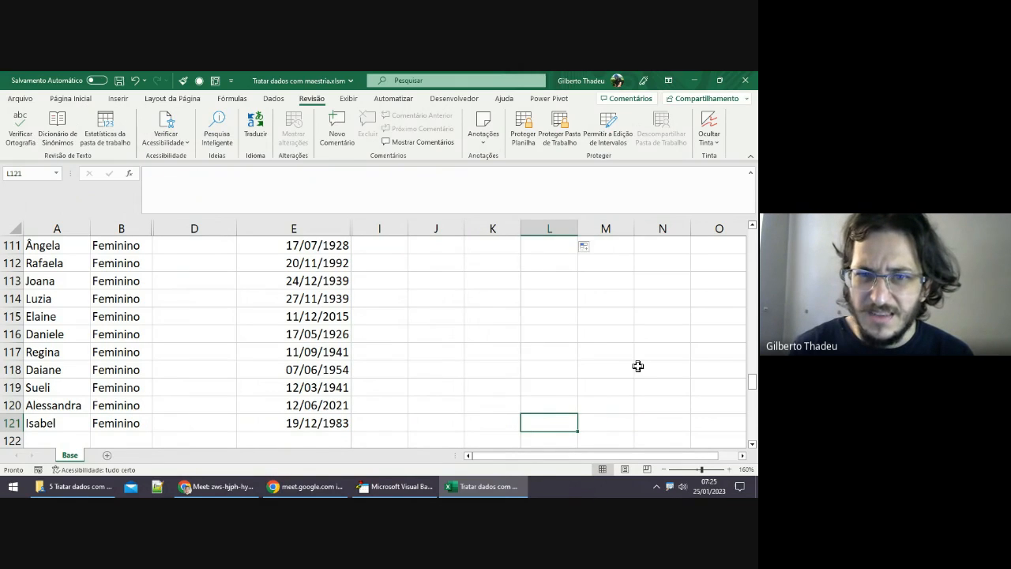
{"action": "key", "text": "ctrl+shift+Up"}
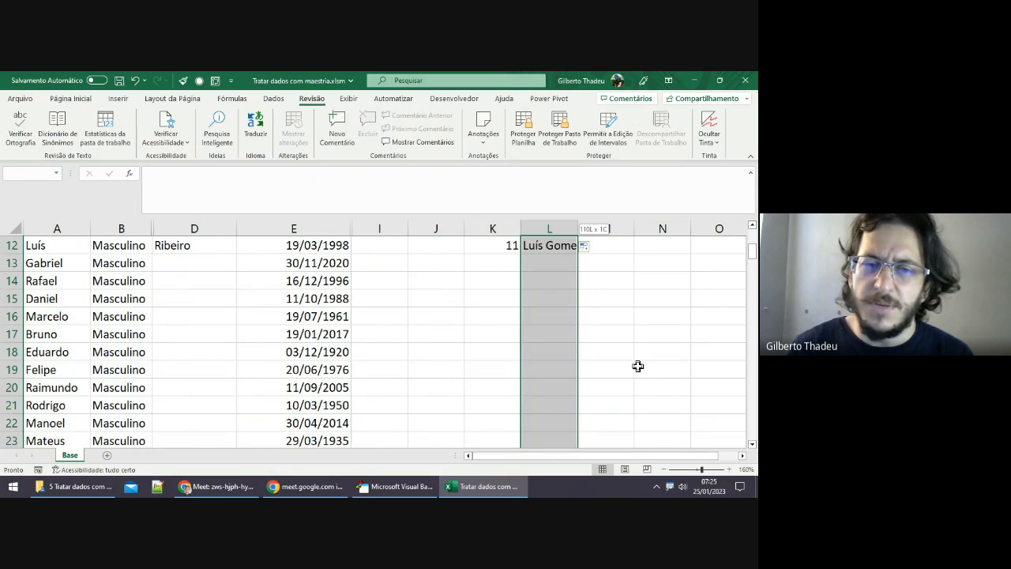
{"action": "key", "text": "shift+Up"}
{"action": "key", "text": "shift+Up"}
{"action": "key", "text": "shift+Up"}
{"action": "key", "text": "shift+Up"}
{"action": "key", "text": "shift+Up"}
{"action": "key", "text": "shift+Up"}
{"action": "key", "text": "shift+Up"}
{"action": "key", "text": "shift+Up"}
{"action": "key", "text": "shift+Up"}
{"action": "key", "text": "shift+Up"}
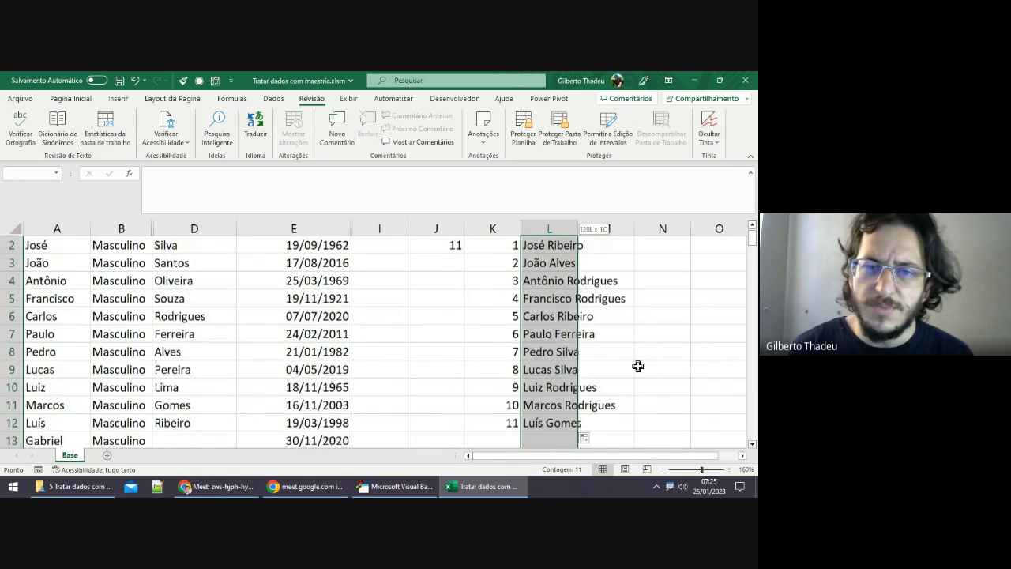
{"action": "key", "text": "ctrl+c"}
{"action": "key", "text": "ctrl+v"}
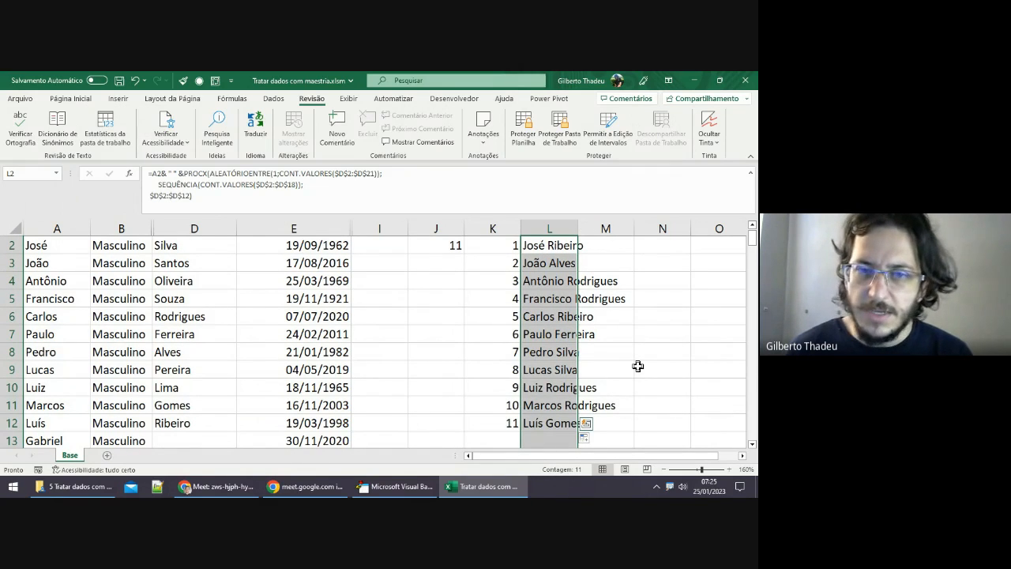
{"action": "key", "text": "Escape"}
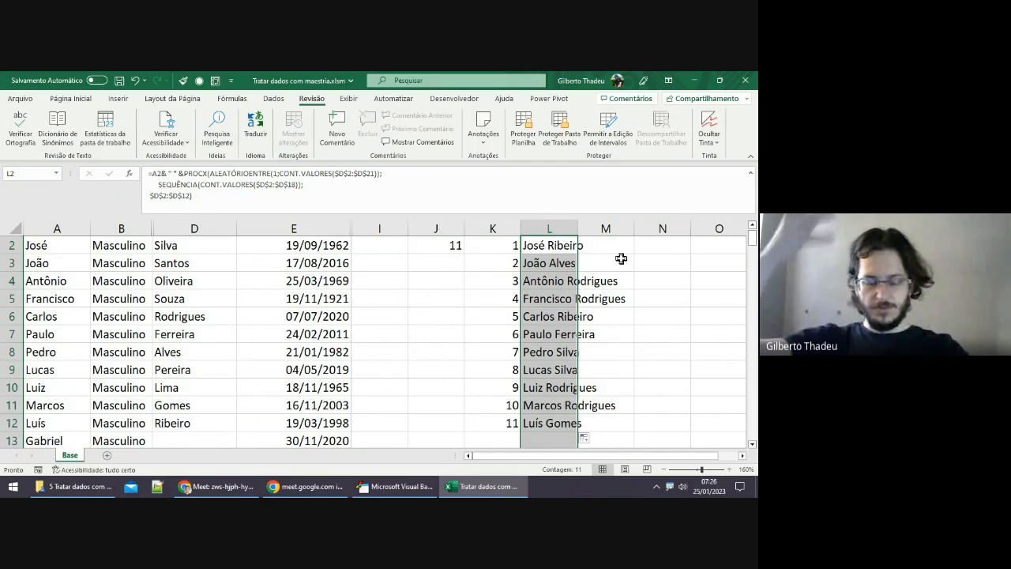
Step: Step the active cell through the selection and back to L2, and enter its full-name formula in all of L2:L121
{"action": "key", "text": "Return"}
{"action": "key", "text": "Return"}
{"action": "key", "text": "Return"}
{"action": "key", "text": "Return"}
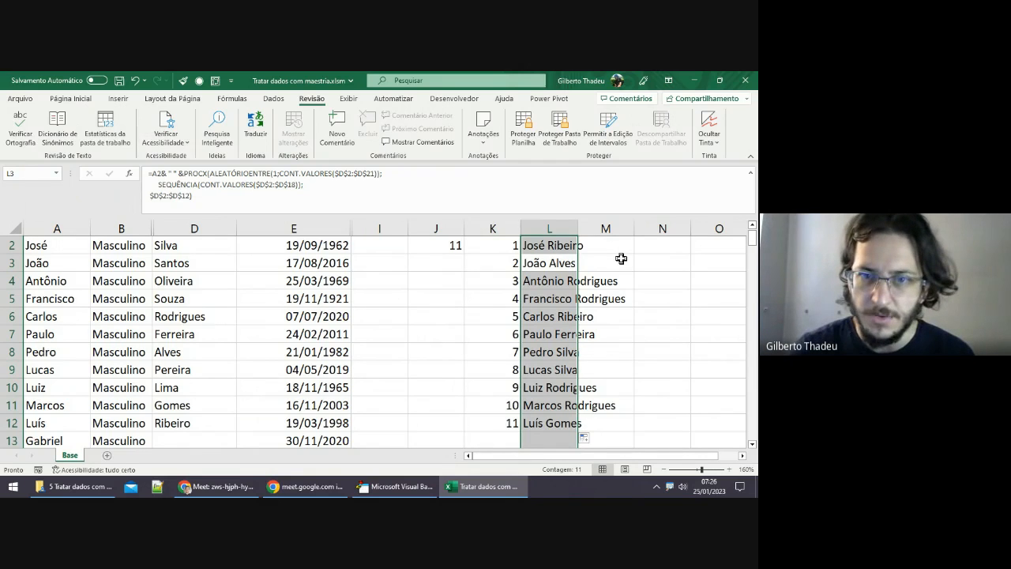
{"action": "key", "text": "Return"}
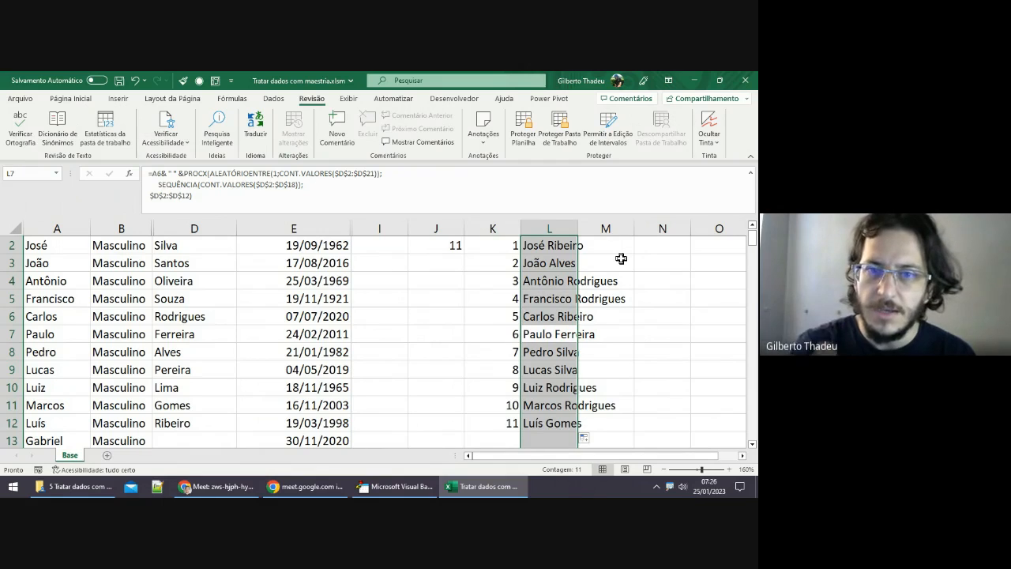
{"action": "key", "text": "Return"}
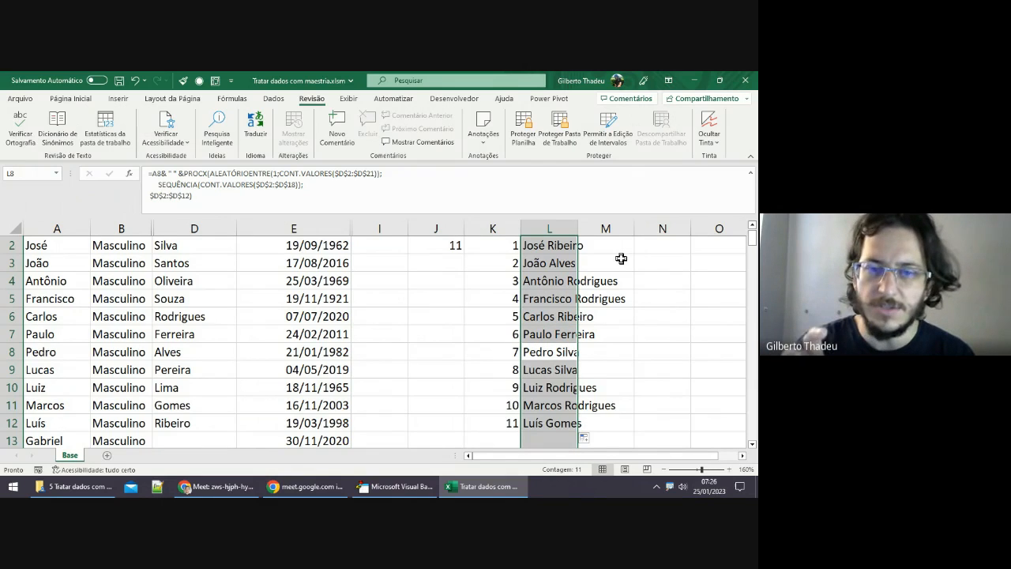
{"action": "key", "text": "shift+Return"}
{"action": "key", "text": "shift+Return"}
{"action": "key", "text": "shift+Return"}
{"action": "key", "text": "shift+Return"}
{"action": "key", "text": "shift+Return"}
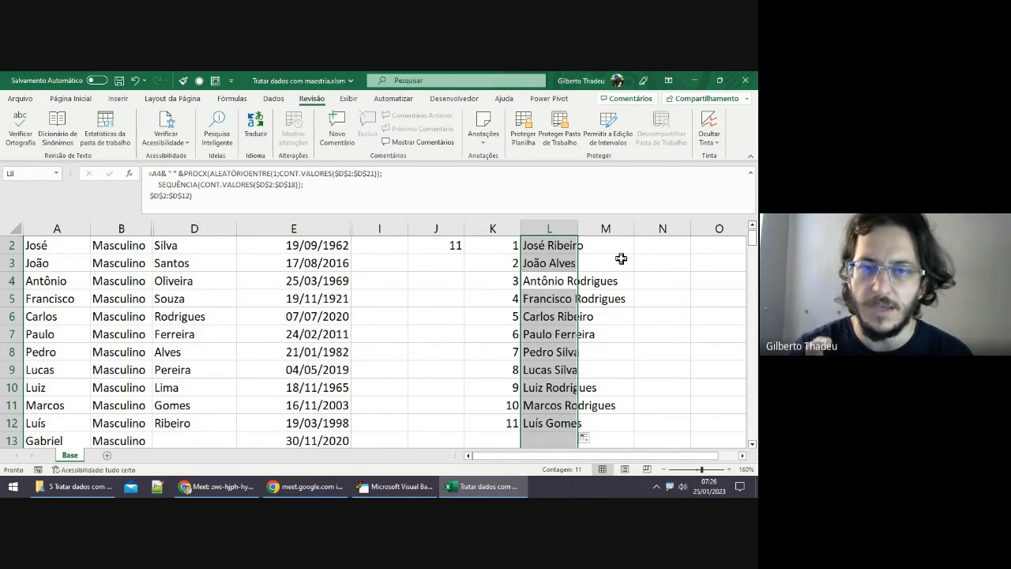
{"action": "key", "text": "shift+Return"}
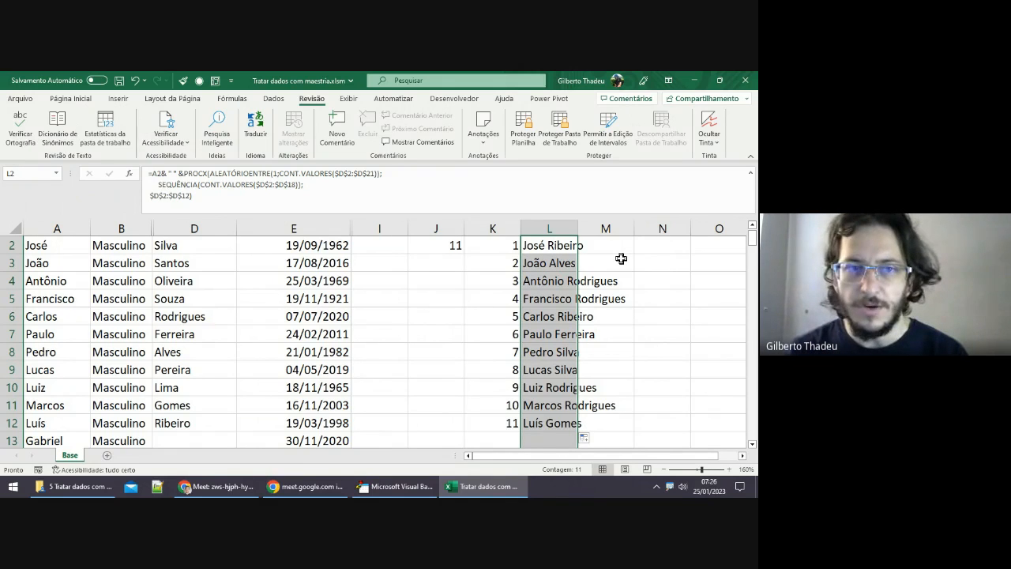
{"action": "key", "text": "F2"}
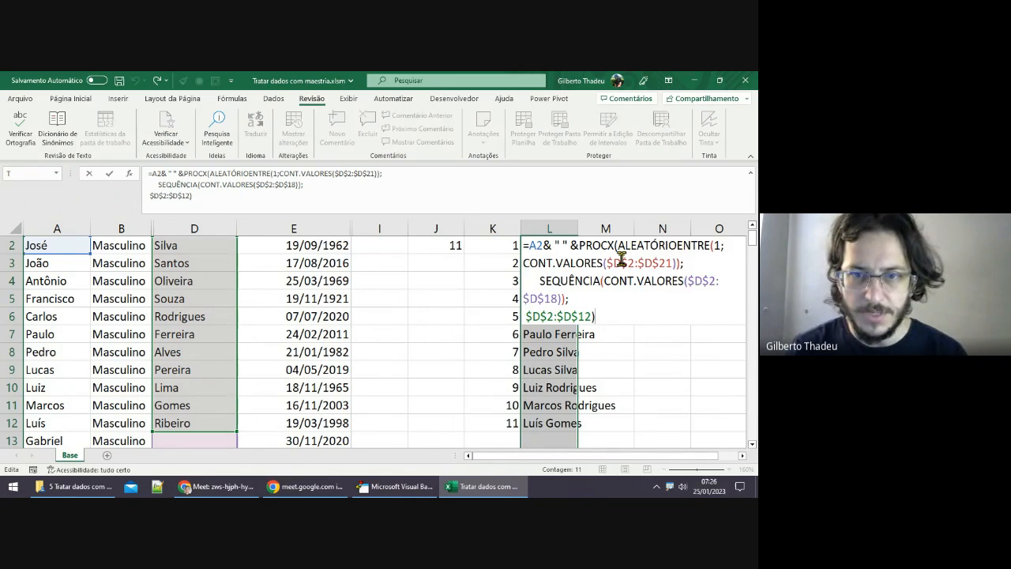
{"action": "key", "text": "ctrl+Return"}
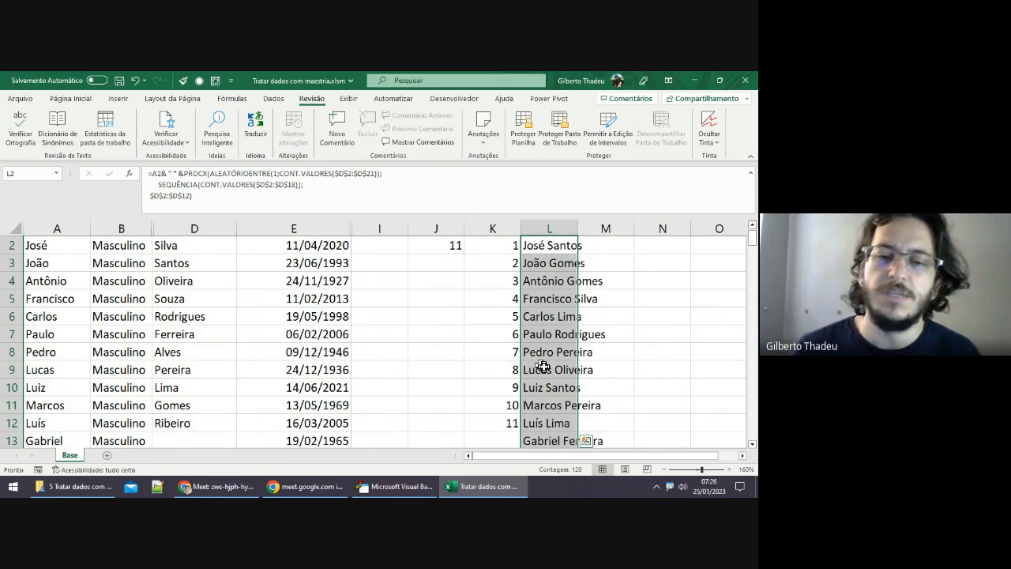
Step: Review the generated full names down to the end of column L, and re-enter the L2 formula to recalculate them
{"action": "scroll", "coordinate": [543, 367], "scroll_direction": "down", "scroll_amount": 14}
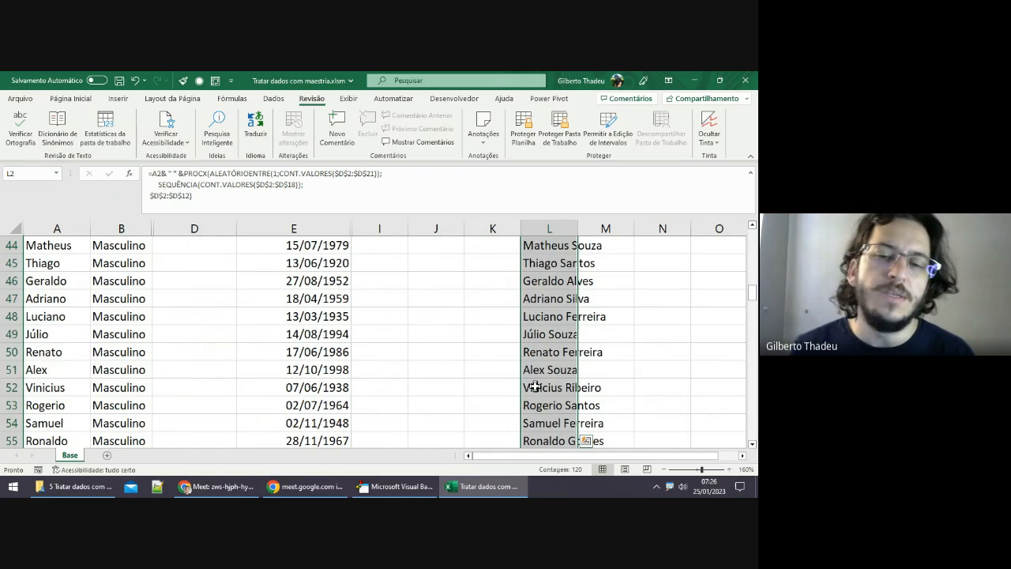
{"action": "scroll", "coordinate": [534, 386], "scroll_direction": "down", "scroll_amount": 20}
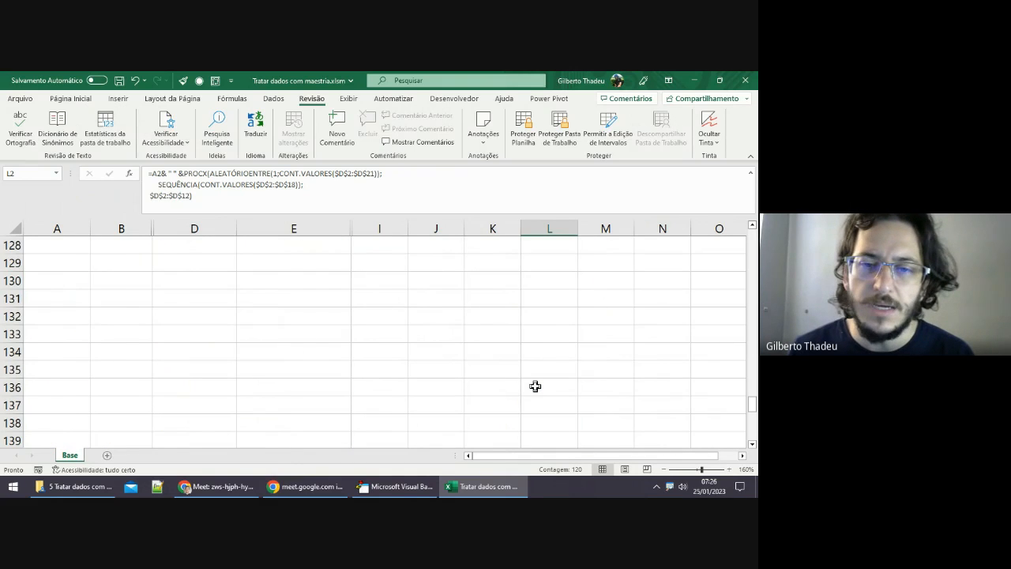
{"action": "scroll", "coordinate": [534, 386], "scroll_direction": "up", "scroll_amount": 7}
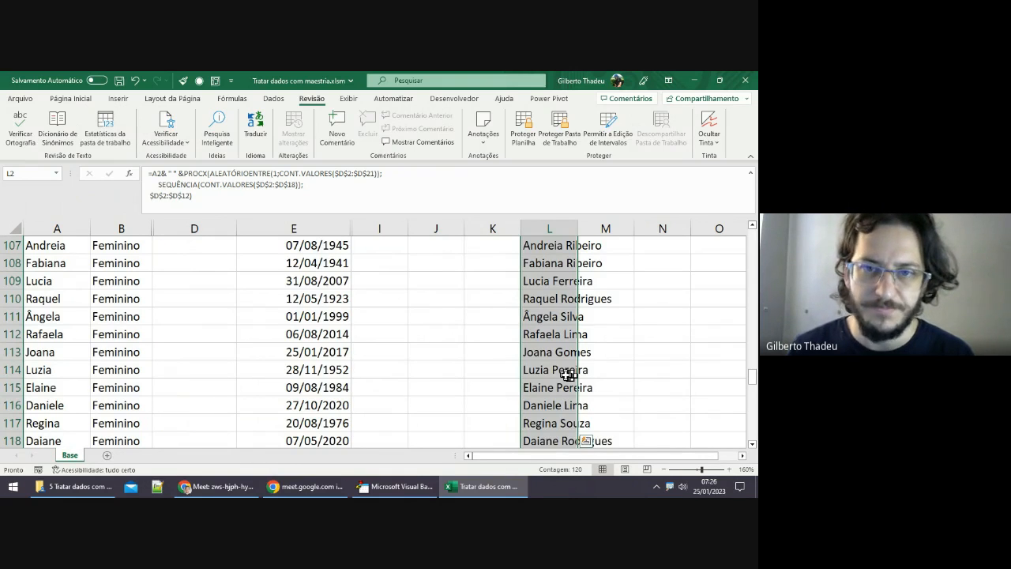
{"action": "scroll", "coordinate": [568, 375], "scroll_direction": "up", "scroll_amount": 20}
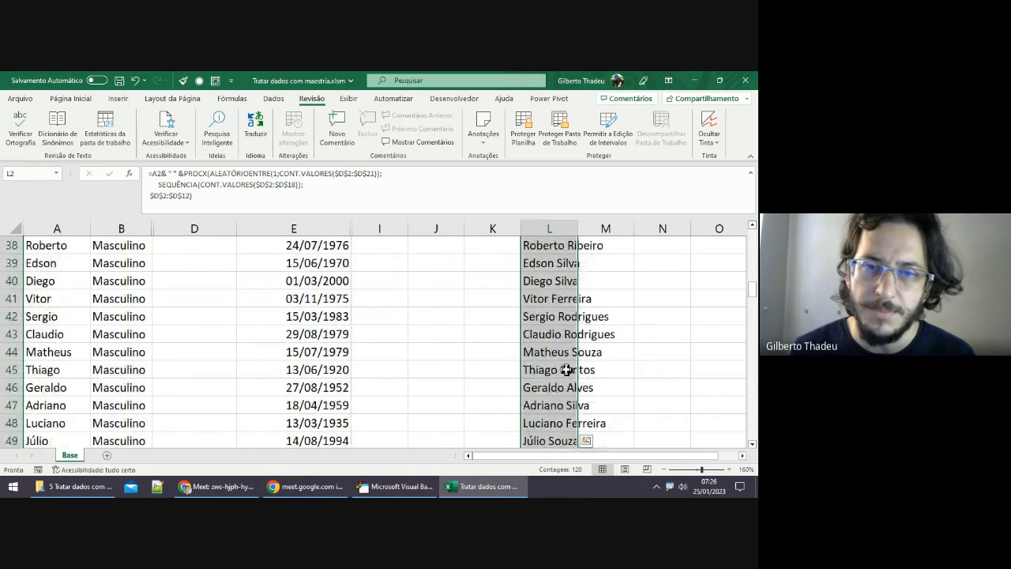
{"action": "scroll", "coordinate": [566, 370], "scroll_direction": "up", "scroll_amount": 12}
{"action": "left_click", "coordinate": [235, 193]}
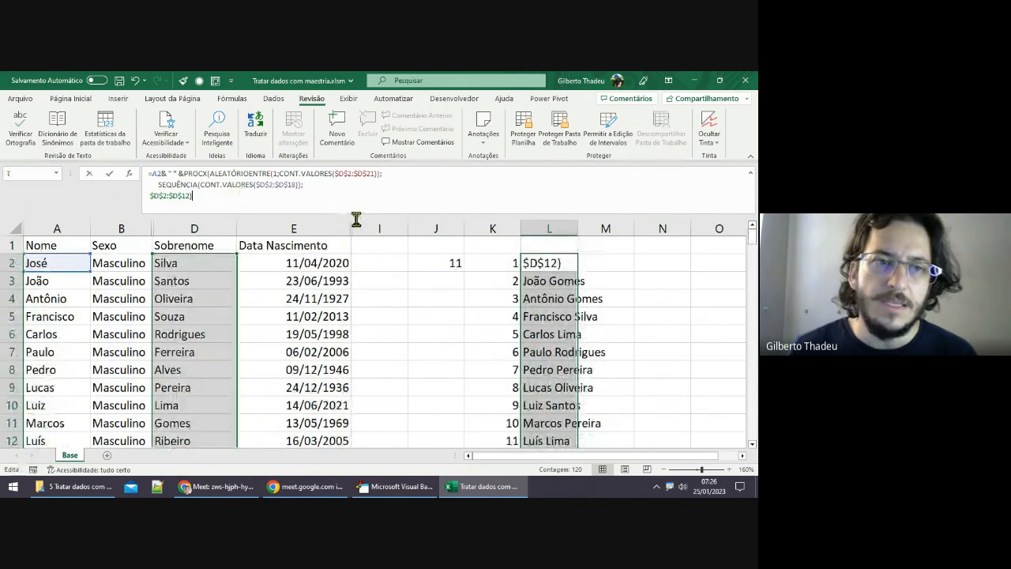
{"action": "key", "text": "Return"}
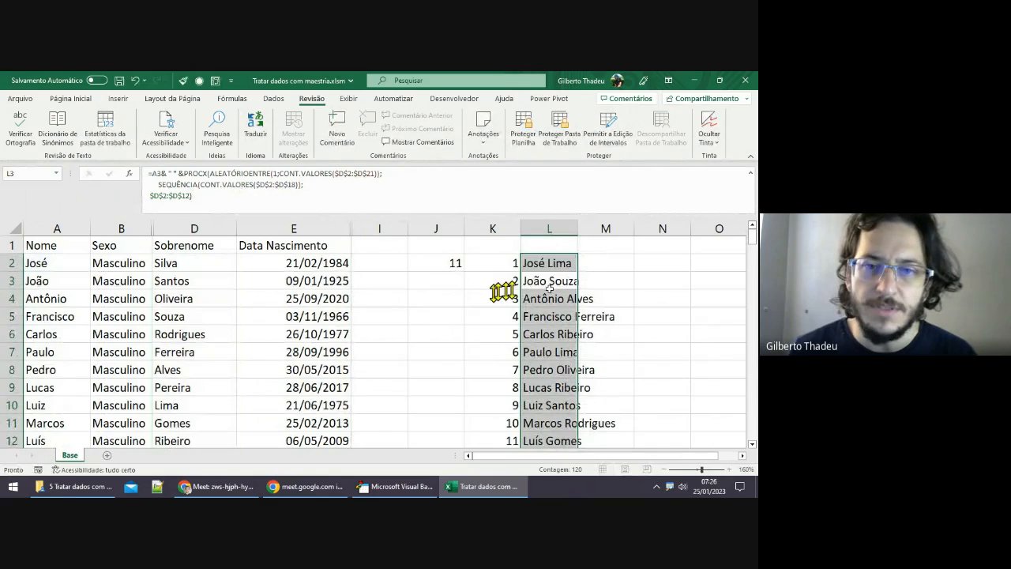
Step: Re-enter the L2 full-name formula to recalculate the randomly picked surnames in column L
{"action": "left_click", "coordinate": [555, 264]}
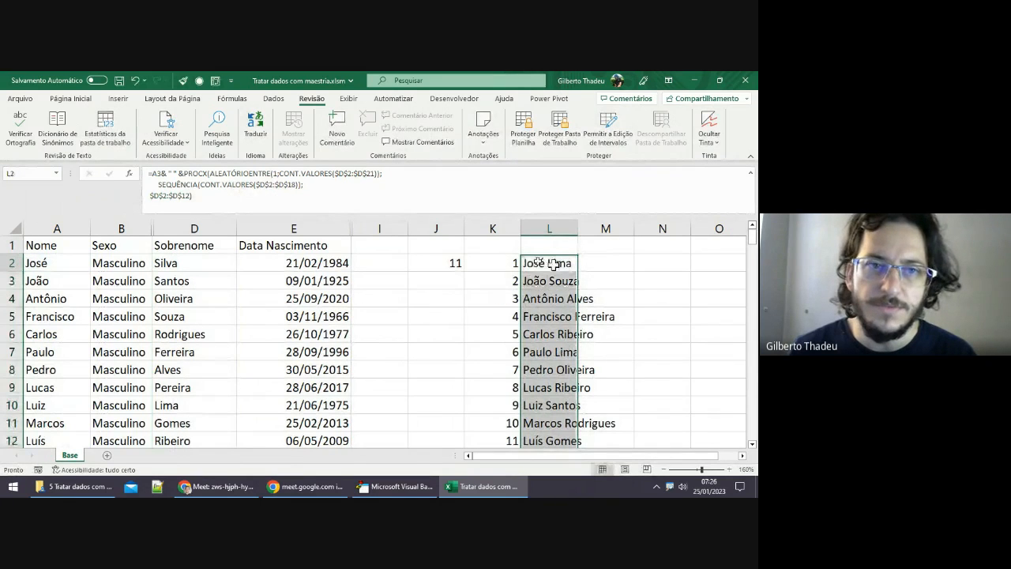
{"action": "left_click", "coordinate": [311, 195]}
{"action": "key", "text": "Return"}
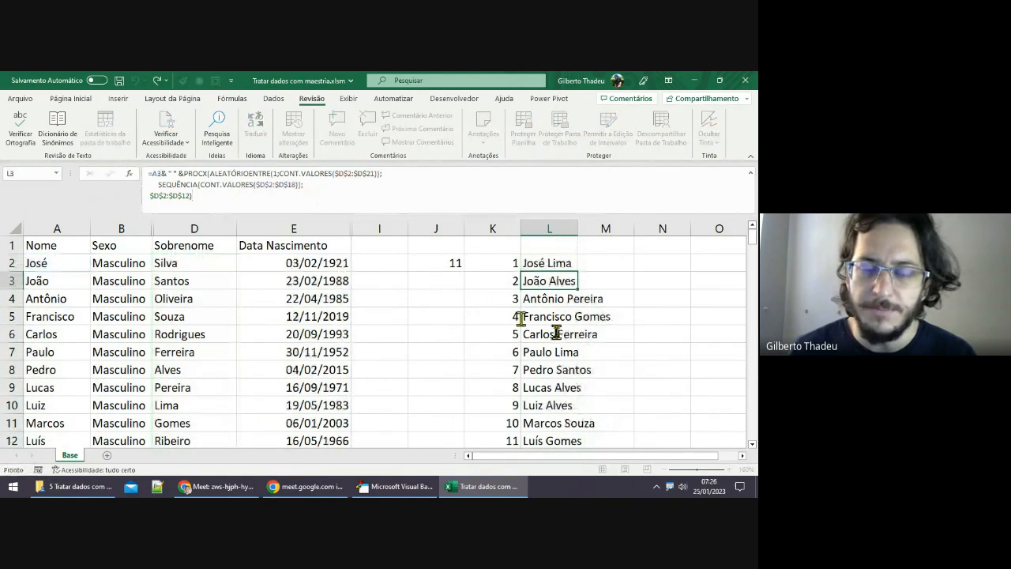
Step: Copy the generated full names in L2:L121 and paste them as values over the first names starting at A2
{"action": "left_click", "coordinate": [552, 267]}
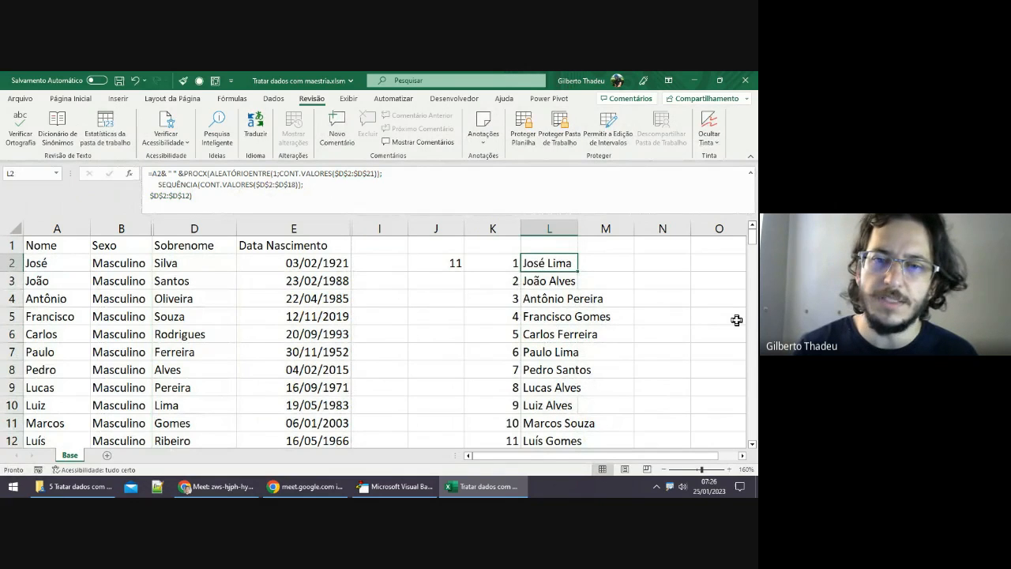
{"action": "key", "text": "ctrl+shift+Down"}
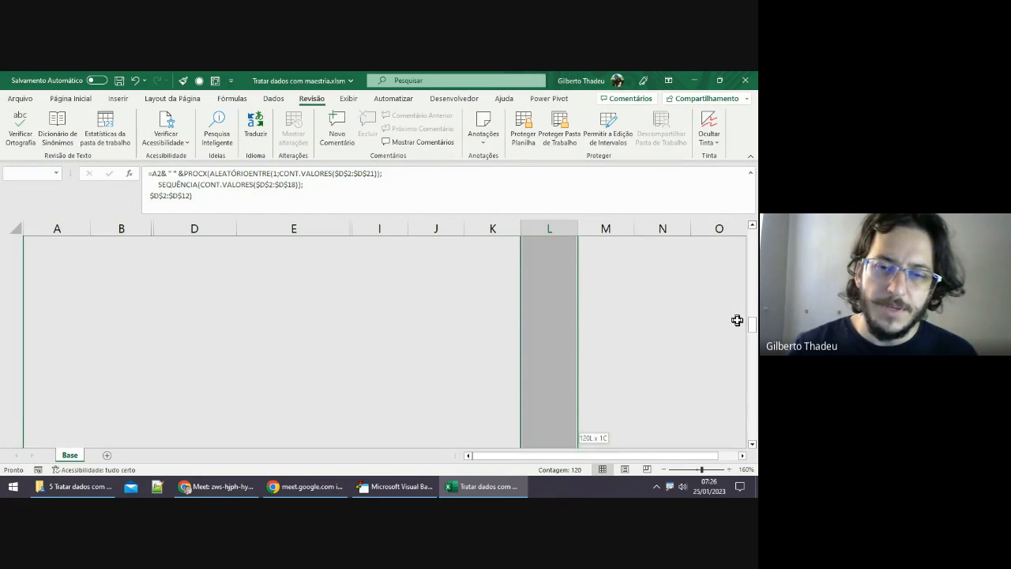
{"action": "key", "text": "ctrl+c"}
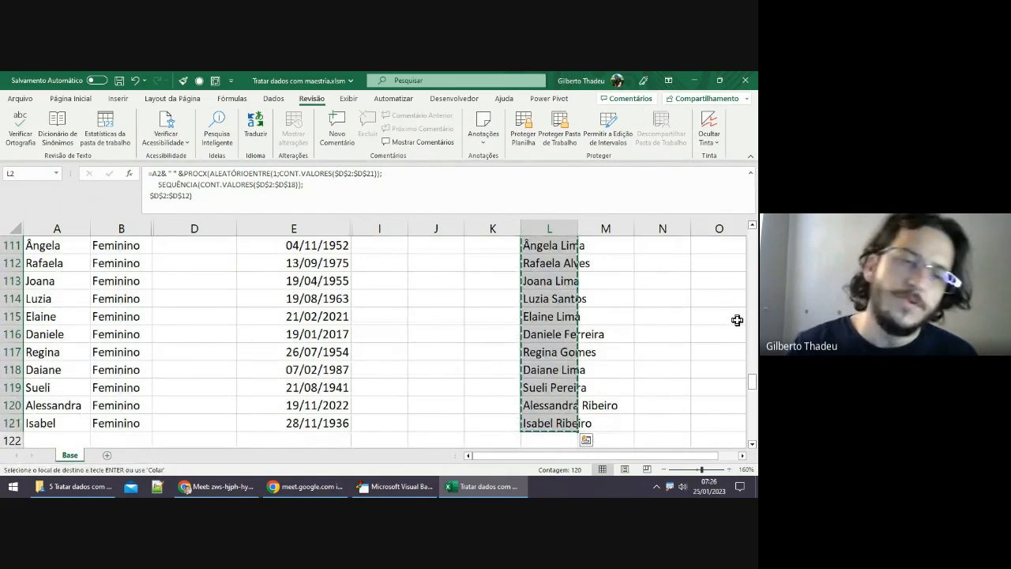
{"action": "key", "text": "Left"}
{"action": "key", "text": "Left"}
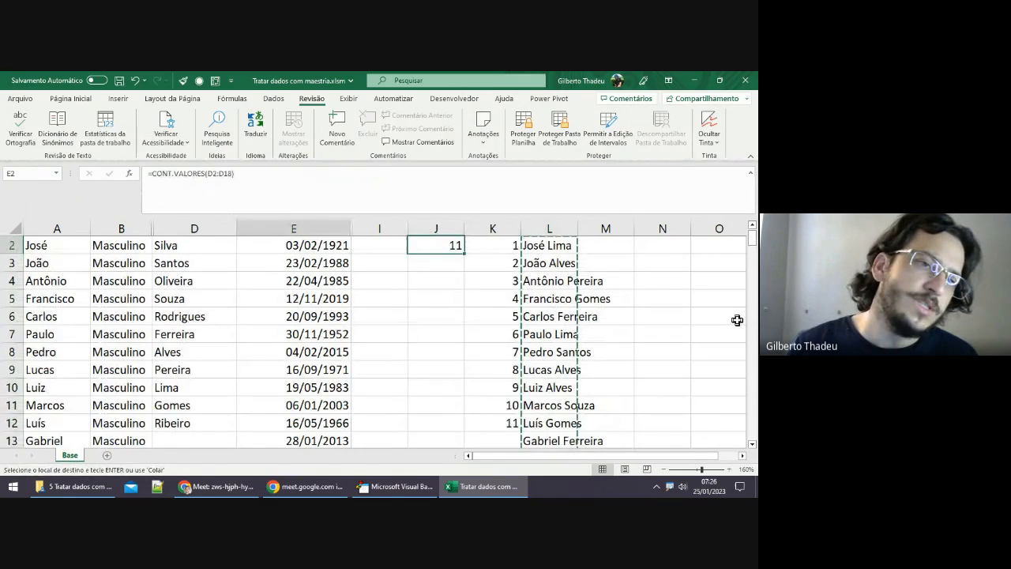
{"action": "key", "text": "Home"}
{"action": "key", "text": "Up"}
{"action": "key", "text": "Down"}
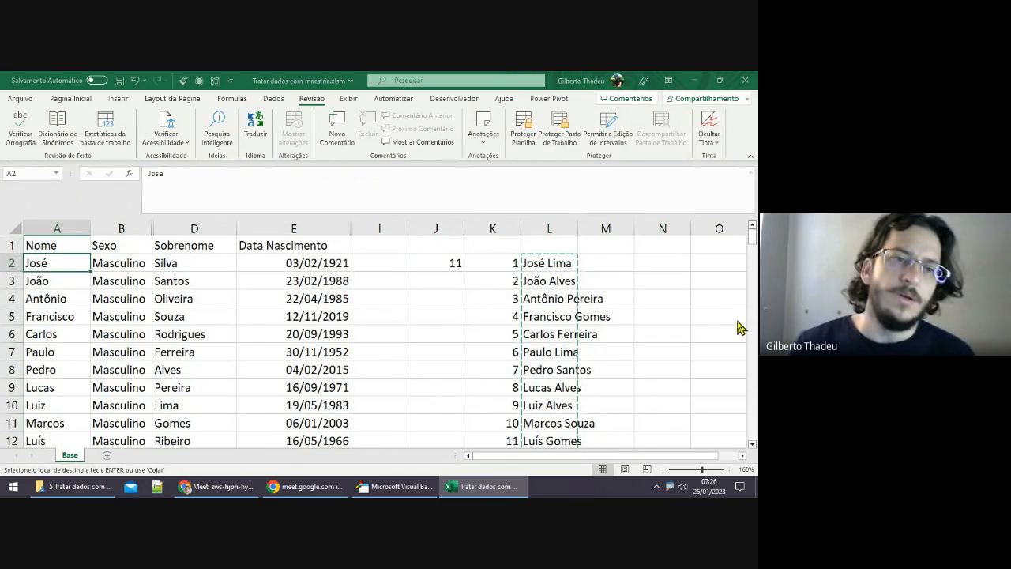
{"action": "key", "text": "ctrl+alt+v"}
{"action": "key", "text": "v"}
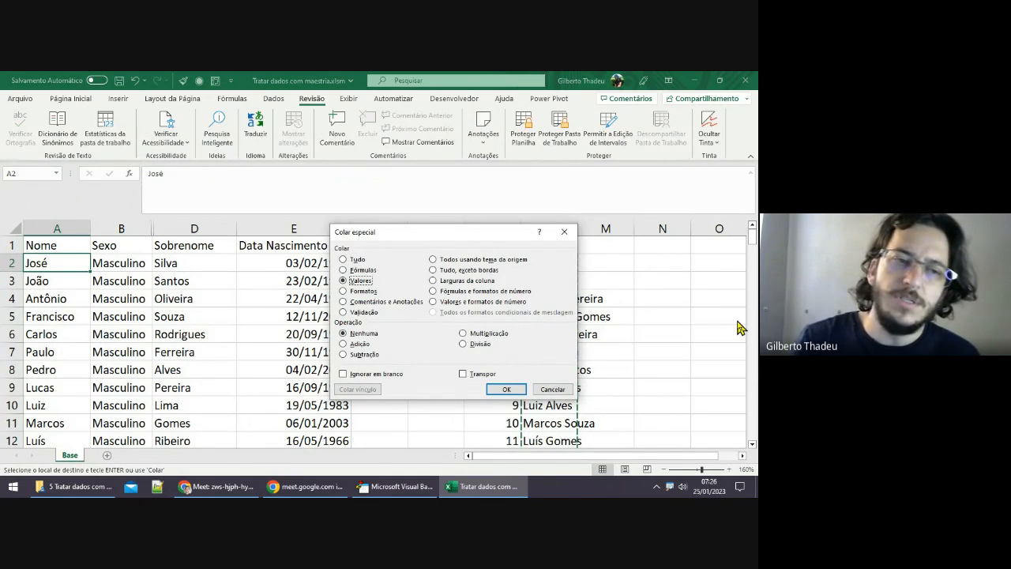
{"action": "key", "text": "Return"}
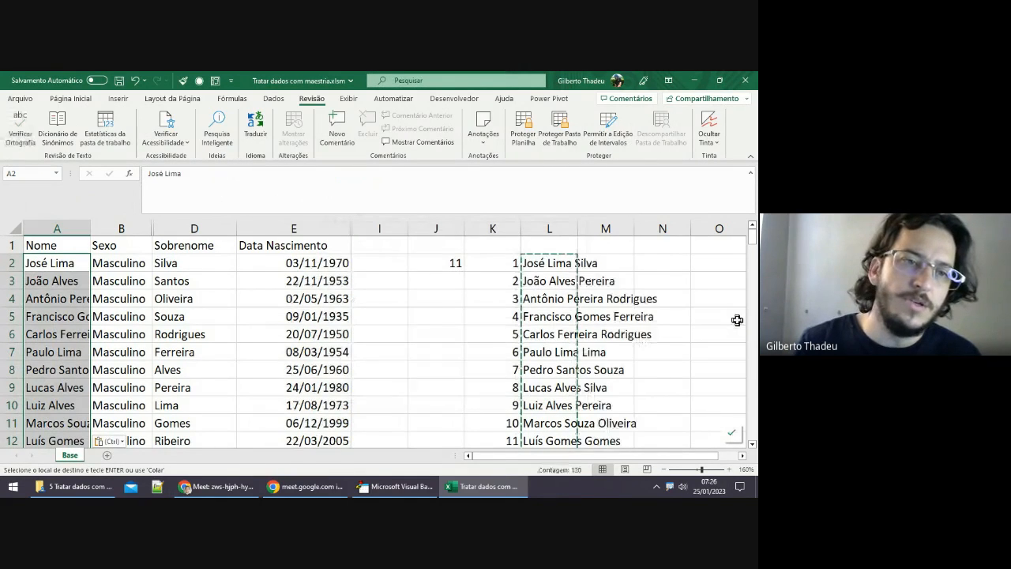
Step: Autofit the width of column A and change its header in A1 to "Nome Completo"
{"action": "double_click", "coordinate": [88, 229]}
{"action": "left_click", "coordinate": [113, 242]}
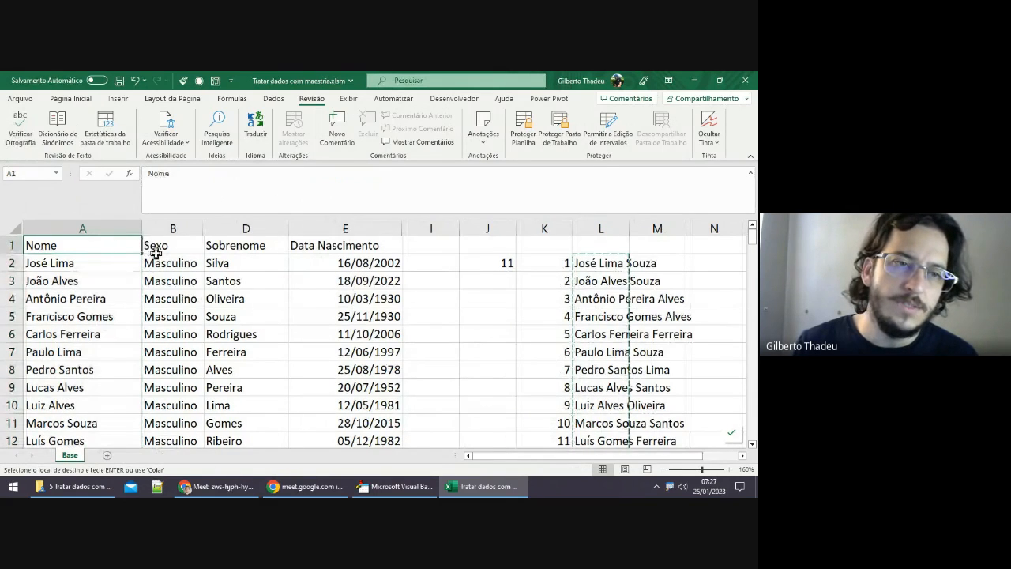
{"action": "left_click", "coordinate": [193, 188]}
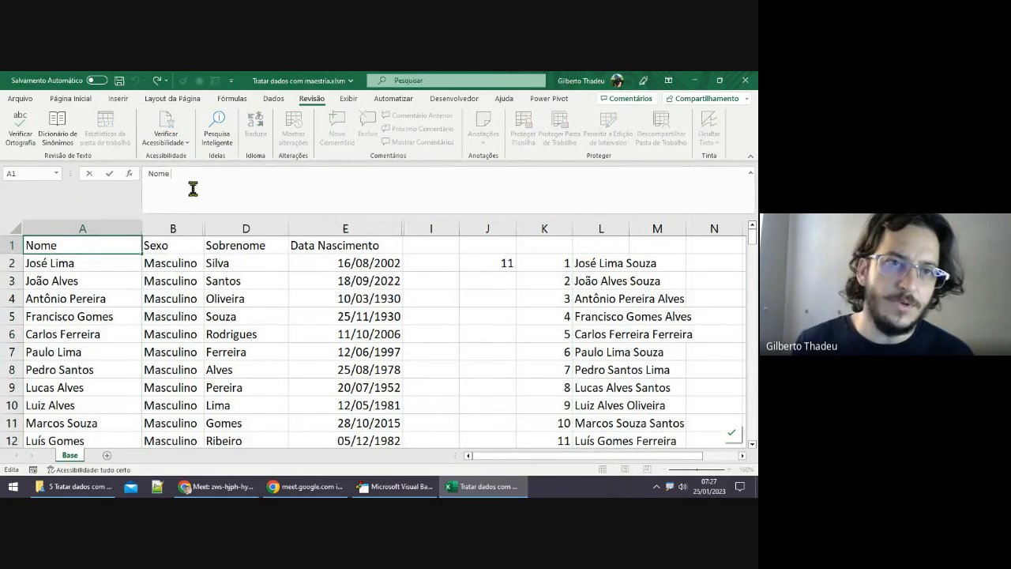
{"action": "type", "text": "Completo"}
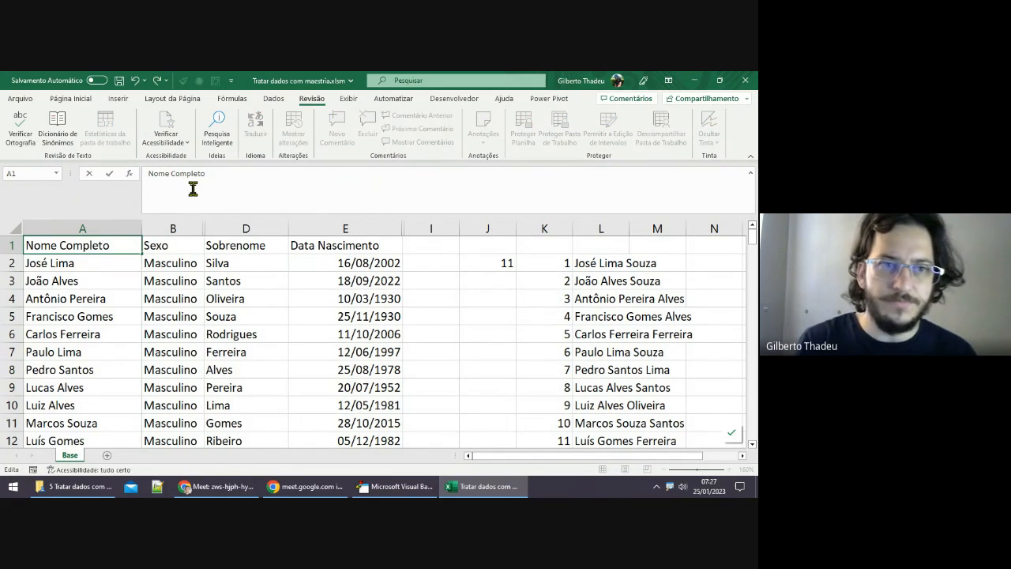
{"action": "key", "text": "Return"}
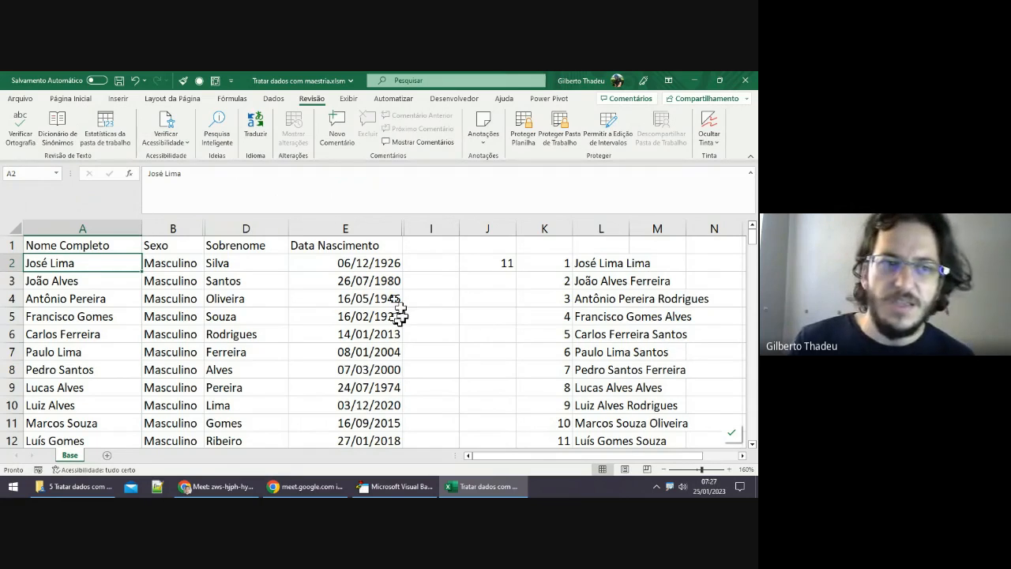
{"action": "left_click", "coordinate": [128, 285]}
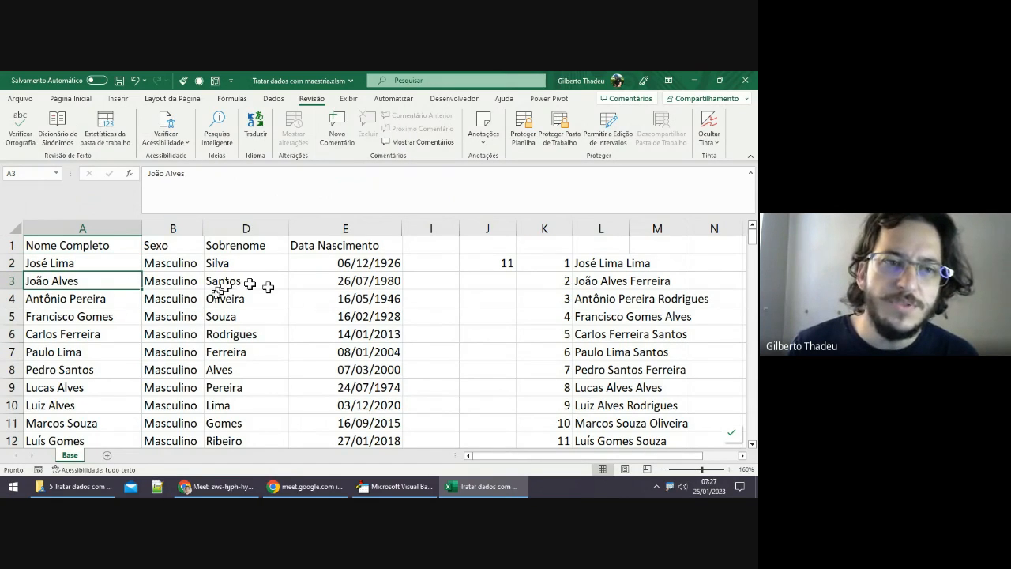
{"action": "left_click", "coordinate": [131, 315]}
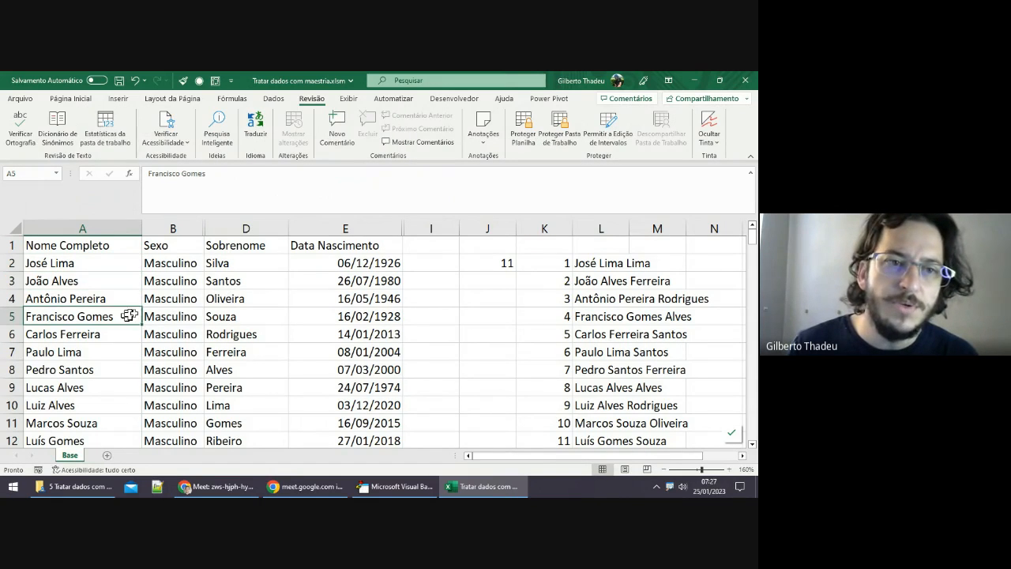
{"action": "left_click", "coordinate": [177, 227]}
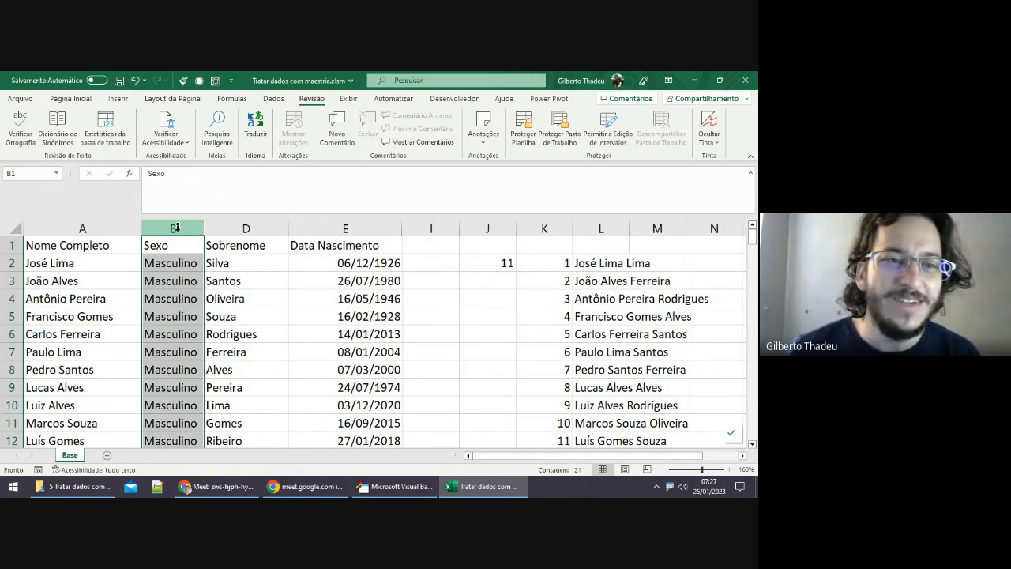
{"action": "right_click", "coordinate": [177, 228]}
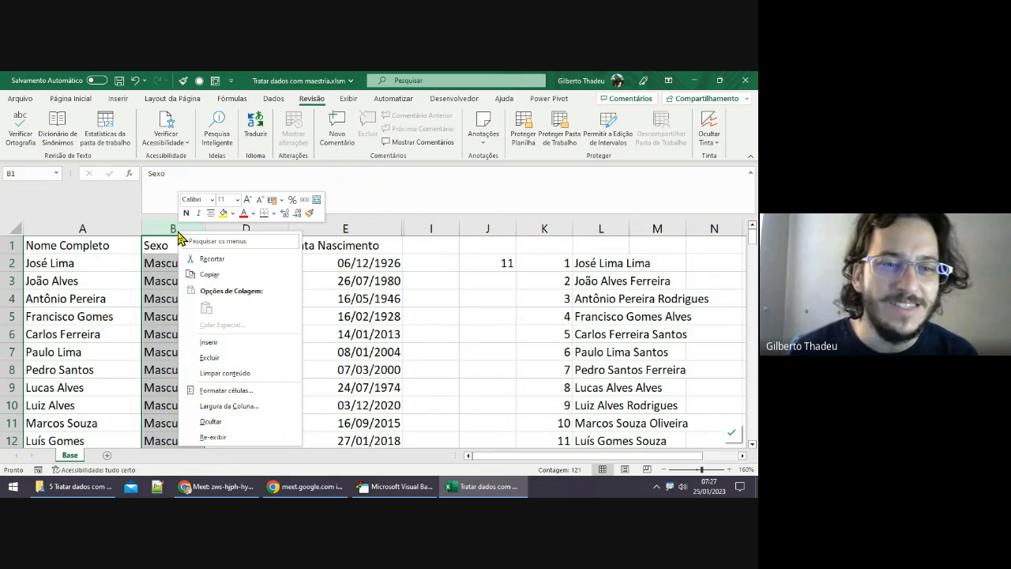
{"action": "left_click", "coordinate": [208, 345]}
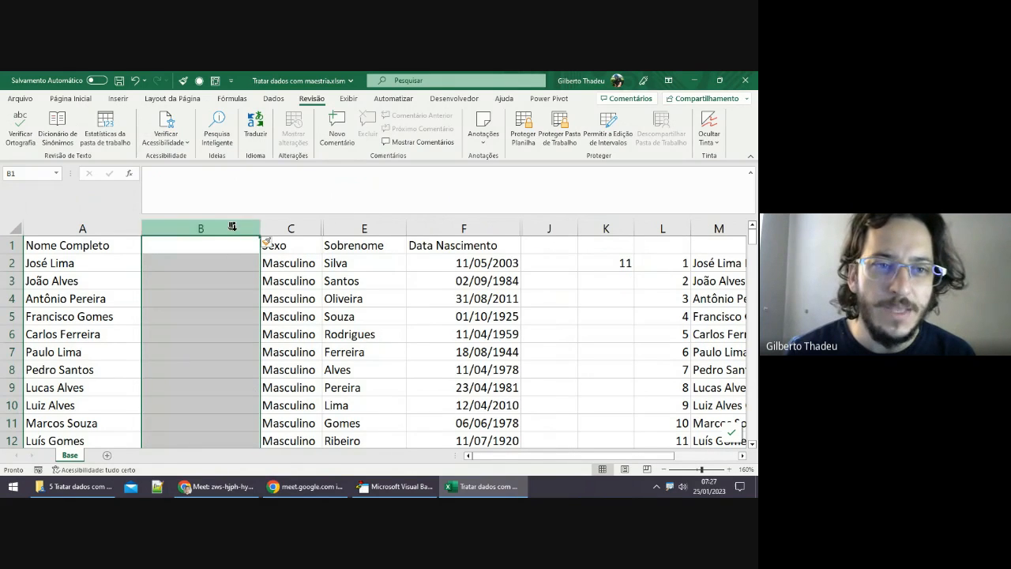
{"action": "right_click", "coordinate": [216, 227]}
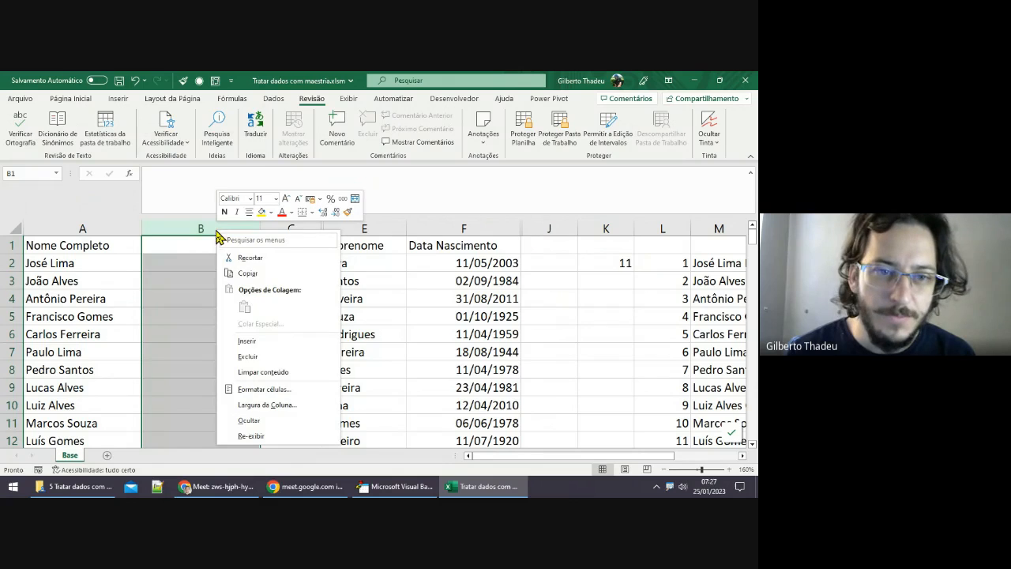
{"action": "left_click", "coordinate": [259, 354]}
{"action": "key", "text": "ctrl+z"}
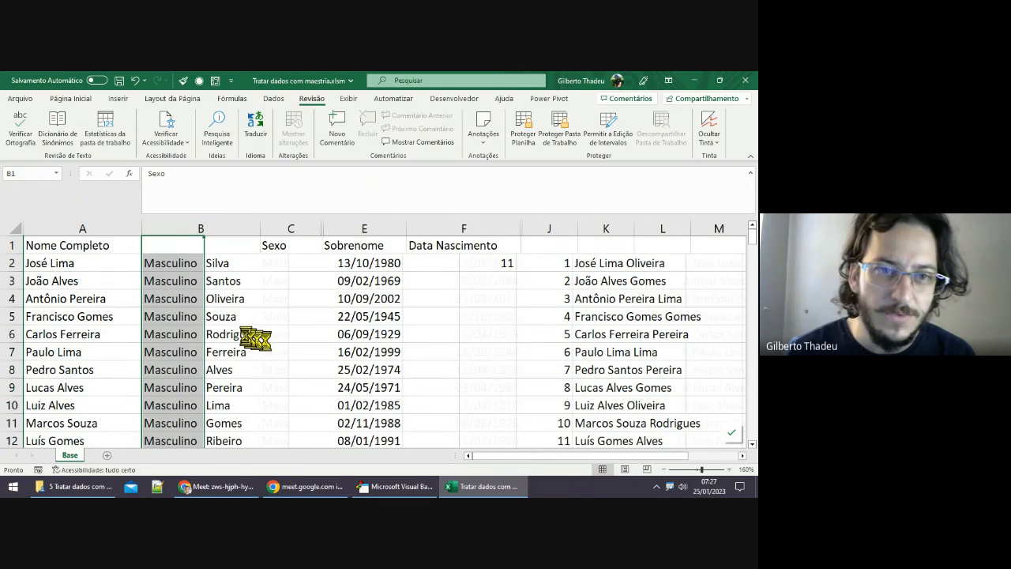
{"action": "left_click", "coordinate": [281, 338]}
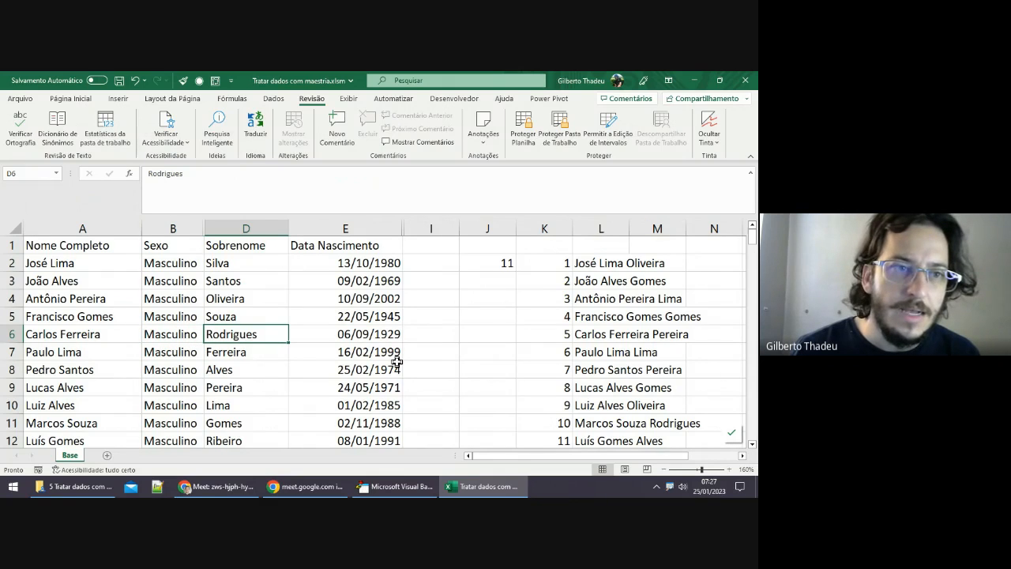
{"action": "key", "text": "Left"}
{"action": "key", "text": "Left"}
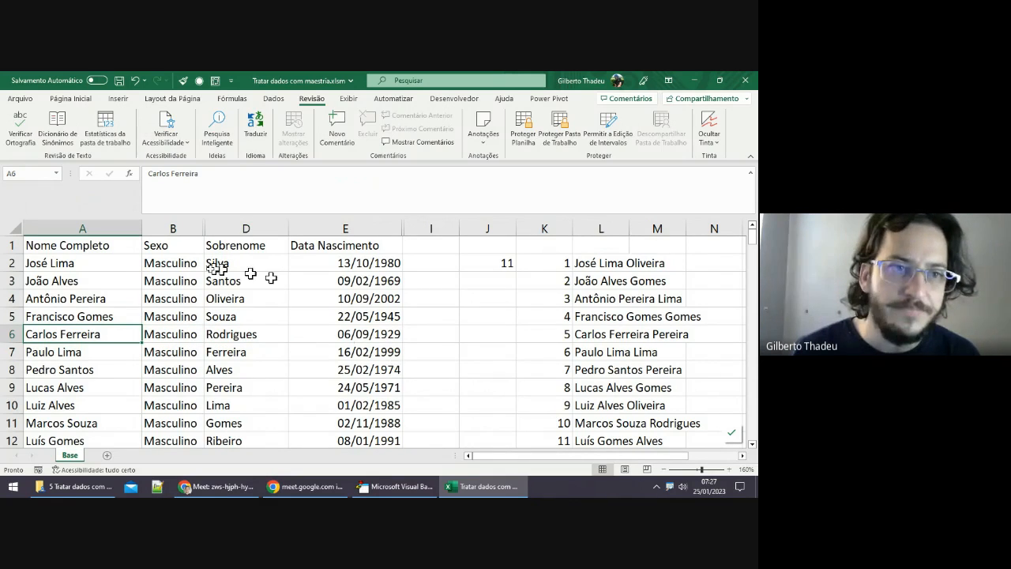
Step: Insert an empty column before the Nome Completo column
{"action": "left_click", "coordinate": [75, 229]}
{"action": "right_click", "coordinate": [75, 230]}
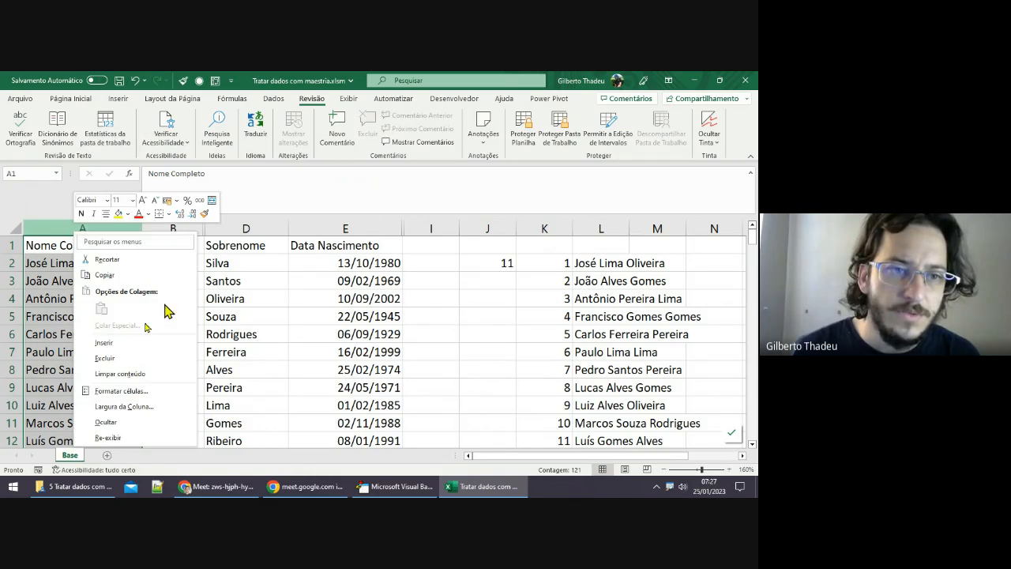
{"action": "left_click", "coordinate": [110, 342]}
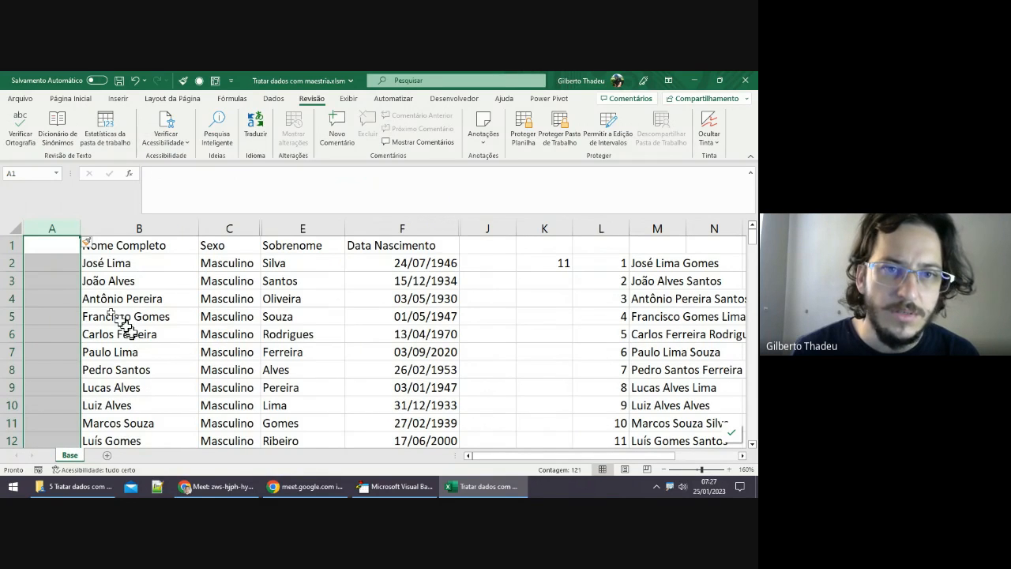
Step: Move the Sobrenome column in front of Nome Completo by cutting it and inserting the cut cells at column B
{"action": "left_click", "coordinate": [298, 229]}
{"action": "right_click", "coordinate": [293, 235]}
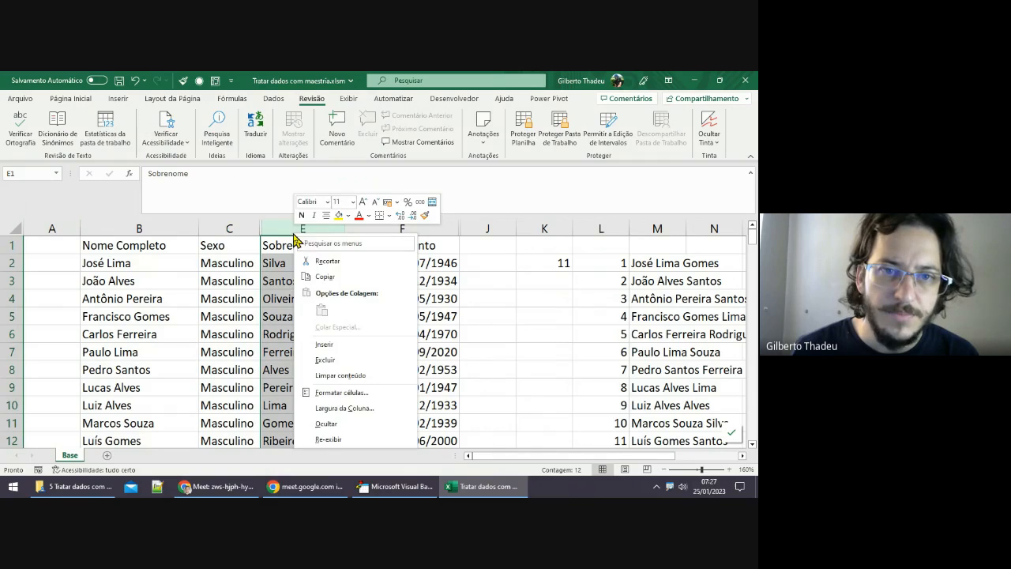
{"action": "left_click", "coordinate": [325, 260]}
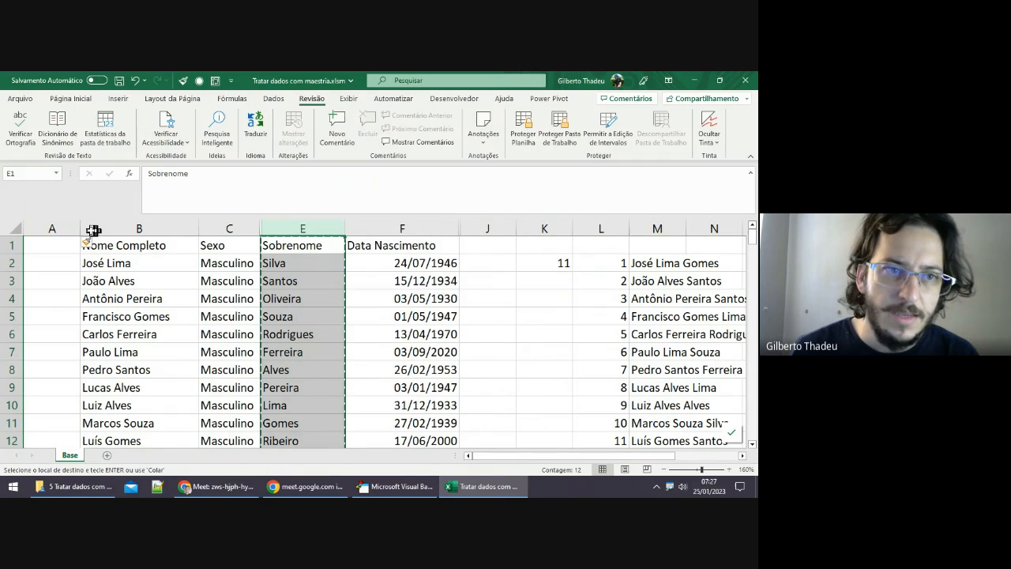
{"action": "left_click", "coordinate": [93, 230]}
{"action": "right_click", "coordinate": [91, 235]}
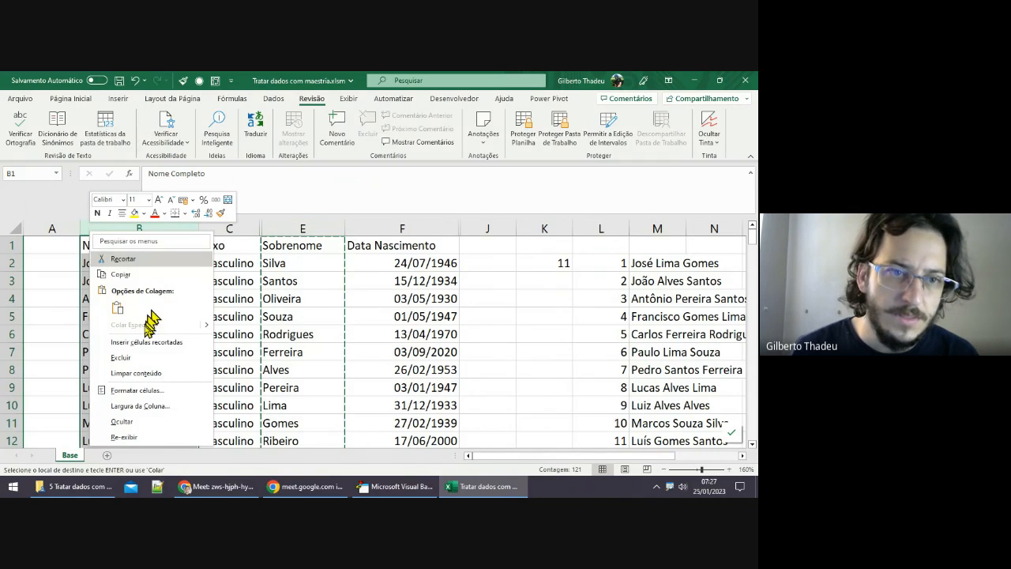
{"action": "left_click", "coordinate": [143, 347]}
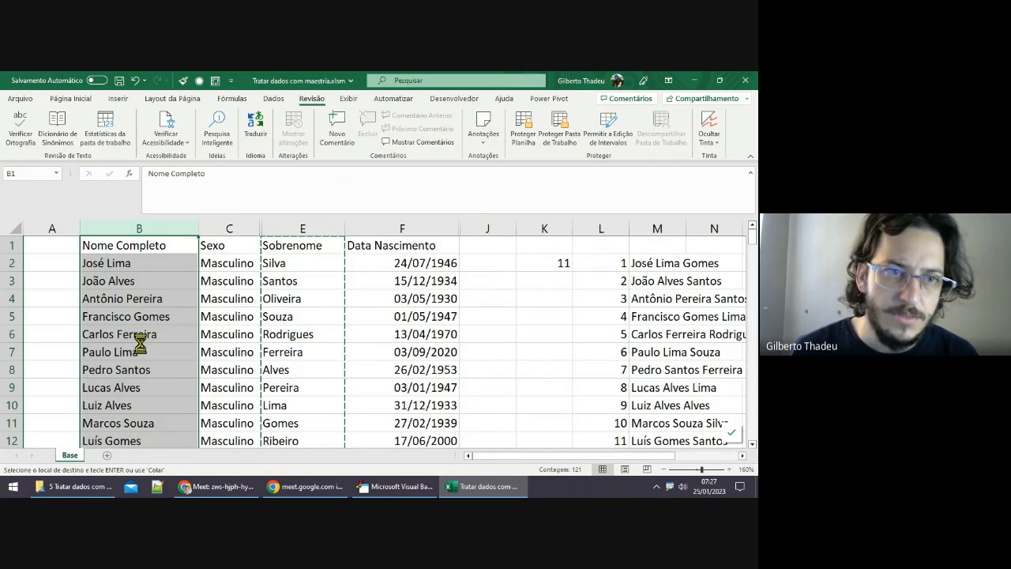
{"action": "left_click", "coordinate": [221, 229]}
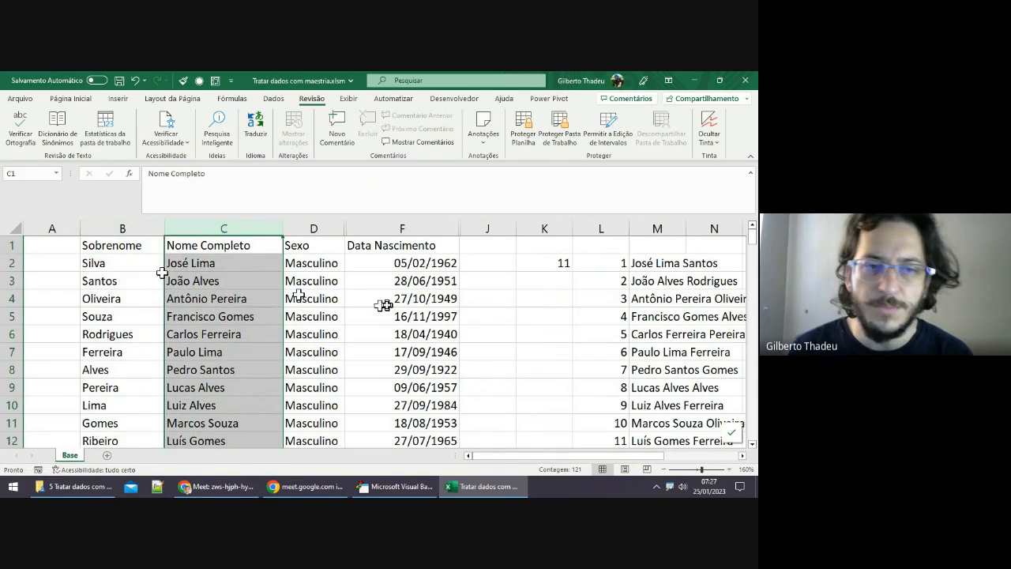
{"action": "right_click", "coordinate": [190, 227]}
{"action": "left_click", "coordinate": [227, 339]}
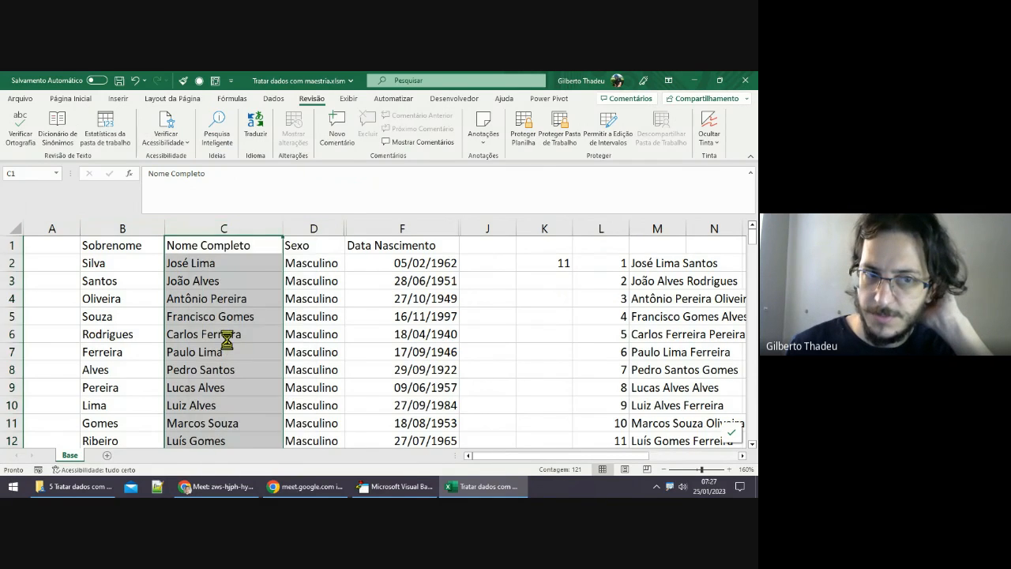
{"action": "left_click", "coordinate": [207, 296]}
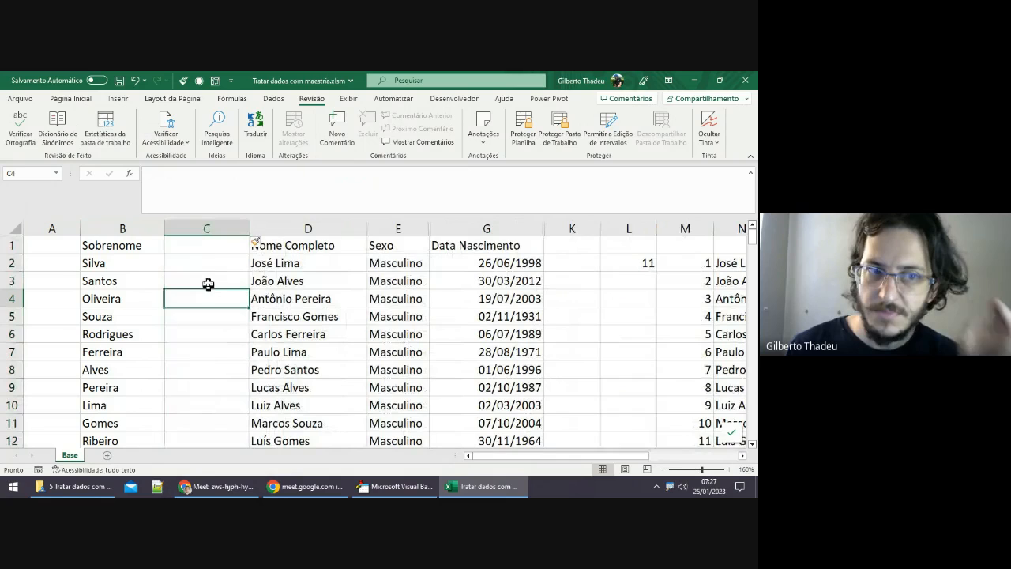
{"action": "left_click", "coordinate": [200, 246]}
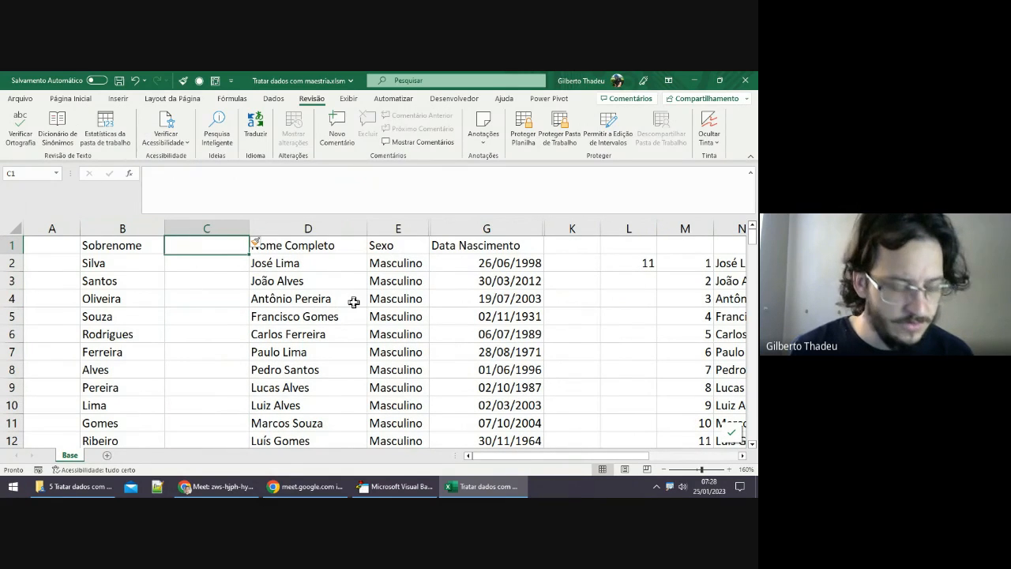
{"action": "key", "text": "ctrl+space"}
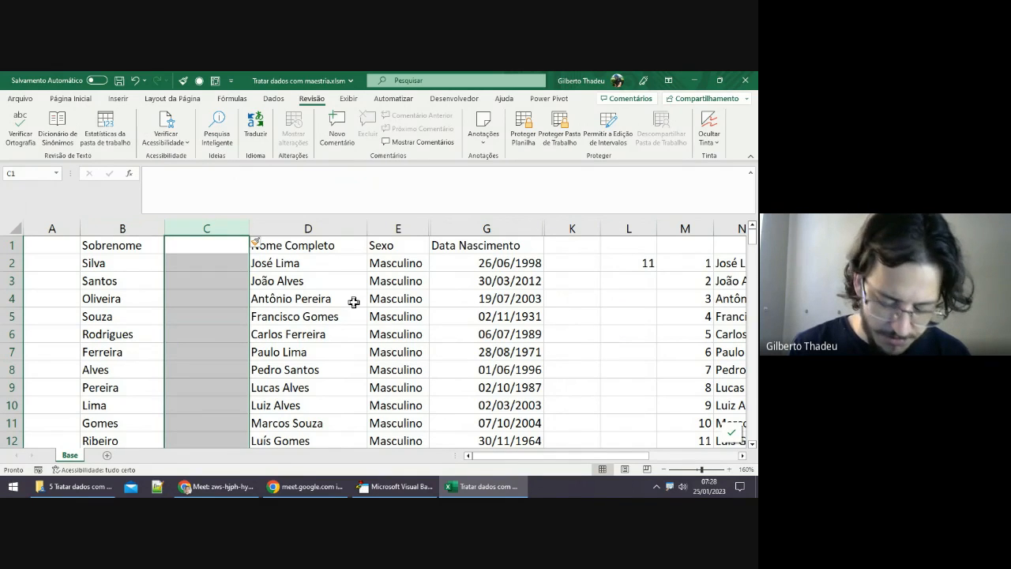
{"action": "key", "text": "ctrl+minus"}
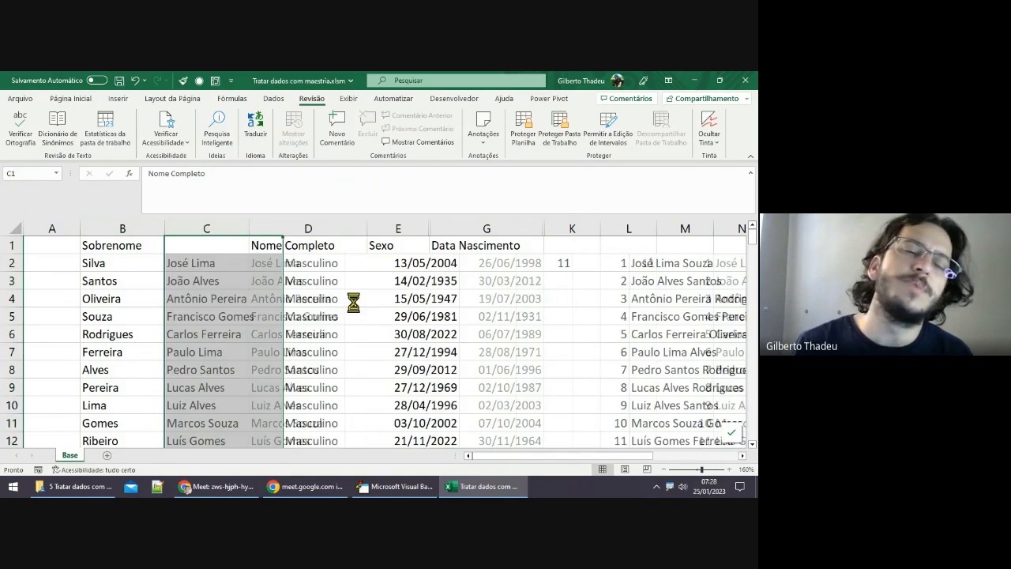
{"action": "key", "text": "Right"}
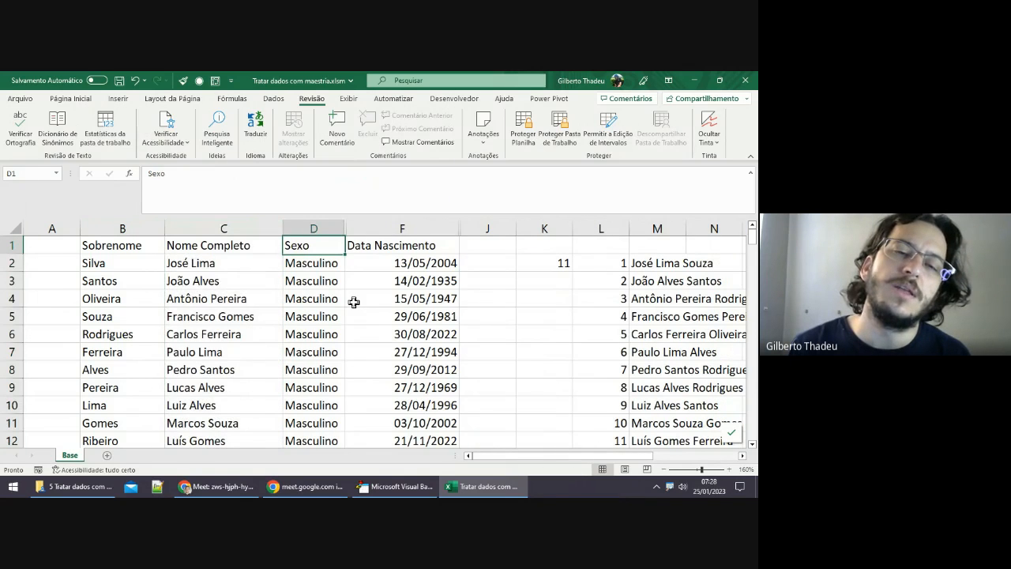
Step: Insert an empty column before Sexo and Flash Fill it with the given names, using the one from C2 entered in D2 as the example
{"action": "key", "text": "ctrl+space"}
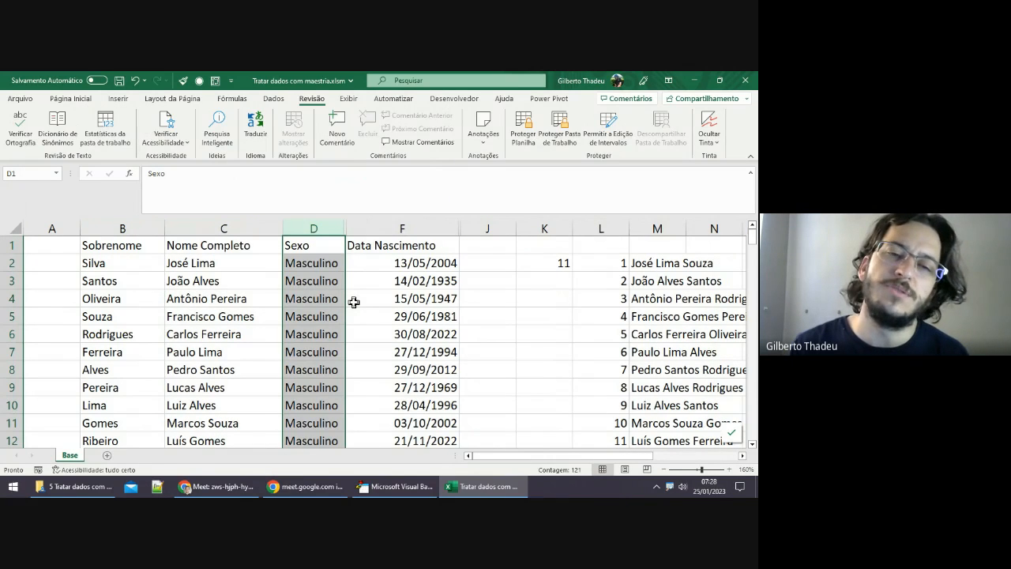
{"action": "key", "text": "ctrl+plus"}
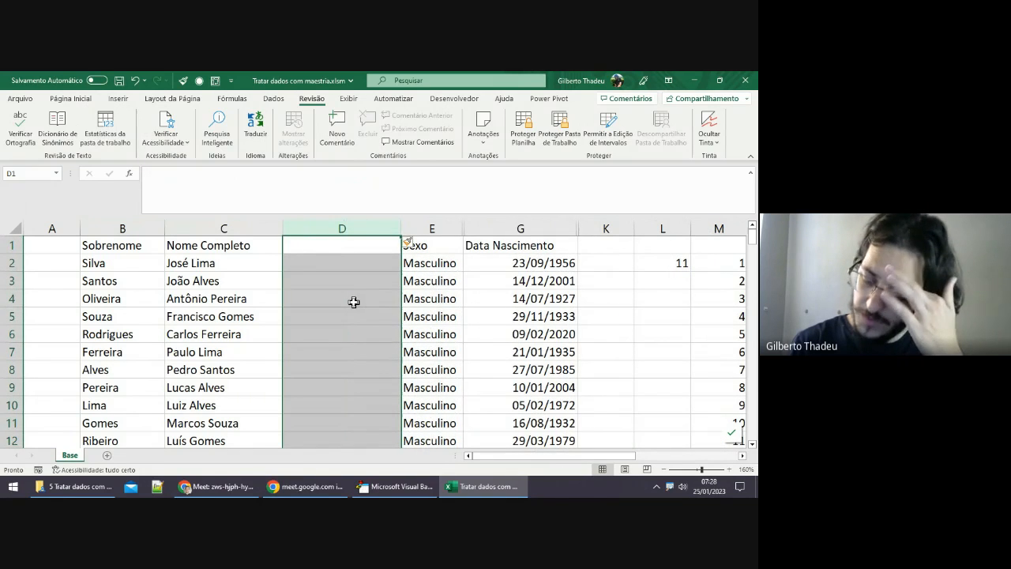
{"action": "key", "text": "Down"}
{"action": "key", "text": "Left"}
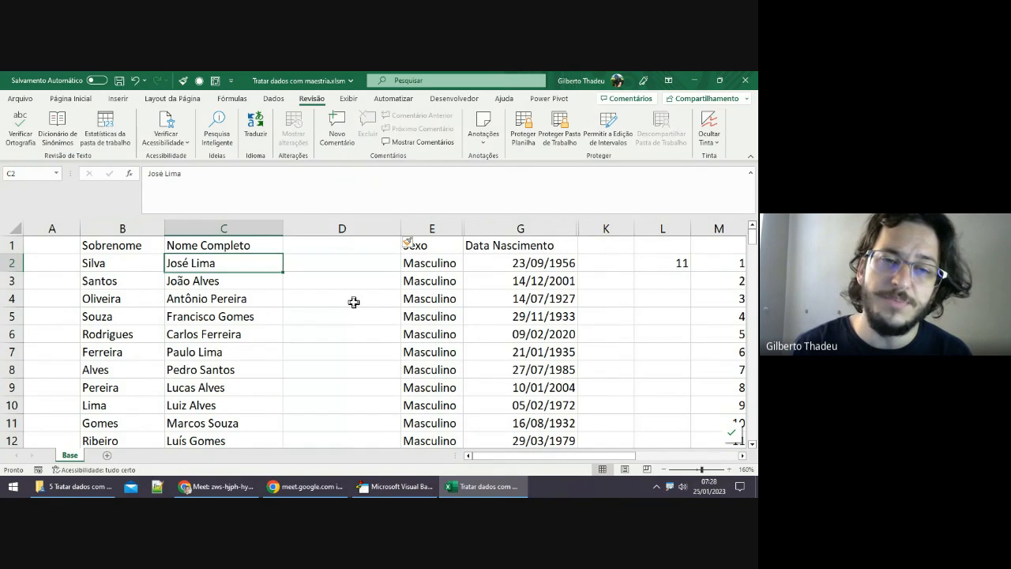
{"action": "key", "text": "Right"}
{"action": "key", "text": "Left"}
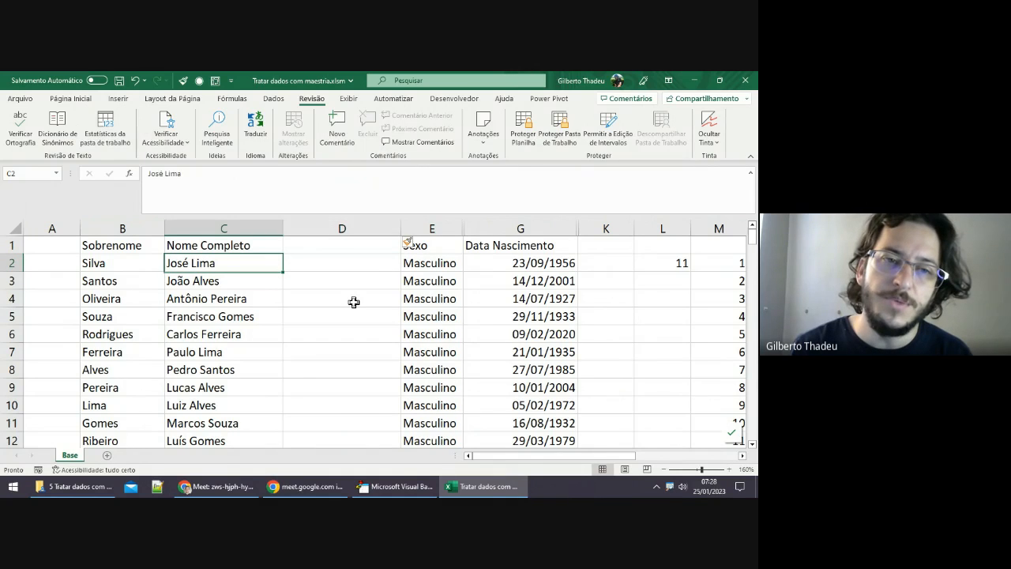
{"action": "key", "text": "Right"}
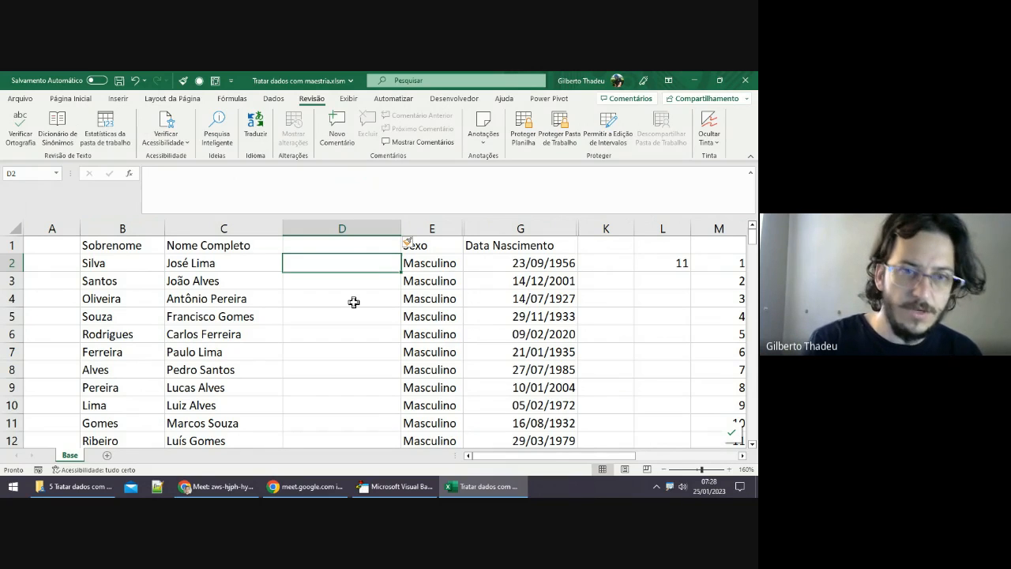
{"action": "type", "text": "Jos"}
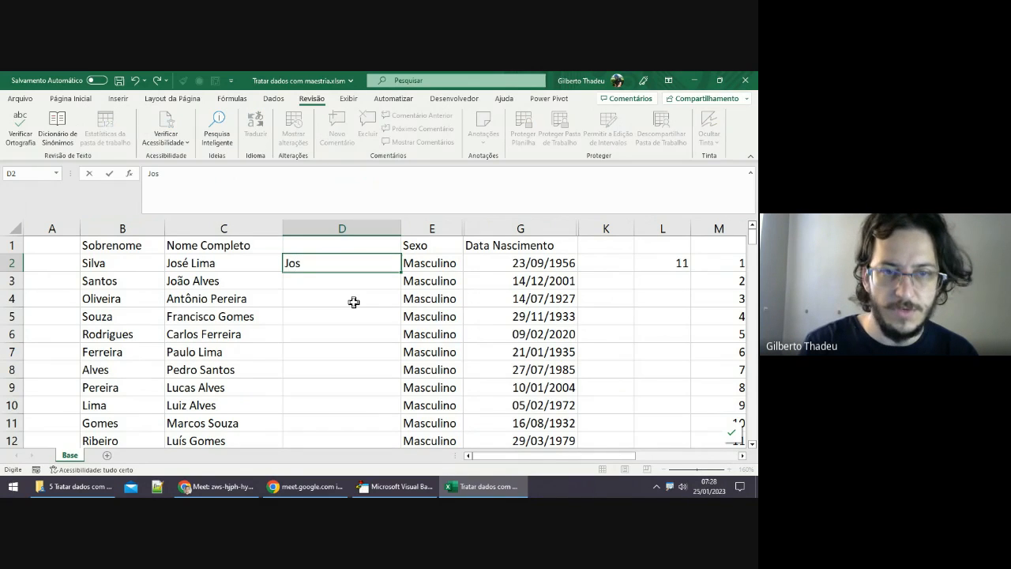
{"action": "type", "text": "é"}
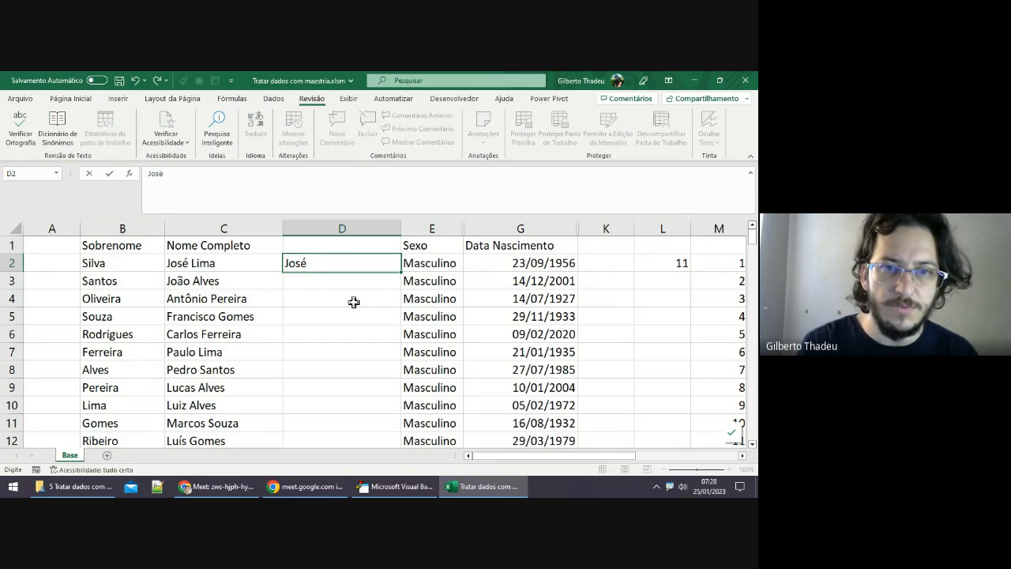
{"action": "key", "text": "Return"}
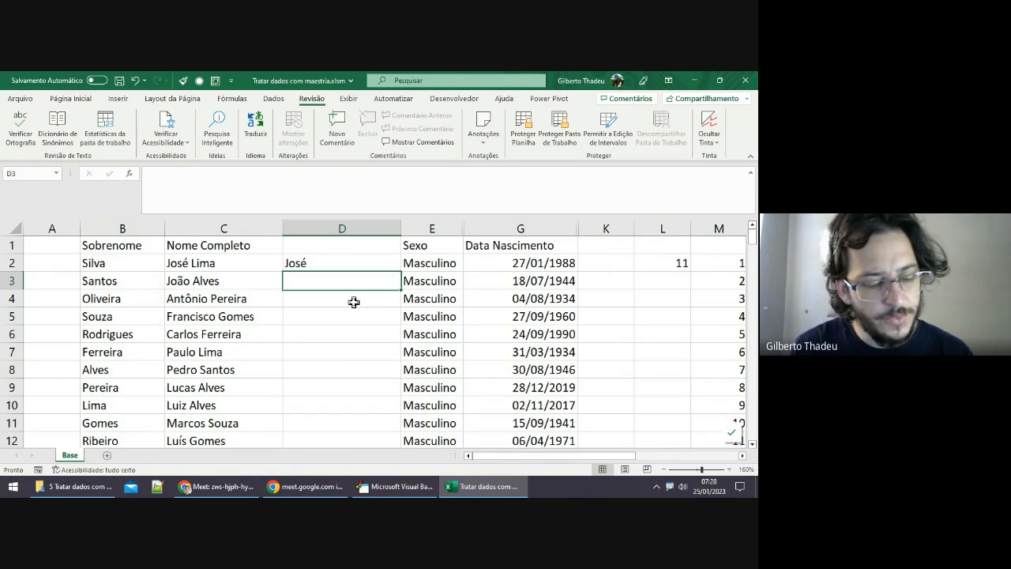
{"action": "key", "text": "ctrl+e"}
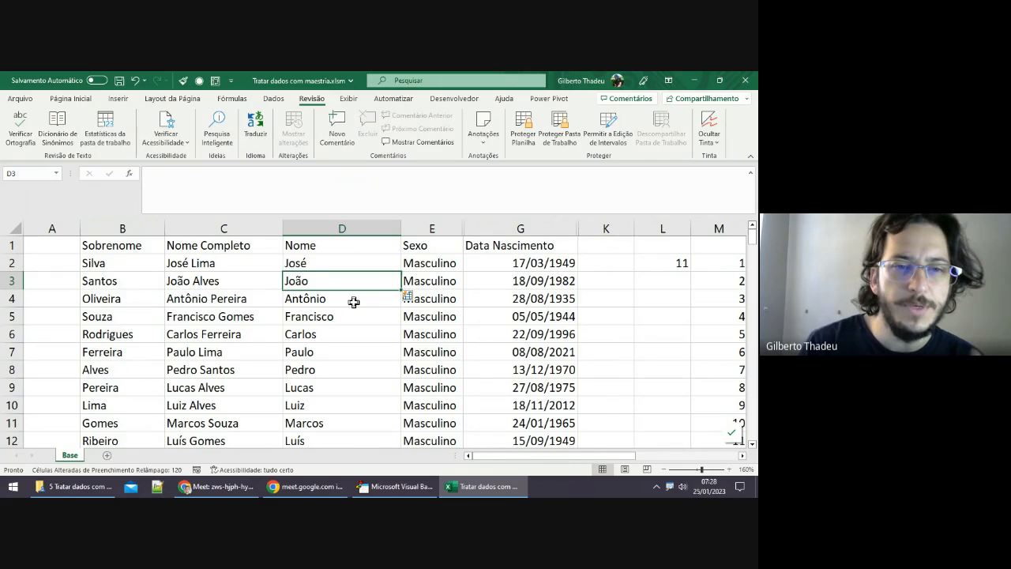
Step: Compare the filled Nome column with the full names and locate the Flash Fill command among the data tools
{"action": "key", "text": "Up"}
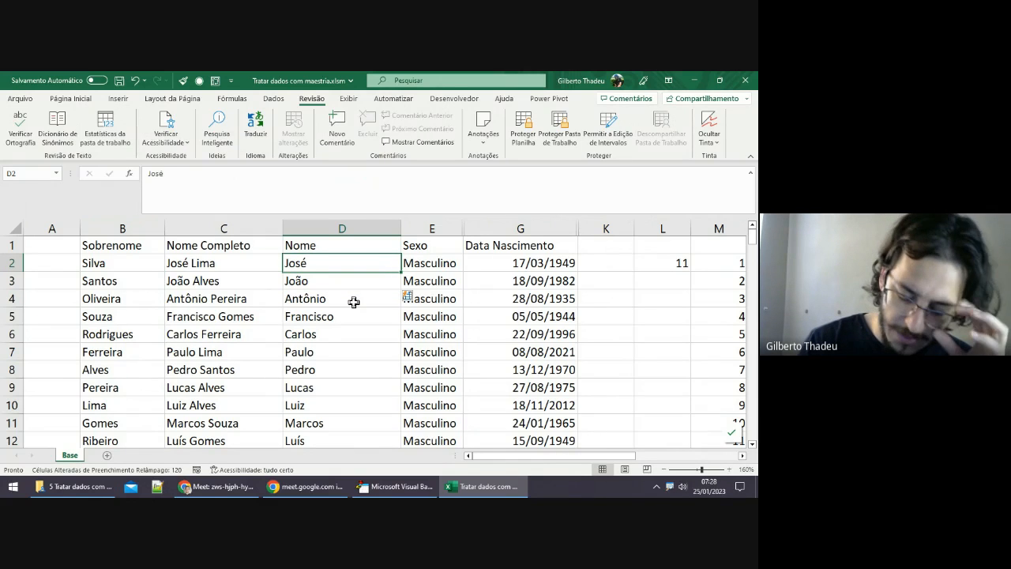
{"action": "key", "text": "Down"}
{"action": "key", "text": "Left"}
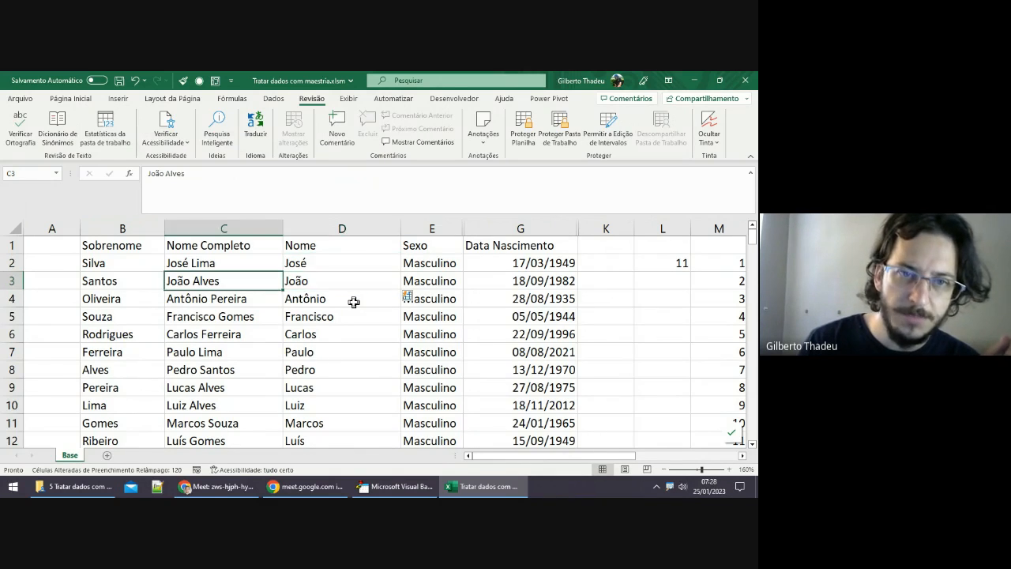
{"action": "key", "text": "Right"}
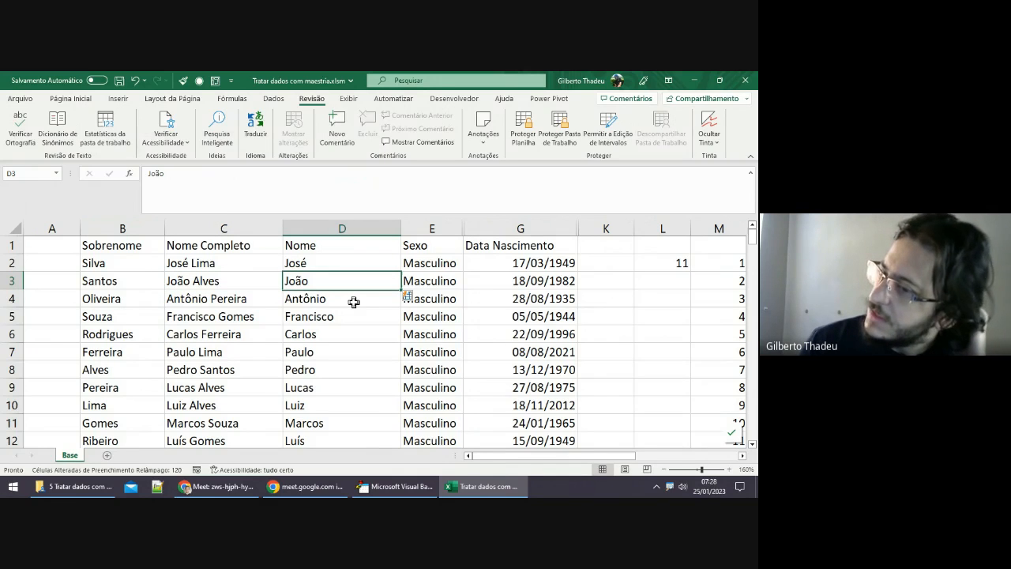
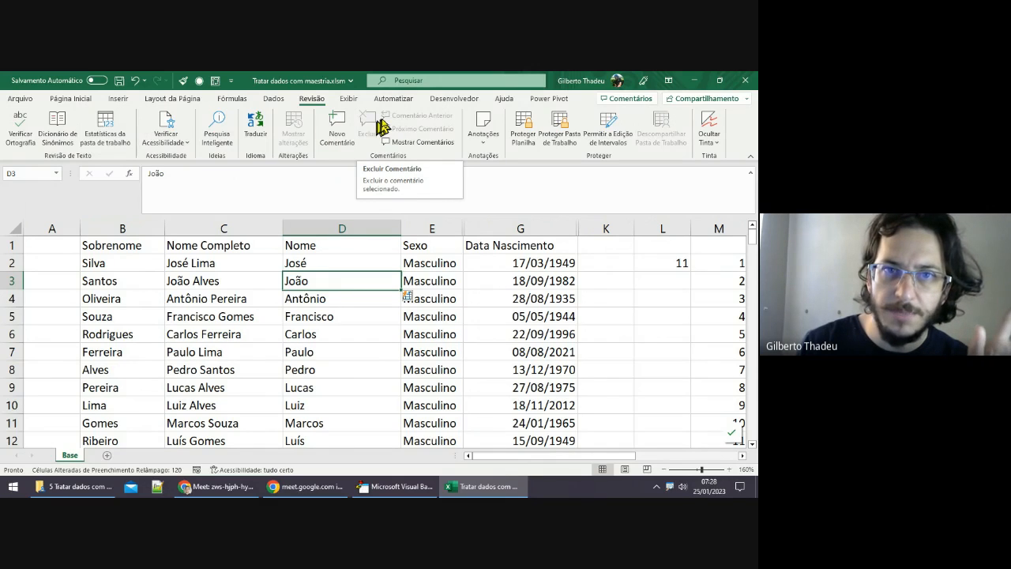
{"action": "left_click", "coordinate": [271, 99]}
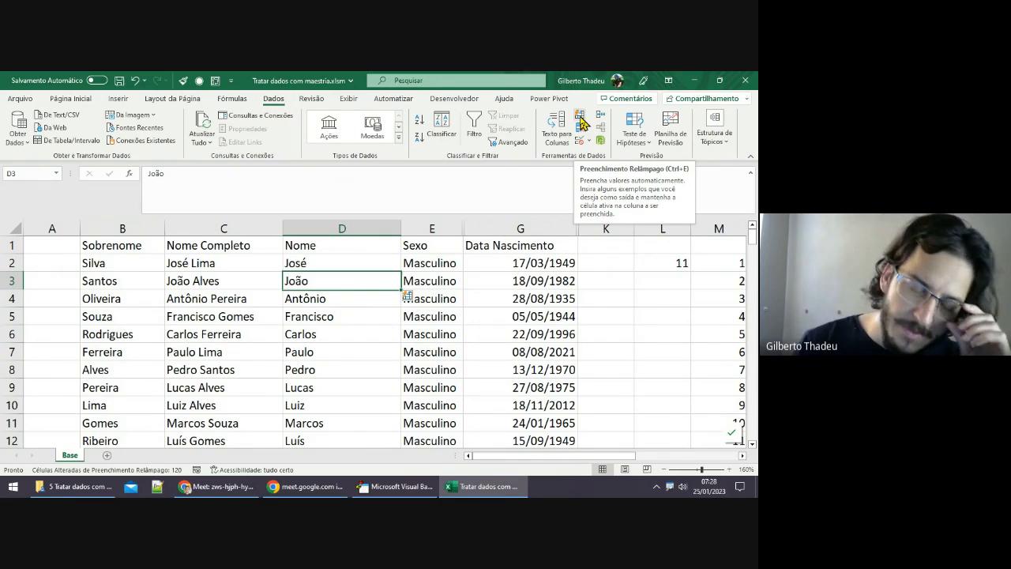
{"action": "left_click", "coordinate": [341, 267]}
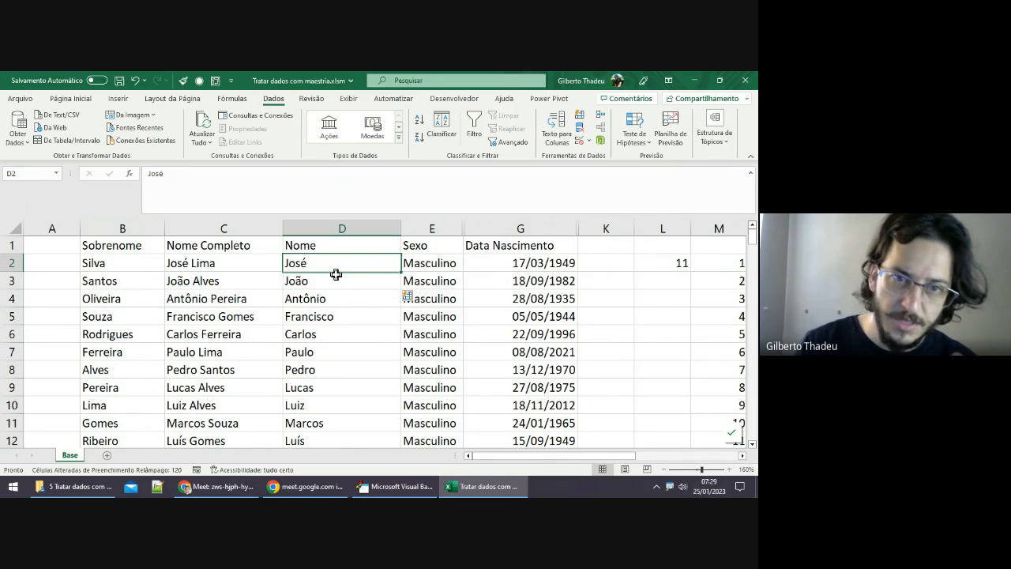
{"action": "left_click", "coordinate": [335, 282]}
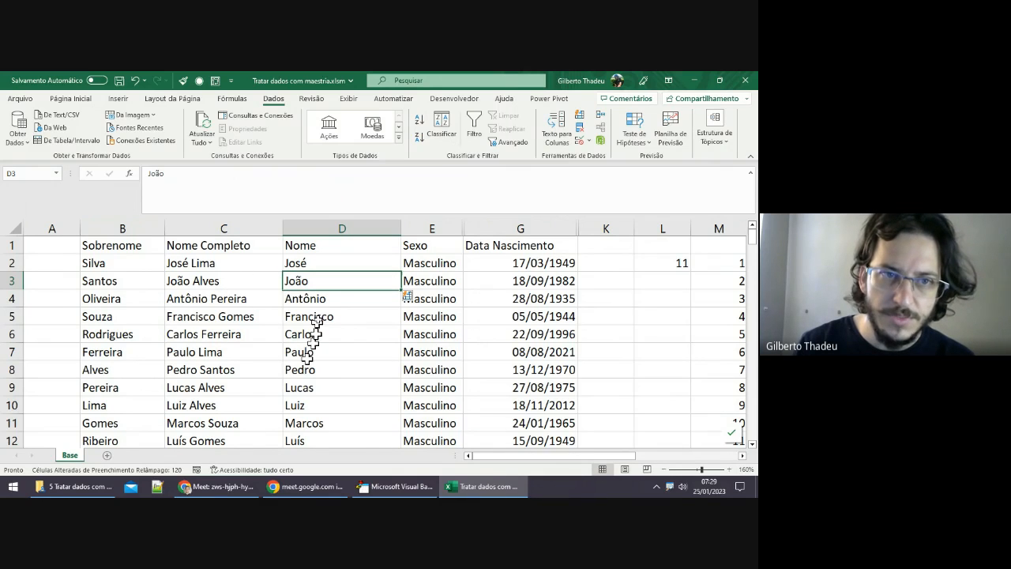
Step: Move the Nome column to column A by cutting it and inserting the cut cells there
{"action": "right_click", "coordinate": [325, 230]}
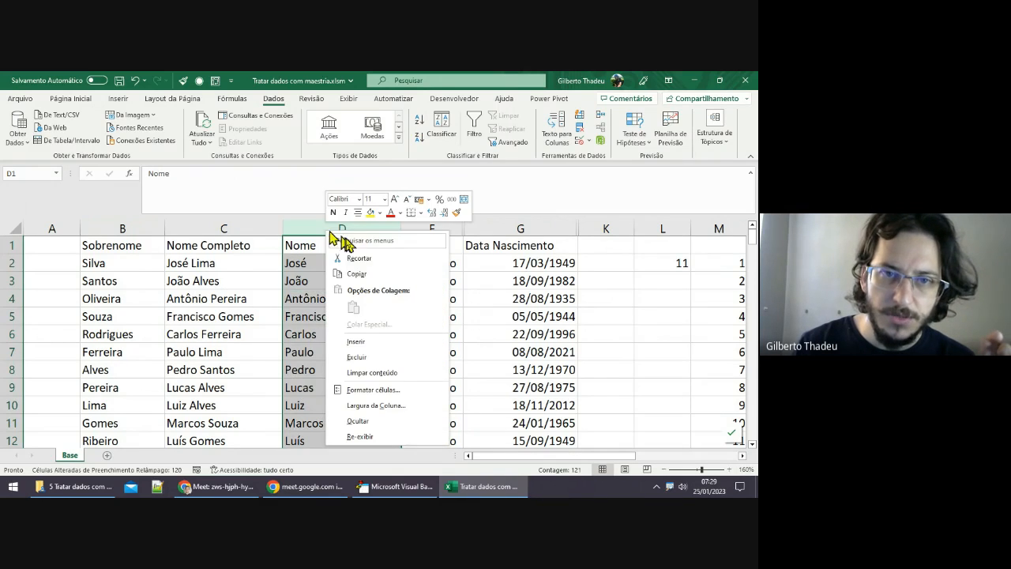
{"action": "left_click", "coordinate": [360, 261]}
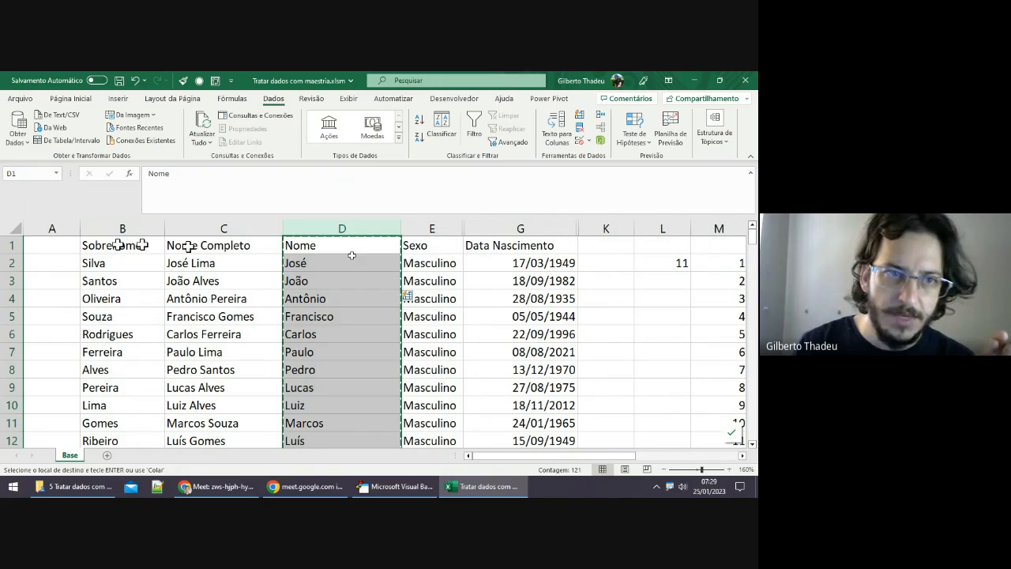
{"action": "right_click", "coordinate": [72, 230]}
{"action": "left_click", "coordinate": [118, 341]}
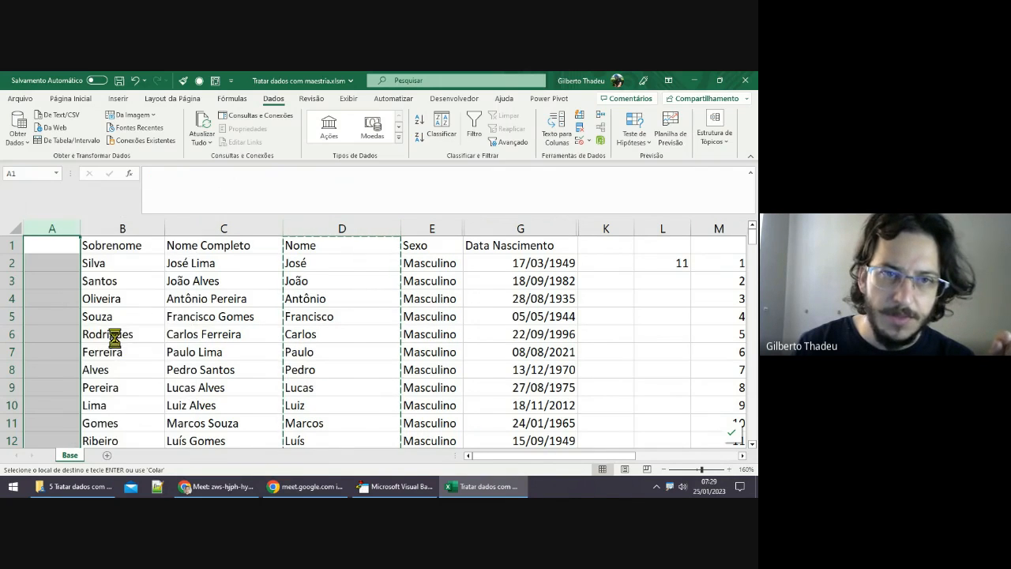
Step: Delete the empty column B between Nome and Sobrenome
{"action": "left_click", "coordinate": [182, 225]}
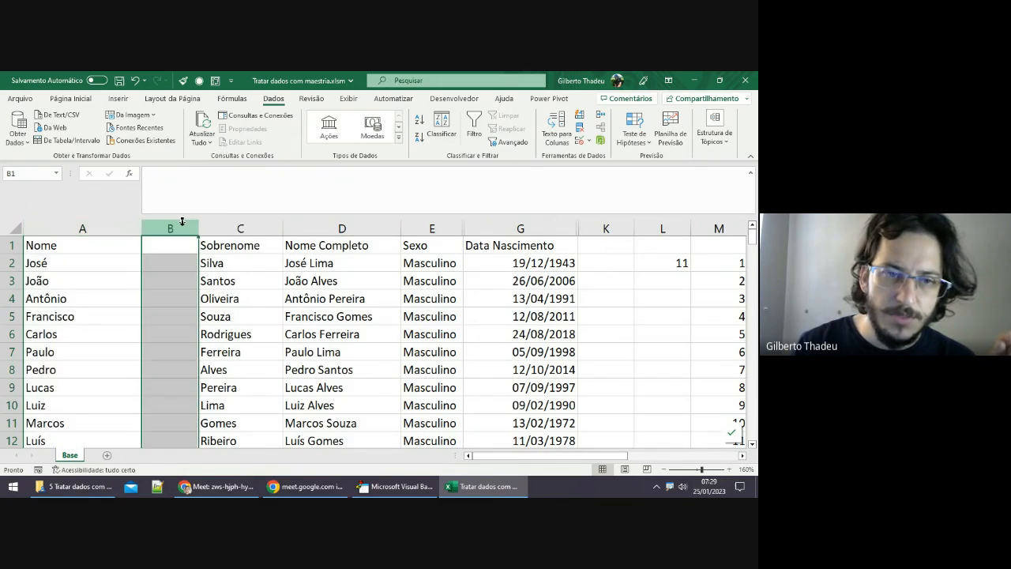
{"action": "right_click", "coordinate": [182, 225]}
{"action": "left_click", "coordinate": [234, 355]}
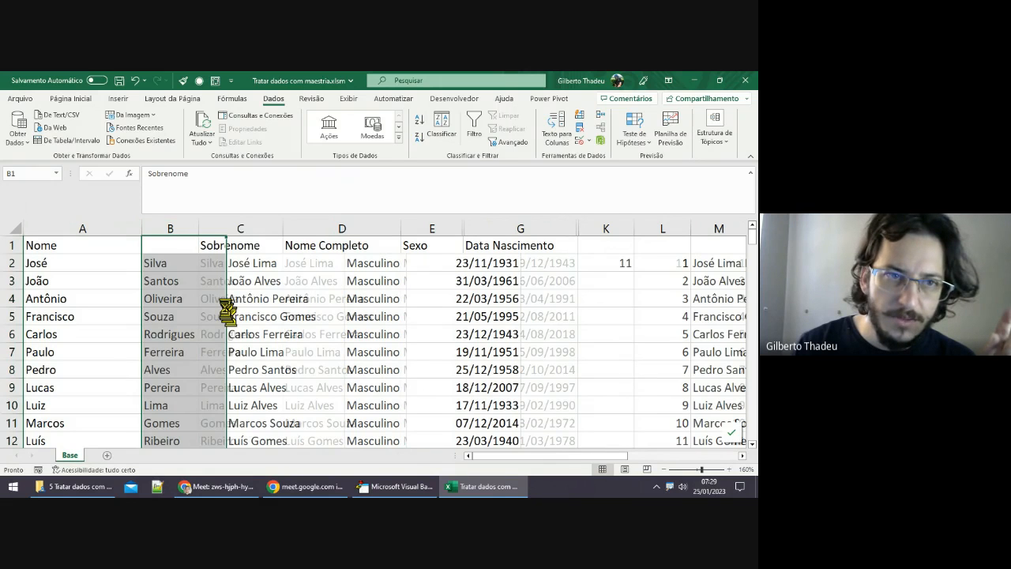
{"action": "left_click", "coordinate": [72, 251]}
{"action": "left_click", "coordinate": [158, 248]}
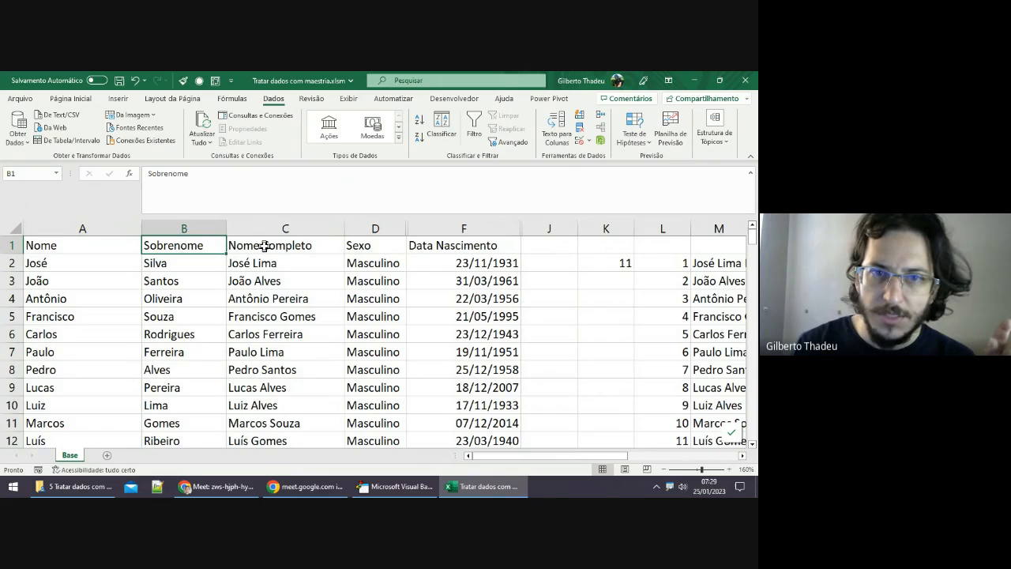
Step: Unhide column E between the Sexo and Data Nascimento columns
{"action": "left_click_drag", "start_coordinate": [400, 220], "coordinate": [417, 222]}
{"action": "right_click", "coordinate": [417, 223]}
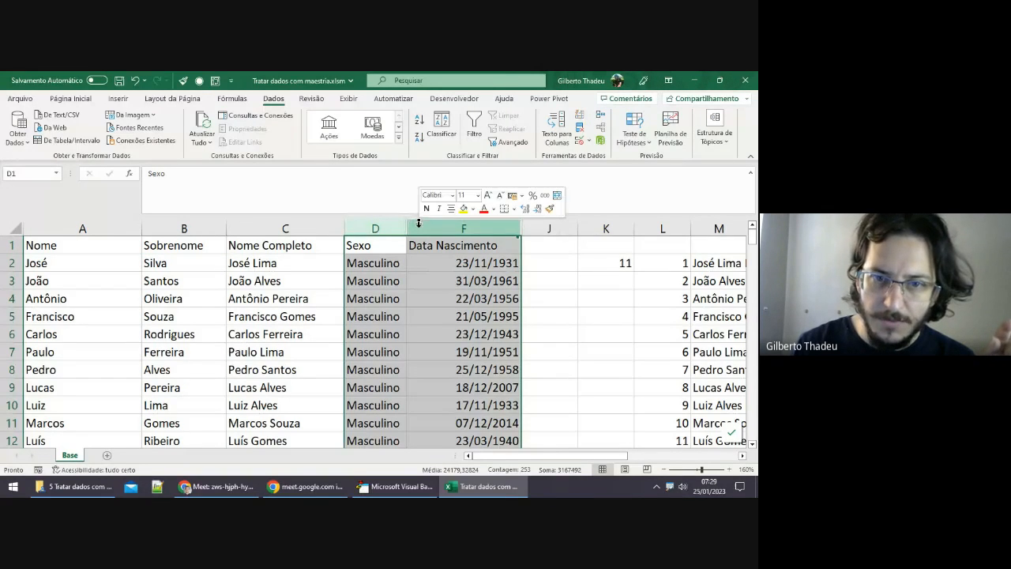
{"action": "left_click", "coordinate": [456, 433]}
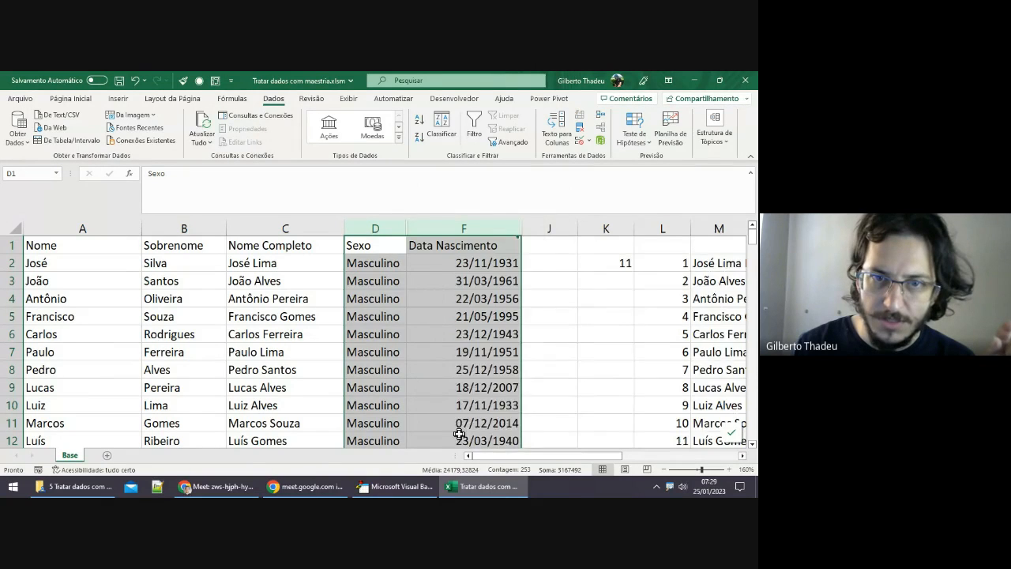
{"action": "left_click", "coordinate": [447, 298]}
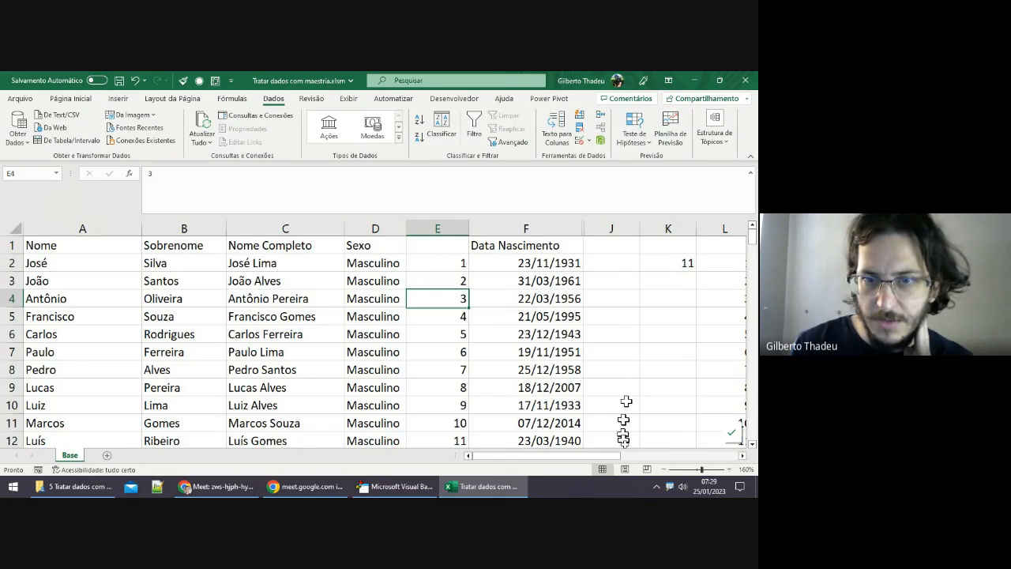
Step: Unhide columns G to I after the Data Nascimento column
{"action": "left_click_drag", "start_coordinate": [574, 227], "coordinate": [605, 226]}
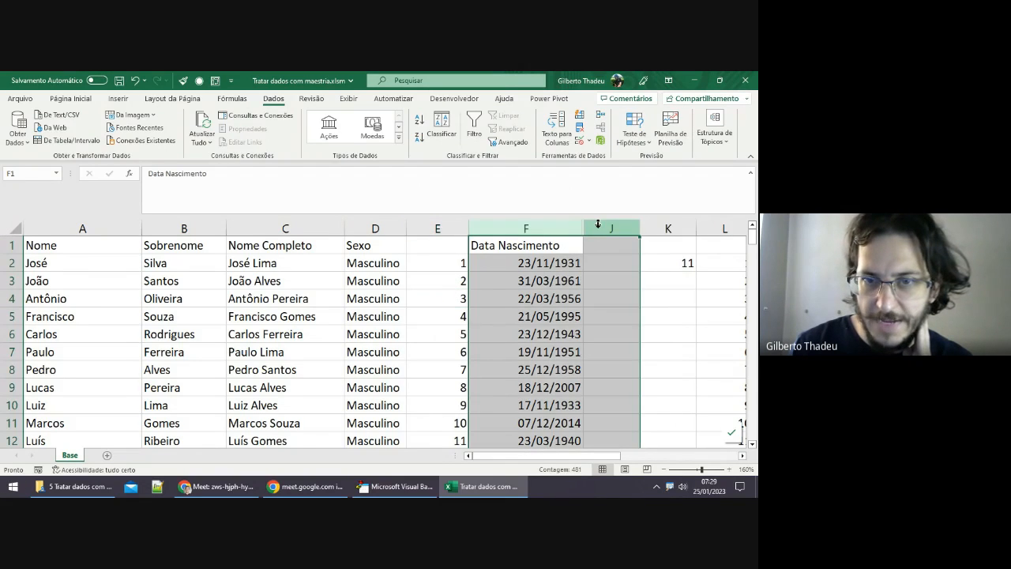
{"action": "right_click", "coordinate": [598, 224]}
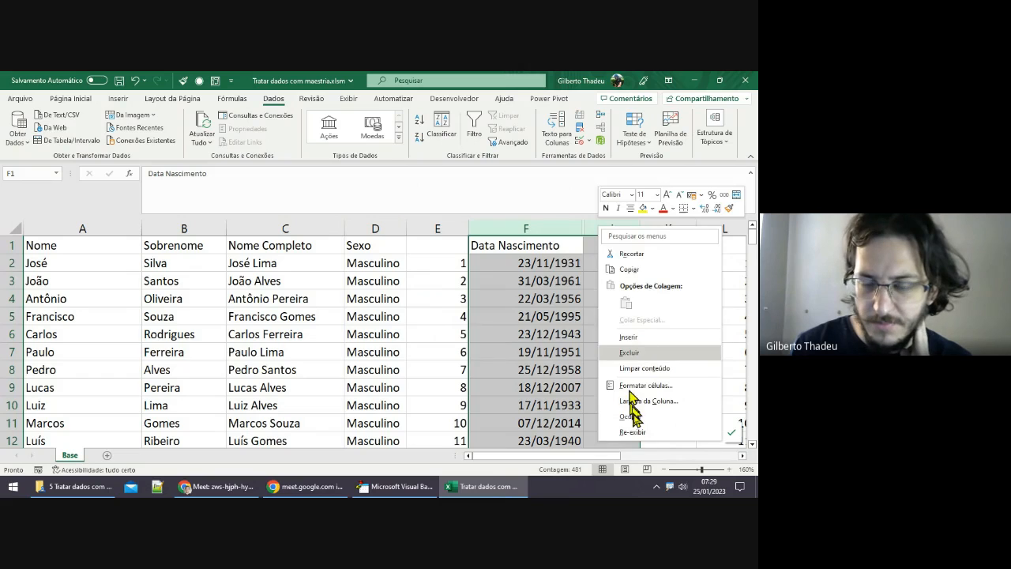
{"action": "left_click", "coordinate": [640, 435]}
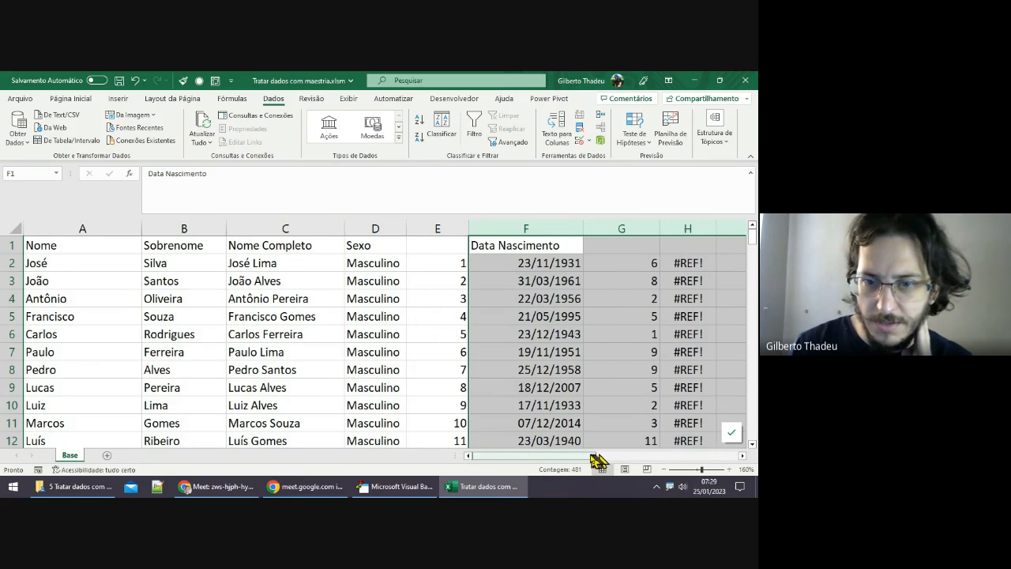
Step: Examine the PROCV formulas in column H, the name concatenations in column I and the PROCX formulas in column M
{"action": "scroll", "coordinate": [601, 460], "scroll_direction": "right", "scroll_amount": 3}
{"action": "left_click", "coordinate": [559, 333]}
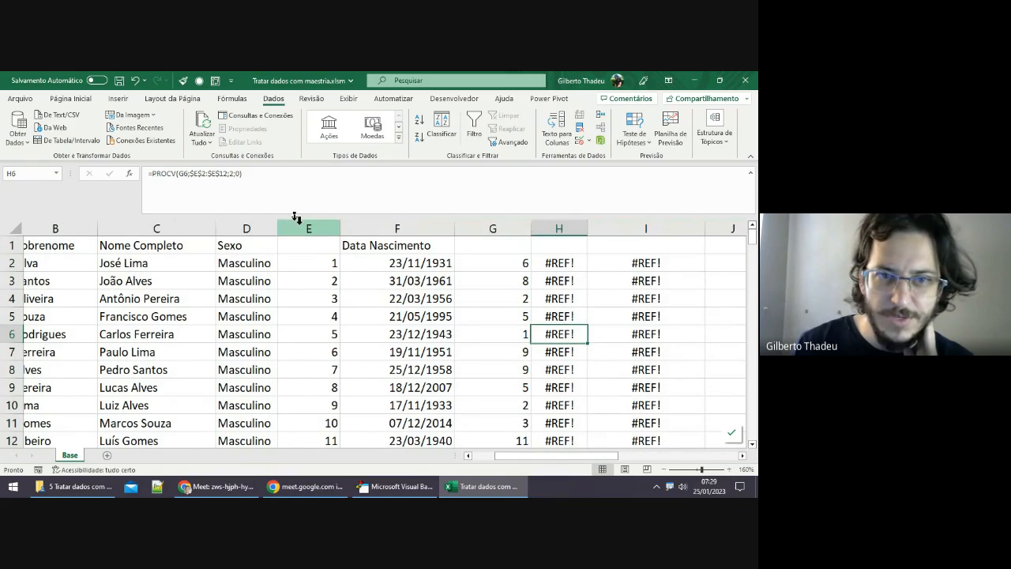
{"action": "left_click", "coordinate": [322, 278]}
{"action": "left_click", "coordinate": [545, 296]}
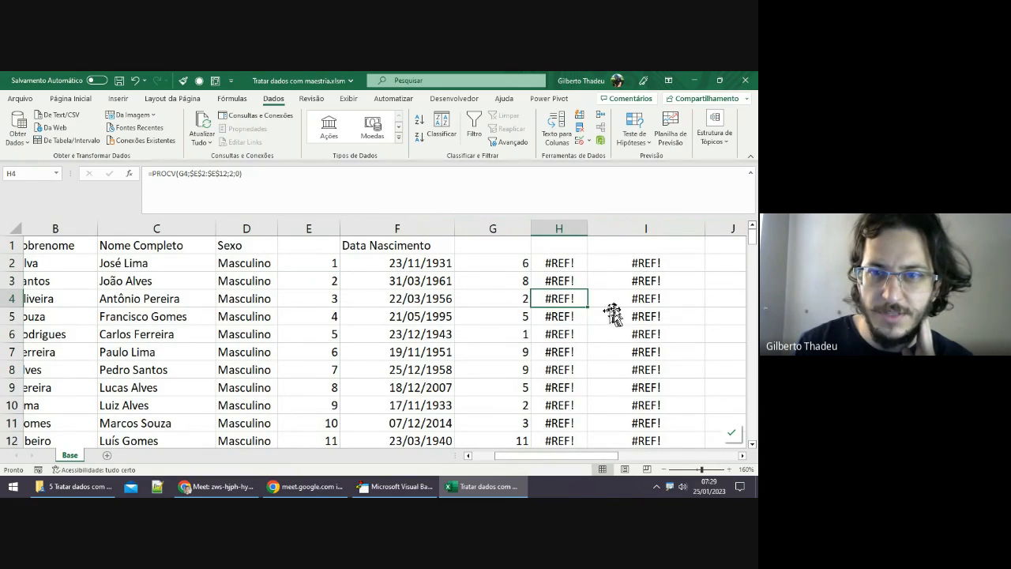
{"action": "left_click", "coordinate": [622, 304]}
{"action": "left_click", "coordinate": [643, 369]}
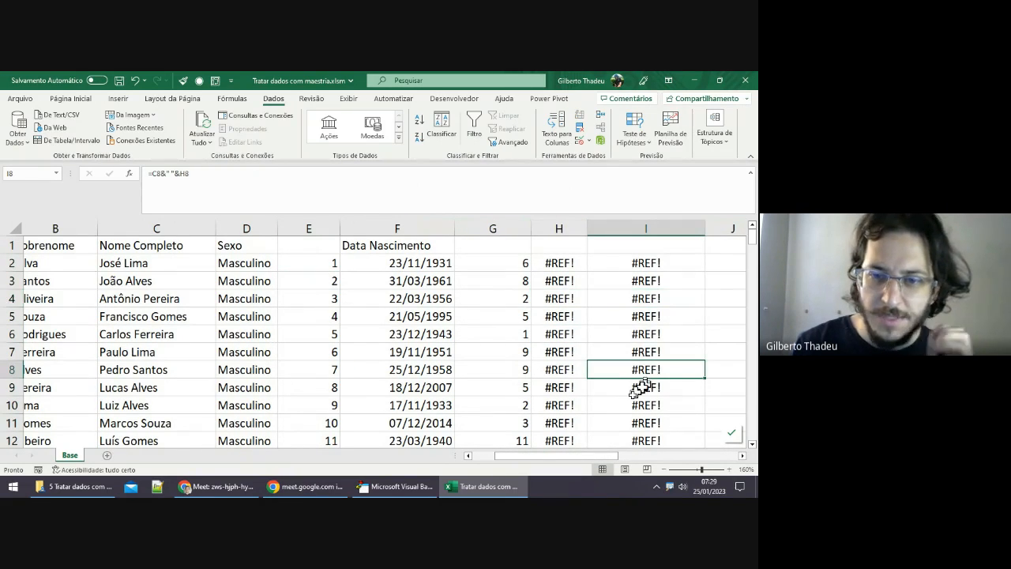
{"action": "left_click_drag", "start_coordinate": [576, 458], "coordinate": [641, 465]}
{"action": "left_click", "coordinate": [552, 282]}
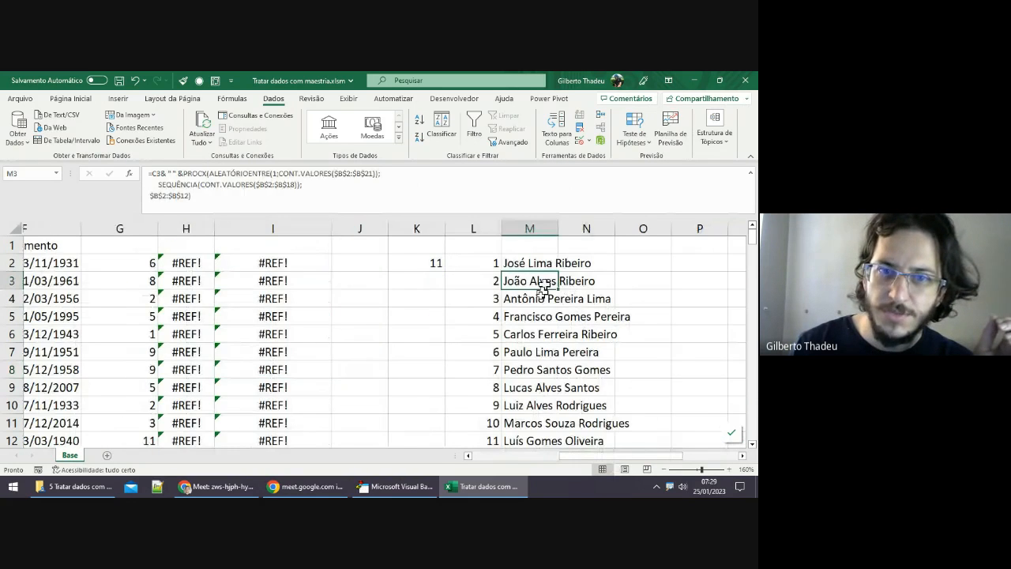
{"action": "left_click", "coordinate": [534, 382]}
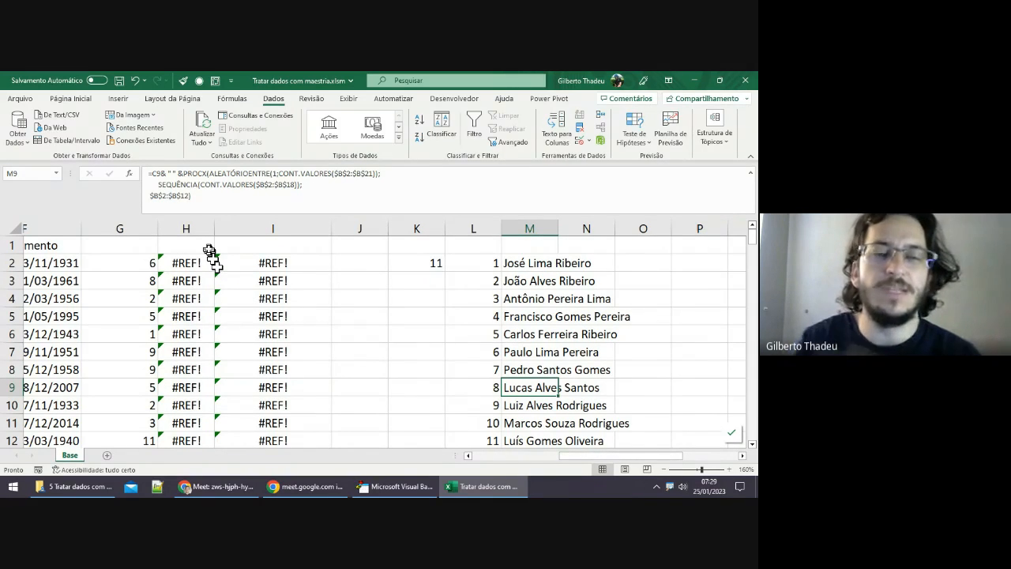
{"action": "left_click", "coordinate": [203, 295]}
{"action": "left_click", "coordinate": [267, 316]}
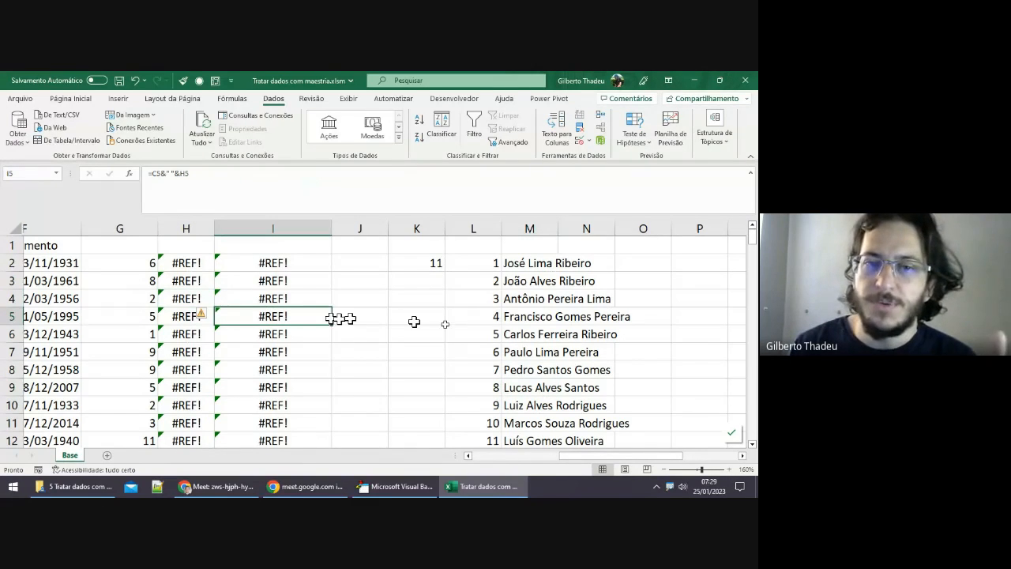
{"action": "left_click", "coordinate": [535, 278]}
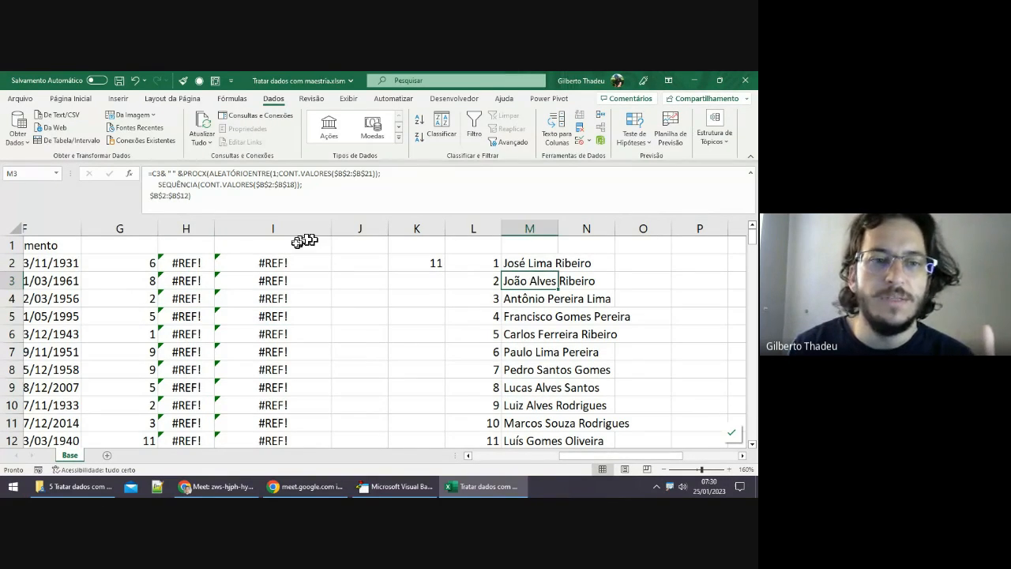
Step: Examine the PROCV formula in H8 with the ranges it references and the name concatenation formula in I4
{"action": "left_click", "coordinate": [255, 297]}
{"action": "left_click", "coordinate": [251, 353]}
{"action": "left_click", "coordinate": [193, 369]}
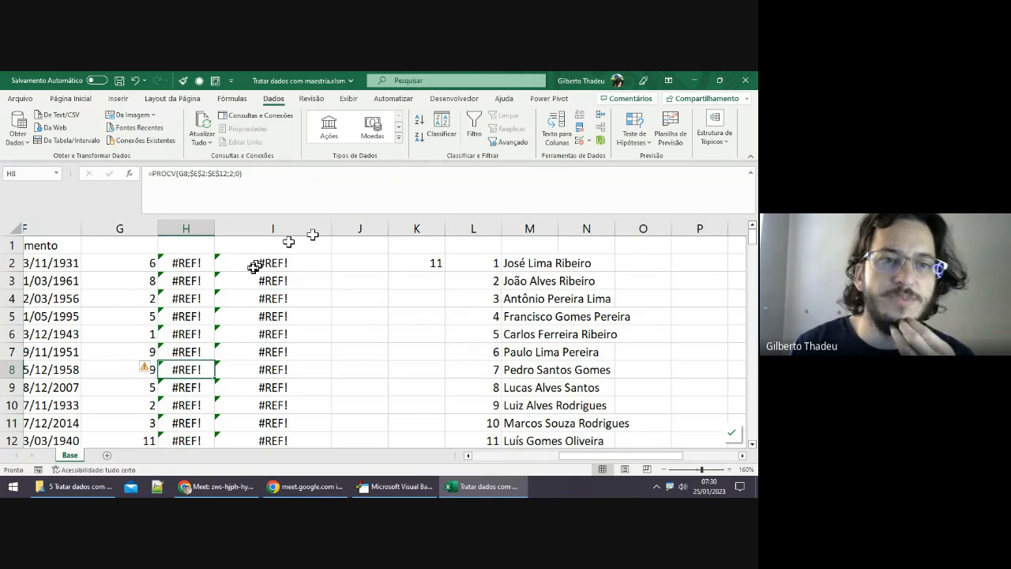
{"action": "left_click", "coordinate": [285, 178]}
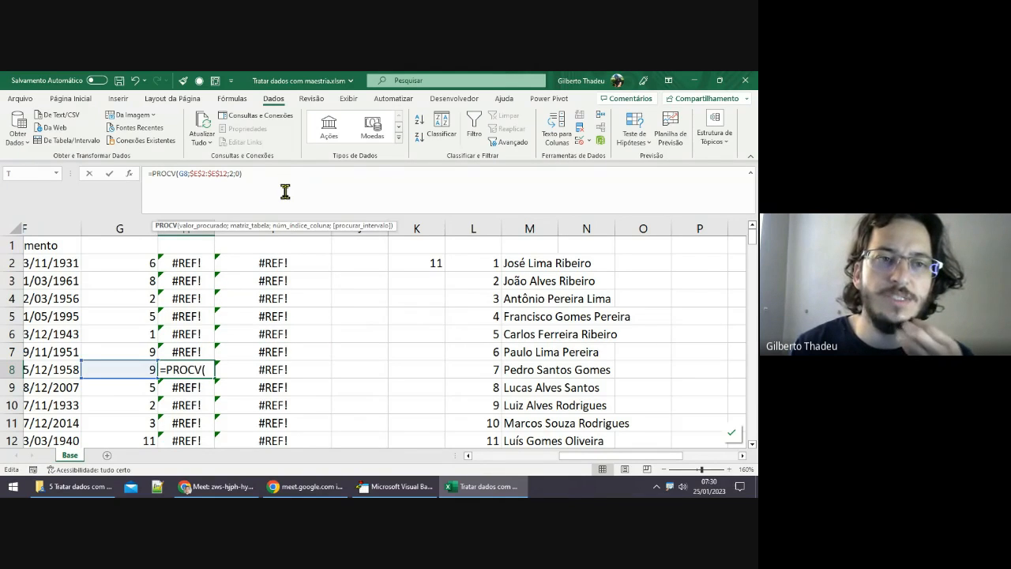
{"action": "key", "text": "Escape"}
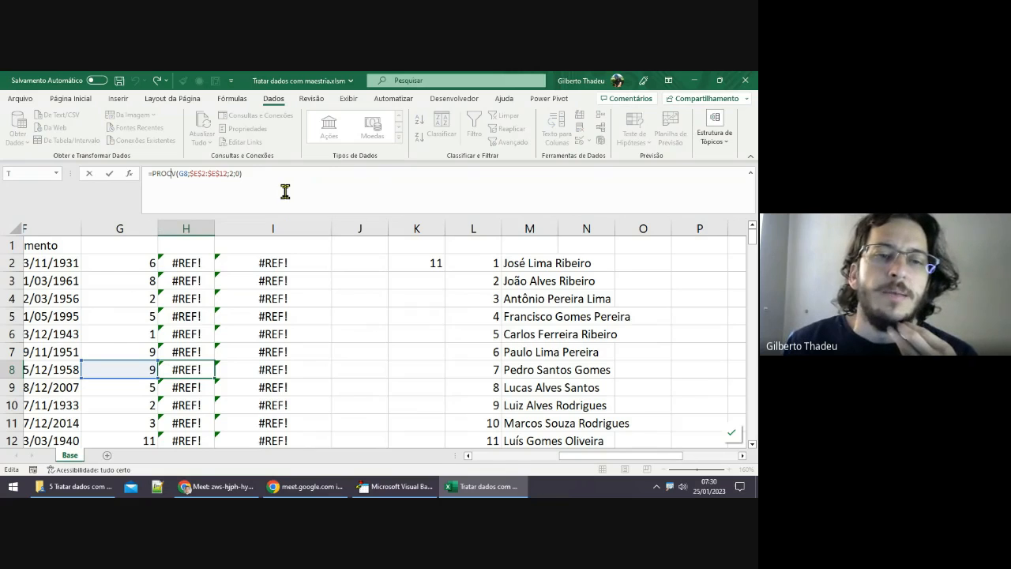
{"action": "left_click", "coordinate": [271, 298]}
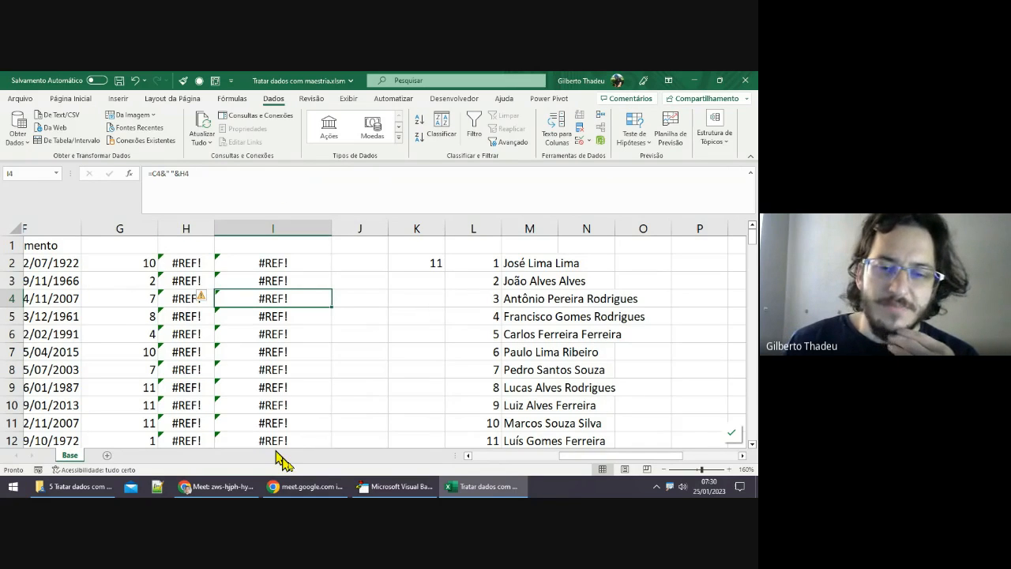
Step: Inspect the PROCX formula in M2 and the ranges it references, leaving the formula unedited
{"action": "left_click", "coordinate": [468, 456]}
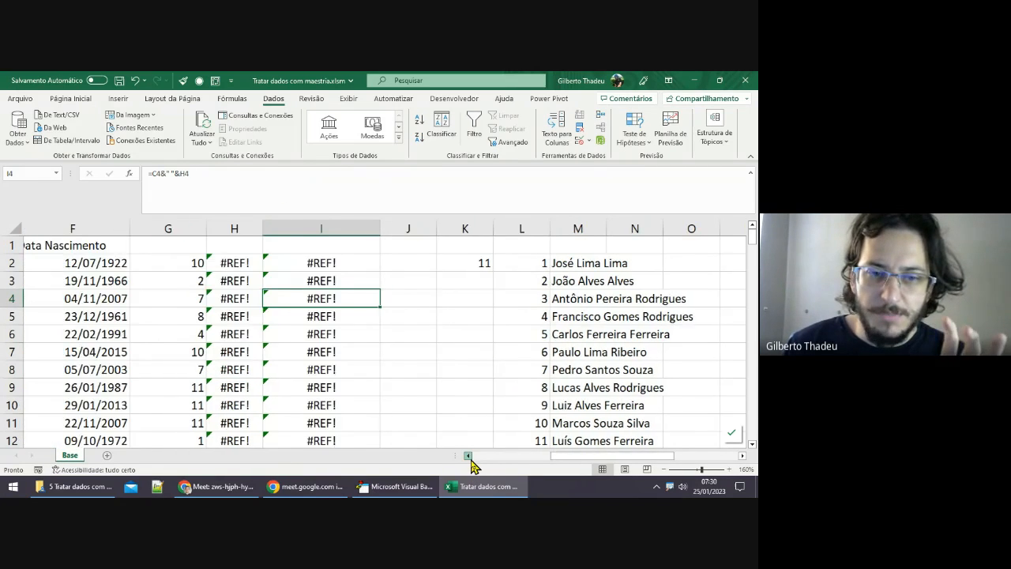
{"action": "left_click", "coordinate": [467, 456]}
{"action": "left_click", "coordinate": [468, 456]}
{"action": "mouse_move", "coordinate": [535, 456]}
{"action": "left_mouse_down"}
{"action": "mouse_move", "coordinate": [530, 462]}
{"action": "mouse_move", "coordinate": [543, 466]}
{"action": "left_mouse_up"}
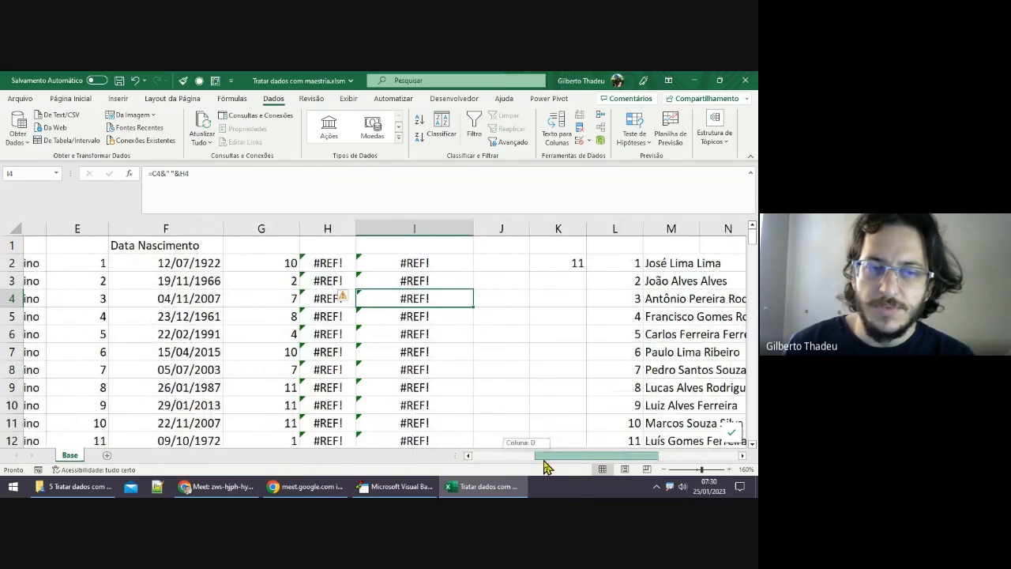
{"action": "left_click", "coordinate": [655, 266]}
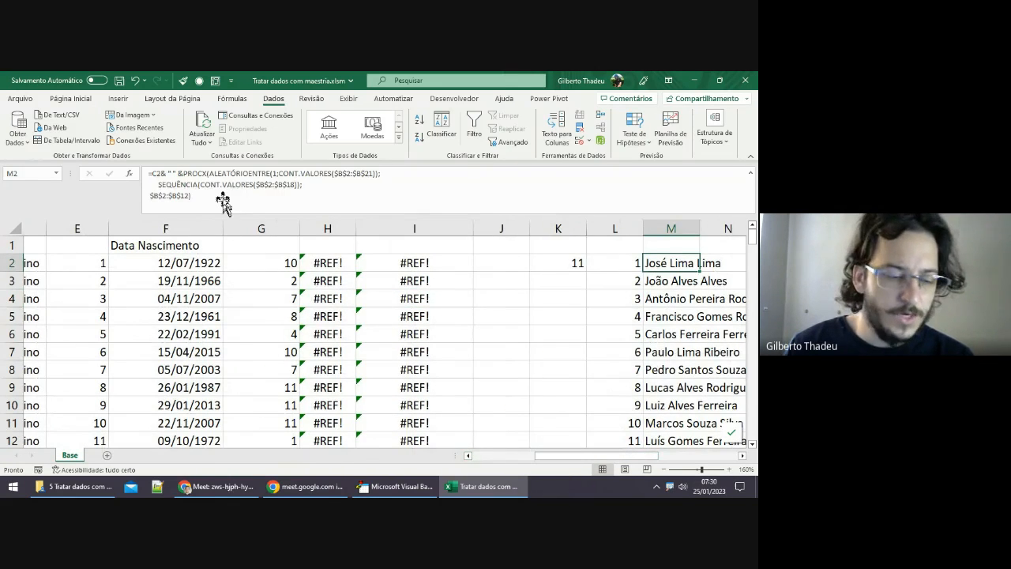
{"action": "left_click", "coordinate": [225, 196]}
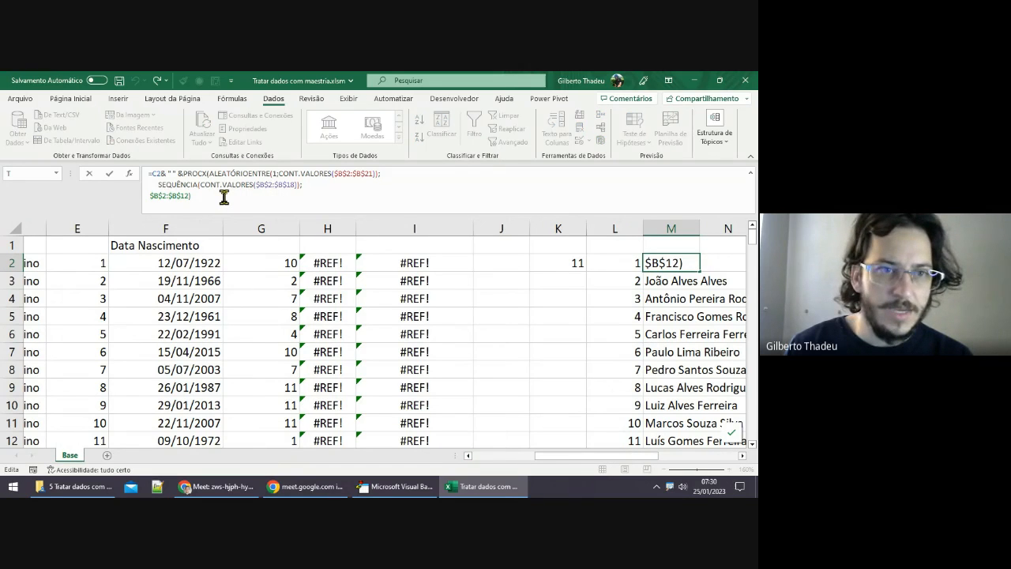
{"action": "key", "text": "Escape"}
Step: Return to the Nome and Sobrenome columns at the start of the table and save the workbook
{"action": "left_click", "coordinate": [99, 260]}
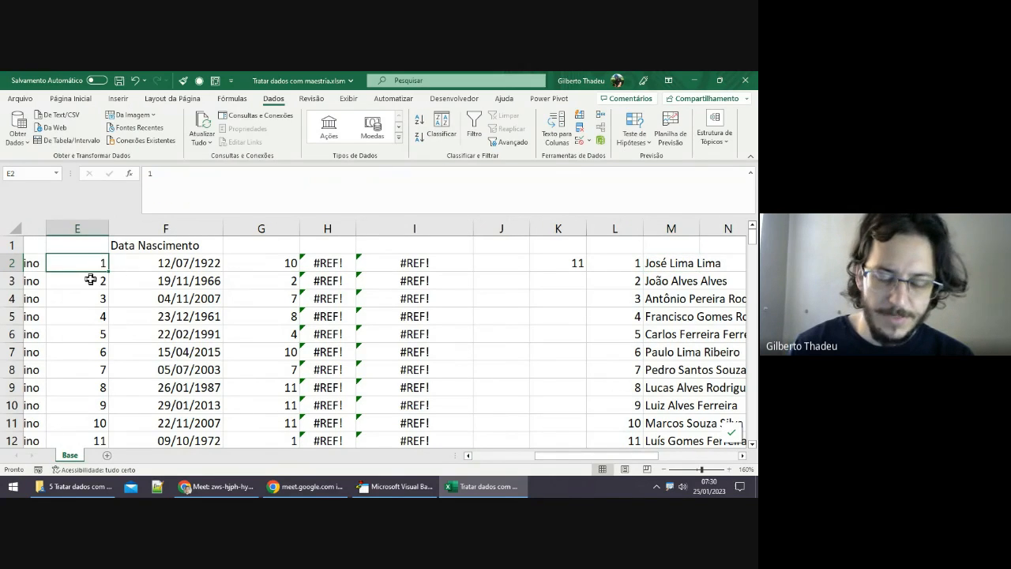
{"action": "key", "text": "Left"}
{"action": "key", "text": "Home"}
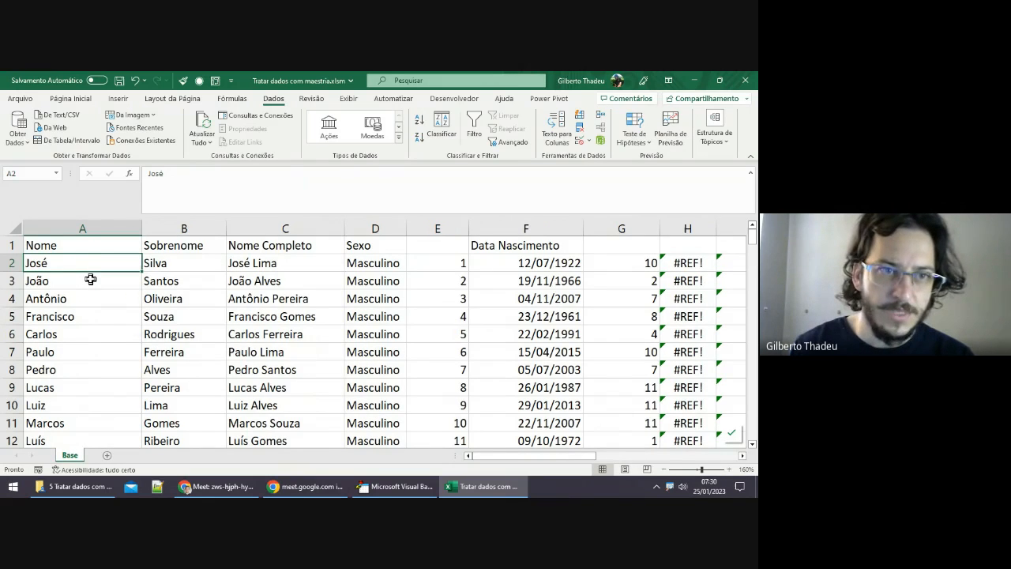
{"action": "left_click", "coordinate": [164, 300]}
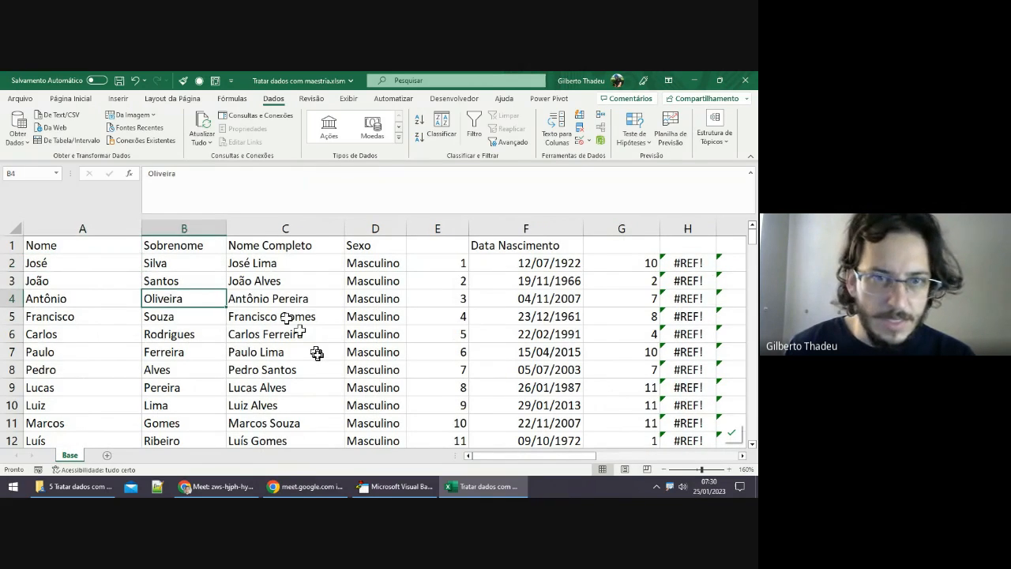
{"action": "left_click", "coordinate": [100, 280]}
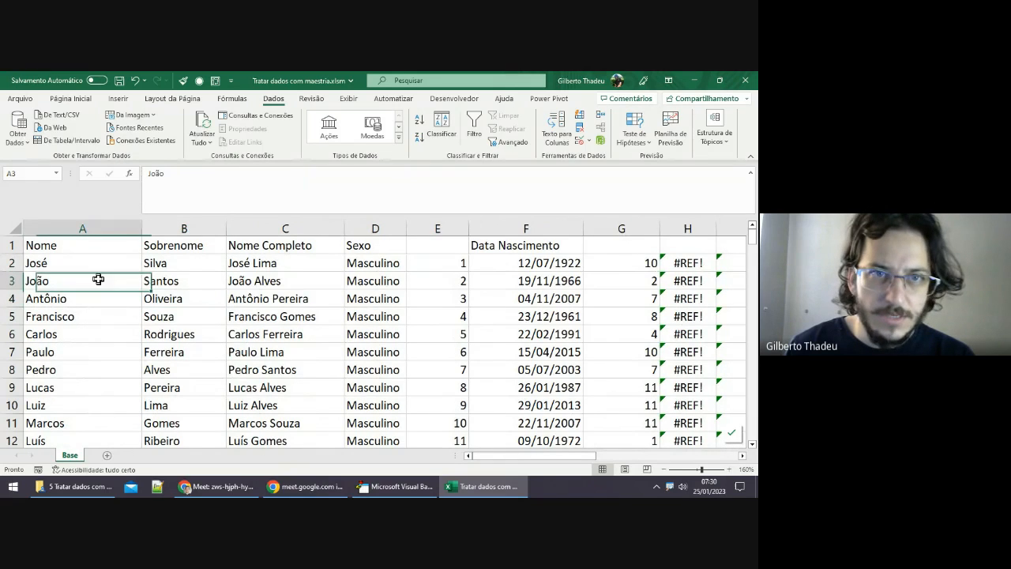
{"action": "left_click", "coordinate": [119, 81]}
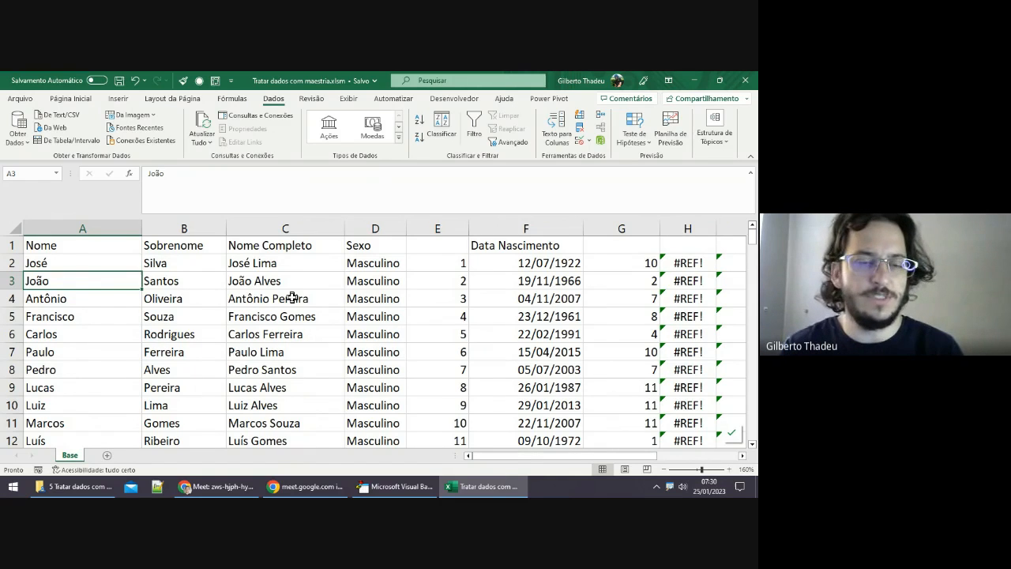
Step: Switch from the workbook to the Google Meet call window
{"action": "left_click", "coordinate": [97, 268]}
{"action": "left_click", "coordinate": [192, 283]}
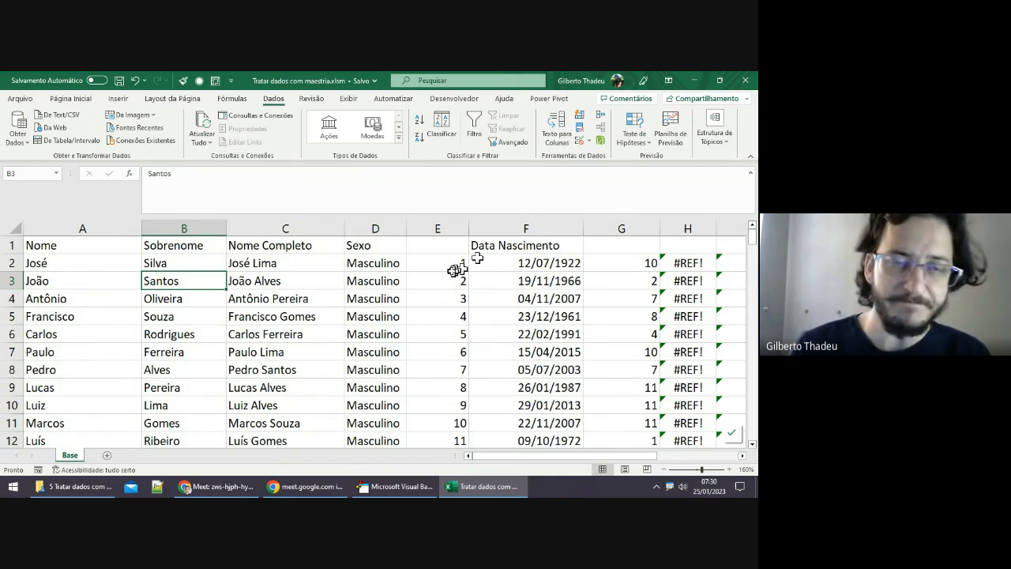
{"action": "left_click", "coordinate": [332, 303]}
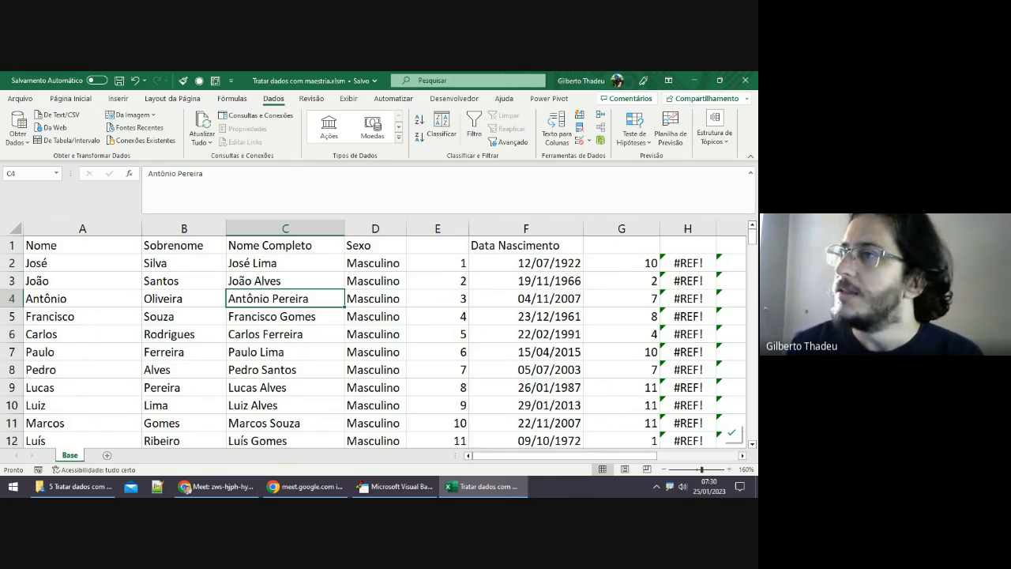
{"action": "key", "text": "alt+Tab"}
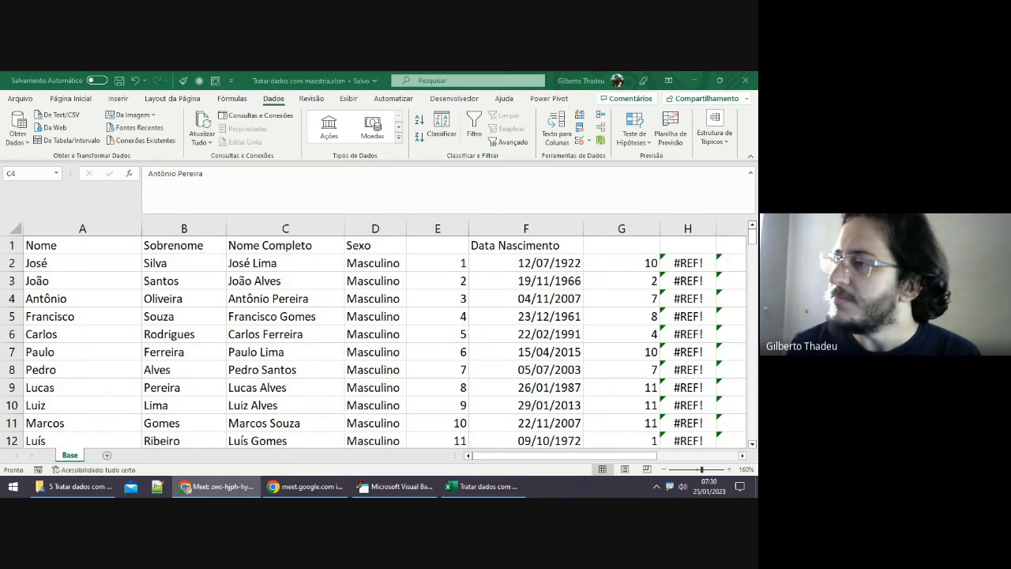